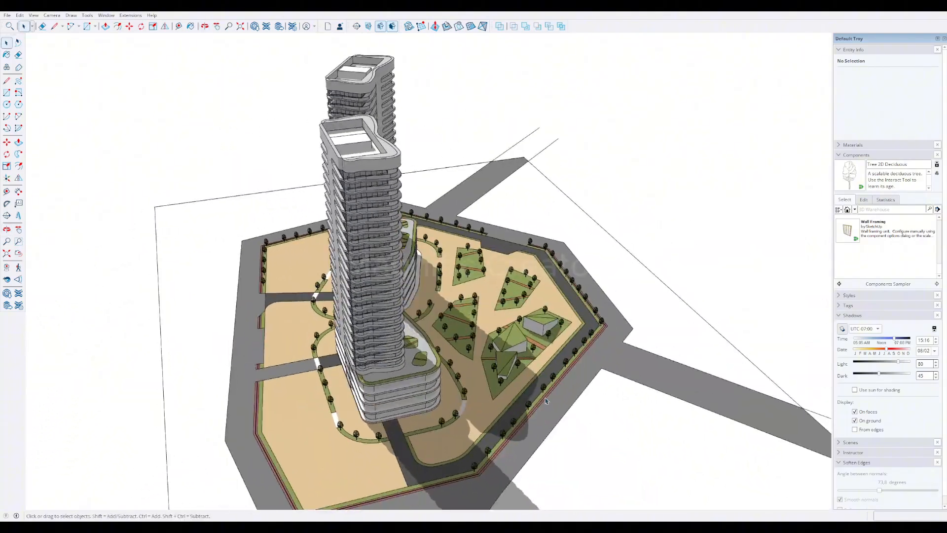
Step: Examine the finished twin-tower model and its landscaped site from several sides
mouse_move(567, 395)
middle_down()
mouse_move(459, 355)
mouse_move(384, 345)
middle_up()
scroll(459, 365, up, 2)
mouse_move(564, 357)
middle_down()
mouse_move(523, 389)
mouse_move(473, 405)
mouse_move(492, 416)
middle_up()
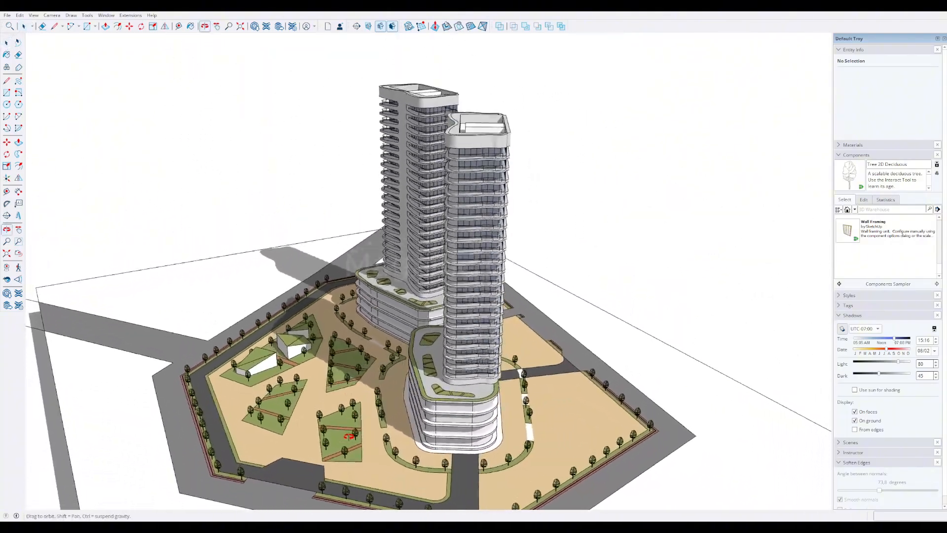
mouse_move(349, 436)
middle_down()
mouse_move(396, 395)
mouse_move(364, 391)
mouse_move(364, 359)
mouse_move(348, 370)
mouse_move(513, 363)
mouse_move(518, 377)
middle_up()
scroll(396, 393, up, 5)
scroll(396, 393, down, 5)
scroll(349, 370, up, 2)
mouse_move(305, 373)
middle_down()
mouse_move(395, 387)
mouse_move(436, 414)
mouse_move(499, 391)
middle_up()
scroll(394, 388, up, 3)
scroll(441, 404, down, 2)
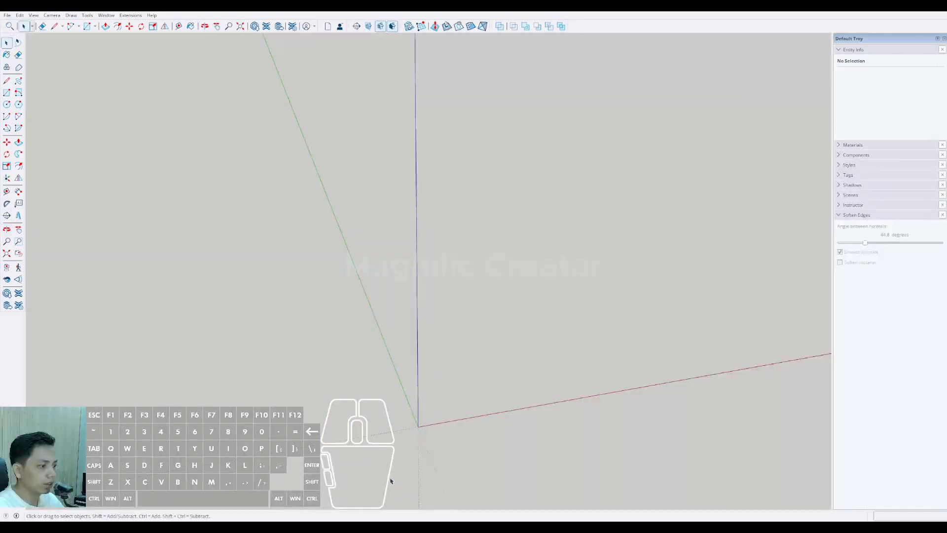
mouse_move(412, 420)
middle_down()
mouse_move(184, 378)
mouse_move(660, 324)
mouse_move(323, 321)
mouse_move(361, 277)
middle_up()
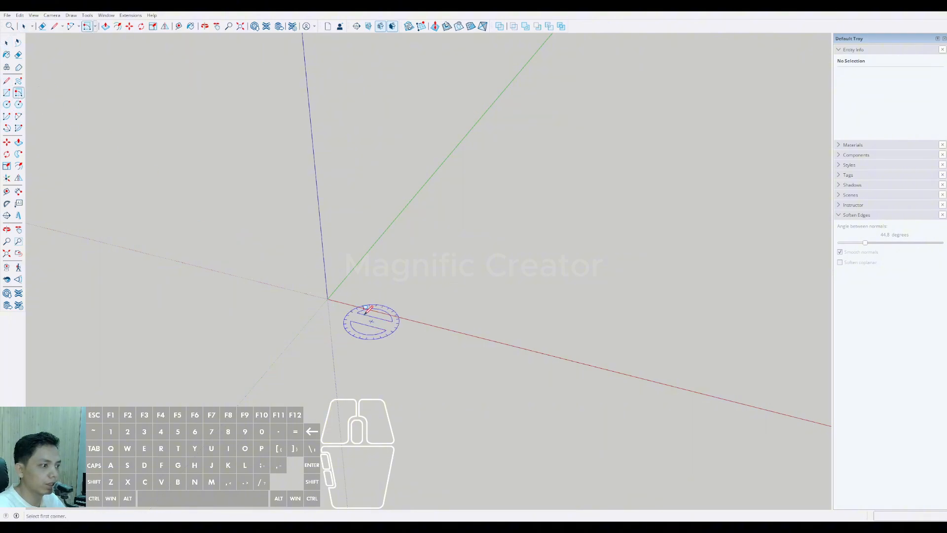
Step: Draw a 20000 x 45000 mm rectangle on the ground plane with one corner at the origin
shift+middle_drag(328, 299, 282, 239)
scroll(281, 240, up, 1)
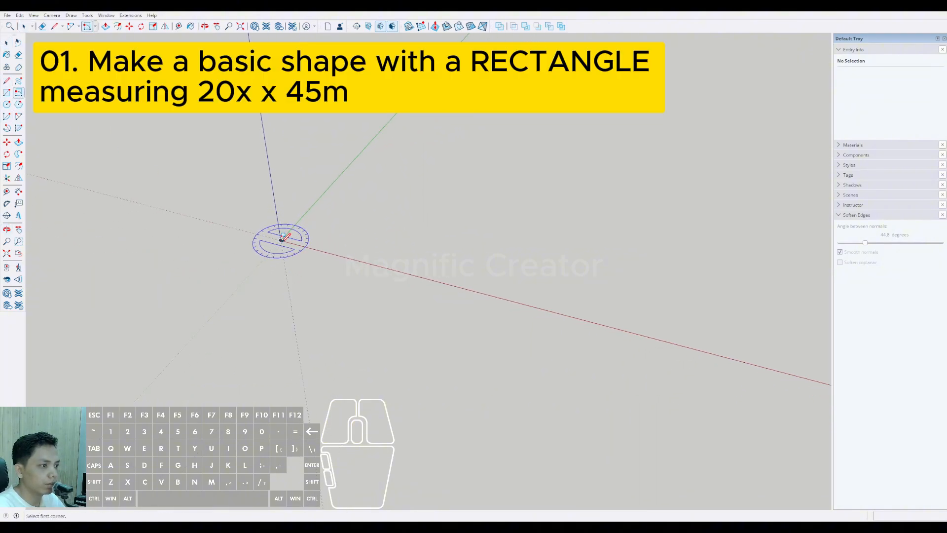
click(281, 240)
scroll(308, 212, up, 3)
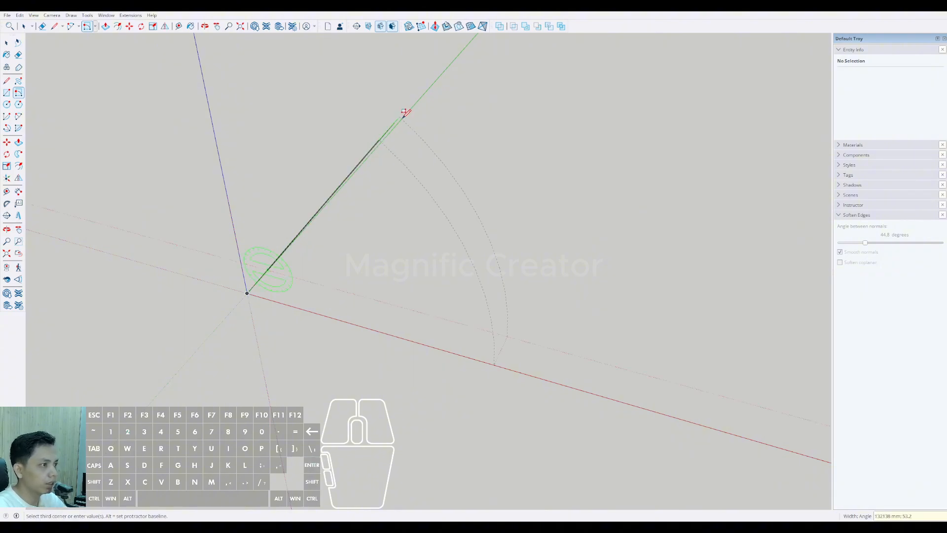
scroll(605, 223, down, 3)
scroll(468, 283, up, 5)
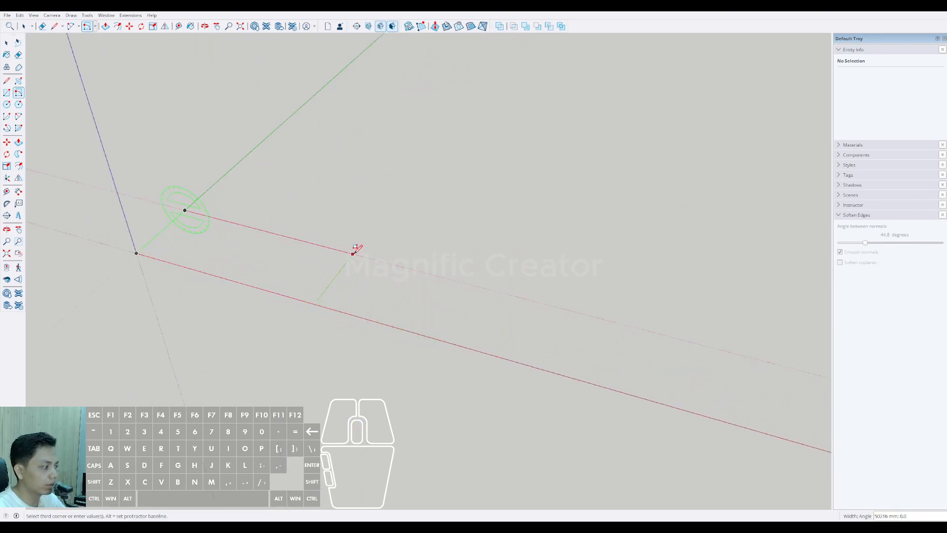
middle_drag(325, 243, 416, 246)
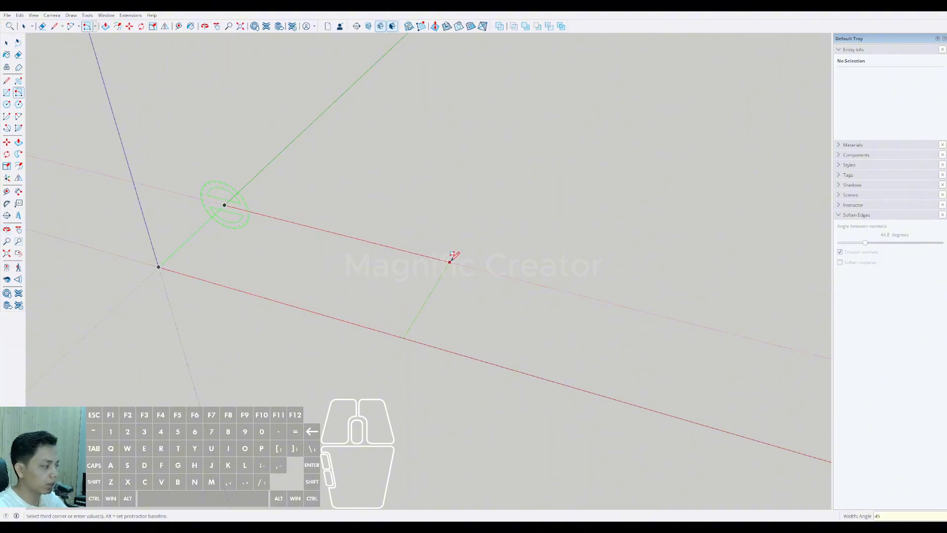
click(450, 260)
Step: Check the length of the rectangle's long edge starting from the origin corner
middle_drag(420, 231, 370, 402)
click(401, 312)
key(l)
click(370, 406)
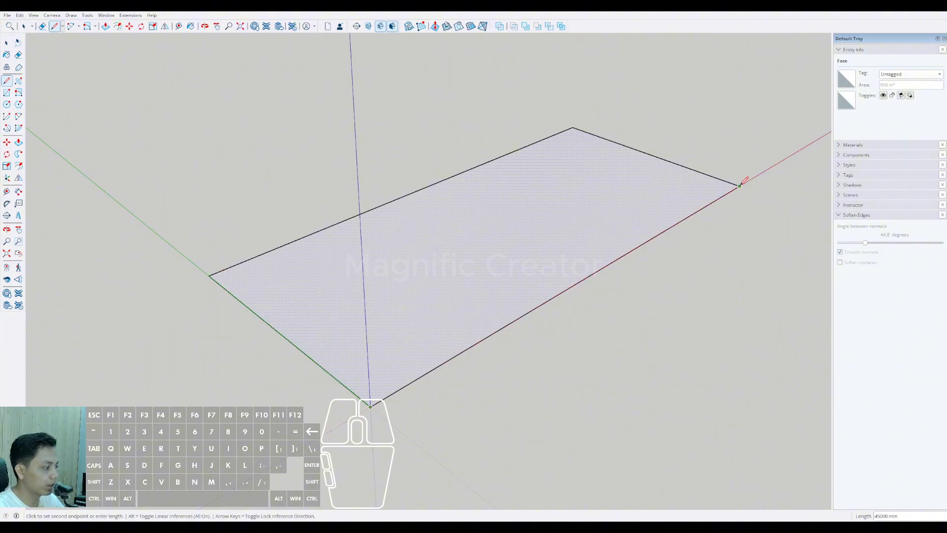
Step: Push/Pull the rectangle upward by 1700 mm to form a slab
middle_drag(703, 199, 336, 305)
click(19, 143)
scroll(288, 323, up, 1)
click(288, 322)
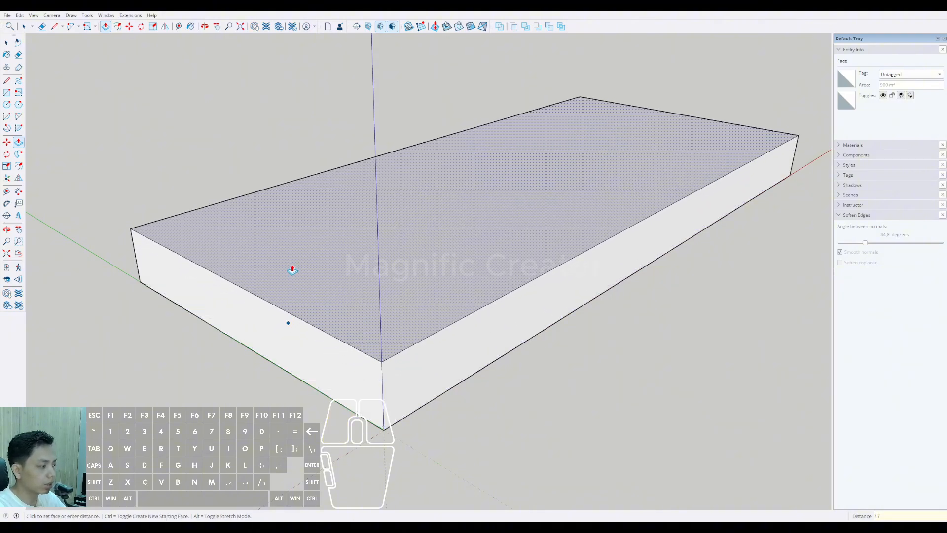
text(17000)
key(BackSpace)
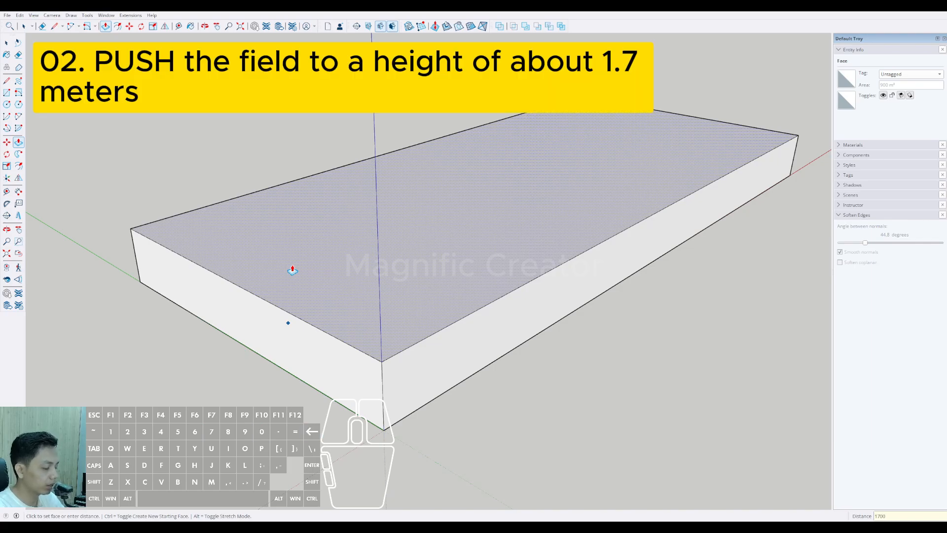
key(Return)
Step: Group the slab's entire geometry, then clear the selection
key(space)
middle_drag(292, 266, 133, 148)
triple_click(330, 298)
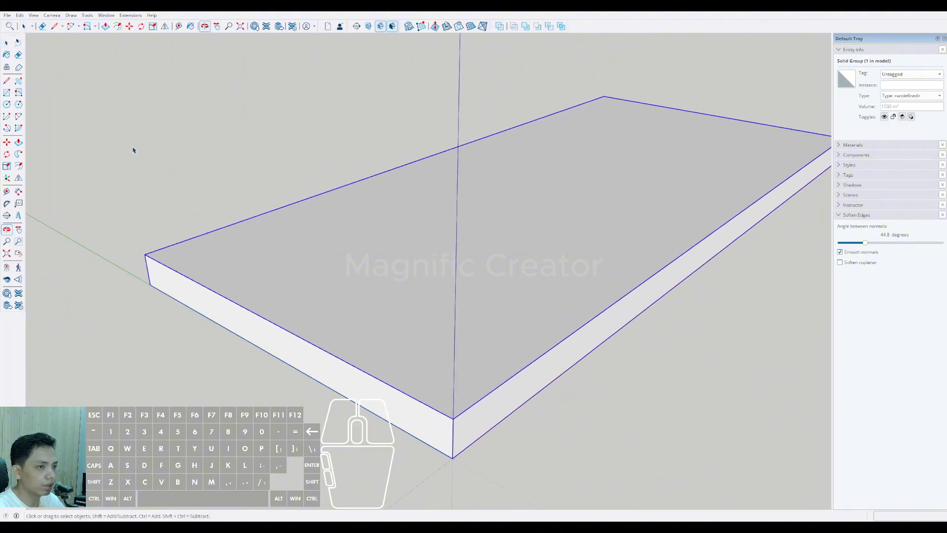
click(102, 183)
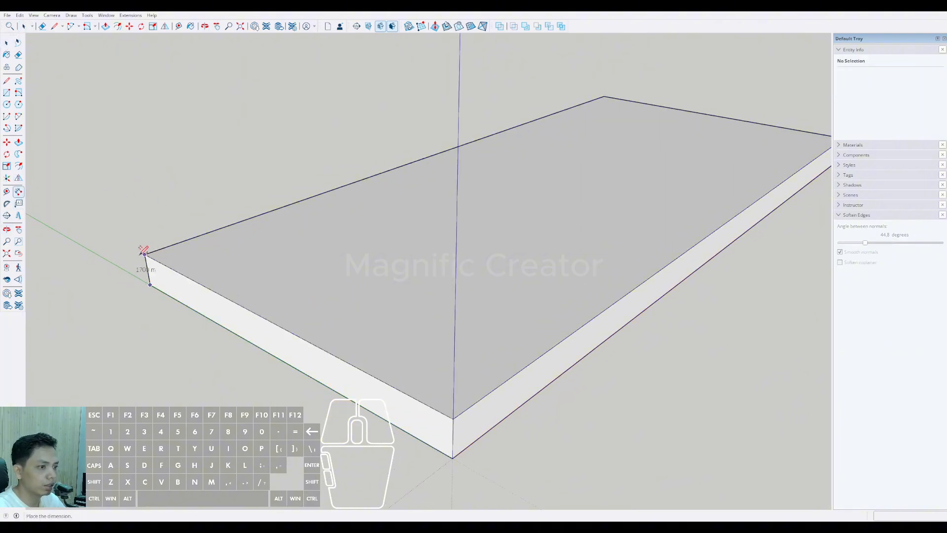
Step: Dimension the slab's height at the far end of its short side
click(104, 245)
middle_drag(104, 245, 171, 285)
click(156, 286)
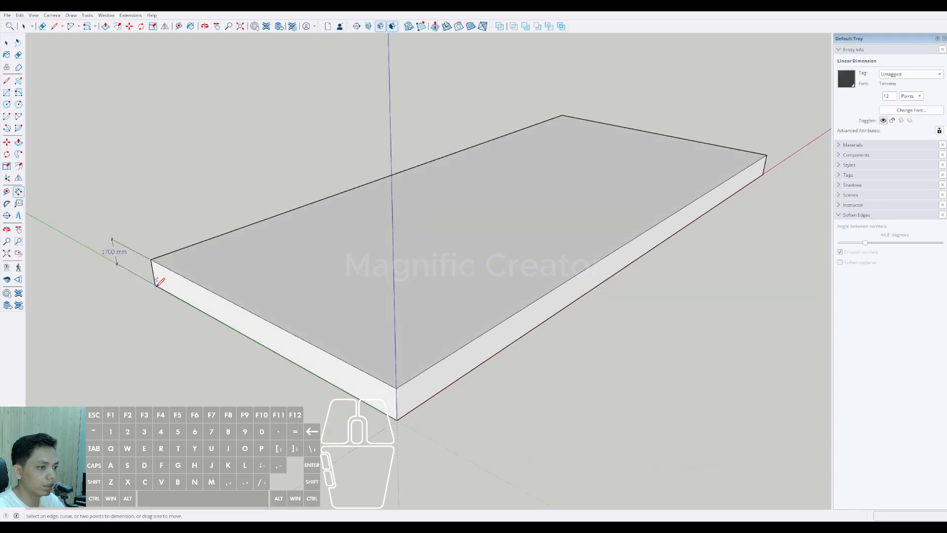
key(space)
drag(103, 138, 61, 198)
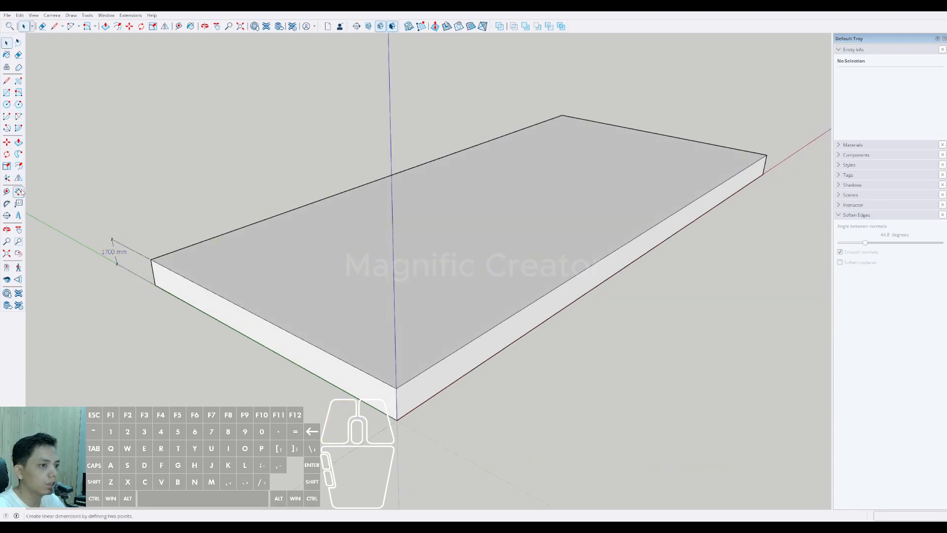
Step: Dimension the slab's short and long bottom edges, placing both dimensions outside the slab
click(19, 191)
click(112, 245)
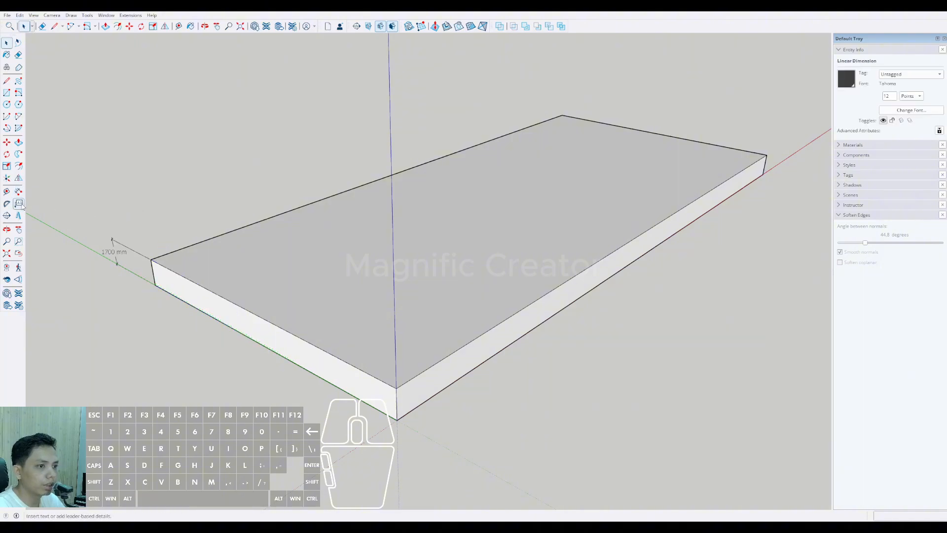
click(397, 420)
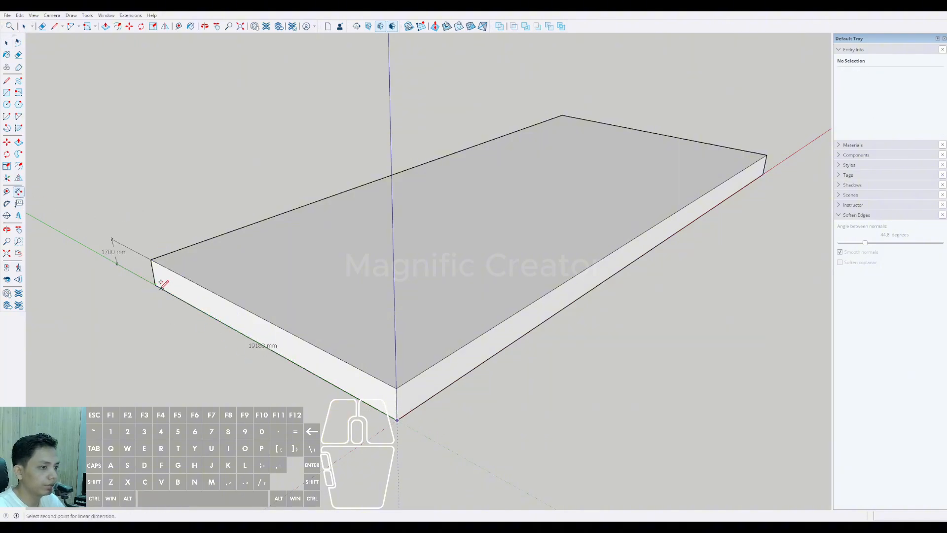
click(141, 315)
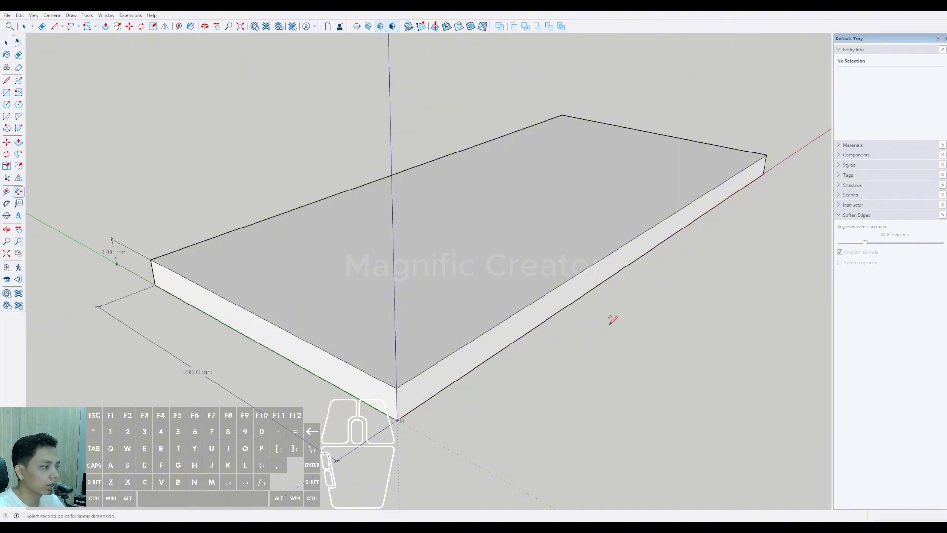
click(763, 174)
click(802, 193)
key(space)
scroll(344, 351, down, 2)
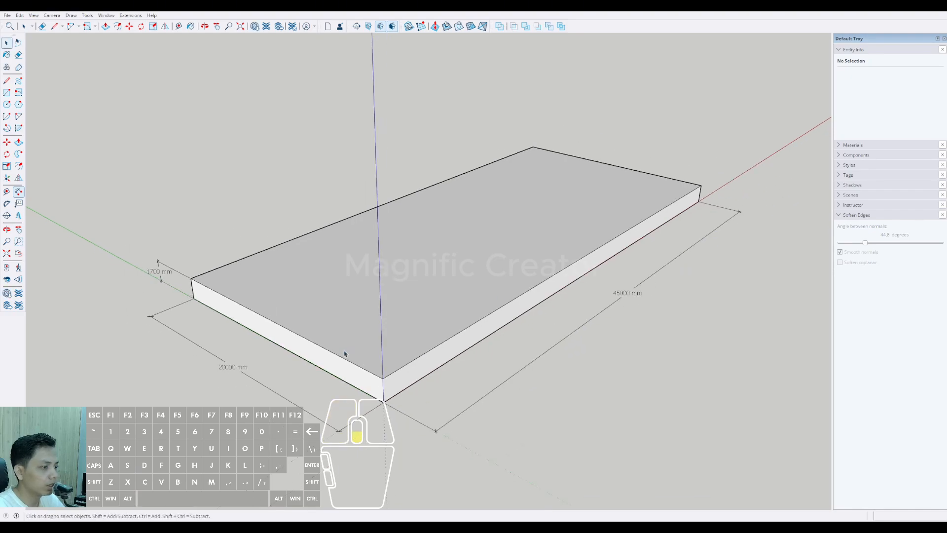
Step: Examine the height, width and length dimensions around the slab
scroll(211, 355, up, 2)
scroll(260, 232, up, 4)
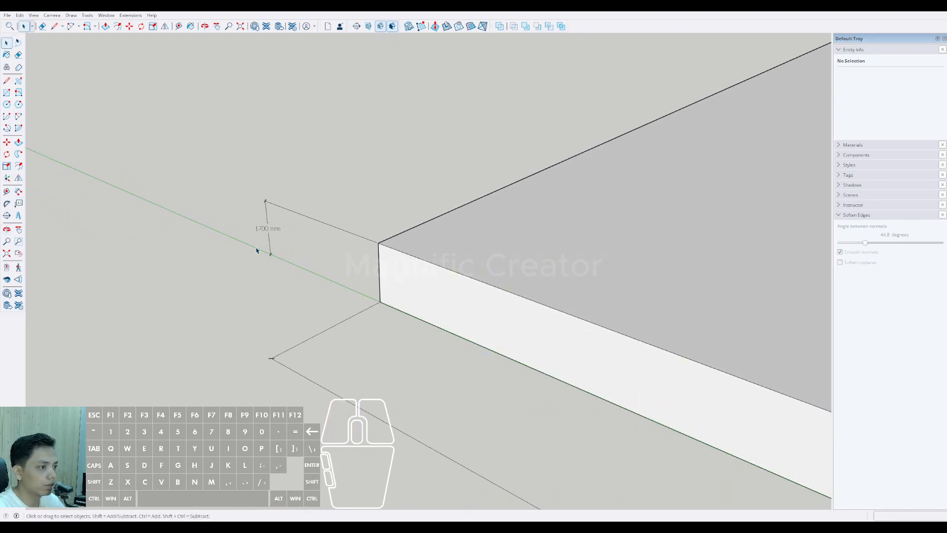
scroll(256, 250, down, 4)
scroll(286, 344, up, 2)
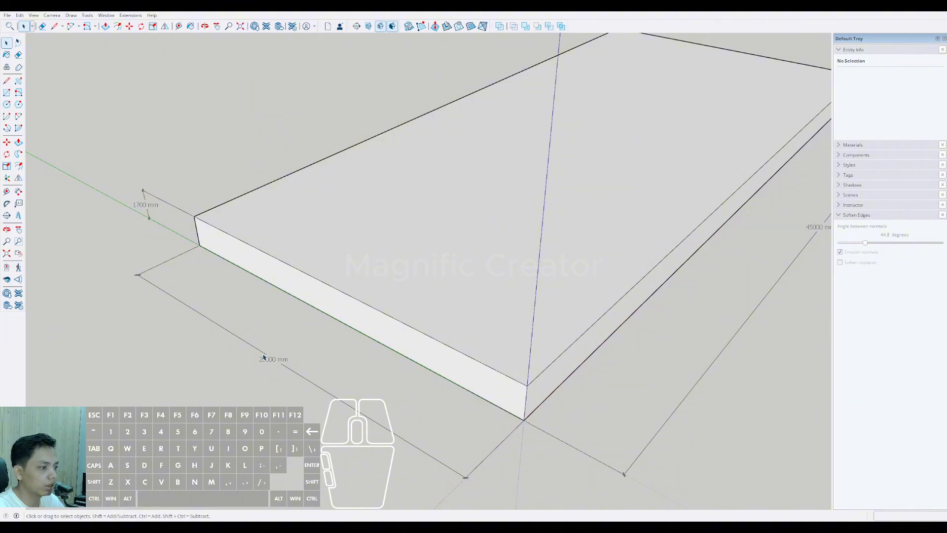
scroll(350, 340, down, 2)
shift+middle_drag(641, 197, 311, 321)
scroll(311, 321, down, 2)
shift+middle_drag(380, 291, 522, 346)
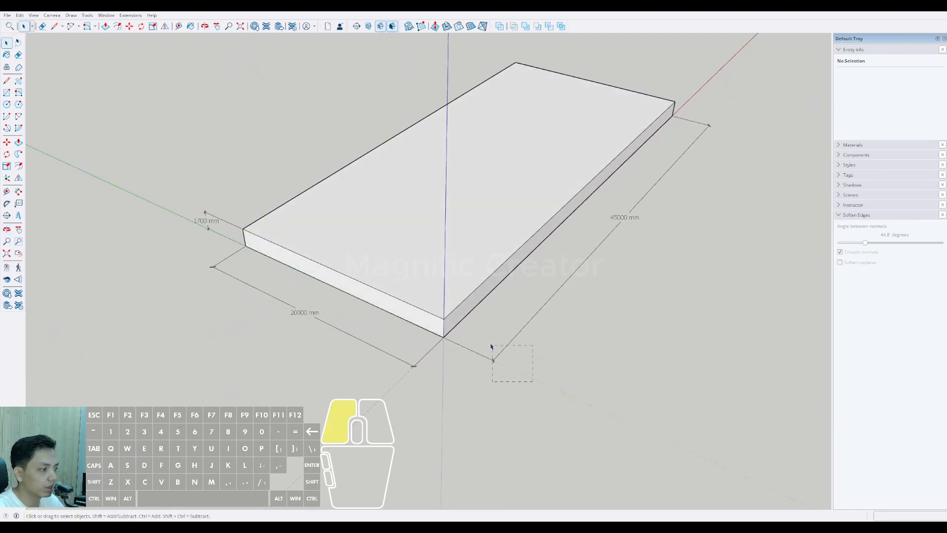
Step: Delete the height, width and length dimensions from the slab
drag(491, 346, 491, 347)
key(Delete)
key(e)
scroll(263, 246, up, 2)
click(232, 224)
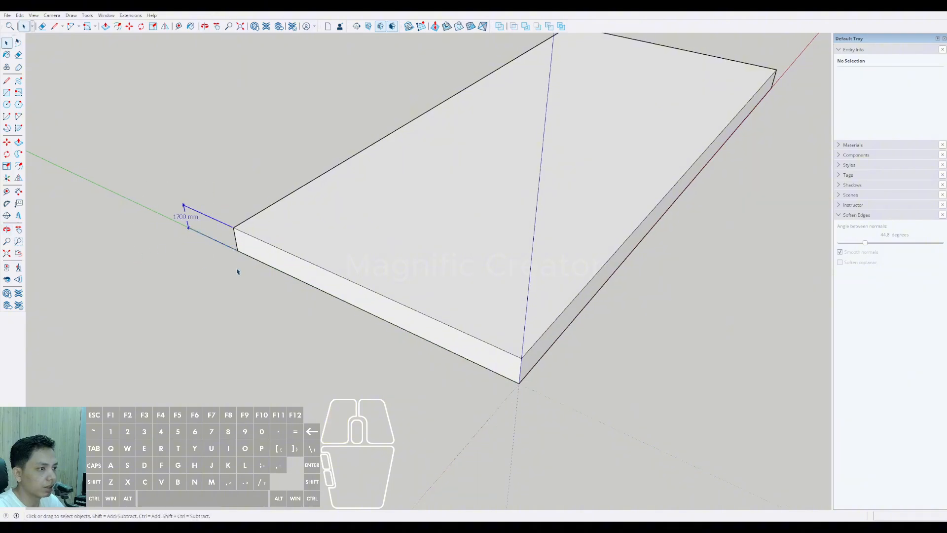
key(e)
Step: Trace lines along the slab's two short top edges and the long top edge above the red axis
scroll(335, 256, down, 3)
mouse_move(412, 256)
middle_down()
mouse_move(310, 311)
mouse_move(397, 274)
mouse_move(379, 312)
mouse_move(349, 296)
mouse_move(556, 238)
middle_up()
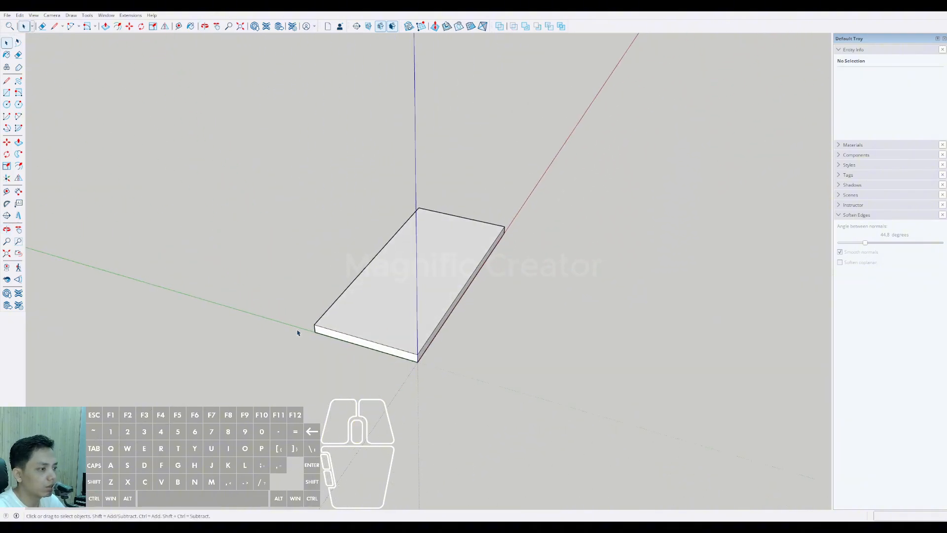
mouse_move(295, 328)
middle_down()
mouse_move(474, 255)
mouse_move(381, 301)
mouse_move(269, 283)
mouse_move(300, 302)
mouse_move(341, 302)
mouse_move(518, 261)
mouse_move(303, 302)
mouse_move(566, 277)
mouse_move(305, 284)
mouse_move(287, 235)
mouse_move(330, 298)
mouse_move(234, 251)
middle_up()
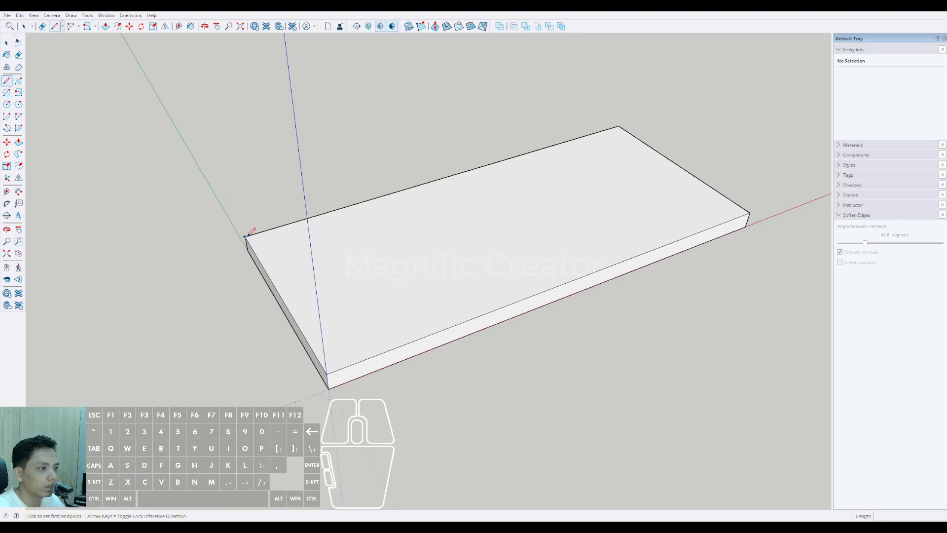
click(246, 236)
scroll(444, 316, up, 5)
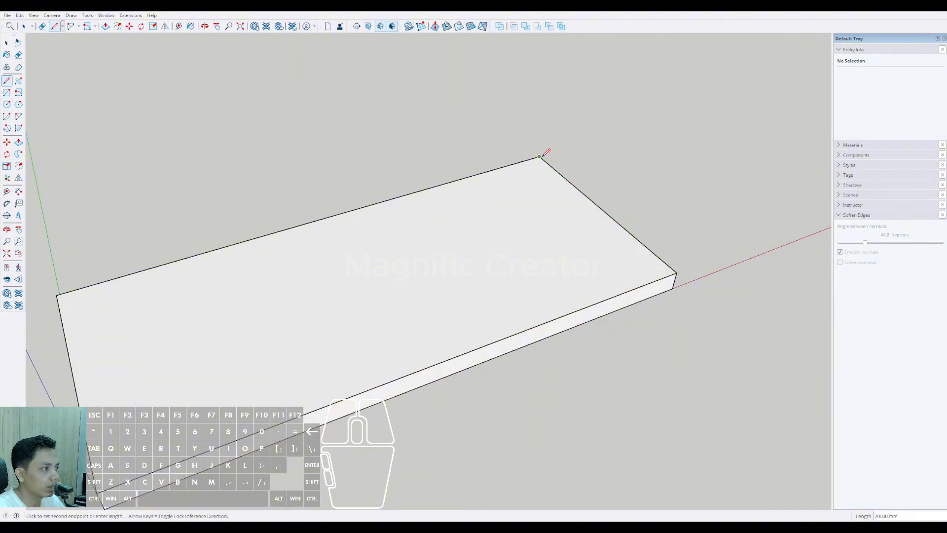
middle_drag(547, 151, 225, 282)
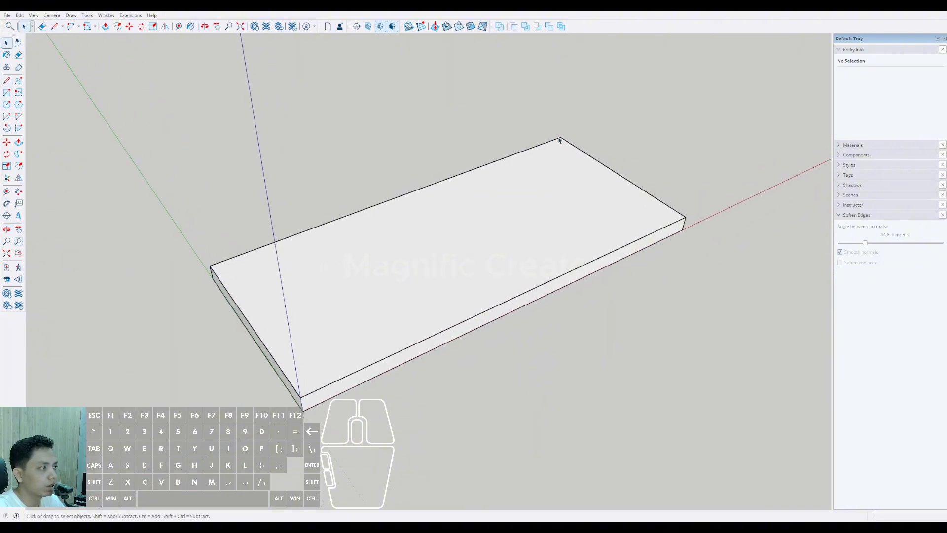
Step: Offset the three traced top edges outward by 6000 mm
middle_drag(394, 293, 236, 304)
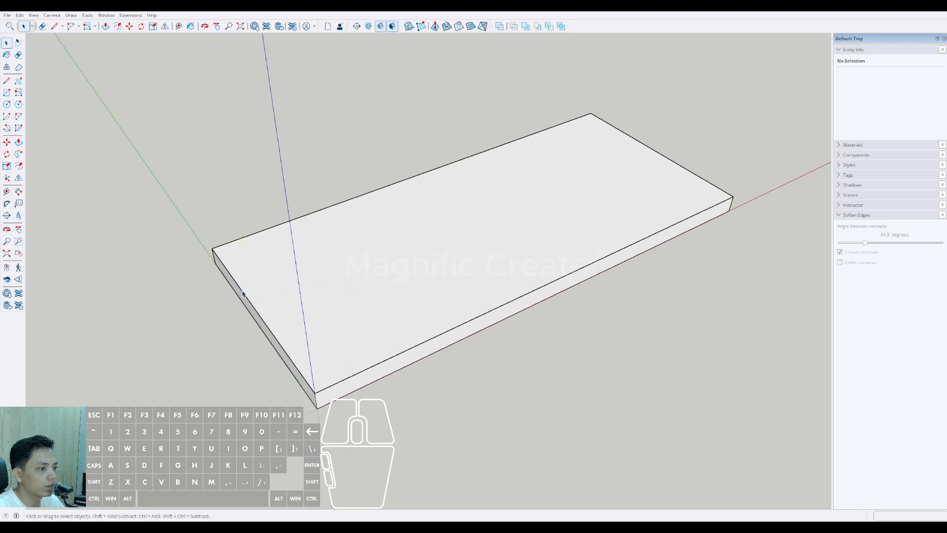
click(243, 293)
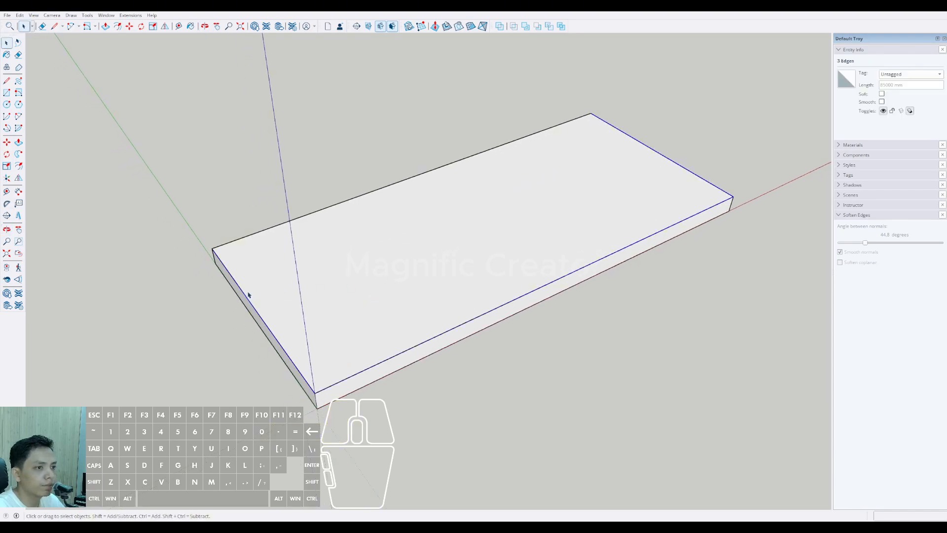
middle_drag(248, 295, 117, 183)
click(19, 165)
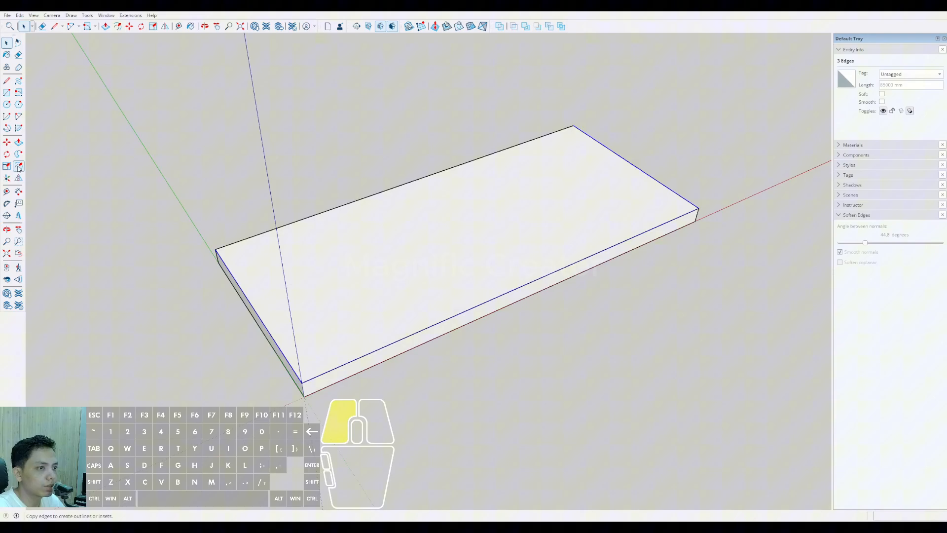
click(233, 275)
scroll(232, 276, down, 4)
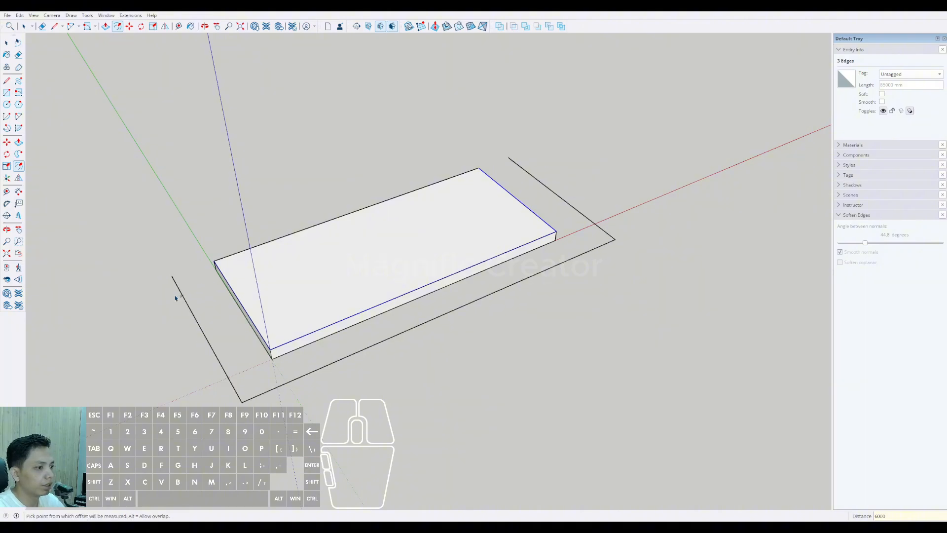
Step: Draw a line from the slab's top corner near the green axis to the adjacent open end of the offset outline
middle_drag(173, 296, 237, 268)
scroll(404, 289, up, 5)
middle_drag(399, 275, 229, 230)
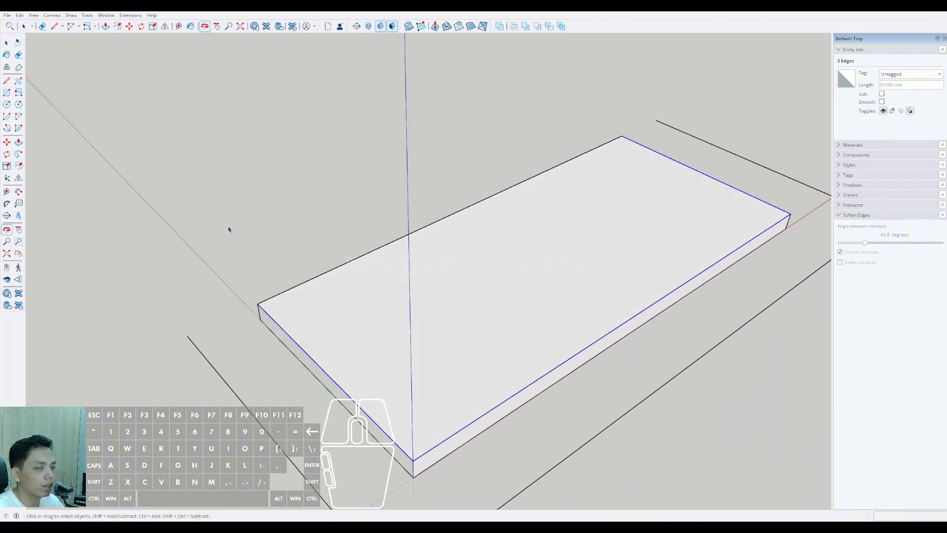
click(7, 81)
scroll(257, 302, up, 3)
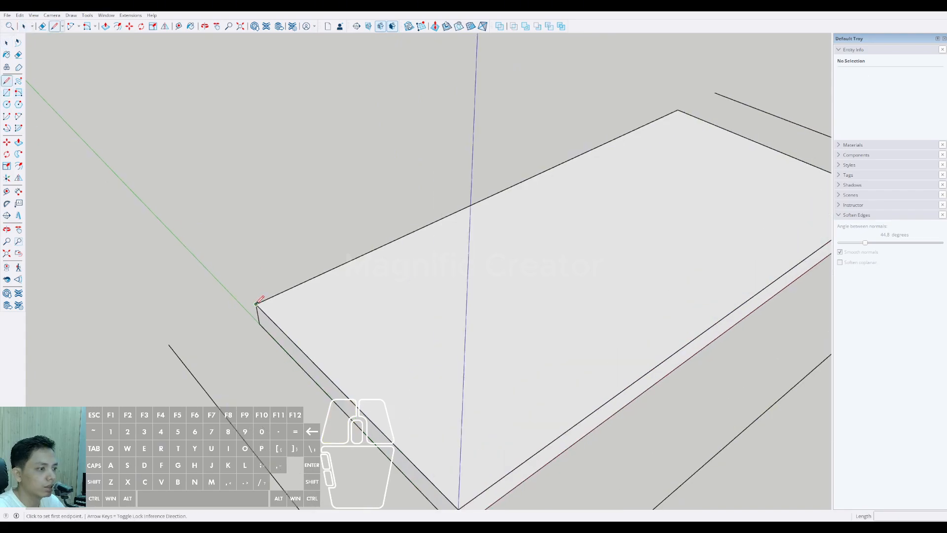
click(169, 345)
key(space)
Step: Close the outline with a line from the slab's opposite far top corner to the other end of the offset outline
scroll(176, 340, down, 3)
shift+middle_drag(421, 243, 353, 323)
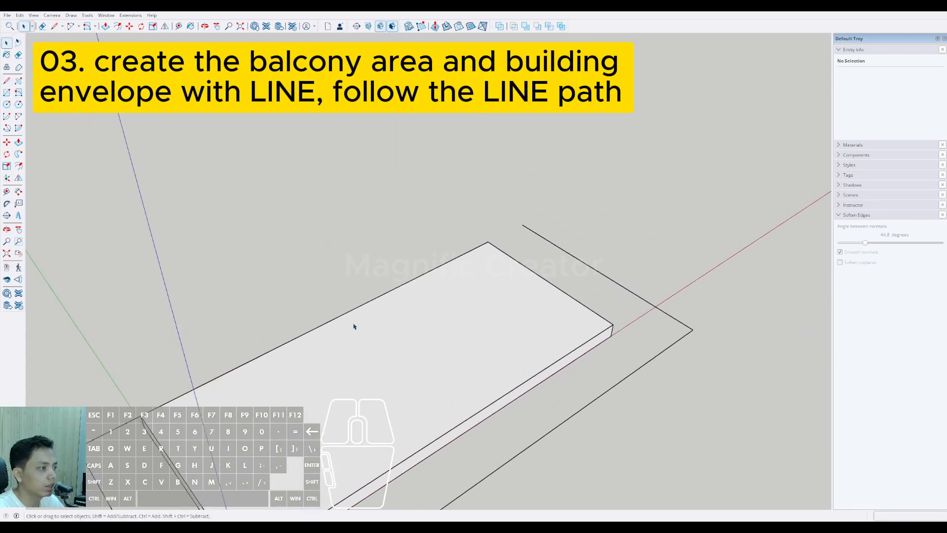
scroll(496, 258, up, 3)
shift+middle_drag(496, 258, 408, 310)
scroll(408, 309, up, 2)
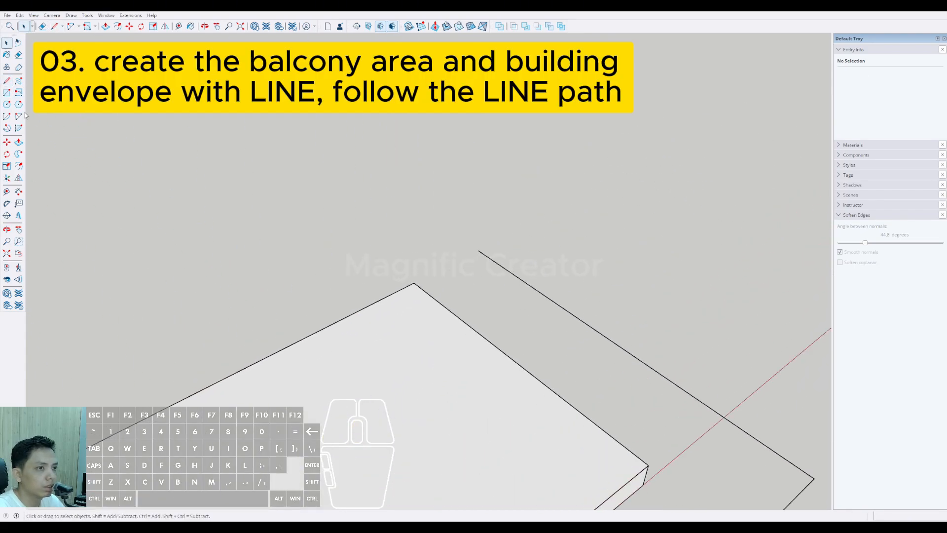
click(413, 283)
click(486, 243)
key(space)
scroll(484, 264, up, 3)
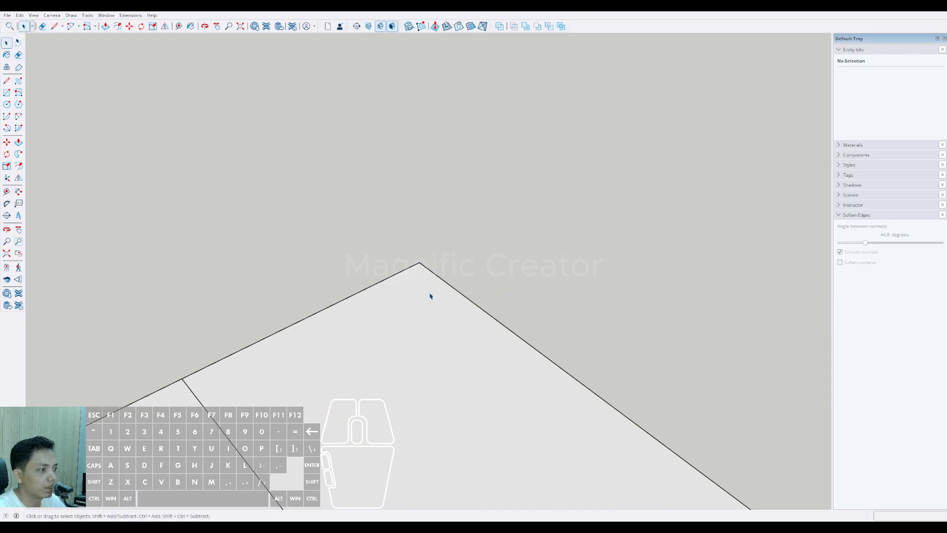
Step: Place a guide 28500 mm from the outline's short edge, through the midpoint of the slab's long edge, with the Tape Measure
scroll(430, 296, down, 3)
middle_drag(425, 298, 517, 335)
middle_drag(317, 382, 348, 379)
scroll(308, 406, up, 2)
middle_drag(309, 408, 408, 383)
scroll(384, 354, down, 1)
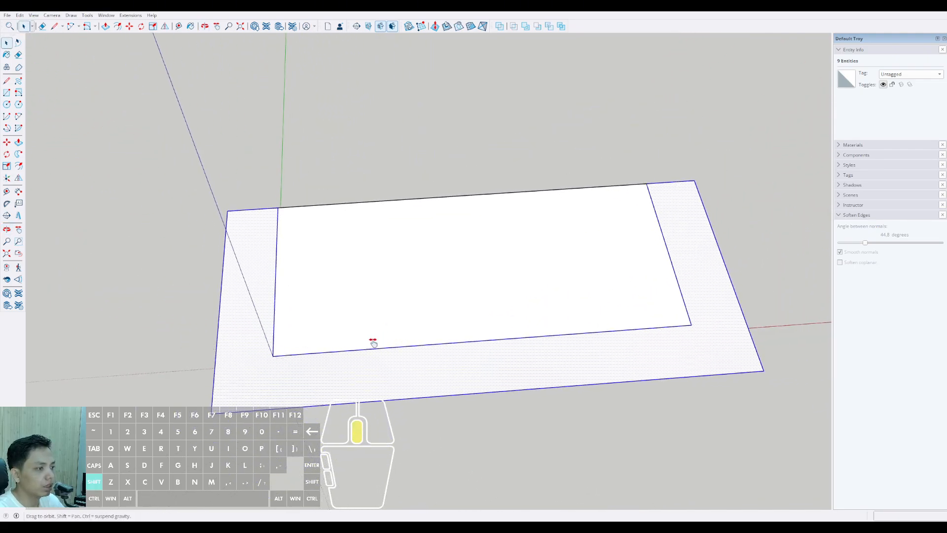
shift+middle_drag(372, 343, 363, 351)
drag(161, 241, 136, 299)
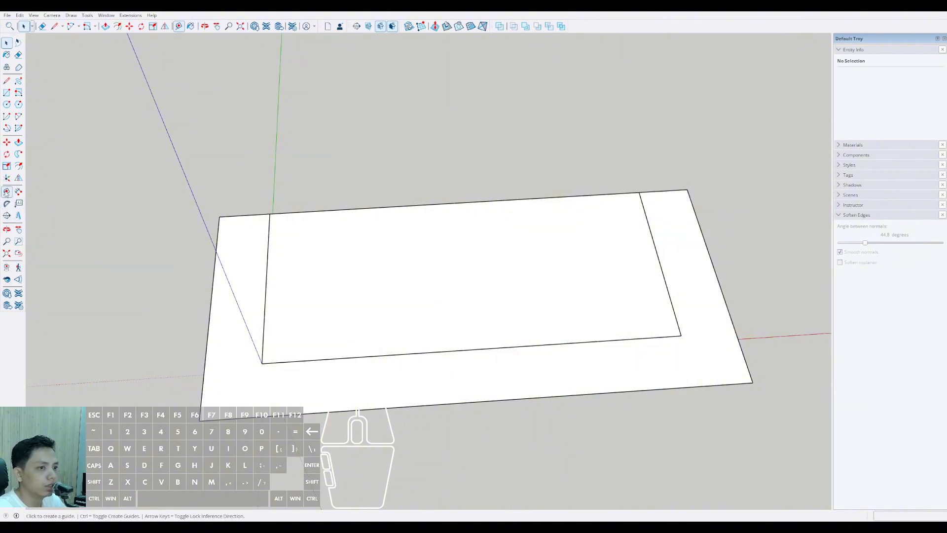
click(210, 318)
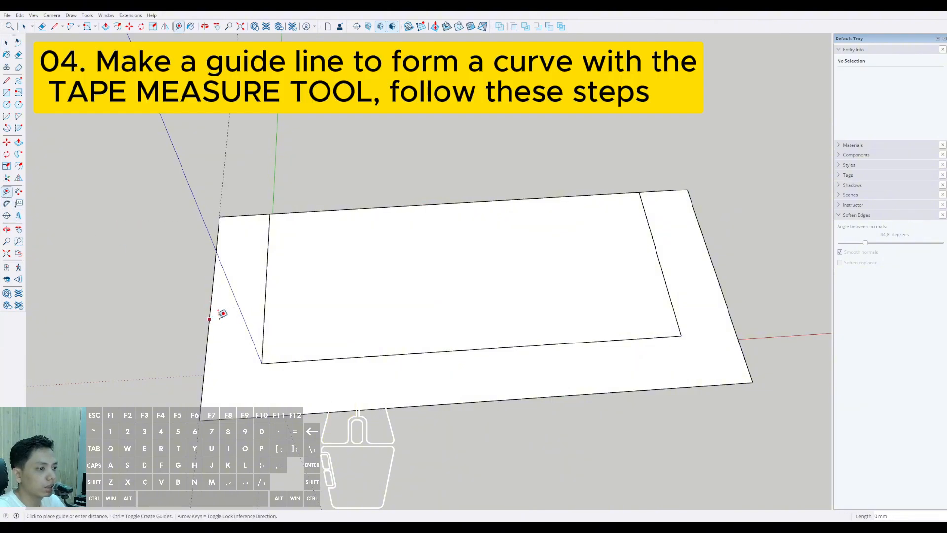
shift+click(473, 349)
Step: Place two more guides parallel to the central guide, one on each side at equal spacing
scroll(472, 349, down, 2)
middle_drag(468, 347, 496, 286)
scroll(292, 345, down, 1)
middle_drag(291, 345, 343, 315)
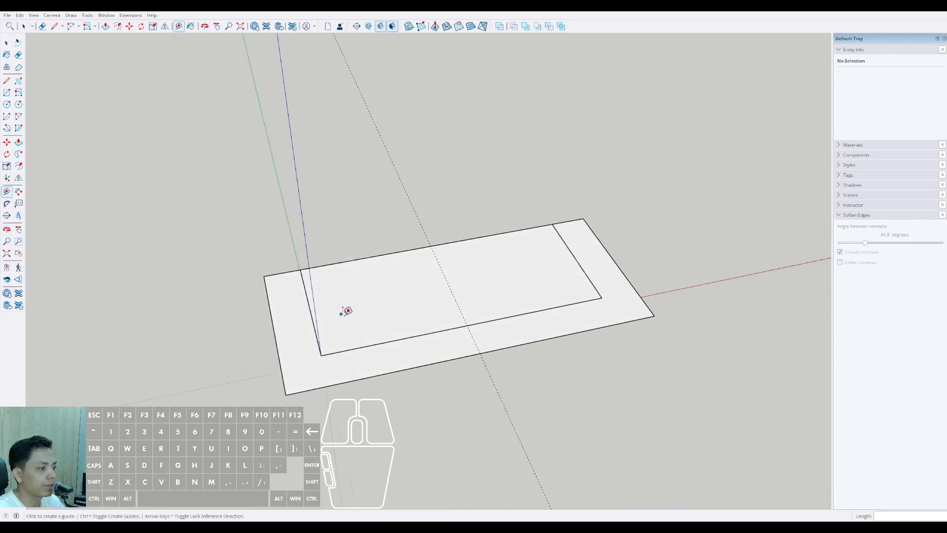
scroll(419, 336, up, 3)
middle_drag(419, 336, 403, 355)
scroll(493, 309, up, 2)
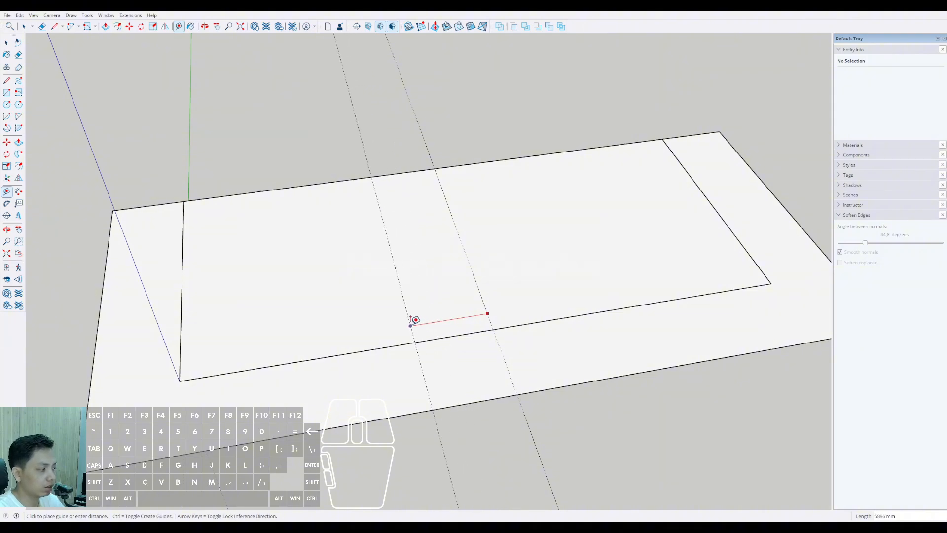
key(Return)
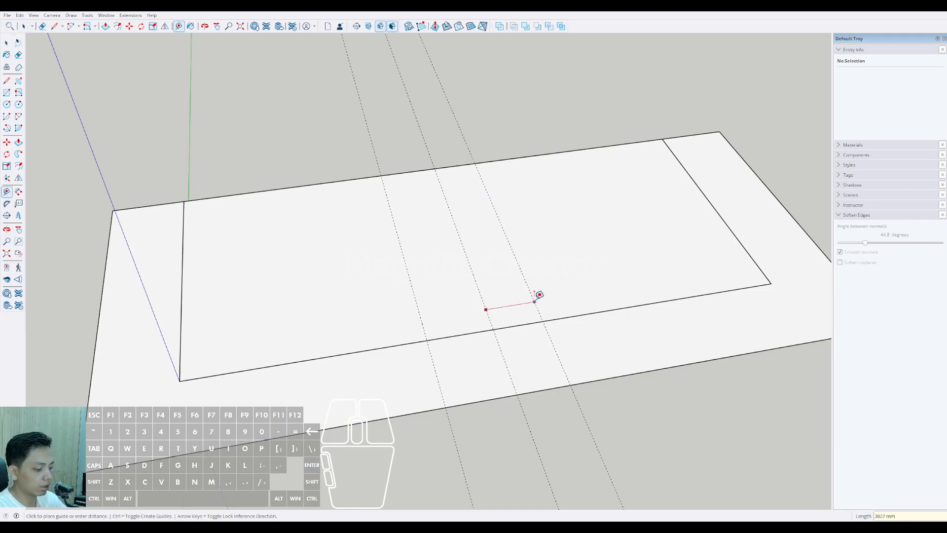
key(space)
Step: Place a guide 6000 mm inside the outline's short edge near the green axis, through the slab's corner
scroll(476, 301, down, 4)
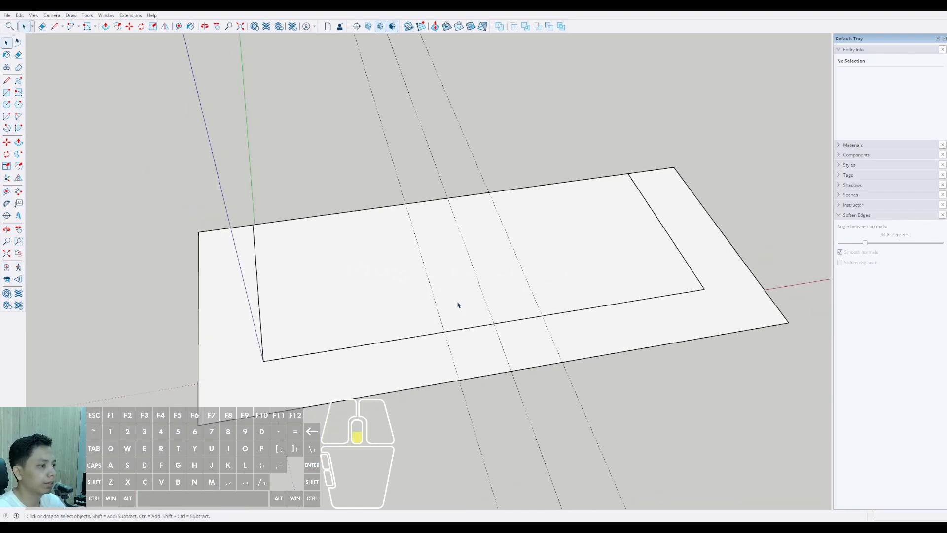
middle_drag(454, 301, 488, 301)
scroll(370, 356, up, 1)
middle_drag(370, 361, 398, 325)
middle_drag(398, 324, 440, 327)
scroll(413, 334, up, 2)
scroll(412, 334, down, 3)
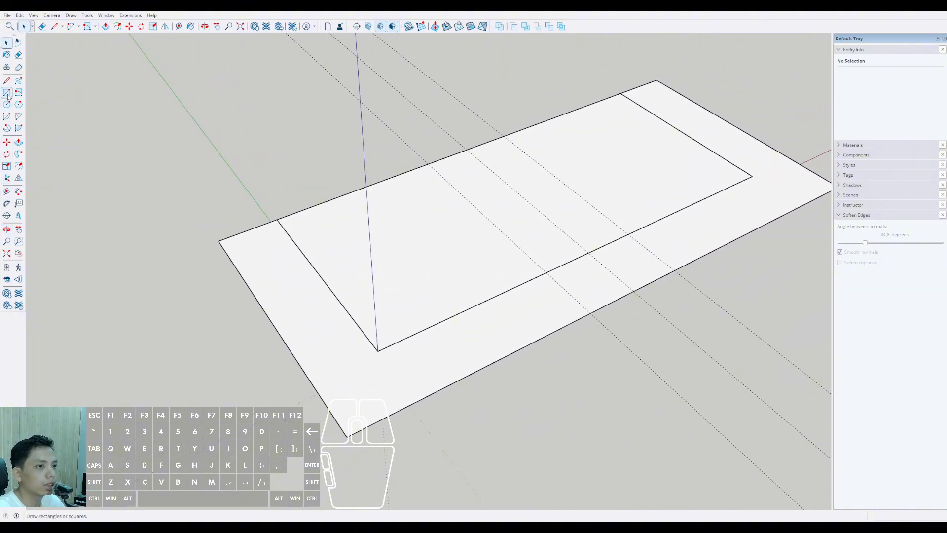
click(6, 191)
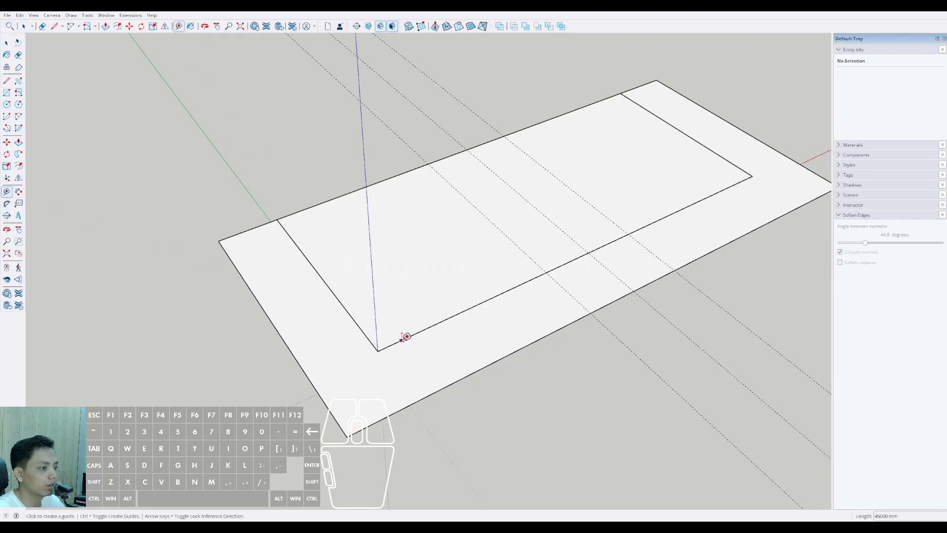
click(298, 354)
click(357, 319)
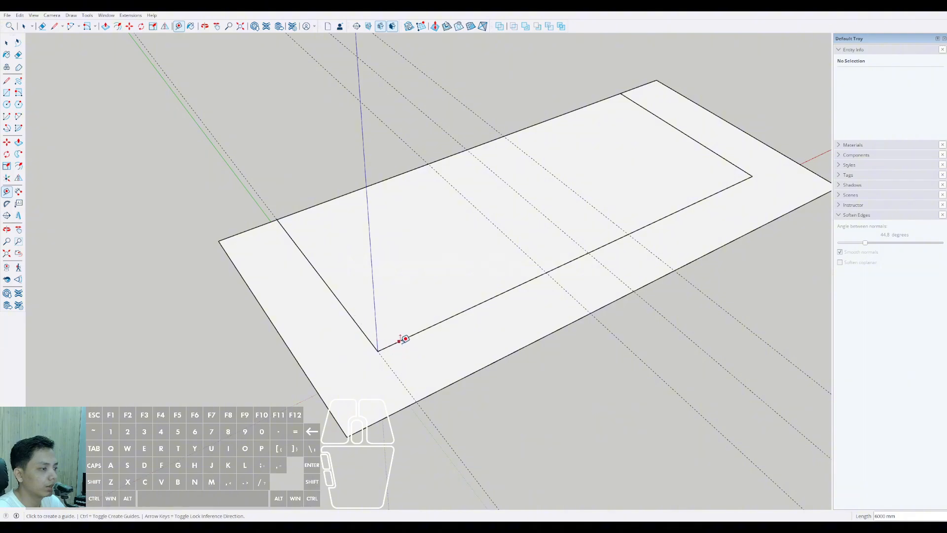
Step: Place a guide parallel to the outline's long outer edge, in line with the slab's long edge
click(433, 389)
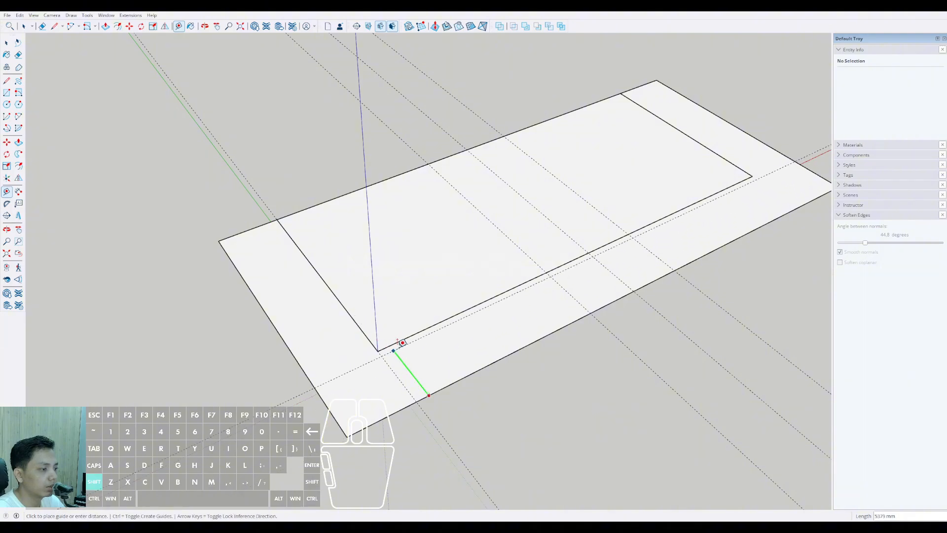
click(392, 340)
key(space)
Step: Place a guide parallel to the outline's opposite short edge, in line with the slab's far short edge
scroll(417, 327, down, 2)
shift+middle_drag(474, 303, 315, 335)
scroll(526, 315, up, 3)
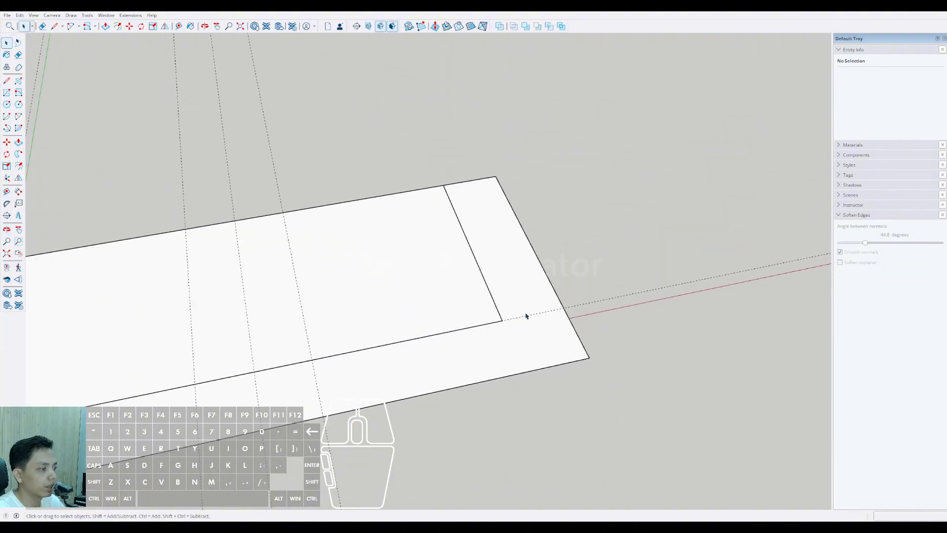
middle_drag(526, 315, 474, 335)
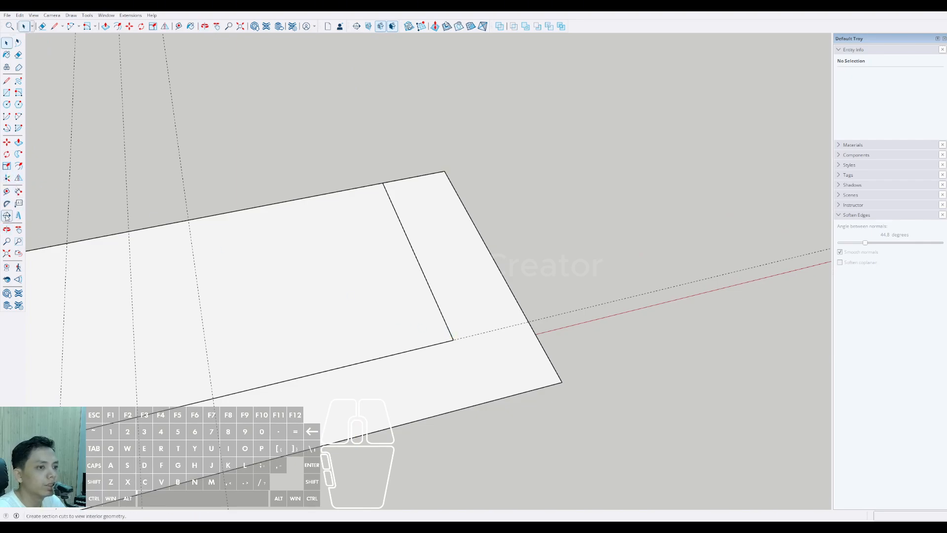
click(7, 192)
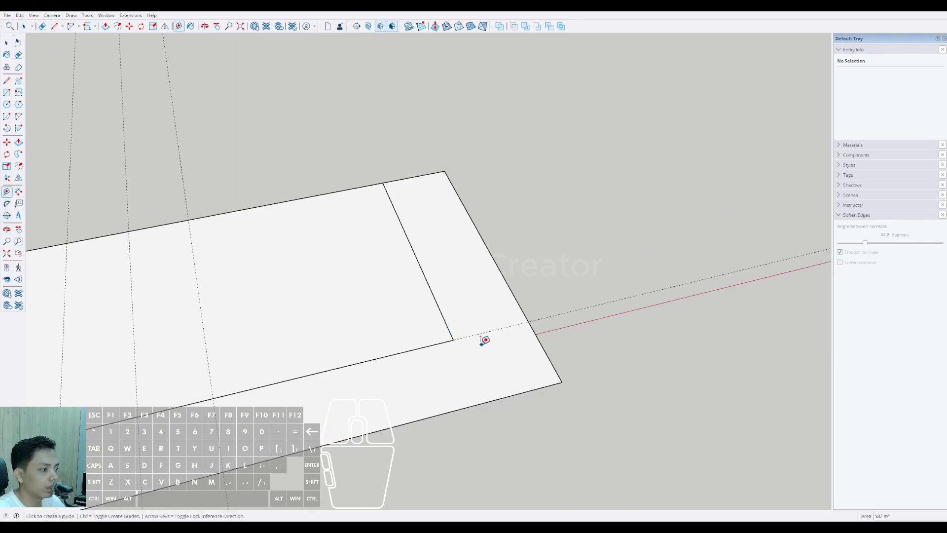
click(514, 296)
key(shift)
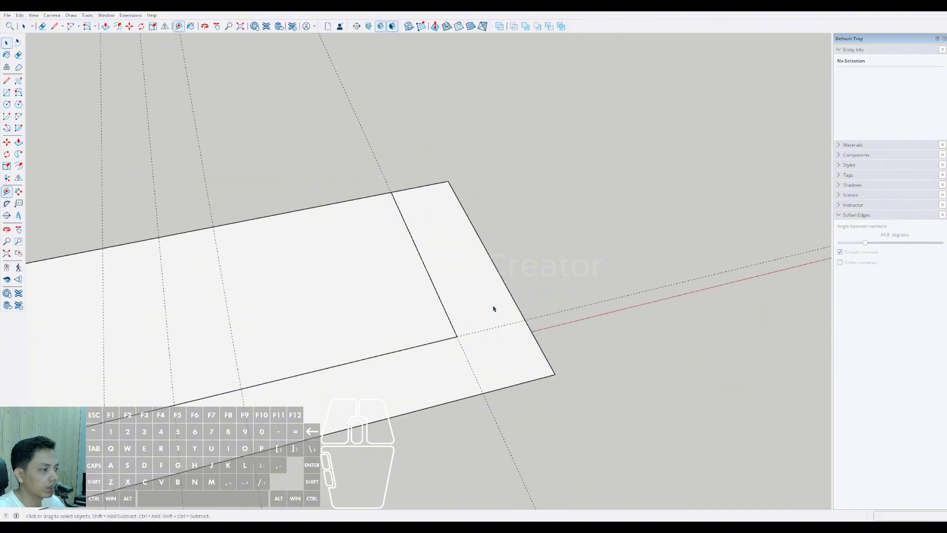
Step: Place a guide about 2000 mm inside the outline's long outer edge
middle_drag(494, 309, 174, 213)
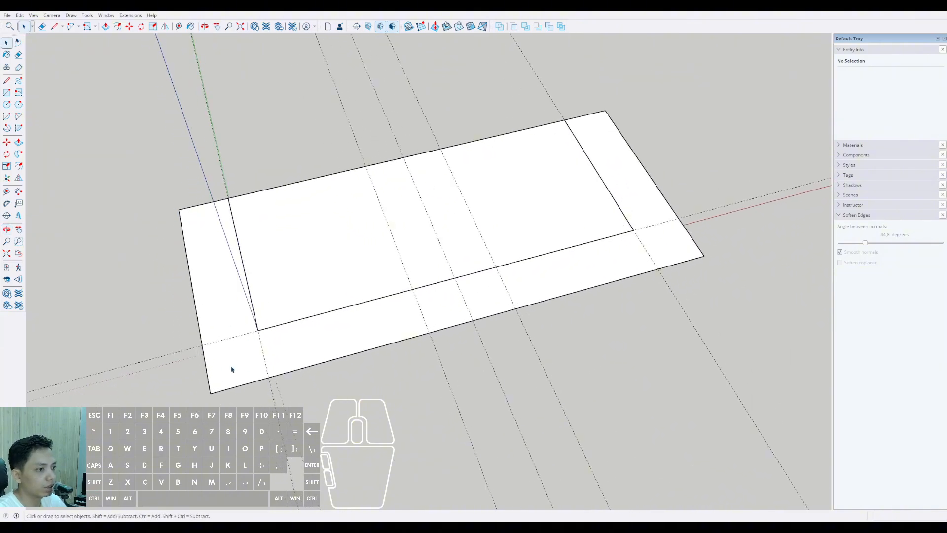
middle_drag(469, 284, 364, 294)
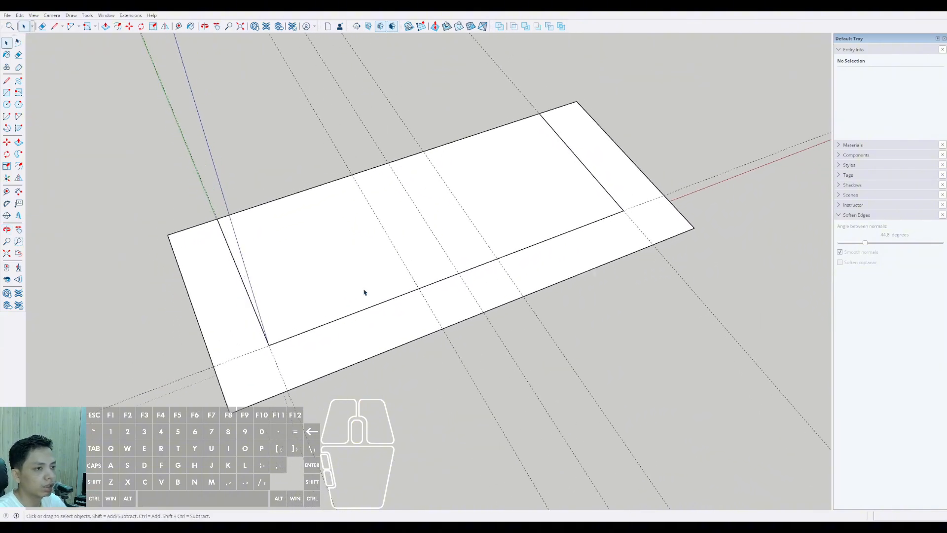
click(7, 195)
scroll(454, 326, up, 2)
click(438, 330)
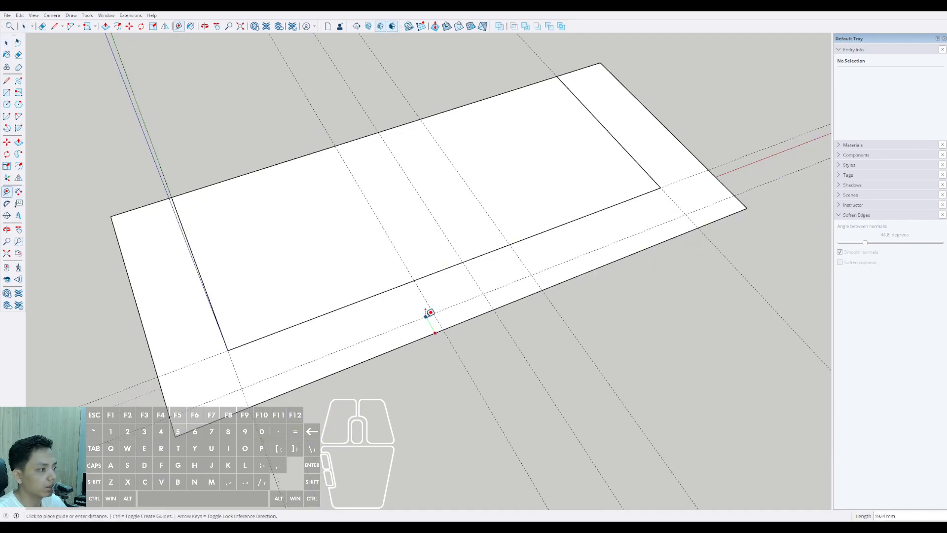
click(430, 312)
key(space)
Step: Move that guide inward to about midway between the outline's long outer edge and the slab edge
middle_drag(434, 313, 452, 317)
click(454, 314)
key(m)
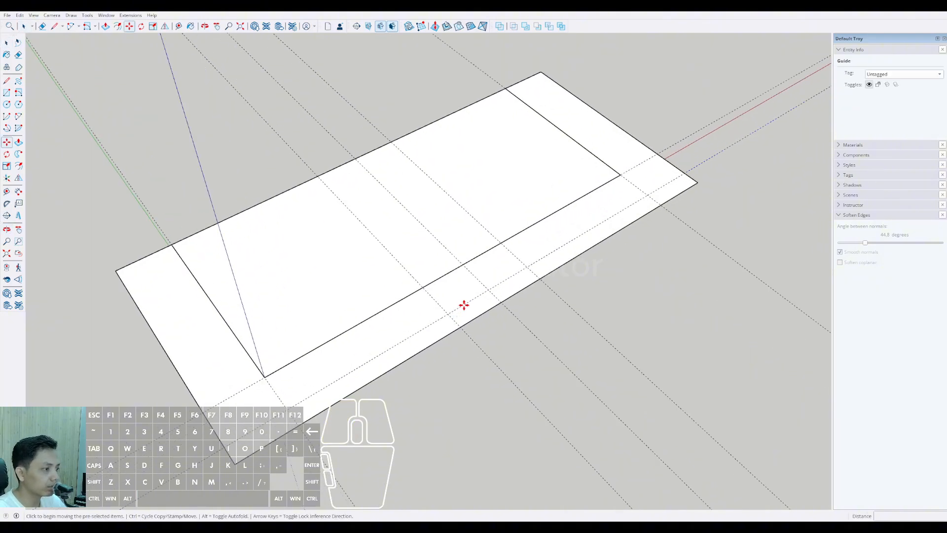
key(space)
Step: Place a guide 2000 mm inside the outline's short edge near the green axis
middle_drag(457, 298, 110, 197)
click(6, 192)
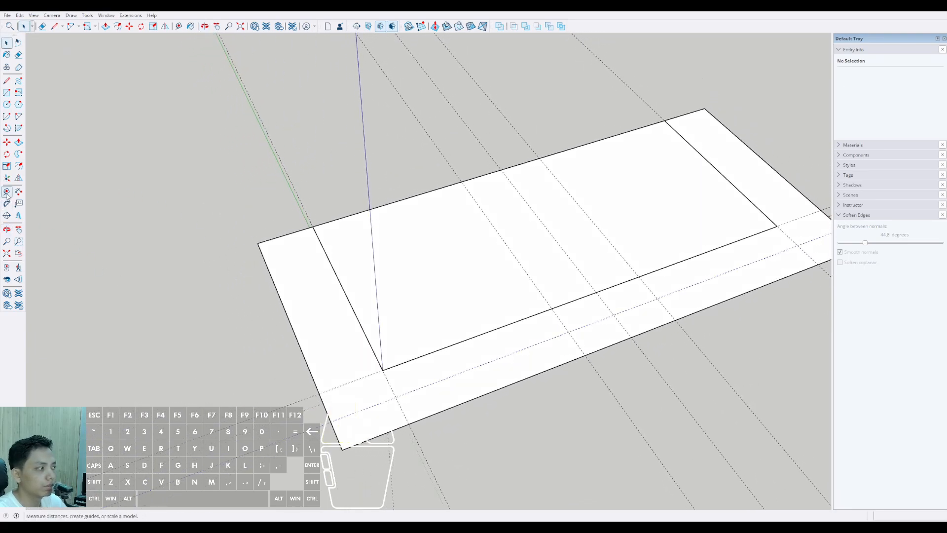
click(306, 340)
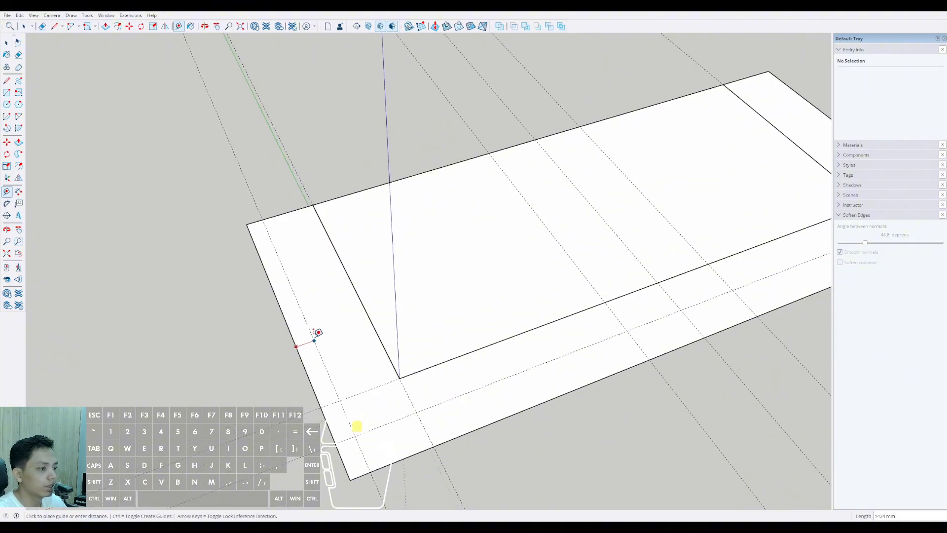
scroll(318, 333, up, 1)
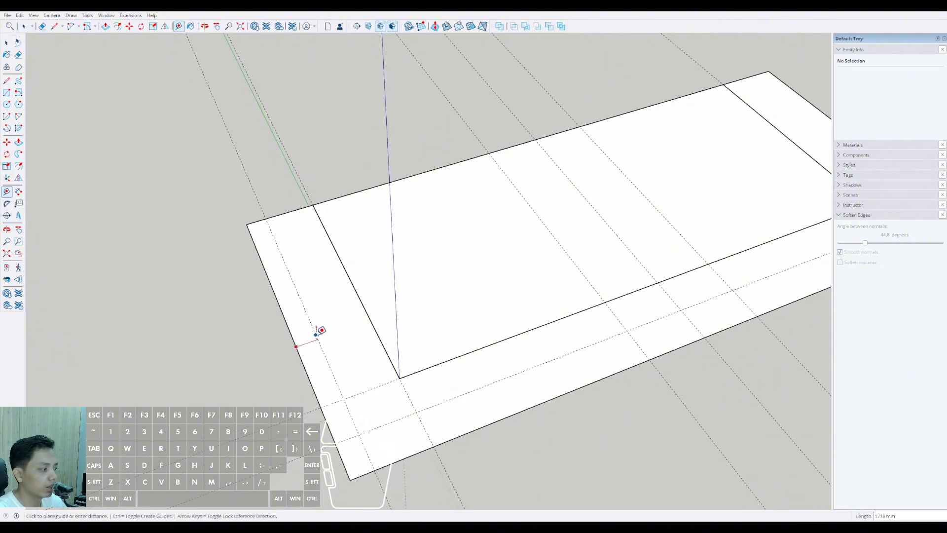
text(2000)
key(Return)
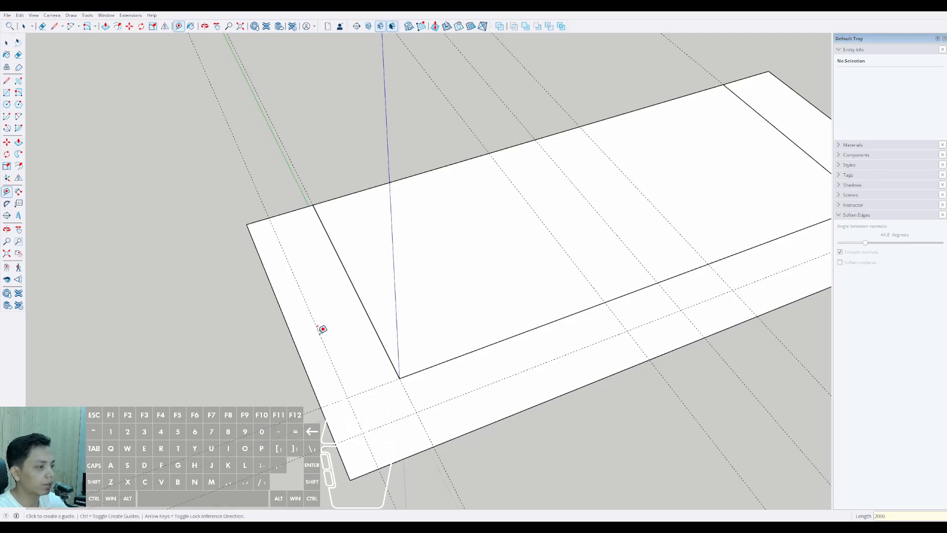
Step: Place a guide 2000 mm inside the outline's opposite short edge
scroll(424, 297, down, 2)
scroll(635, 184, up, 2)
click(631, 191)
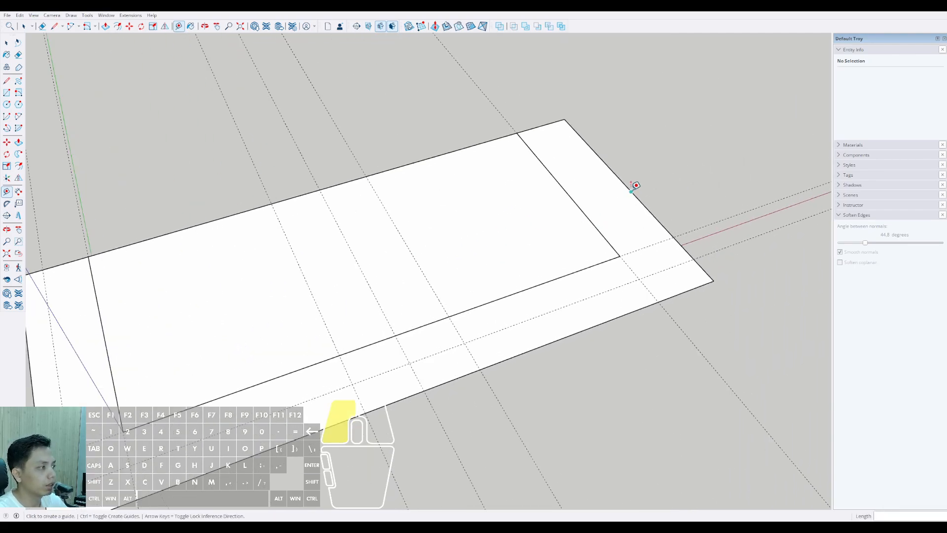
text(2000)
key(Return)
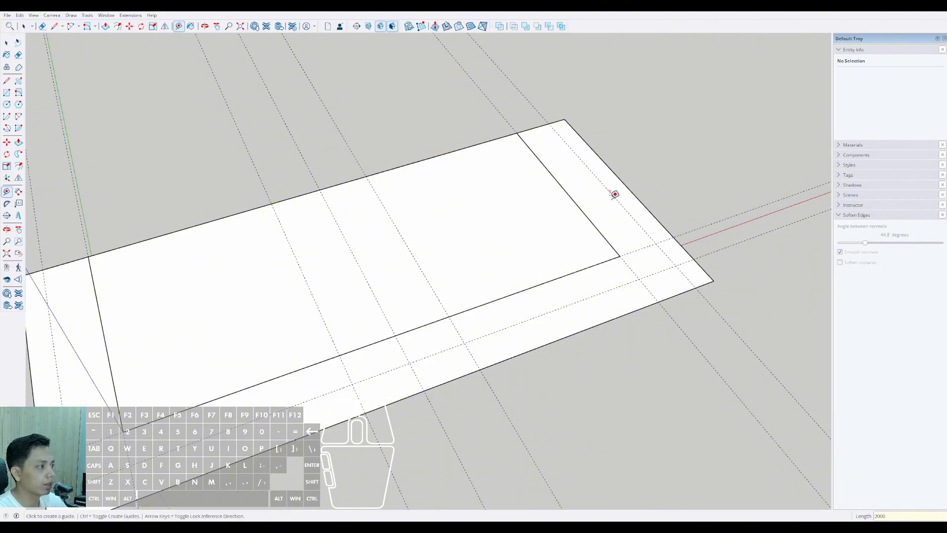
Step: Place a guide 7000 mm inward from the long edge shared by the slab and the outline
scroll(613, 194, down, 4)
scroll(389, 241, up, 4)
scroll(348, 242, down, 2)
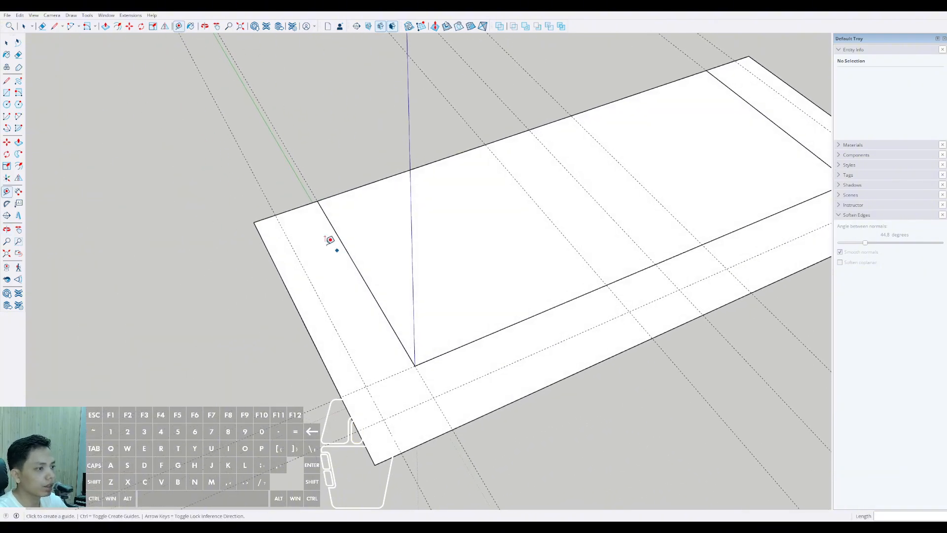
scroll(297, 286, up, 2)
click(289, 205)
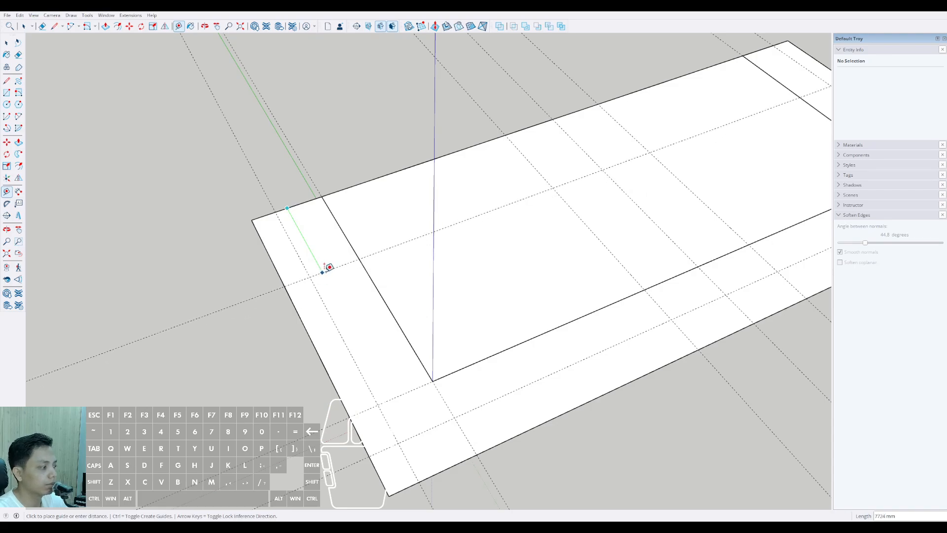
text(700)
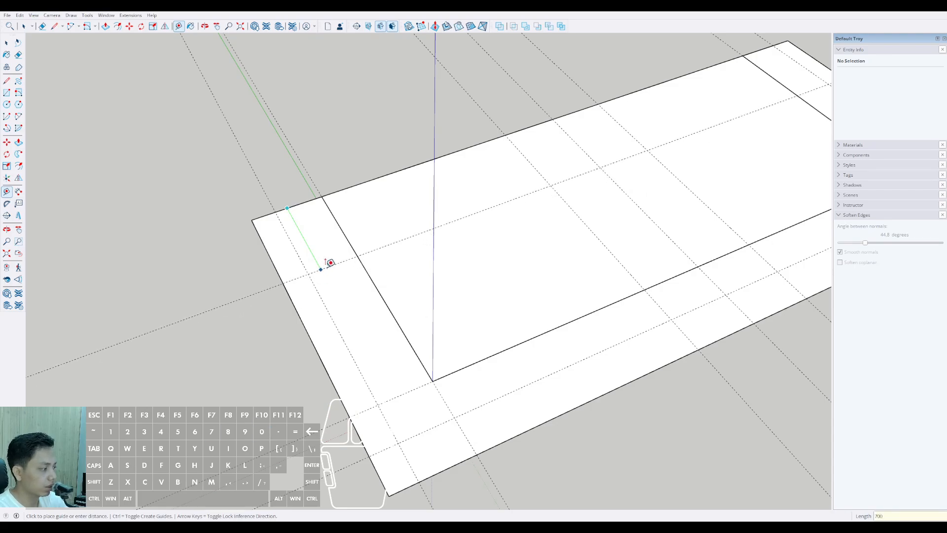
text(0)
key(Return)
Step: Replace the 7000 mm guide with one 9000 mm inward from the long edge shared by the slab and the outline
scroll(324, 268, down, 2)
middle_drag(326, 273, 368, 269)
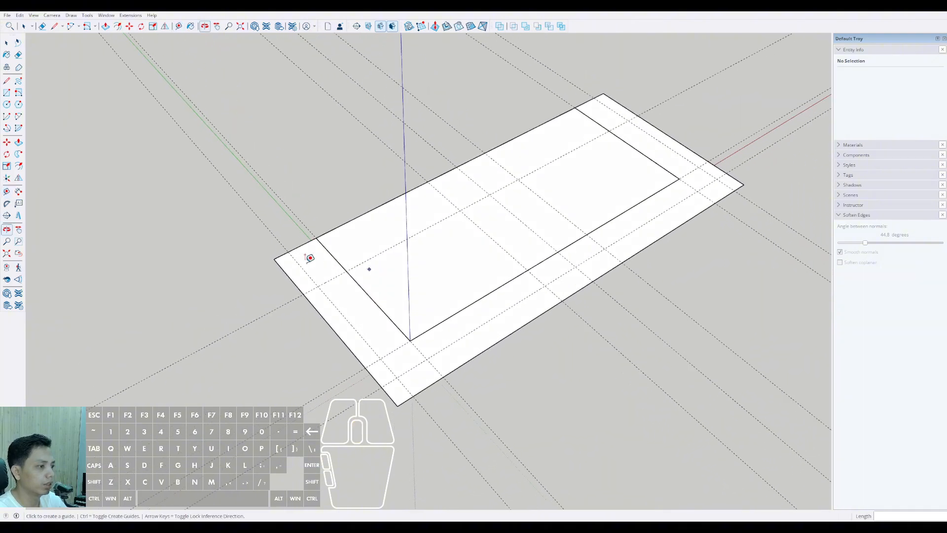
scroll(304, 254, up, 1)
click(301, 243)
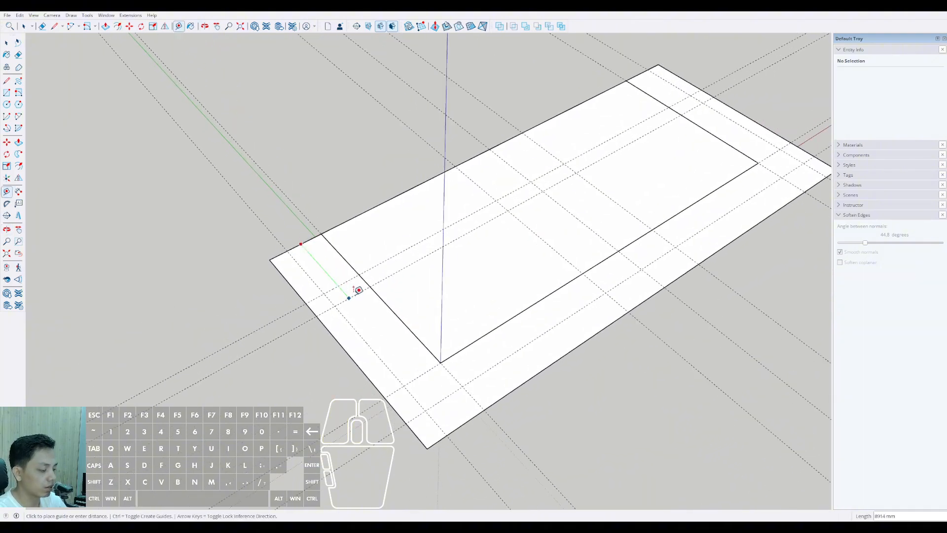
key(Return)
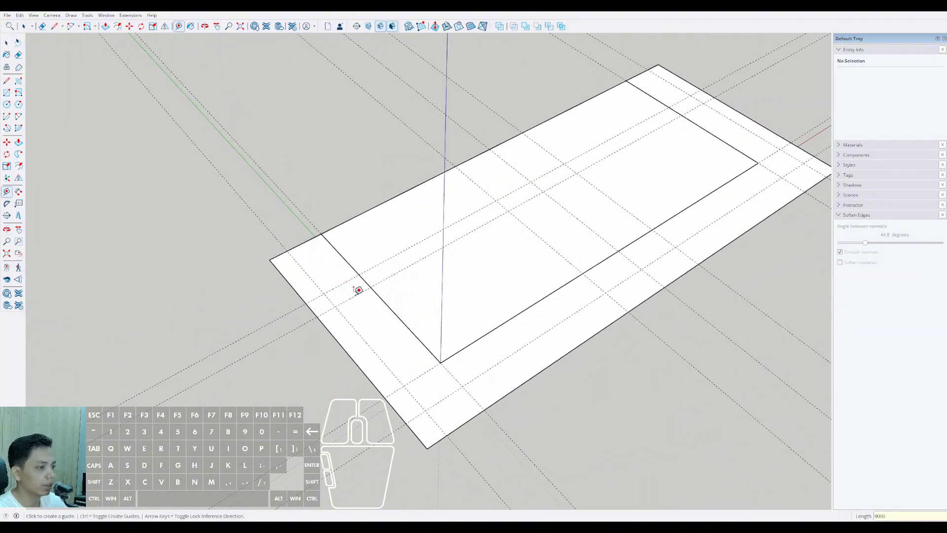
scroll(343, 296, up, 2)
key(space)
scroll(336, 290, down, 3)
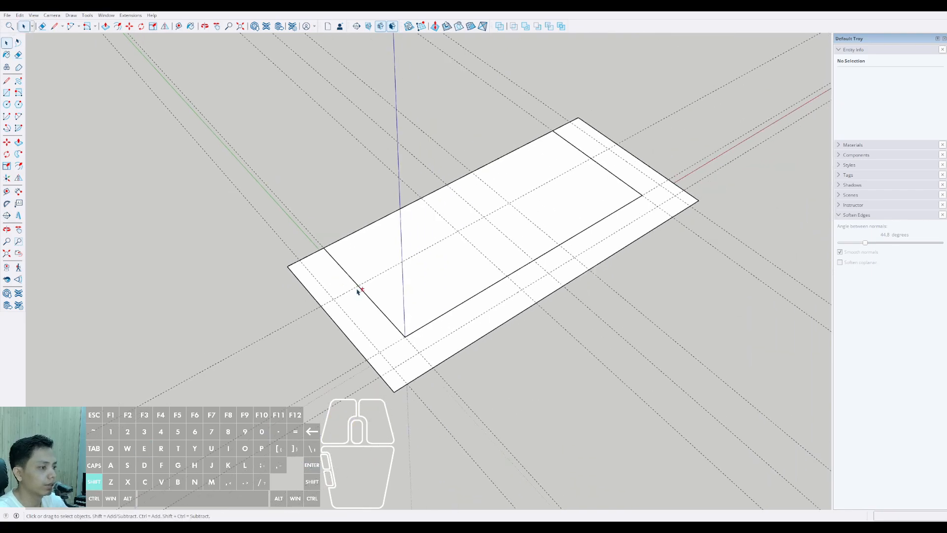
Step: Round the outline's outer corner near the blue axis with a 2 Point Arc of about 6485 mm chord, ending on the guides extending the slab's edges
middle_drag(359, 290, 277, 271)
drag(111, 156, 95, 212)
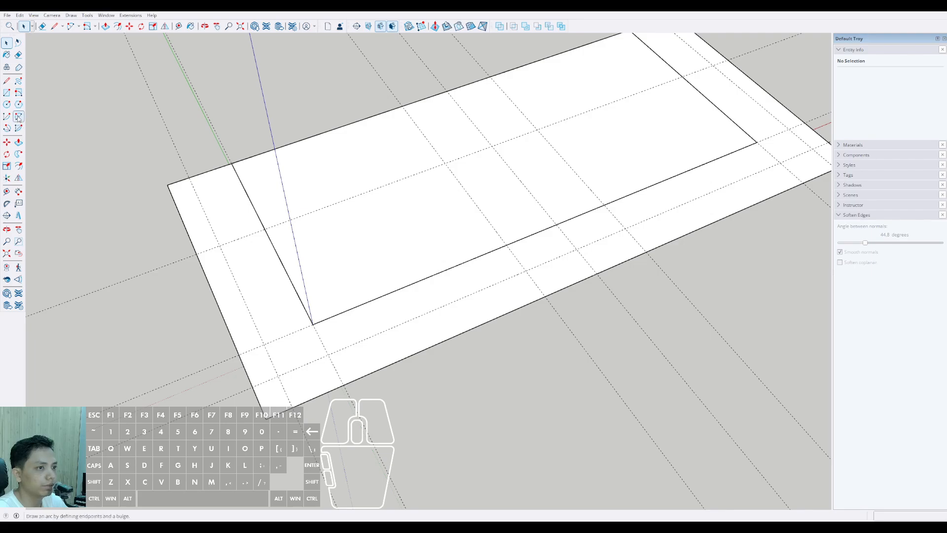
scroll(237, 229, up, 2)
shift+middle_drag(239, 228, 269, 240)
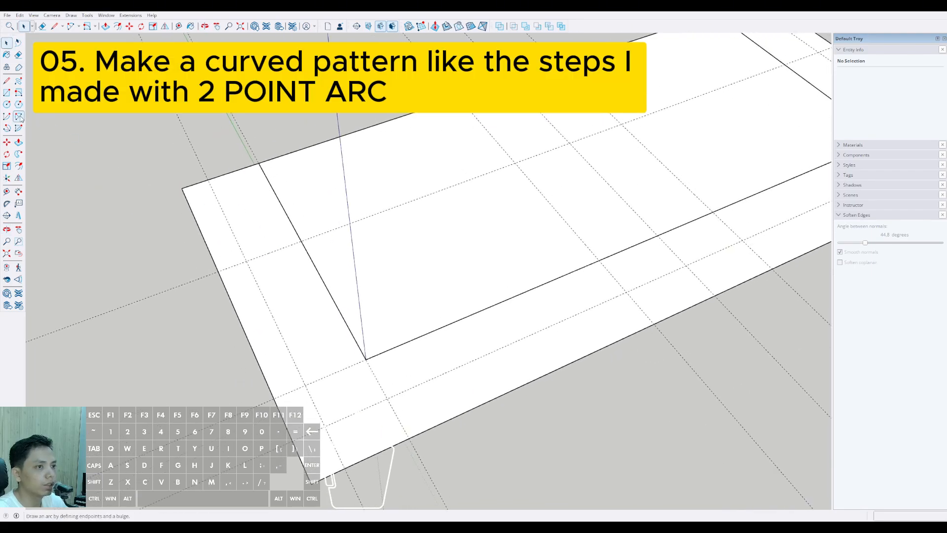
click(18, 117)
scroll(250, 250, down, 3)
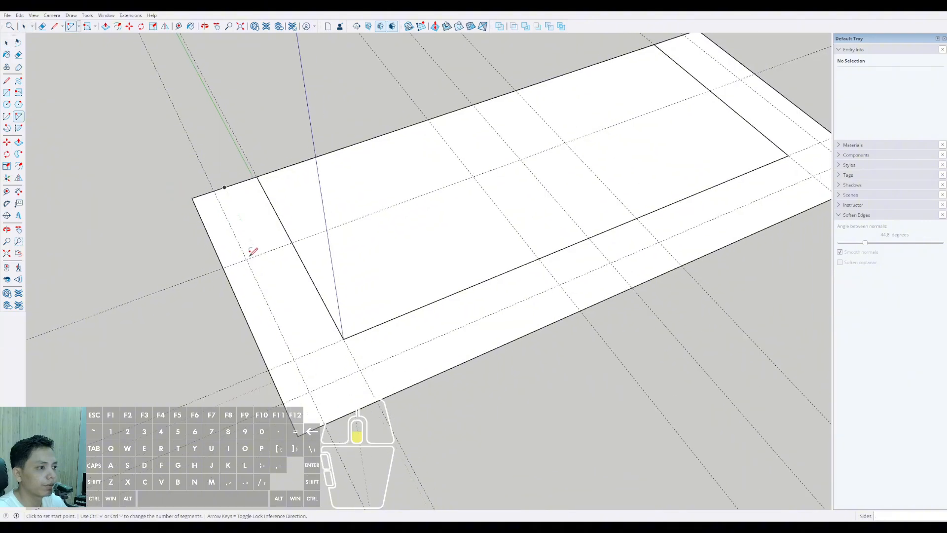
click(257, 341)
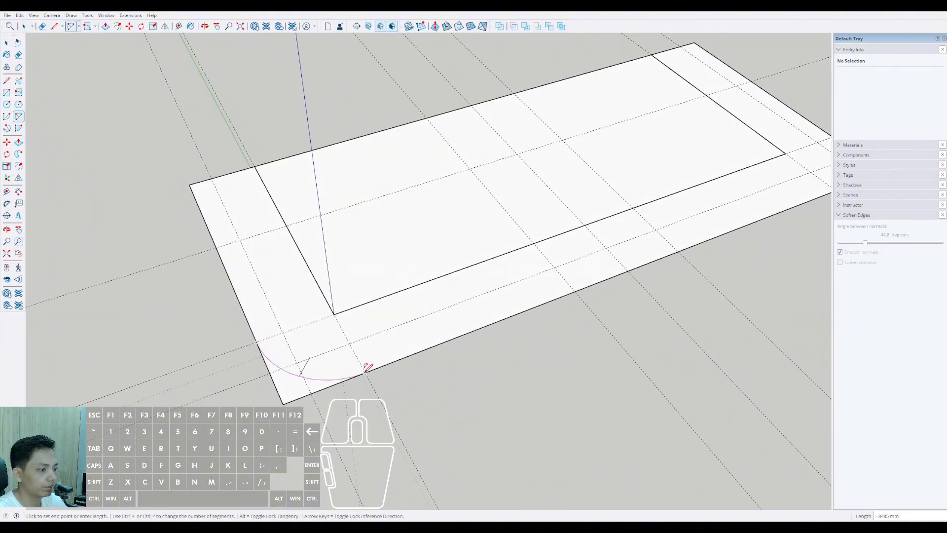
click(366, 367)
Step: Round the outline's outer corner near the red axis with a matching 2 Point Arc between the guides extending the slab's edges
middle_drag(364, 364, 575, 344)
click(535, 389)
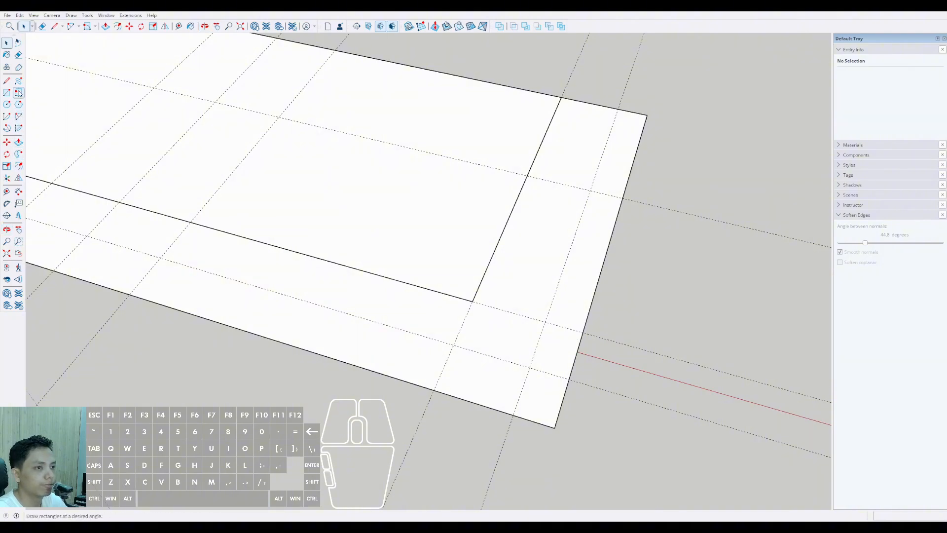
click(18, 116)
scroll(511, 353, up, 1)
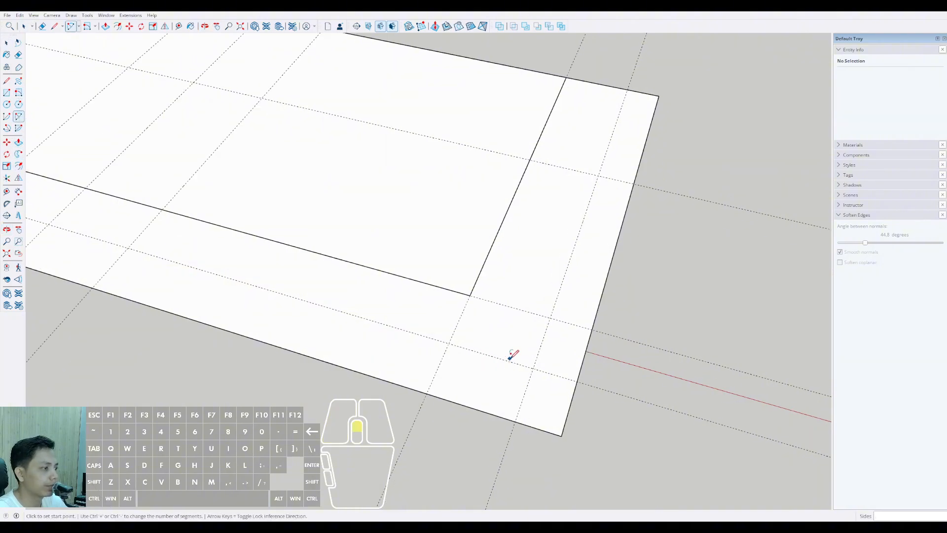
click(592, 329)
double_click(428, 394)
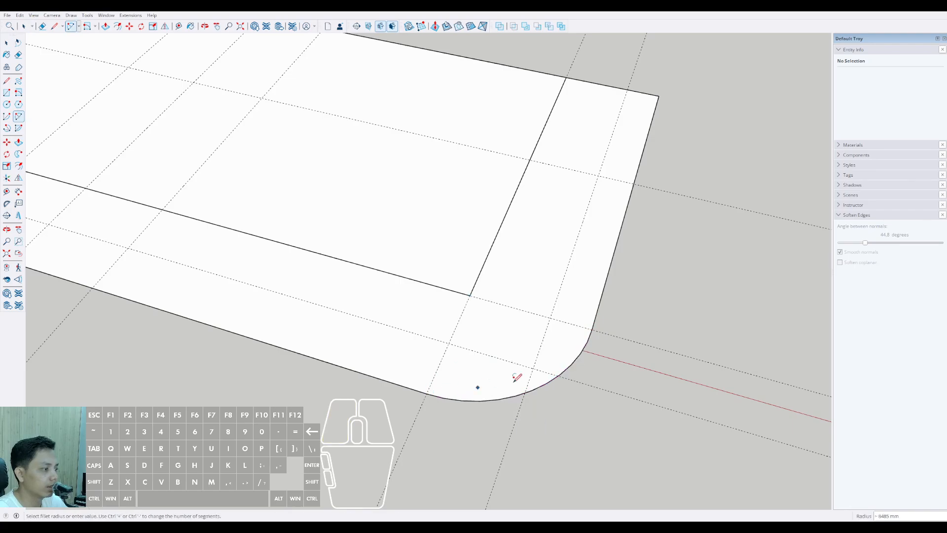
Step: Place a guide inward from the guide that extends the slab's short edge near the green axis
scroll(513, 378, down, 4)
middle_drag(356, 313, 570, 304)
shift+middle_drag(138, 380, 234, 351)
scroll(295, 389, up, 1)
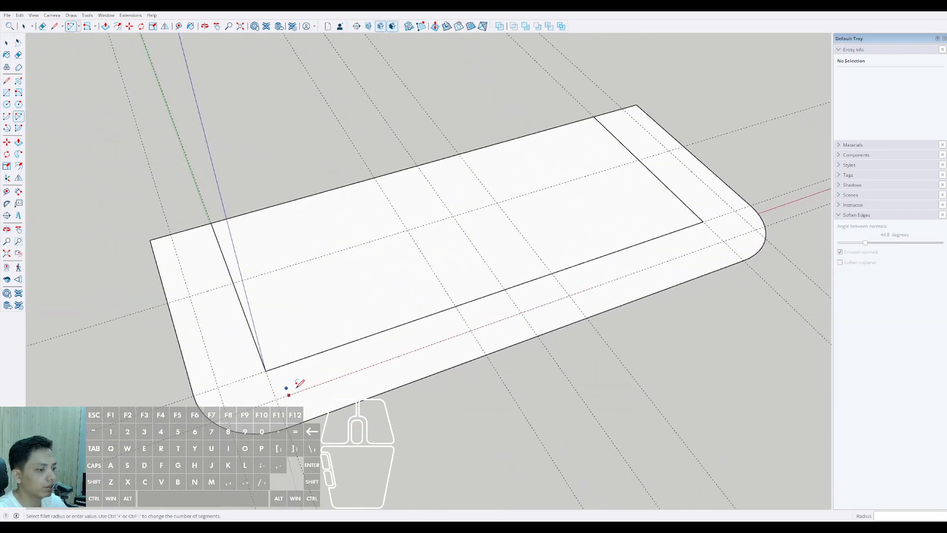
middle_drag(295, 389, 280, 409)
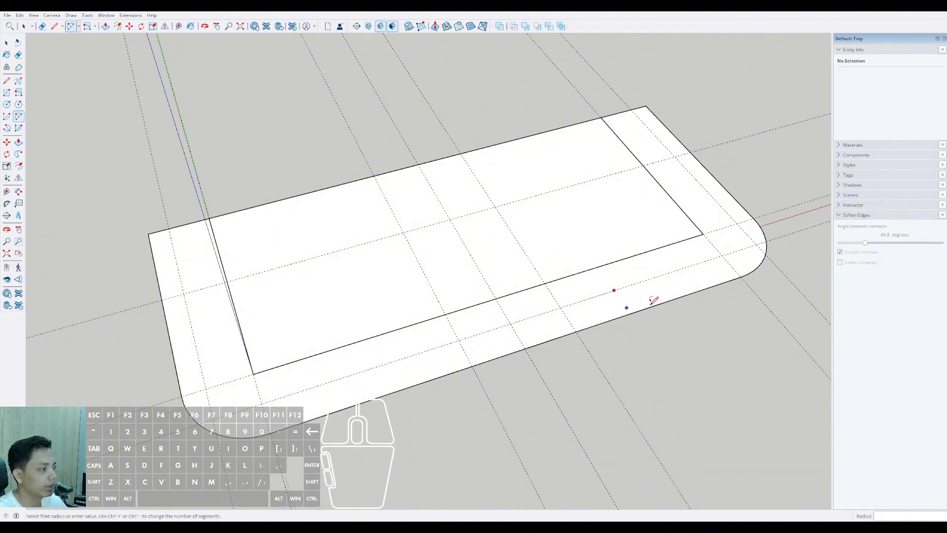
key(space)
middle_drag(276, 391, 287, 333)
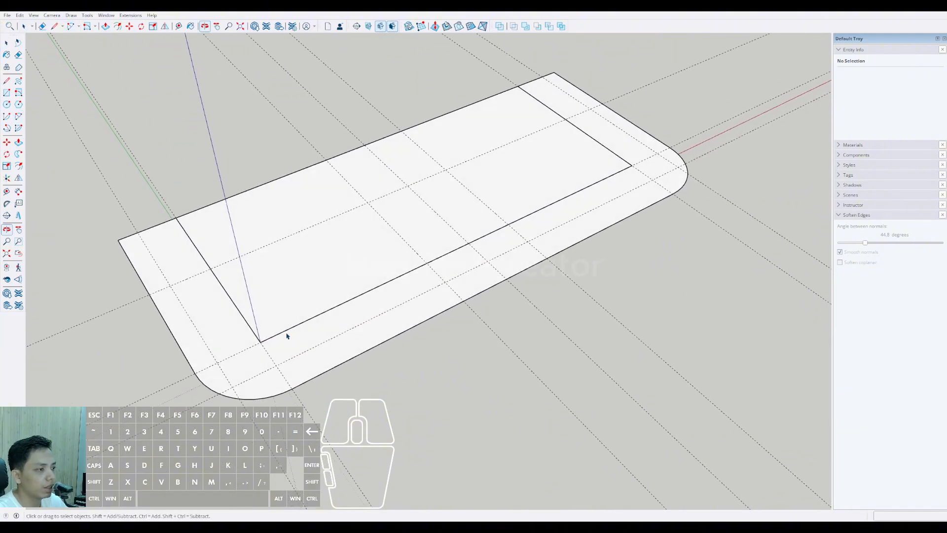
scroll(222, 424, up, 2)
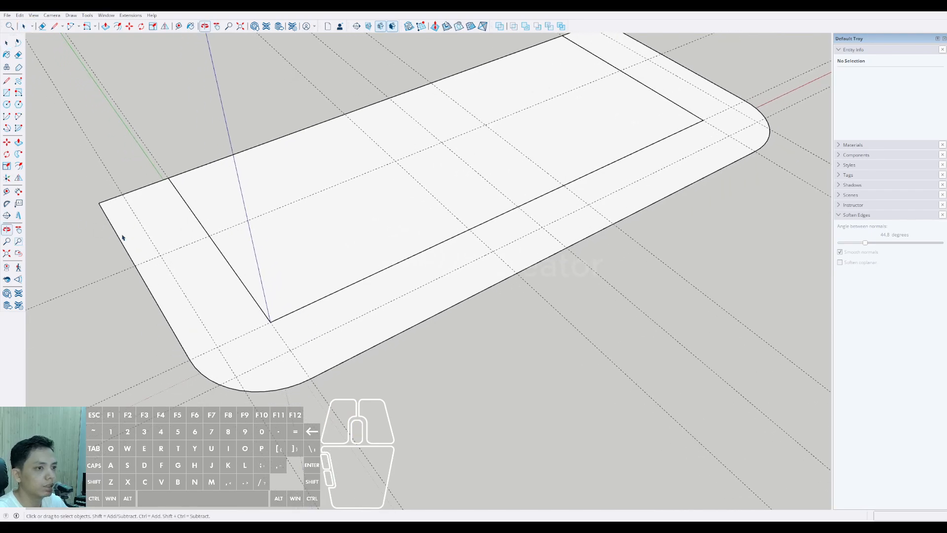
click(6, 193)
click(322, 395)
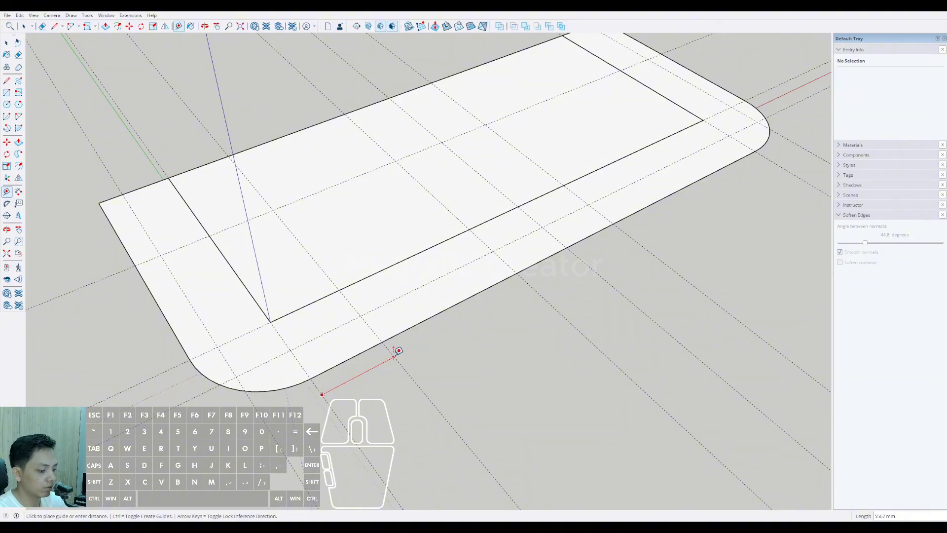
key(Return)
Step: Place a guide inward from the guide that extends the slab's opposite short edge
shift+middle_drag(623, 159, 476, 217)
click(616, 217)
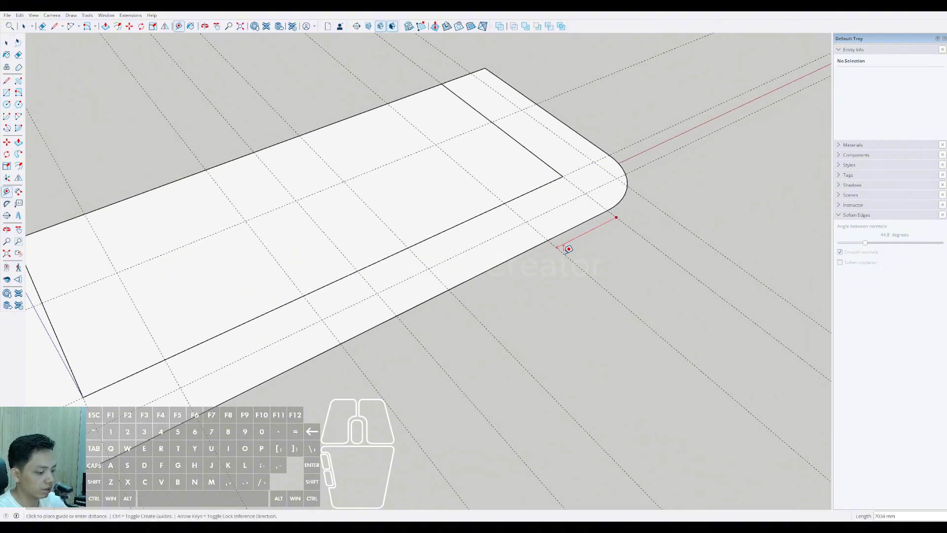
key(space)
middle_drag(563, 255, 303, 335)
Step: Draw a tangent arc of about 17740 mm from the rounded corner near the blue axis to the nearest central guide's crossing with the inset long-edge guide
scroll(535, 321, down, 3)
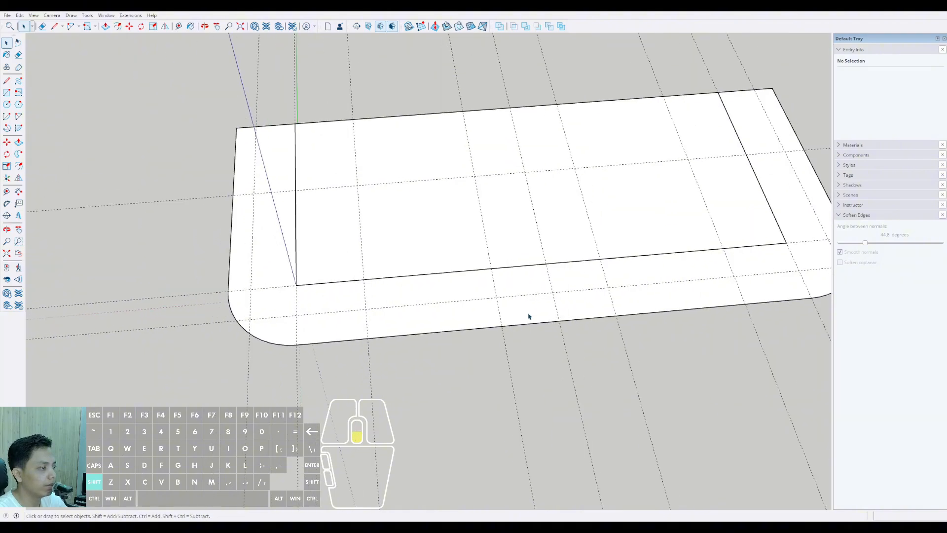
middle_drag(529, 313, 455, 297)
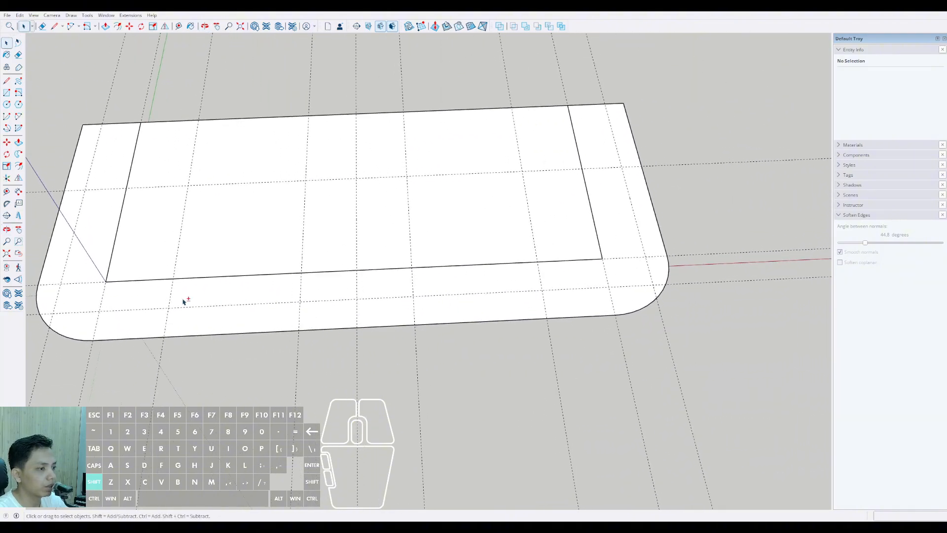
middle_drag(183, 302, 380, 287)
scroll(261, 358, up, 3)
middle_drag(336, 353, 280, 363)
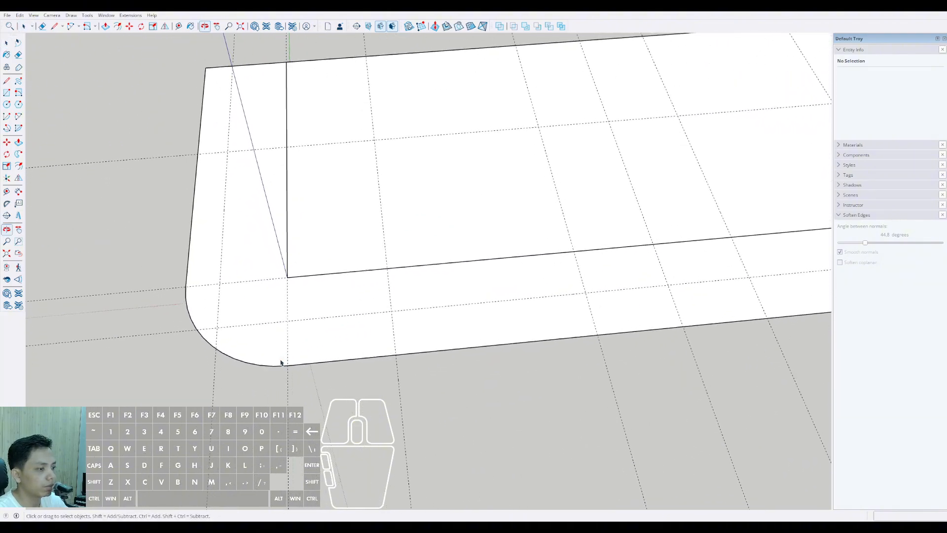
scroll(280, 362, down, 3)
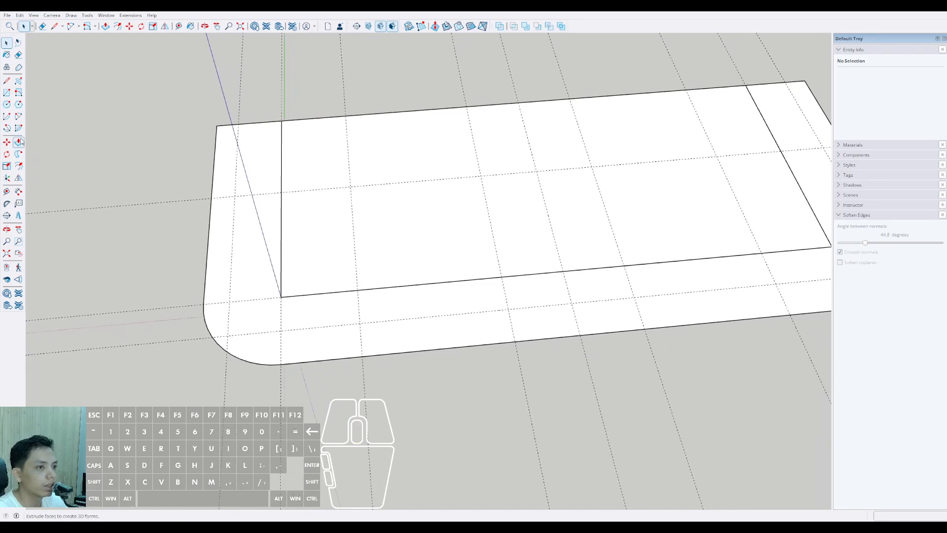
click(18, 117)
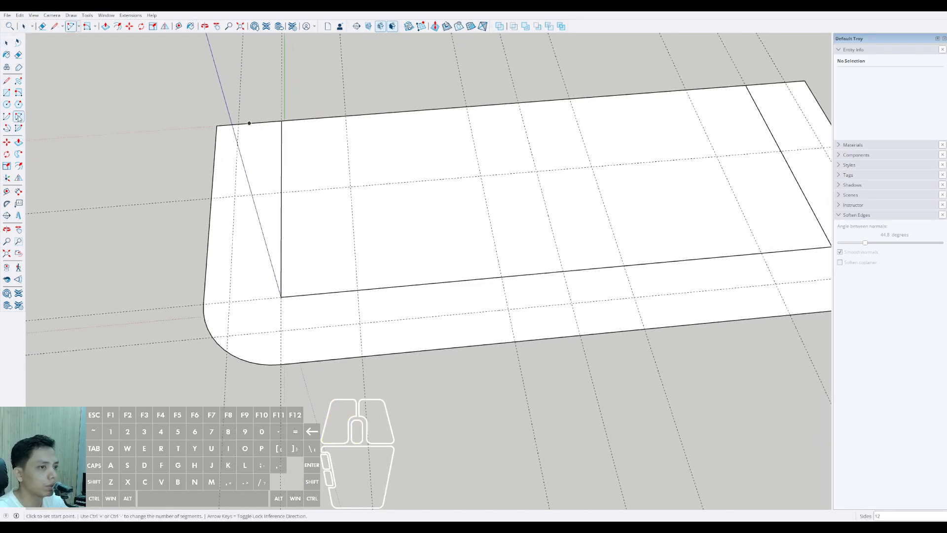
click(281, 364)
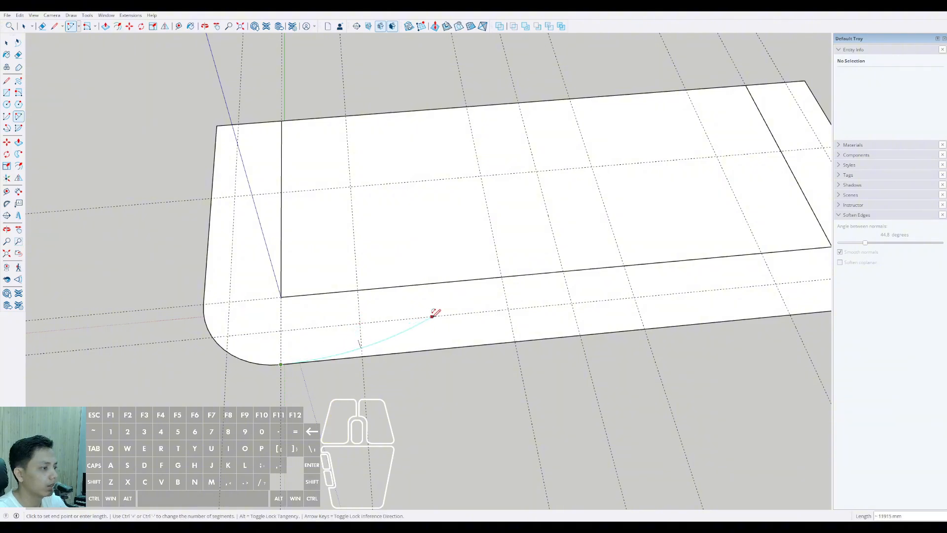
scroll(422, 318, down, 2)
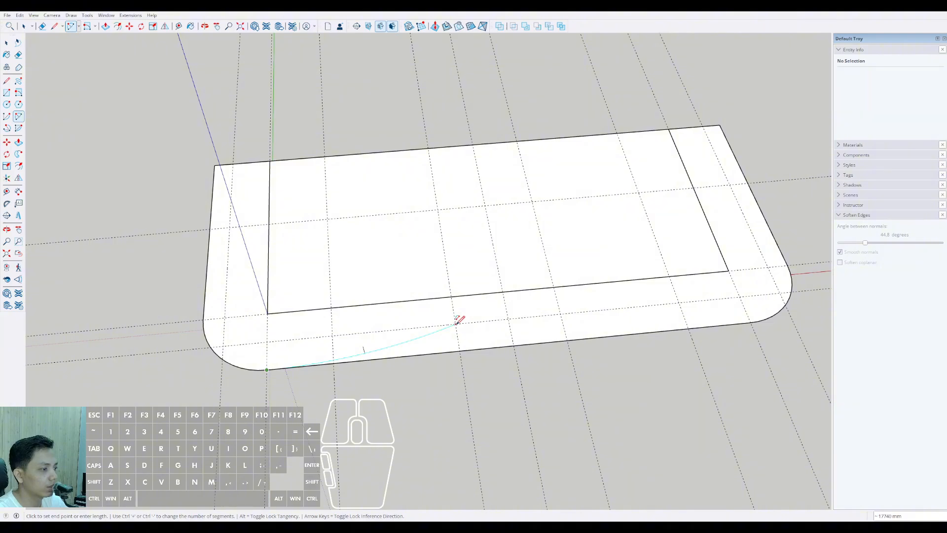
click(459, 320)
Step: Draw the mirrored tangent arc of about 17740 mm from the opposite rounded corner to its nearest central guide on the inset long-edge guide
middle_drag(459, 319, 561, 319)
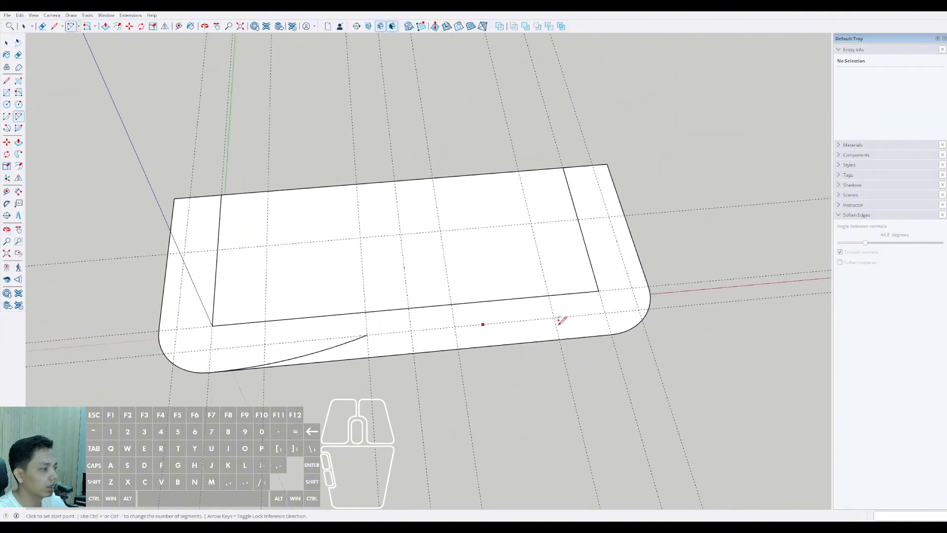
scroll(623, 313, up, 1)
click(611, 335)
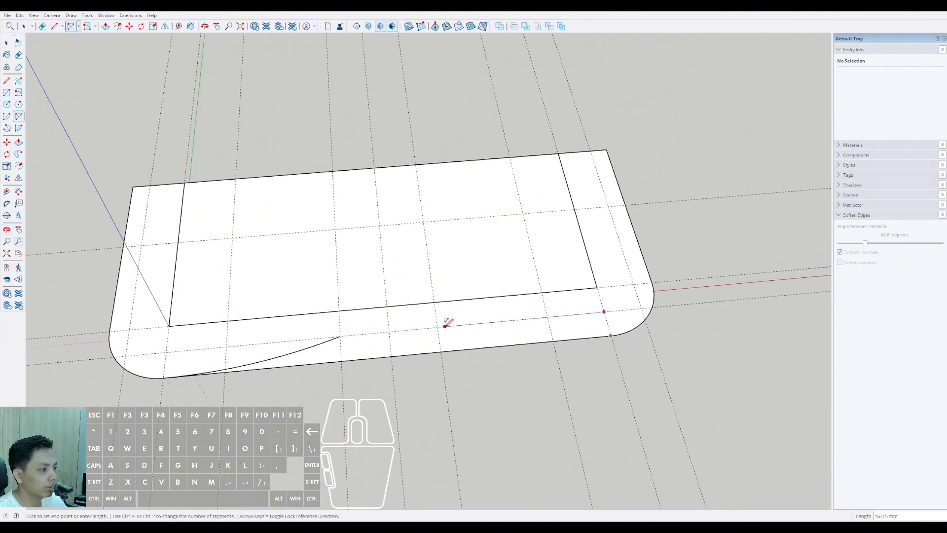
scroll(559, 327, up, 2)
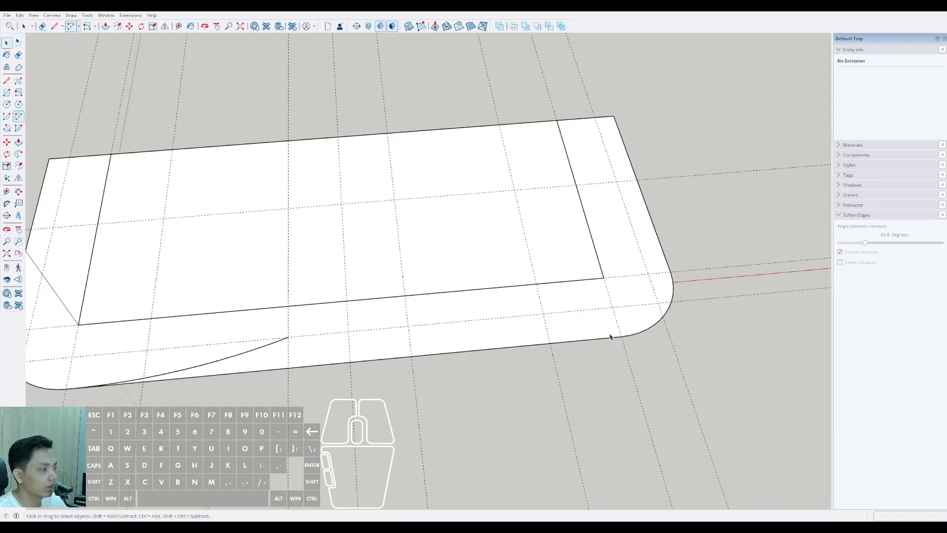
click(409, 323)
Step: Join the inner ends of the two long arcs with a tangent arc of 10000 mm chord bulging toward the slab
scroll(412, 322, down, 3)
middle_drag(442, 311, 454, 296)
scroll(401, 323, up, 4)
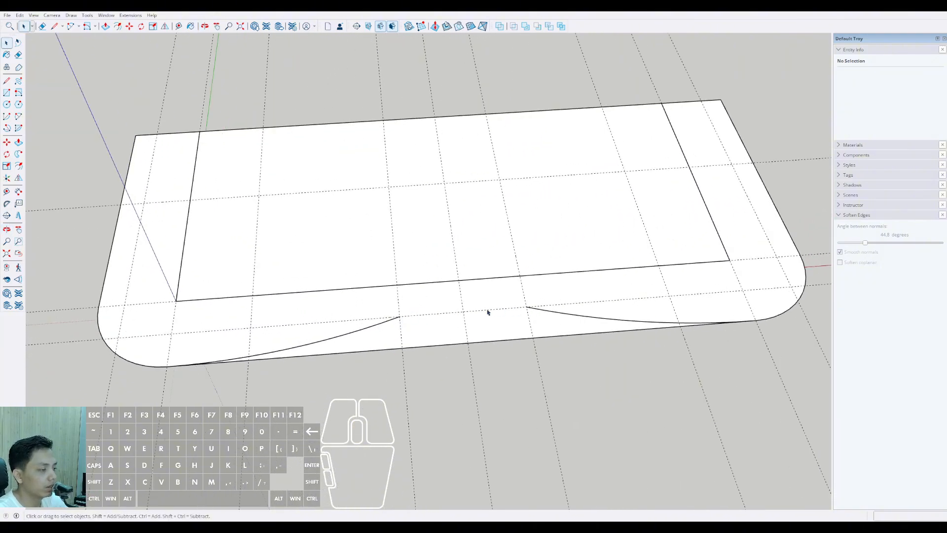
scroll(377, 321, up, 2)
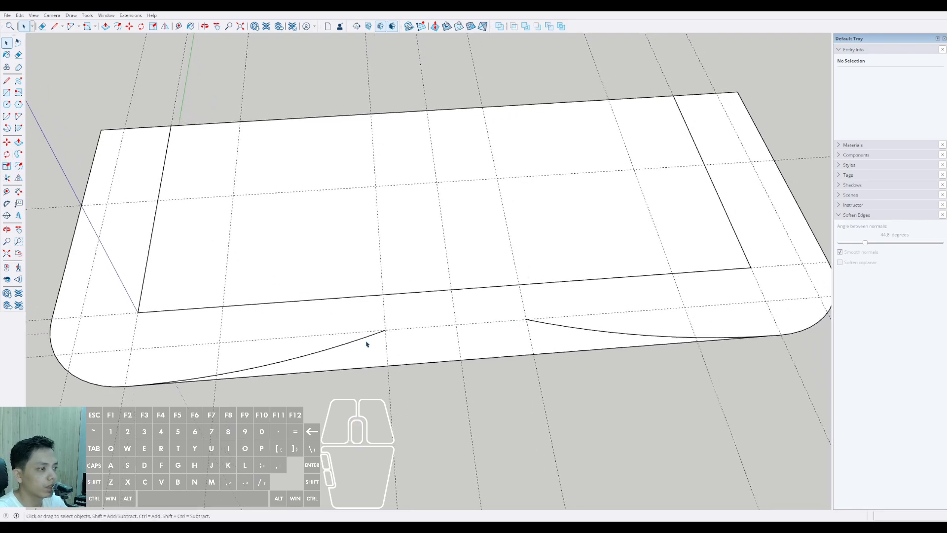
scroll(523, 342, up, 2)
scroll(546, 376, up, 2)
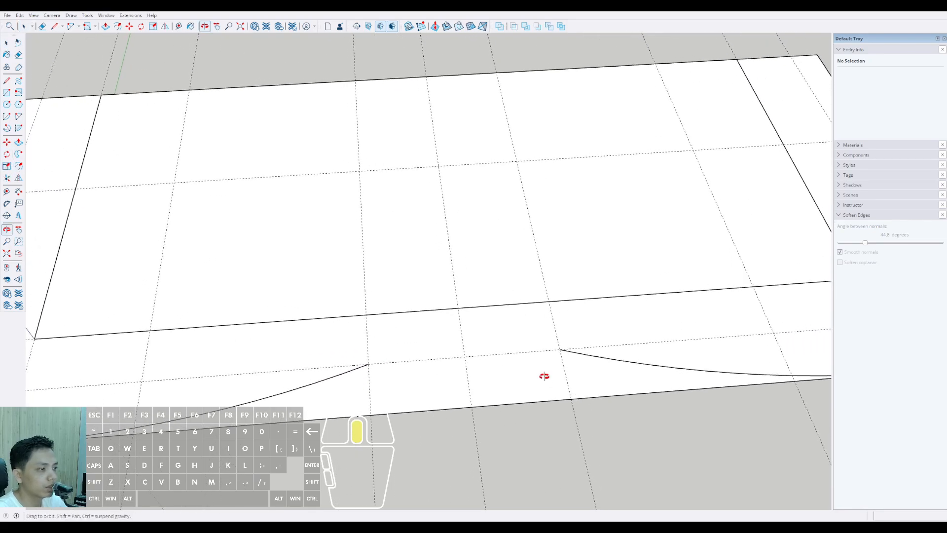
click(18, 117)
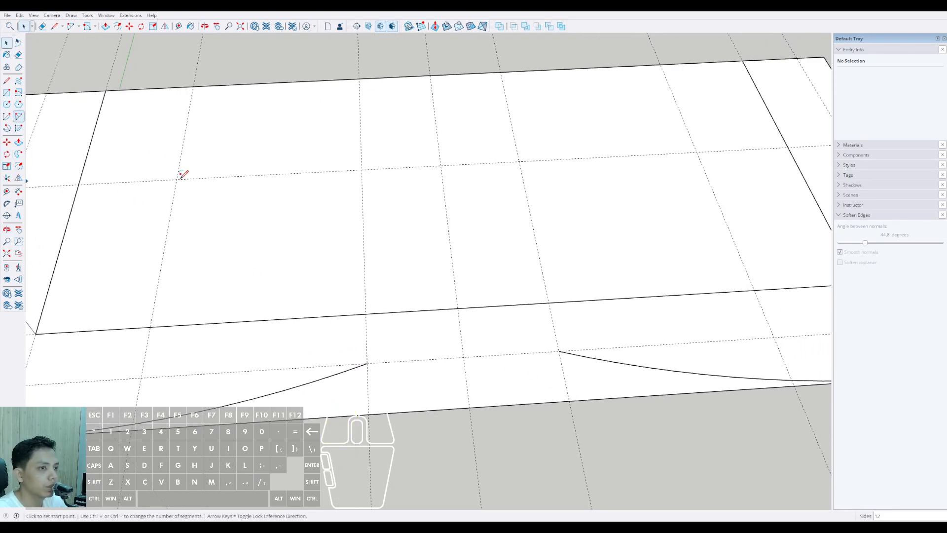
click(367, 364)
scroll(501, 355, up, 2)
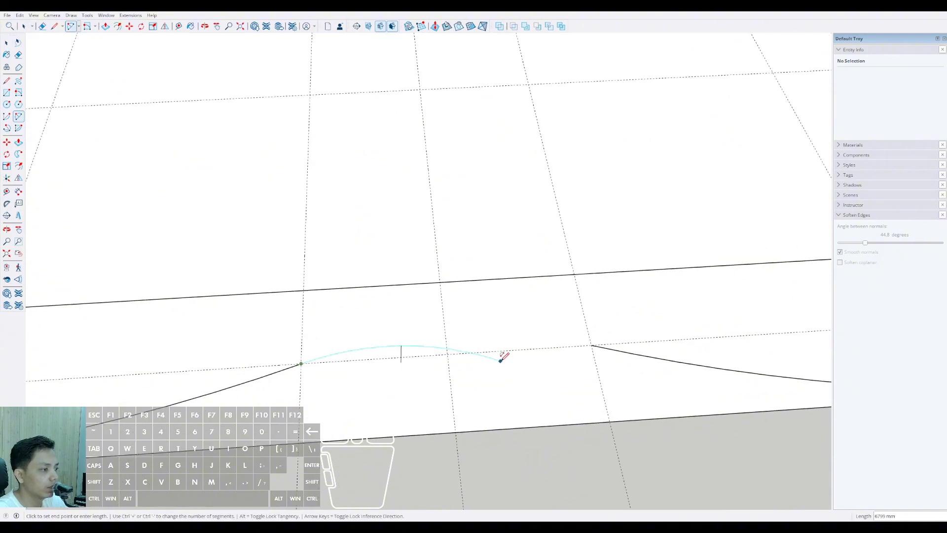
double_click(590, 345)
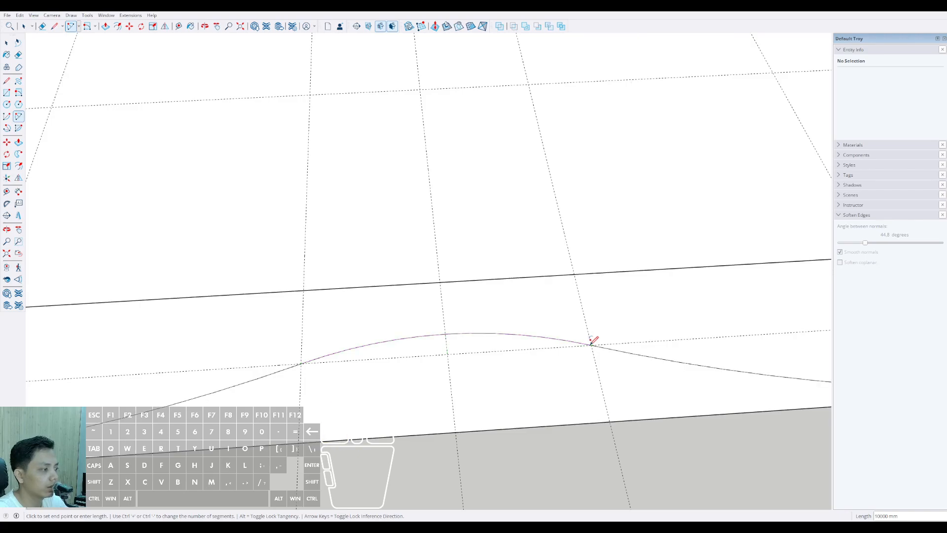
Step: Draw a tangent arc of about 11180 mm from the rounded corner near the blue axis to the crossing of the 2000 mm and 9000 mm guides
scroll(591, 316, down, 7)
scroll(451, 327, up, 1)
middle_drag(454, 323, 613, 313)
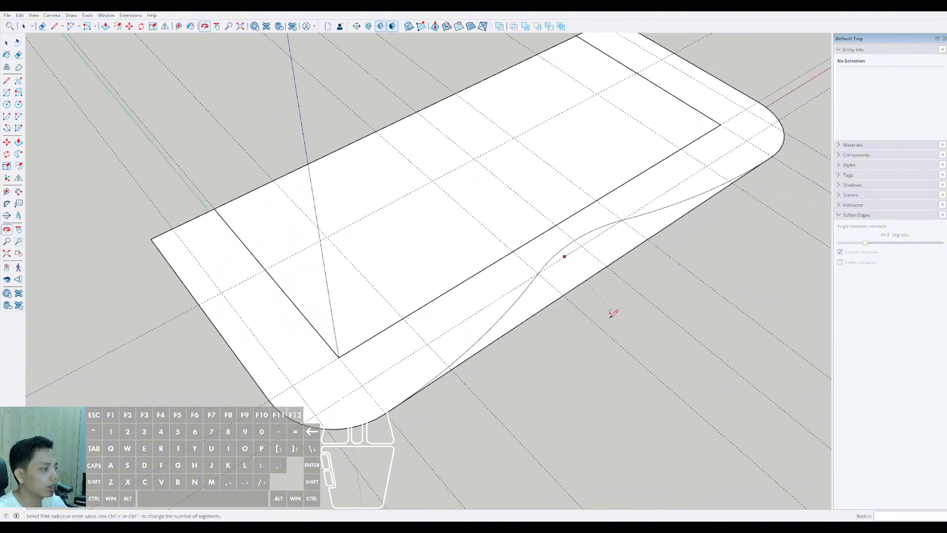
middle_drag(589, 251, 442, 342)
middle_drag(343, 377, 329, 358)
scroll(355, 410, up, 2)
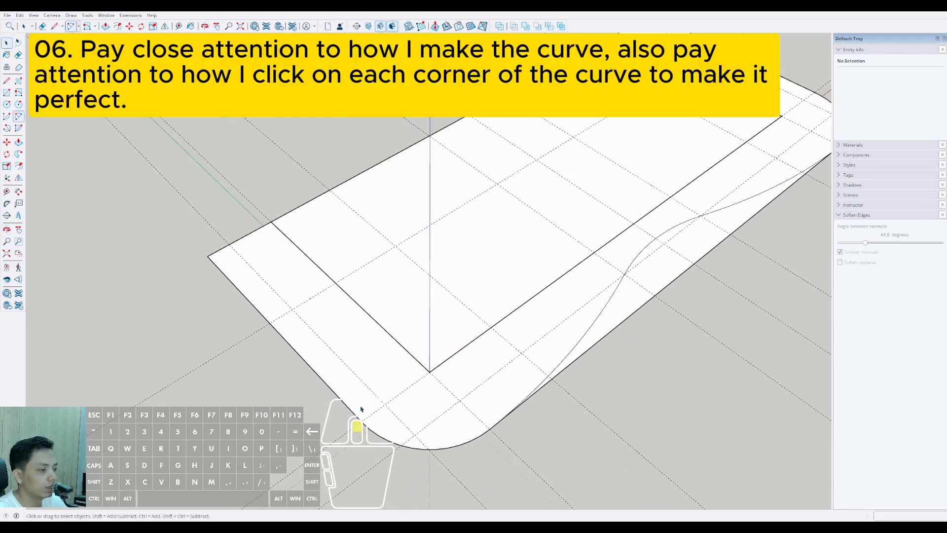
key(space)
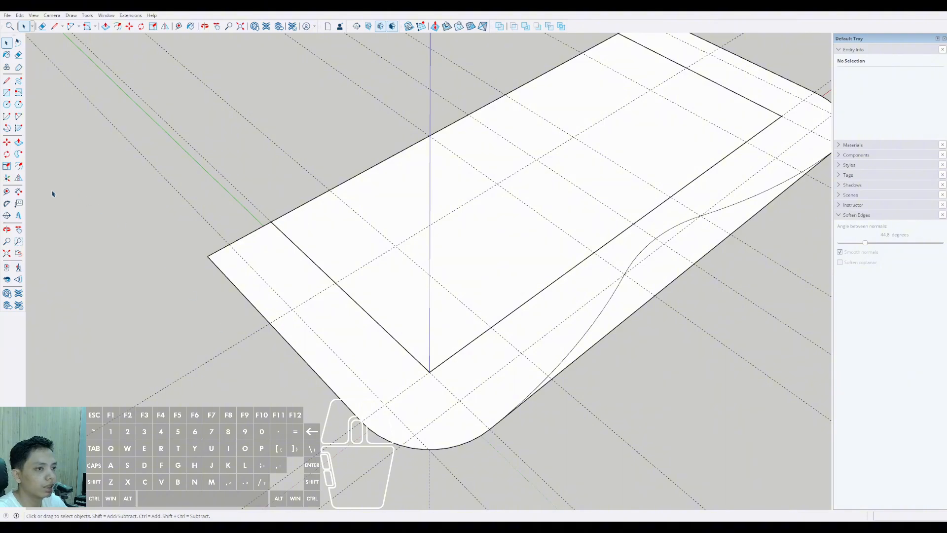
click(18, 116)
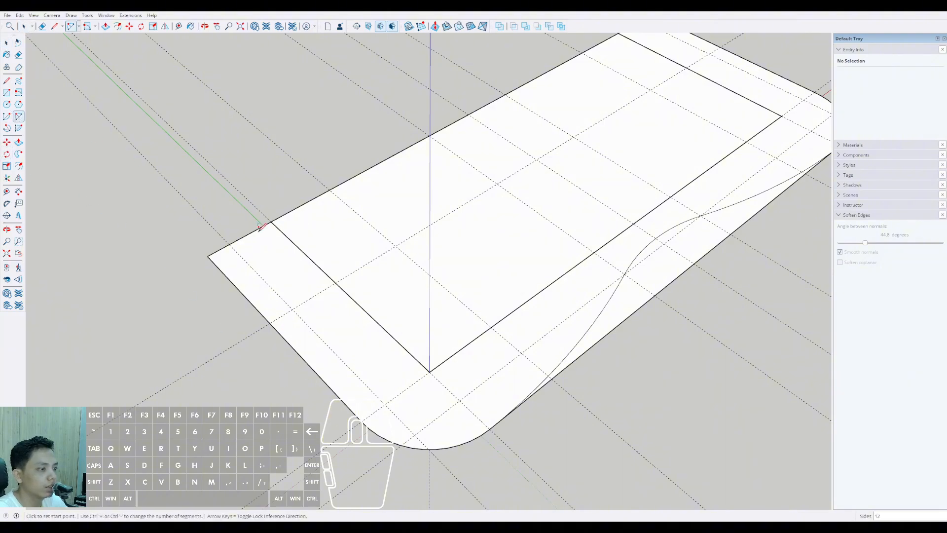
scroll(365, 379, up, 2)
click(361, 457)
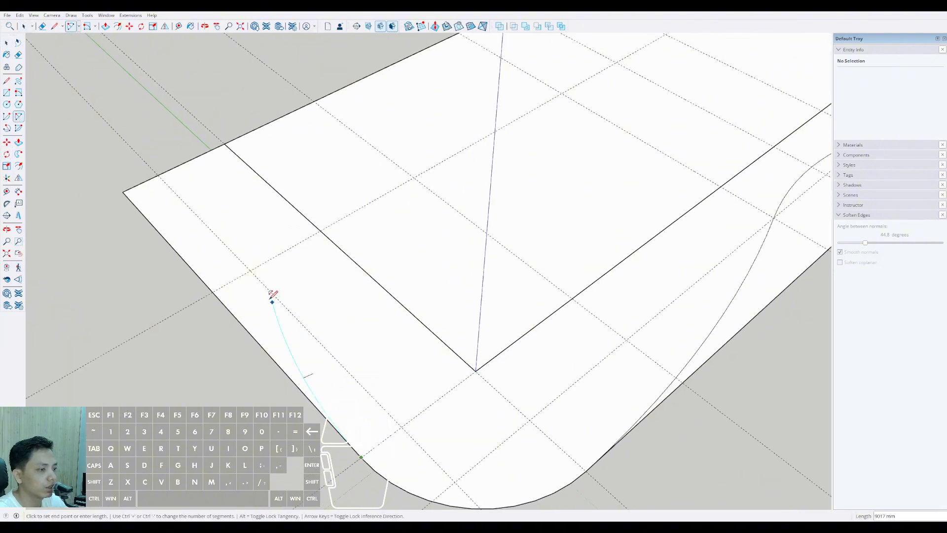
click(251, 267)
Step: Draw the mirrored tangent arc of about 11180 mm from the opposite rounded corner to the 2000 mm and 9000 mm guide crossing
middle_drag(350, 357, 549, 376)
click(547, 384)
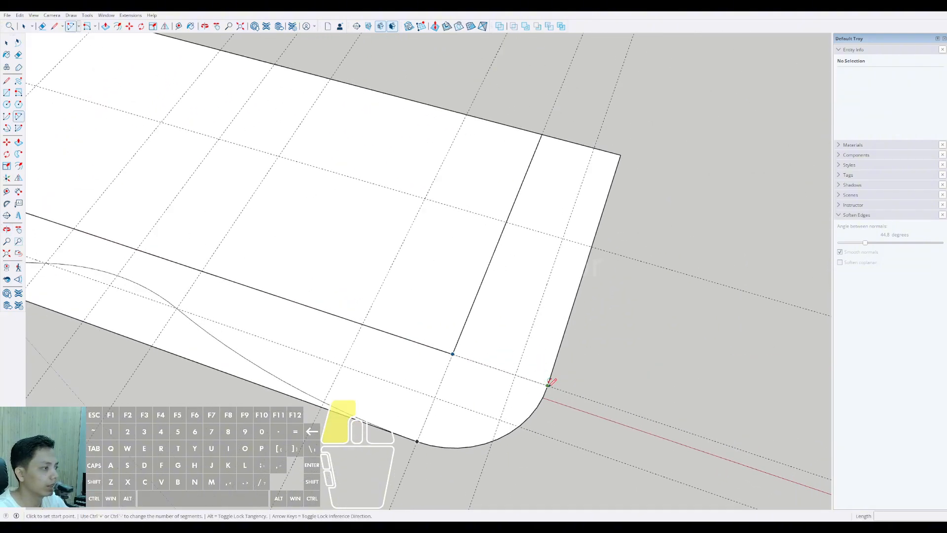
click(565, 236)
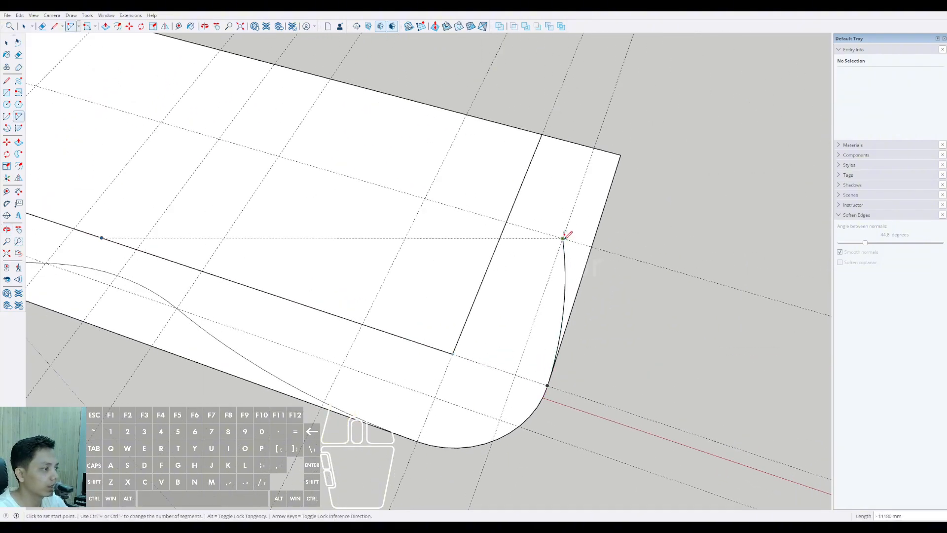
middle_drag(567, 234, 440, 296)
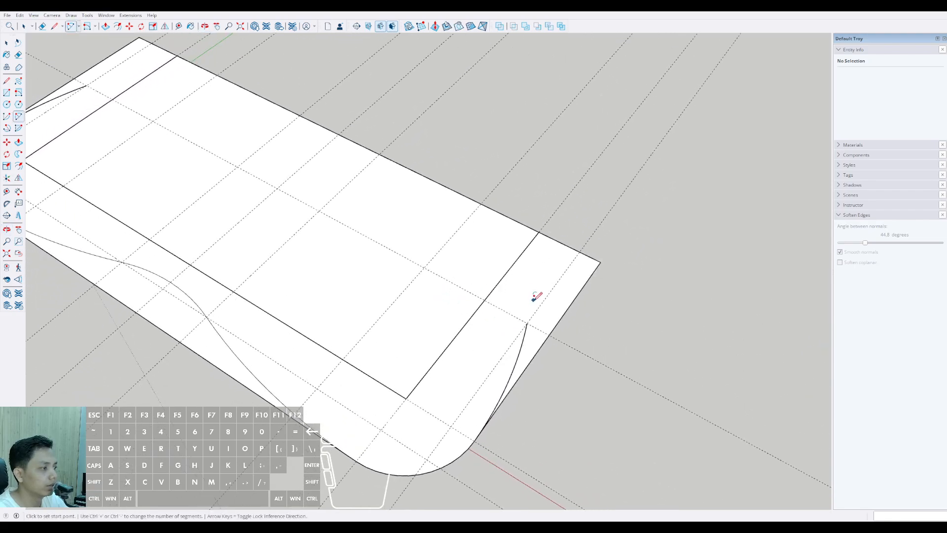
Step: Place a guide line 5000 mm inward from the slab's straight rear long edge
middle_drag(537, 318, 295, 299)
scroll(294, 299, up, 4)
key(space)
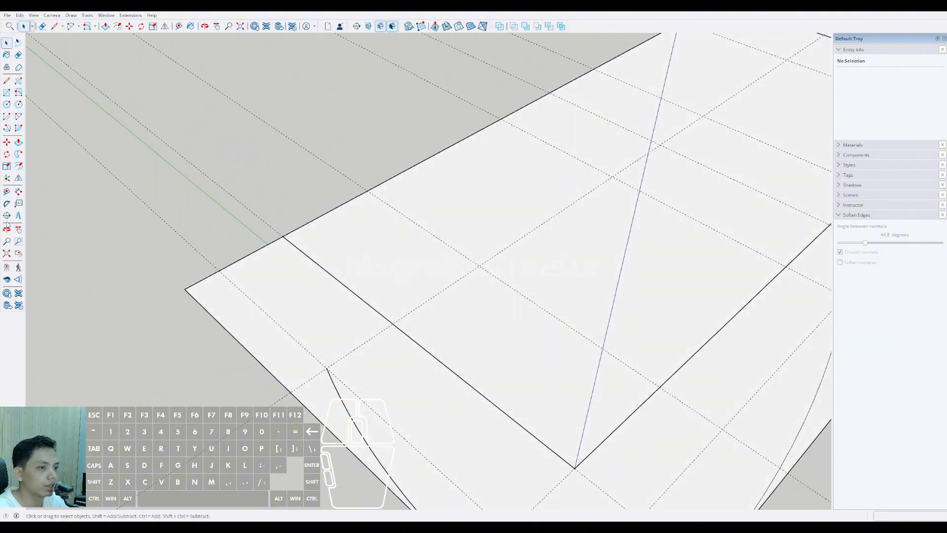
click(6, 192)
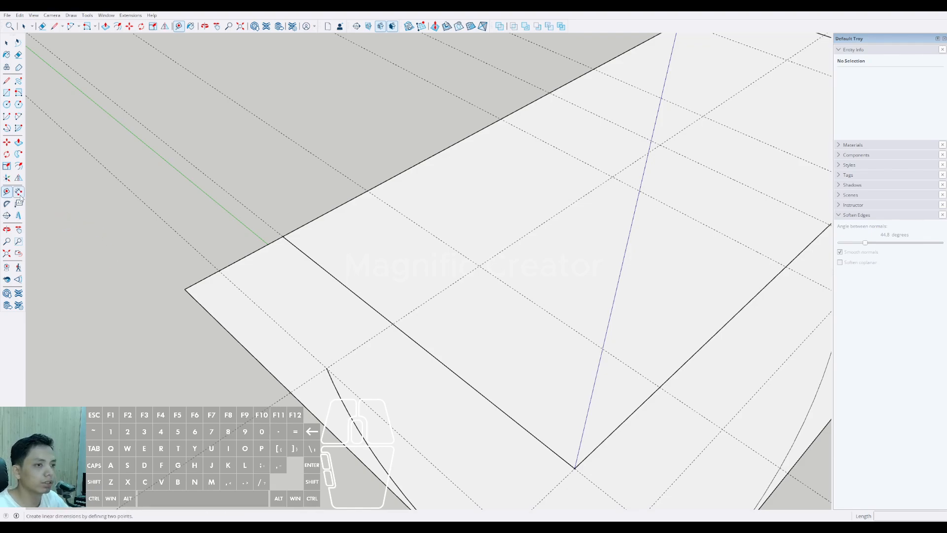
scroll(237, 312, up, 1)
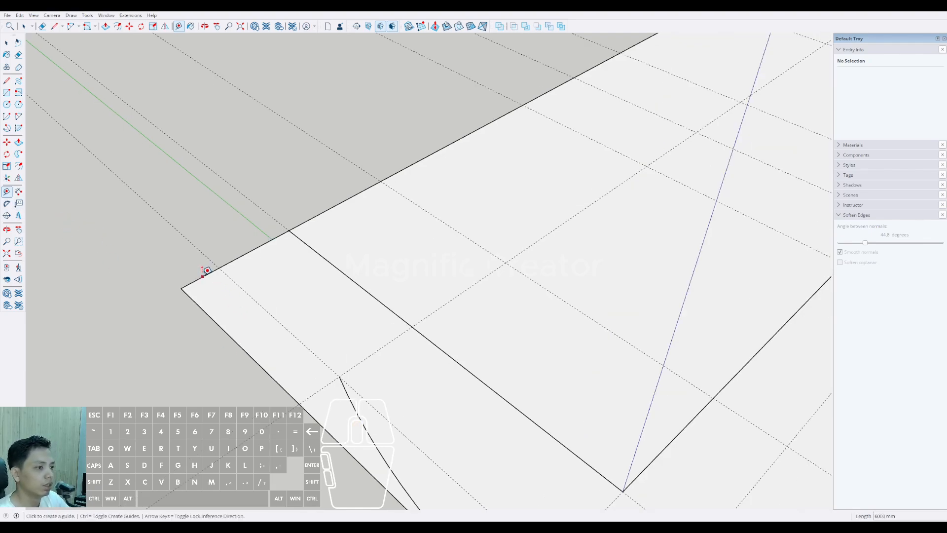
click(207, 273)
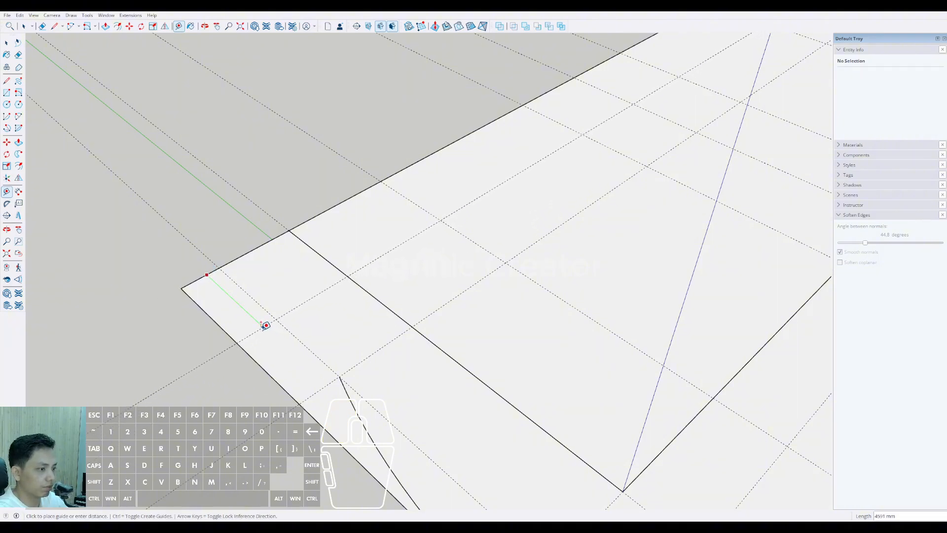
text(500)
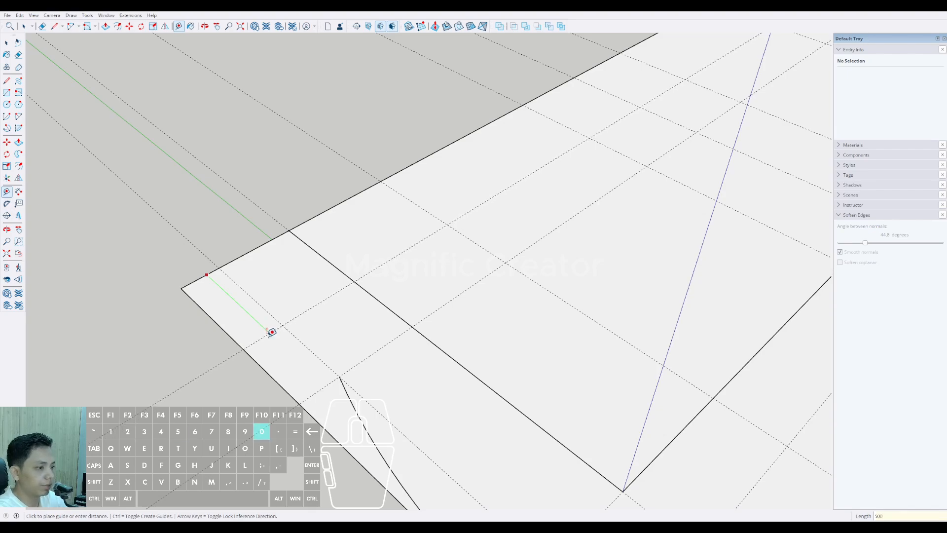
text(0)
key(Return)
key(space)
Step: Draw a tangent arc of about 4472 mm from the blue-axis-side arc's end to the 5000 mm guide's crossing with the slab's short edge
middle_drag(289, 347, 262, 355)
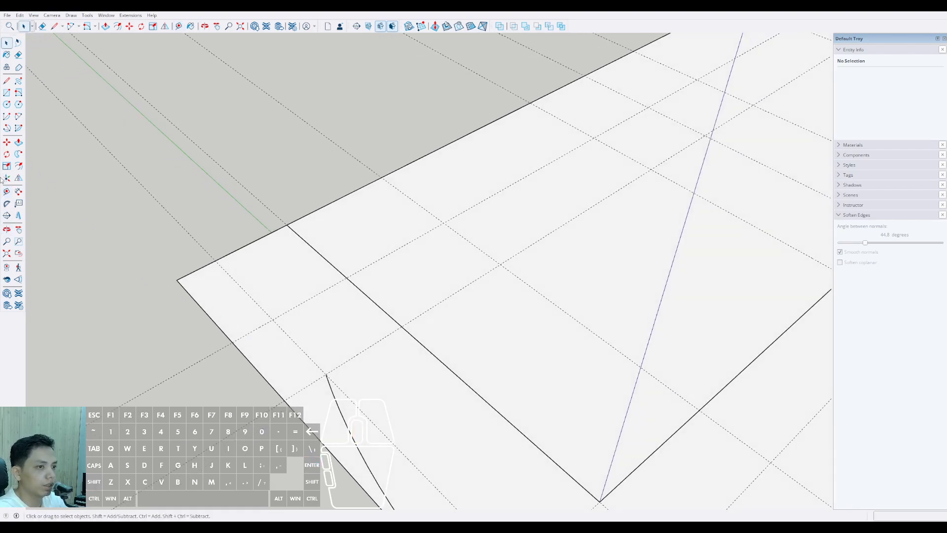
click(18, 117)
scroll(326, 374, up, 1)
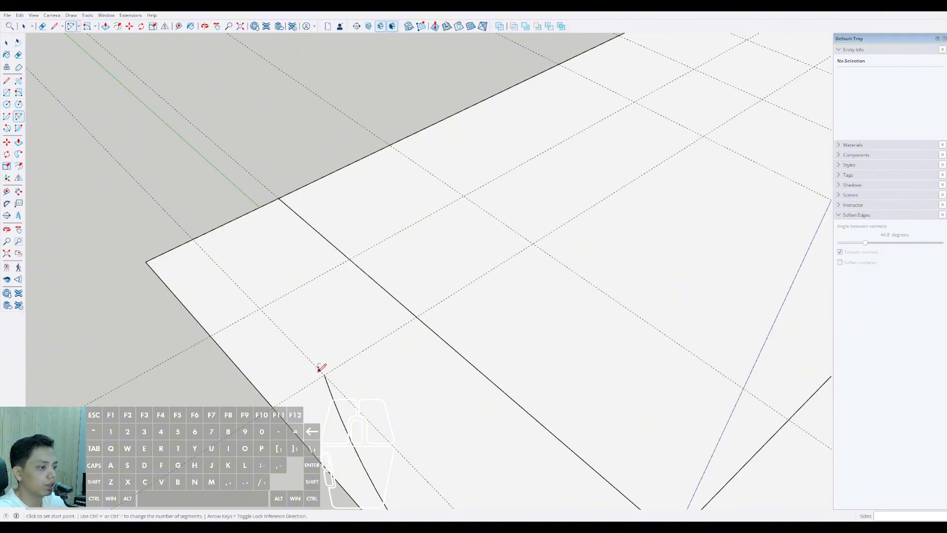
click(324, 374)
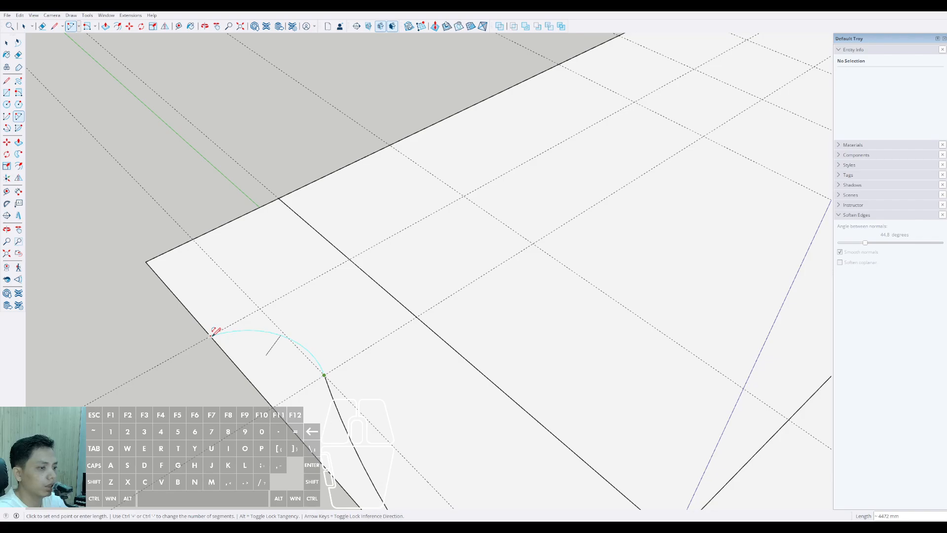
double_click(211, 336)
scroll(292, 354, down, 5)
middle_drag(397, 348, 399, 376)
scroll(446, 355, up, 4)
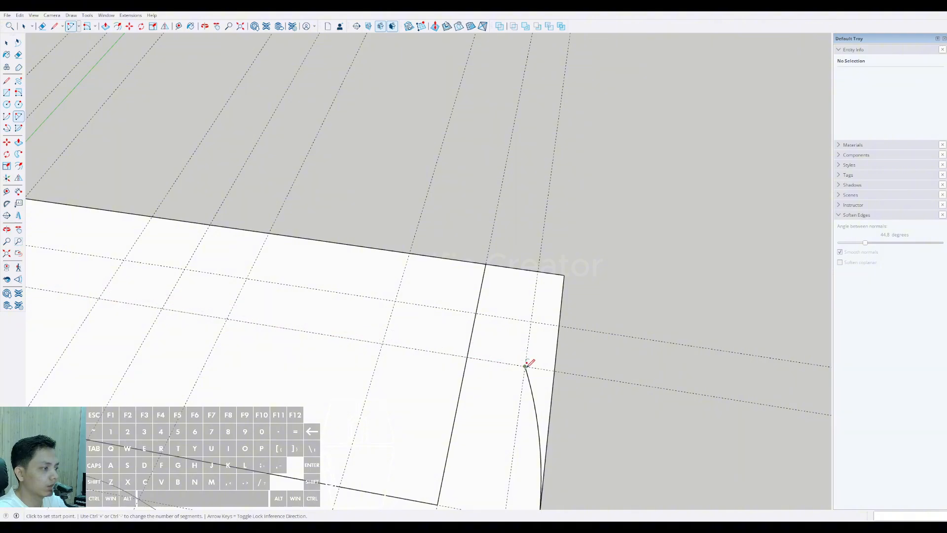
click(526, 365)
scroll(529, 331, up, 1)
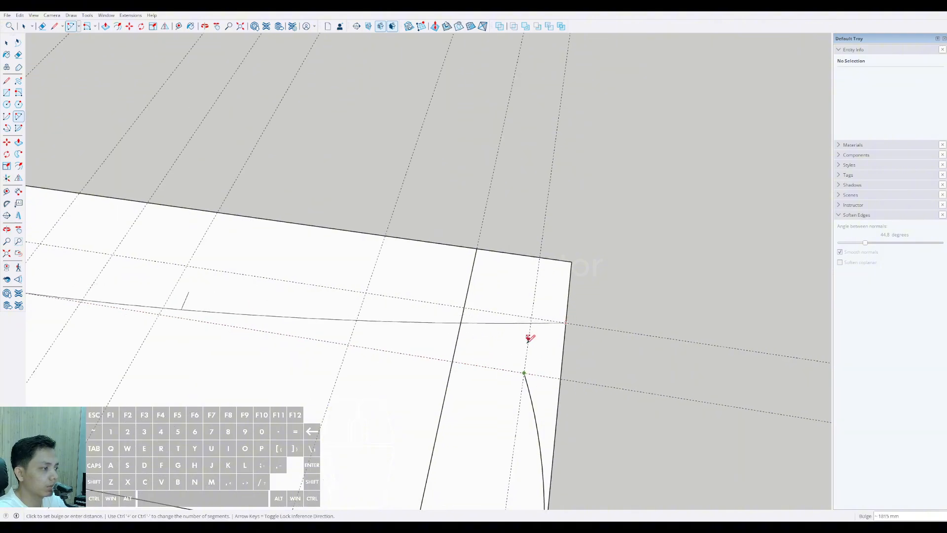
key(space)
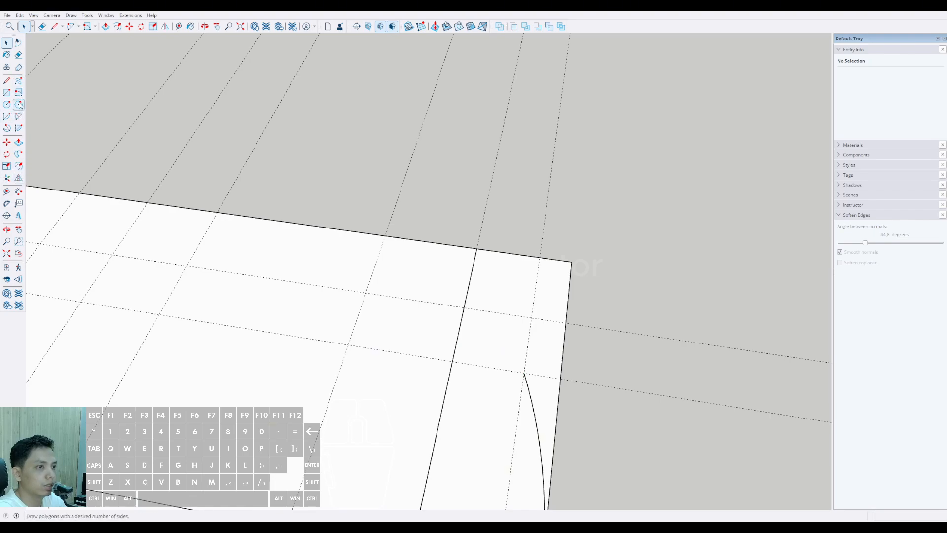
Step: Draw the mirrored tangent arc of about 4472 mm on the opposite short side, ending where the 5000 mm guide meets the outer edge
click(18, 118)
scroll(520, 359, up, 1)
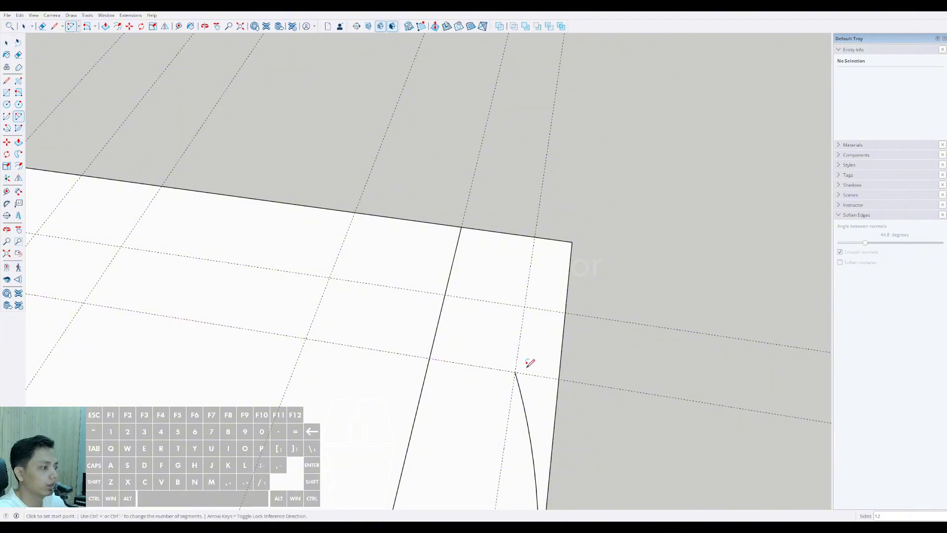
click(515, 372)
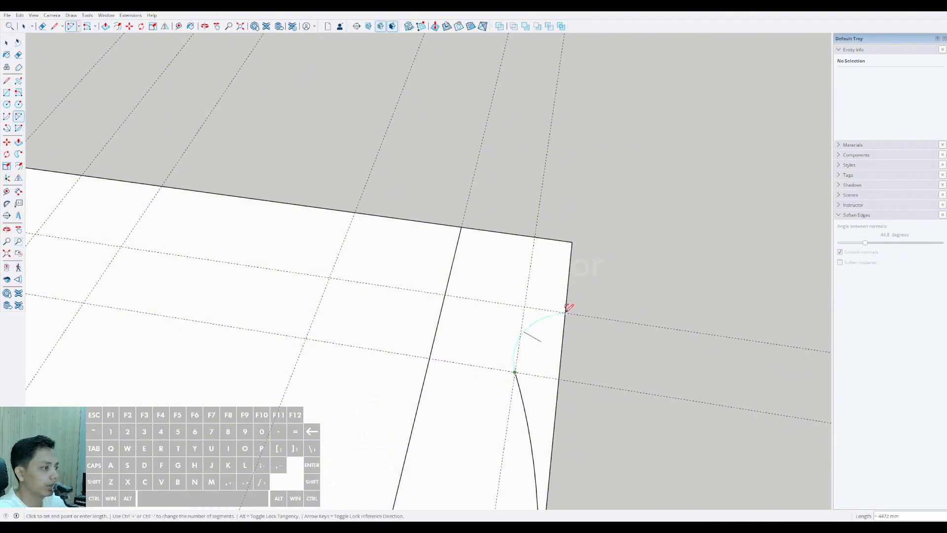
scroll(569, 307, down, 3)
middle_drag(528, 306, 568, 362)
middle_drag(304, 318, 431, 400)
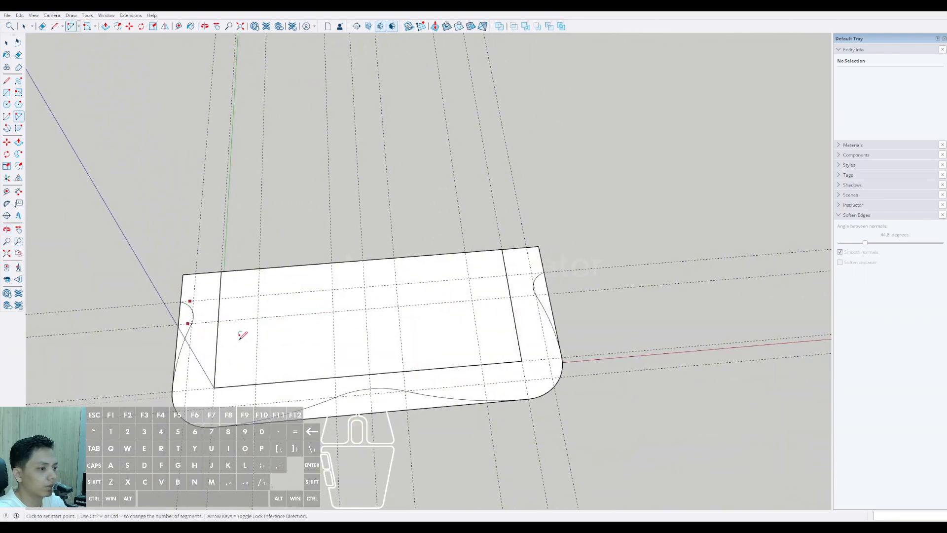
scroll(556, 310, up, 1)
middle_drag(555, 310, 427, 324)
scroll(461, 311, up, 3)
scroll(526, 339, up, 3)
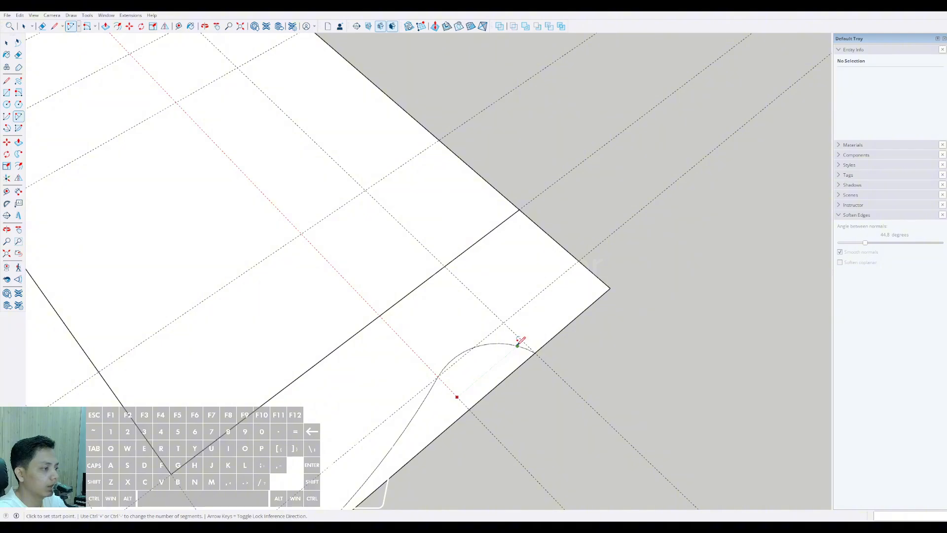
click(517, 345)
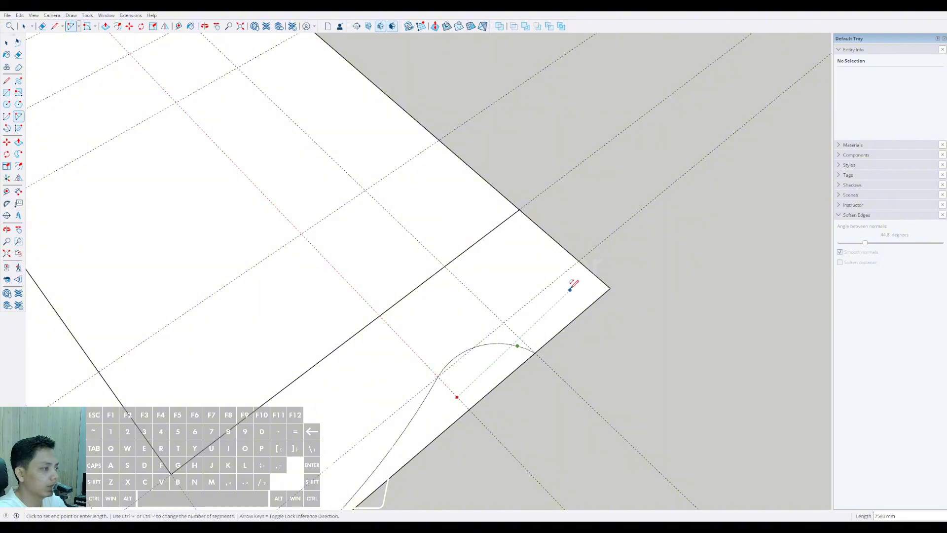
click(570, 253)
key(Escape)
scroll(525, 343, up, 1)
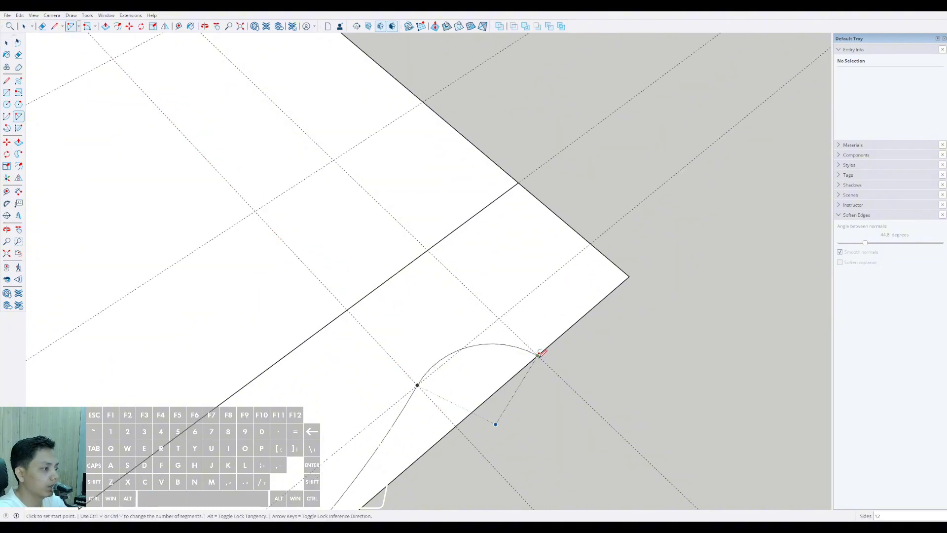
click(538, 354)
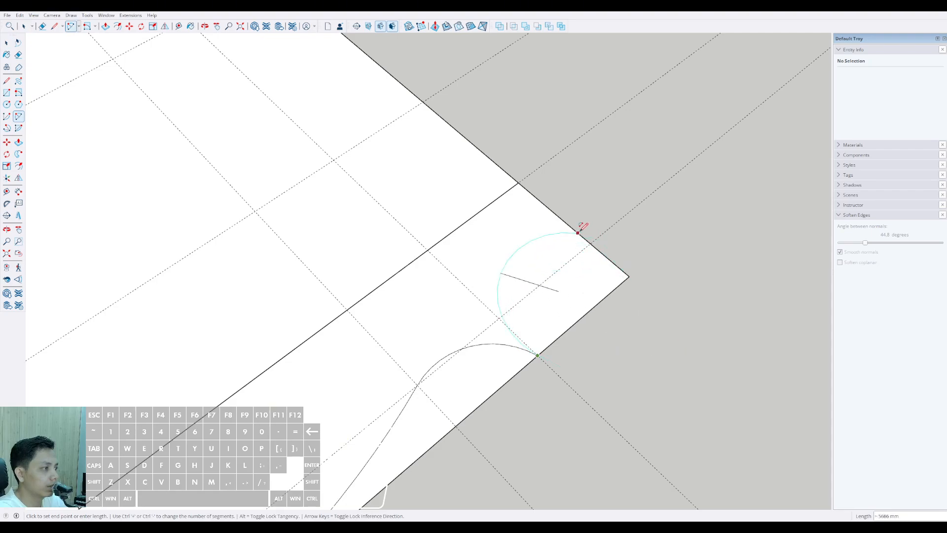
Step: Delete the 4472 mm arc on the short side opposite the blue axis
key(space)
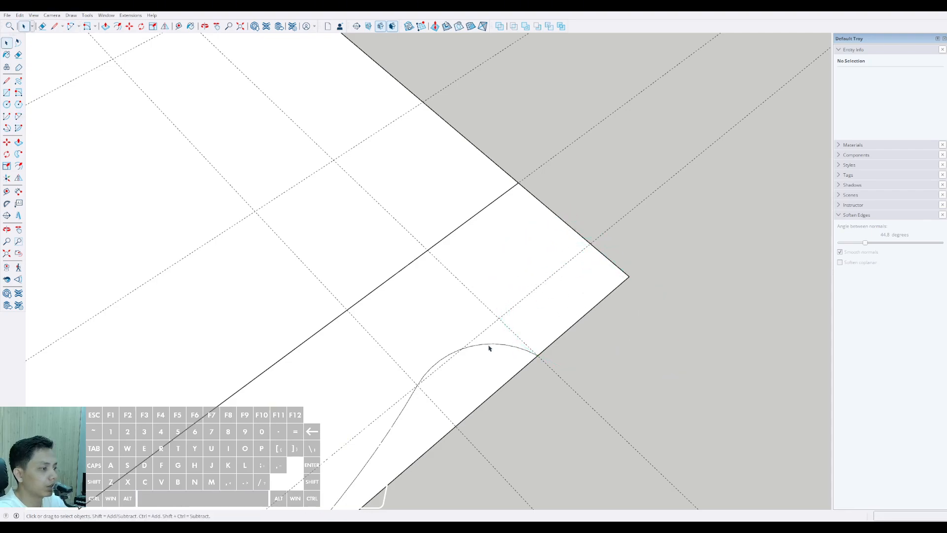
click(494, 344)
key(Delete)
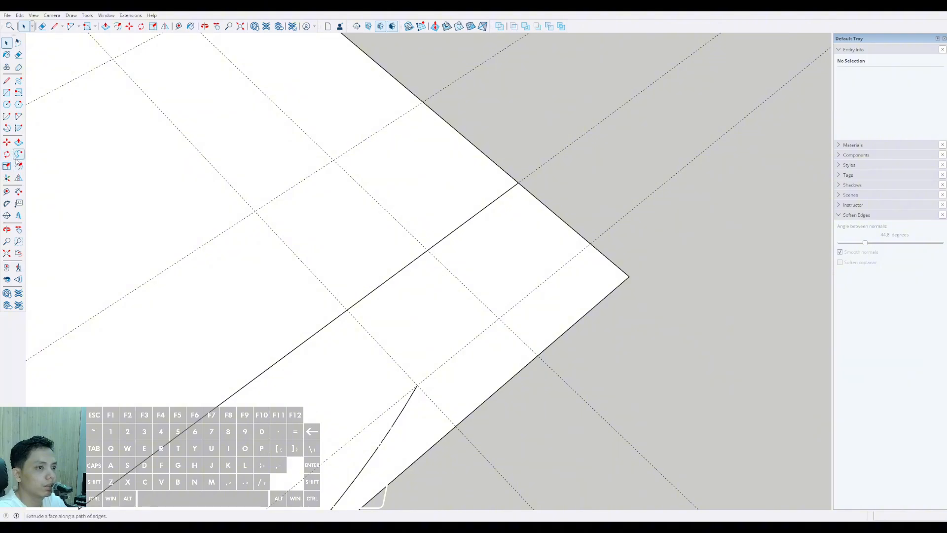
Step: Draw a tangent arc with a 4000 mm chord from that side's remaining arc end to the crossing of the 2000 mm and 5000 mm guides
click(18, 116)
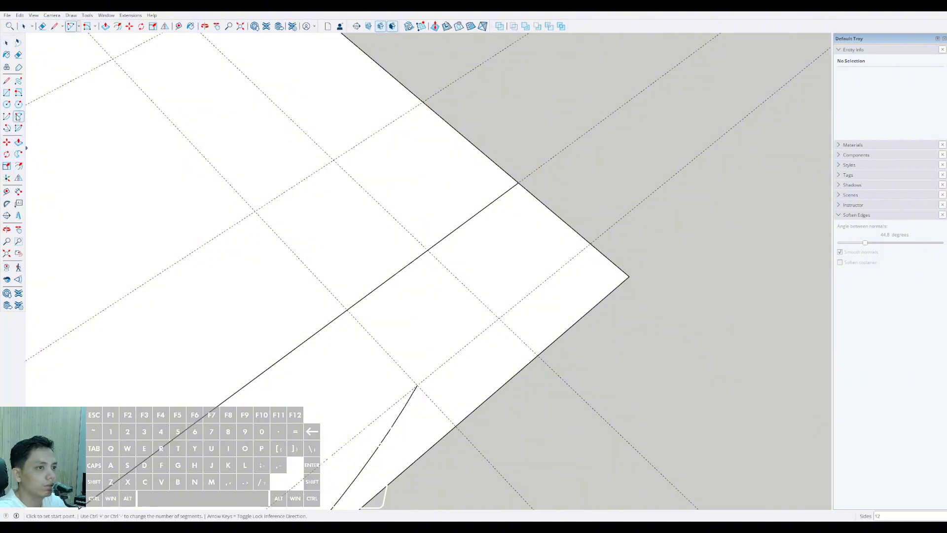
click(417, 384)
click(500, 315)
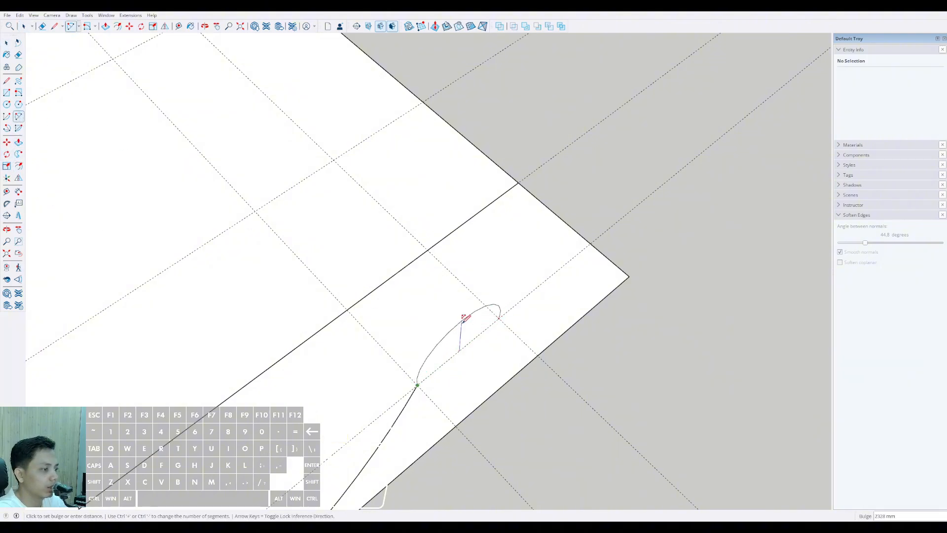
scroll(449, 331, up, 2)
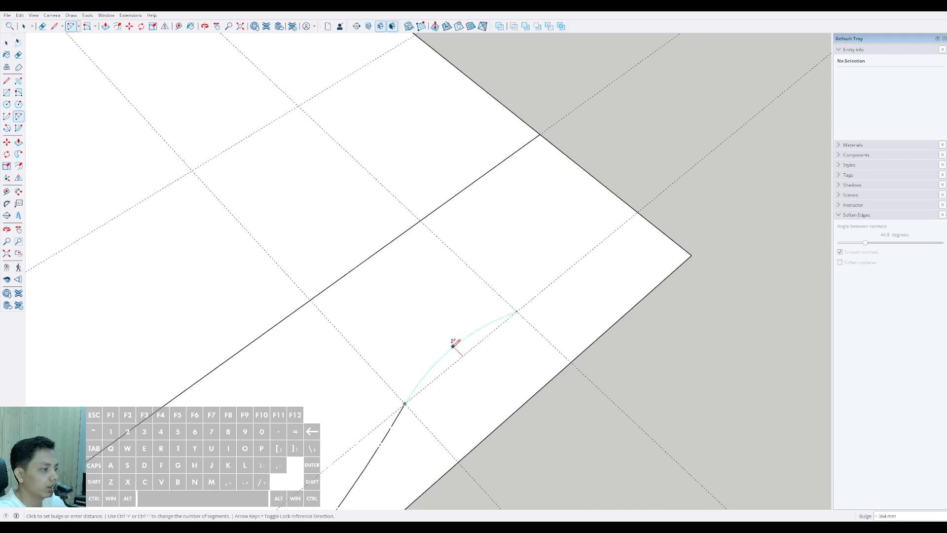
click(453, 345)
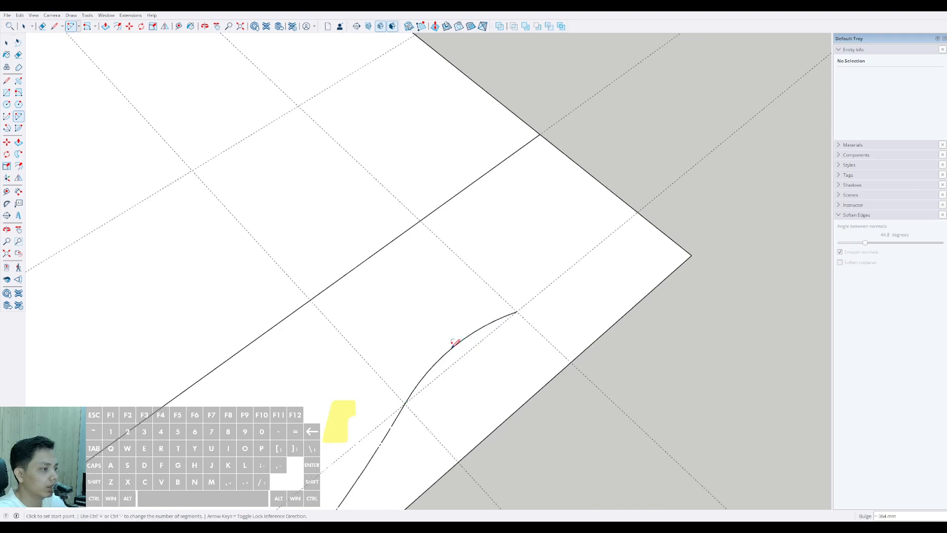
Step: Continue with a tangent arc of about 6403 mm from the guide crossing to the inner line's end on the rear long edge
click(517, 311)
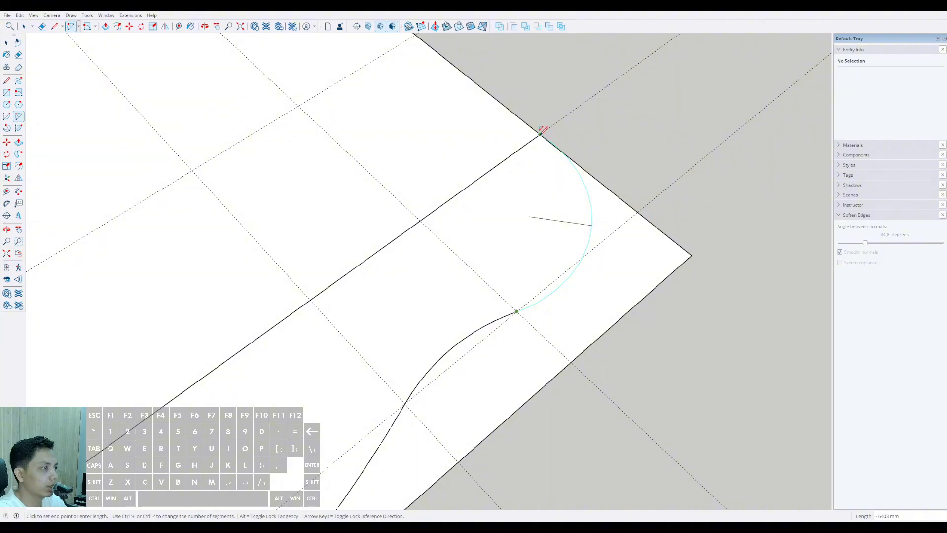
click(541, 131)
middle_drag(543, 132, 419, 270)
Step: Erase the 4472 mm arc on the short side near the blue axis
mouse_move(327, 309)
middle_down()
mouse_move(440, 283)
mouse_move(522, 291)
middle_up()
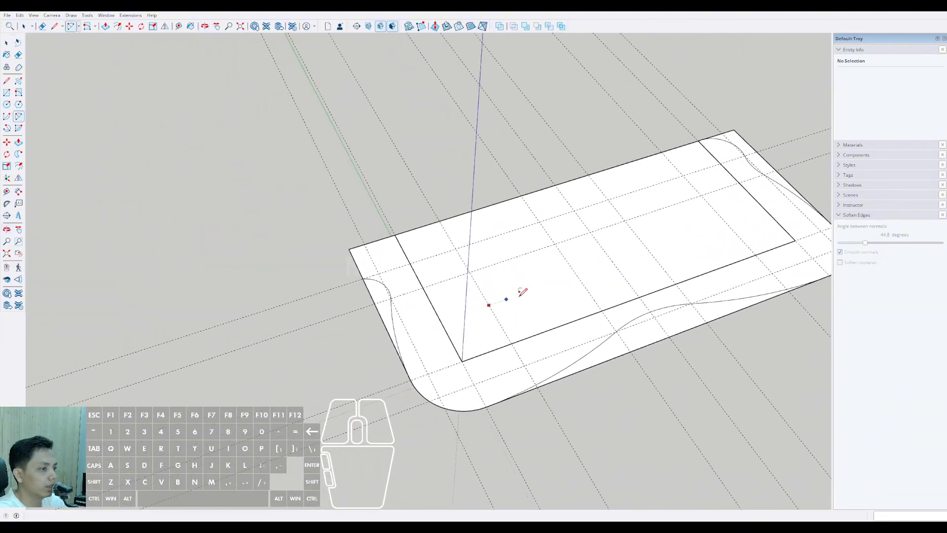
scroll(388, 271, up, 6)
key(space)
key(e)
click(385, 272)
key(space)
Step: Draw the mirrored 4000 mm tangent arc near the blue axis, from the side arc's end to the 2000 mm and 5000 mm guide crossing
scroll(416, 299, up, 2)
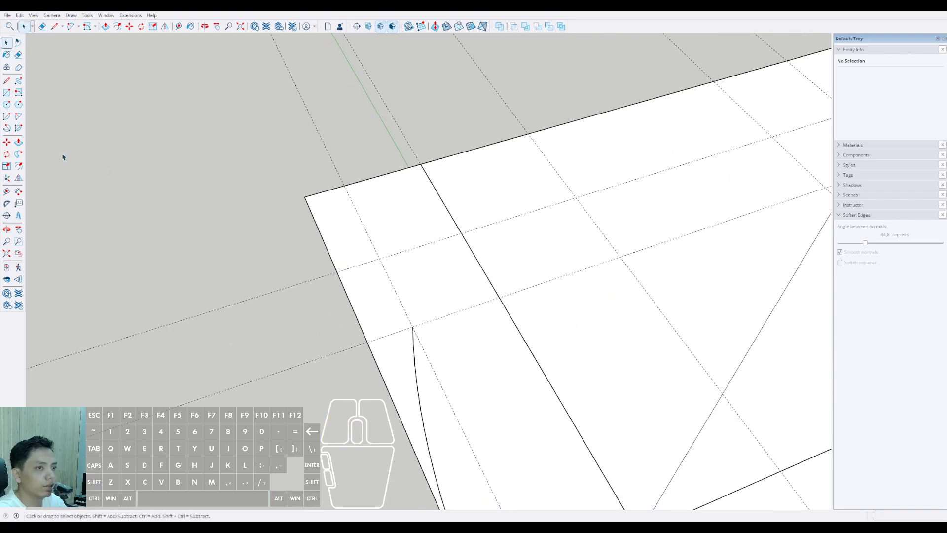
click(17, 118)
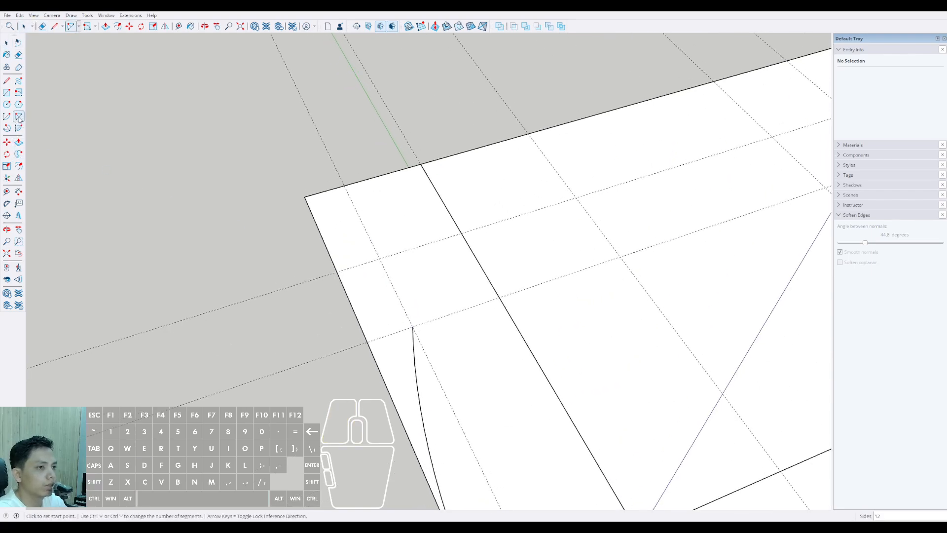
click(412, 327)
scroll(418, 282, up, 2)
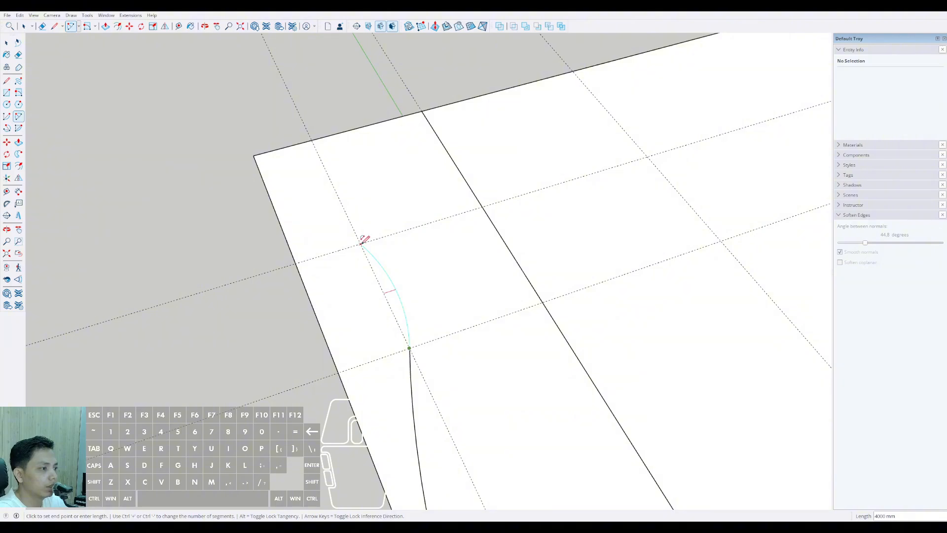
click(363, 241)
Step: Draw the tangent arc of about 6403 mm from the guide crossing to the inner line's end on the rear edge
middle_drag(364, 240, 364, 405)
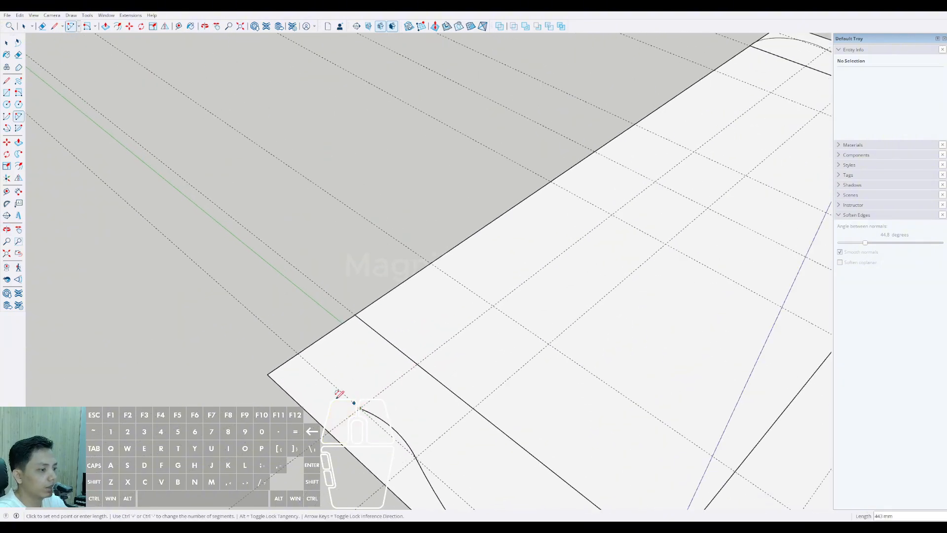
scroll(345, 382, down, 5)
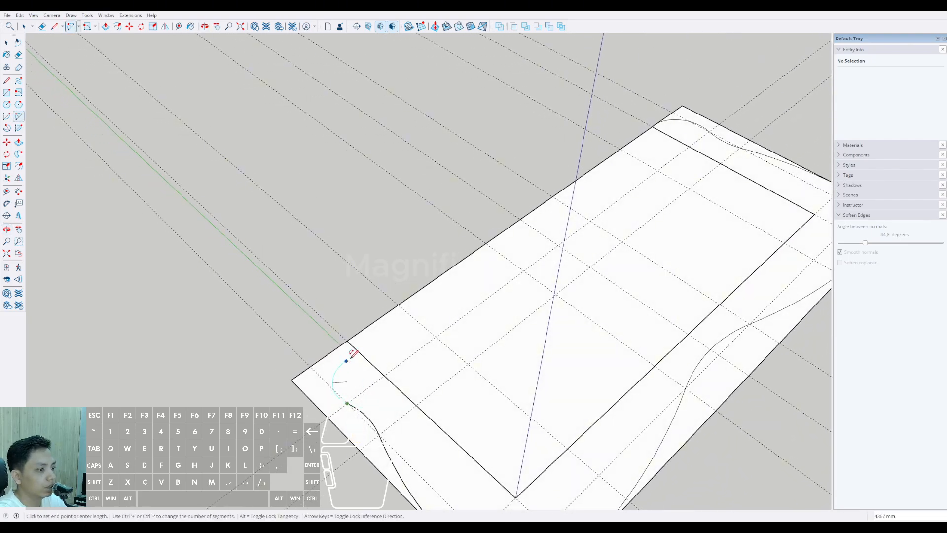
scroll(350, 337, up, 1)
scroll(350, 338, up, 3)
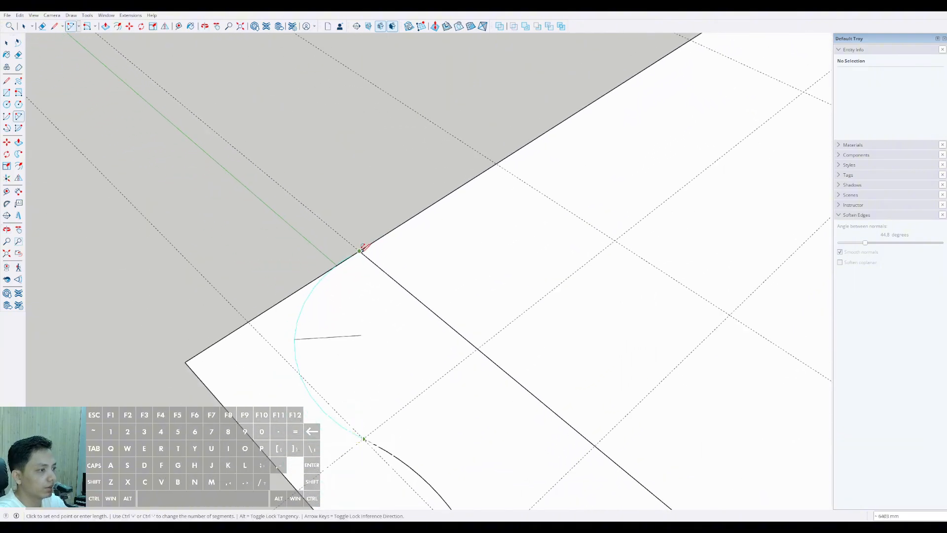
click(361, 250)
scroll(360, 269, down, 5)
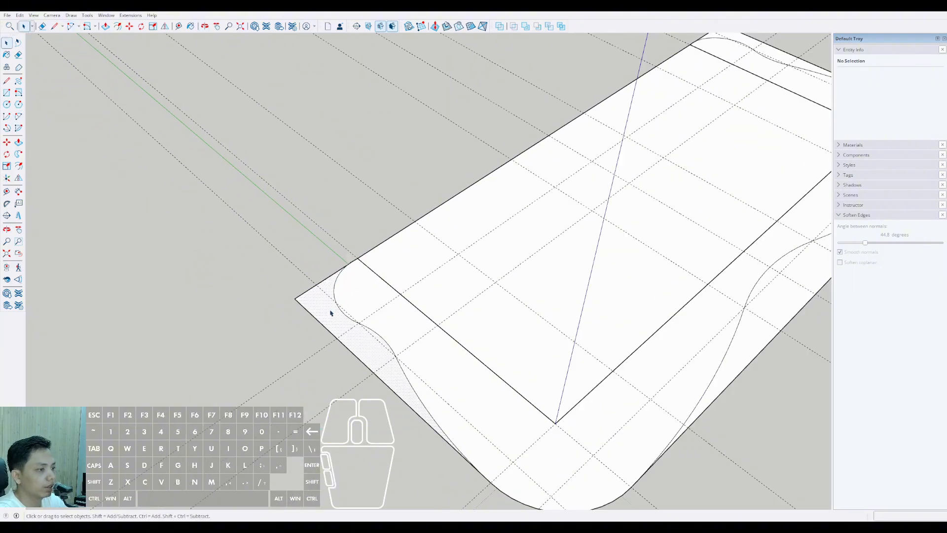
key(space)
Step: Delete the three leftover flat faces between the curved balcony outline and the slab's straight outer edges
middle_drag(371, 316, 373, 333)
middle_drag(491, 310, 412, 377)
middle_drag(612, 356, 565, 277)
shift+click(475, 303)
shift+click(473, 279)
scroll(485, 248, down, 6)
scroll(341, 362, up, 2)
shift+middle_drag(341, 363, 446, 365)
scroll(446, 366, up, 1)
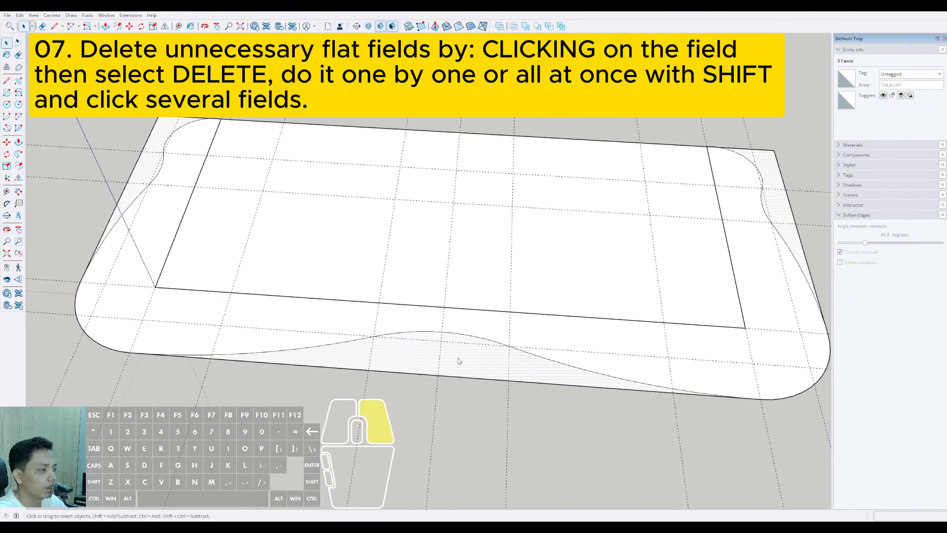
key(Delete)
Step: Delete the straight outer edges outside the balcony curves on the front and both short sides, including the rear corner stubs
scroll(475, 374, down, 3)
middle_drag(349, 307, 400, 369)
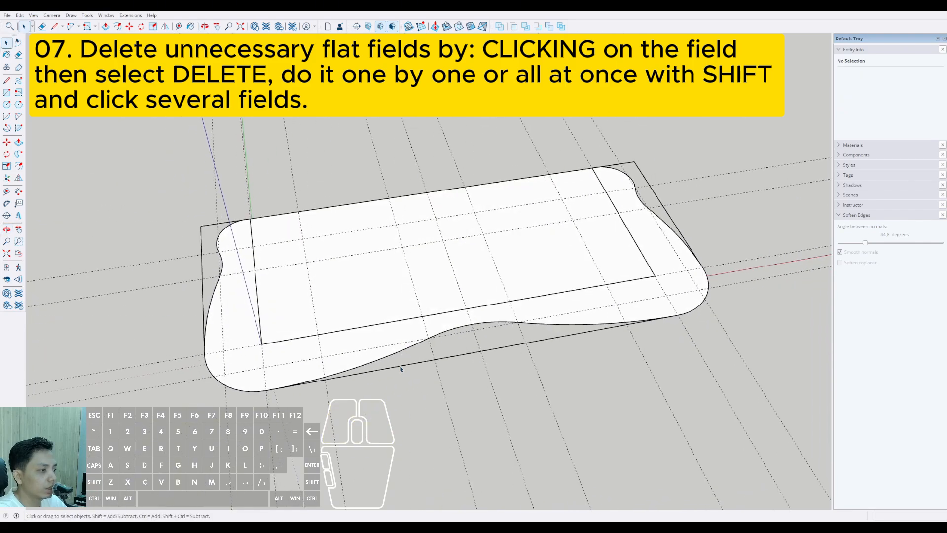
click(404, 369)
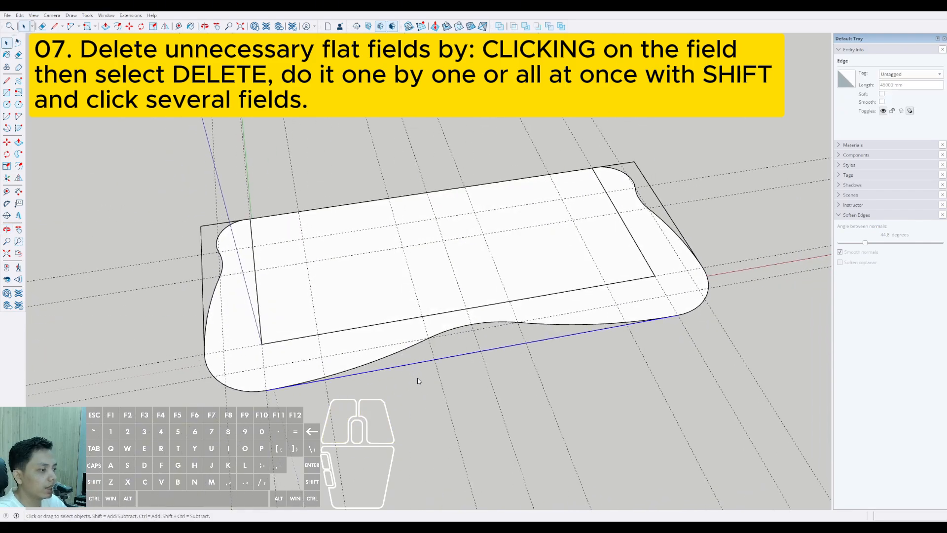
click(418, 379)
middle_drag(240, 297, 158, 323)
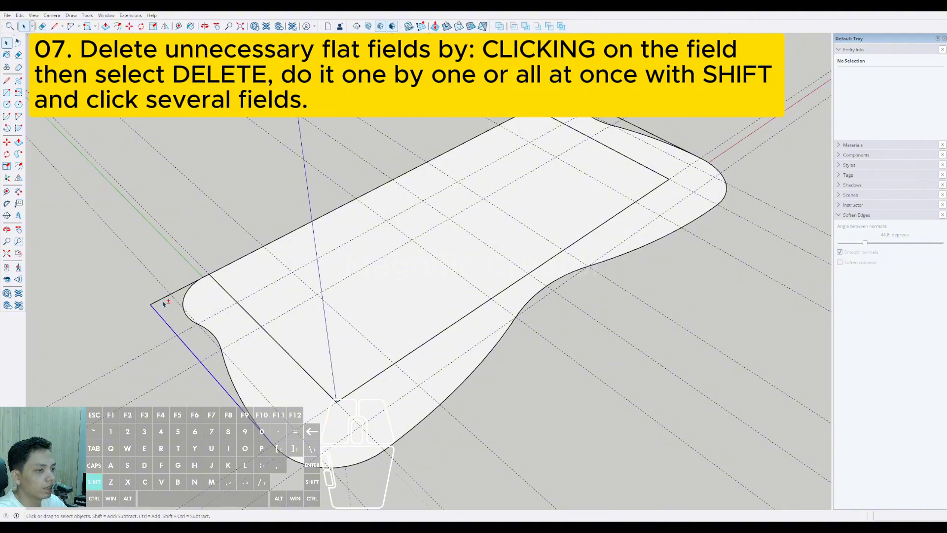
shift+click(164, 303)
shift+middle_drag(690, 173, 481, 343)
shift+click(347, 235)
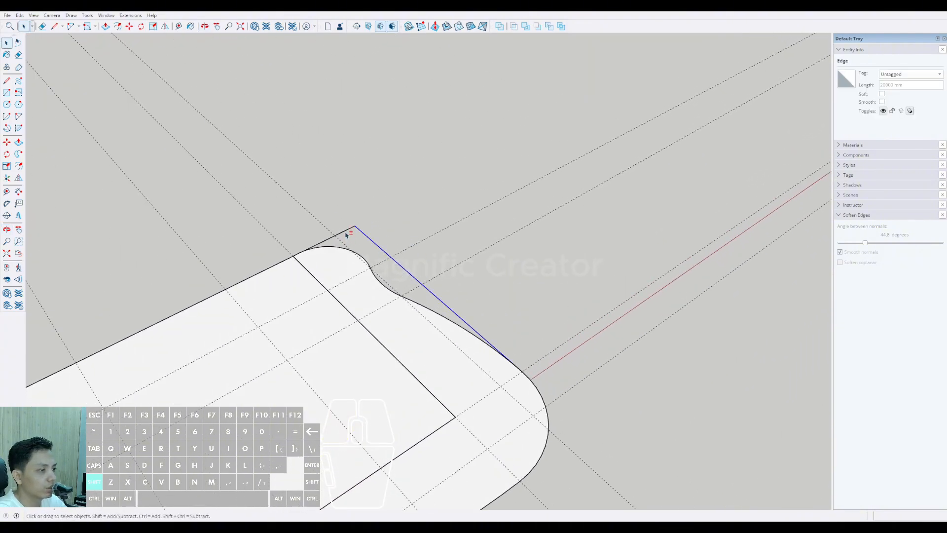
key(Delete)
Step: Examine the curved balcony face and the rectangular slab beneath it from low side views
scroll(359, 277, down, 2)
double_click(364, 294)
scroll(363, 308, down, 5)
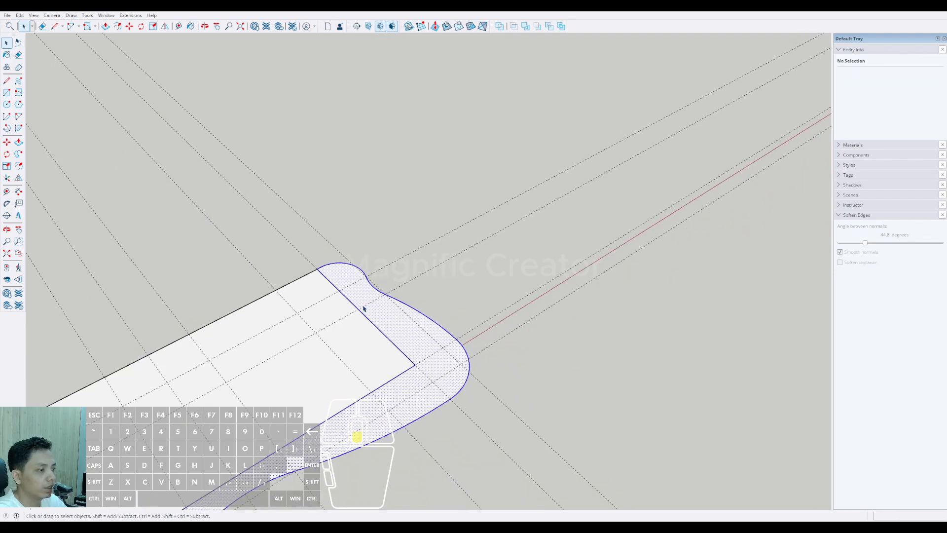
middle_drag(370, 306, 466, 261)
scroll(315, 380, up, 2)
middle_drag(315, 380, 355, 315)
key(space)
middle_drag(680, 345, 501, 289)
middle_drag(348, 407, 405, 294)
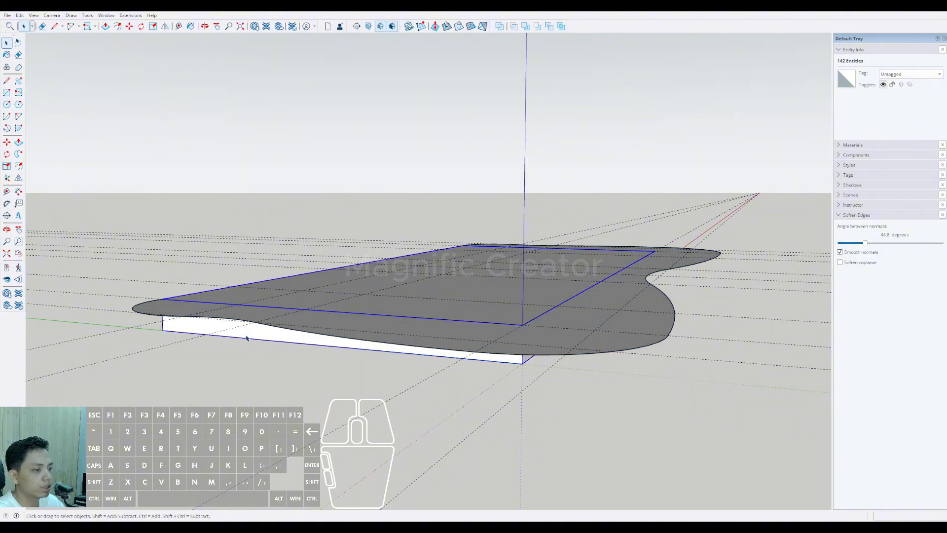
Step: Convert the rectangular slab group into a component
scroll(261, 338, up, 1)
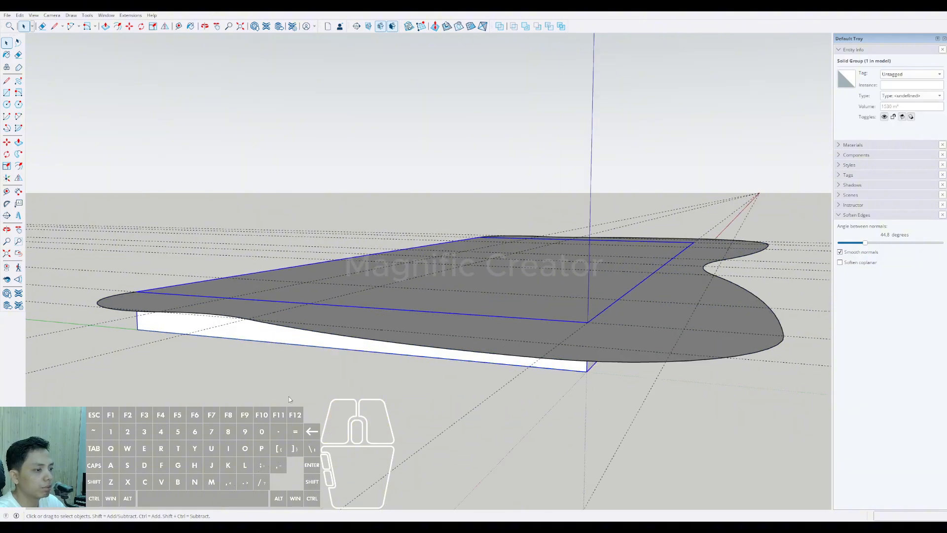
key(m)
click(473, 360)
scroll(287, 347, up, 1)
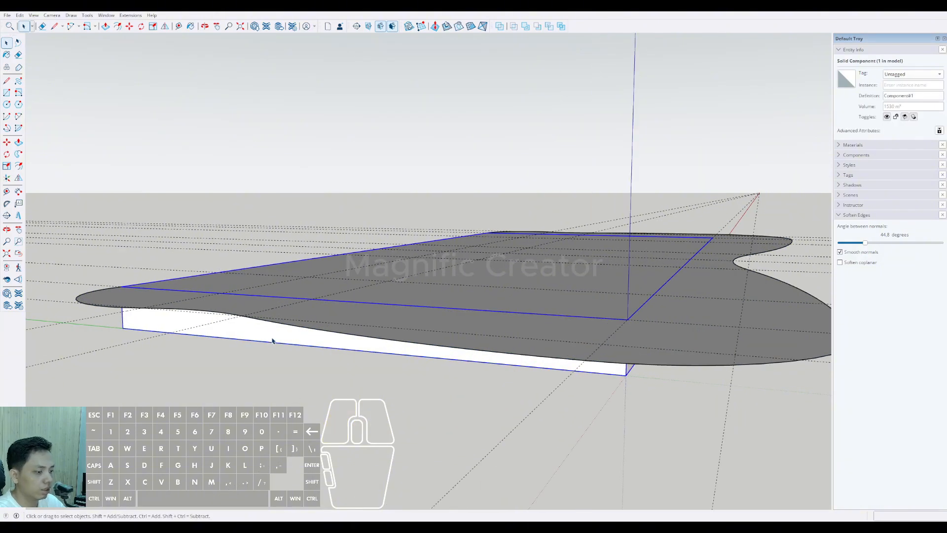
Step: Copy the slab component vertically so the copy sits directly on top of the original slab
middle_drag(319, 323, 334, 327)
key(m)
key(ctrl)
click(288, 341)
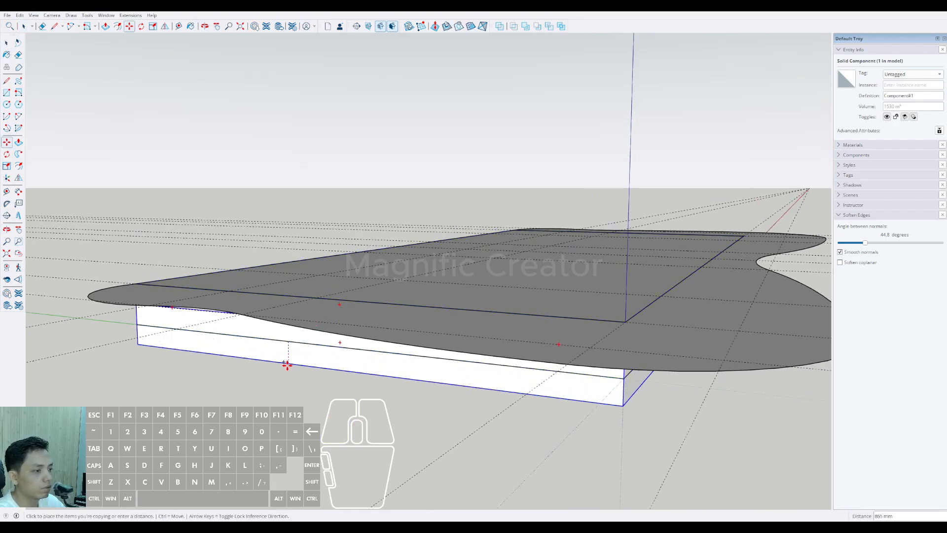
click(286, 291)
scroll(514, 304, up, 1)
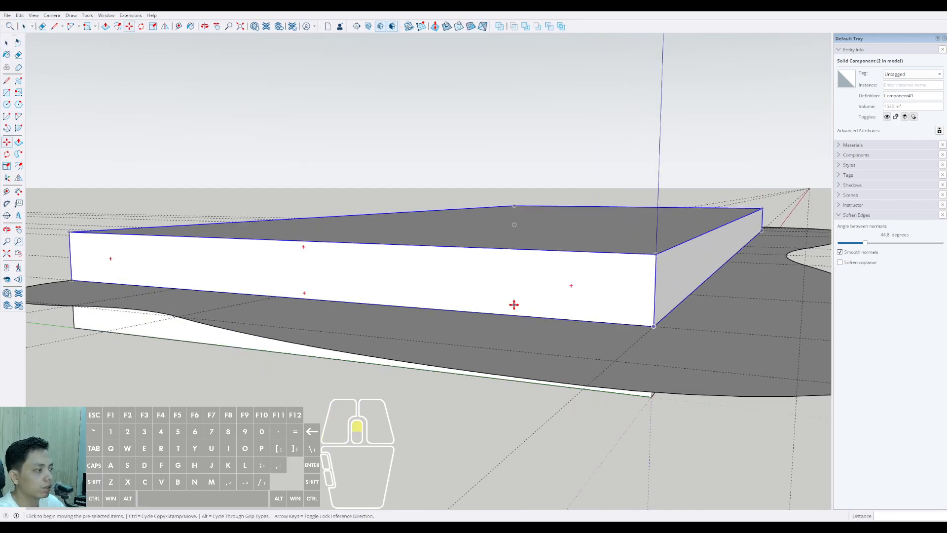
Step: Move the slab copy straight up by 3200 mm
scroll(345, 316, down, 2)
click(333, 323)
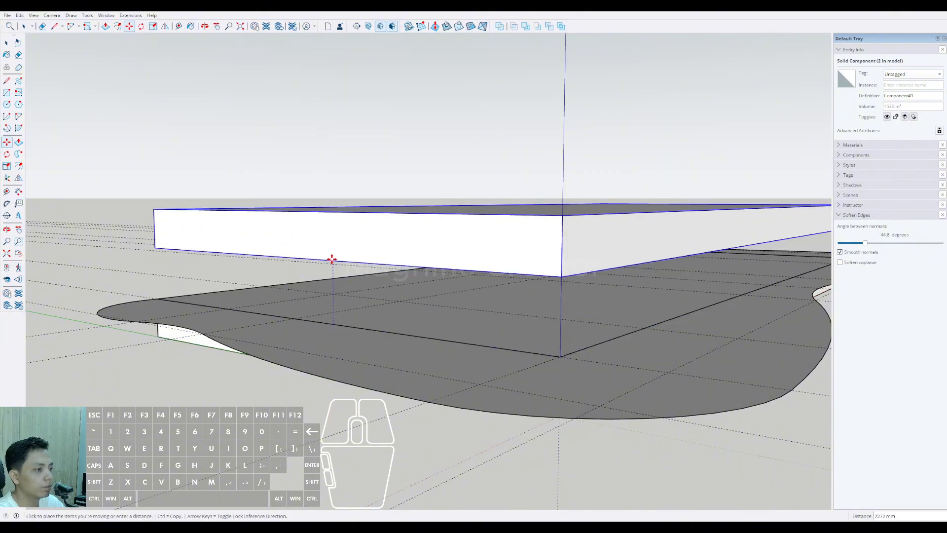
key(shift)
scroll(351, 217, up, 2)
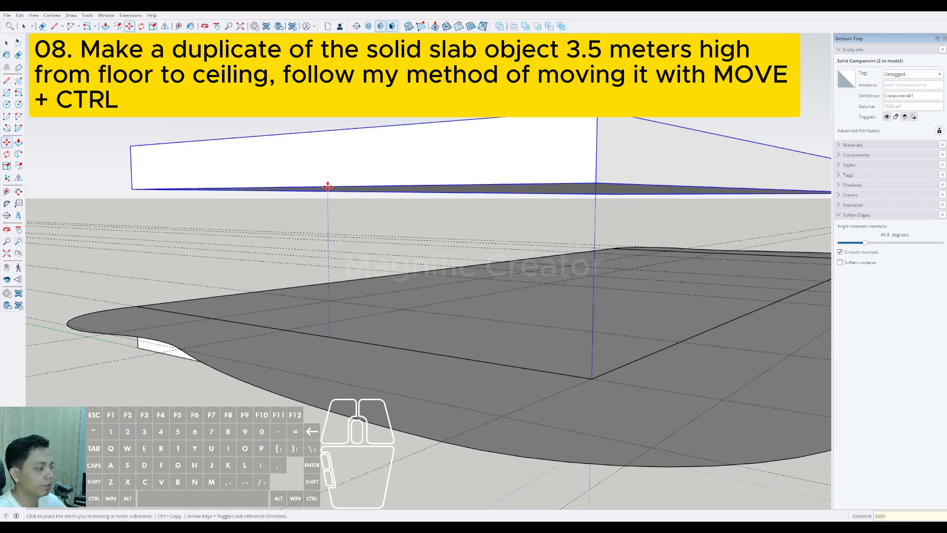
key(Return)
Step: Move the slab copy farther up to a clear height of 3500 mm above the lower slab
mouse_move(418, 305)
middle_down()
mouse_move(418, 291)
mouse_move(418, 305)
mouse_move(406, 310)
mouse_move(317, 313)
mouse_move(508, 332)
mouse_move(507, 393)
mouse_move(636, 352)
mouse_move(668, 321)
mouse_move(510, 332)
middle_up()
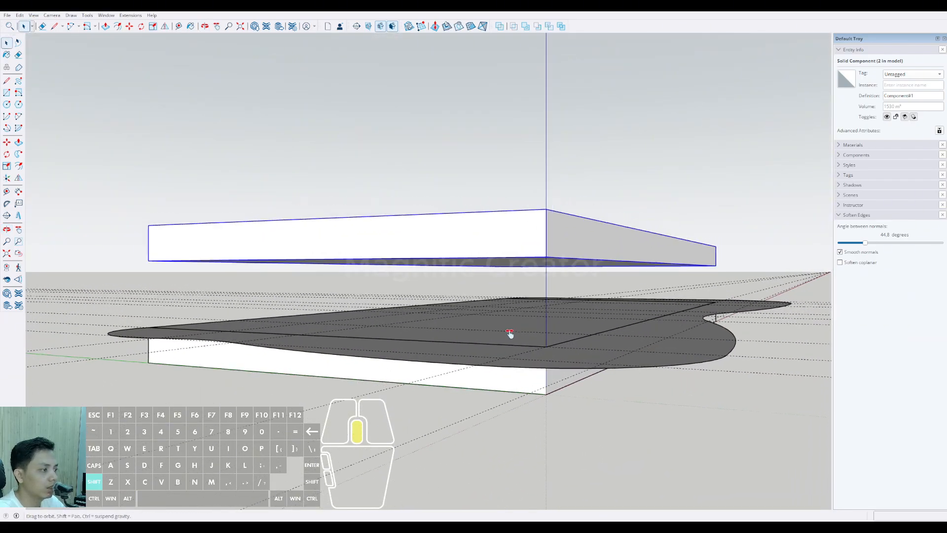
key(m)
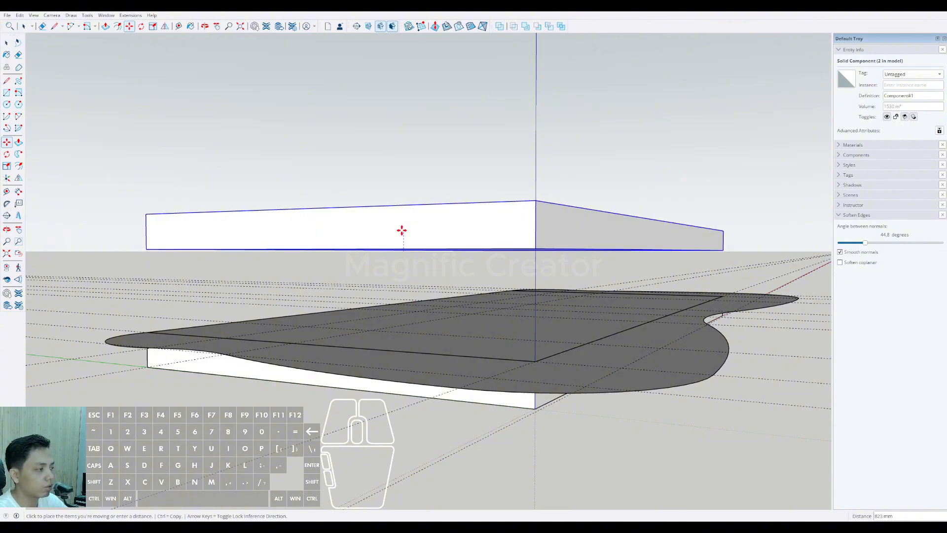
key(Return)
key(space)
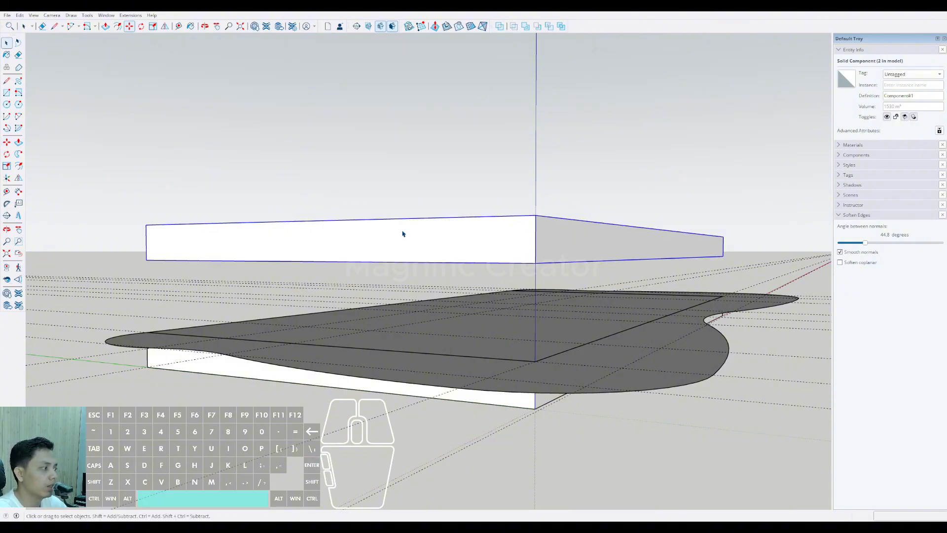
scroll(558, 352, up, 1)
middle_drag(557, 352, 478, 273)
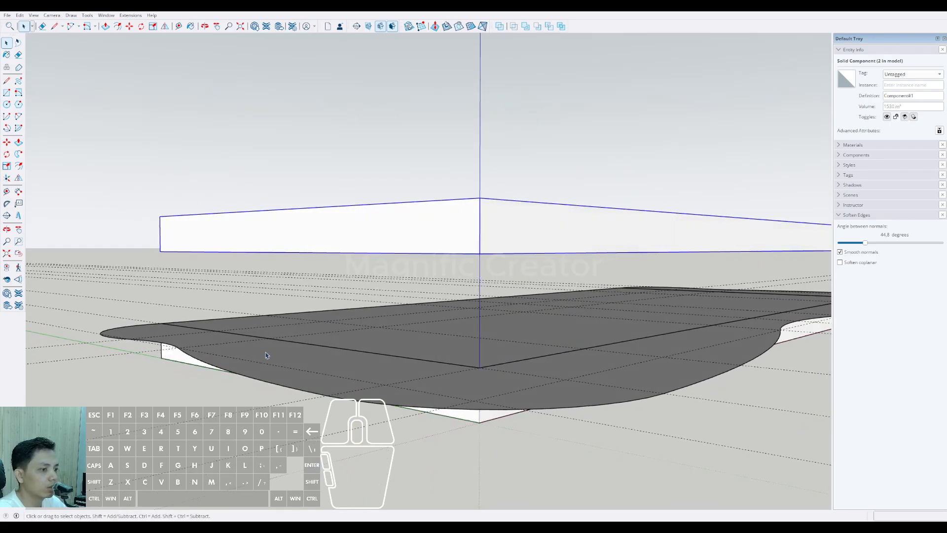
Step: Dimension the vertical gap between the two slabs at their rear corner beside the green axis
scroll(265, 351, up, 2)
shift+middle_drag(254, 300, 286, 306)
key(space)
click(121, 220)
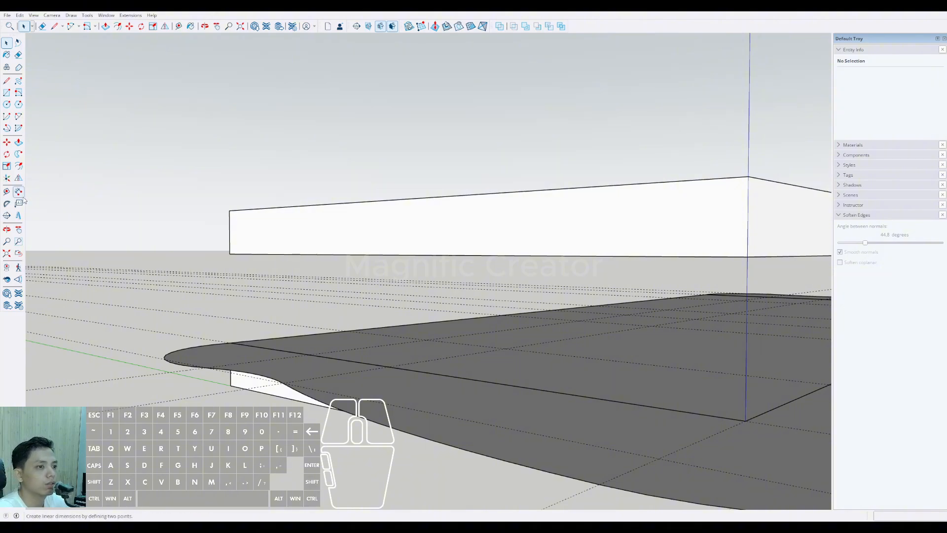
click(230, 341)
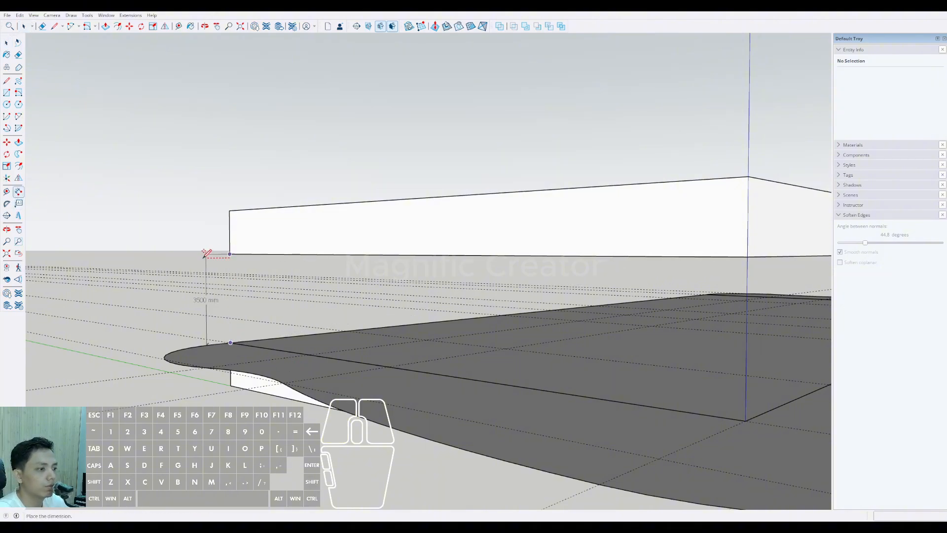
click(191, 286)
middle_drag(190, 286, 202, 328)
scroll(199, 333, down, 3)
key(space)
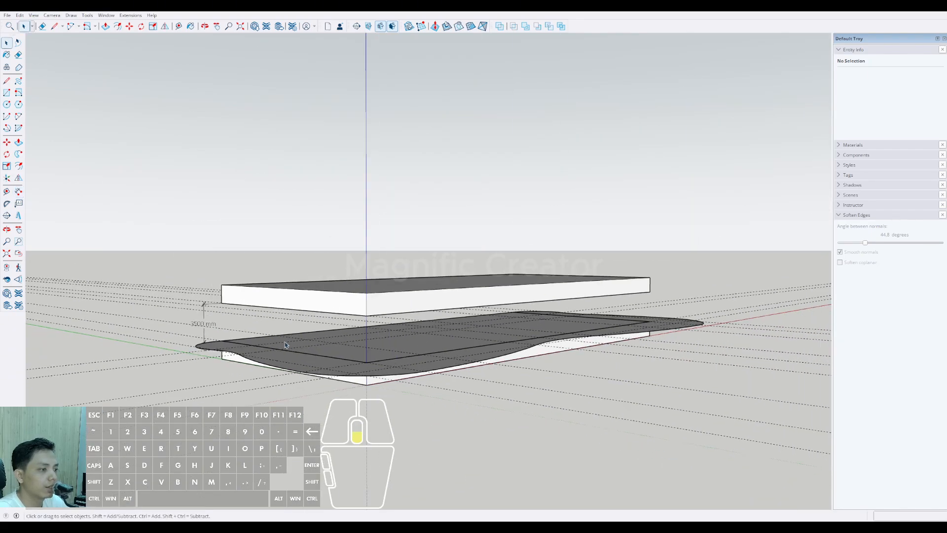
Step: Delete the vertical dimension between the two slabs
middle_drag(266, 339, 279, 370)
scroll(283, 359, up, 1)
scroll(214, 355, up, 3)
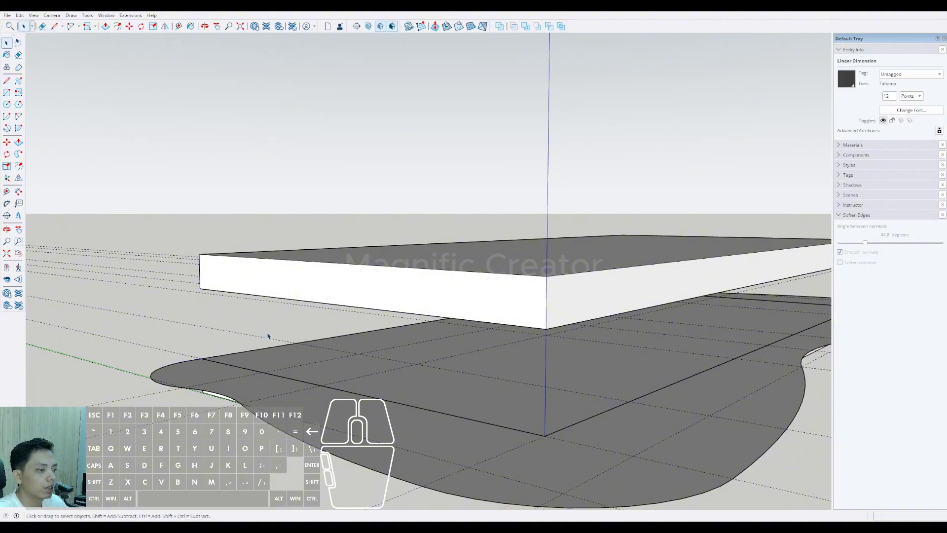
Step: Move the curved balcony face with its edges straight down to the midpoint of the lower slab's vertical corner edge
scroll(267, 336, down, 3)
middle_drag(268, 336, 380, 353)
scroll(352, 378, up, 4)
click(354, 379)
middle_drag(353, 381, 372, 336)
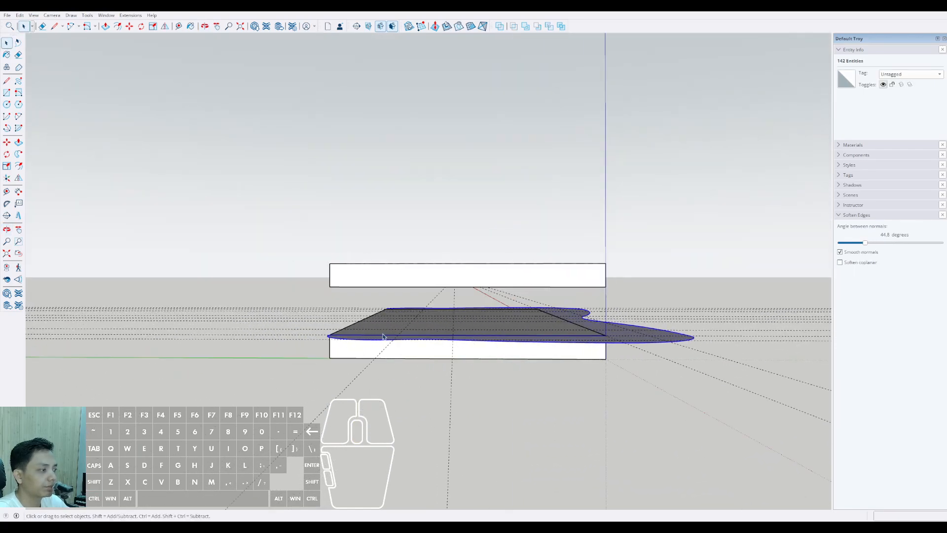
middle_drag(452, 340, 496, 343)
scroll(482, 346, up, 4)
scroll(480, 347, up, 1)
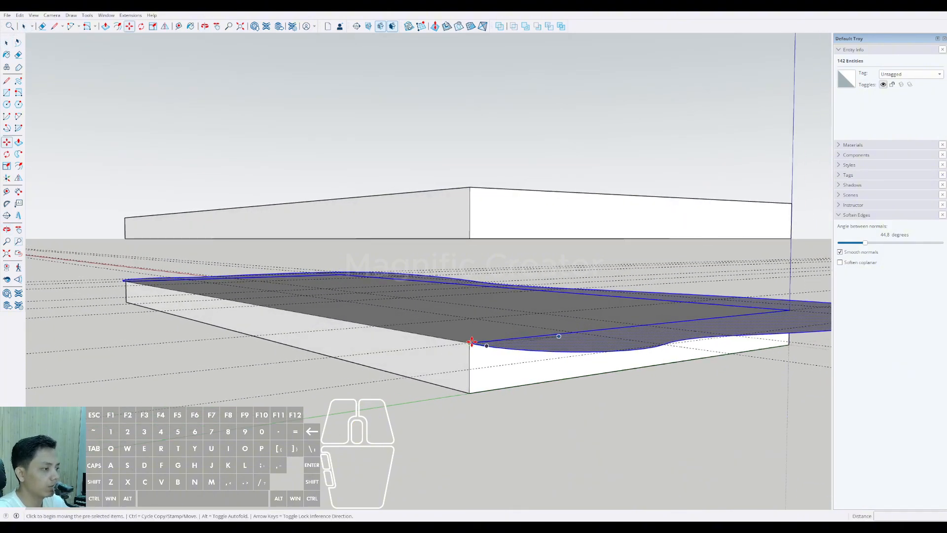
scroll(468, 351, up, 1)
scroll(468, 372, up, 2)
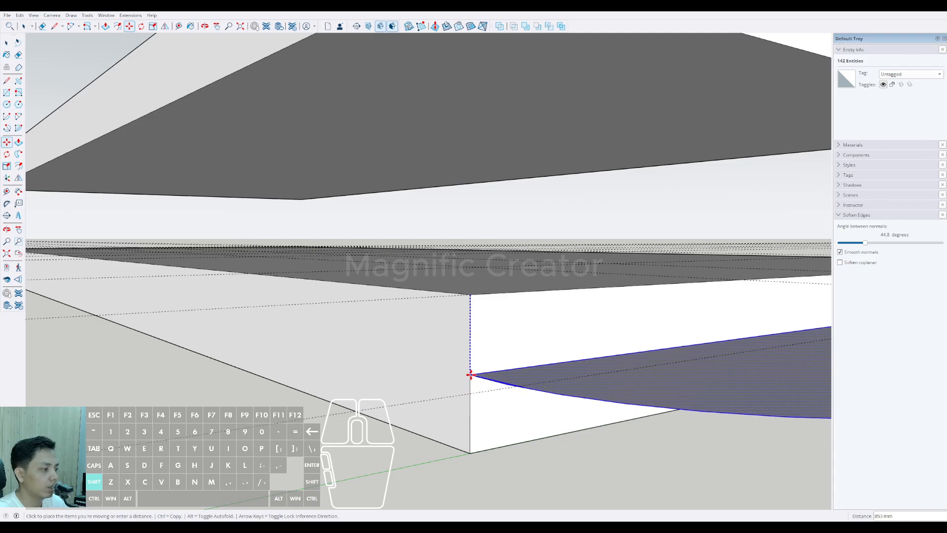
middle_drag(469, 378, 398, 446)
key(space)
Step: Erase the stray sliver segment where the balcony curve meets the slab corner beside the green axis
scroll(504, 376, up, 6)
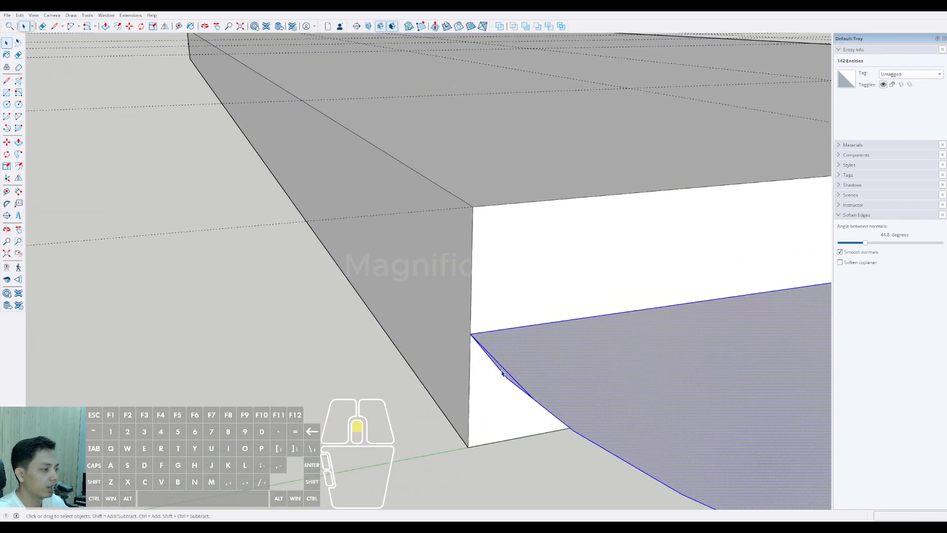
key(e)
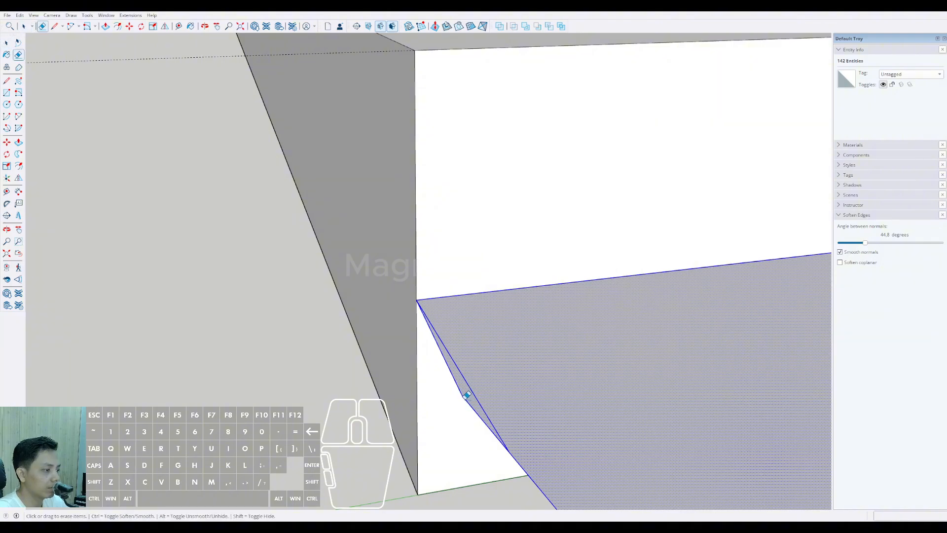
drag(466, 397, 463, 388)
scroll(474, 357, down, 6)
key(space)
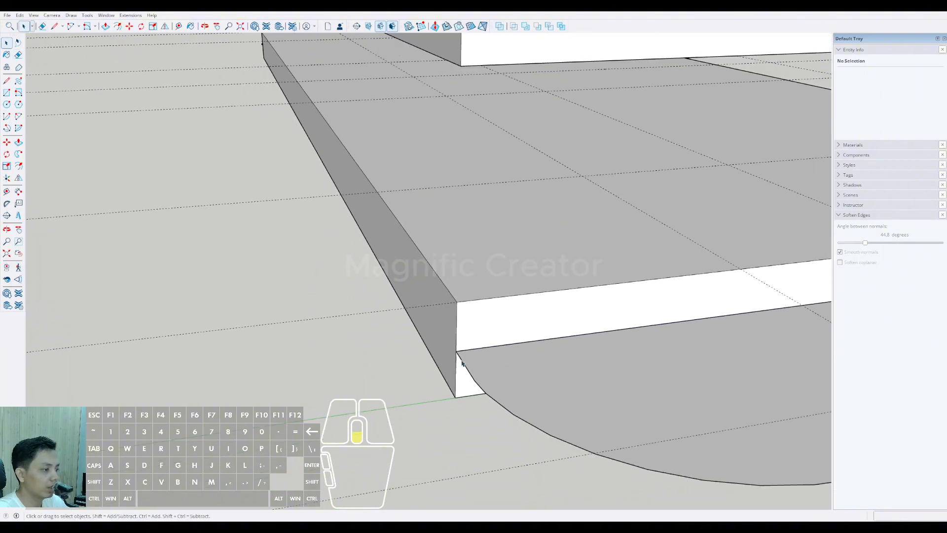
Step: Erase the matching sliver segment at the balcony curve's end on the opposite rear corner of the slab
middle_drag(462, 363, 412, 373)
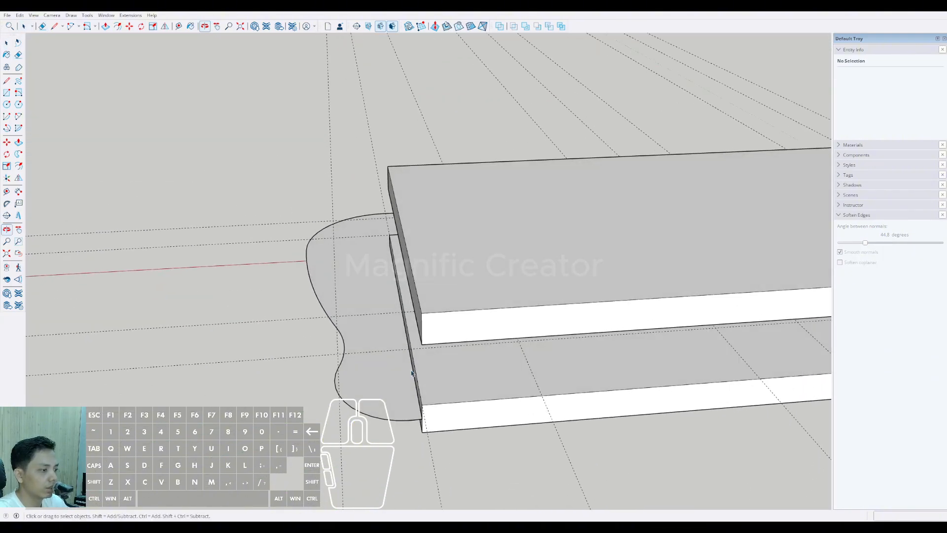
scroll(413, 374, up, 6)
key(e)
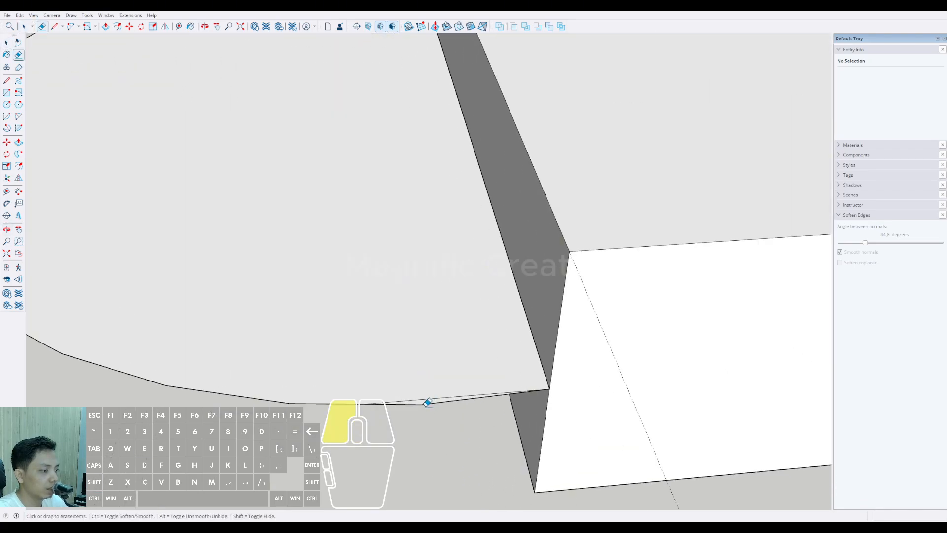
drag(425, 401, 422, 402)
key(space)
scroll(463, 395, down, 10)
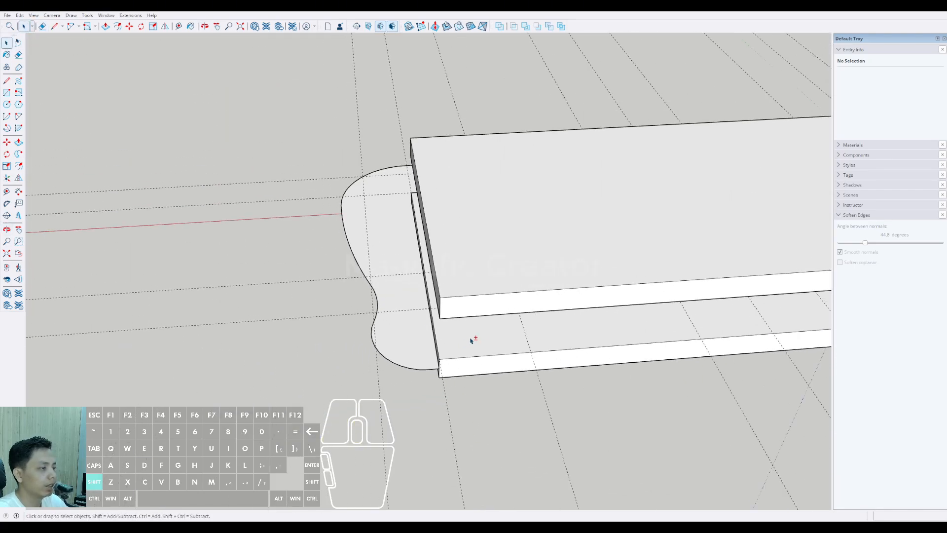
mouse_move(325, 345)
middle_down()
mouse_move(600, 285)
mouse_move(634, 265)
mouse_move(349, 239)
mouse_move(274, 249)
mouse_move(262, 273)
middle_up()
scroll(378, 297, up, 5)
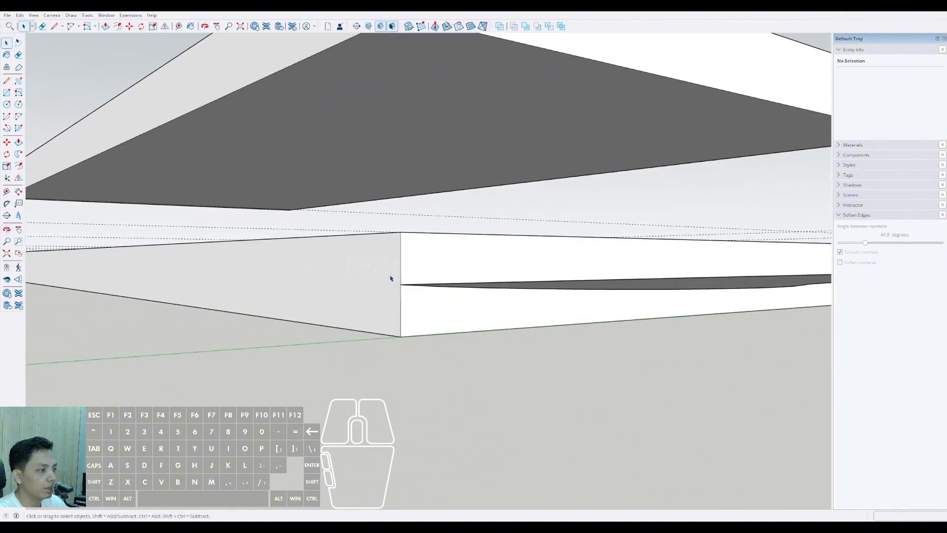
Step: Push/Pull the curved balcony face straight up until it reaches the middle of the upper slab's edge
scroll(393, 246, down, 8)
middle_drag(423, 258, 281, 315)
scroll(385, 314, up, 4)
scroll(420, 302, down, 6)
shift+middle_drag(439, 301, 412, 339)
scroll(490, 361, down, 3)
middle_drag(502, 311, 471, 335)
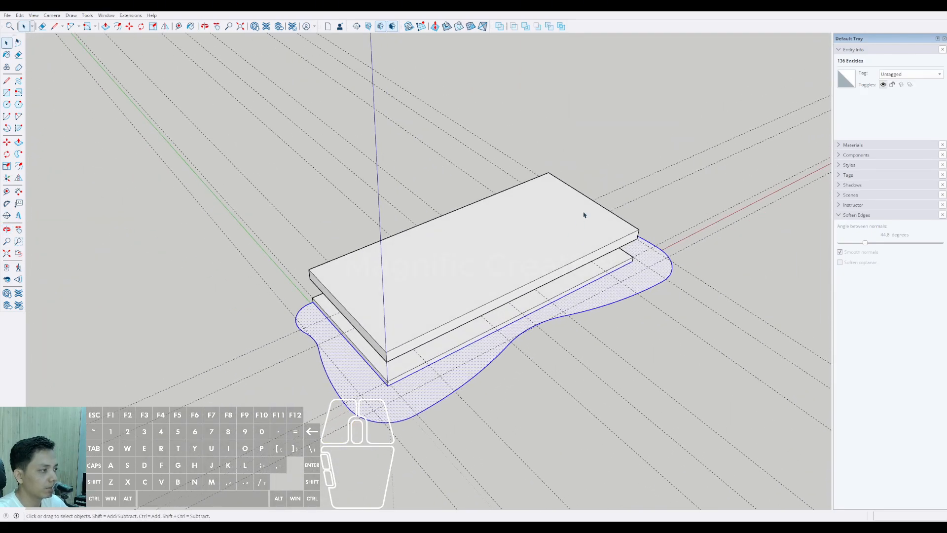
scroll(325, 310, up, 6)
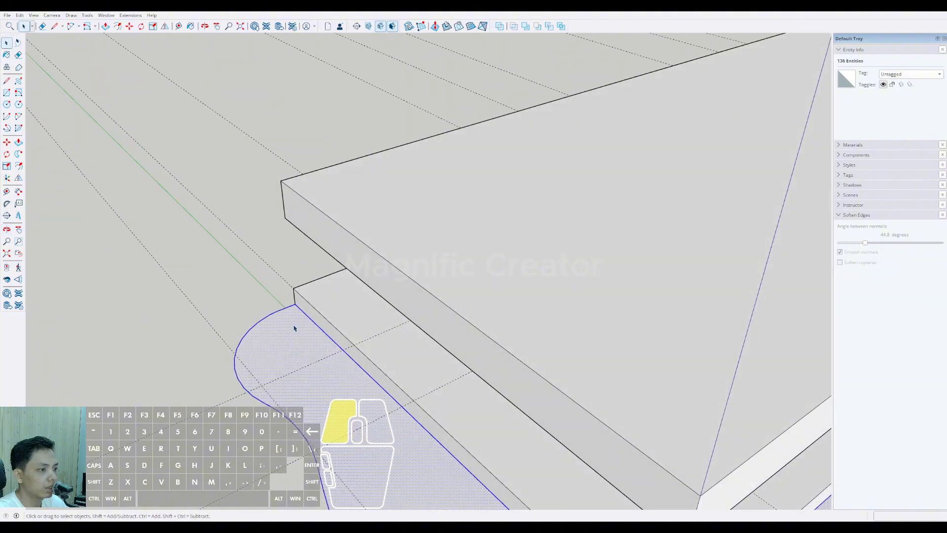
shift+middle_drag(308, 184, 283, 349)
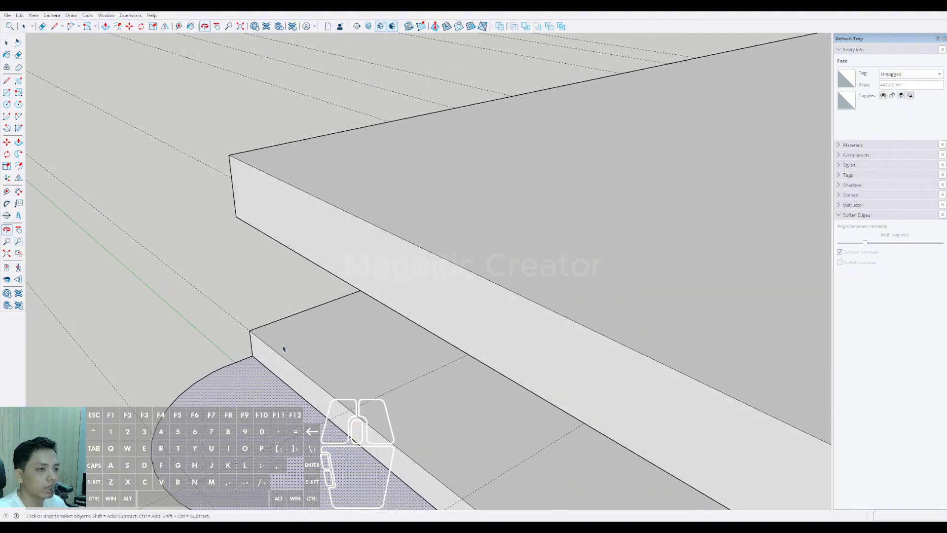
click(268, 374)
middle_drag(266, 366, 301, 240)
click(456, 365)
key(space)
Step: Select all connected geometry of the extruded curved balcony volume and make it a group
scroll(300, 239, up, 2)
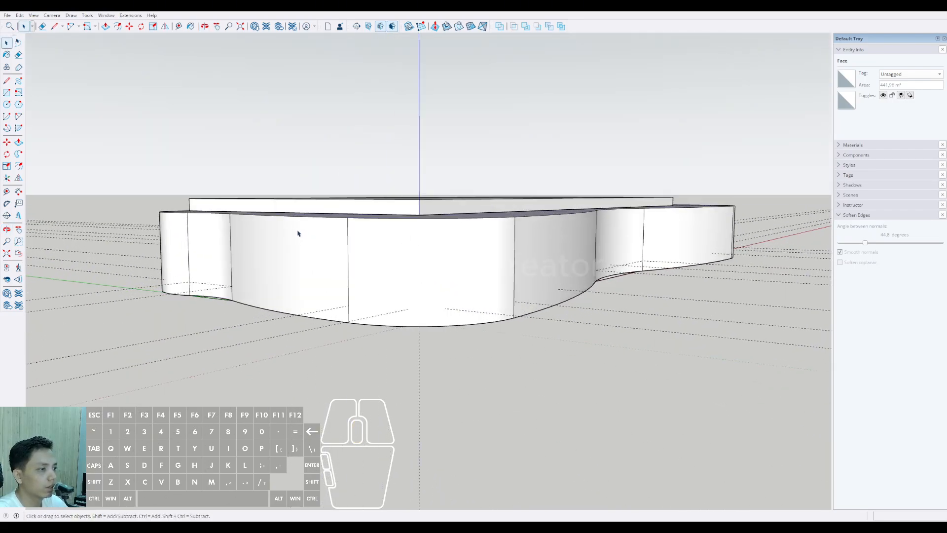
click(298, 233)
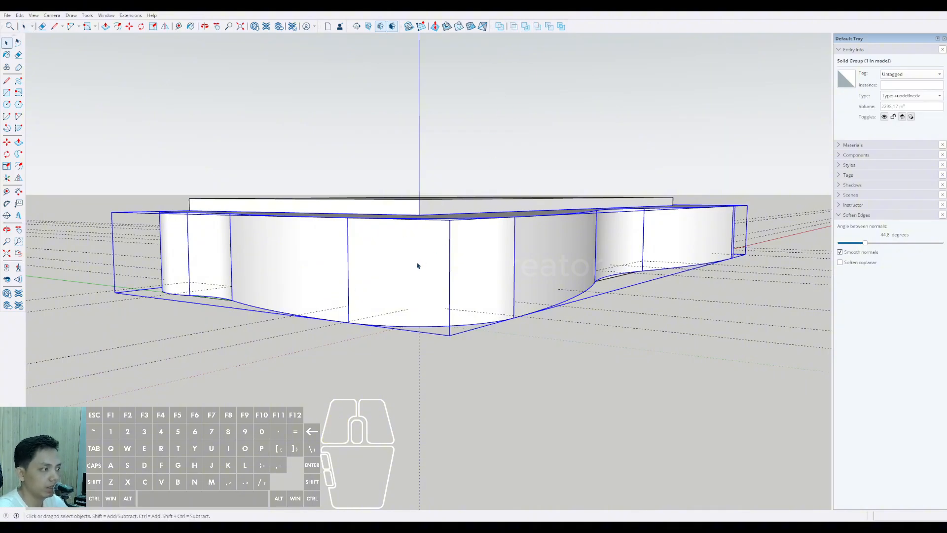
middle_drag(417, 266, 675, 384)
middle_drag(651, 342, 524, 291)
Step: Draw a vertical rectangle across the open rear side of the two slabs, from one end of the balcony volume to the other
scroll(564, 305, up, 4)
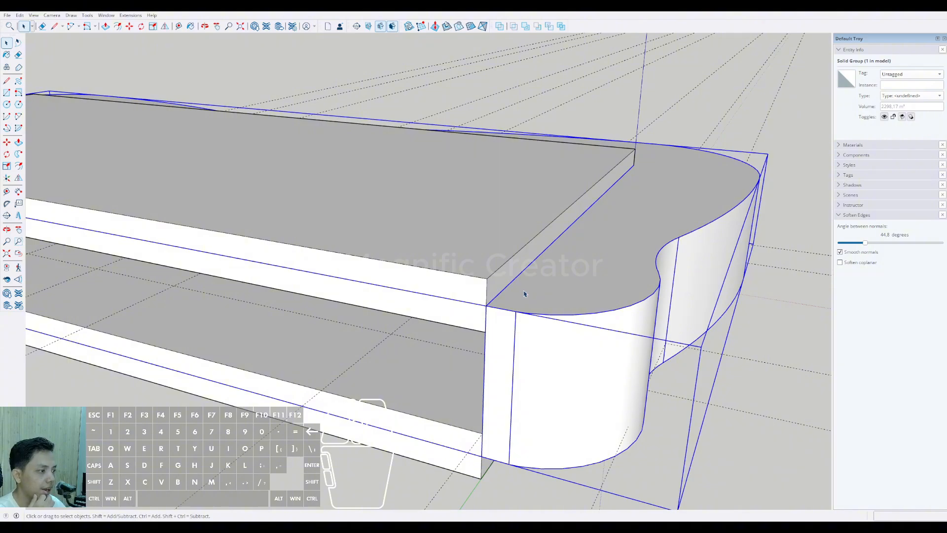
scroll(483, 348, down, 4)
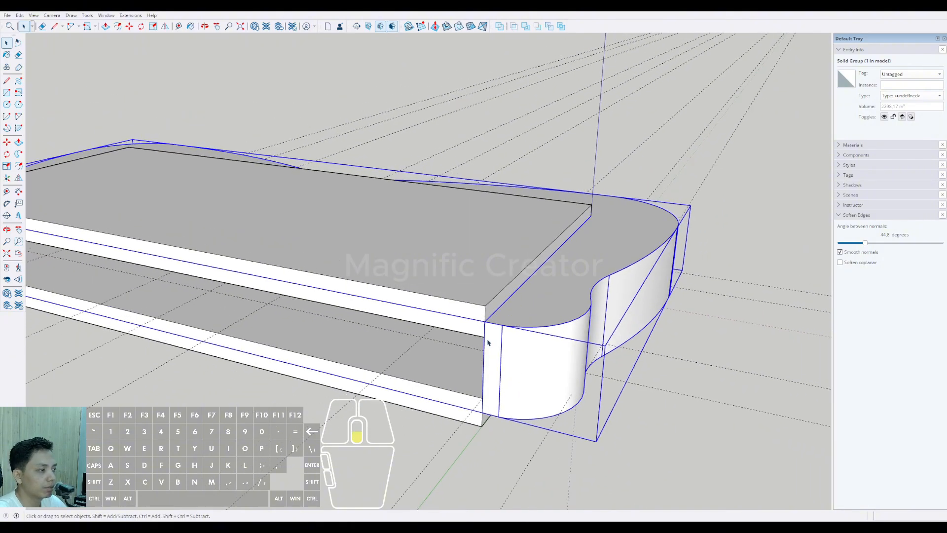
shift+middle_drag(495, 340, 550, 288)
scroll(560, 305, up, 1)
middle_drag(207, 318, 221, 306)
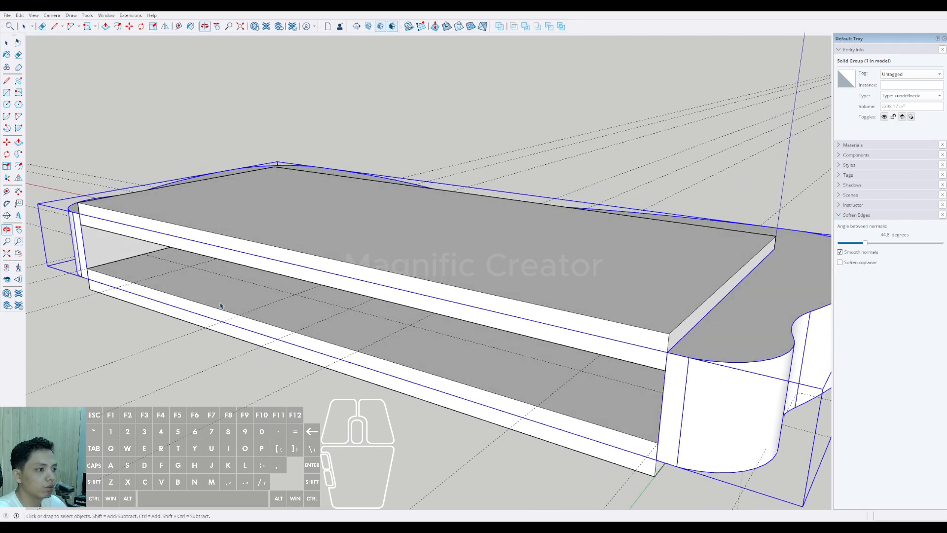
scroll(555, 396, down, 3)
click(106, 138)
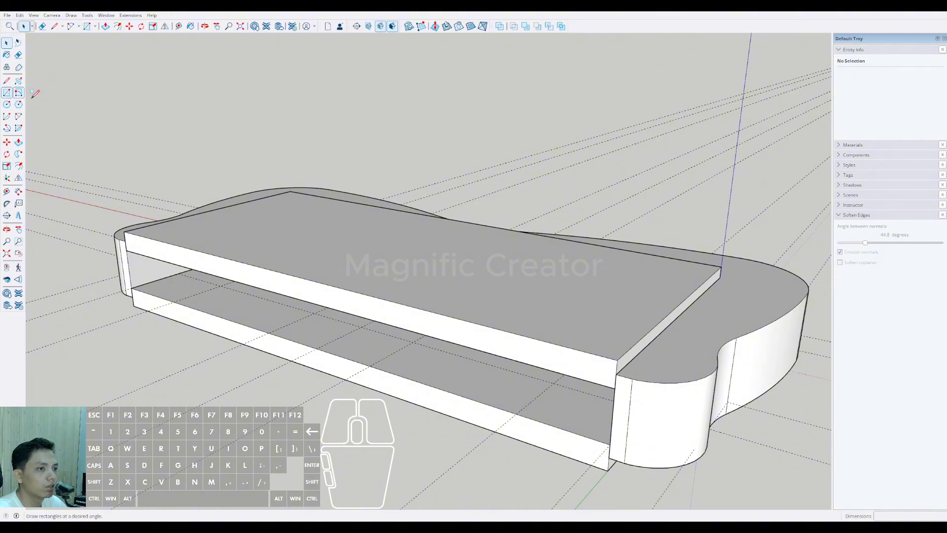
scroll(617, 445, up, 3)
click(616, 473)
scroll(340, 375, down, 2)
shift+middle_drag(326, 372, 705, 435)
scroll(264, 242, up, 4)
click(238, 223)
scroll(241, 227, down, 5)
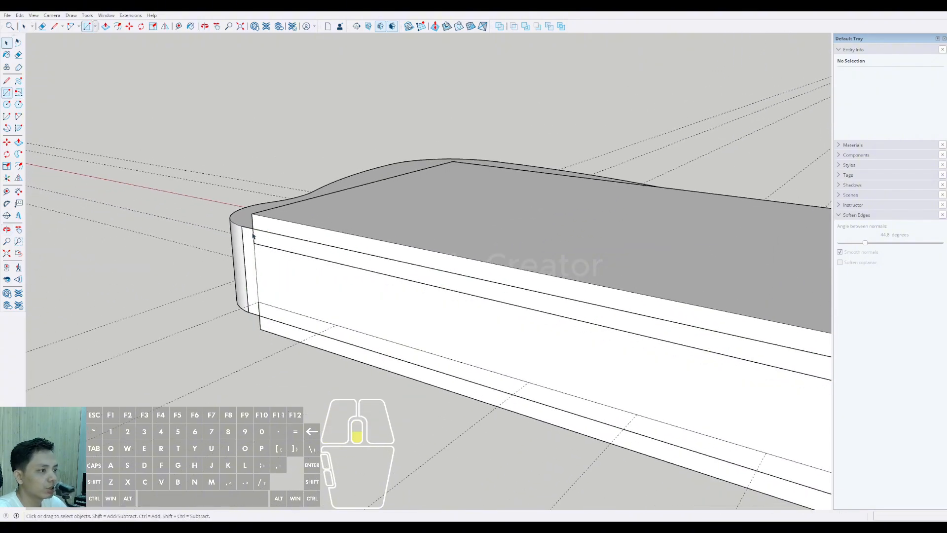
Step: Push/Pull the rear rectangle outward away from the slabs to form a wall block along the back
middle_drag(503, 290, 378, 329)
key(space)
click(413, 340)
key(v)
click(378, 329)
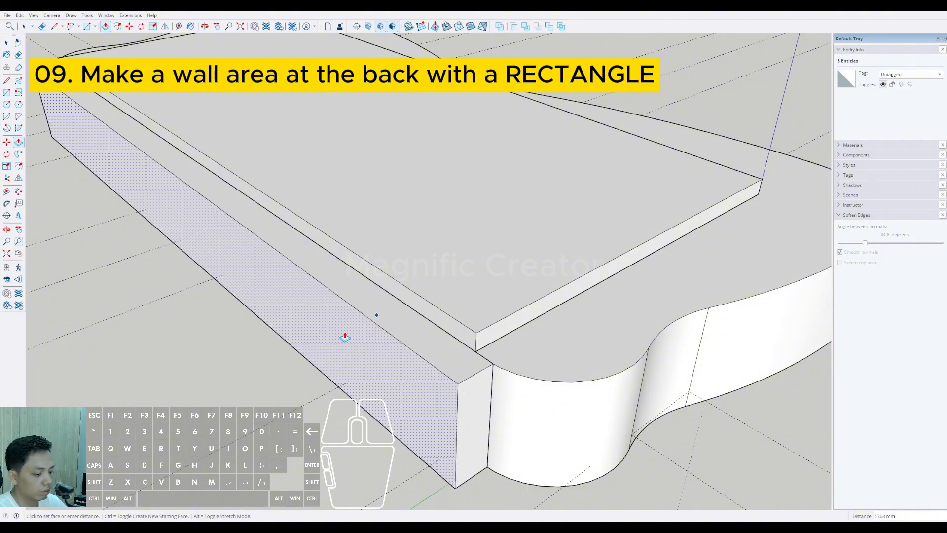
key(Return)
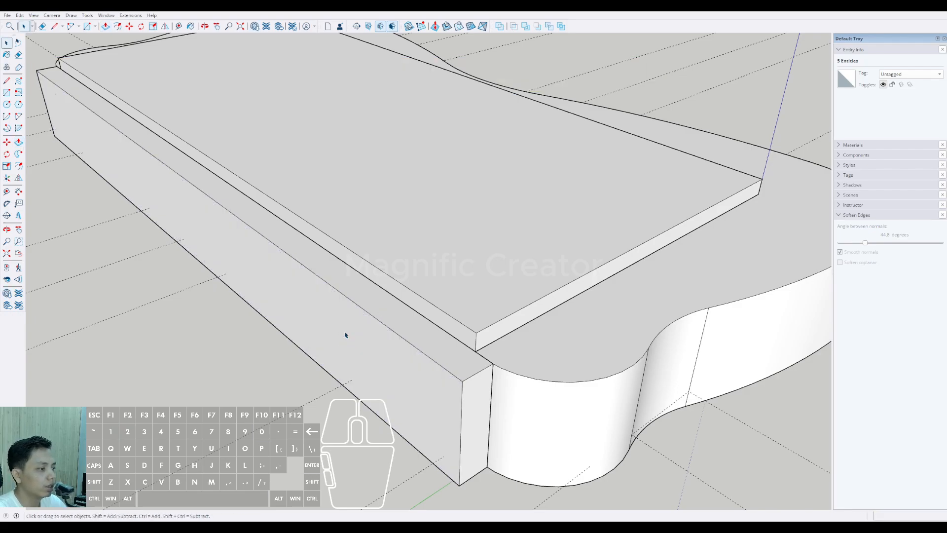
Step: Draw an arc about 2985 mm long on the wall block's top face, from the balcony-side corner to the outer edge
key(space)
middle_drag(345, 332, 358, 282)
scroll(454, 366, up, 4)
triple_click(433, 382)
scroll(412, 428, up, 5)
scroll(425, 399, up, 2)
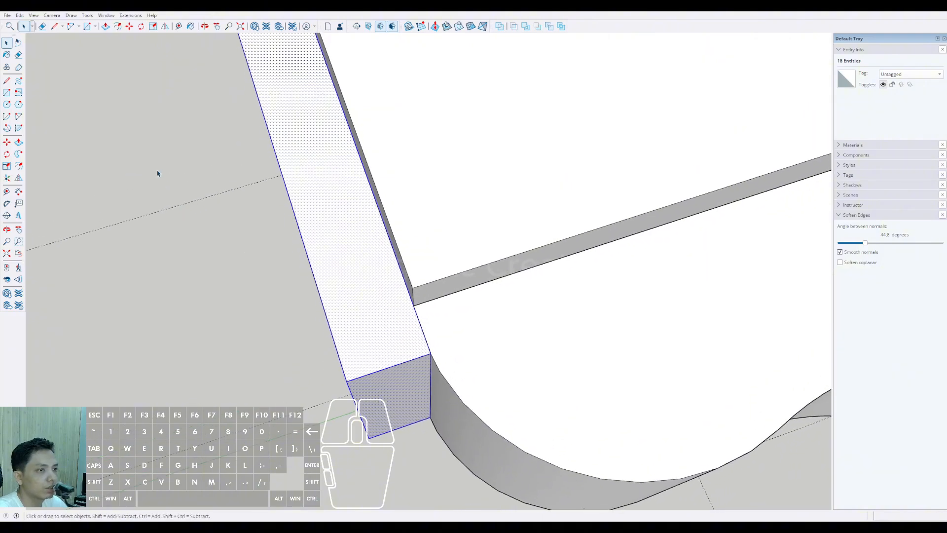
click(18, 118)
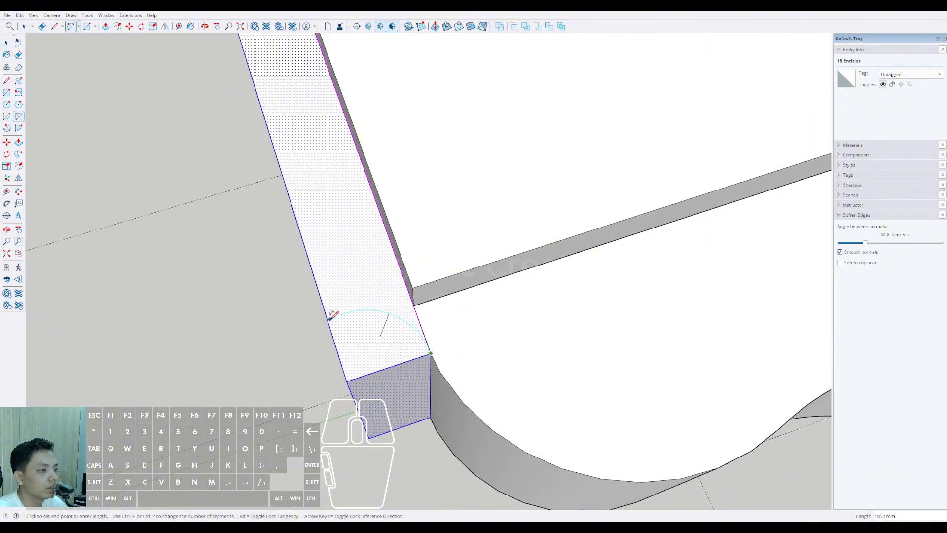
click(306, 250)
middle_drag(340, 271, 397, 345)
Step: Draw a second, reverse arc with a radius of about 1049 mm blending the first arc into the wall block's outer edge
scroll(390, 355, up, 1)
click(383, 355)
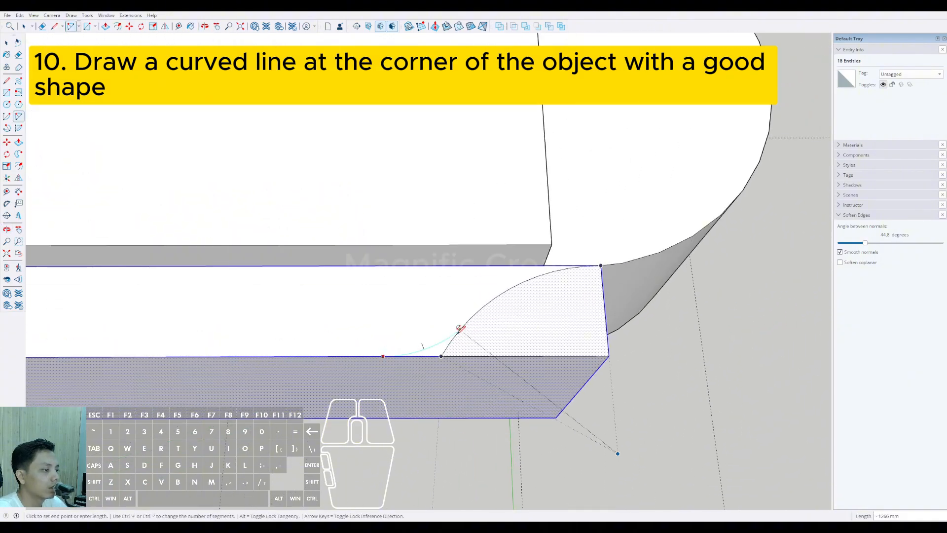
scroll(449, 339, up, 1)
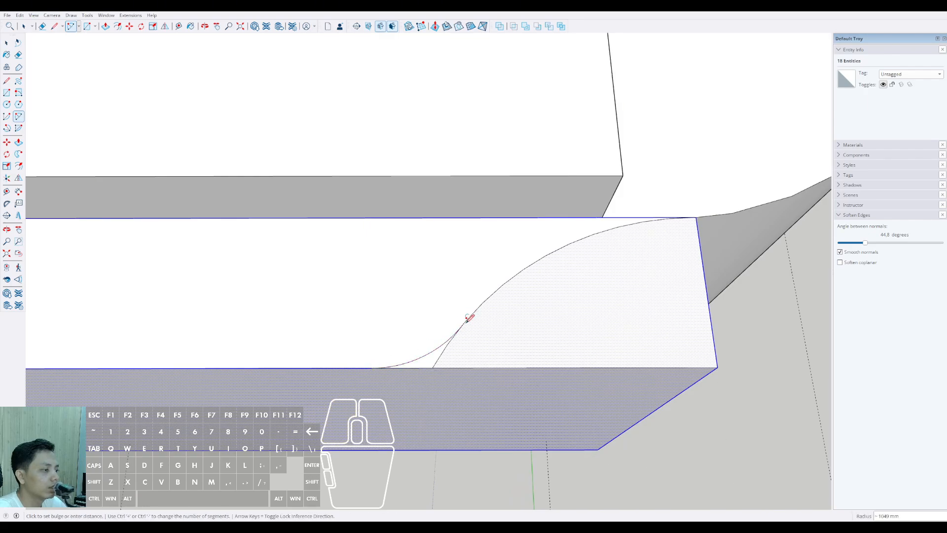
click(466, 323)
Step: Erase the leftover tail of the first arc between the second arc and the wall block's outer edge
scroll(464, 325, down, 2)
key(e)
scroll(452, 347, up, 2)
click(448, 345)
key(space)
scroll(486, 331, down, 8)
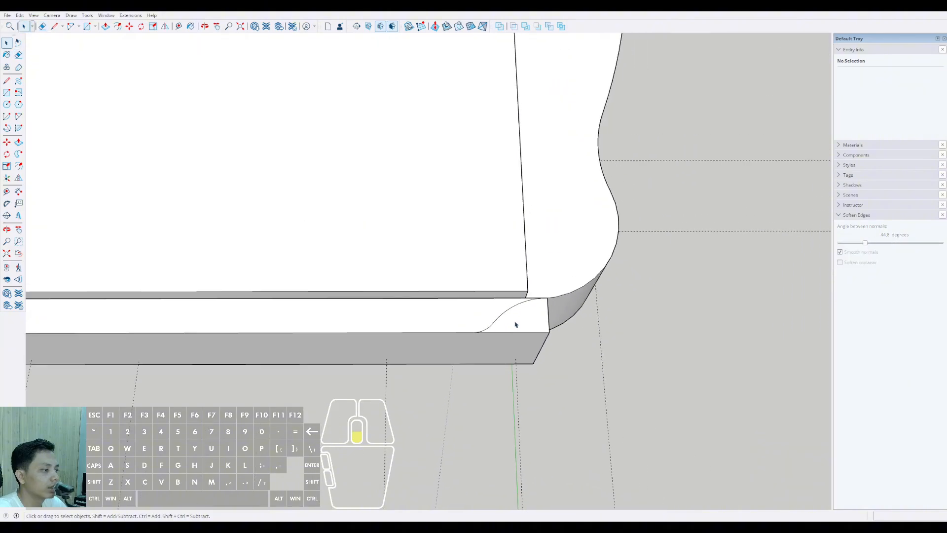
Step: Push/Pull the corner face outside the S-curve down through the wall block to cut the corner away
scroll(514, 325, down, 4)
shift+middle_drag(507, 327, 542, 319)
mouse_move(543, 320)
middle_down()
mouse_move(556, 315)
mouse_move(537, 307)
middle_up()
scroll(550, 316, down, 4)
scroll(550, 316, down, 1)
scroll(552, 308, up, 8)
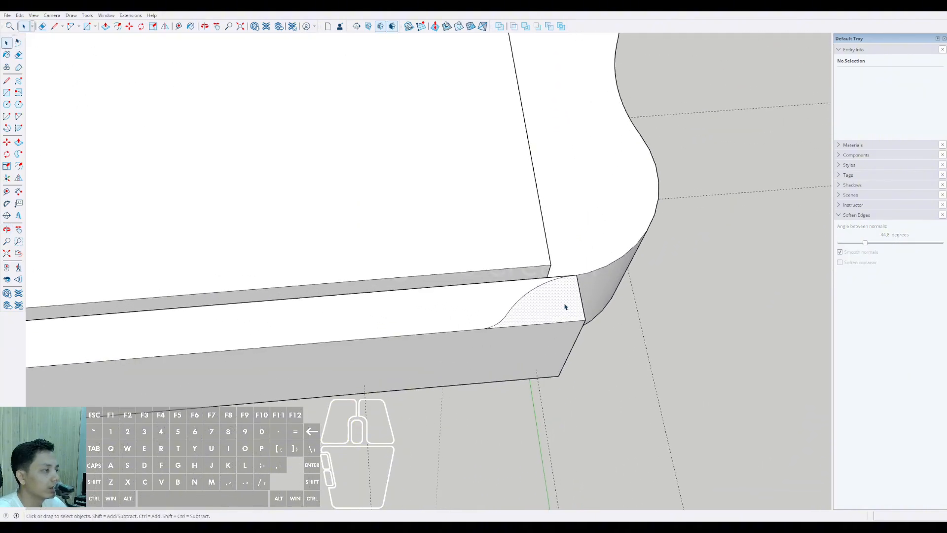
key(v)
click(566, 304)
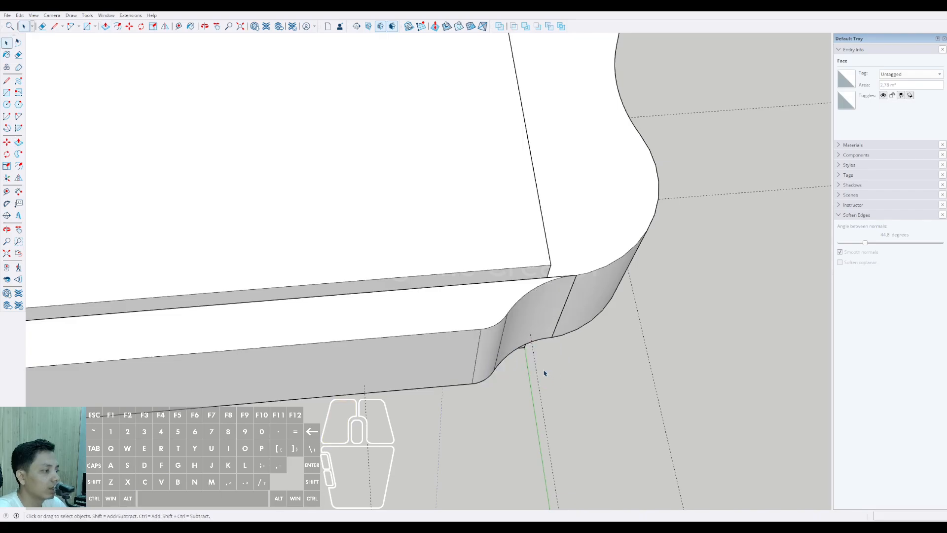
Step: Push/Pull the wall block's opposite flat end inward to the midpoint of the slab's rear edge, halving the block's length
scroll(544, 374, down, 6)
middle_drag(444, 336, 493, 317)
scroll(372, 377, up, 8)
key(v)
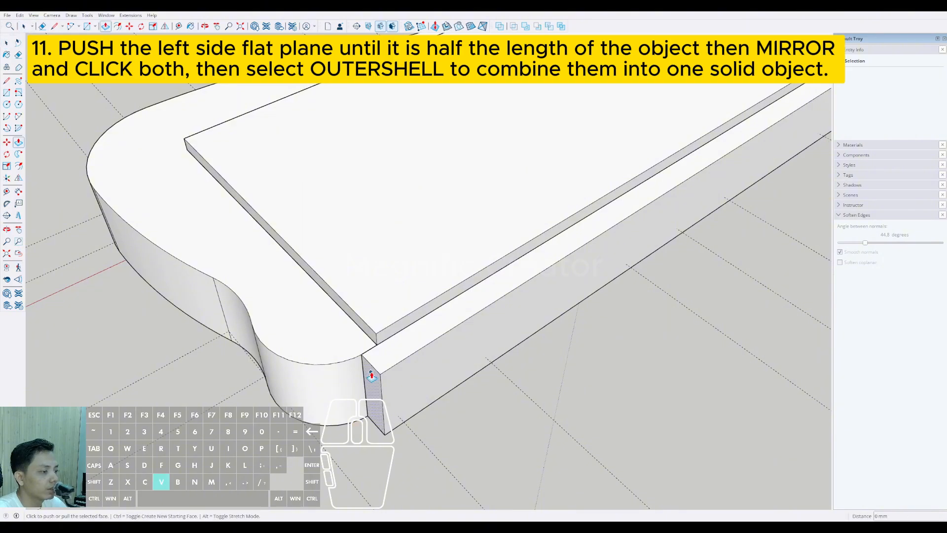
click(372, 376)
scroll(516, 291, down, 3)
mouse_move(525, 279)
middle_down()
mouse_move(513, 332)
mouse_move(450, 364)
middle_up()
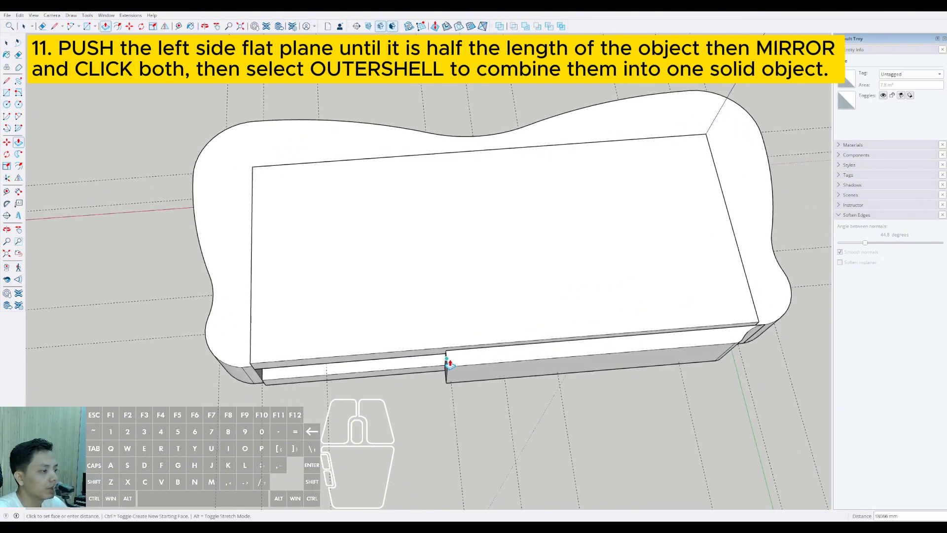
click(508, 344)
scroll(524, 351, down, 2)
middle_drag(551, 355, 533, 354)
Step: Select all connected geometry of the half-length wall block with the curved corner and make it a group
key(space)
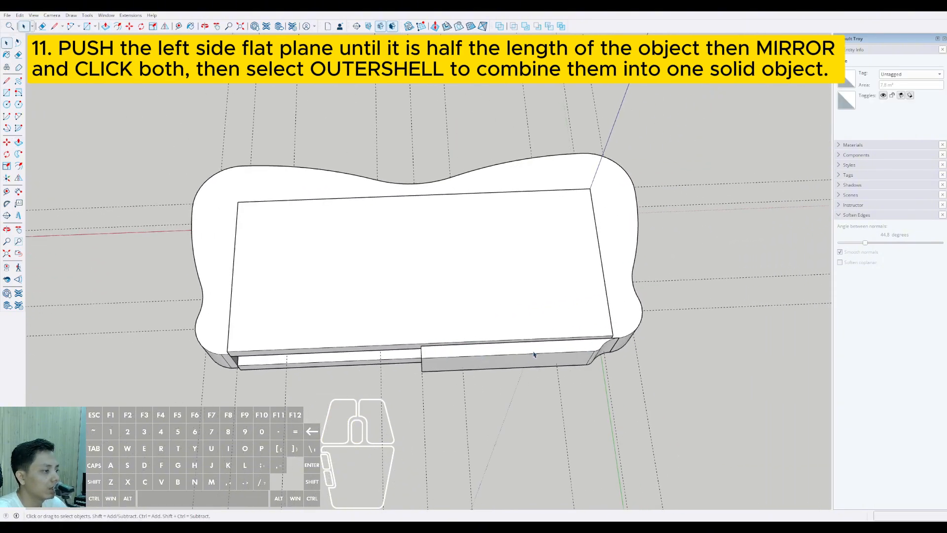
scroll(534, 353, up, 6)
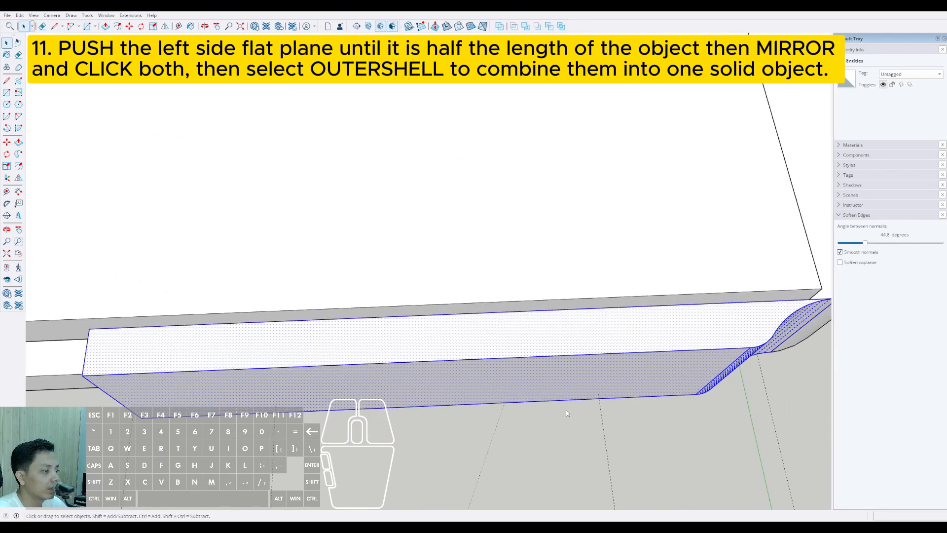
scroll(491, 376, down, 5)
middle_drag(490, 376, 561, 337)
key(ctrl)
click(524, 352)
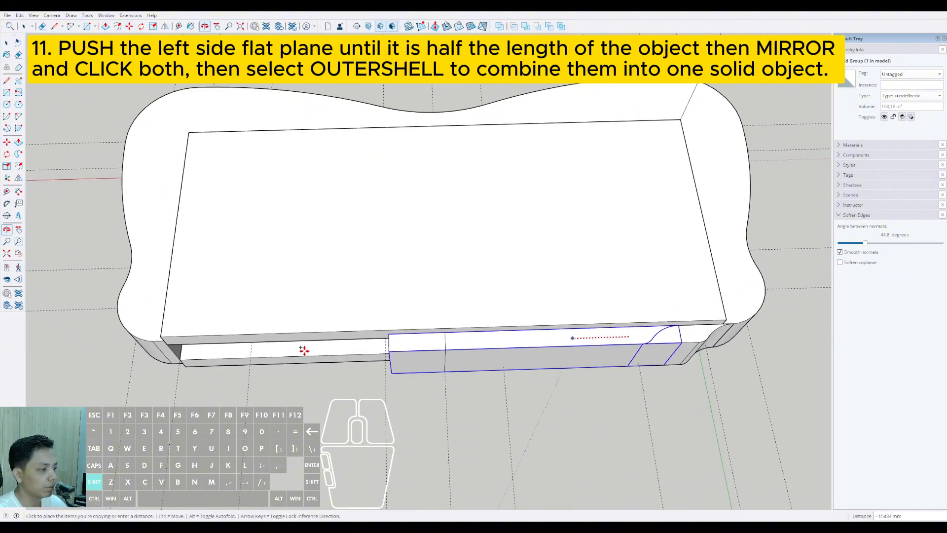
key(space)
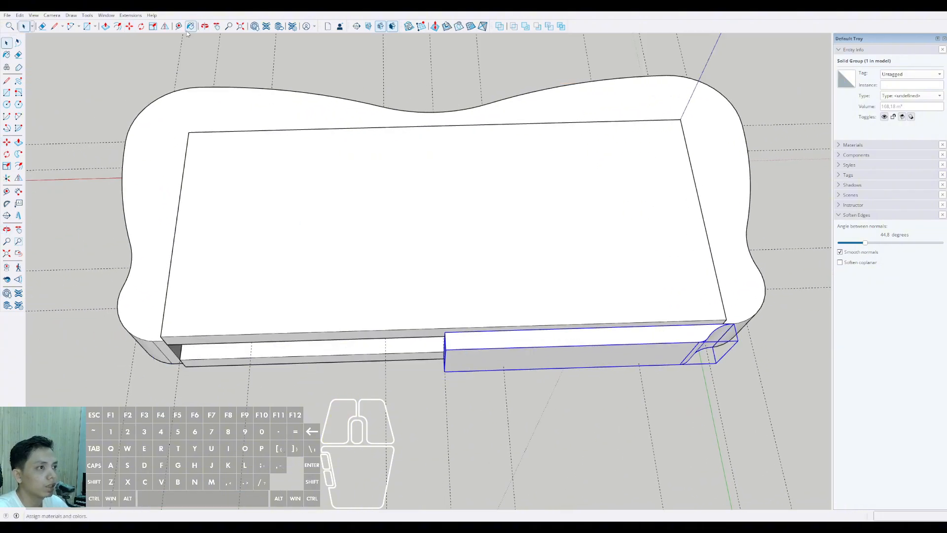
Step: Create a mirrored copy of the half-wall group with the Flip tool about the red plane
click(164, 26)
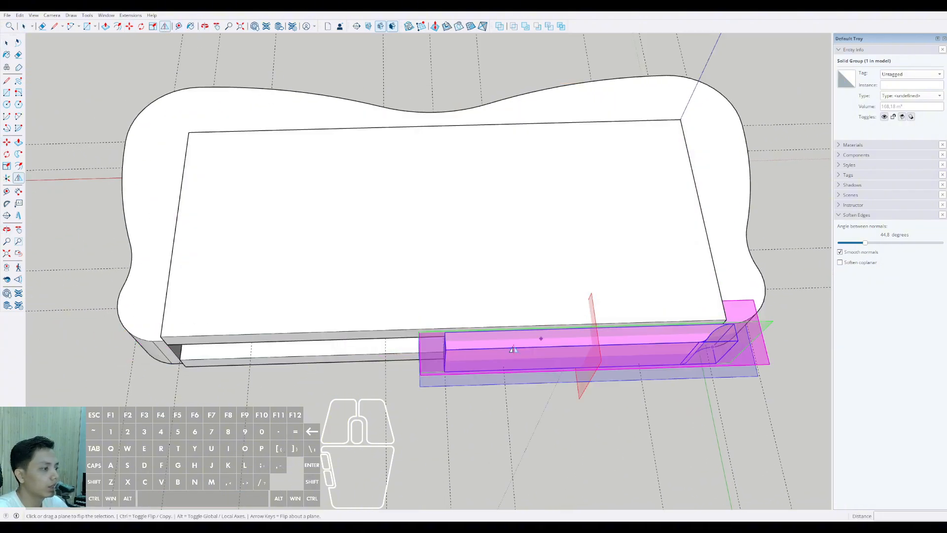
click(592, 310)
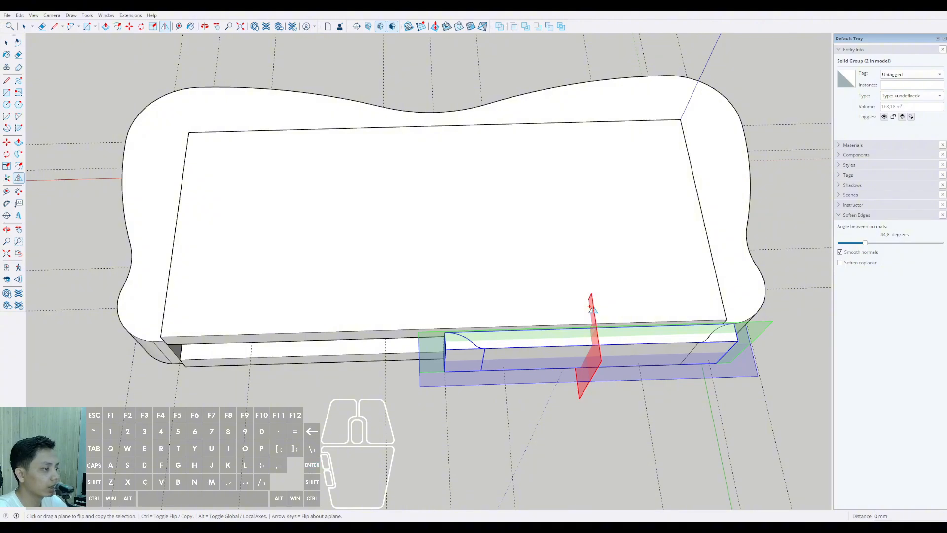
click(590, 306)
key(space)
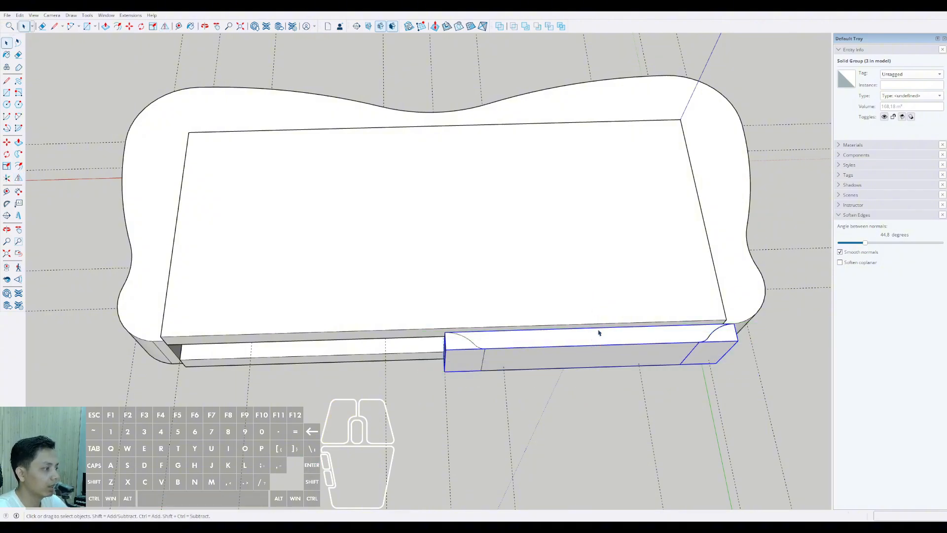
key(m)
click(580, 348)
key(space)
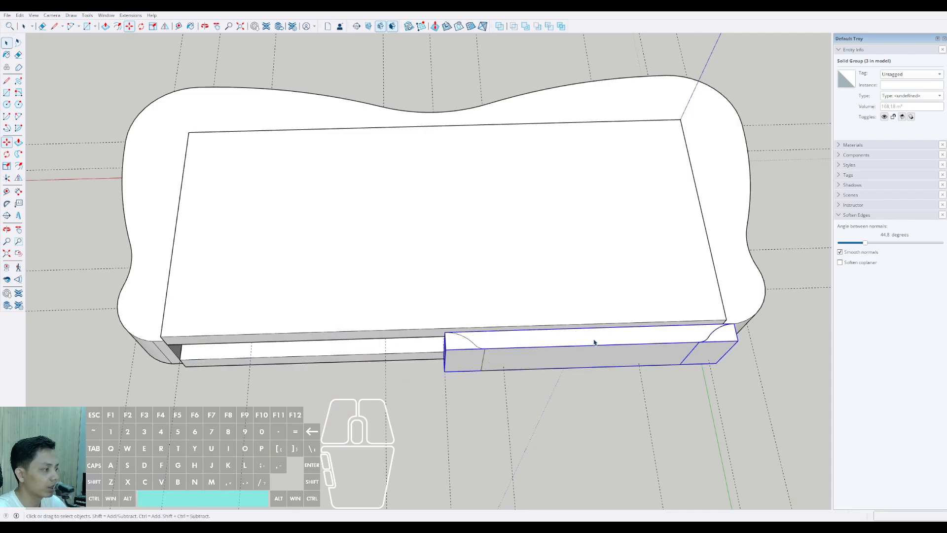
Step: Move the mirrored half-wall along the red axis so its flat end meets the original's flat end at the slab's middle
click(709, 337)
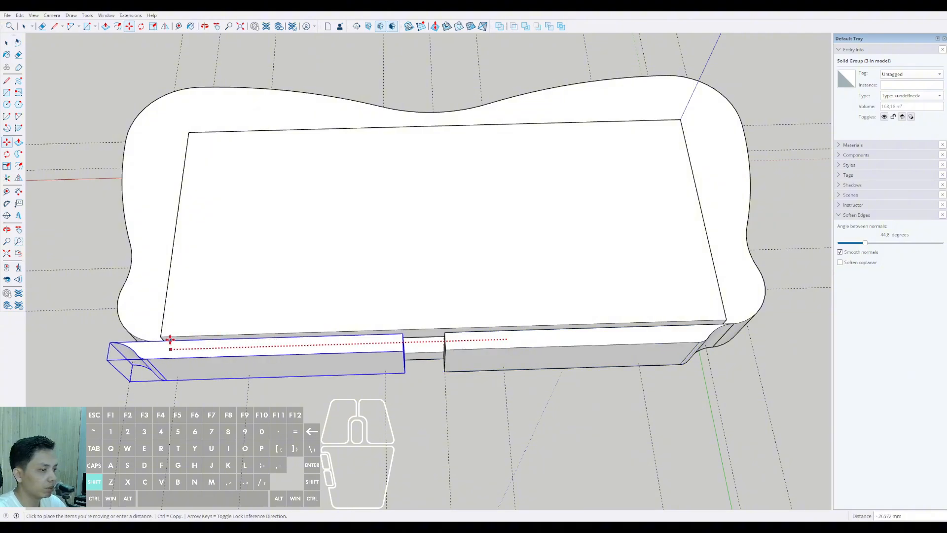
click(147, 339)
scroll(363, 349, up, 3)
click(375, 351)
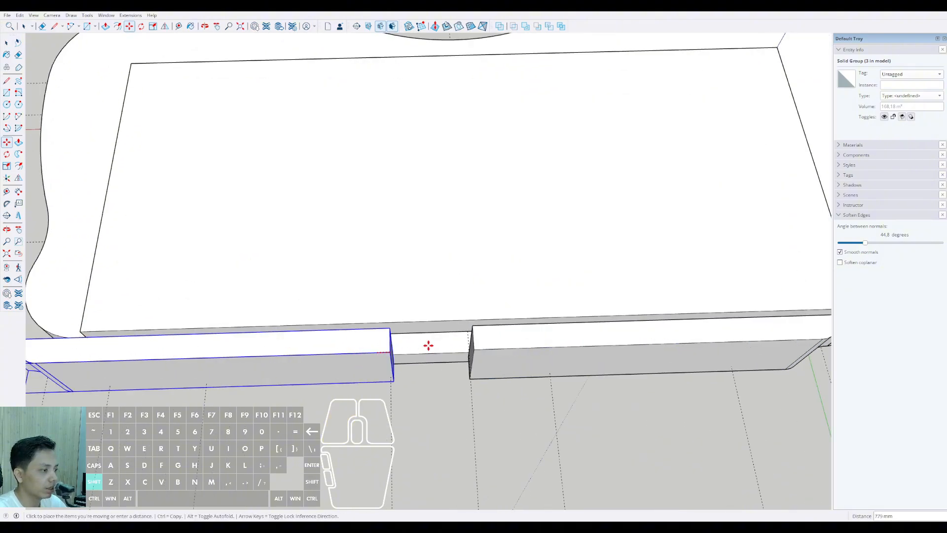
click(469, 343)
key(space)
Step: Combine the two half-wall groups into one solid with Outer Shell
scroll(472, 355, down, 5)
middle_drag(472, 355, 430, 321)
mouse_move(429, 321)
shift+middle_down()
mouse_move(560, 383)
mouse_move(414, 328)
shift+middle_up()
scroll(408, 325, up, 5)
shift+click(367, 313)
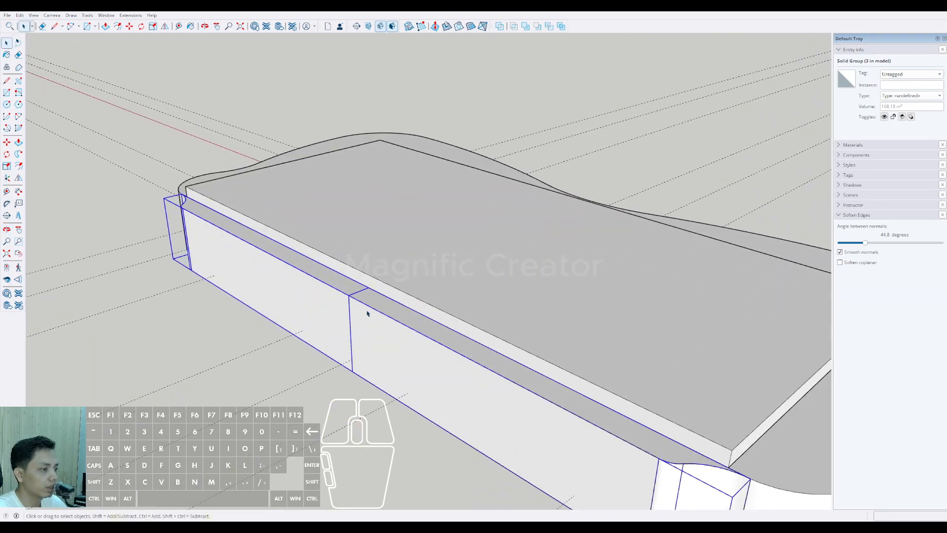
scroll(339, 312, up, 2)
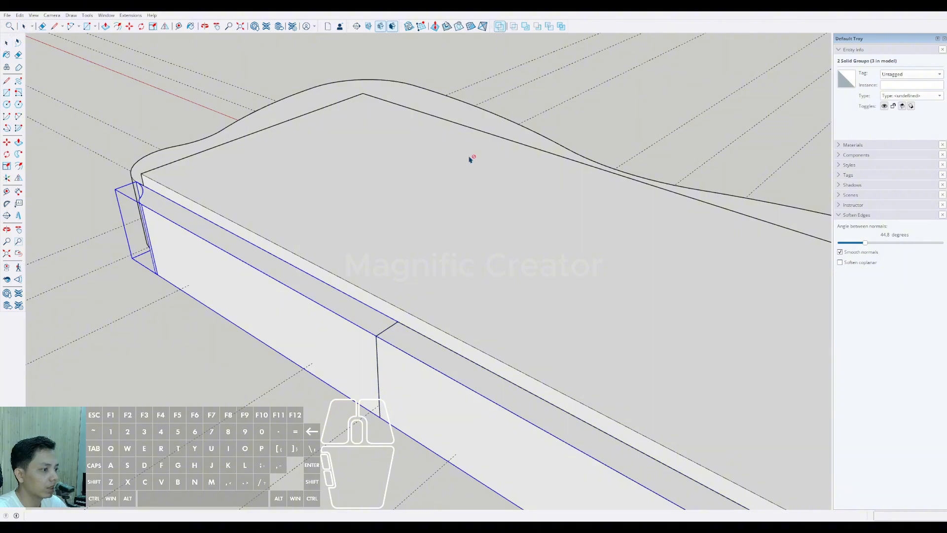
scroll(374, 343, down, 1)
key(space)
click(379, 348)
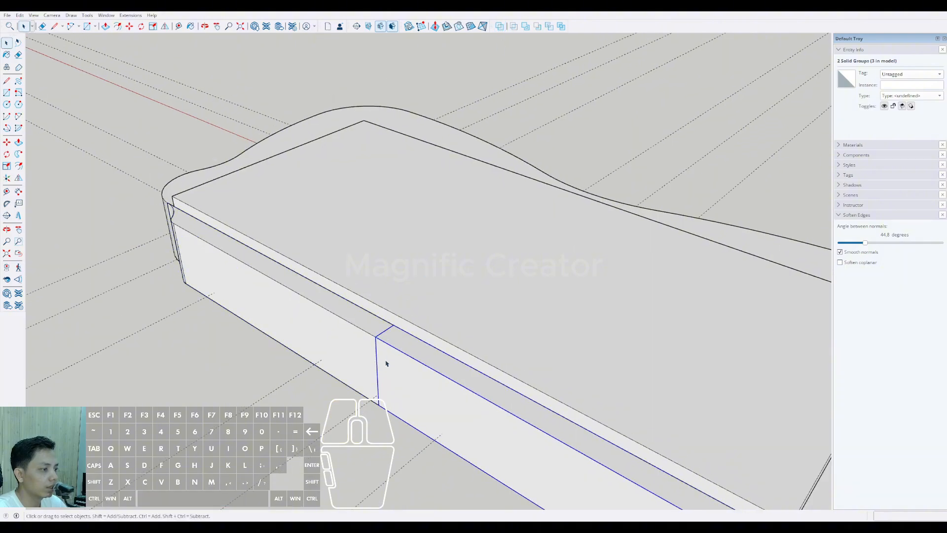
middle_drag(368, 340, 391, 365)
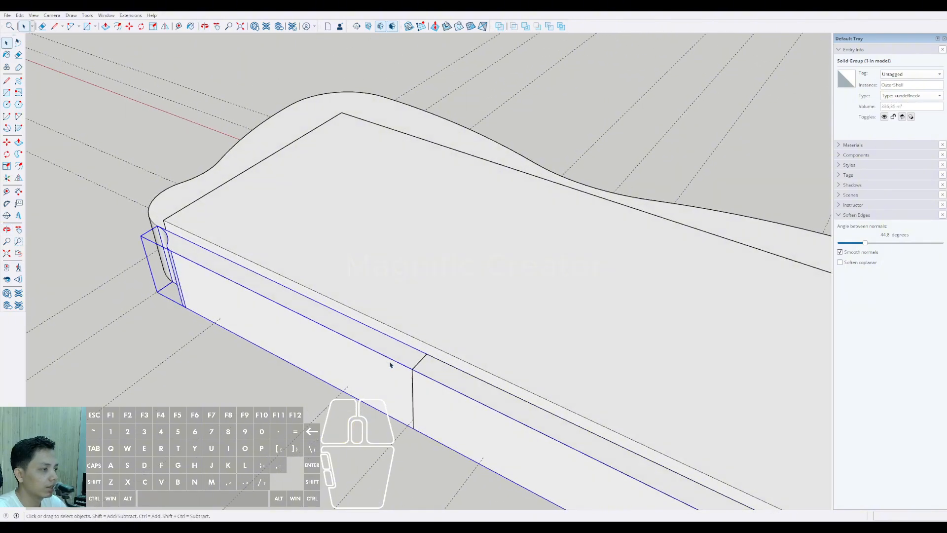
Step: Merge the leftover half-wall group into the full-length rear wall solid with Outer Shell
shift+click(430, 384)
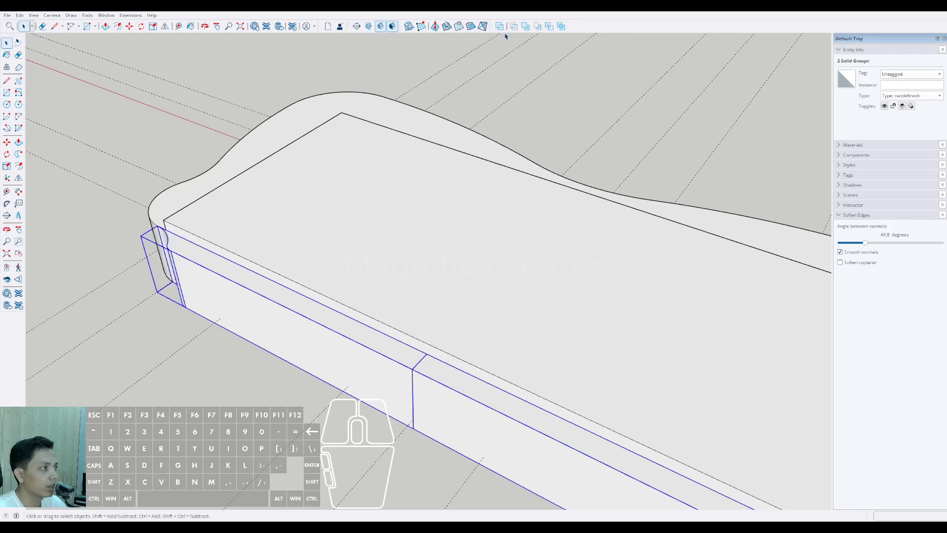
scroll(403, 381, down, 3)
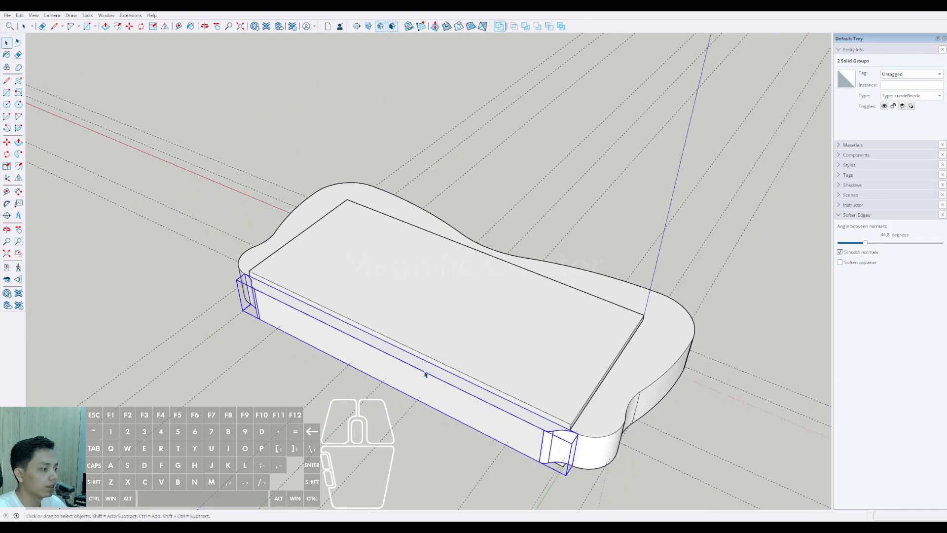
middle_drag(425, 374, 452, 147)
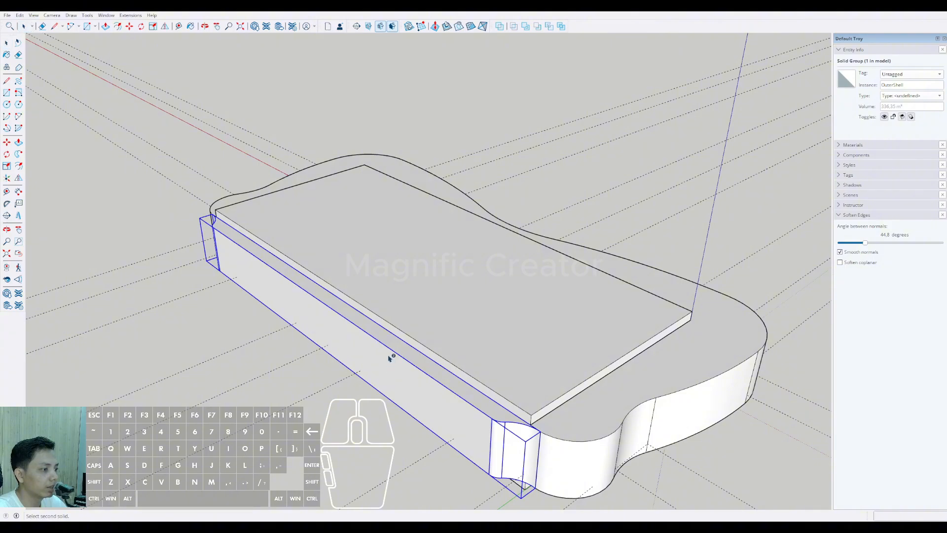
scroll(488, 333, down, 3)
Step: Combine the rear wall solid and the curved balcony volume into one solid with Outer Shell
middle_drag(488, 333, 359, 309)
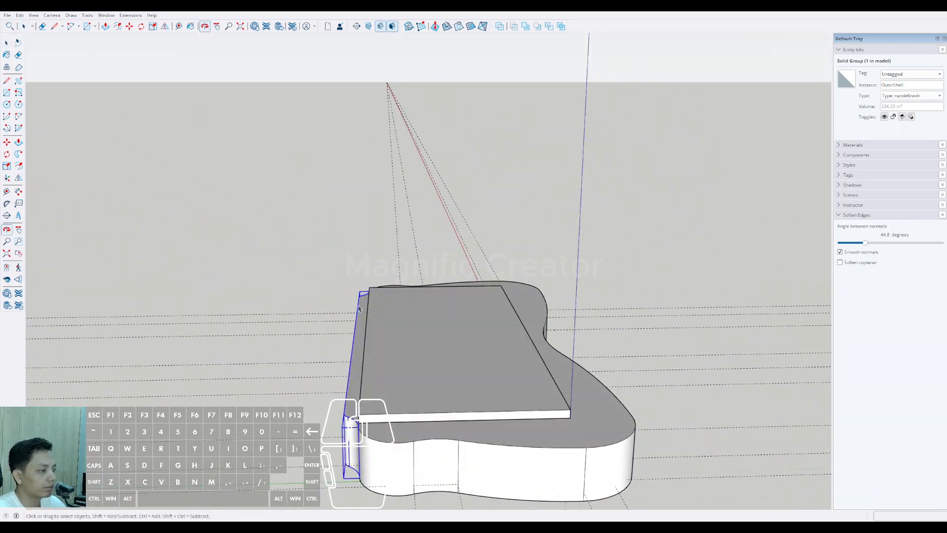
middle_drag(467, 369, 446, 362)
click(449, 413)
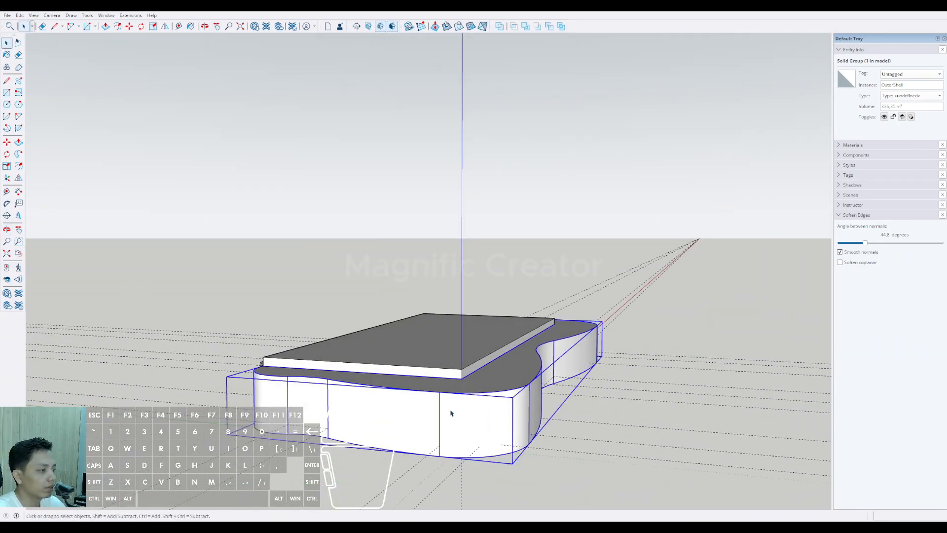
middle_drag(334, 384, 532, 401)
scroll(450, 408, up, 2)
shift+click(450, 408)
scroll(451, 408, up, 1)
middle_drag(425, 355, 393, 343)
scroll(527, 408, up, 1)
click(541, 374)
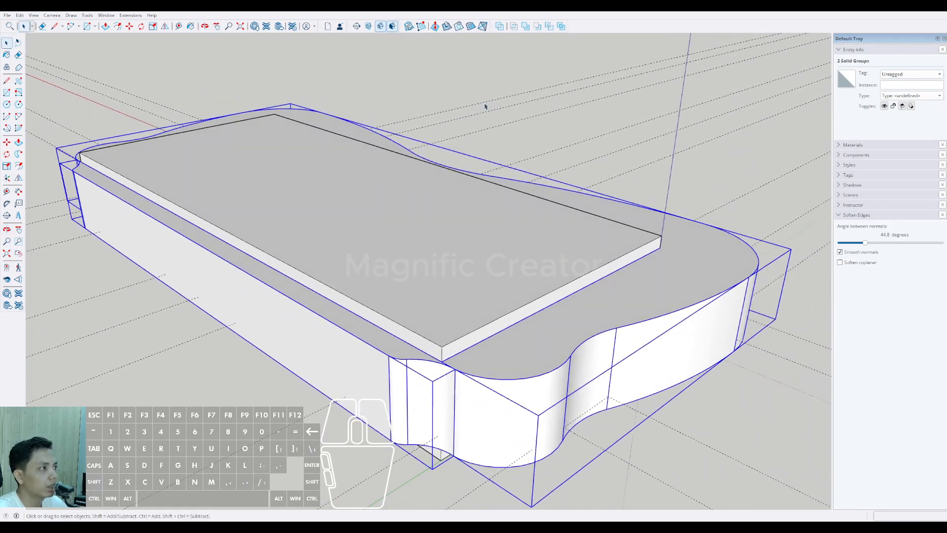
click(500, 29)
Step: Try a Subtract operation between the combined wall-and-balcony solid and the floor slab
shift+click(415, 324)
scroll(414, 324, down, 3)
click(538, 28)
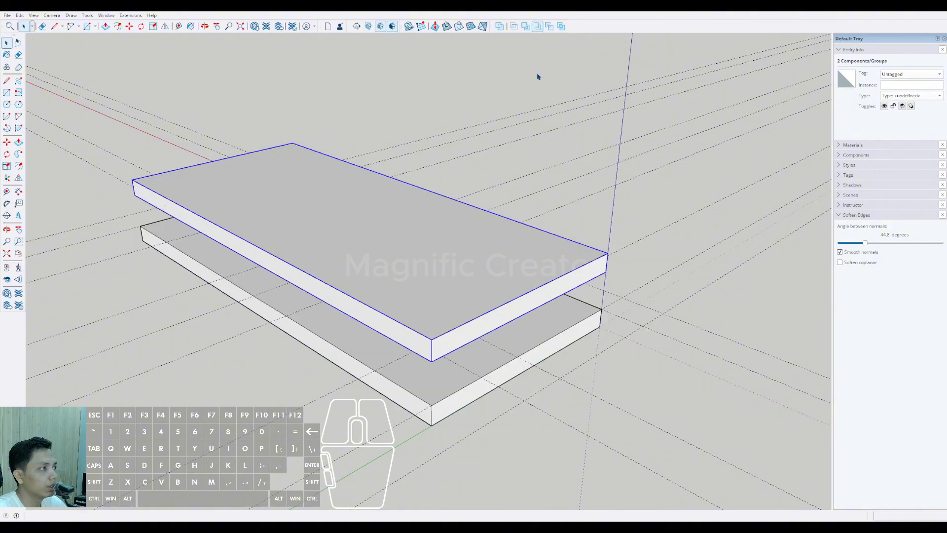
key(ctrl+z)
key(space)
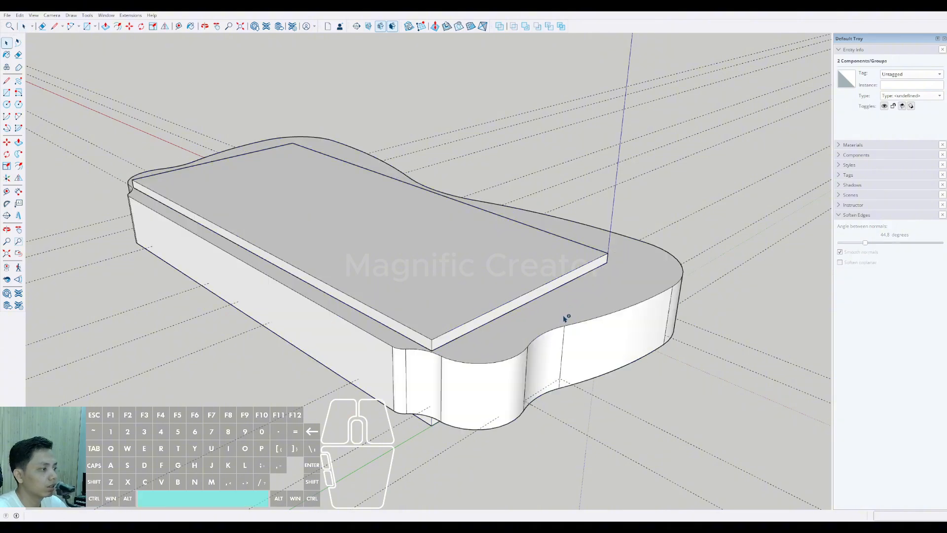
Step: Open the combined wall-and-balcony group and select all its connected geometry to check its faces and edges
click(641, 254)
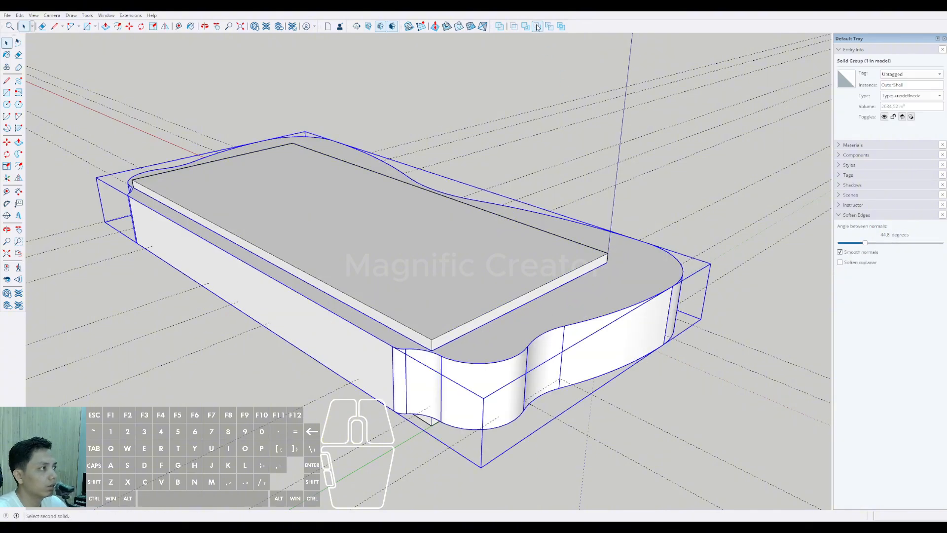
middle_drag(353, 340, 656, 313)
scroll(497, 262, down, 2)
triple_click(497, 262)
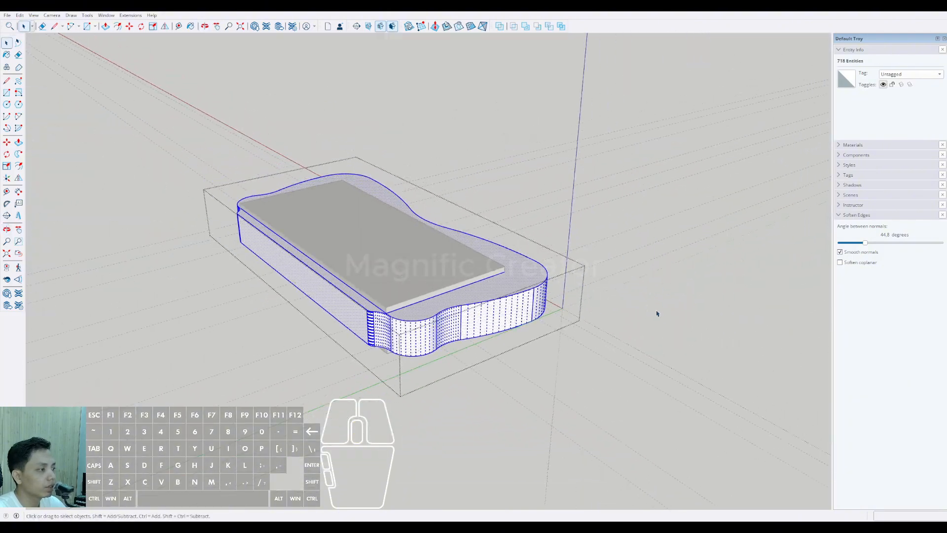
click(677, 332)
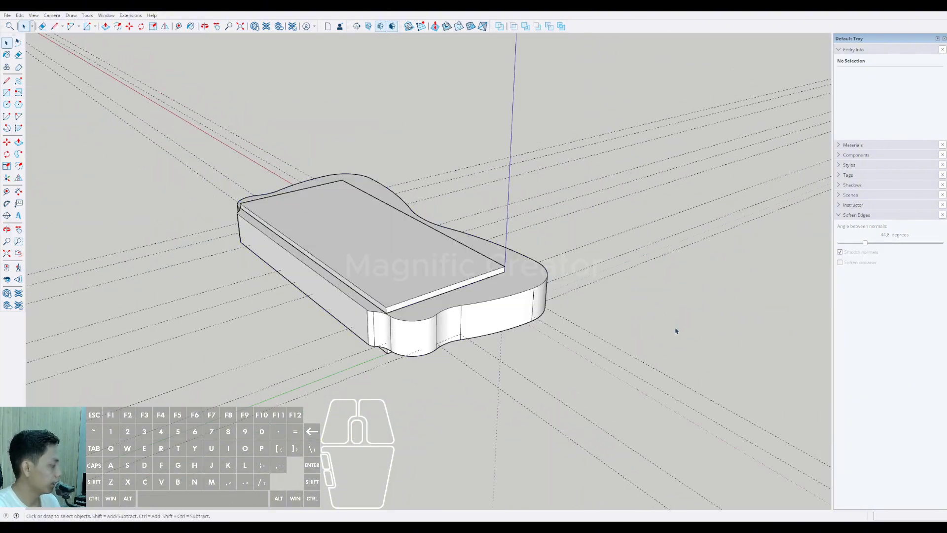
Step: Try to place a vertical guide on the rear wall, offset from the end edge of its flat face
middle_drag(383, 314, 473, 303)
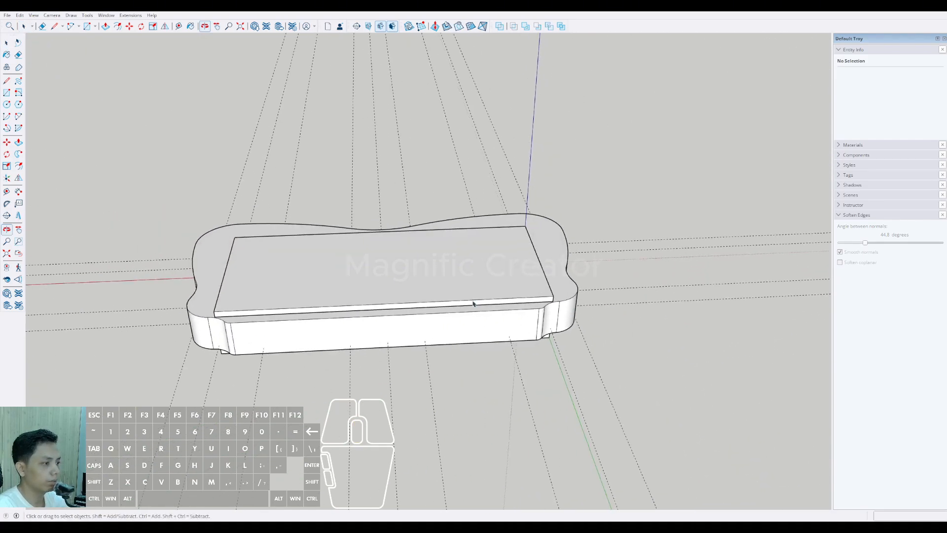
middle_drag(266, 326, 389, 388)
scroll(313, 332, up, 2)
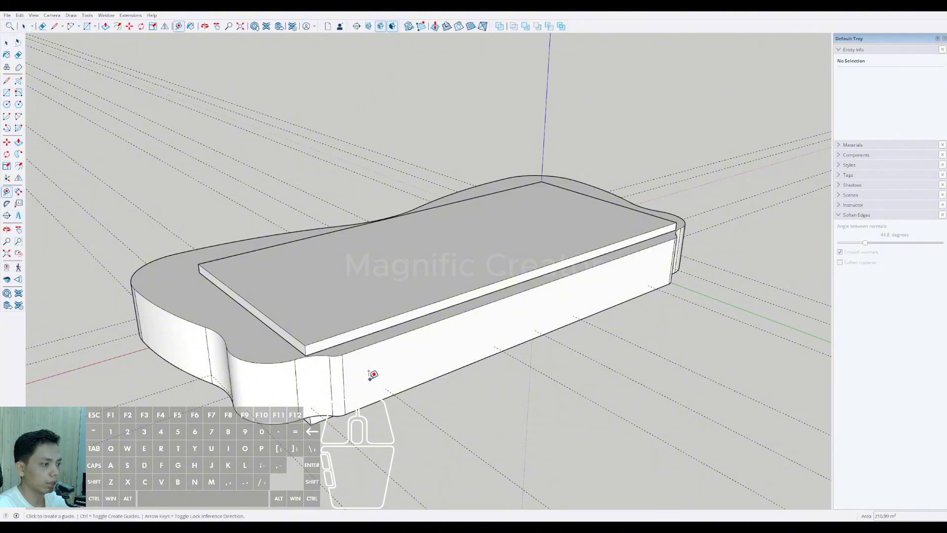
scroll(370, 378, up, 1)
click(338, 364)
shift+scroll(461, 326, down, 2)
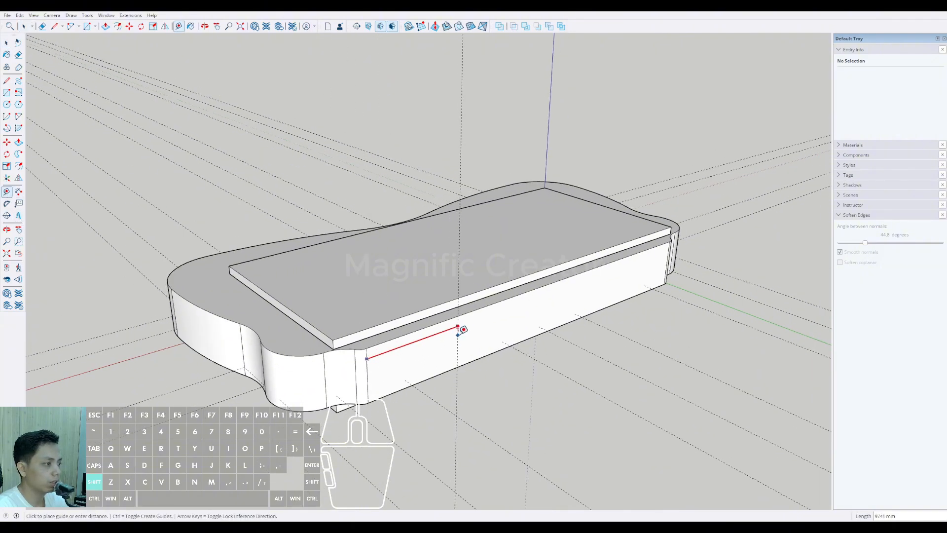
shift+middle_drag(542, 356, 410, 425)
shift+click(384, 402)
scroll(385, 390, up, 1)
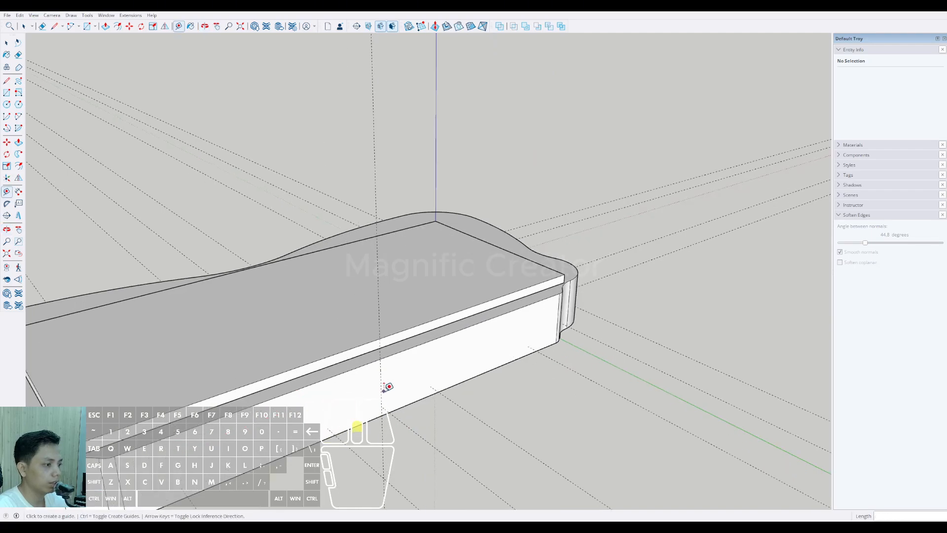
key(space)
key(e)
shift+middle_drag(334, 387, 392, 311)
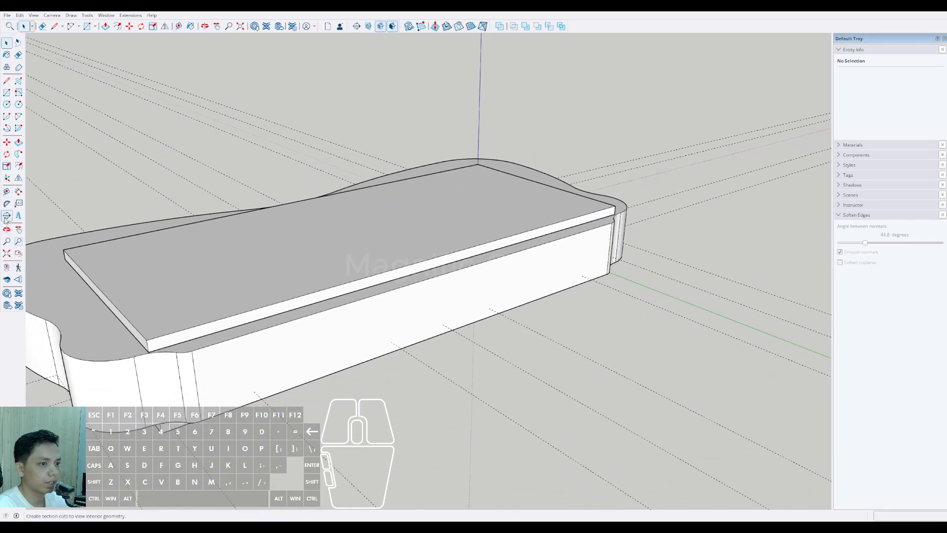
scroll(196, 362, up, 1)
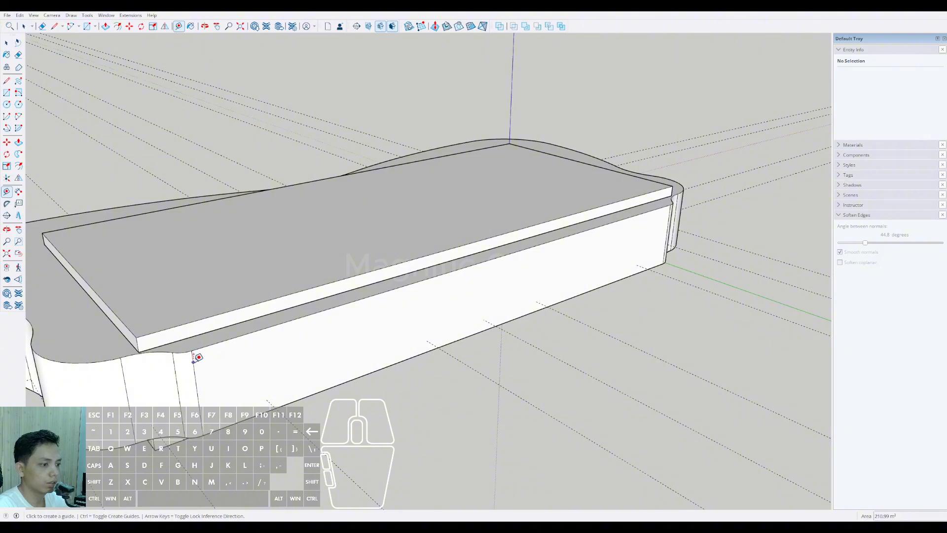
scroll(197, 362, up, 1)
click(197, 364)
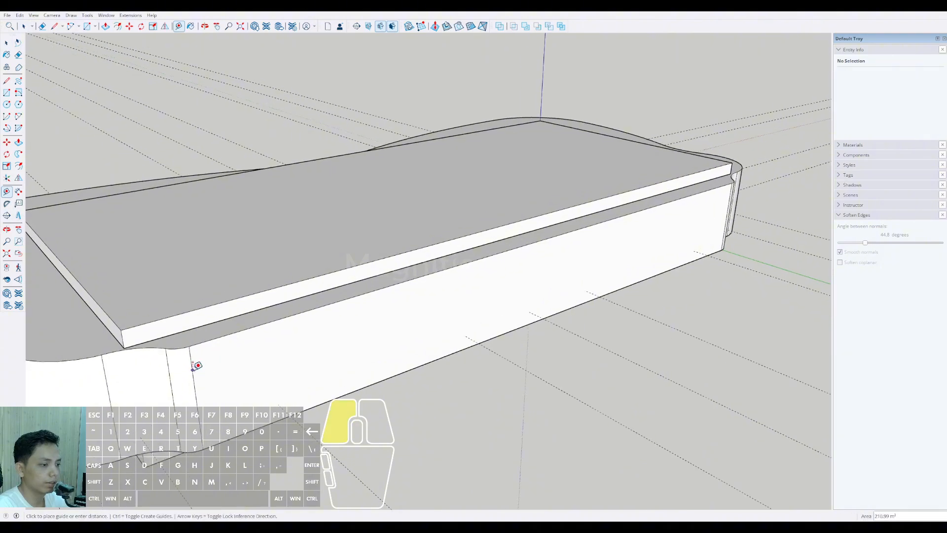
key(space)
Step: Place a vertical guide on the rear wall about 20287 mm from the flat face's end edge, in line with the central ground guide
scroll(113, 291, up, 1)
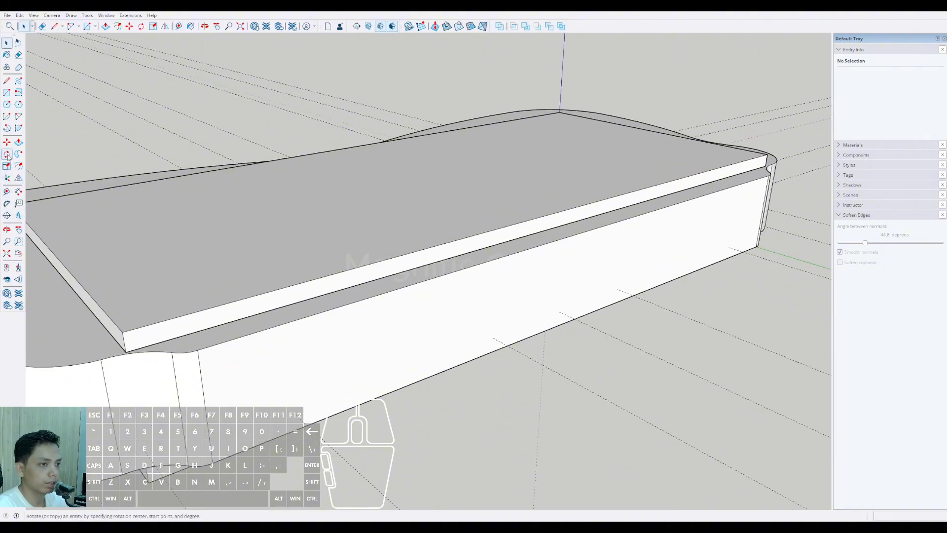
click(6, 191)
scroll(185, 359, up, 1)
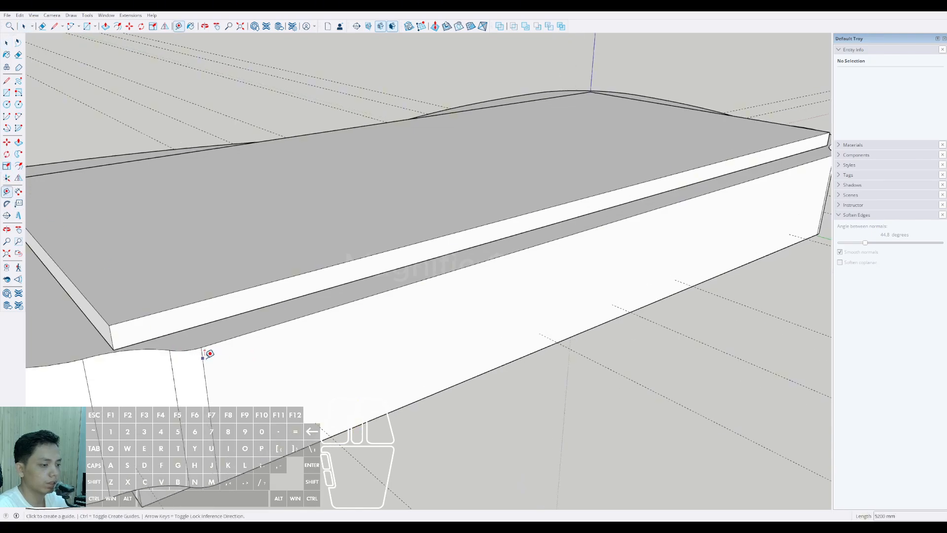
shift+scroll(368, 341, down, 1)
shift+middle_drag(368, 341, 248, 364)
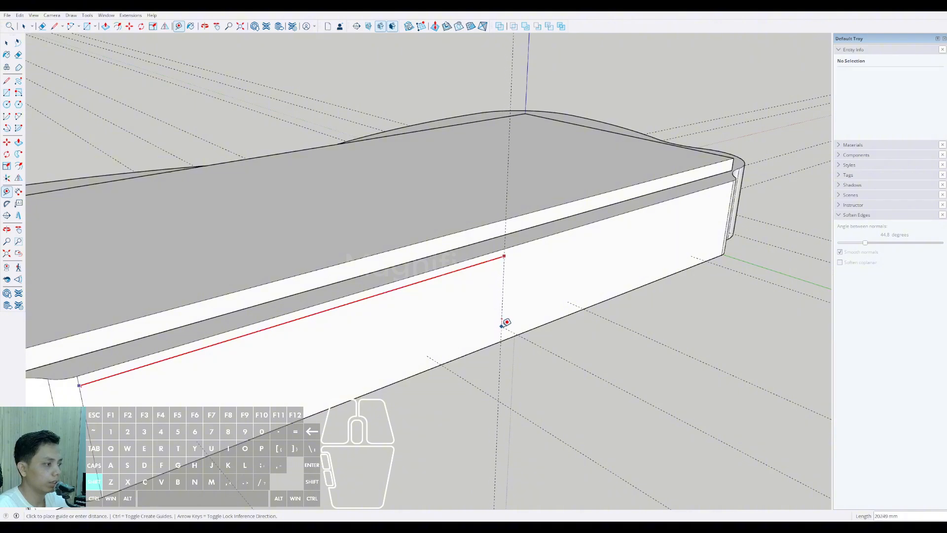
shift+click(502, 326)
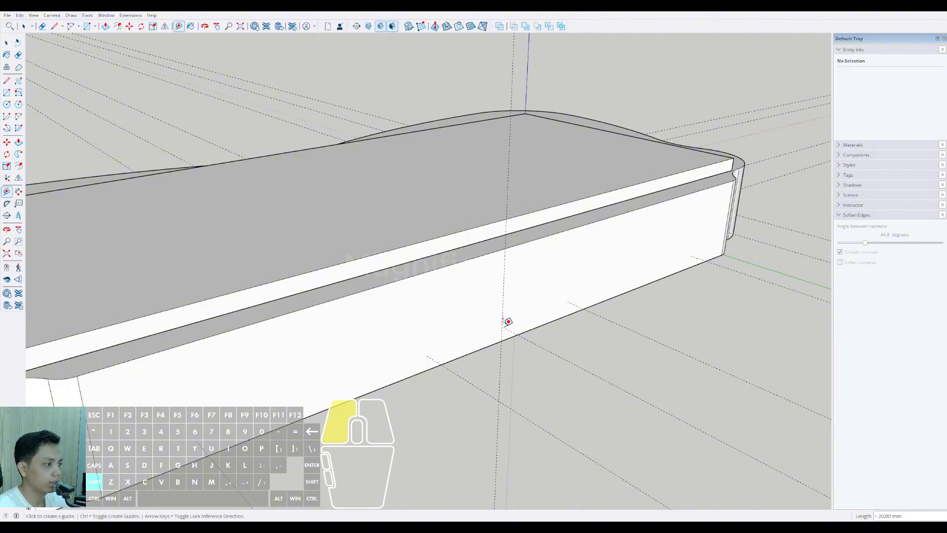
key(space)
Step: Offset a vertical guide from the rear wall's central guide, aligned with the adjacent ground guide nearer the blue axis
scroll(504, 330, down, 3)
middle_drag(504, 331, 380, 385)
scroll(417, 380, up, 6)
middle_drag(465, 364, 317, 340)
scroll(420, 325, down, 10)
scroll(372, 317, up, 2)
scroll(231, 265, up, 5)
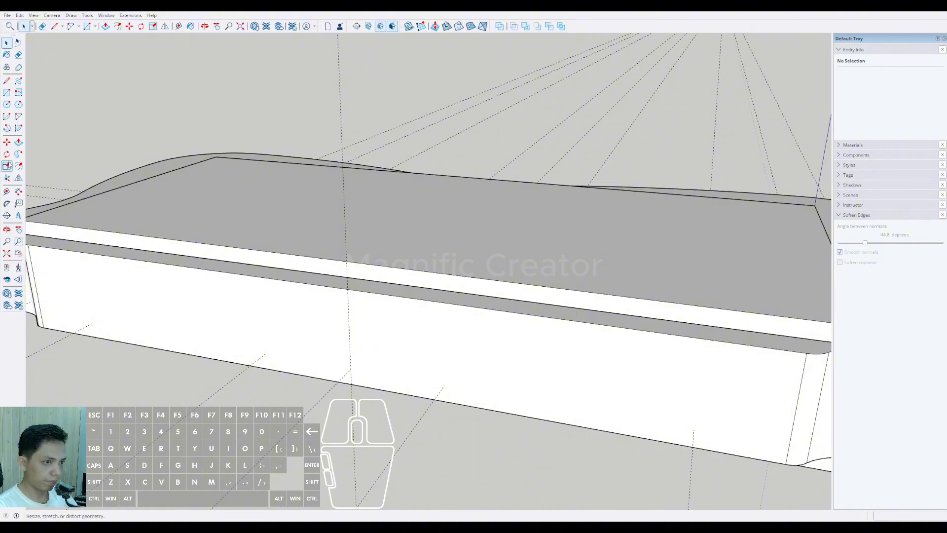
click(345, 317)
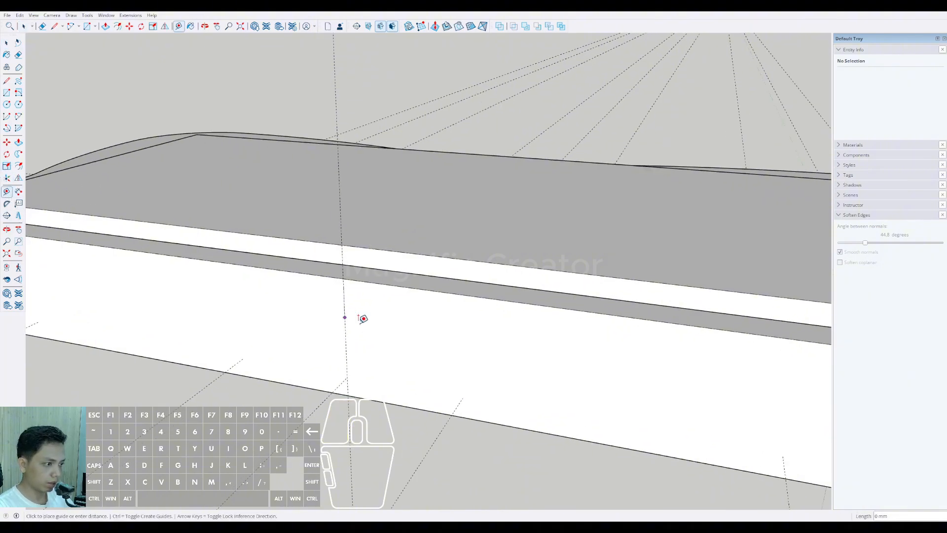
key(shift)
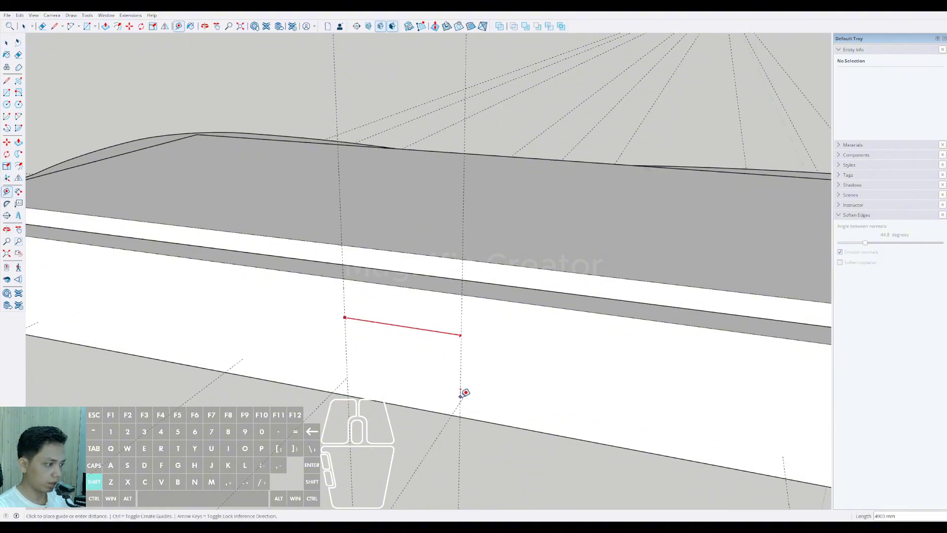
click(463, 394)
Step: Place a matching vertical guide 5000 mm to the other side of the central guide, aligned with its ground guide
middle_drag(463, 395, 533, 327)
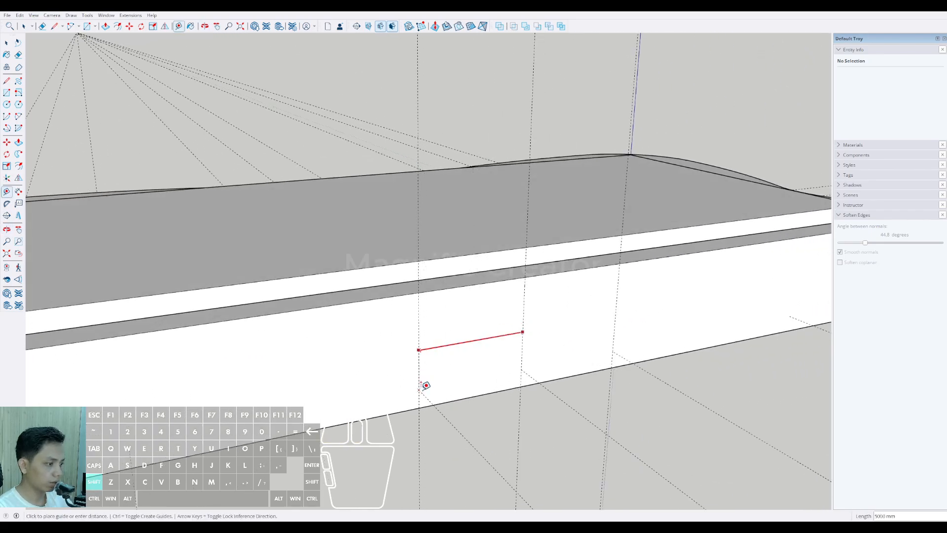
scroll(414, 386, down, 5)
middle_drag(414, 385, 429, 292)
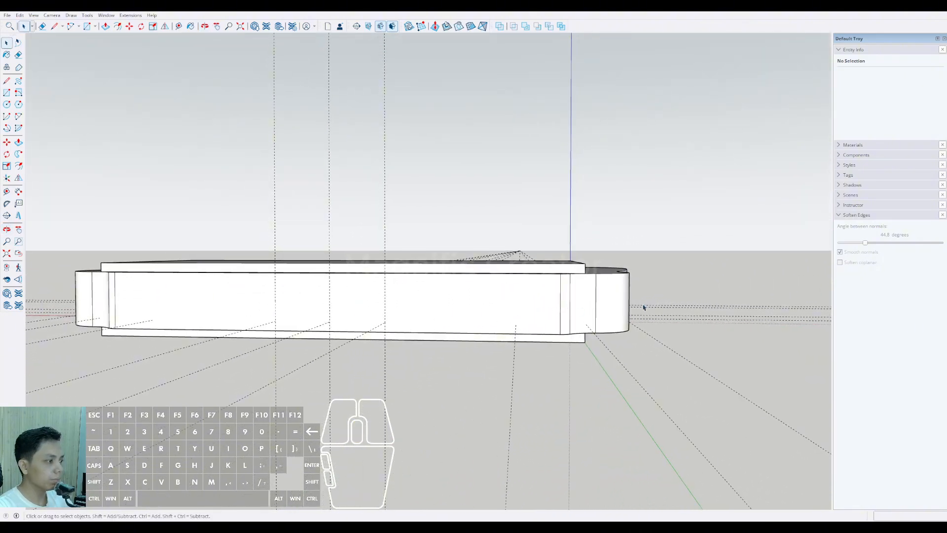
Step: Offset another vertical guide about 23449 mm from the wall guide nearest the blue axis, out at the curved balcony's outer end
middle_drag(643, 307, 504, 366)
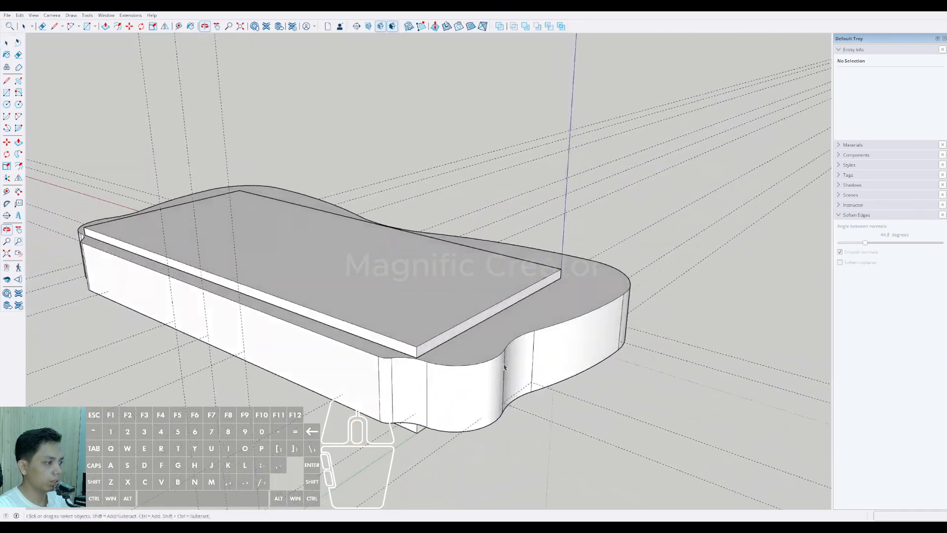
middle_drag(571, 313, 352, 306)
middle_drag(585, 296, 493, 267)
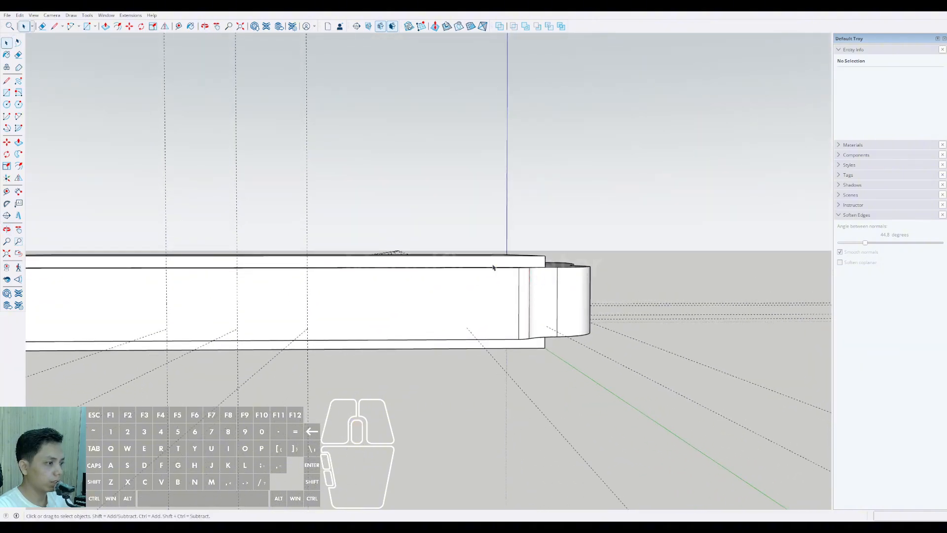
middle_drag(379, 310, 262, 317)
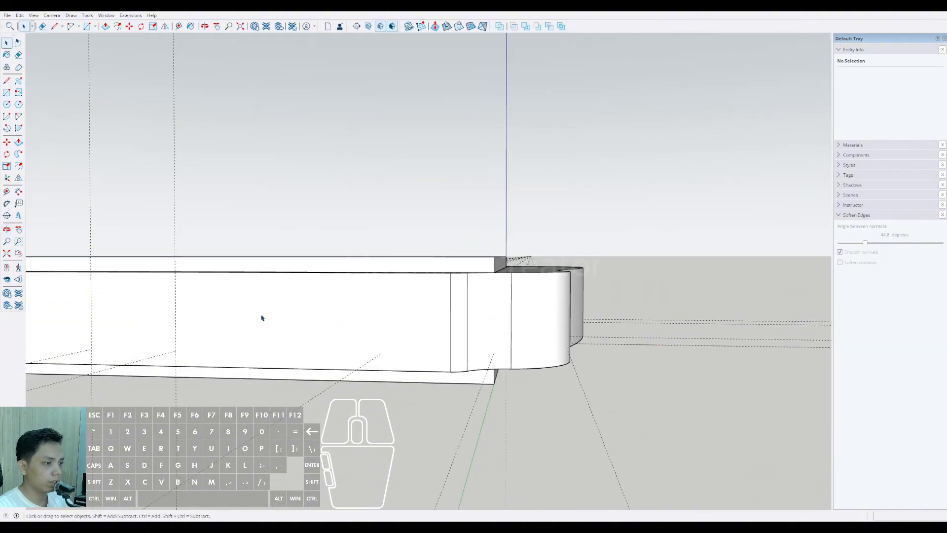
click(6, 193)
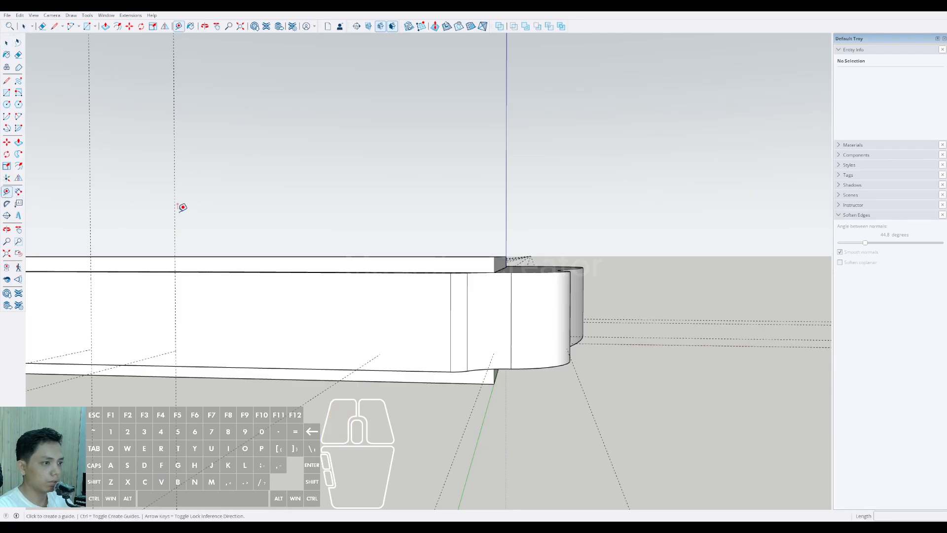
click(175, 212)
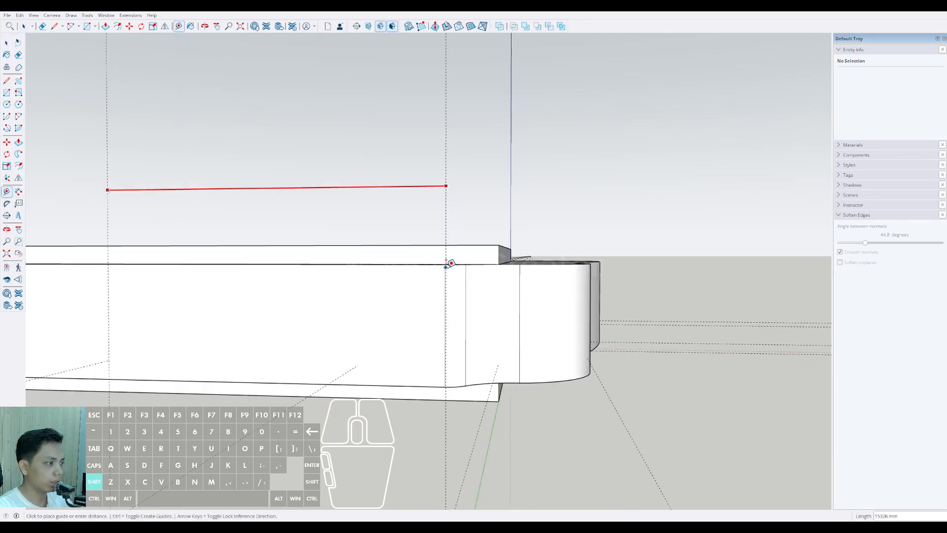
middle_drag(448, 264, 411, 353)
shift+scroll(406, 356, down, 1)
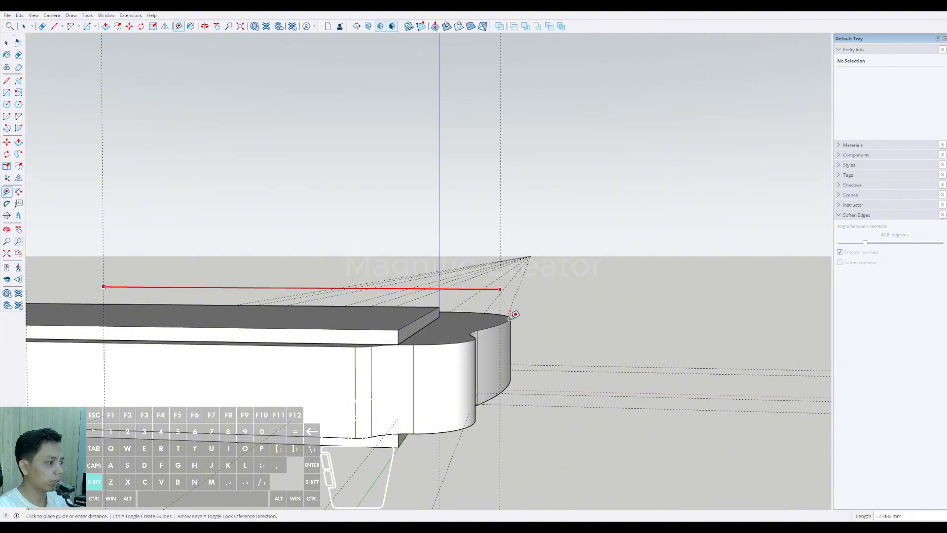
click(516, 311)
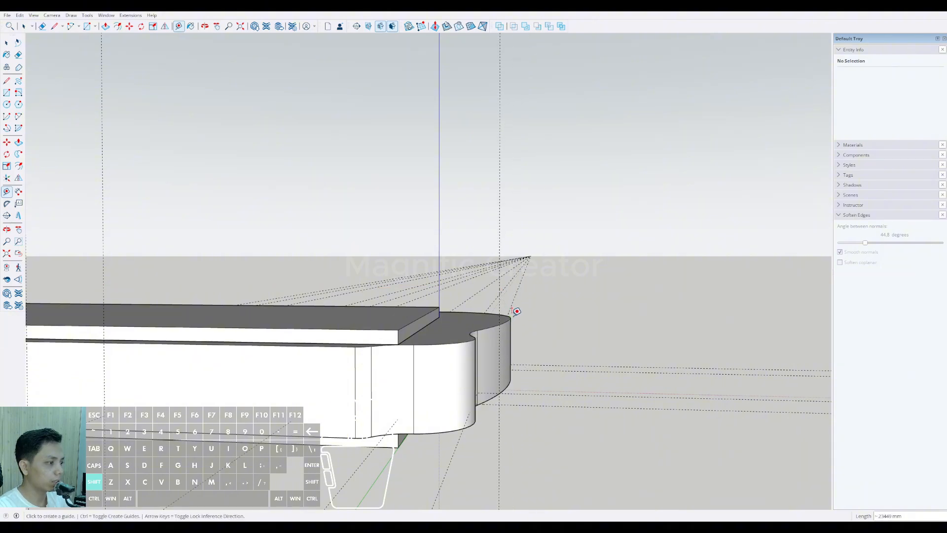
middle_drag(516, 312, 511, 367)
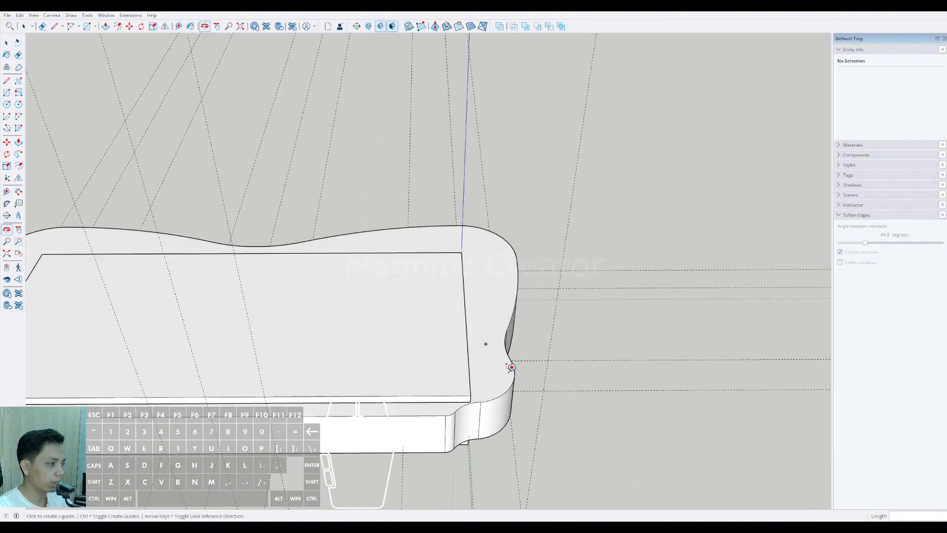
Step: Place horizontal guides along the rear wall's bottom and top edges, 5200 mm apart
middle_drag(358, 441, 319, 345)
click(305, 352)
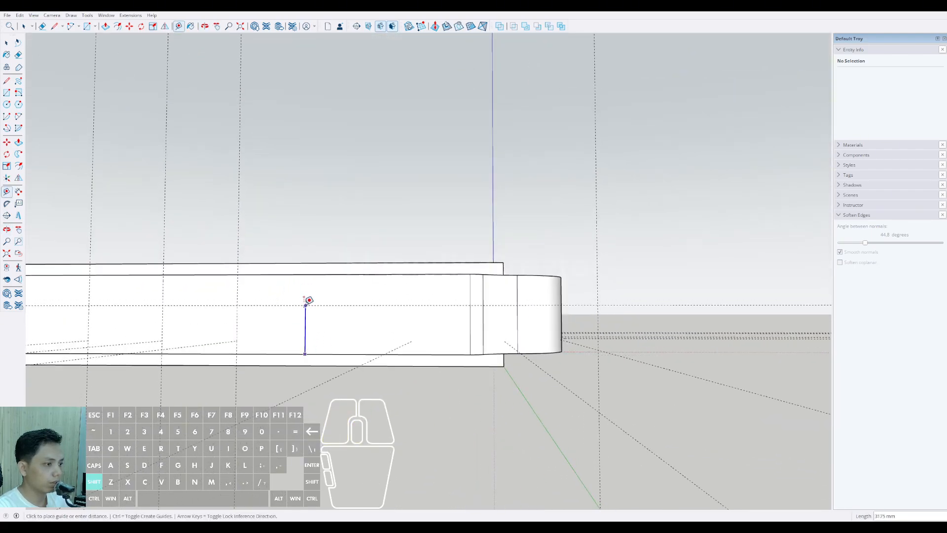
click(310, 274)
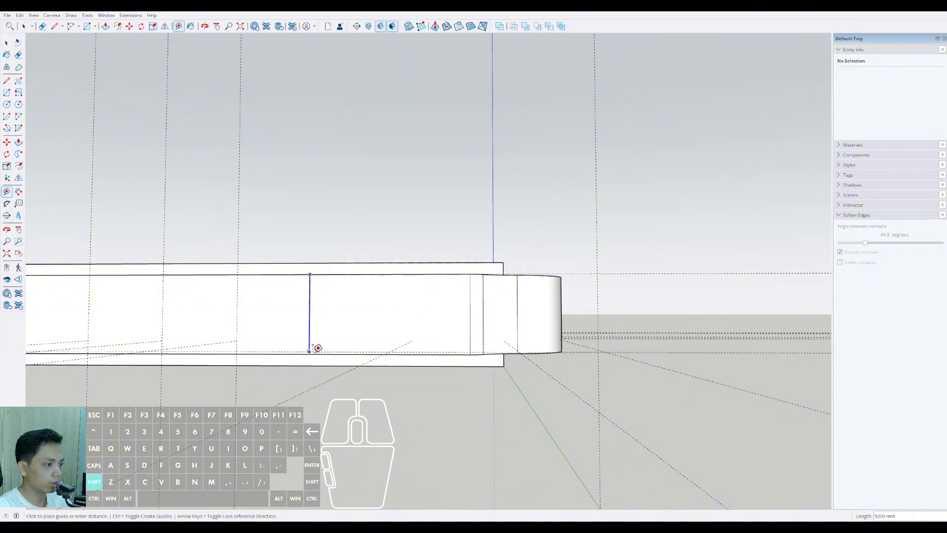
mouse_move(315, 349)
middle_down()
mouse_move(345, 394)
mouse_move(302, 356)
middle_up()
middle_drag(328, 312, 349, 297)
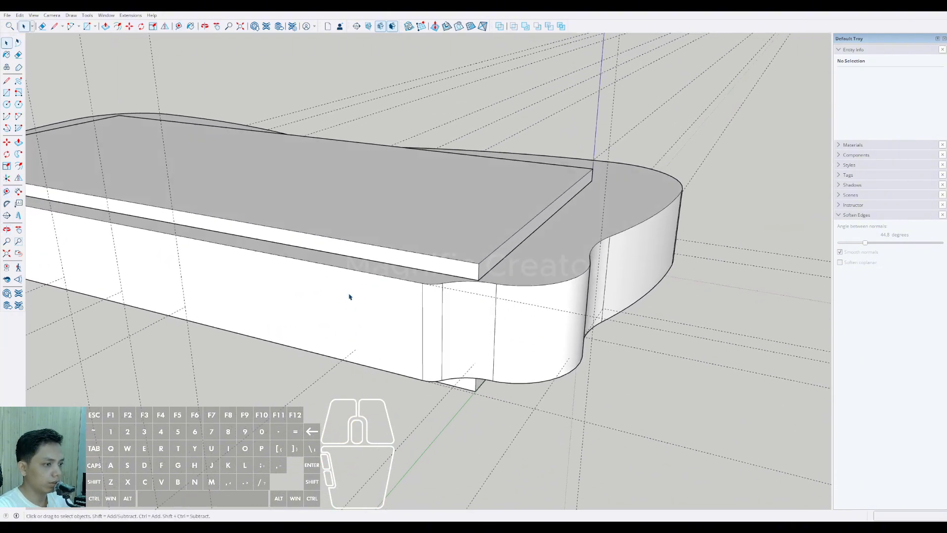
Step: Draw a rectangle about 23449 by 5200 mm between the outermost vertical guide and the wall guide nearest the blue axis, and group it
click(585, 422)
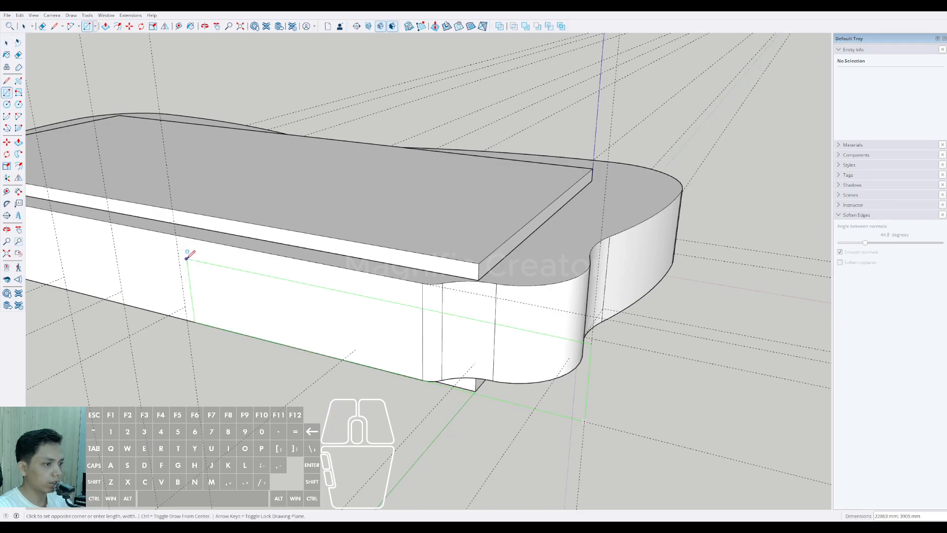
click(176, 236)
key(space)
scroll(418, 358, down, 1)
mouse_move(446, 338)
middle_down()
mouse_move(418, 358)
mouse_move(450, 310)
mouse_move(616, 339)
mouse_move(520, 334)
middle_up()
click(434, 344)
Step: Scale the grouped rectangle outward past the outermost vertical guide to about 28400 mm wide
key(s)
drag(510, 318, 591, 326)
key(space)
middle_drag(591, 326, 479, 318)
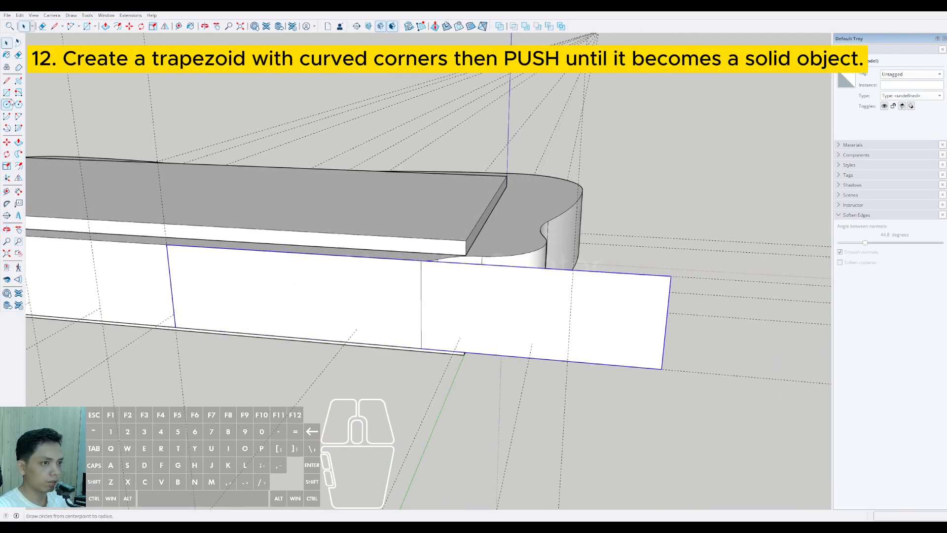
click(670, 284)
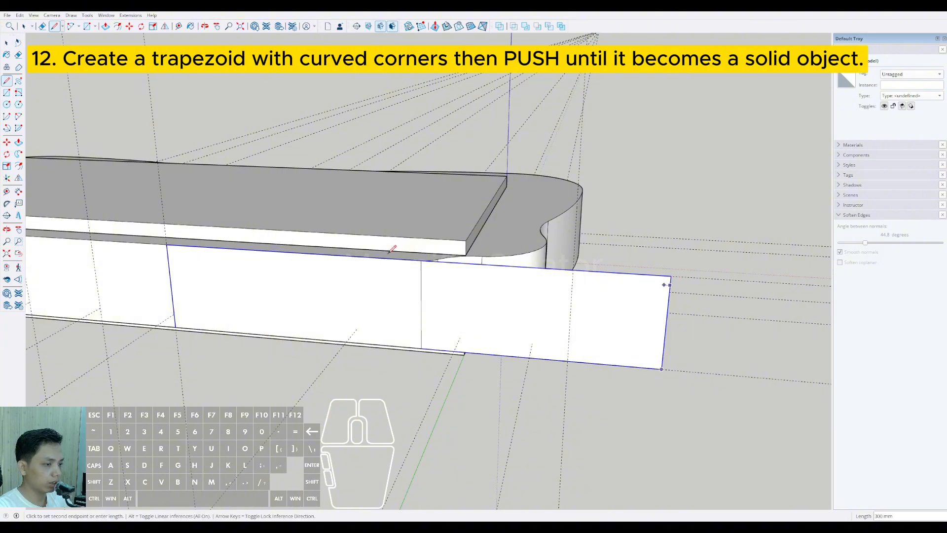
click(169, 268)
key(space)
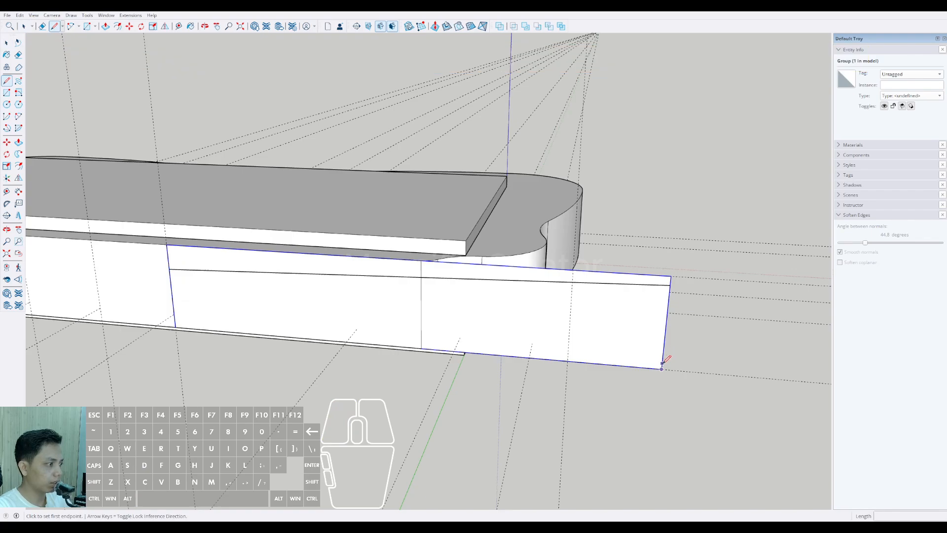
middle_drag(663, 362, 572, 297)
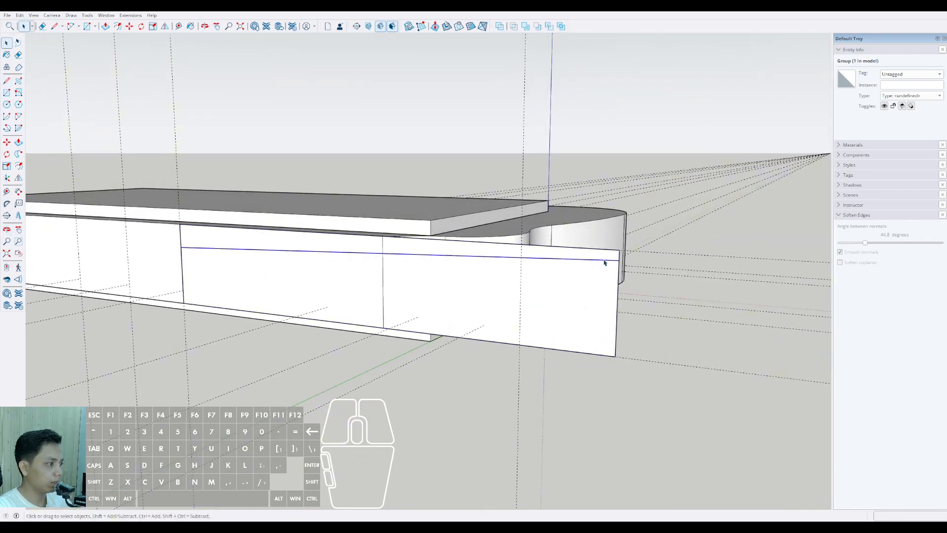
key(e)
Step: Draw two converging lines about 28400 mm long from the rectangle's outer corners to its inner edge, joined by a short vertical line
click(619, 250)
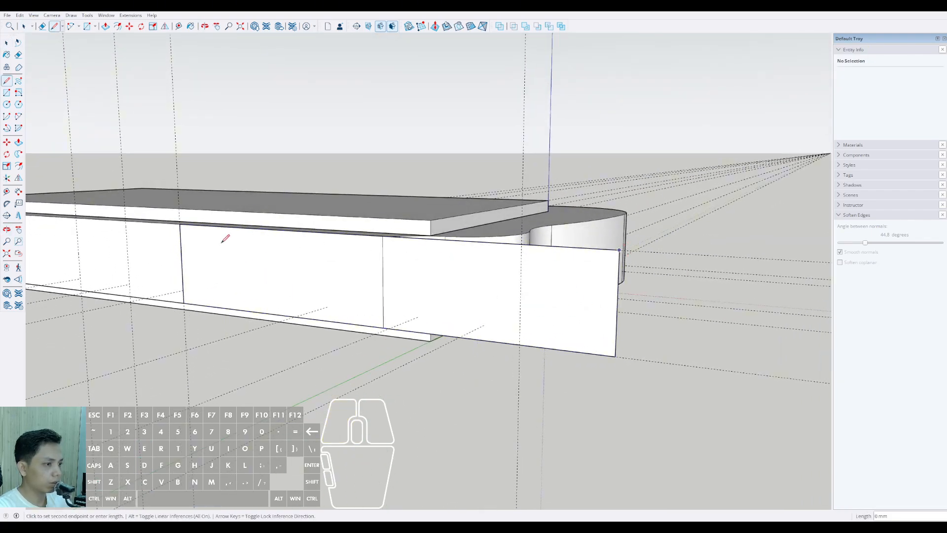
click(181, 244)
click(615, 356)
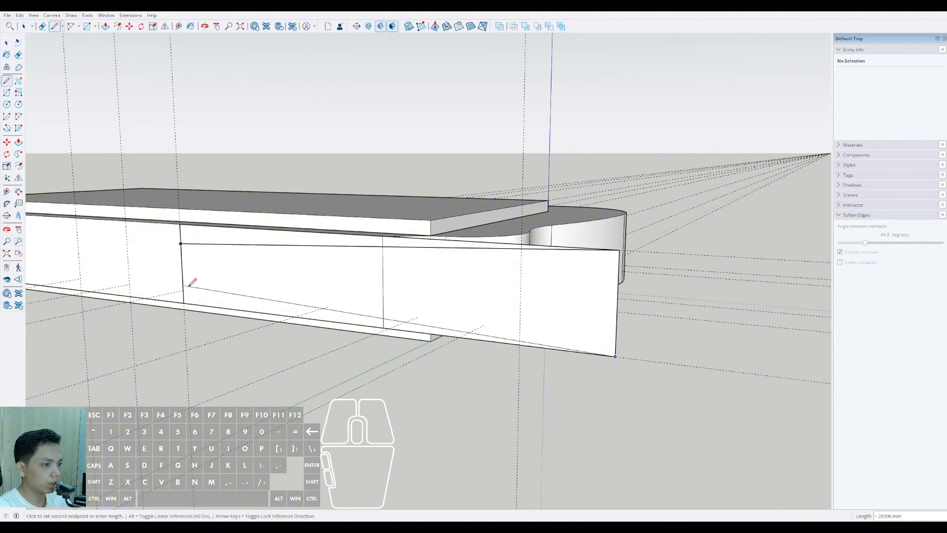
click(183, 286)
key(space)
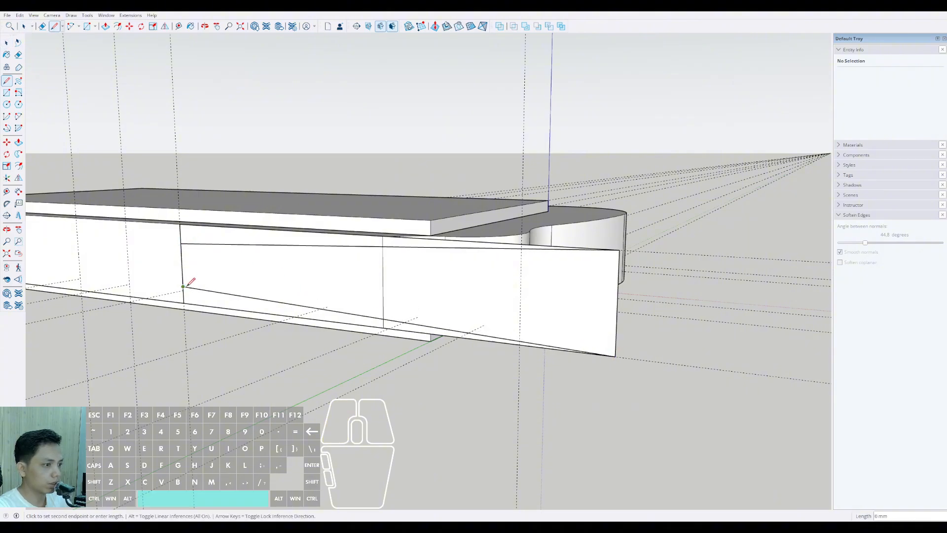
middle_drag(184, 286, 225, 251)
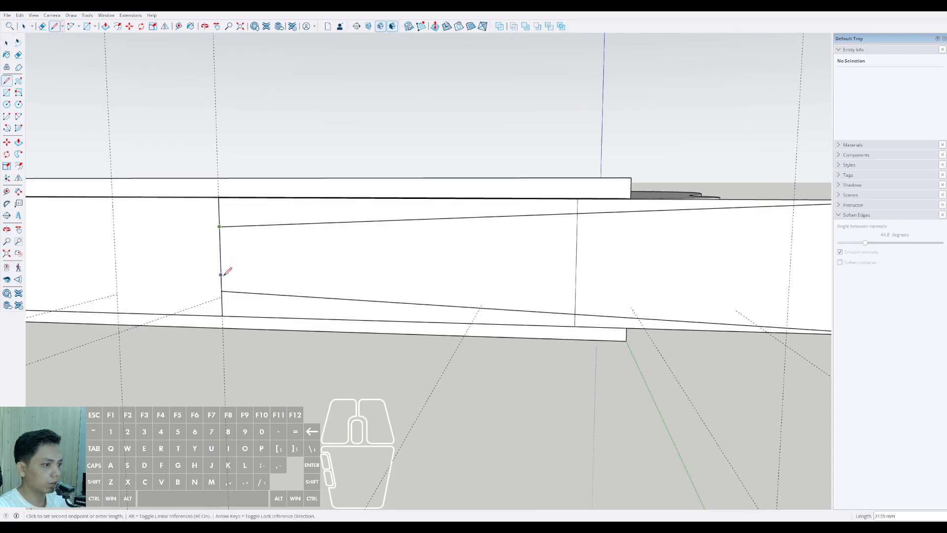
click(221, 290)
Step: Round both corners at the trapezoid's narrow end with tangent arcs and remove the leftover corner lines
key(a)
click(221, 291)
scroll(222, 291, up, 2)
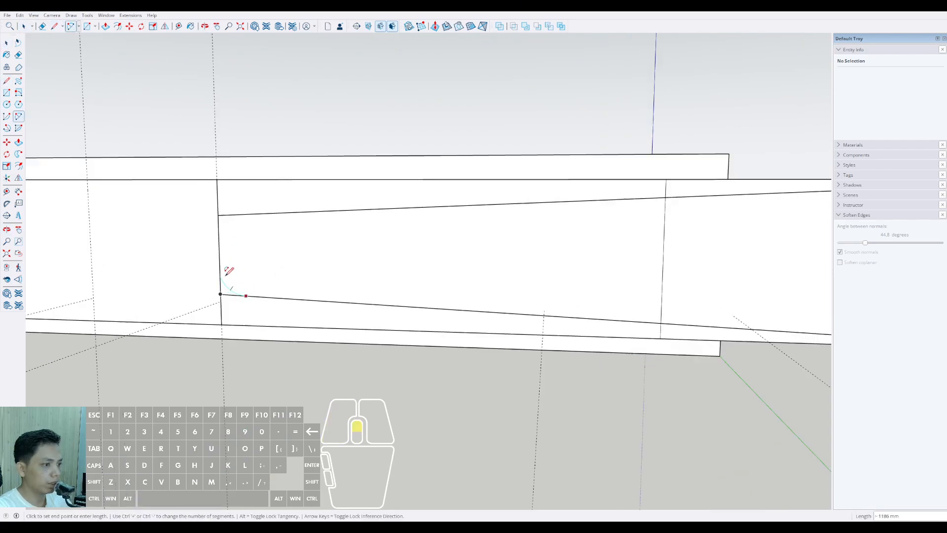
click(222, 264)
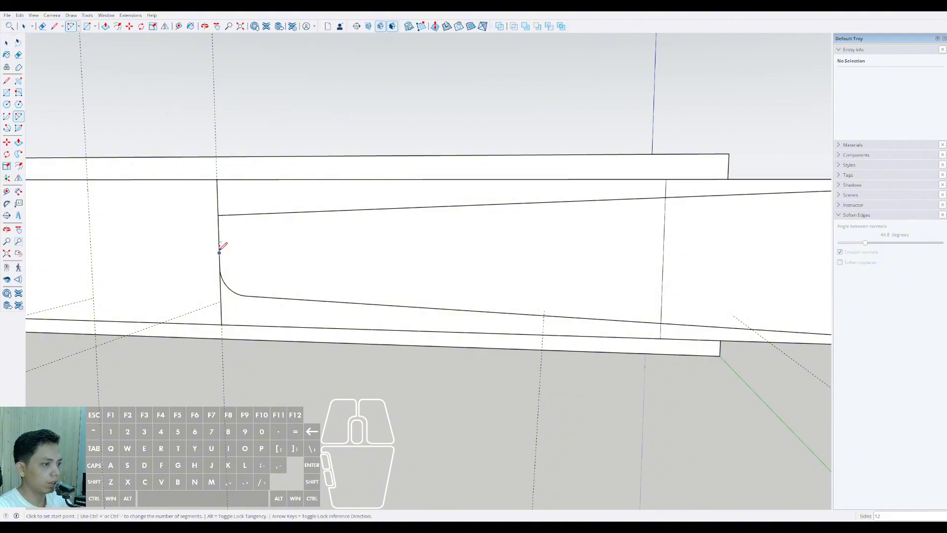
click(219, 252)
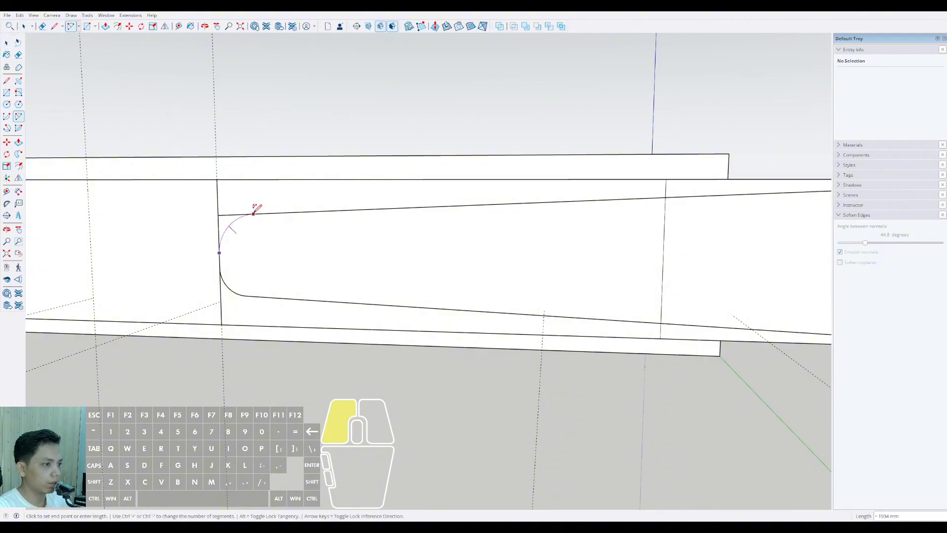
double_click(254, 213)
key(space)
scroll(252, 213, down, 2)
scroll(237, 219, up, 2)
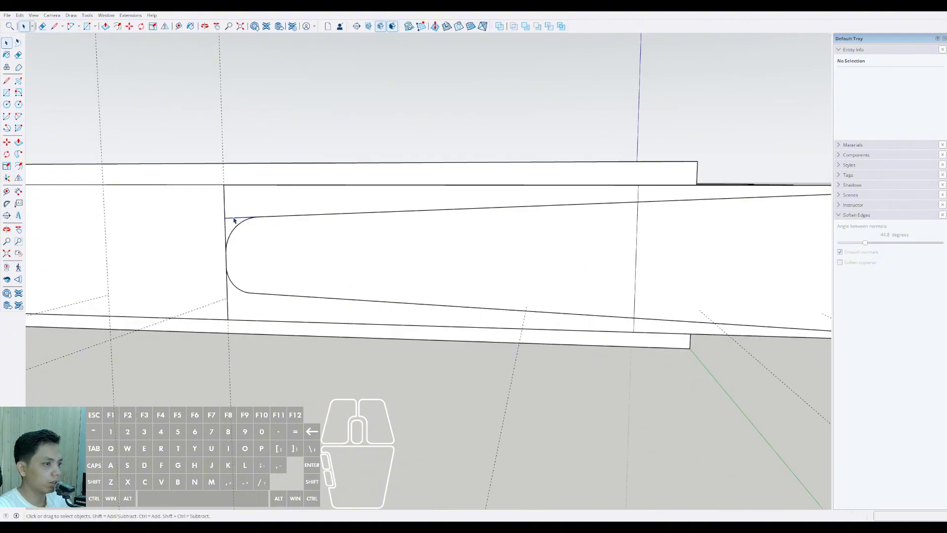
shift+click(237, 224)
Step: Close the tapered outline's wide end with a vertical line between the two outer corners
scroll(235, 252, down, 4)
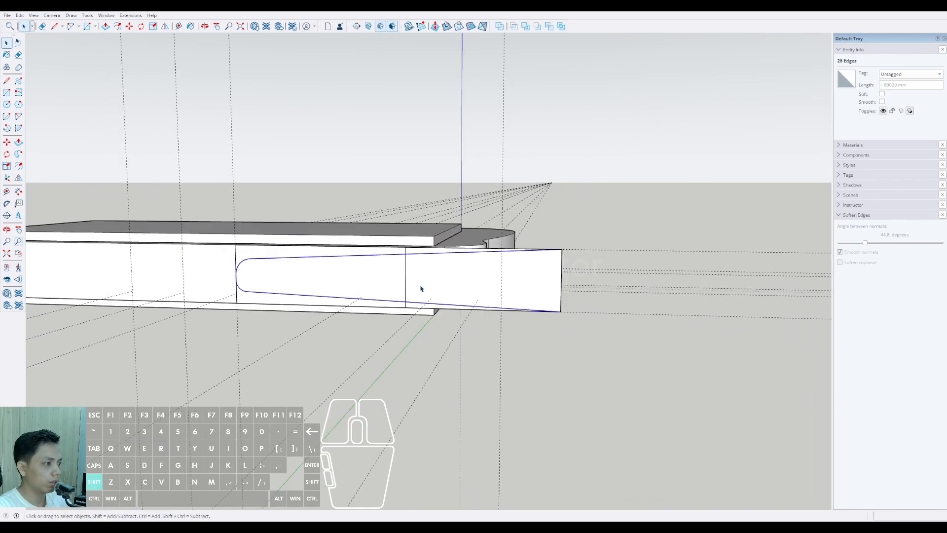
shift+middle_drag(420, 287, 525, 295)
middle_drag(525, 295, 463, 320)
scroll(511, 309, up, 2)
key(l)
click(495, 363)
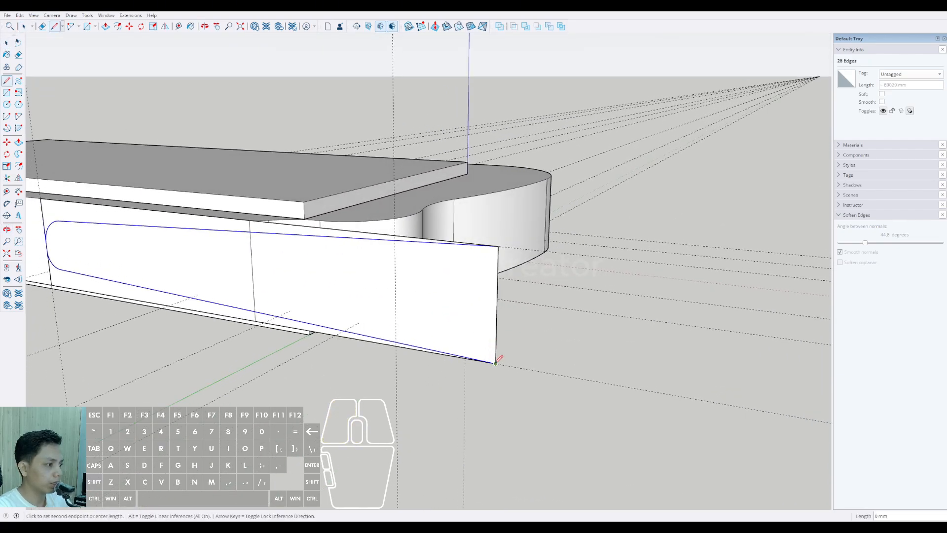
scroll(502, 244, up, 1)
key(space)
scroll(407, 274, down, 4)
Step: Delete the leftover construction rectangle around the tapered profile on the rear wall
click(326, 283)
middle_drag(385, 281, 299, 278)
scroll(295, 265, up, 3)
key(x)
scroll(292, 263, down, 2)
scroll(301, 280, up, 5)
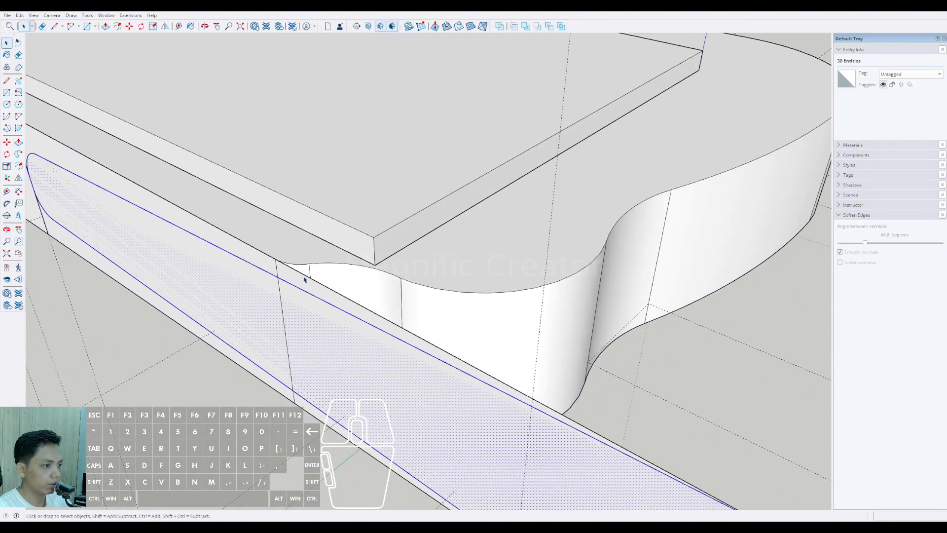
click(305, 279)
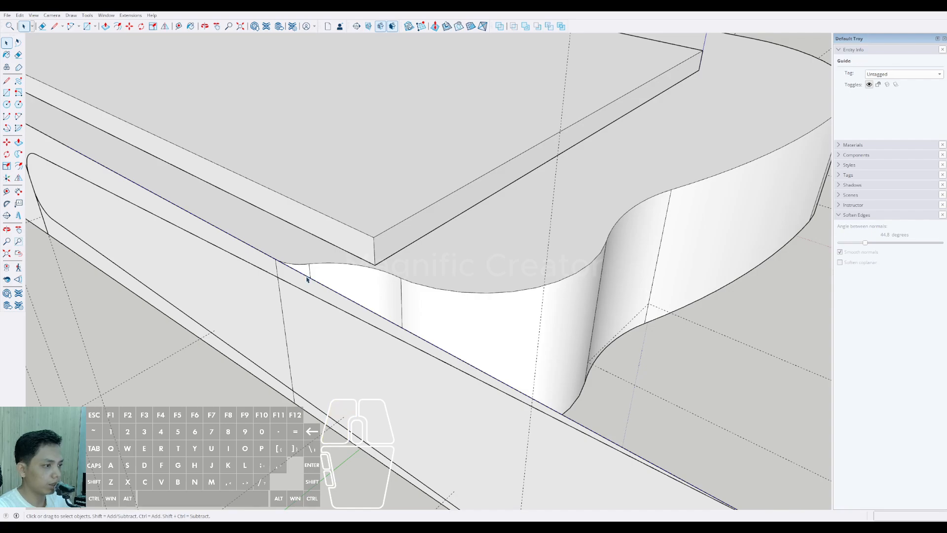
key(Delete)
scroll(302, 284, down, 6)
Step: Remove the stray edge at the tapered profile's rounded end
double_click(323, 315)
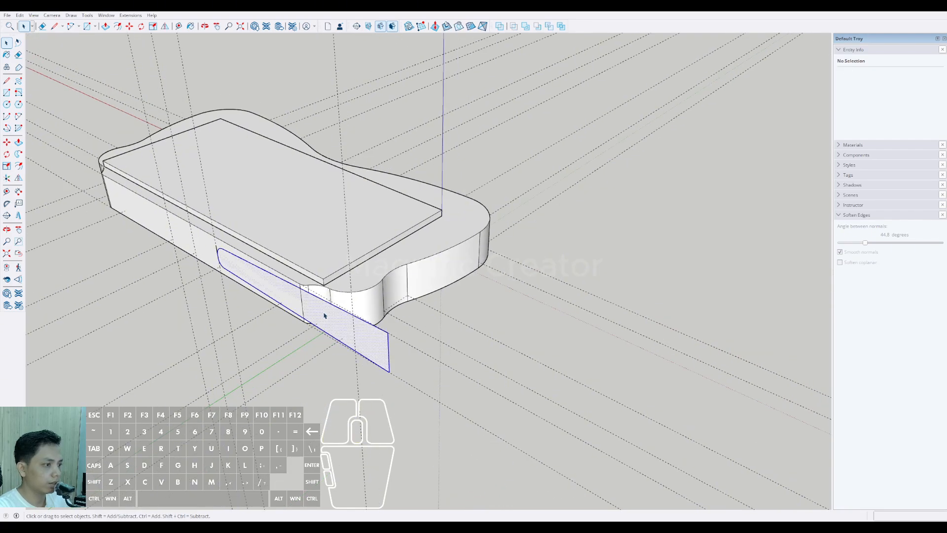
scroll(319, 315, up, 2)
scroll(318, 315, up, 2)
middle_drag(319, 315, 395, 318)
scroll(245, 304, down, 2)
middle_drag(245, 302, 301, 272)
scroll(172, 235, up, 4)
scroll(172, 235, up, 2)
click(170, 226)
key(shift+e)
scroll(173, 228, down, 7)
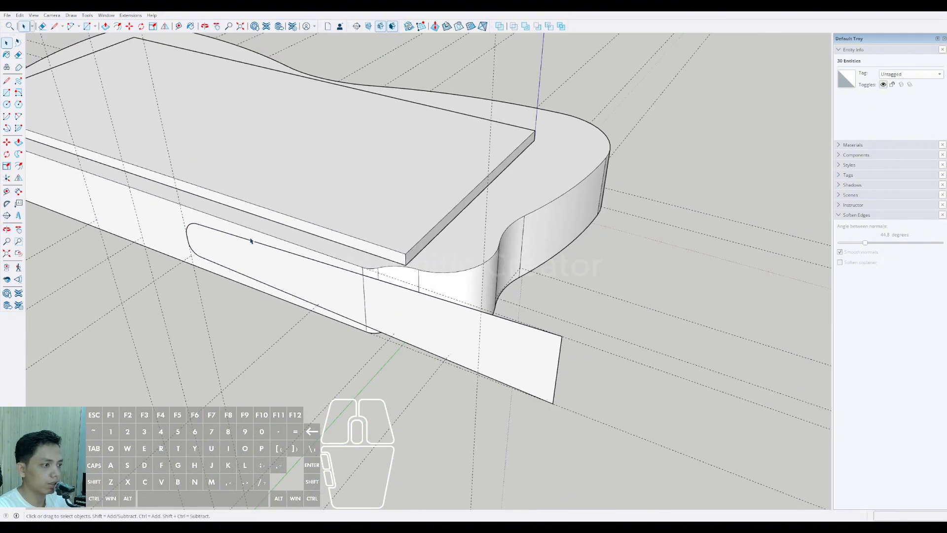
Step: Push/Pull the tapered profile outward, away from the building's rear wall
double_click(355, 296)
scroll(356, 294, up, 2)
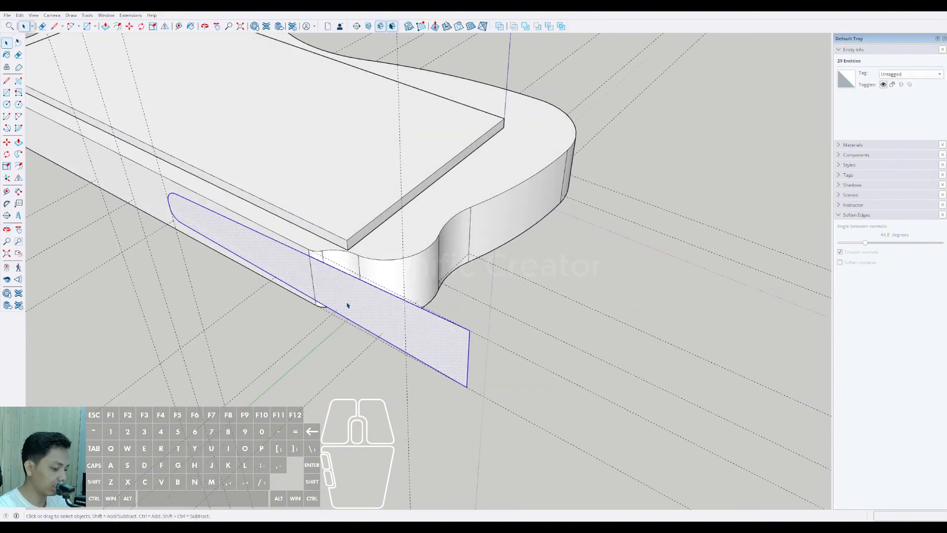
key(p)
click(347, 294)
click(297, 333)
middle_drag(362, 334, 232, 308)
key(space)
Step: Push/Pull the solid's opposite face through the building until it extends beyond the curved front balcony
scroll(301, 282, up, 1)
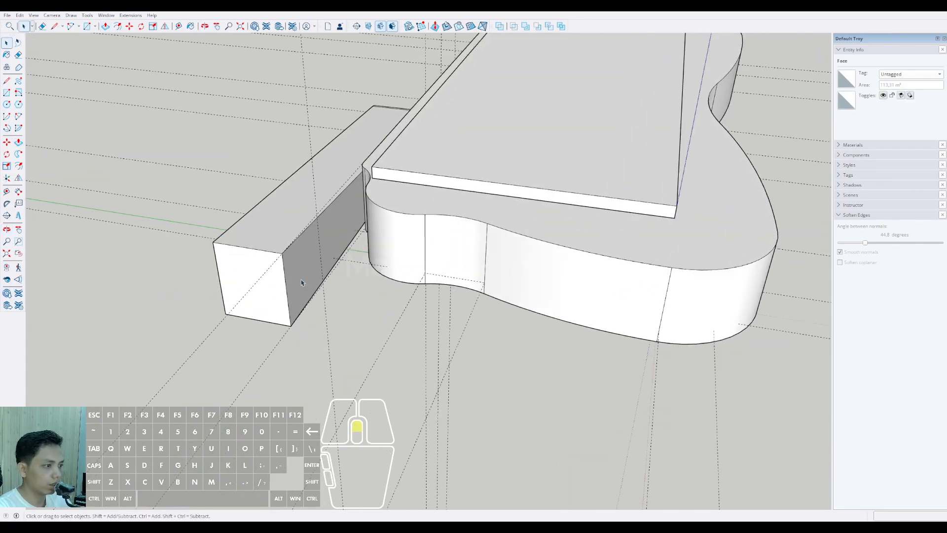
scroll(302, 282, up, 1)
key(v)
click(300, 267)
scroll(352, 266, down, 4)
shift+middle_drag(331, 267, 165, 267)
scroll(165, 268, down, 2)
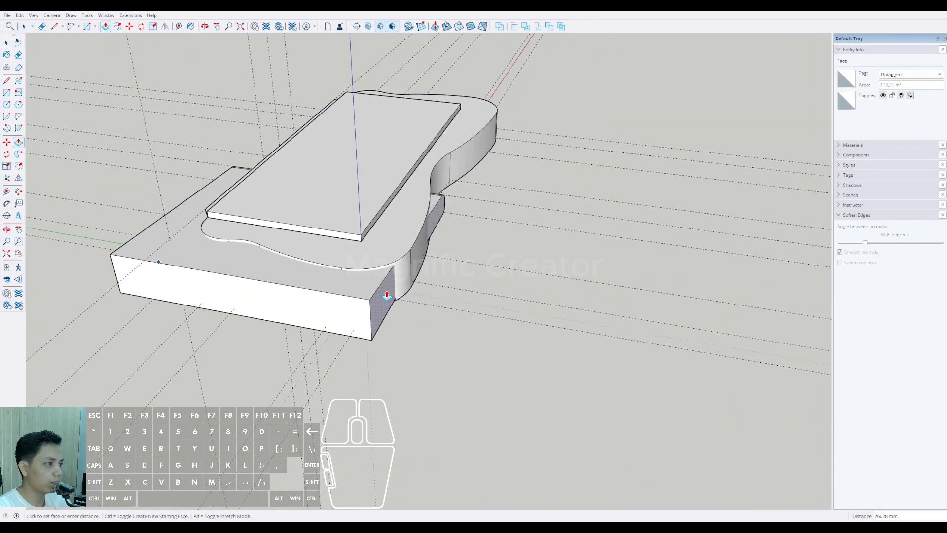
click(485, 329)
Step: Select the whole extruded tapered solid and make it a group
middle_drag(279, 279, 445, 365)
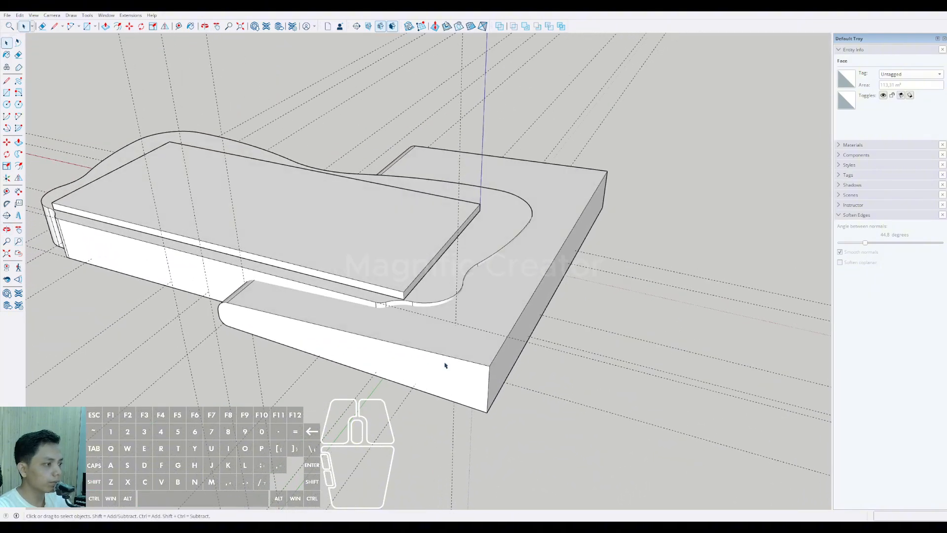
middle_drag(522, 290, 548, 323)
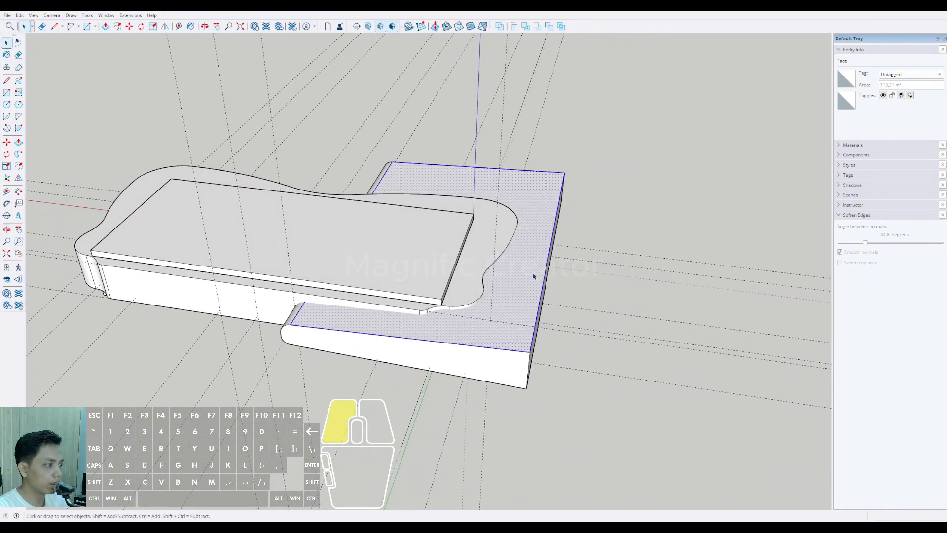
click(547, 289)
middle_drag(547, 289, 519, 31)
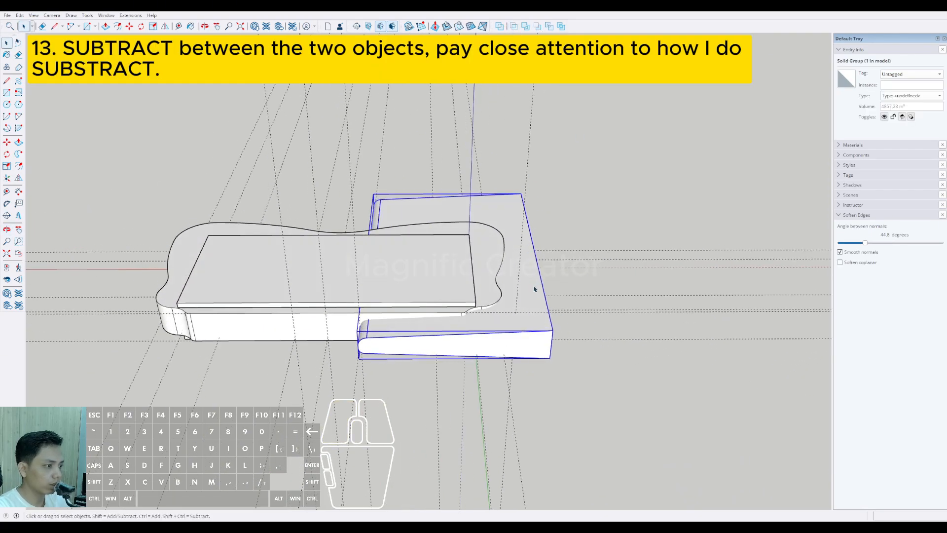
Step: Copy the tapered solid group about 39756 mm along the red axis to the building's other end
middle_drag(534, 289, 681, 287)
key(m)
shift+scroll(620, 288, down, 1)
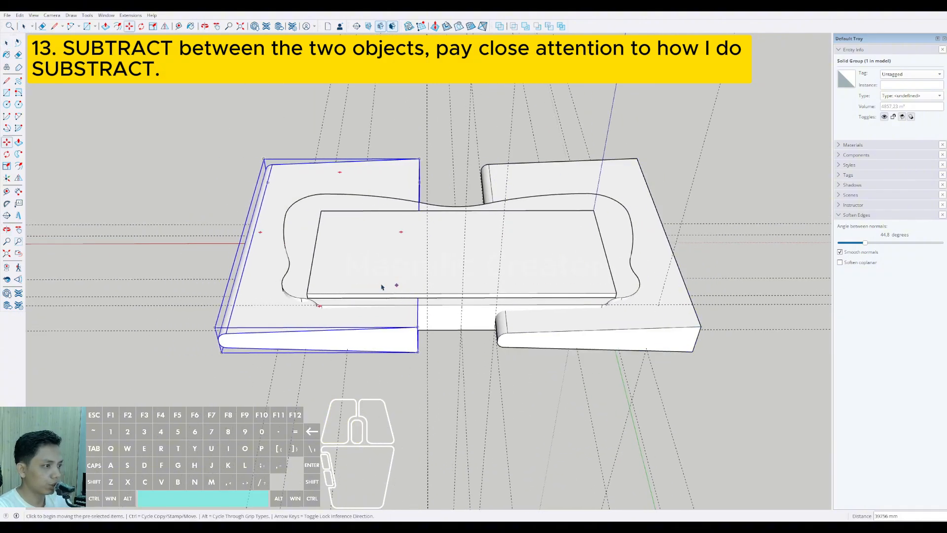
key(space)
Step: Flip the copied solid across its red plane so its rounded edges face the middle of the building
scroll(323, 207, up, 3)
shift+middle_drag(324, 207, 293, 214)
click(163, 27)
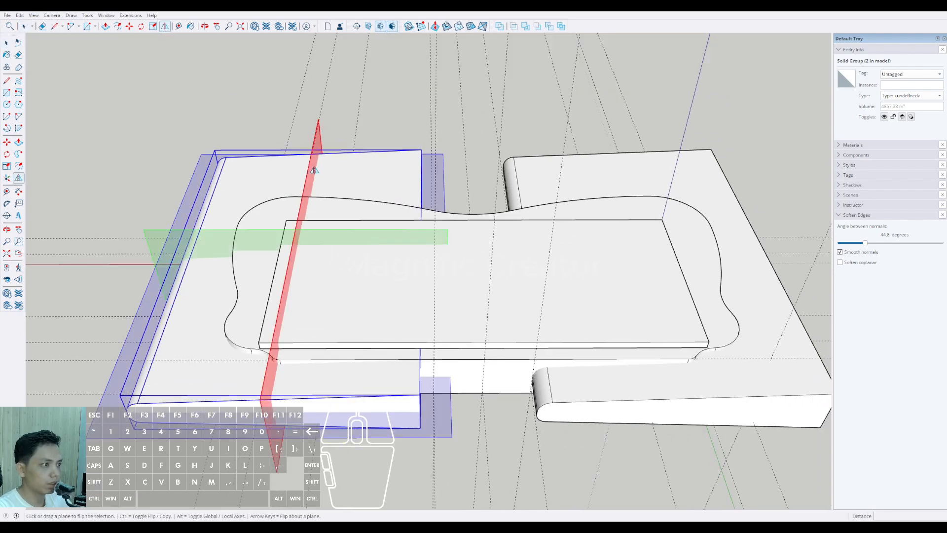
click(317, 142)
scroll(349, 220, down, 3)
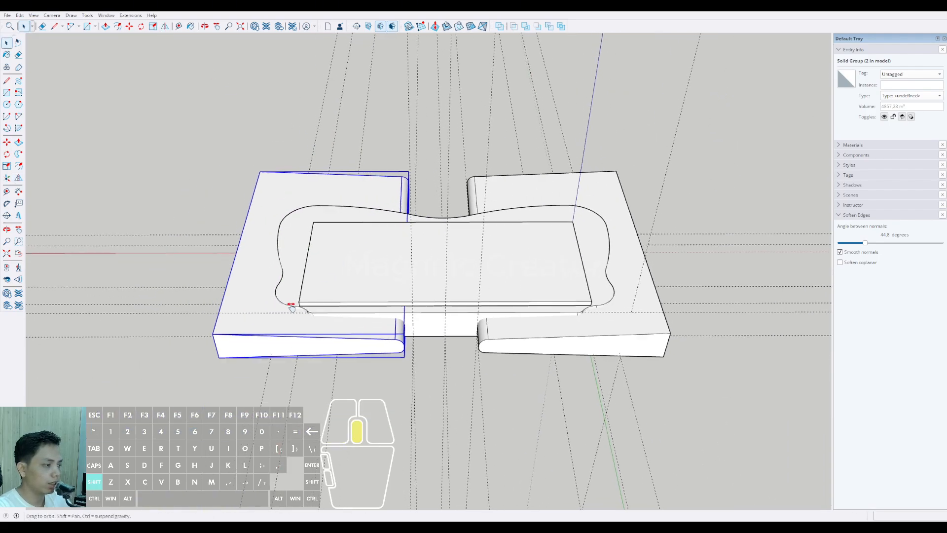
key(space)
Step: Move the flipped solid about 1221 mm along the red axis until its rounded end meets the vertical wall guide
middle_drag(379, 279, 394, 293)
scroll(369, 315, up, 6)
scroll(395, 294, up, 5)
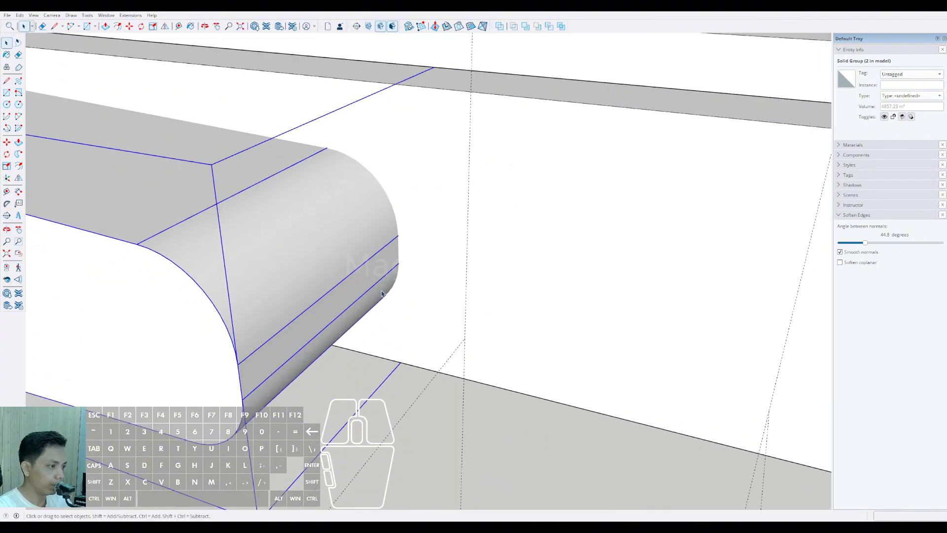
key(m)
click(401, 258)
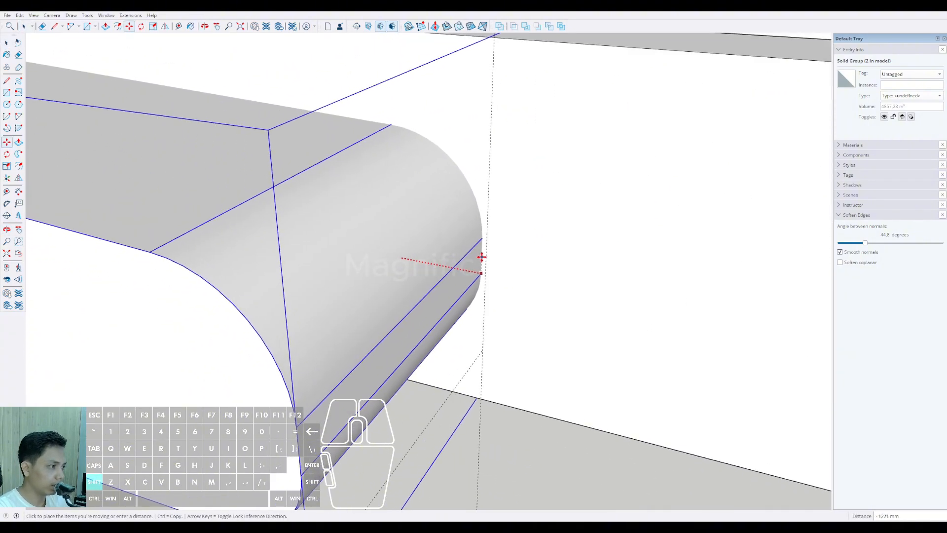
scroll(460, 330, down, 8)
middle_drag(299, 294, 485, 328)
Step: Choose the tapered solid at the blue-axis end as the cutter for a Subtract operation on the curved building volume
click(561, 344)
middle_drag(561, 343, 518, 127)
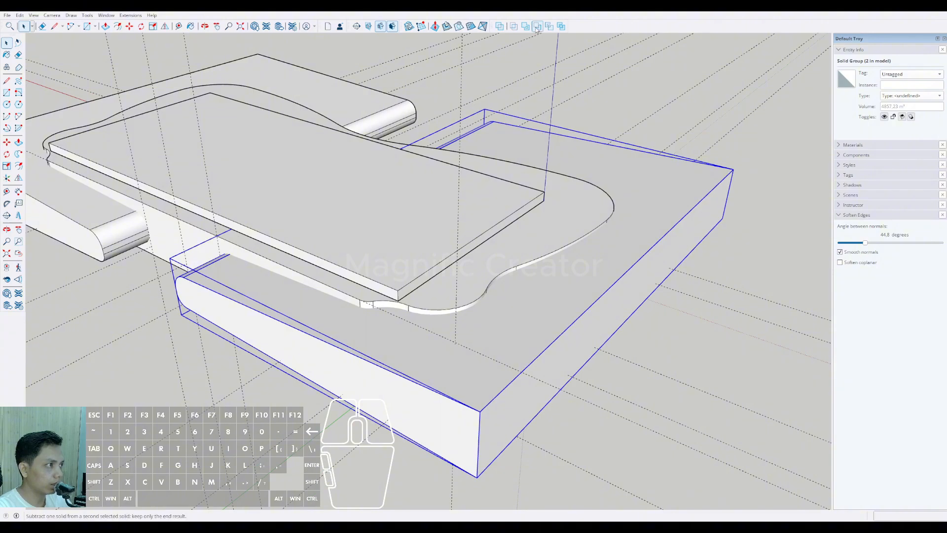
middle_drag(634, 271, 351, 288)
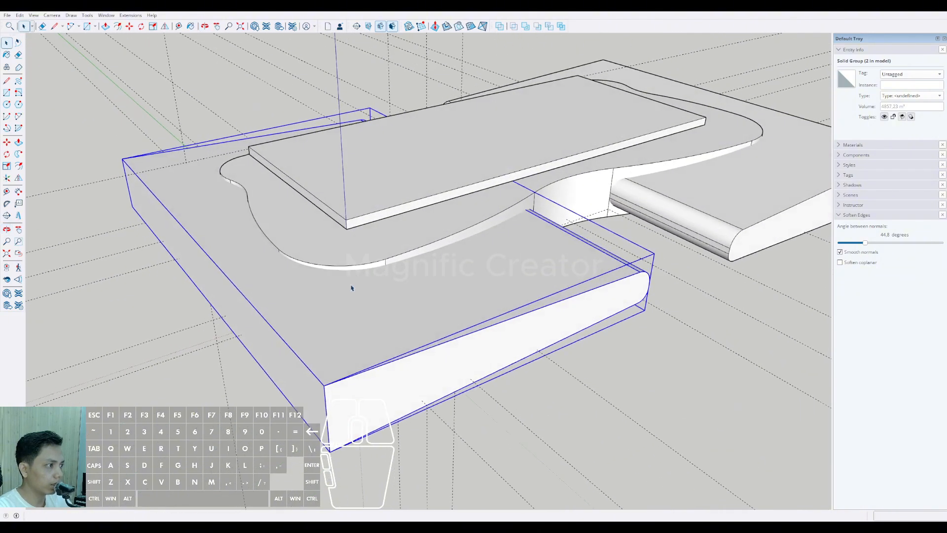
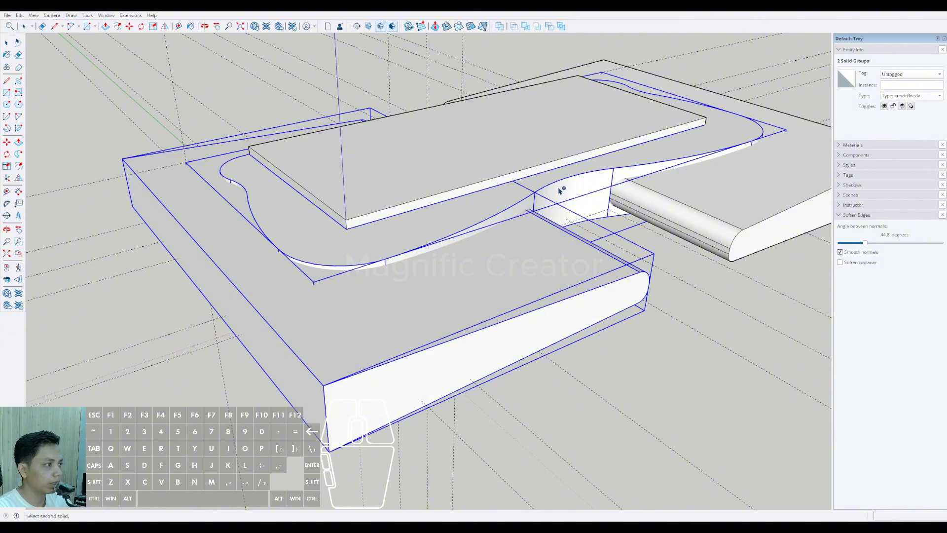
Step: Subtract the tapered solids from both ends of the curved balcony volume to cut its rounded openings
click(560, 189)
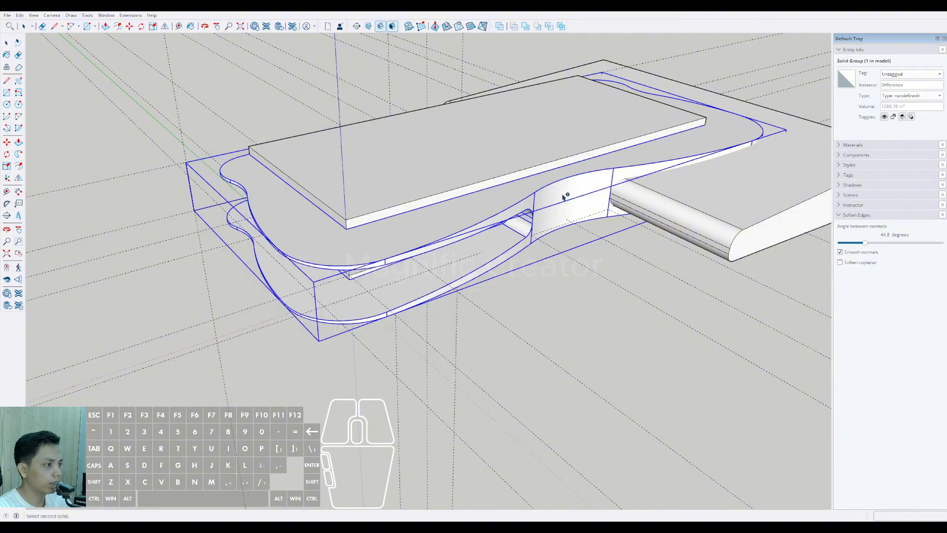
mouse_move(533, 221)
middle_down()
mouse_move(499, 235)
mouse_move(523, 108)
mouse_move(446, 190)
mouse_move(371, 164)
mouse_move(355, 182)
mouse_move(416, 186)
mouse_move(523, 220)
middle_up()
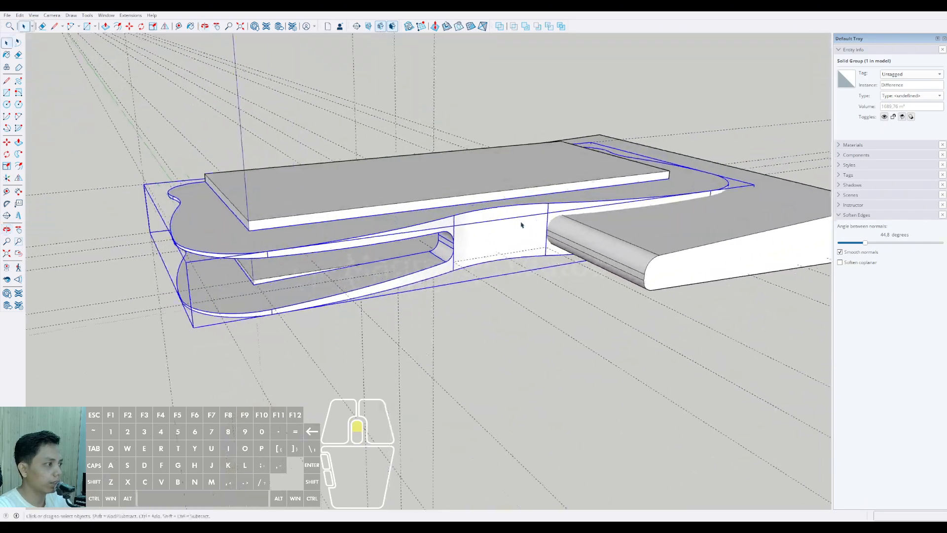
scroll(396, 298, up, 5)
key(space)
click(459, 295)
scroll(448, 291, up, 3)
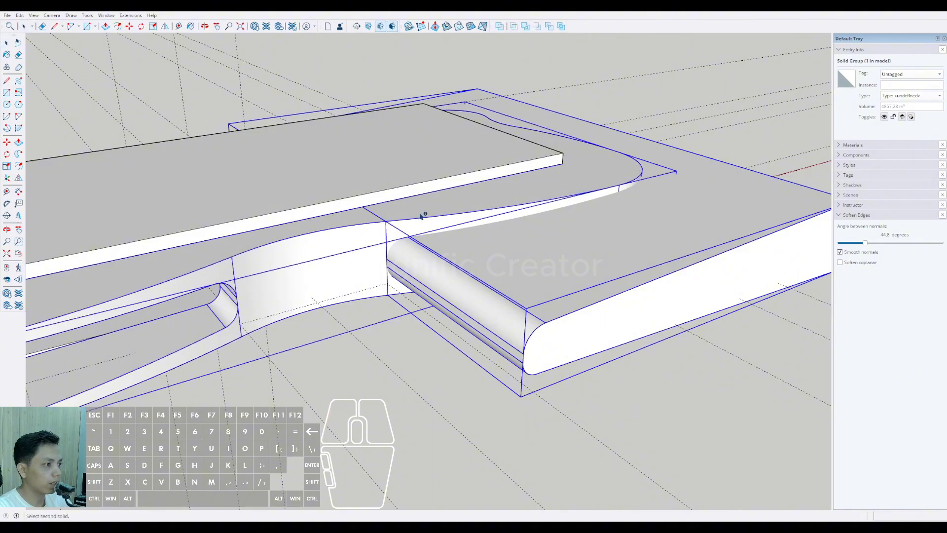
click(421, 216)
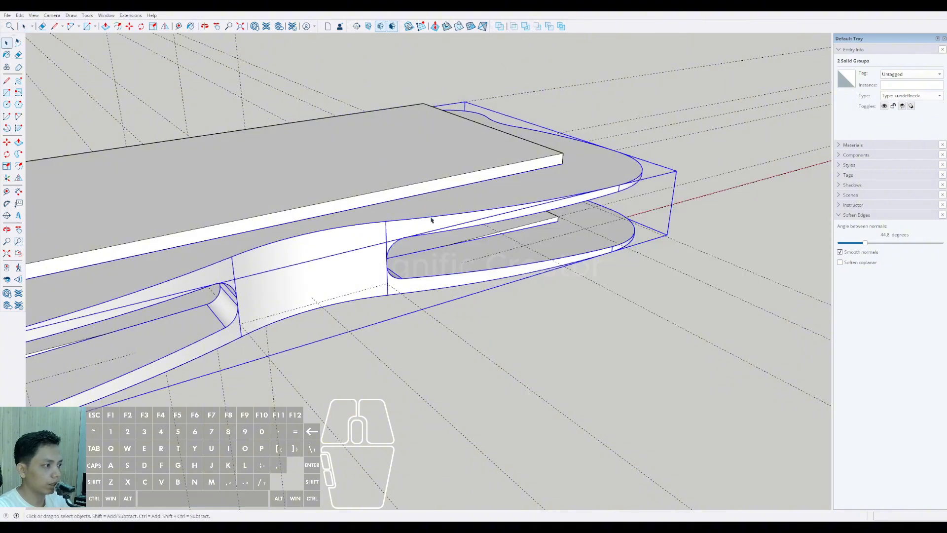
Step: Examine the rounded openings cut into both ends of the balcony volume and how the slabs sit inside it
middle_drag(433, 218, 282, 144)
middle_drag(215, 234, 409, 213)
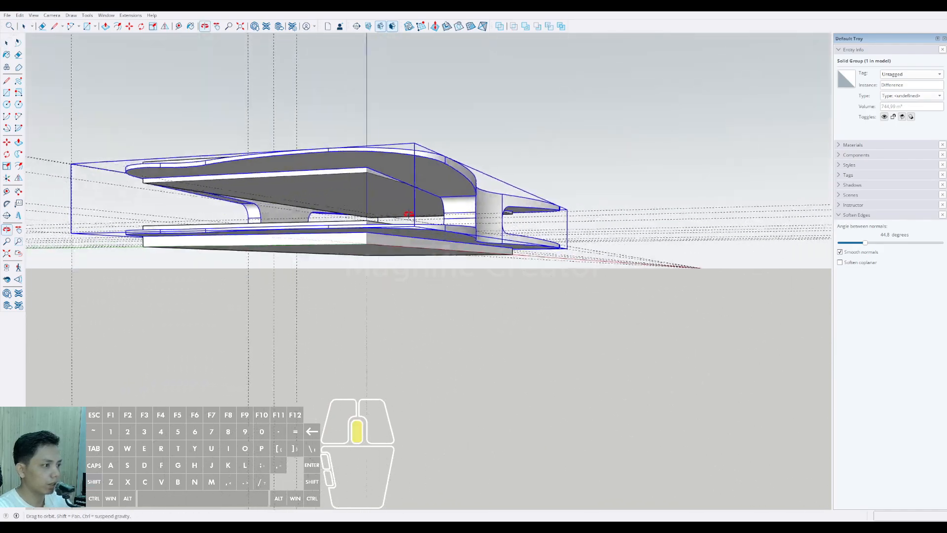
scroll(472, 260, up, 6)
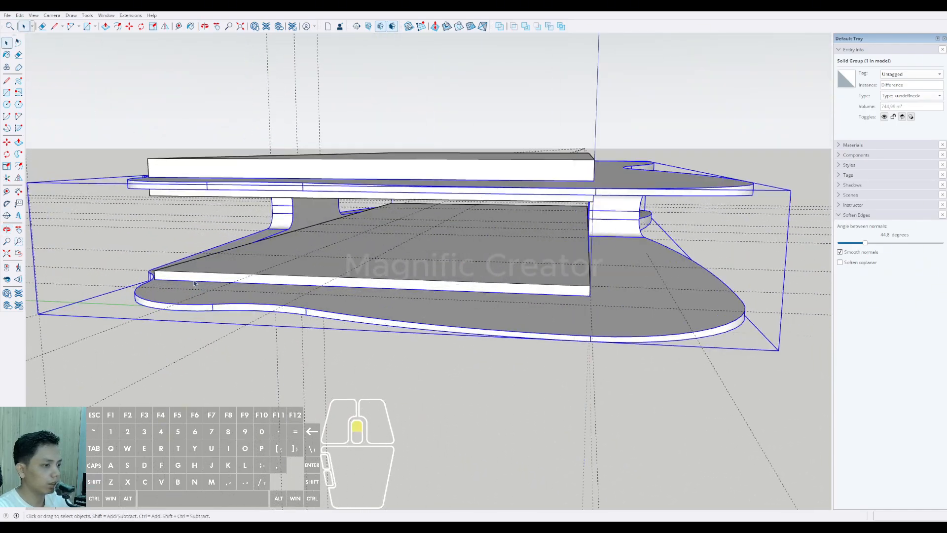
middle_drag(359, 313, 398, 298)
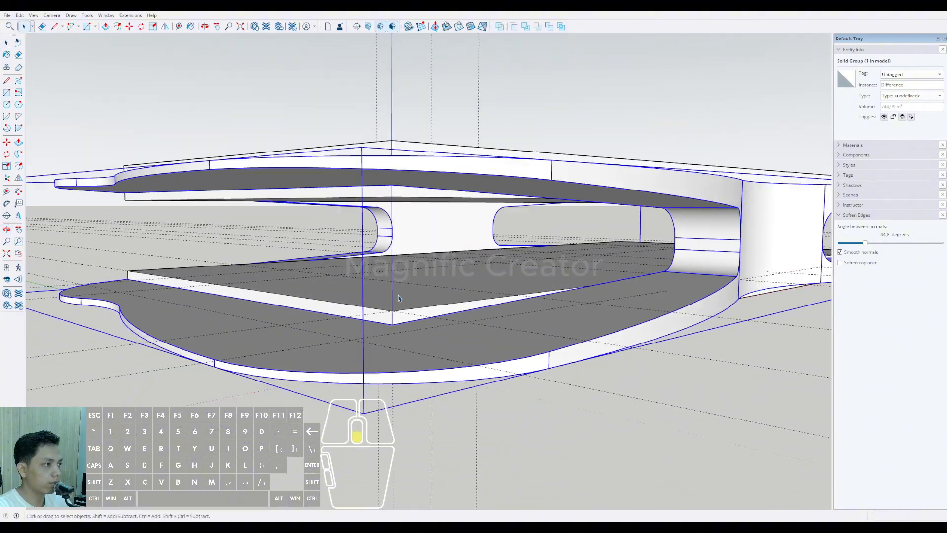
scroll(353, 316, up, 5)
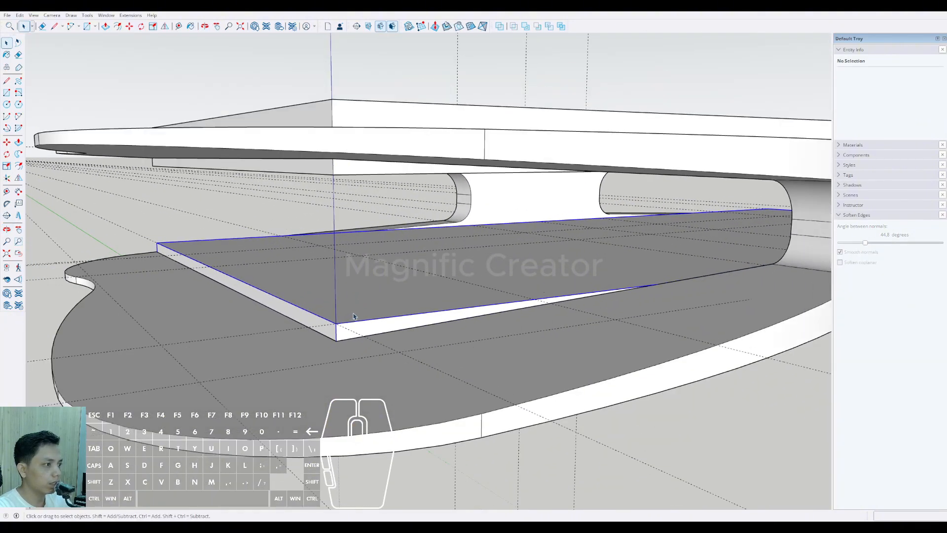
click(353, 316)
middle_drag(353, 316, 452, 312)
click(580, 277)
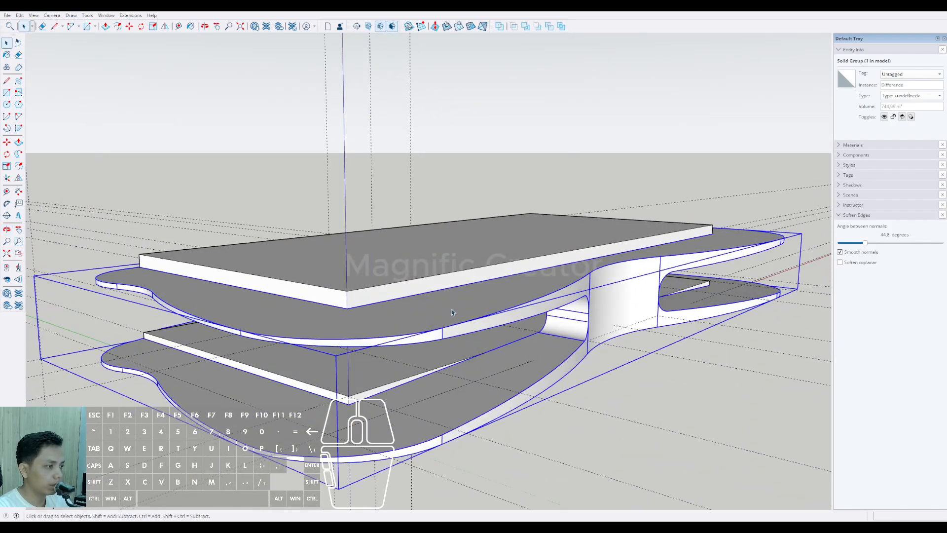
scroll(394, 250, up, 3)
middle_drag(389, 250, 420, 248)
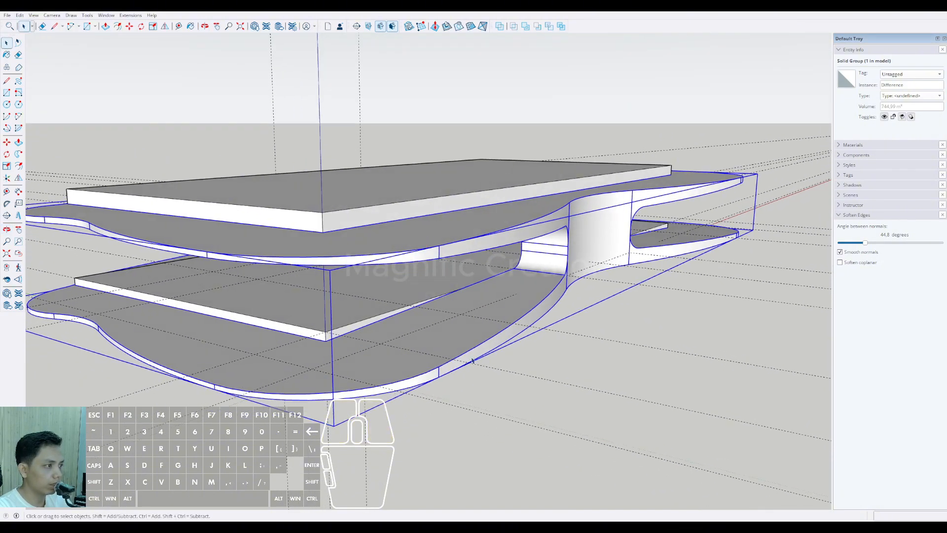
scroll(472, 360, down, 2)
middle_drag(400, 340, 392, 343)
Step: Convert the cut balcony solid group into a component with the definition name Difference
click(377, 241)
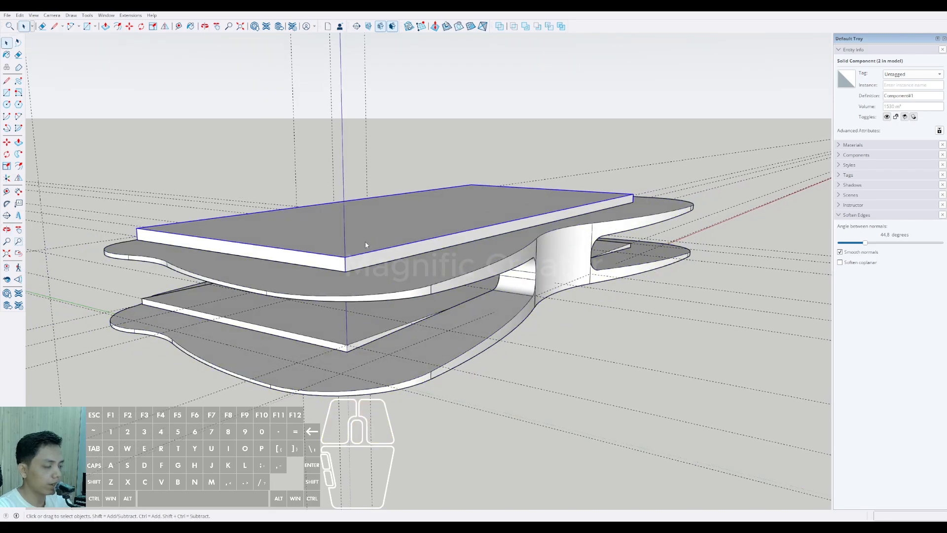
scroll(362, 250, up, 6)
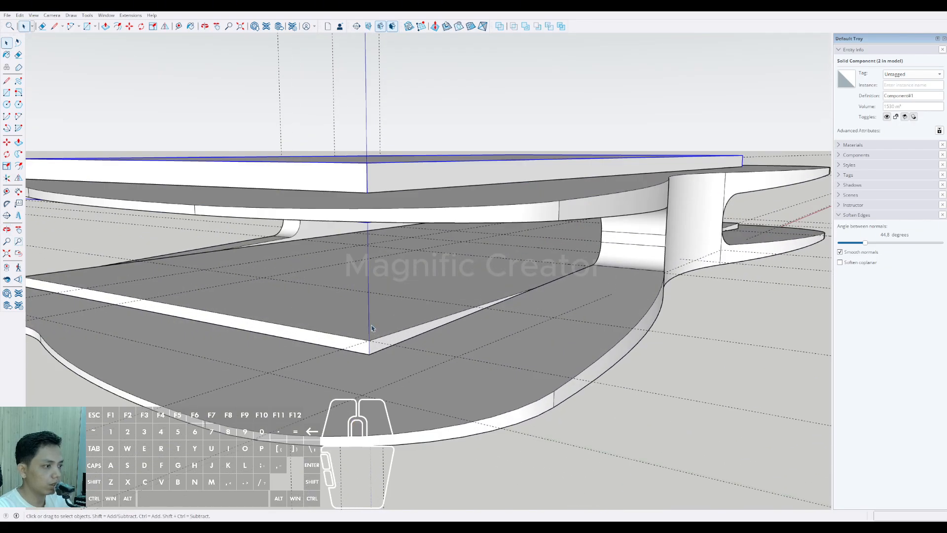
scroll(299, 316, down, 5)
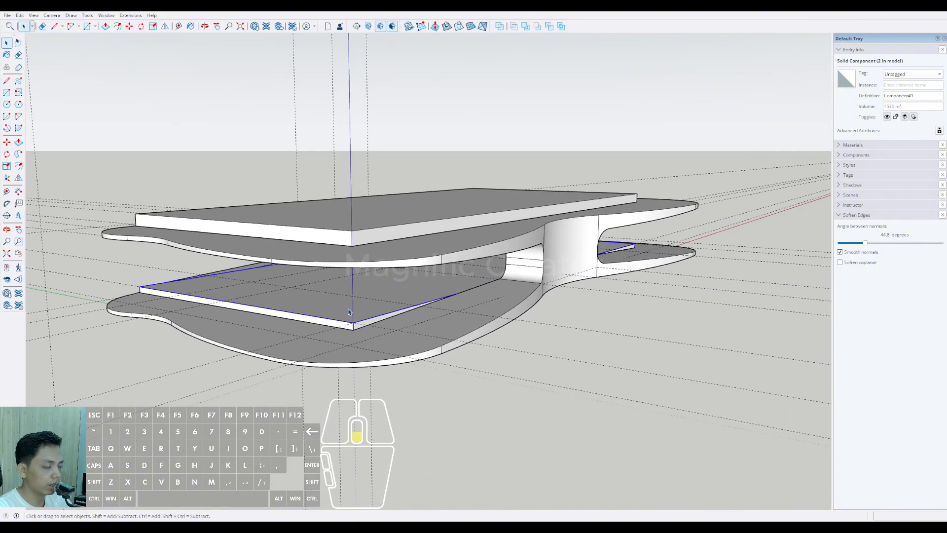
middle_drag(300, 315, 419, 349)
scroll(354, 320, down, 2)
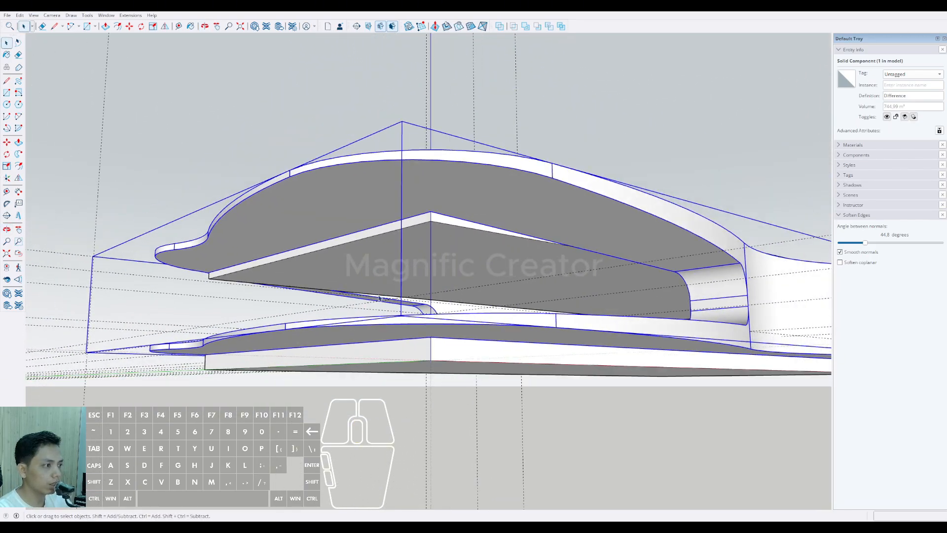
middle_drag(354, 319, 382, 298)
Step: Copy the upper slab component 5200 mm up the blue axis and array it into 20 typical floors
click(405, 266)
scroll(368, 287, up, 1)
scroll(364, 287, down, 1)
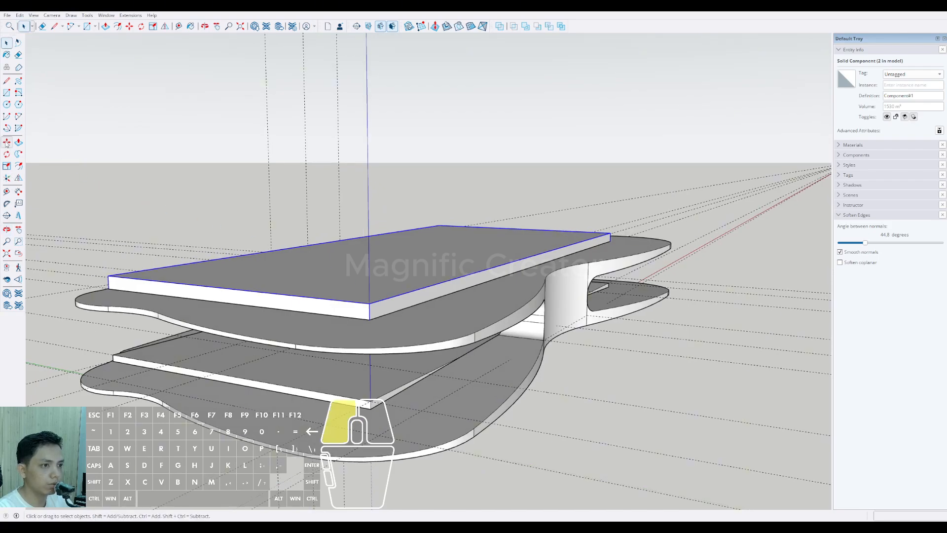
click(6, 142)
scroll(365, 403, up, 2)
key(ctrl)
click(367, 413)
scroll(365, 394, down, 2)
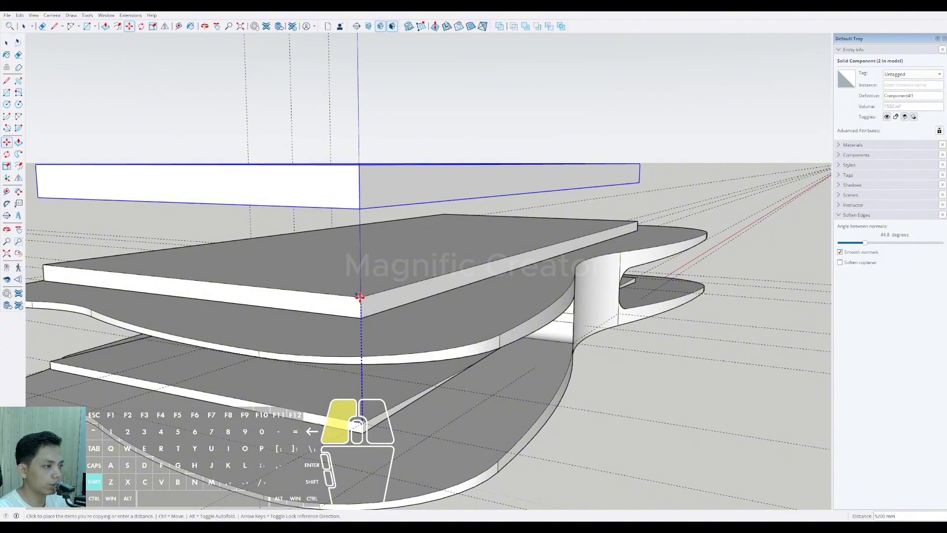
click(360, 296)
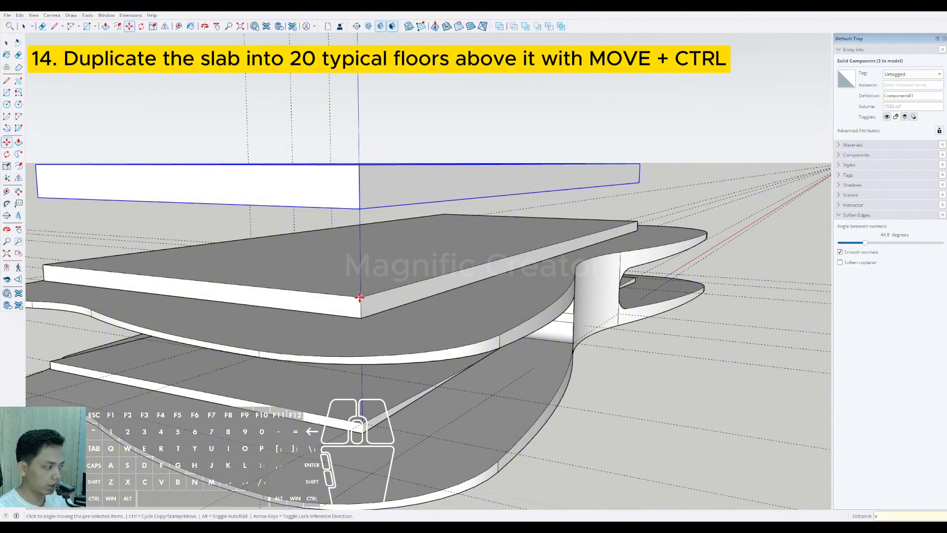
key(Return)
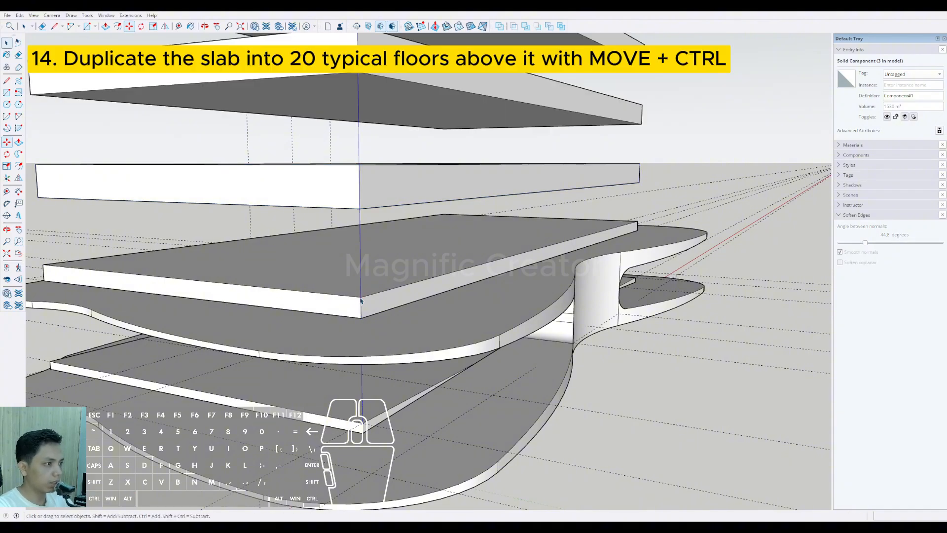
Step: Copy the balcony component 5200 mm up the blue axis from the lower slab's corner and array it 20 times
scroll(359, 297, down, 8)
scroll(384, 317, up, 4)
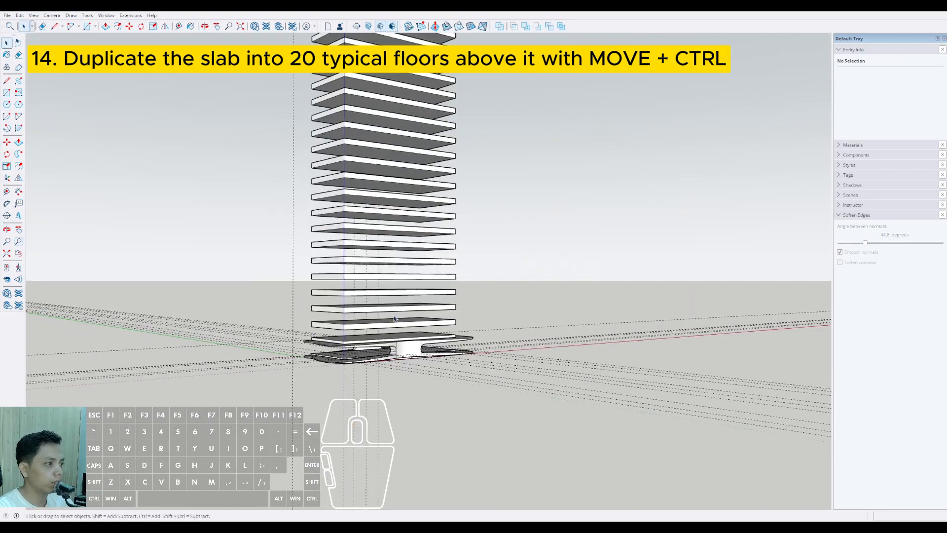
shift+middle_drag(387, 322, 379, 434)
scroll(380, 437, up, 3)
scroll(379, 436, up, 6)
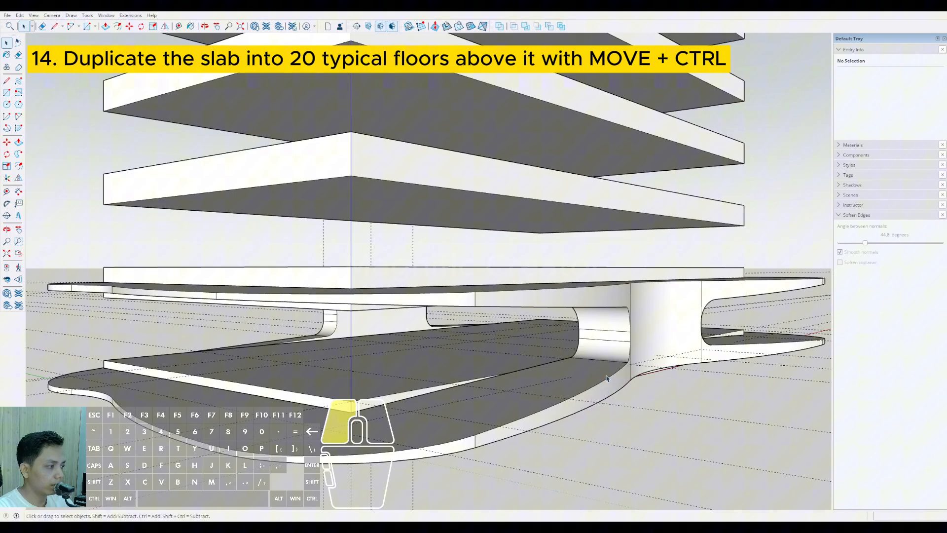
click(607, 378)
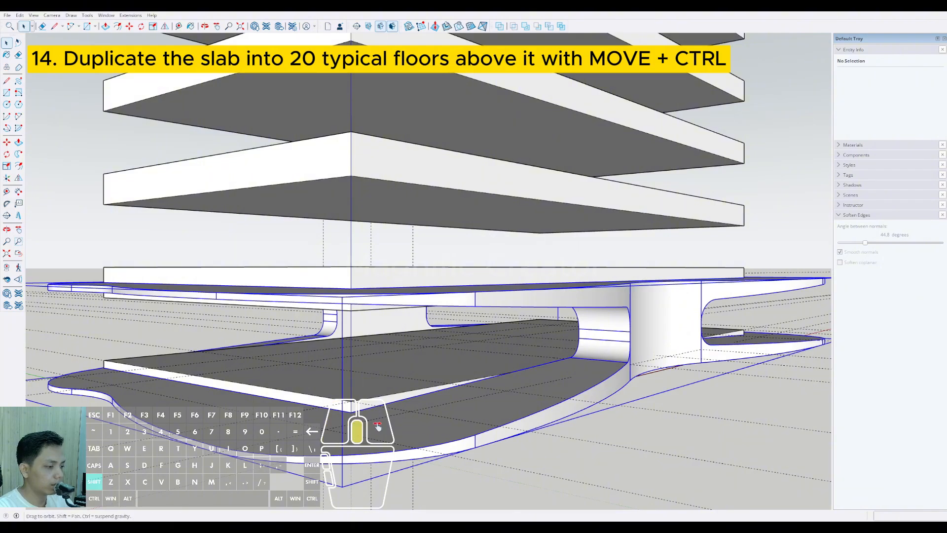
middle_drag(607, 377, 405, 369)
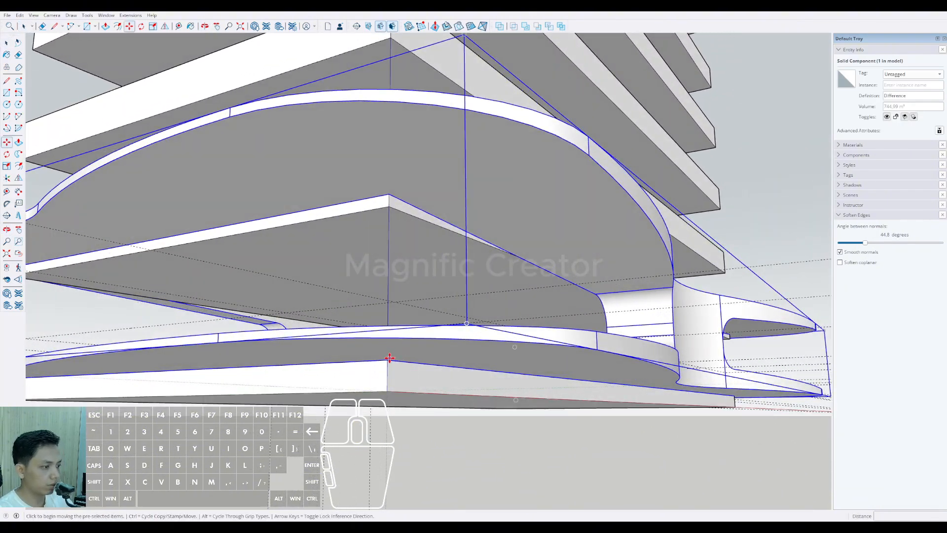
scroll(387, 360, up, 5)
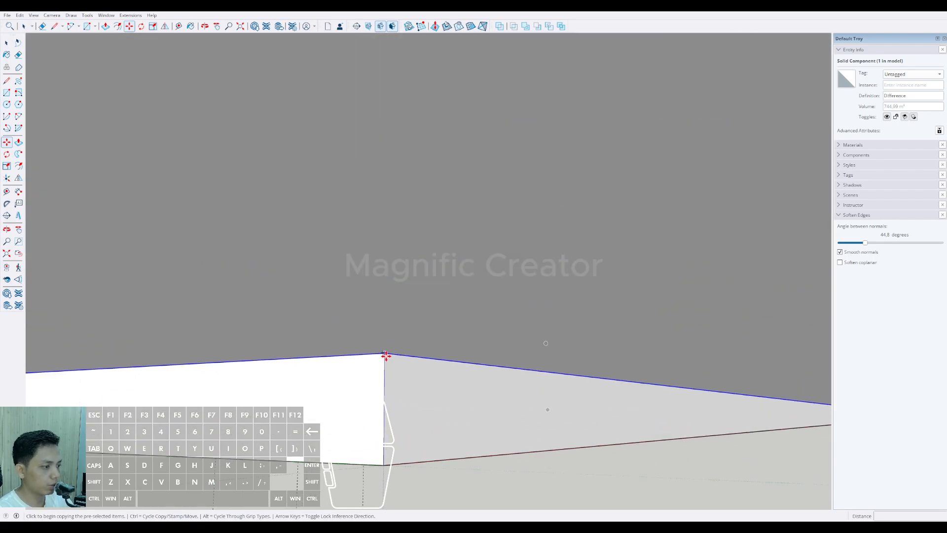
click(384, 352)
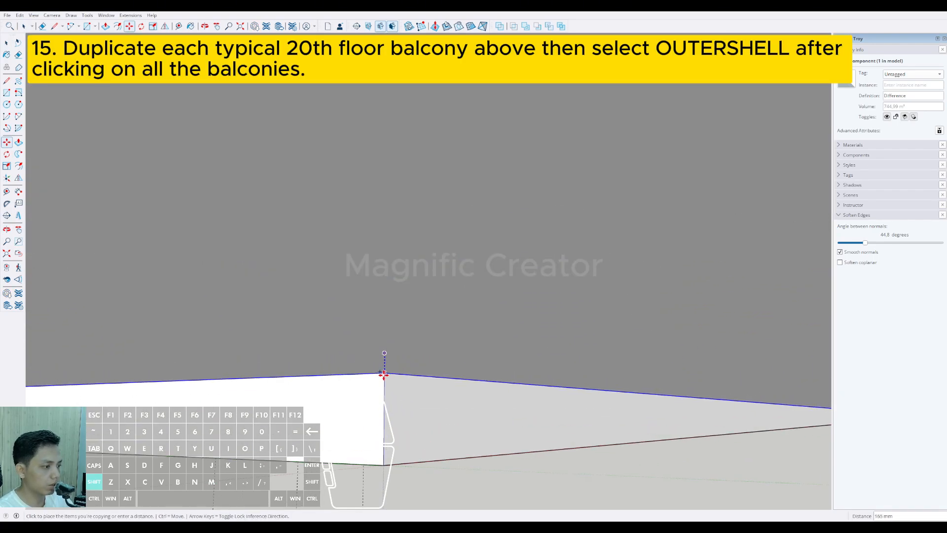
scroll(383, 392, down, 10)
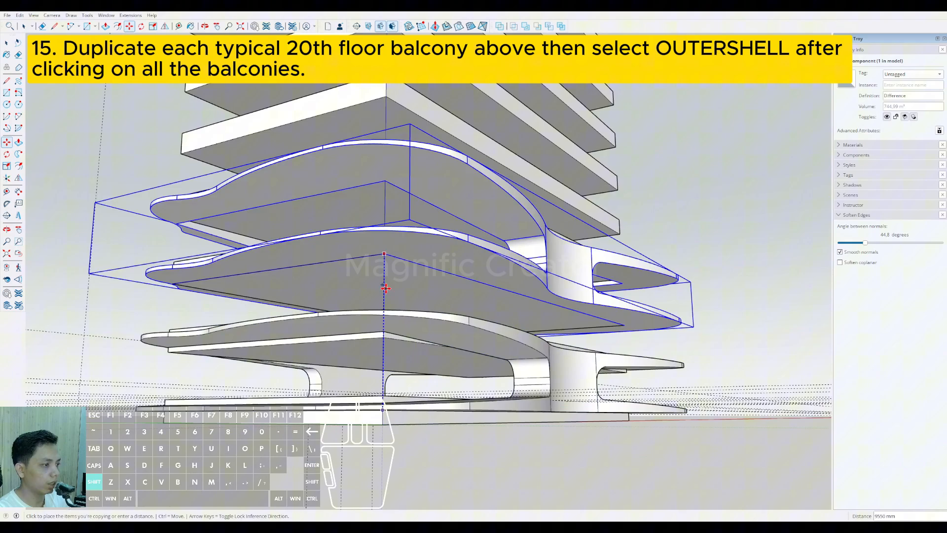
shift+middle_drag(387, 283, 369, 379)
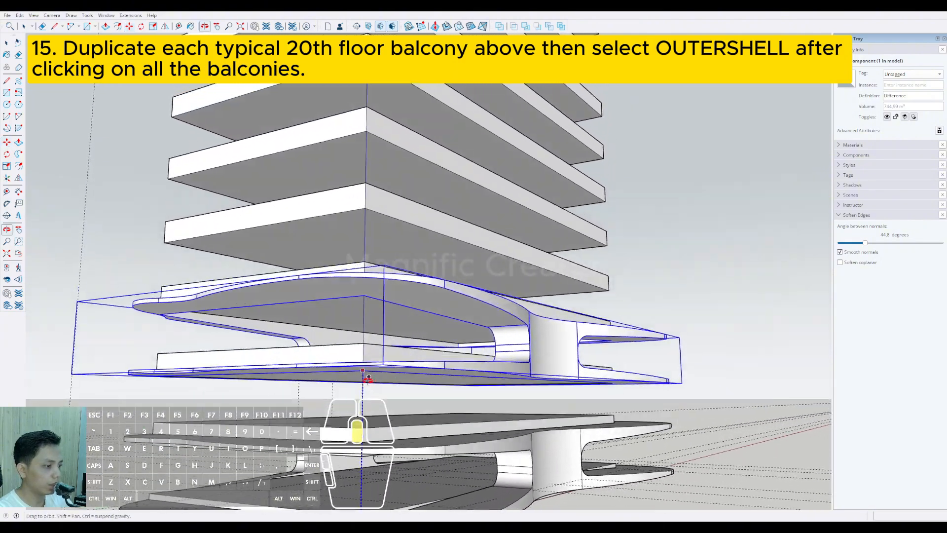
scroll(361, 449, up, 2)
key(shift)
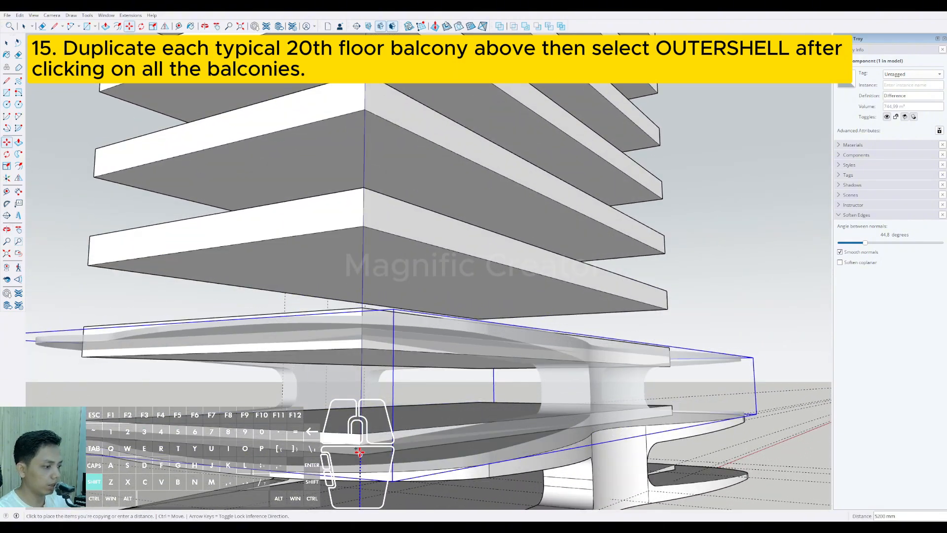
click(359, 453)
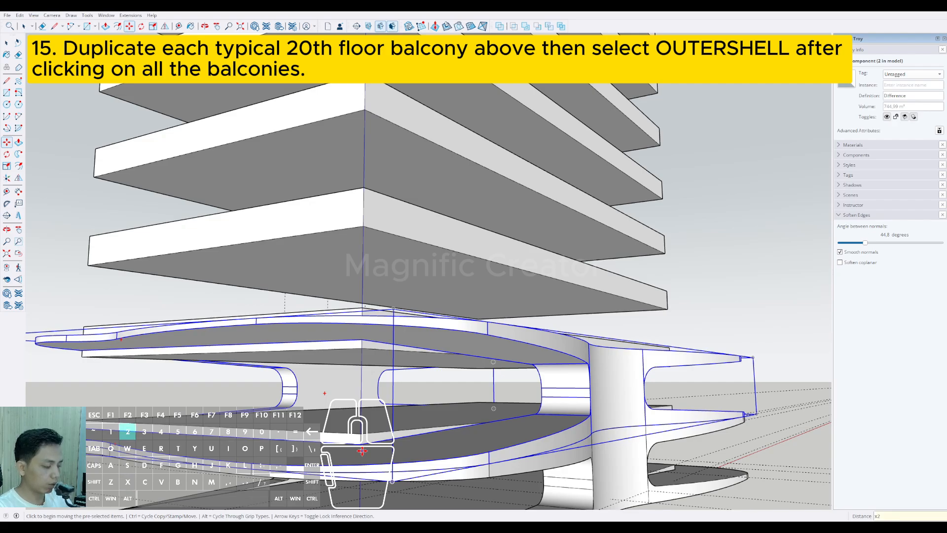
key(Return)
scroll(386, 449, down, 10)
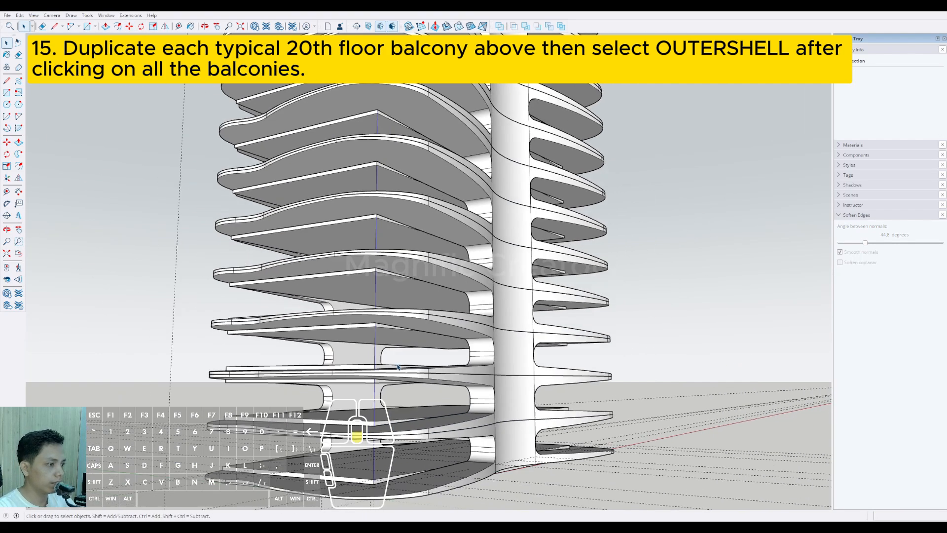
Step: Examine the stacked balconies and slabs of the tower from base to roof
scroll(414, 405, up, 5)
middle_drag(413, 405, 445, 428)
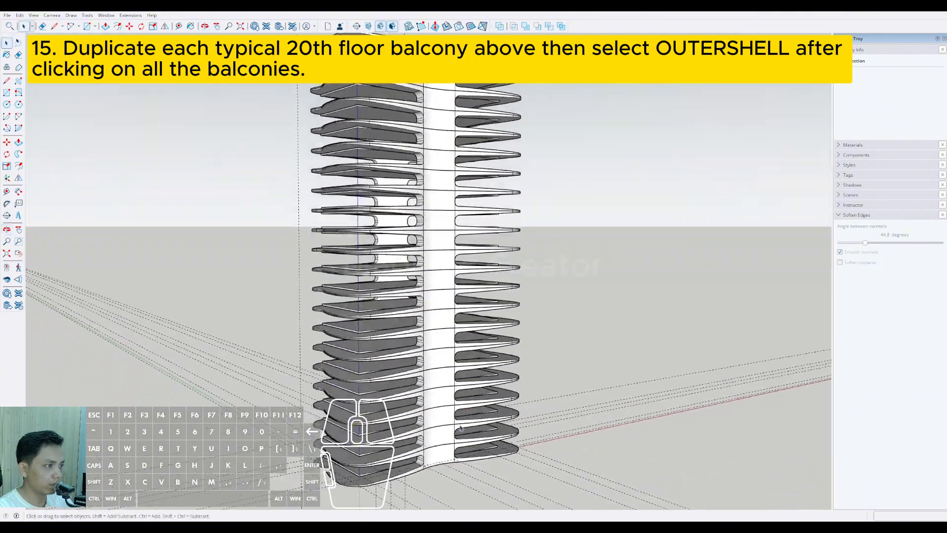
scroll(436, 364, down, 2)
middle_drag(435, 364, 355, 316)
scroll(407, 361, up, 3)
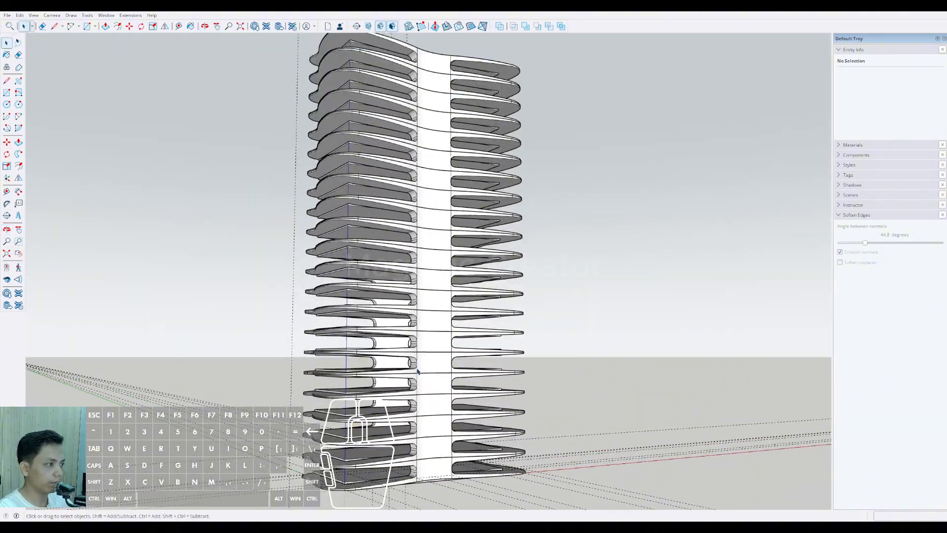
middle_drag(417, 371, 452, 497)
scroll(436, 435, down, 3)
scroll(474, 184, up, 1)
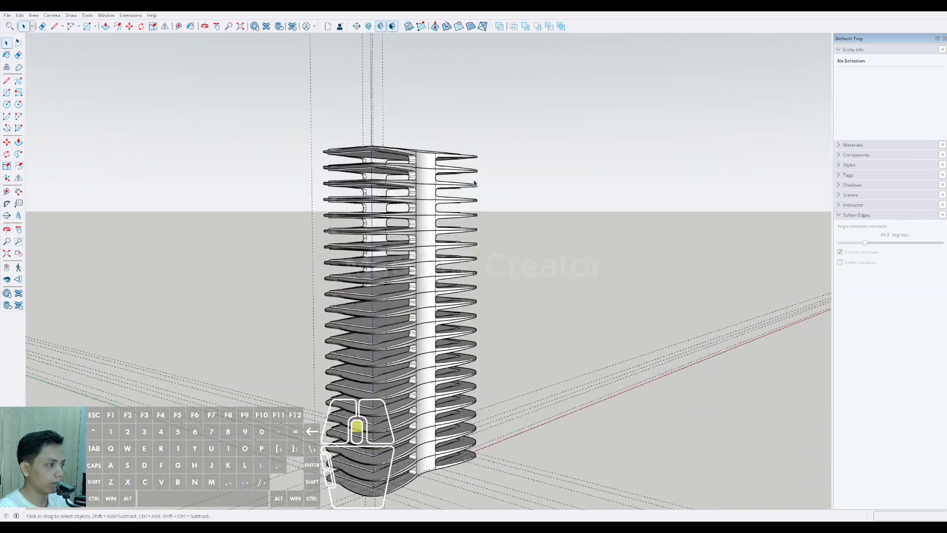
scroll(421, 191, down, 3)
middle_drag(420, 191, 401, 321)
scroll(400, 324, up, 2)
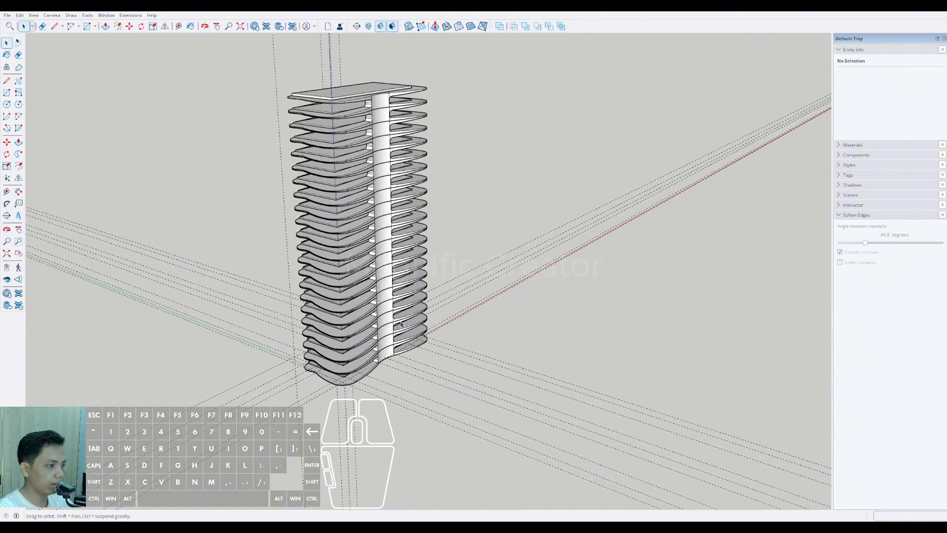
Step: Delete all construction guides from the model
scroll(465, 266, up, 2)
shift+middle_drag(481, 291, 481, 312)
key(shift+e)
middle_drag(386, 316, 379, 354)
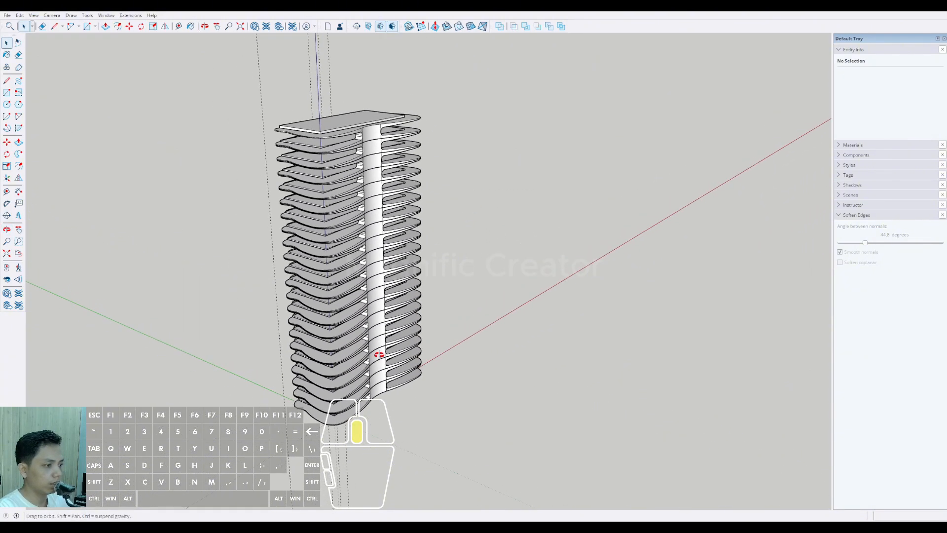
Step: Select all 21 balcony components and try moving them clear of the floor slabs
middle_drag(344, 269, 373, 108)
middle_drag(220, 170, 544, 138)
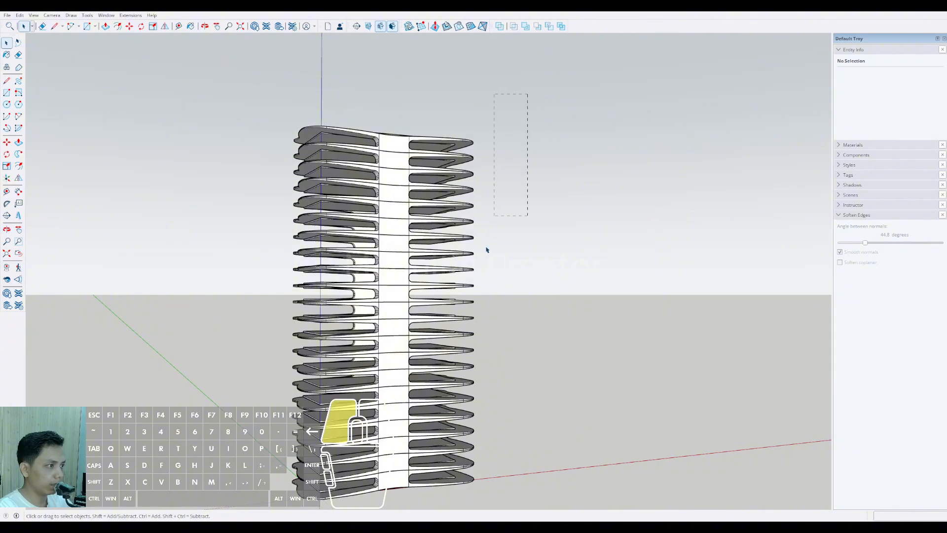
drag(466, 501, 466, 501)
middle_drag(466, 500, 415, 252)
click(660, 324)
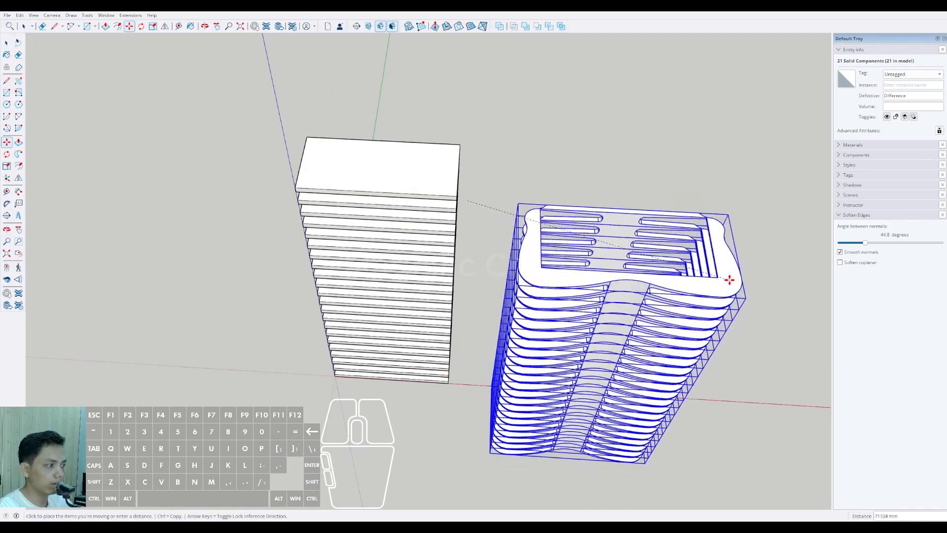
key(space)
Step: Merge the 21 balcony components into a single solid group with Outer Shell
scroll(469, 199, up, 5)
mouse_move(466, 200)
shift+middle_down()
mouse_move(465, 212)
mouse_move(471, 187)
shift+middle_up()
scroll(471, 186, down, 1)
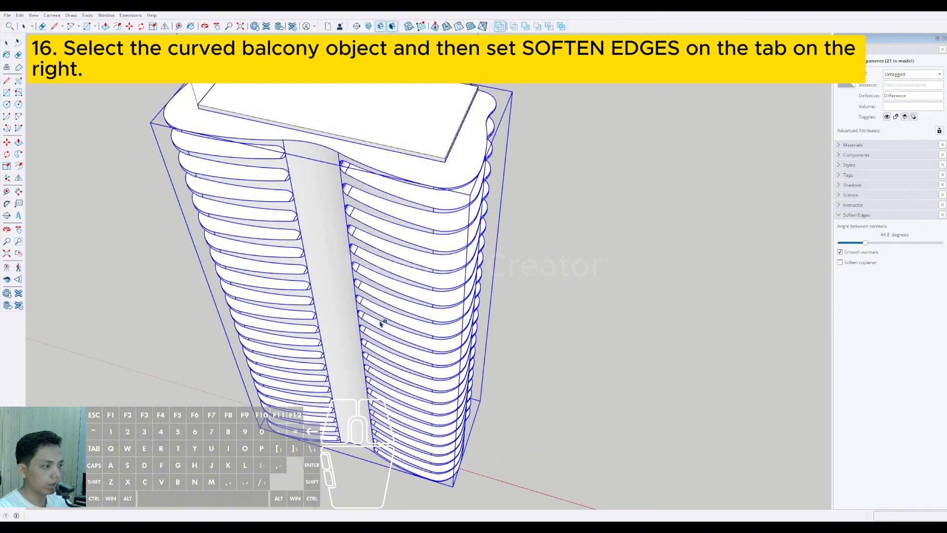
key(space)
scroll(390, 265, down, 3)
middle_drag(390, 265, 523, 153)
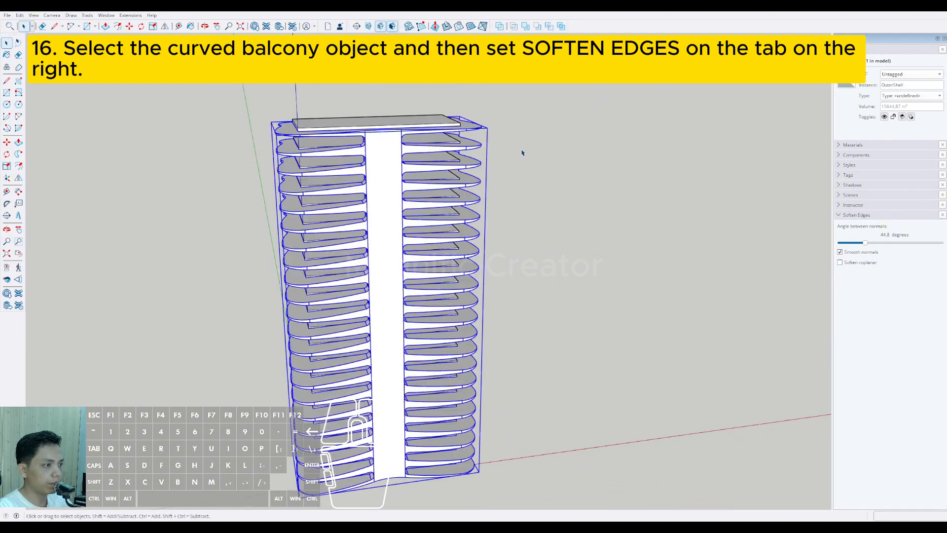
click(569, 204)
Step: Examine the edges and curved column surface of the merged balcony shell from base to roof
middle_drag(569, 204, 274, 237)
middle_drag(441, 220, 435, 281)
scroll(439, 254, up, 6)
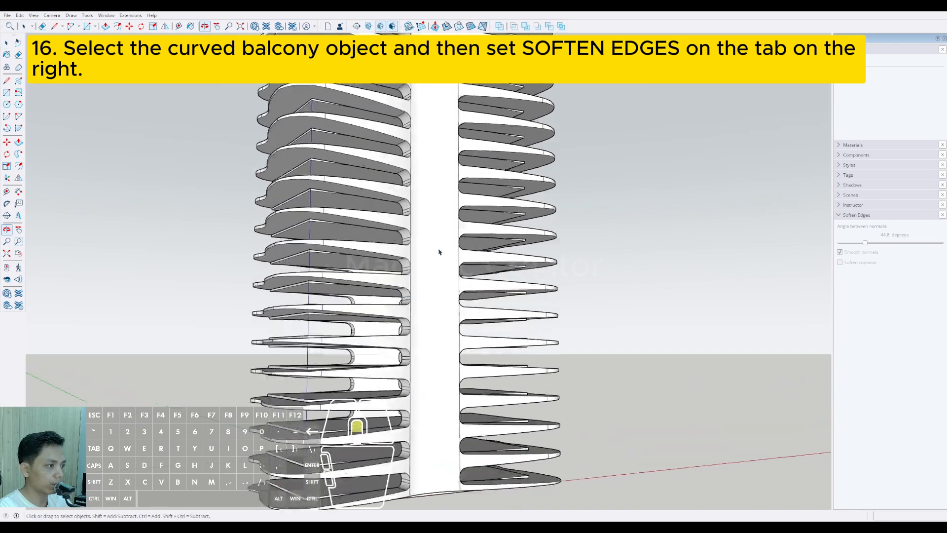
click(432, 224)
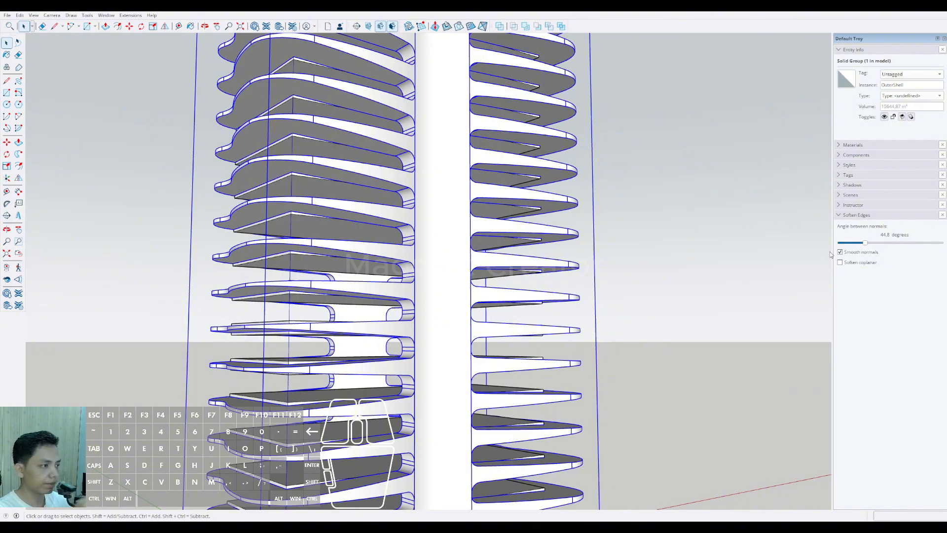
click(661, 236)
scroll(447, 290, down, 10)
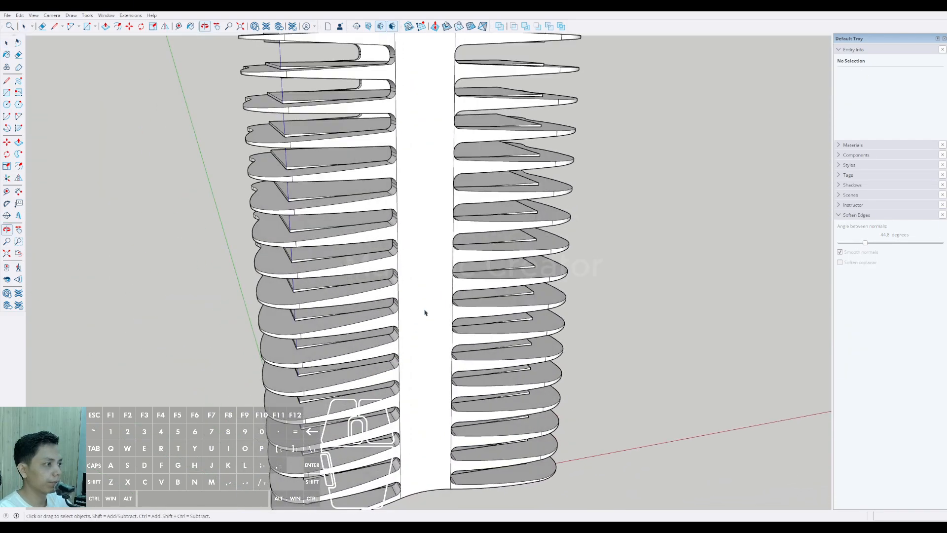
middle_drag(437, 287, 436, 419)
scroll(421, 186, up, 9)
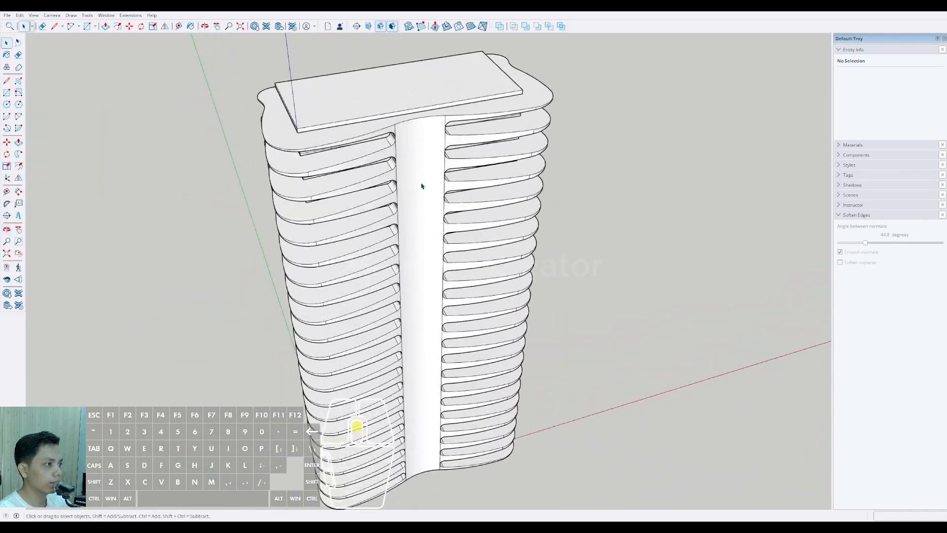
middle_drag(420, 186, 365, 316)
scroll(345, 351, up, 6)
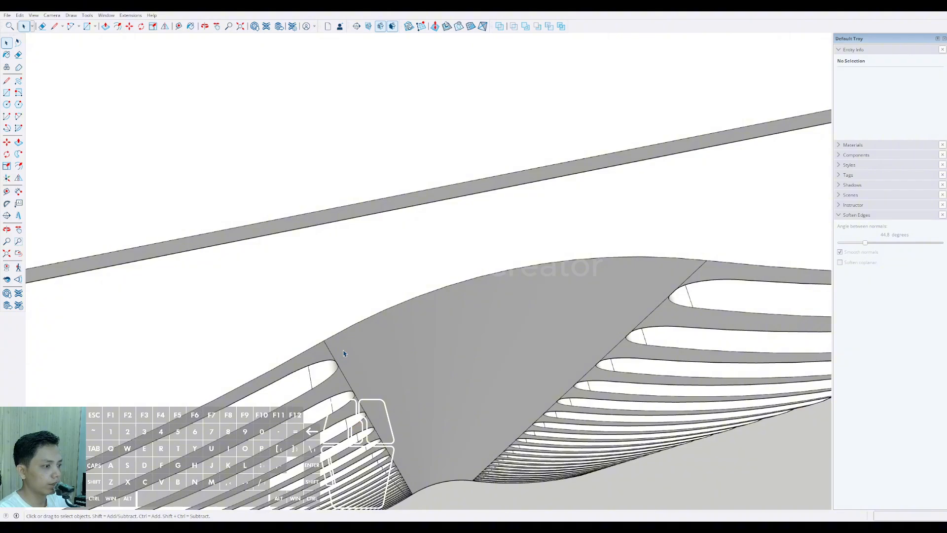
Step: Soften the edges of the merged balcony shell to 73.8 degrees between normals
click(332, 351)
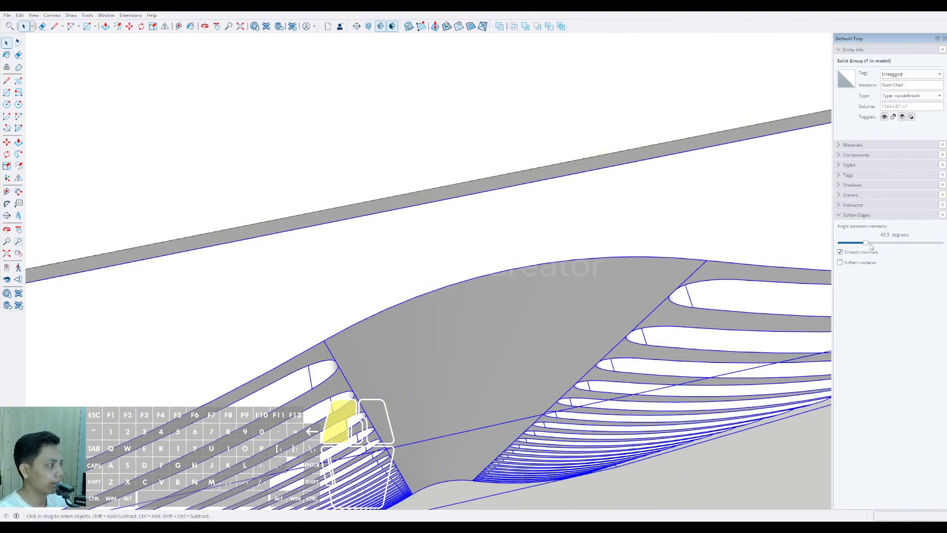
mouse_move(868, 244)
mouse_down()
mouse_move(895, 249)
mouse_move(883, 248)
mouse_up()
scroll(467, 207, down, 10)
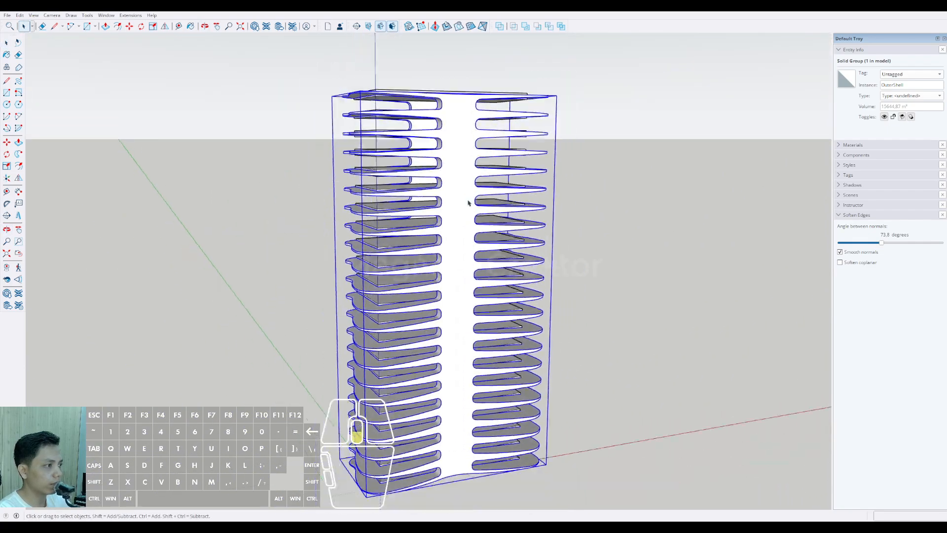
middle_drag(468, 202, 476, 161)
key(space)
click(566, 259)
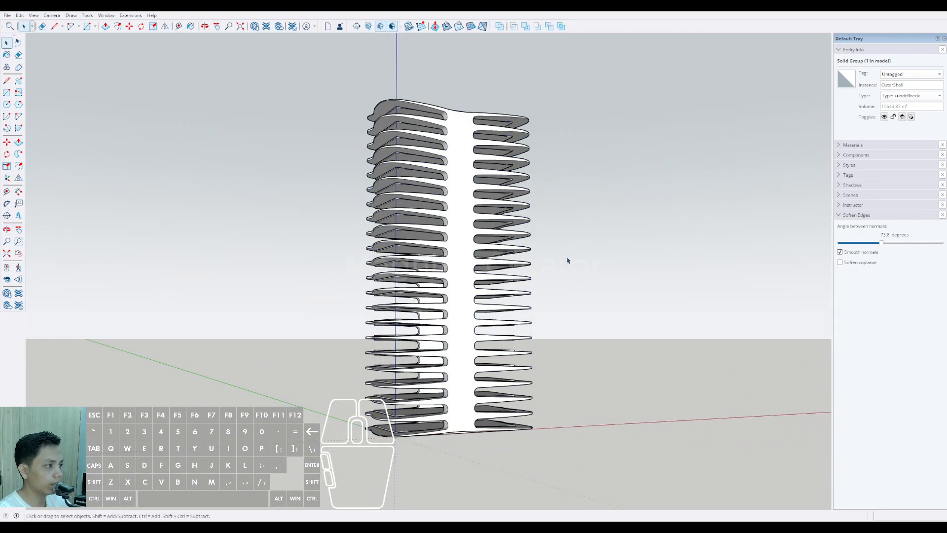
Step: Examine the softened balcony openings and column surface along the tower's facade
middle_drag(480, 284, 340, 317)
scroll(457, 95, up, 5)
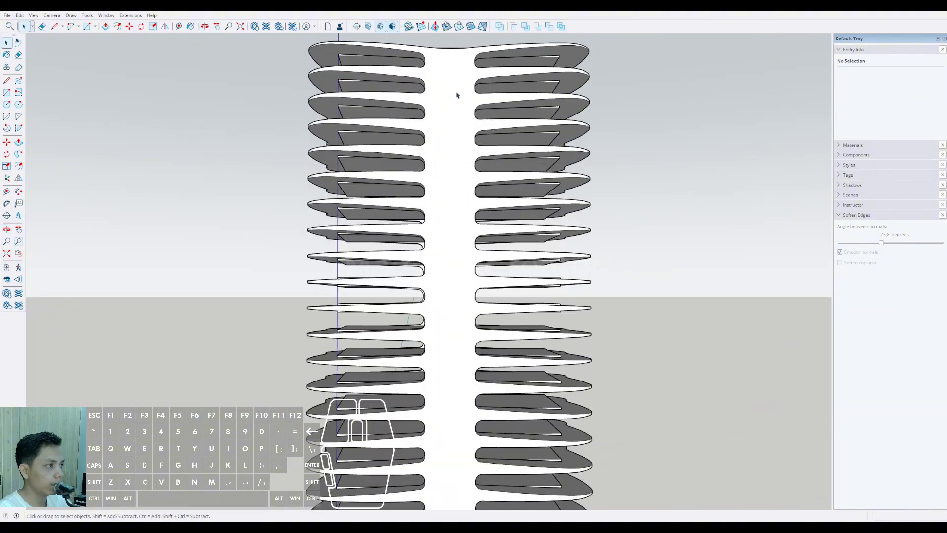
middle_drag(457, 96, 365, 238)
scroll(378, 148, up, 4)
middle_drag(377, 148, 239, 208)
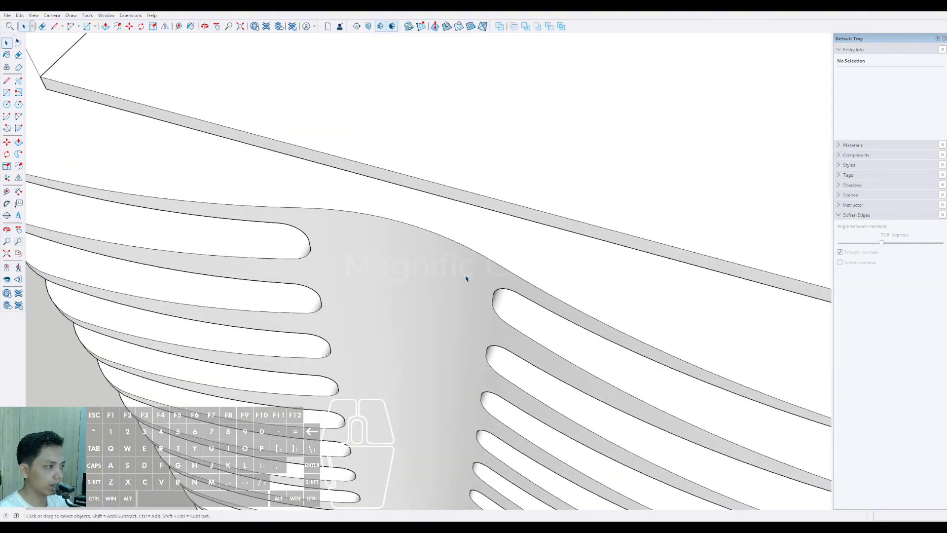
middle_drag(466, 279, 420, 394)
scroll(410, 321, down, 2)
middle_drag(407, 320, 408, 379)
scroll(419, 170, up, 4)
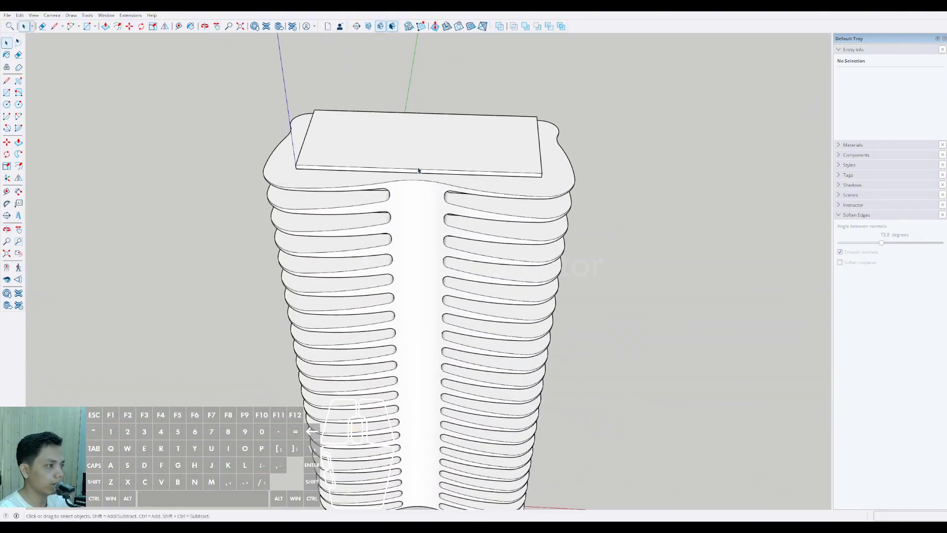
middle_drag(418, 170, 398, 334)
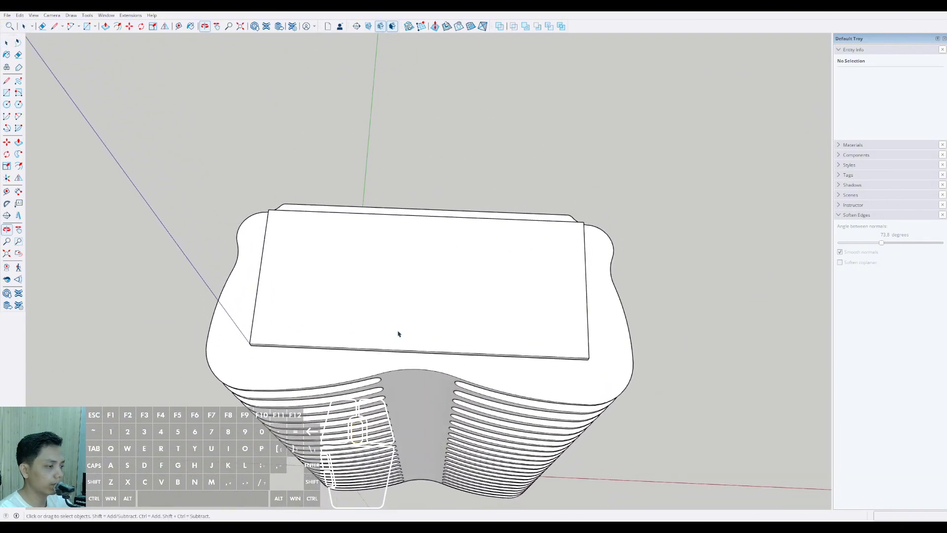
scroll(437, 375, up, 3)
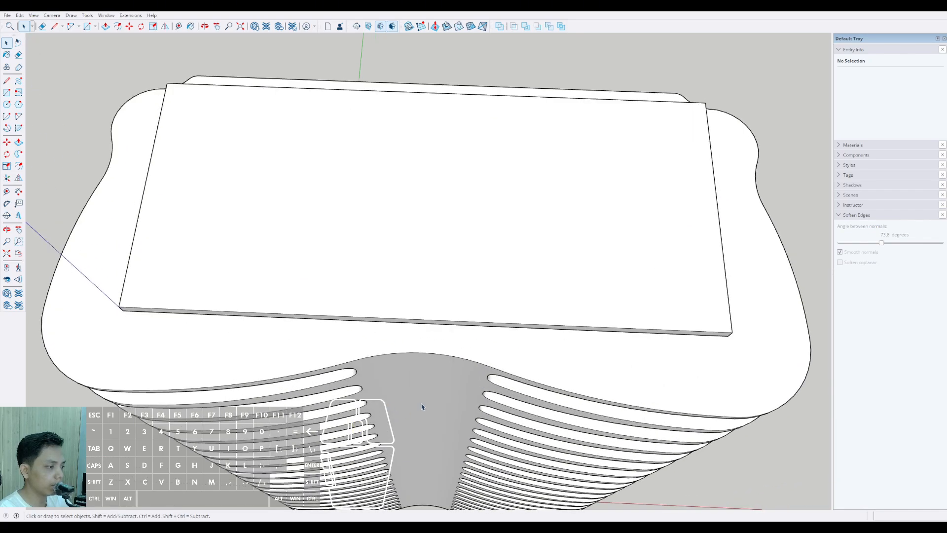
click(490, 366)
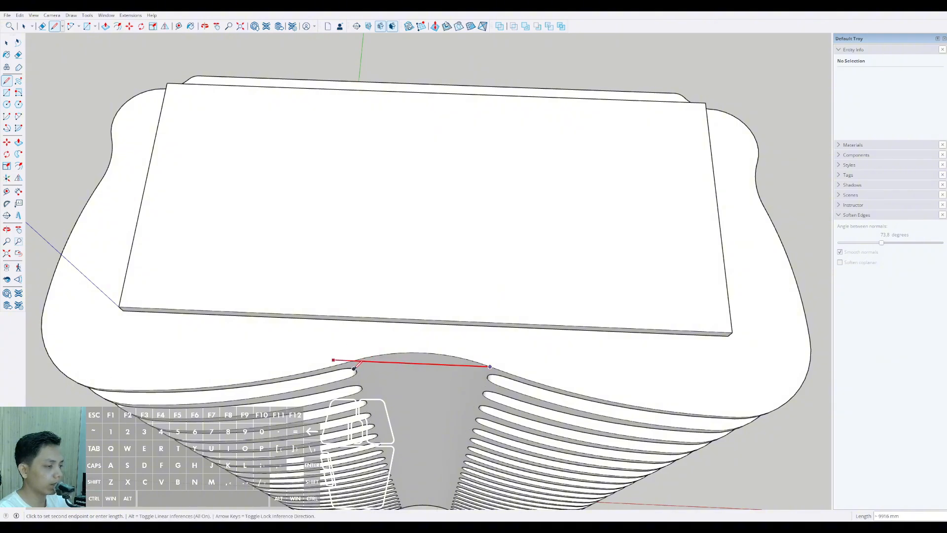
key(space)
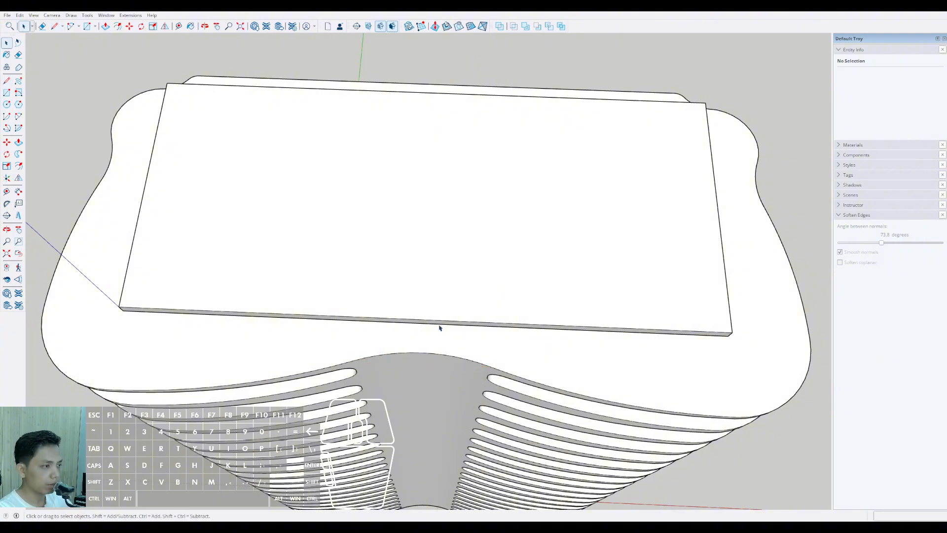
scroll(417, 291, down, 2)
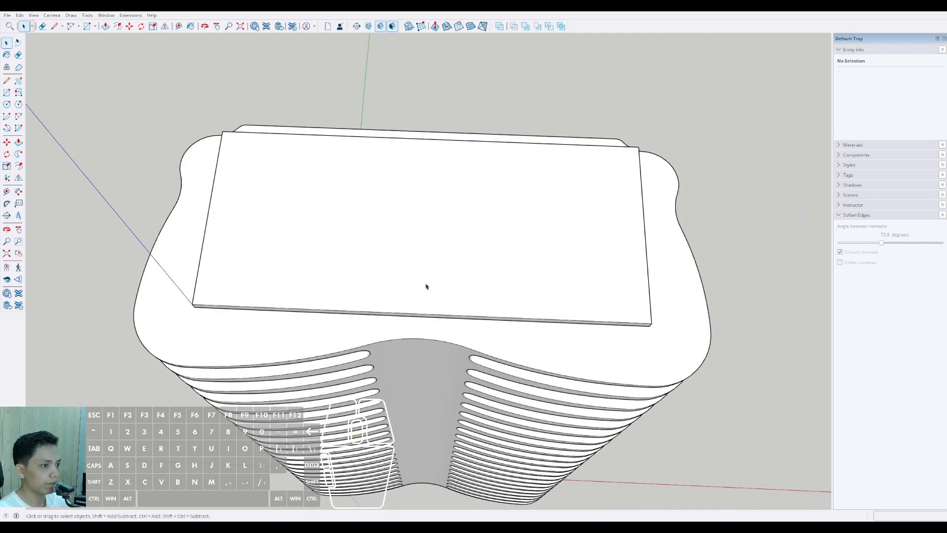
Step: Place guides on the roof slab 17500 mm inward from each of its two short edges
mouse_move(427, 293)
middle_down()
mouse_move(385, 283)
mouse_move(406, 232)
mouse_move(493, 281)
mouse_move(490, 239)
mouse_move(349, 271)
mouse_move(399, 290)
middle_up()
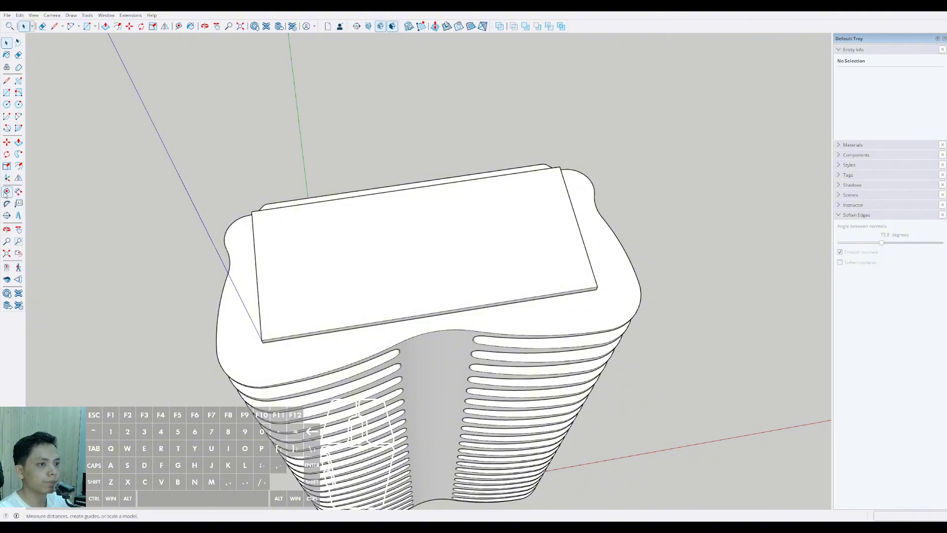
scroll(303, 245, up, 5)
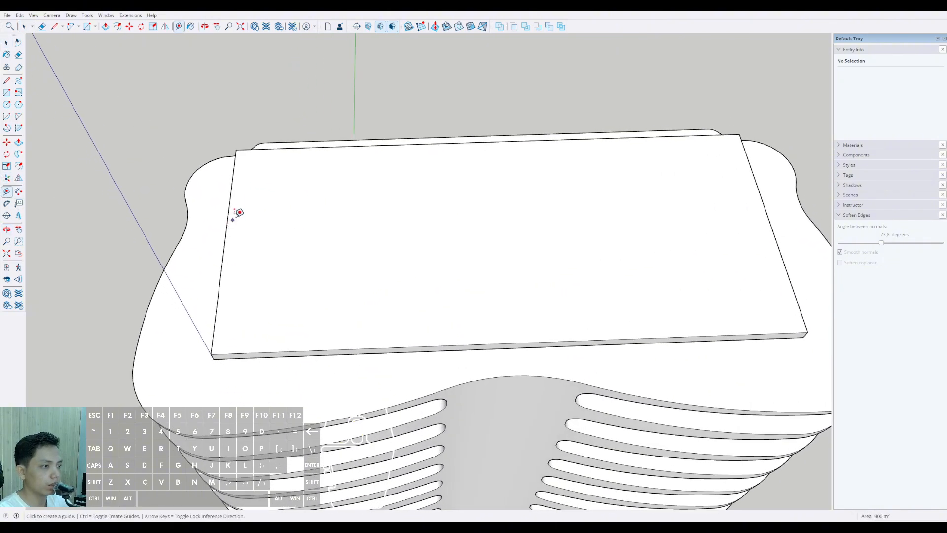
scroll(296, 205, down, 2)
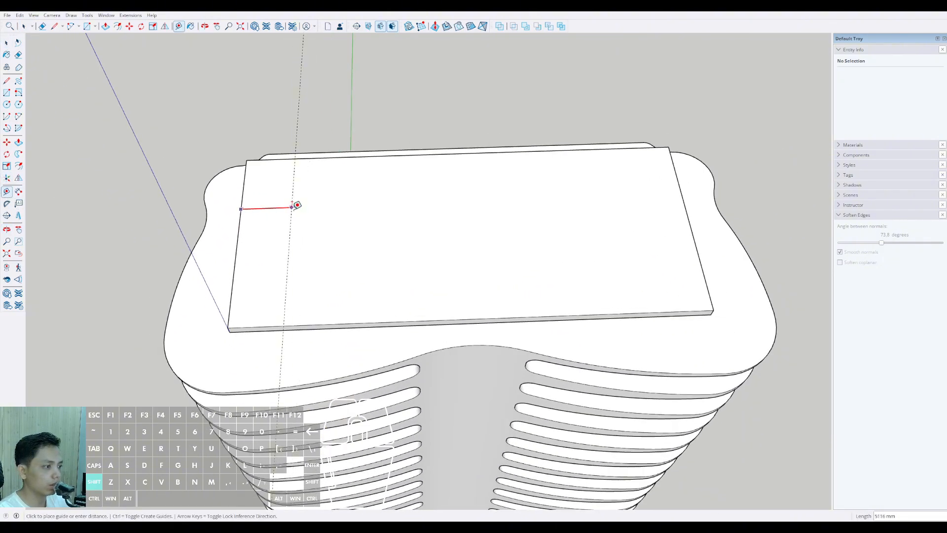
click(422, 363)
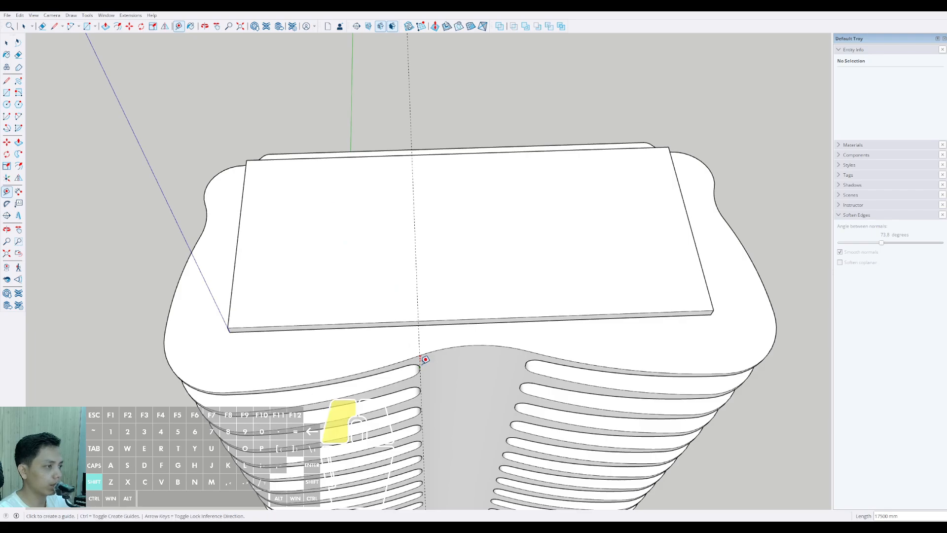
click(679, 184)
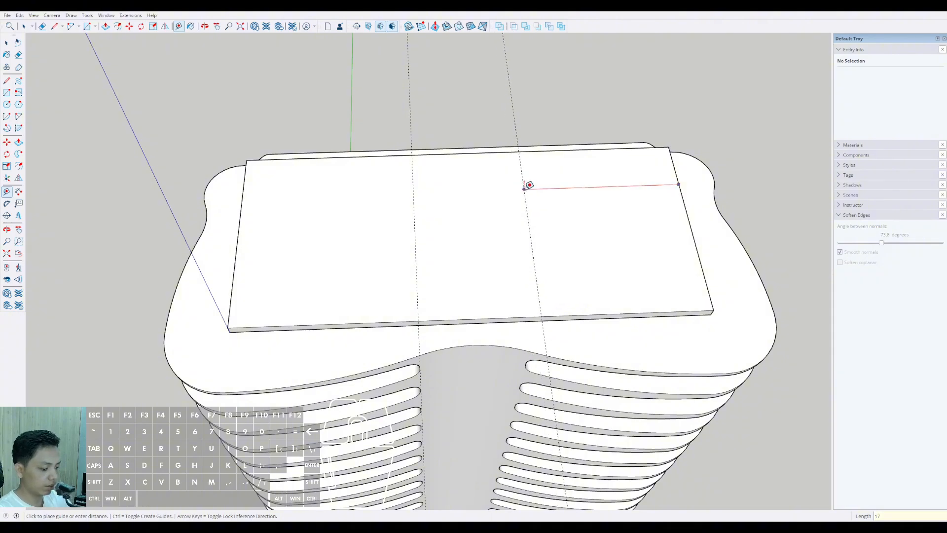
click(528, 185)
key(space)
Step: Draw a 10000 mm by 20000 mm rectangle between the two guides across the full depth of the roof slab
middle_drag(524, 192, 459, 232)
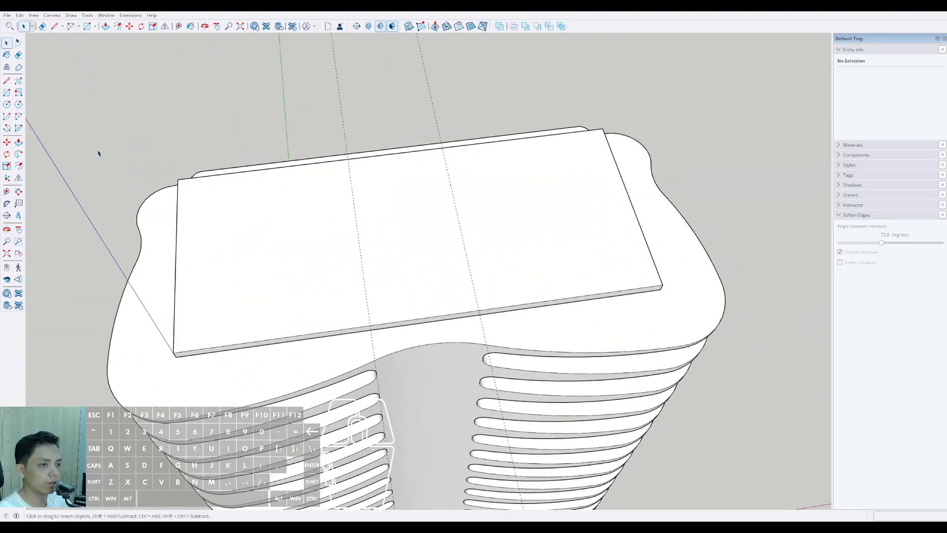
click(7, 94)
click(481, 308)
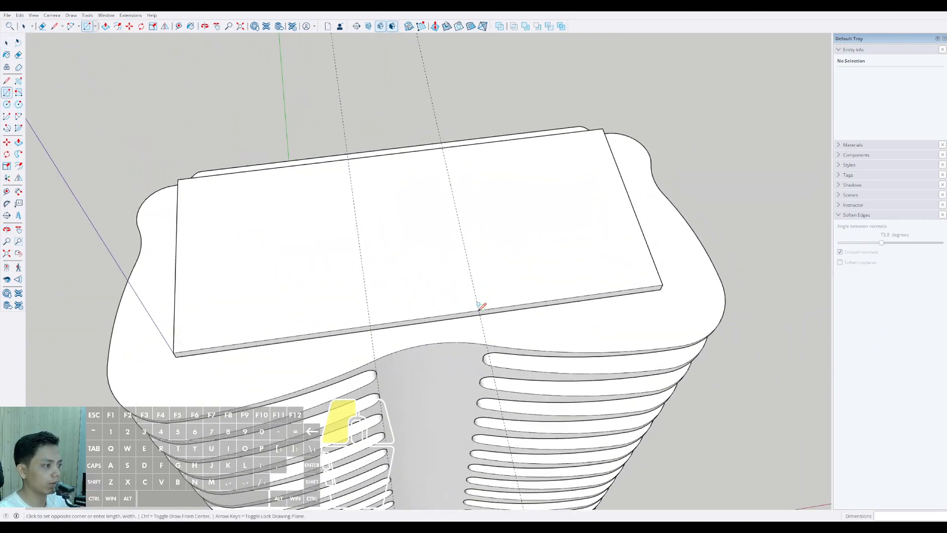
click(348, 155)
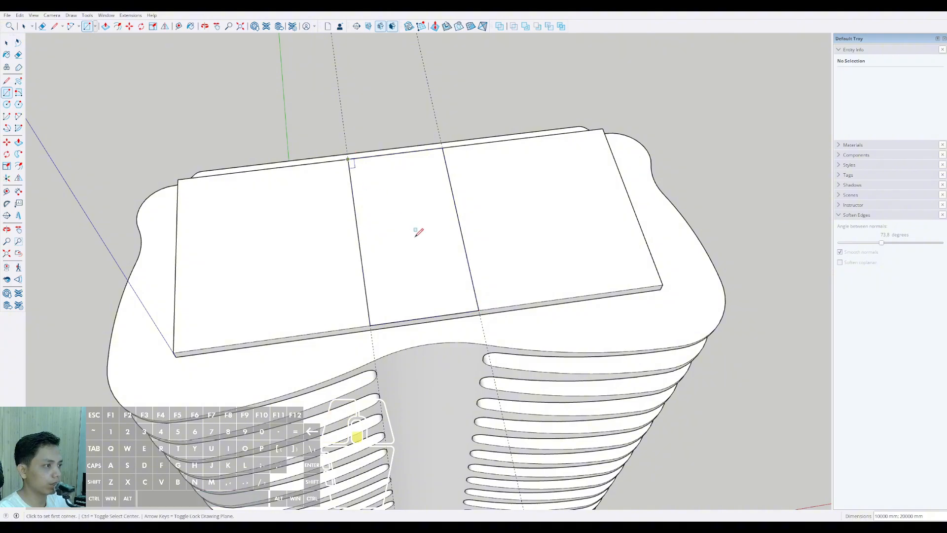
key(space)
Step: Move the rectangle's rear short edge about 2.5 m inward from the roof slab's edge
middle_drag(421, 228, 417, 207)
double_click(505, 210)
scroll(404, 203, up, 2)
click(407, 198)
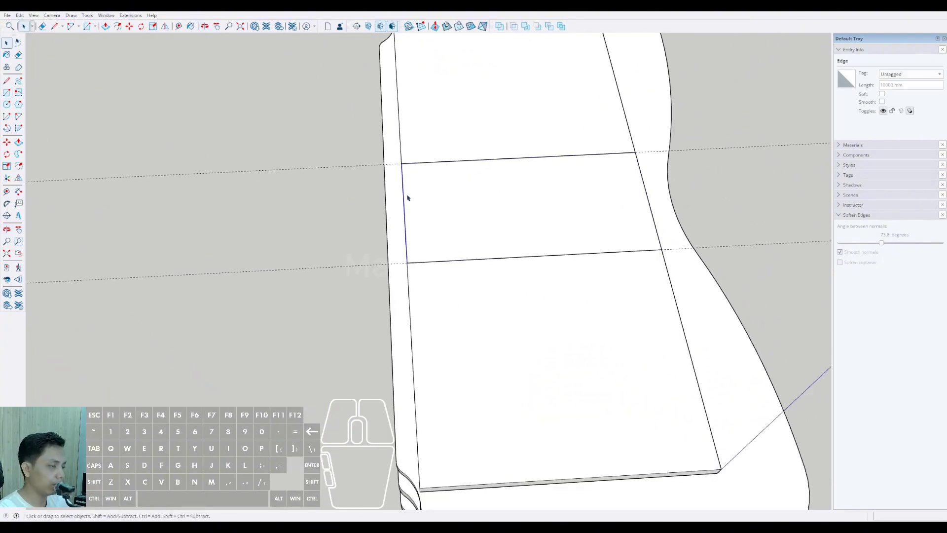
key(m)
click(402, 186)
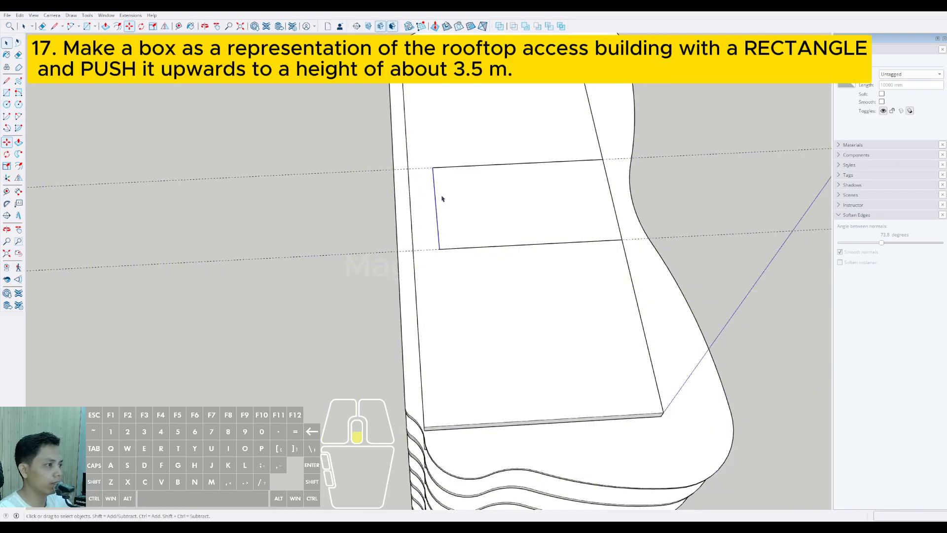
middle_drag(440, 194, 297, 132)
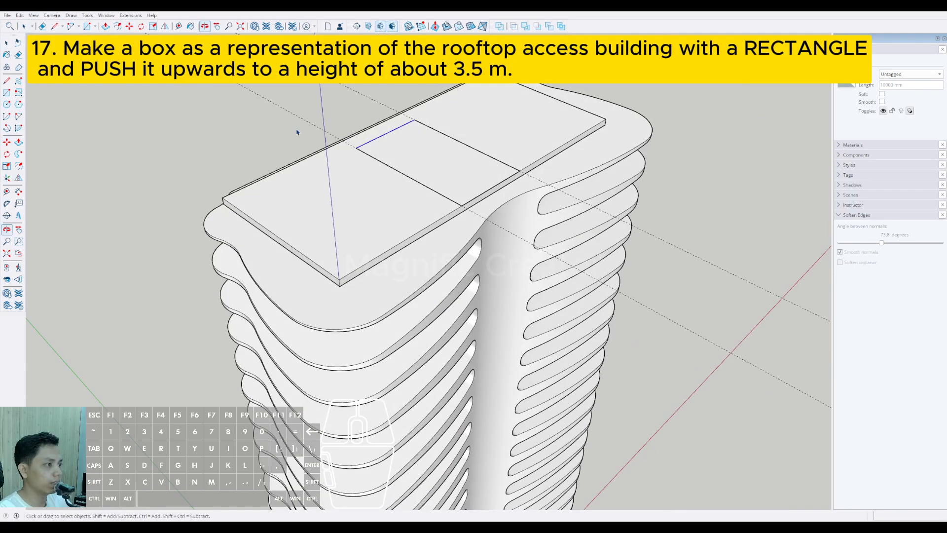
key(p)
click(471, 174)
key(space)
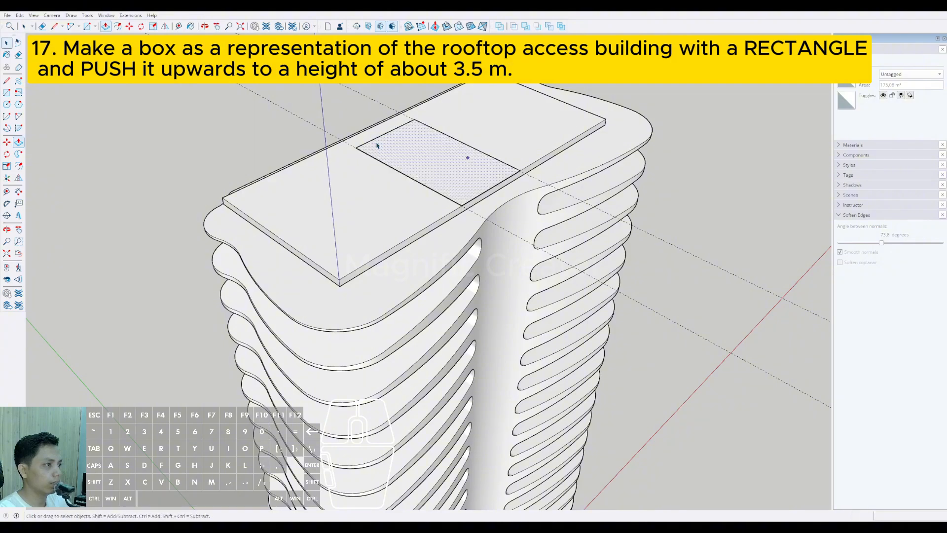
Step: Move the whole rooftop rectangle along the guides until it is flush with the slab's rear long edge
scroll(372, 145, up, 3)
scroll(372, 145, up, 3)
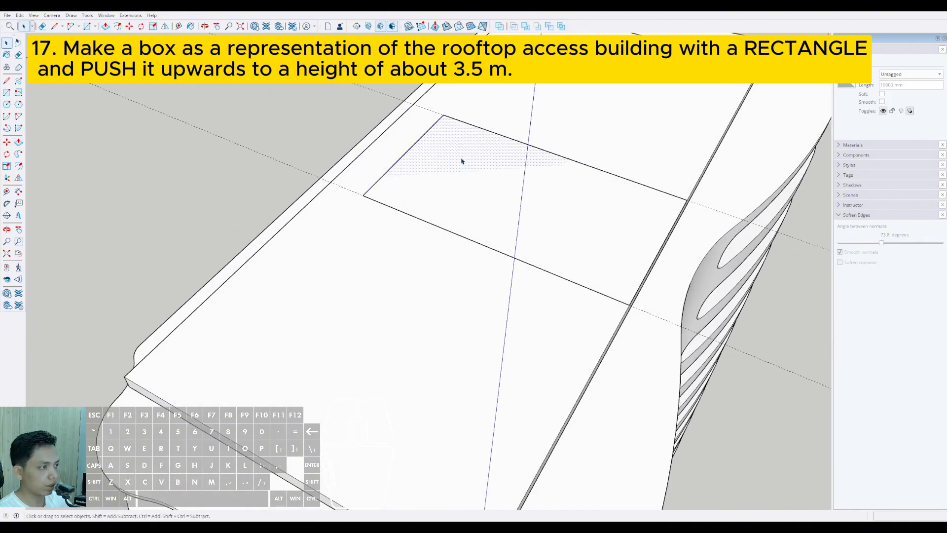
double_click(462, 161)
middle_drag(462, 162, 438, 174)
key(m)
click(438, 157)
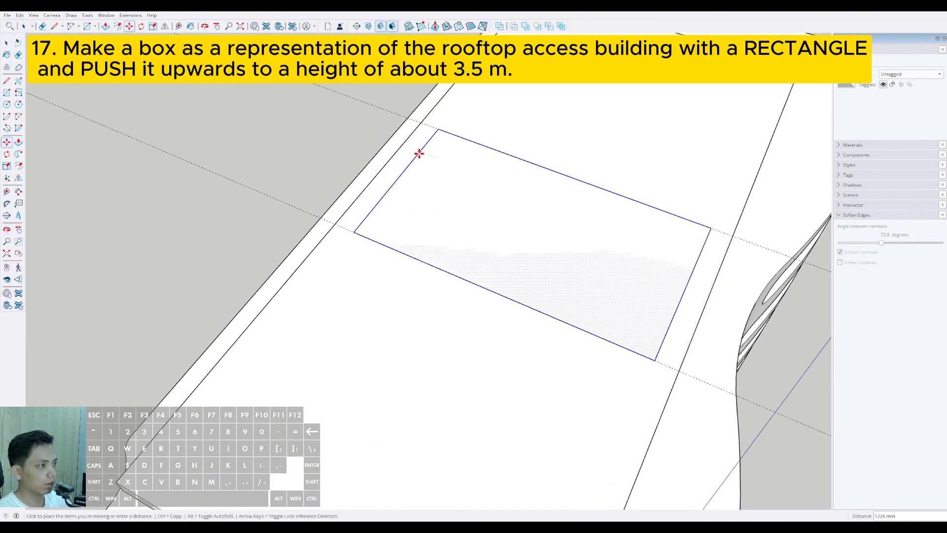
click(402, 144)
Step: Push the rooftop rectangle down through the full height of the tower to the underside of the lowest slab
key(p)
scroll(440, 169, down, 6)
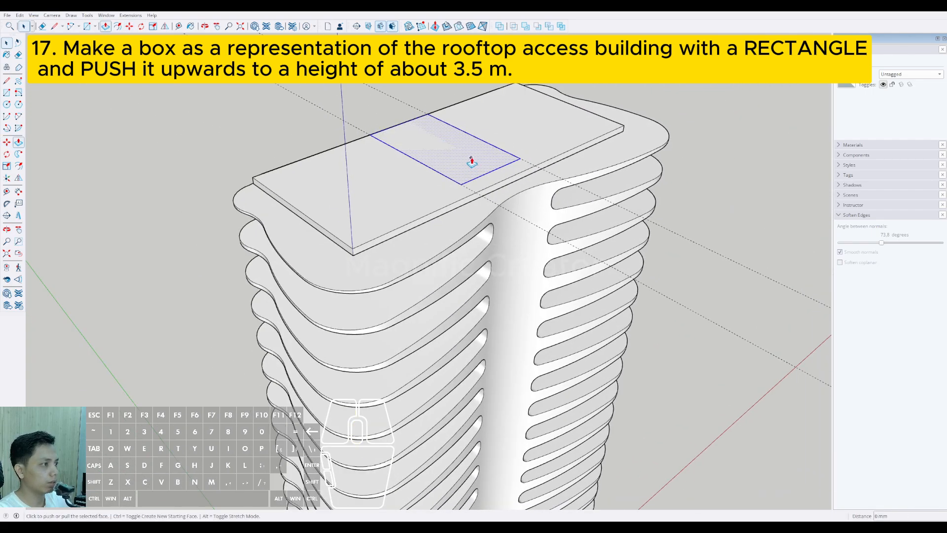
click(472, 162)
scroll(482, 230, down, 3)
middle_drag(482, 233, 471, 116)
scroll(471, 366, down, 1)
shift+middle_drag(471, 365, 419, 160)
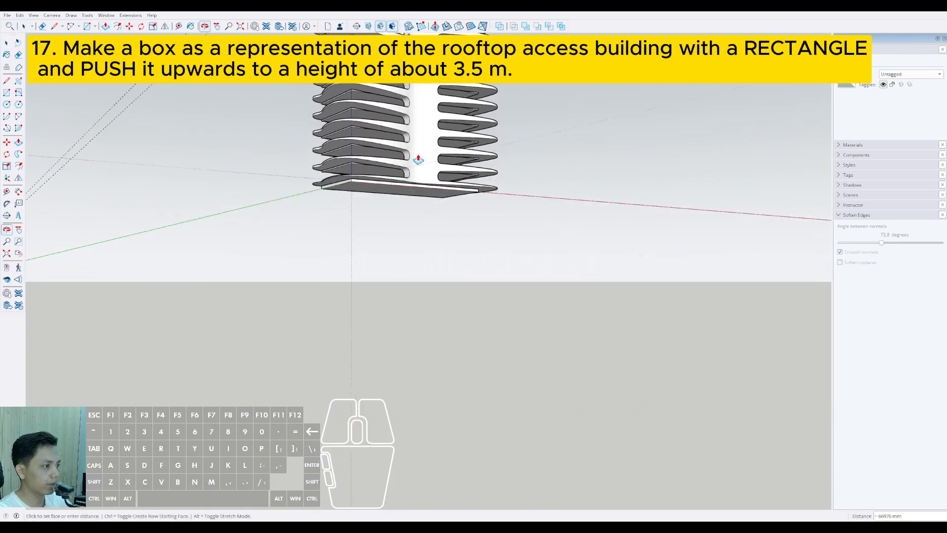
scroll(433, 224, up, 3)
middle_drag(434, 234, 399, 233)
Step: Extend the core 8000 mm downward below the lowest slab
click(382, 231)
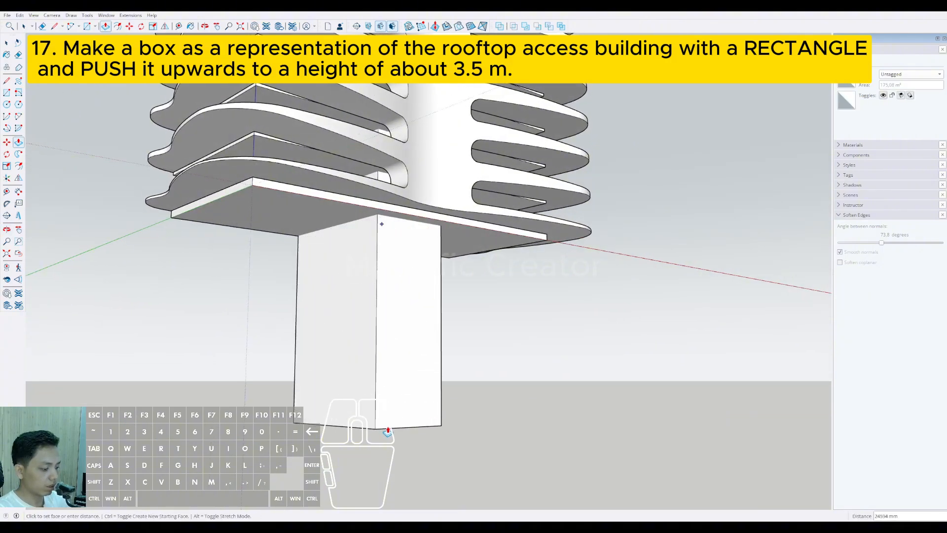
text(8000)
key(Return)
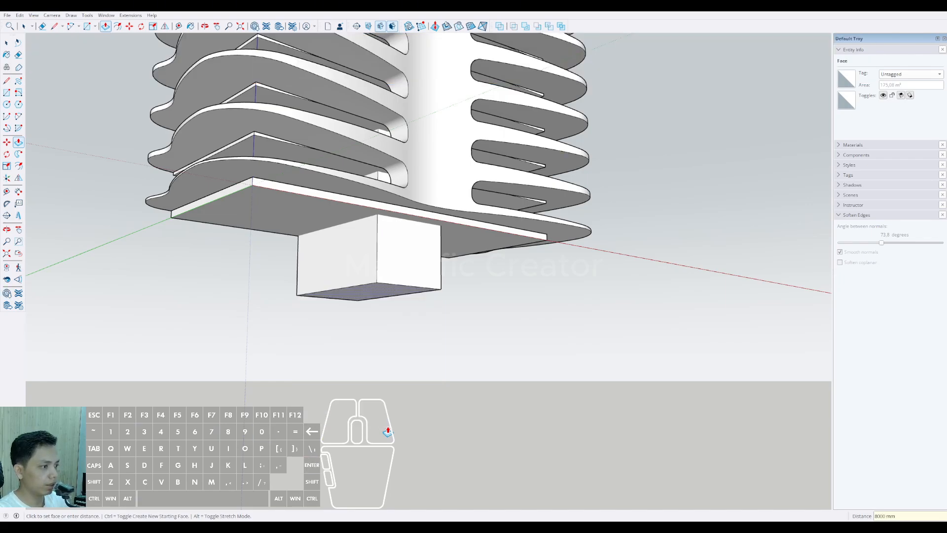
key(space)
Step: Pull the core's top face up 3500 mm above the roof slab to form the rooftop access building
middle_drag(401, 366, 514, 135)
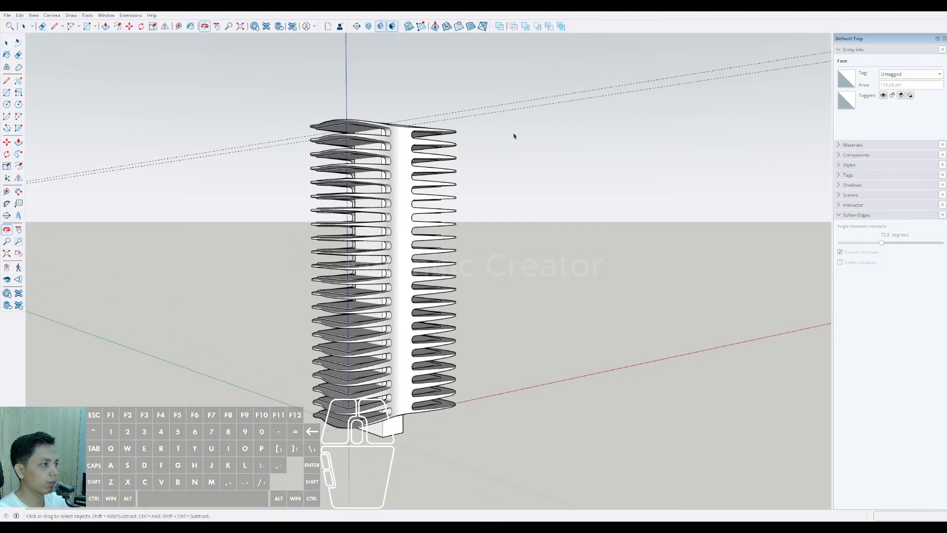
click(416, 187)
scroll(412, 190, up, 3)
middle_drag(412, 190, 368, 269)
scroll(370, 207, up, 5)
middle_drag(369, 204, 362, 183)
key(p)
click(346, 175)
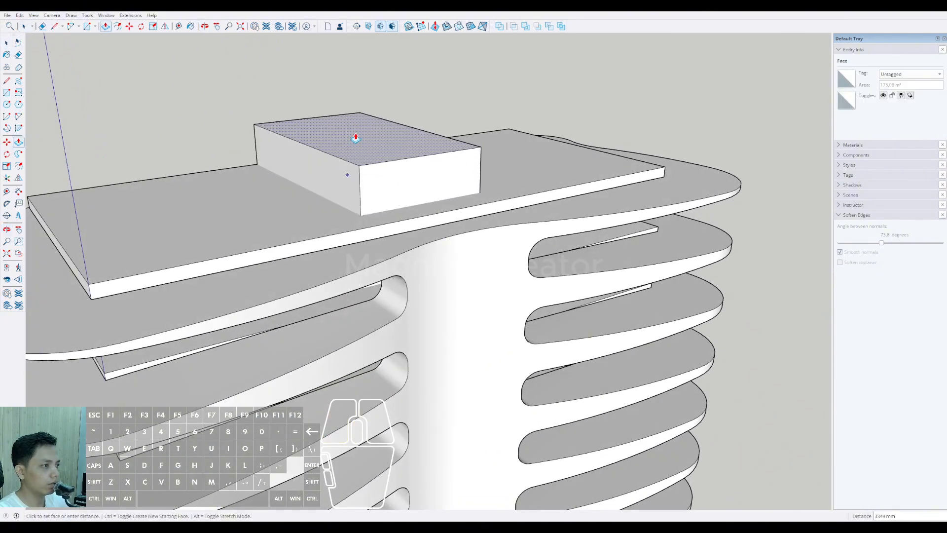
middle_drag(353, 143, 353, 105)
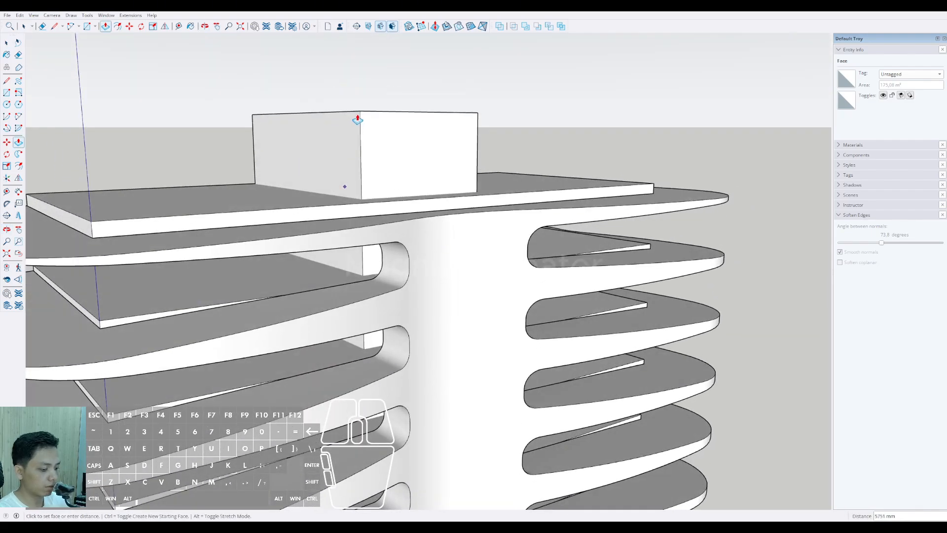
text(3500)
key(Return)
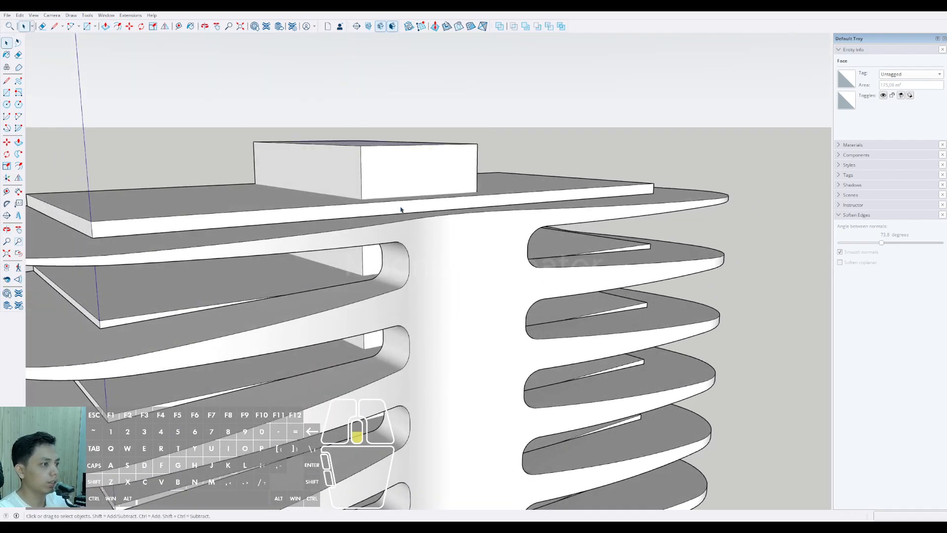
scroll(400, 209, down, 5)
mouse_move(385, 228)
middle_down()
mouse_move(481, 223)
mouse_move(490, 182)
mouse_move(441, 270)
mouse_move(431, 268)
mouse_move(429, 199)
mouse_move(178, 275)
middle_up()
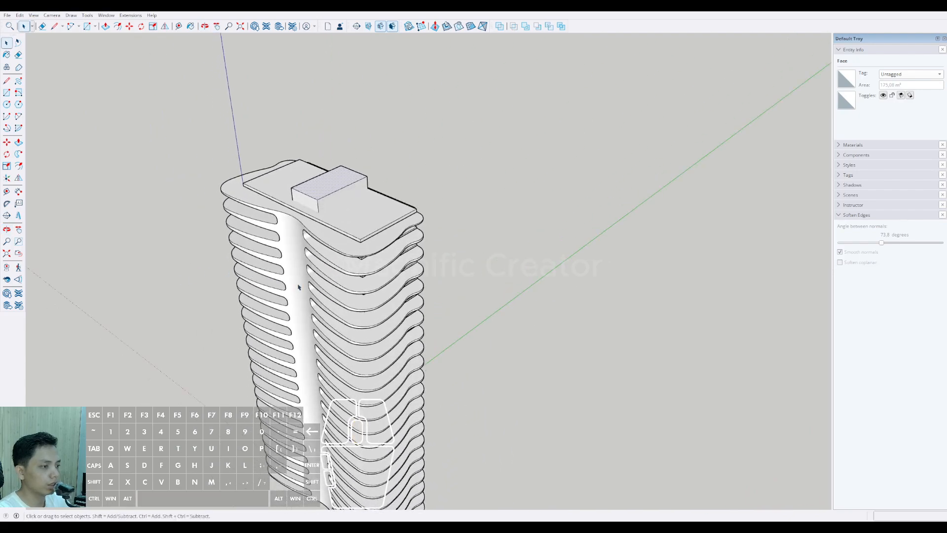
middle_drag(298, 287, 365, 263)
click(549, 216)
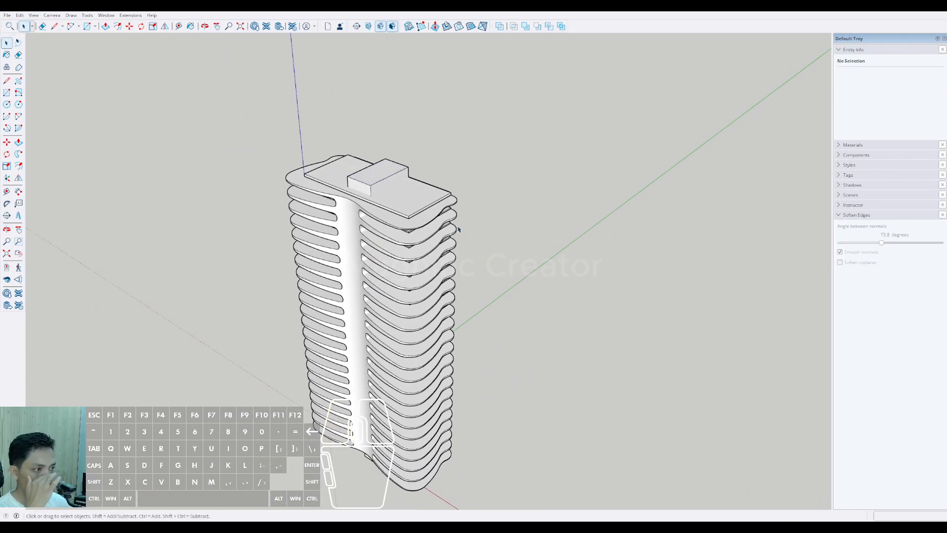
Step: Open the balcony group and pull its top face up about 5256 mm to form a raised band around the roof
scroll(366, 201, up, 6)
shift+middle_drag(357, 200, 383, 208)
mouse_move(382, 207)
middle_down()
mouse_move(452, 148)
mouse_move(395, 186)
mouse_move(517, 167)
mouse_move(444, 201)
middle_up()
scroll(469, 205, up, 4)
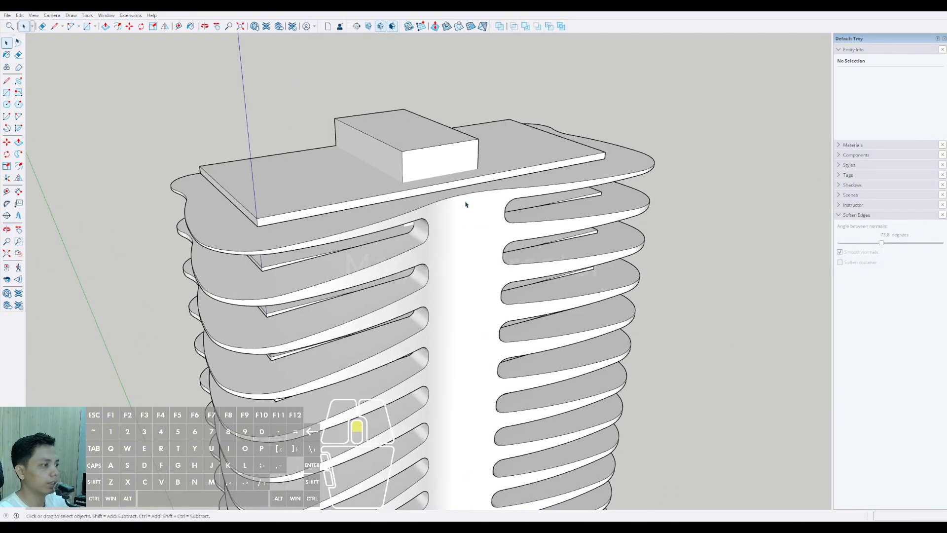
double_click(504, 191)
click(560, 194)
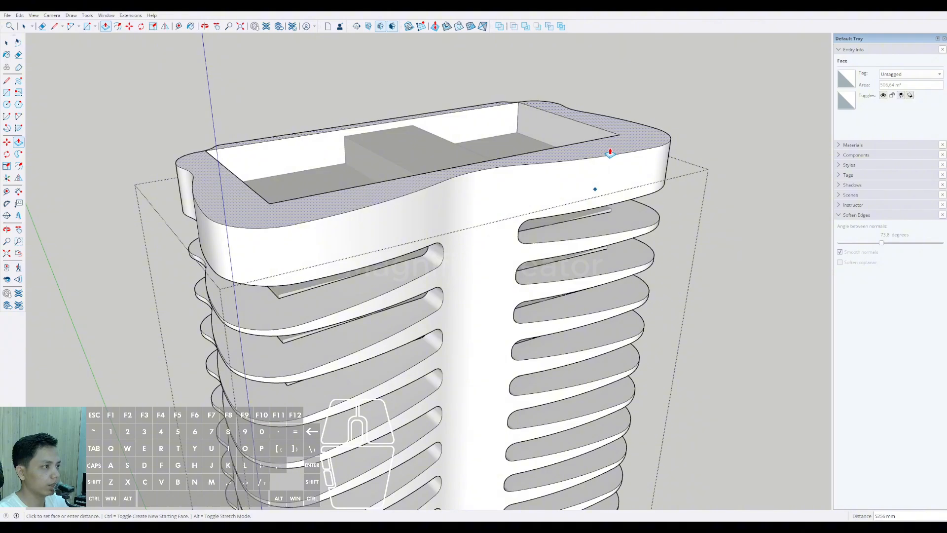
click(611, 154)
key(space)
scroll(504, 178, down, 3)
middle_drag(486, 203, 513, 148)
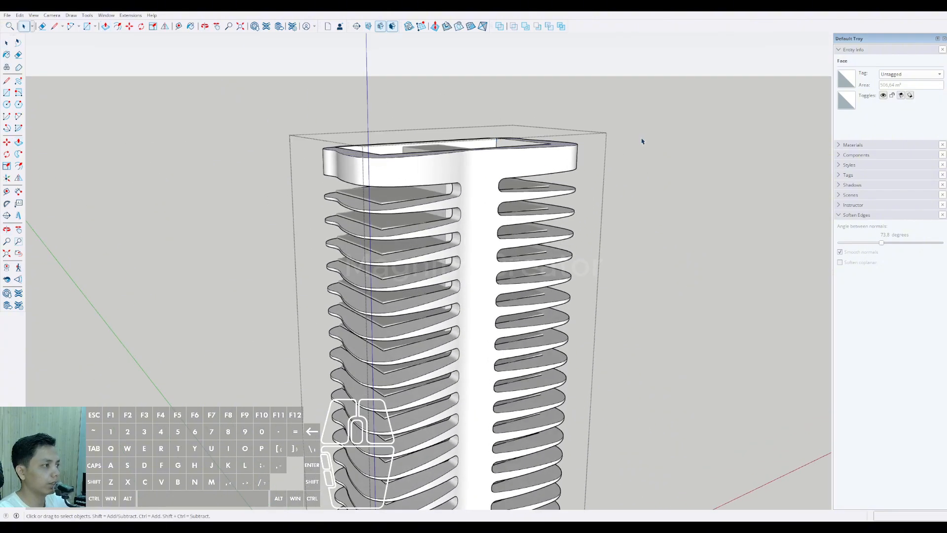
click(645, 139)
Step: Open the balcony group and pull the lowest balcony's underside down a little under 3 m, leaving the group when done
scroll(515, 174, down, 5)
middle_drag(493, 276, 469, 167)
scroll(459, 249, up, 4)
shift+middle_drag(457, 256, 455, 226)
middle_drag(450, 331, 446, 340)
shift+middle_drag(445, 340, 466, 296)
scroll(448, 400, up, 3)
scroll(452, 339, up, 3)
middle_drag(466, 296, 468, 289)
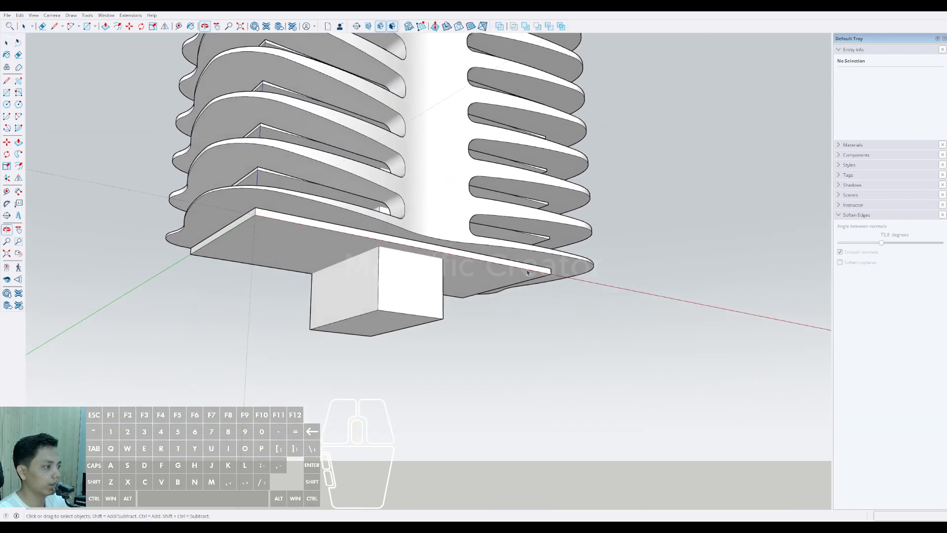
scroll(556, 267, up, 2)
double_click(555, 262)
triple_click(555, 262)
key(p)
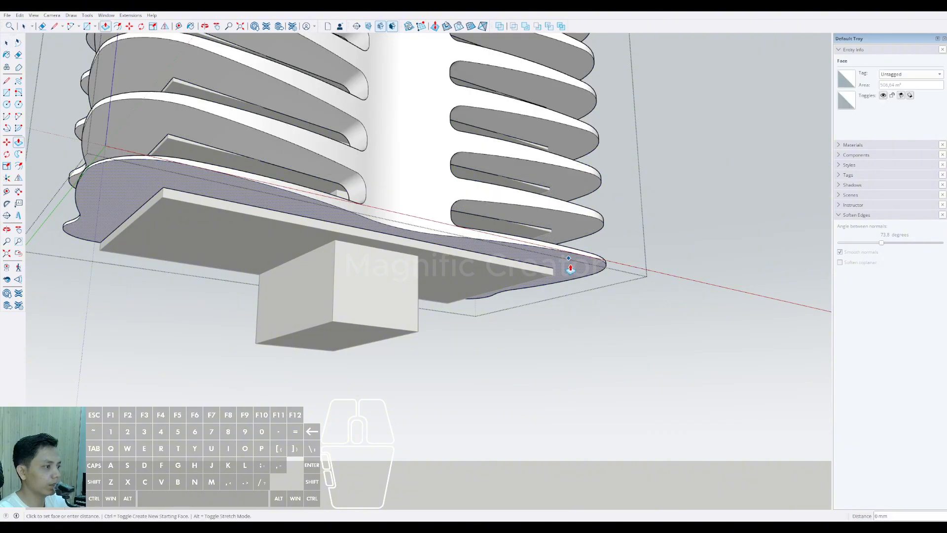
click(569, 260)
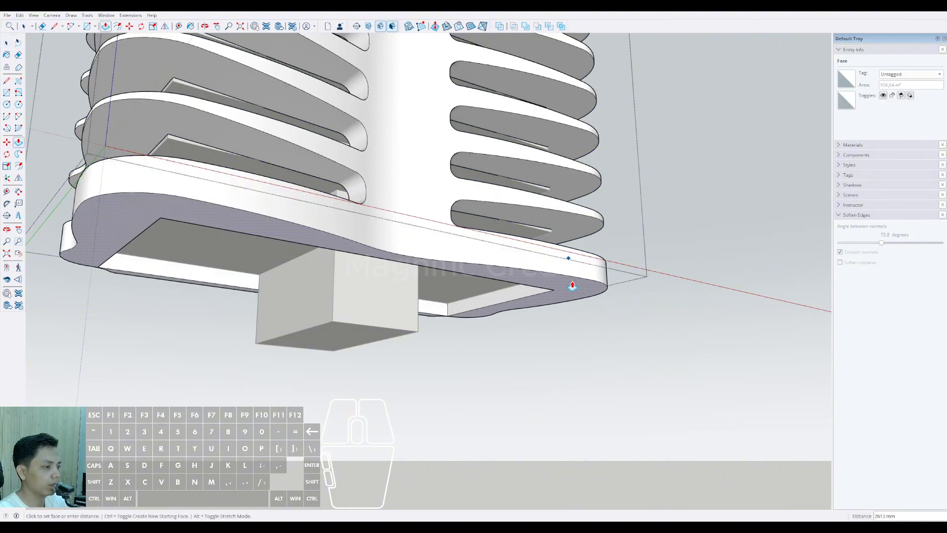
click(570, 286)
scroll(461, 279, down, 1)
key(space)
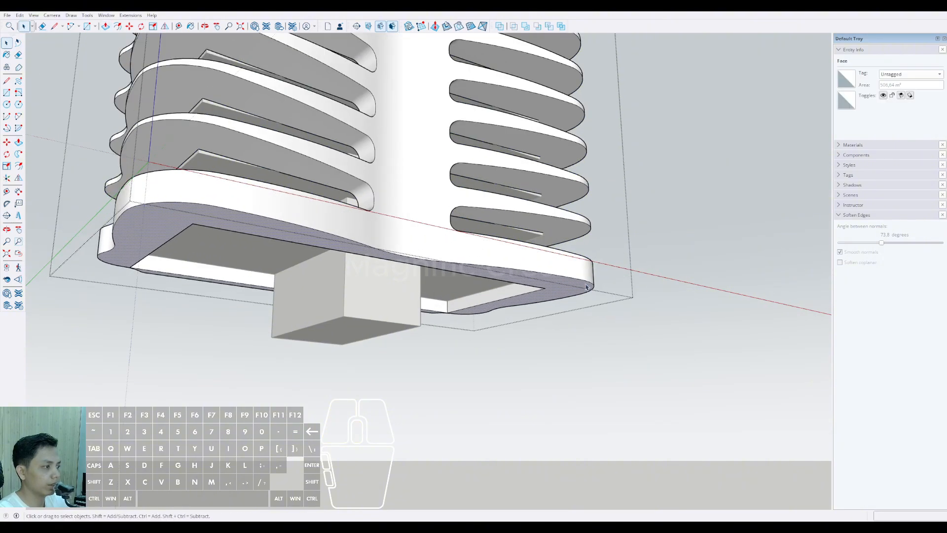
click(649, 230)
Step: Measure the vertical distance from the lower balcony band's underside to the bottom of the core with the Line tool
scroll(622, 242, down, 2)
middle_drag(609, 247, 397, 327)
scroll(398, 327, up, 4)
key(l)
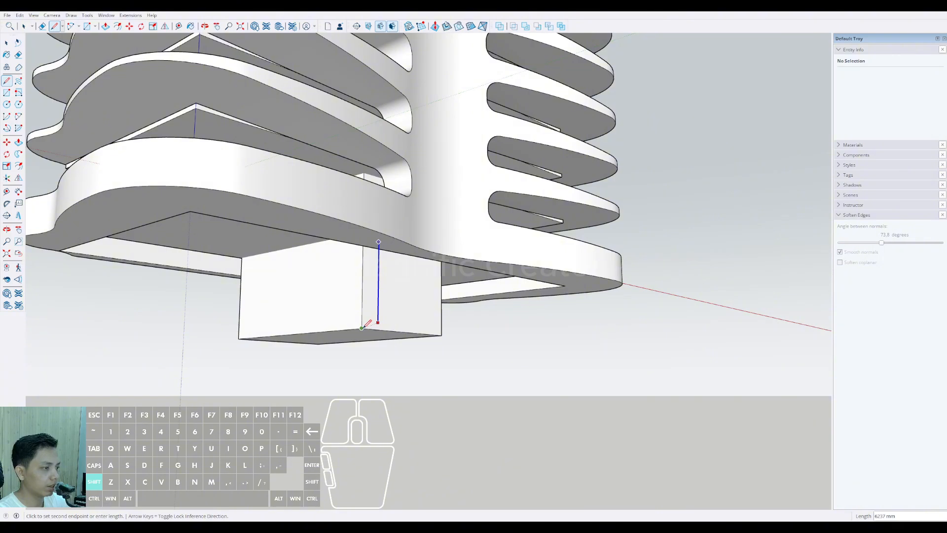
shift+scroll(365, 325, up, 2)
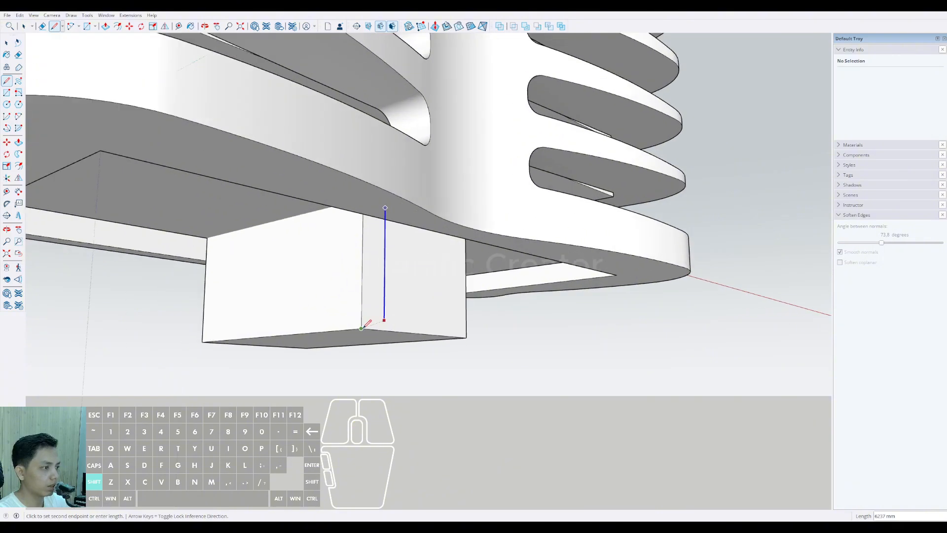
middle_drag(367, 324, 311, 249)
Step: Try to close the rectangular opening in the lower balcony band's underside with a rectangle, and undo it
key(r)
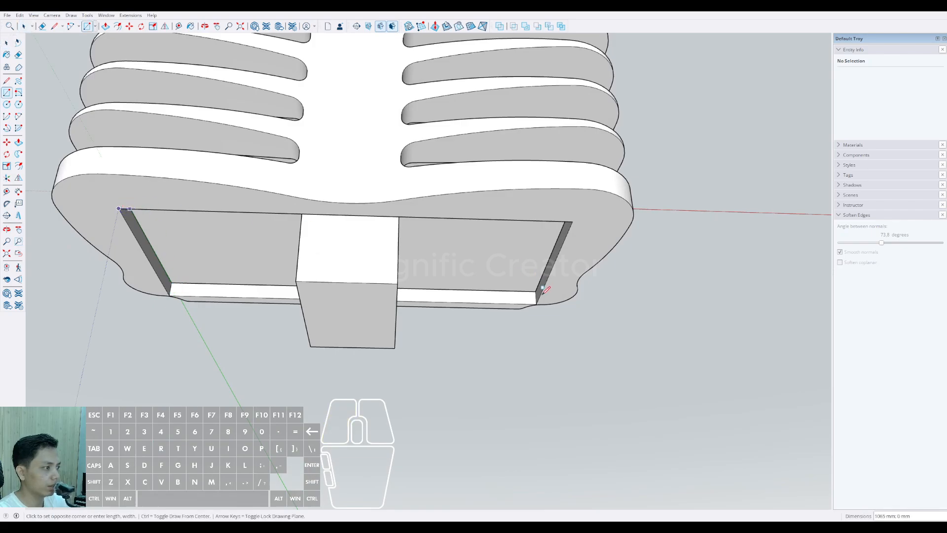
scroll(536, 303, up, 5)
click(536, 304)
key(space)
scroll(523, 286, down, 4)
click(412, 247)
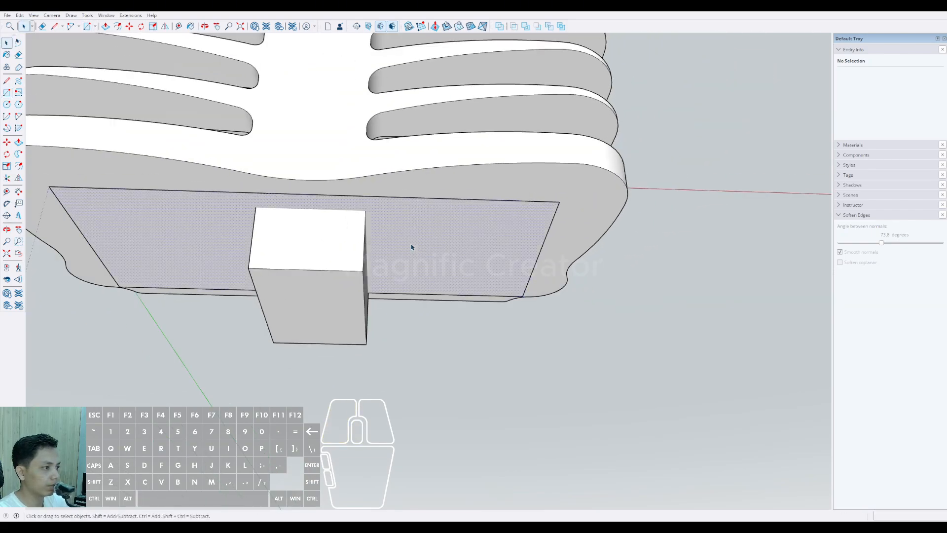
triple_click(412, 247)
middle_drag(459, 266, 403, 278)
key(ctrl+z)
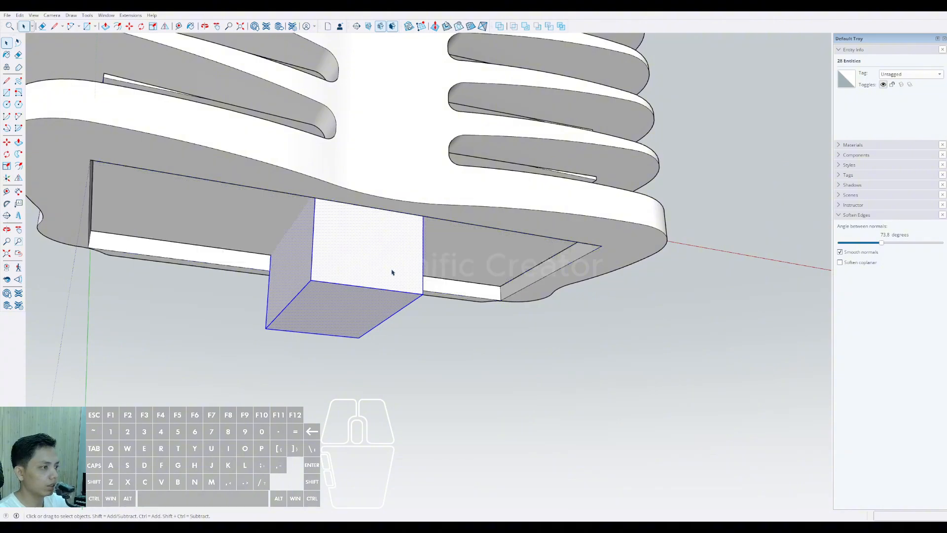
Step: Group the selected core geometry, including the box projecting beneath the tower
middle_drag(412, 326, 375, 264)
scroll(372, 379, up, 4)
scroll(372, 379, down, 2)
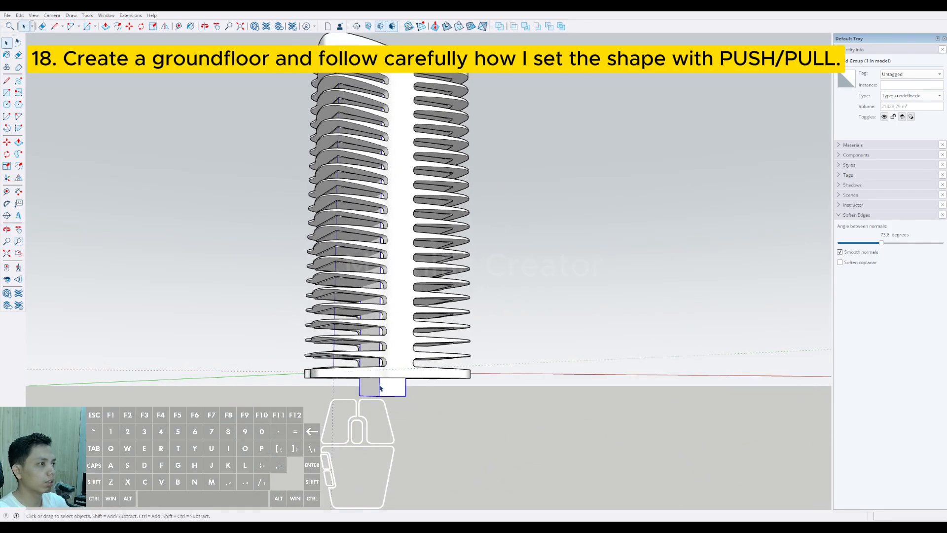
scroll(372, 379, up, 2)
middle_drag(373, 379, 403, 383)
scroll(407, 359, down, 3)
scroll(408, 260, up, 2)
shift+middle_drag(408, 260, 407, 290)
middle_drag(399, 433, 391, 254)
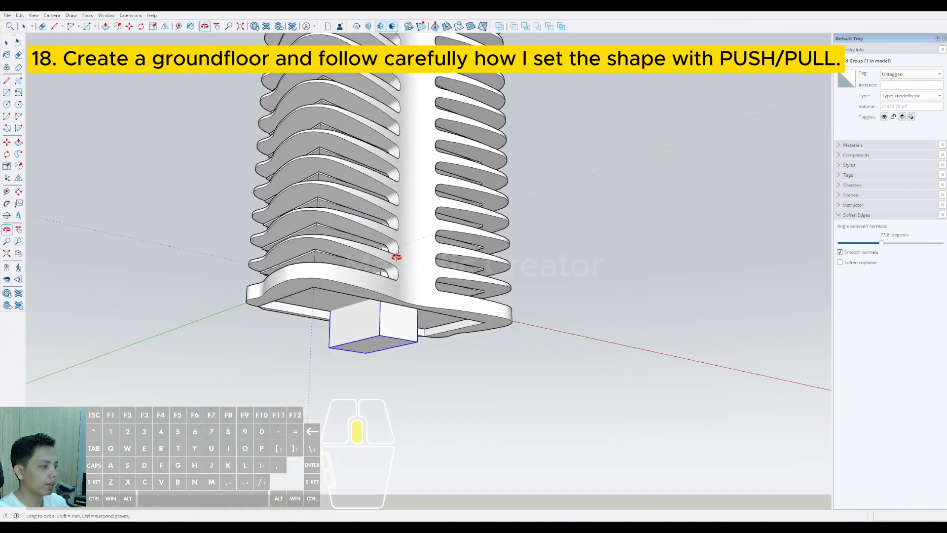
Step: Draw a 45000 mm by 20000 mm rectangle across the opening in the lower balcony band's underside
scroll(393, 315, up, 4)
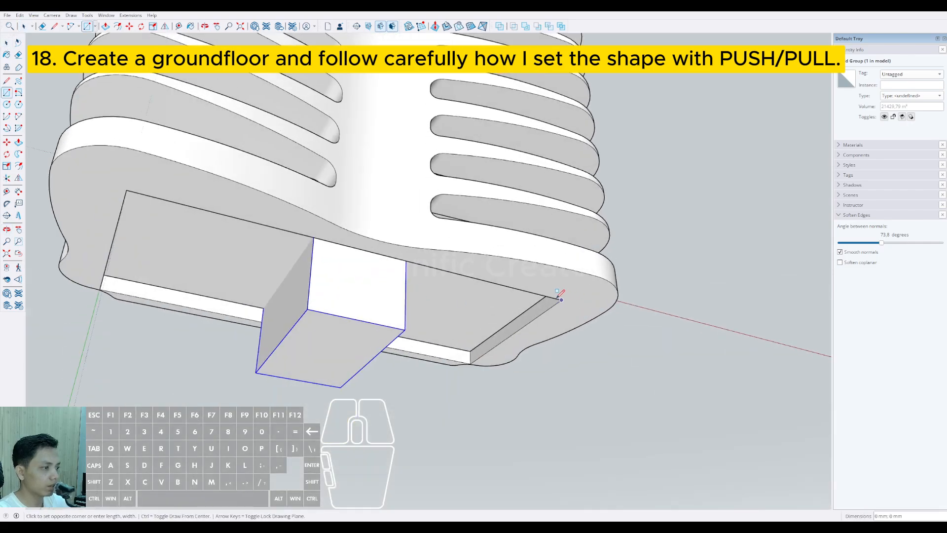
scroll(558, 297, up, 3)
shift+middle_drag(465, 316, 675, 301)
scroll(140, 271, up, 2)
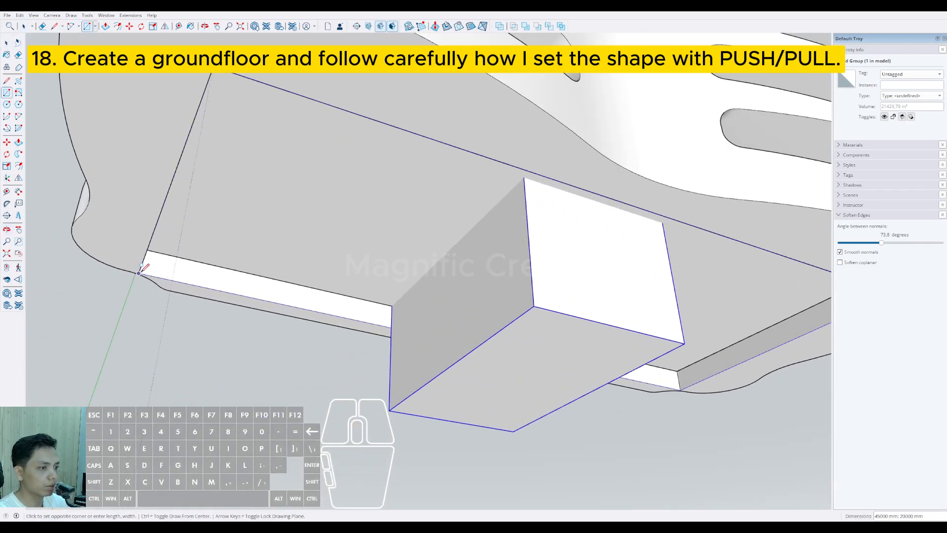
click(140, 273)
Step: Push the new rectangle 1000 mm downward into a slab and group the slab
scroll(245, 239, down, 4)
double_click(324, 223)
middle_drag(245, 239, 390, 308)
key(p)
click(388, 259)
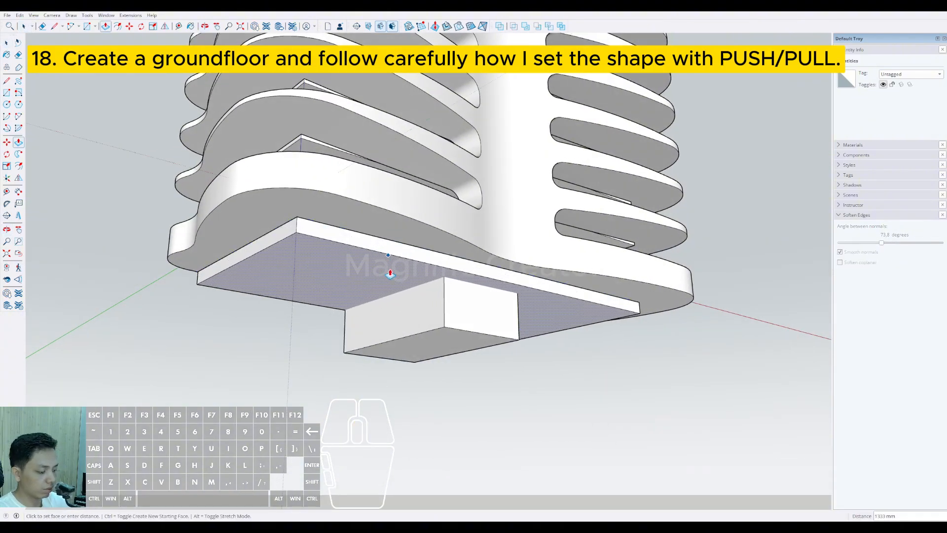
key(Return)
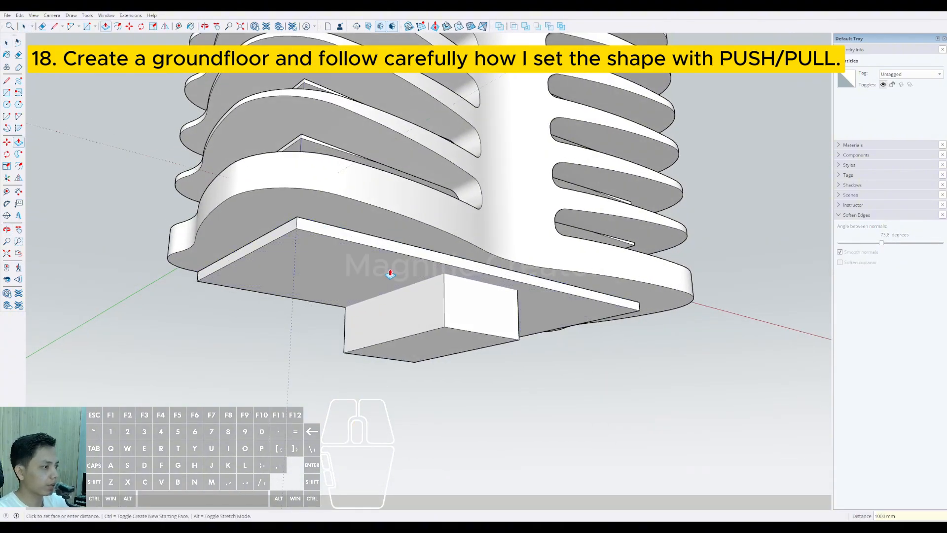
key(space)
triple_click(348, 247)
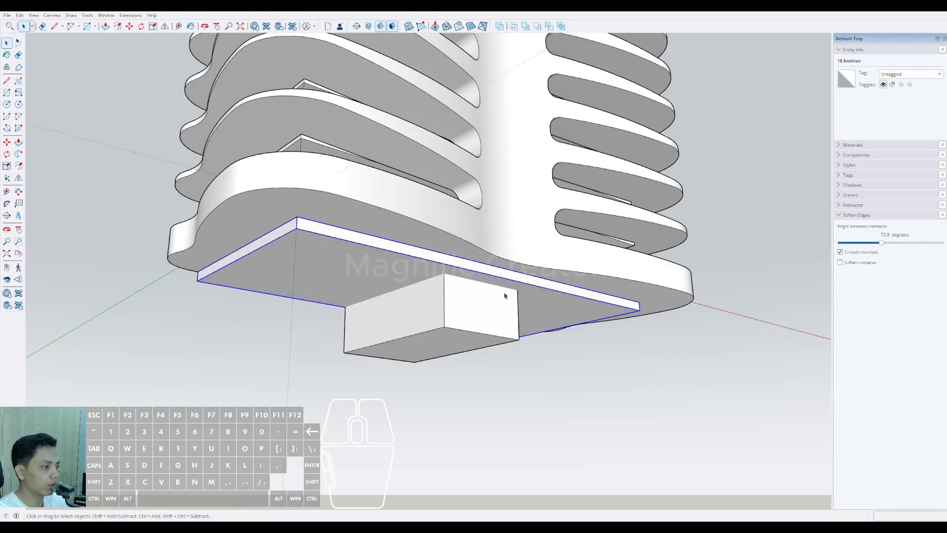
key(ctrl+g)
Step: Move the slab group vertically down until it sits beneath the bottom of the core
scroll(504, 296, up, 2)
middle_drag(505, 296, 528, 323)
key(m)
click(473, 280)
key(shift)
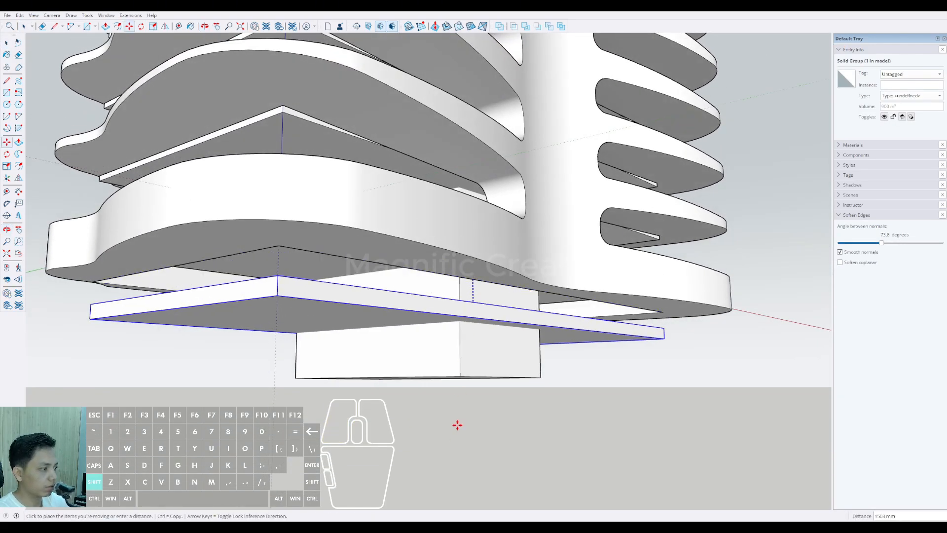
shift+middle_drag(462, 387, 459, 454)
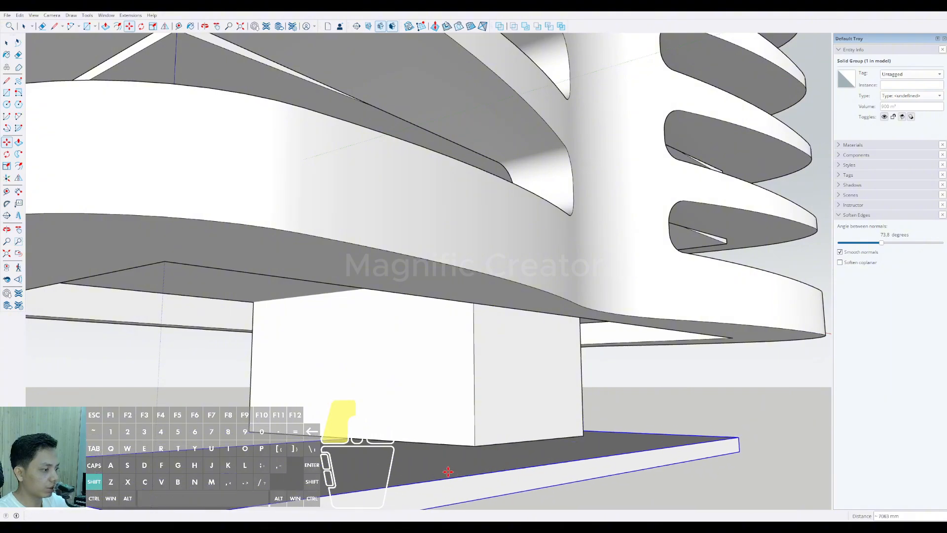
scroll(459, 446, up, 3)
scroll(470, 439, down, 6)
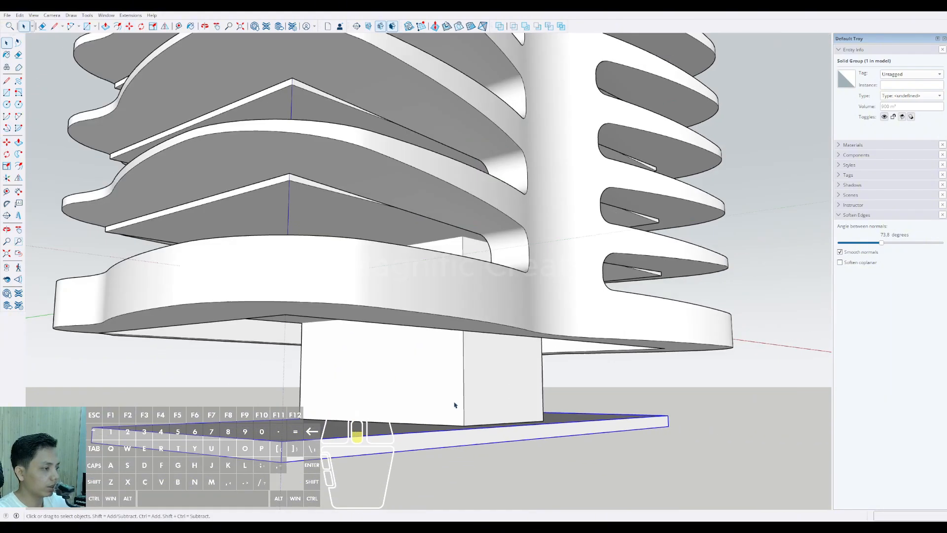
Step: Examine the whole tower from its ground-floor slab up to the rooftop
middle_drag(429, 385, 368, 392)
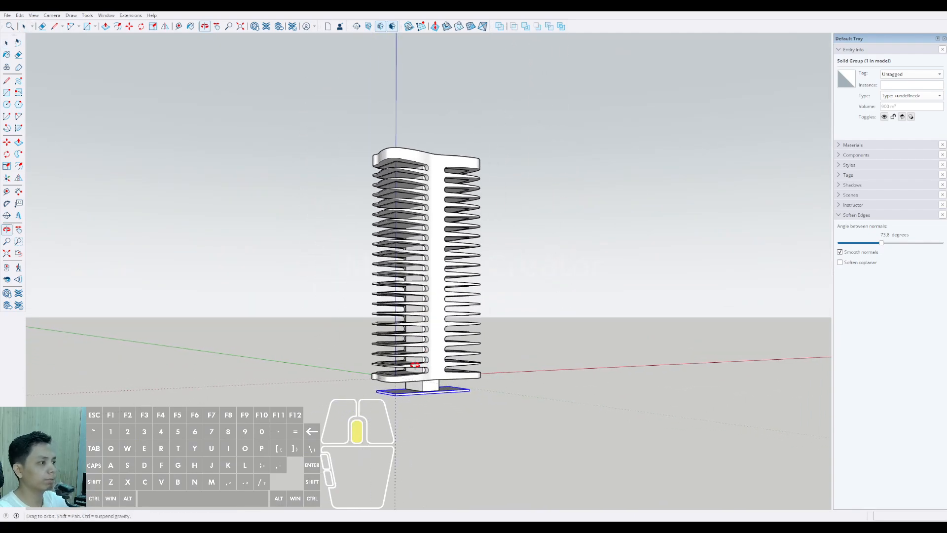
middle_drag(414, 365, 412, 230)
middle_drag(384, 145, 454, 277)
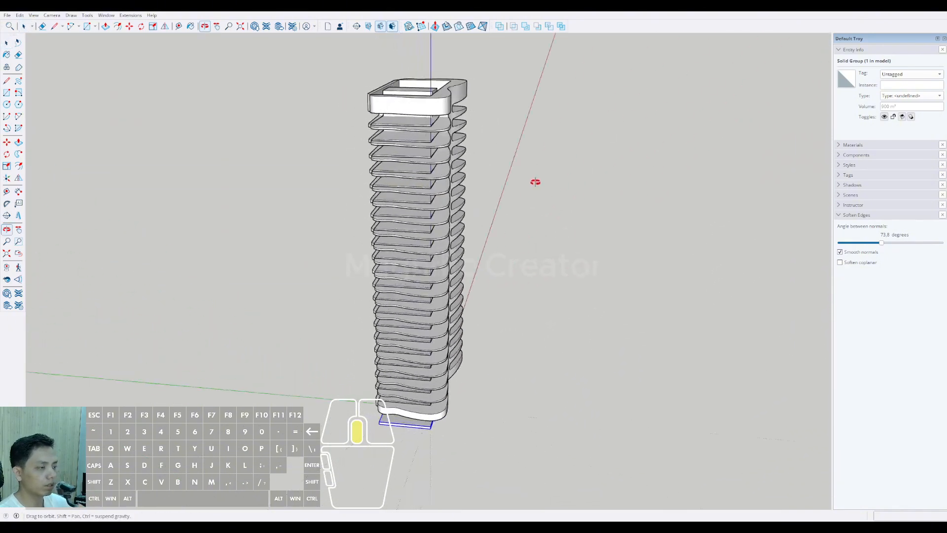
middle_drag(387, 231, 585, 194)
scroll(416, 187, up, 6)
shift+middle_drag(418, 190, 424, 246)
middle_drag(424, 246, 398, 274)
scroll(387, 294, up, 5)
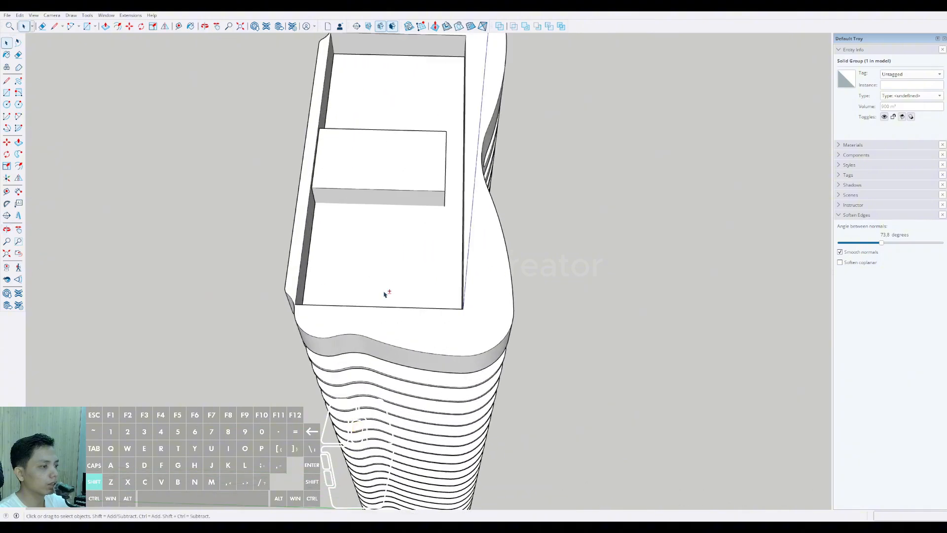
Step: Draw a rectangle across the rooftop opening in the upper band, from one corner to the diagonally opposite corner
scroll(432, 338, up, 2)
middle_drag(488, 340, 495, 320)
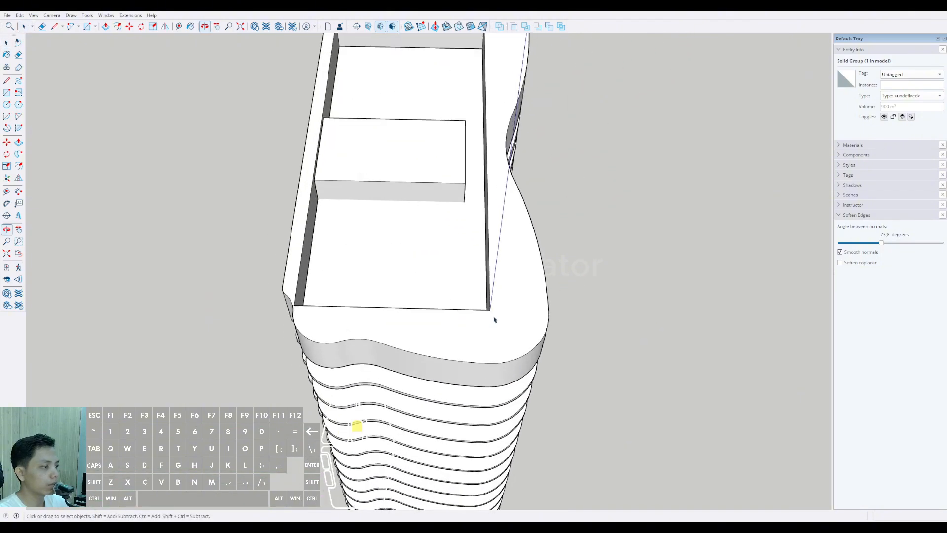
scroll(417, 218, down, 2)
shift+middle_drag(387, 70, 383, 137)
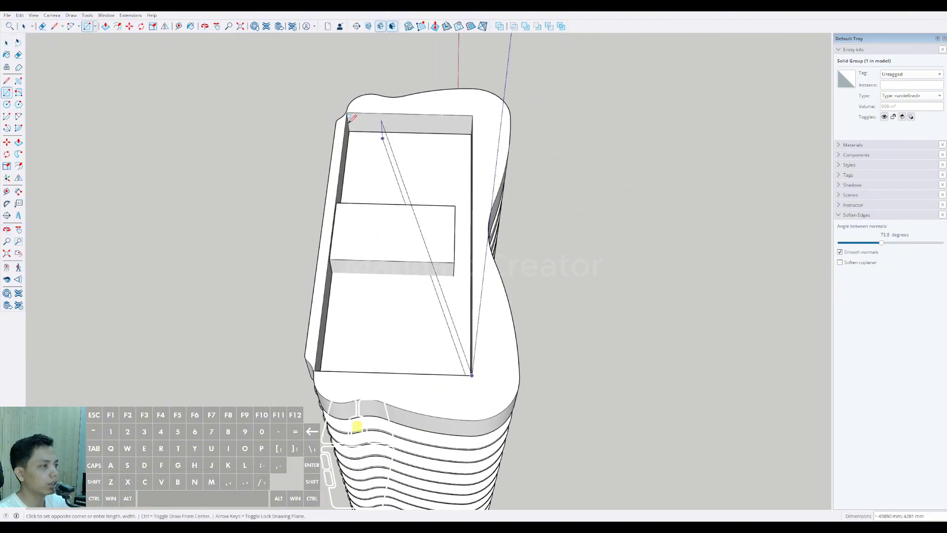
scroll(349, 111, up, 5)
click(343, 109)
middle_drag(345, 105, 487, 178)
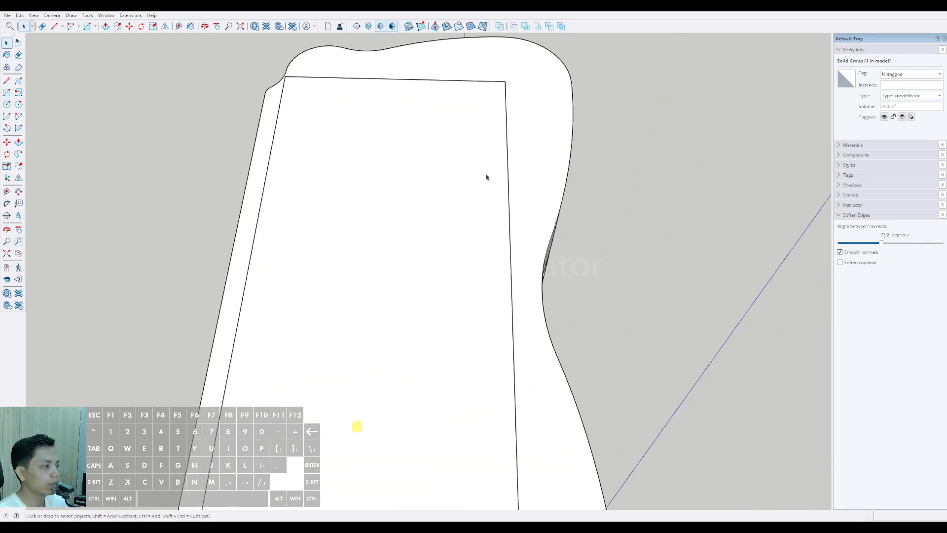
key(f)
click(507, 143)
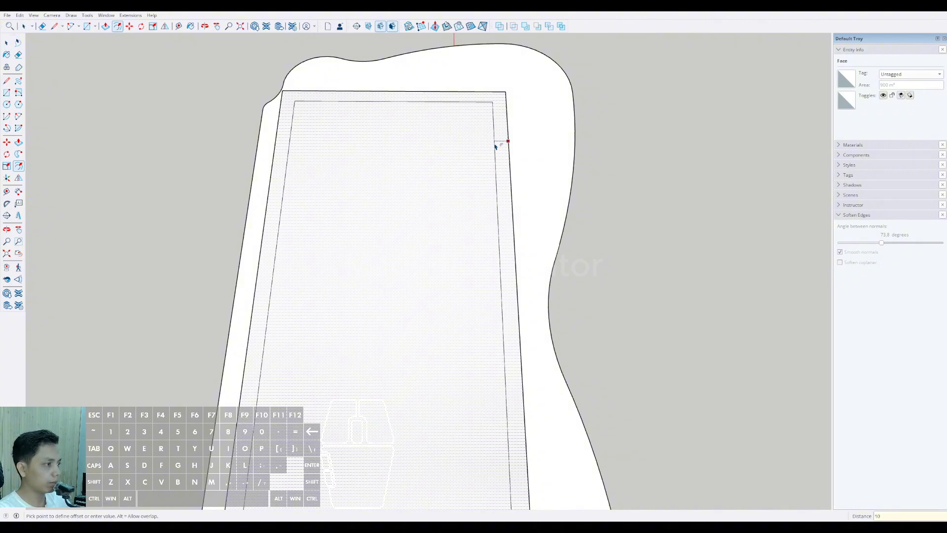
key(Escape)
scroll(486, 151, up, 3)
click(488, 157)
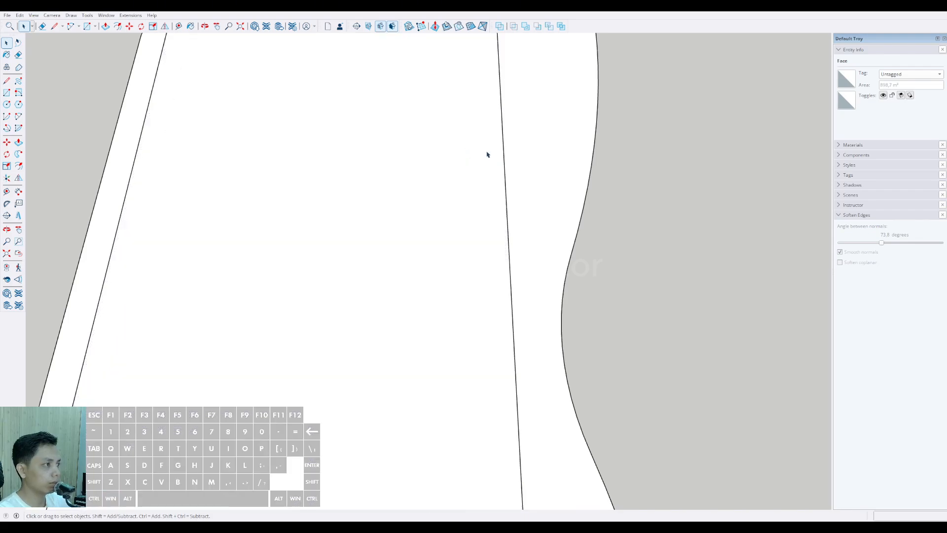
Step: Offset the rooftop rectangle 100 mm inward and delete the inner face, leaving a thin perimeter ring
key(f)
click(503, 141)
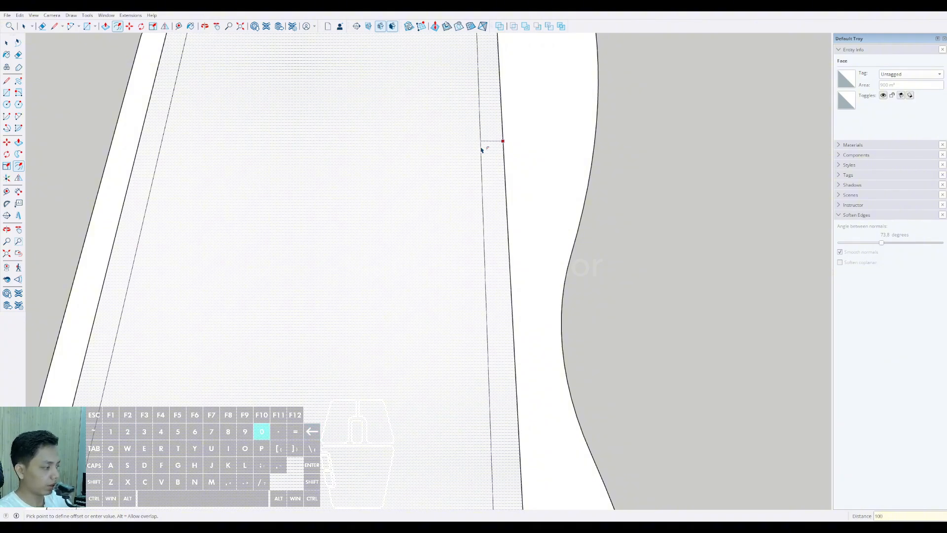
key(Return)
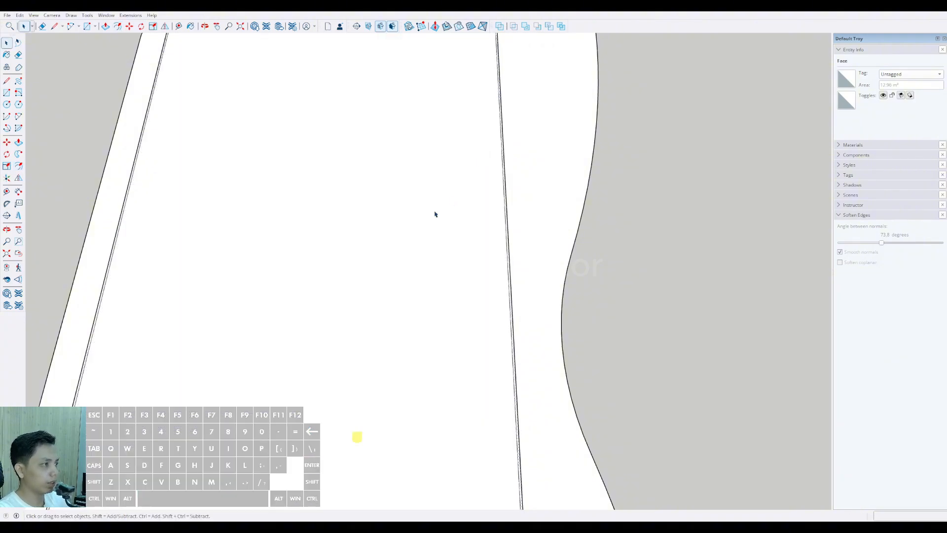
scroll(448, 170, down, 4)
middle_drag(474, 205, 545, 242)
Step: Push the thin ring face down the full tower height until it meets the top of the lower thick band
scroll(546, 241, up, 4)
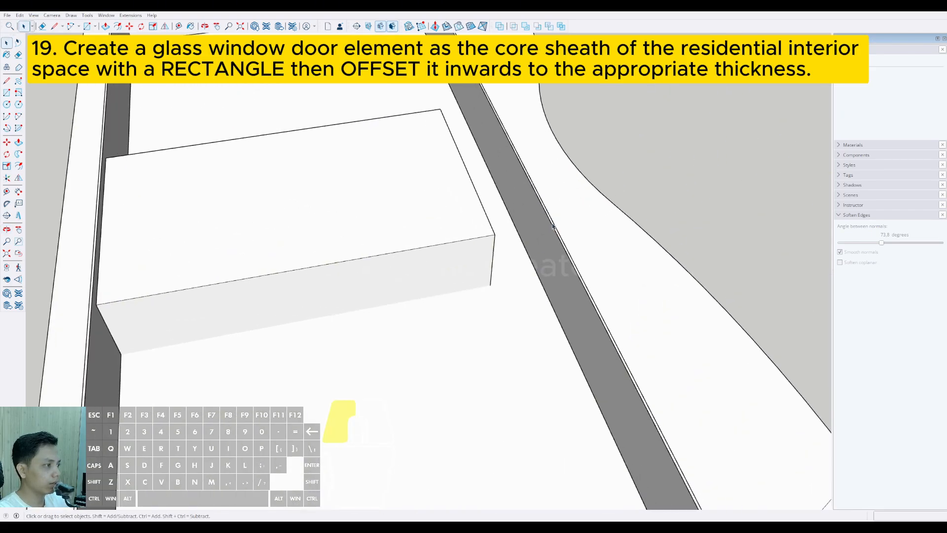
click(552, 226)
scroll(523, 278, down, 4)
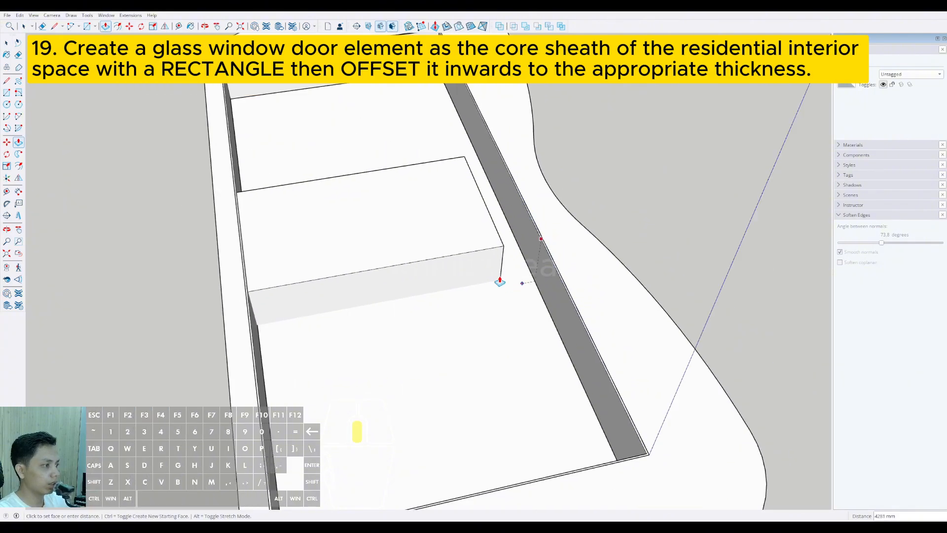
middle_drag(523, 280, 336, 218)
scroll(340, 231, down, 2)
shift+middle_drag(345, 281, 360, 95)
scroll(342, 218, down, 3)
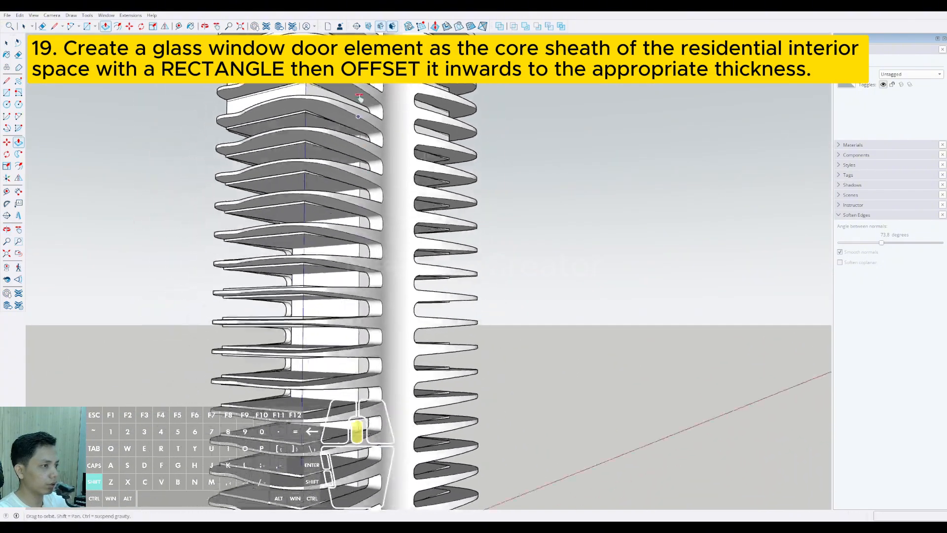
shift+middle_drag(345, 350, 363, 325)
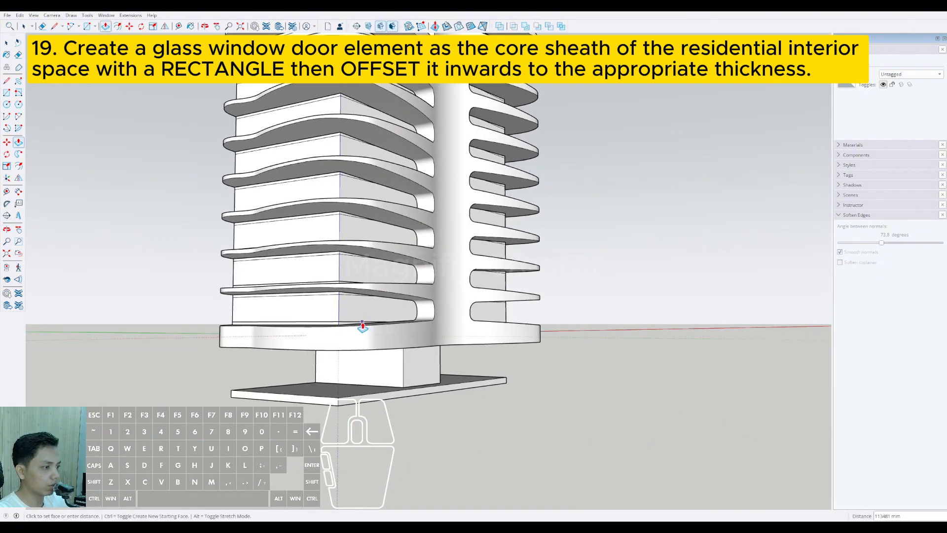
scroll(339, 325, up, 5)
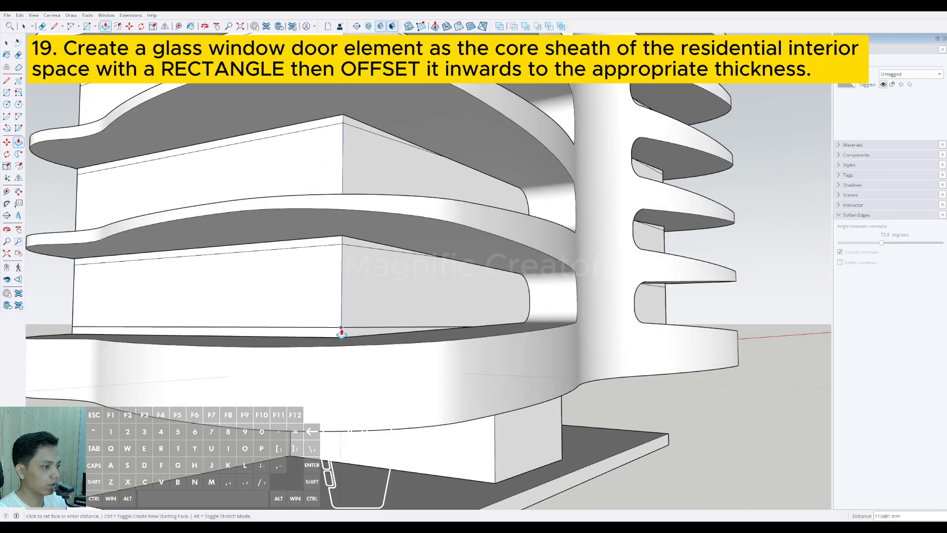
click(341, 333)
key(space)
Step: Push the ring's top face down from the upper band's rim to the rooftop floor level
scroll(364, 295, down, 4)
scroll(365, 294, down, 5)
shift+middle_drag(387, 235, 382, 335)
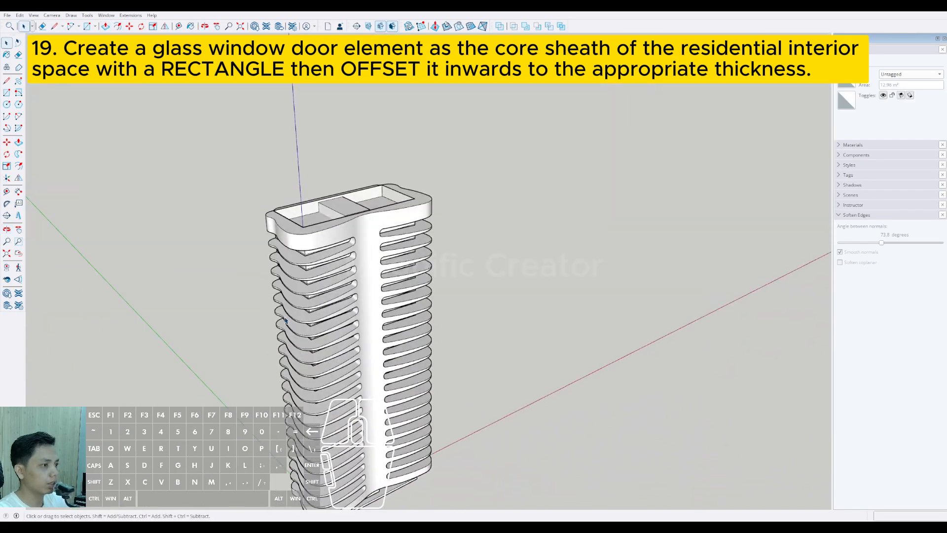
scroll(361, 212, up, 5)
shift+middle_drag(361, 212, 427, 278)
scroll(427, 279, up, 7)
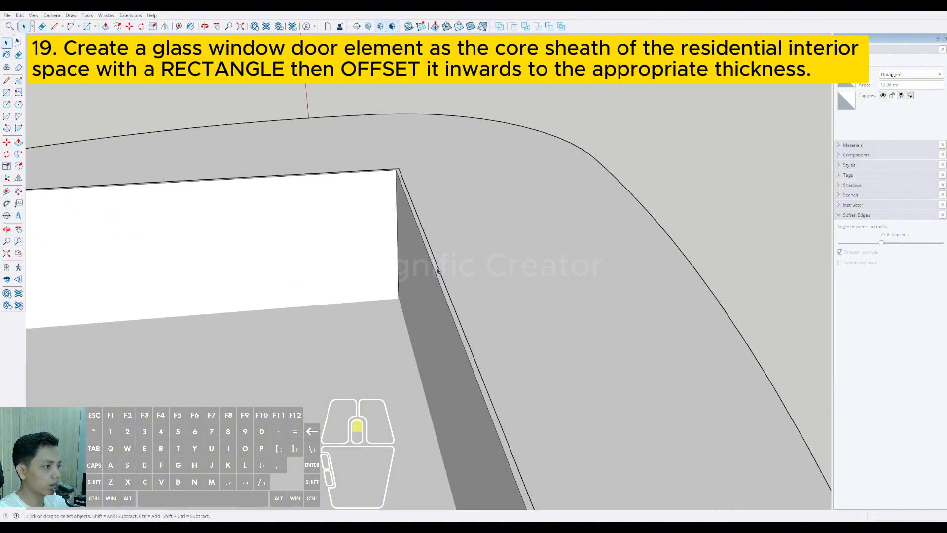
click(434, 266)
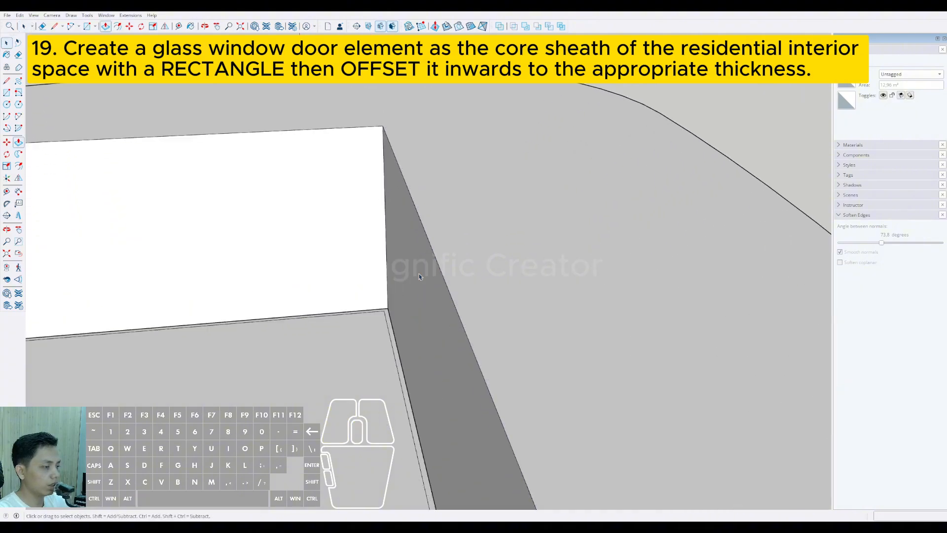
Step: Select all connected faces and edges of the extruded shell around the floors and group them
scroll(419, 229, down, 6)
scroll(454, 281, down, 2)
mouse_move(454, 283)
middle_down()
mouse_move(366, 249)
mouse_move(421, 105)
middle_up()
scroll(366, 249, down, 5)
scroll(421, 105, down, 3)
mouse_move(397, 247)
middle_down()
mouse_move(400, 152)
mouse_move(390, 118)
middle_up()
scroll(362, 202, up, 4)
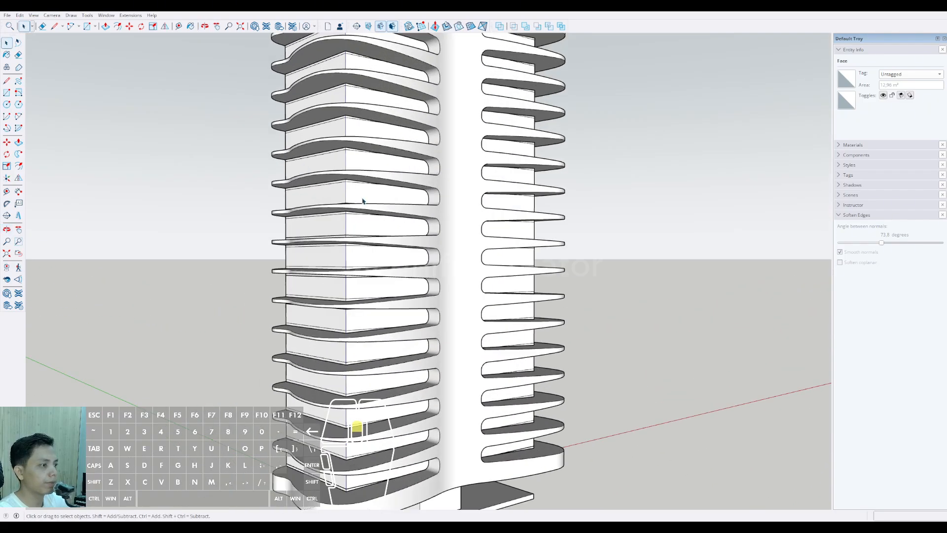
scroll(361, 199, up, 2)
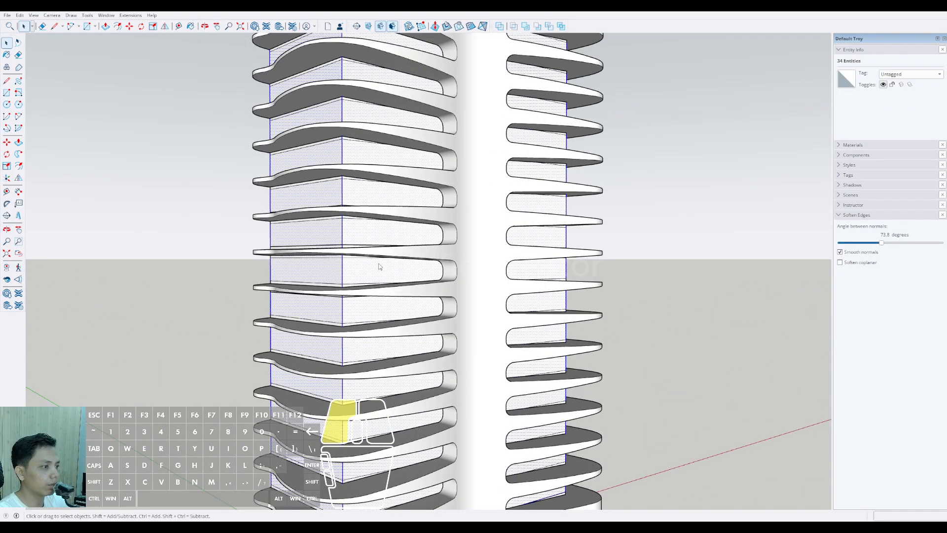
scroll(385, 261, down, 3)
Step: Apply the Translucent Glass Blue material from Glass and Mirrors to the shell group
click(849, 145)
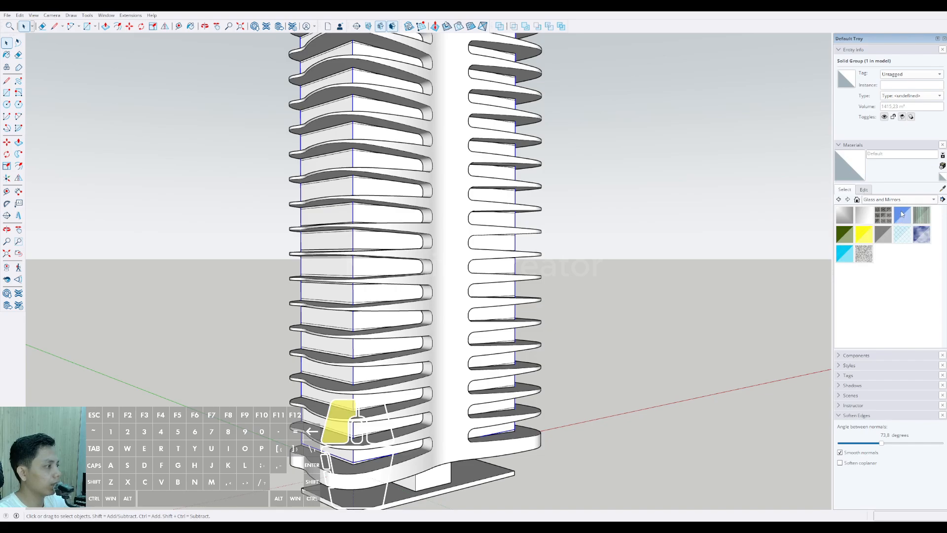
click(902, 213)
click(367, 182)
scroll(367, 183, up, 1)
scroll(443, 212, down, 6)
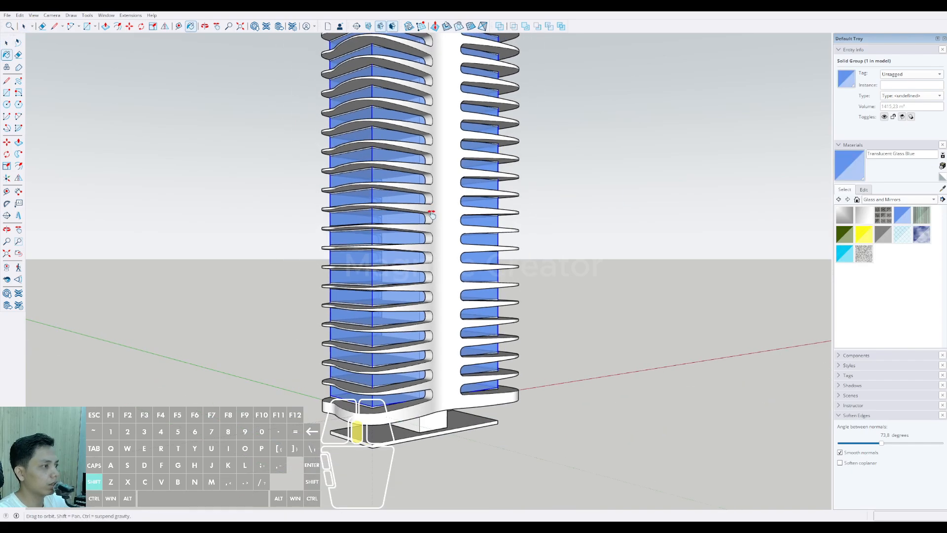
key(space)
Step: Darken the Translucent Glass Blue material's color to a deep navy blue
scroll(454, 232, up, 1)
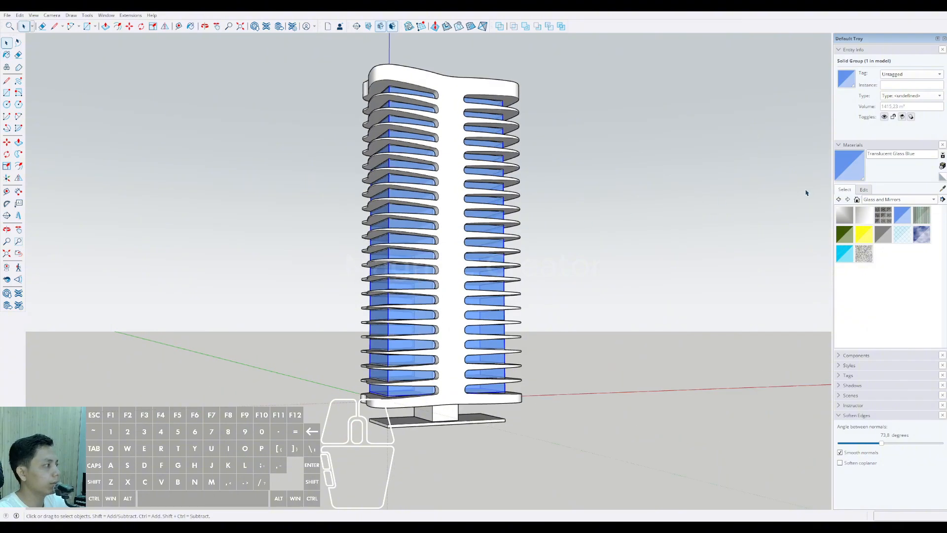
click(864, 192)
click(876, 240)
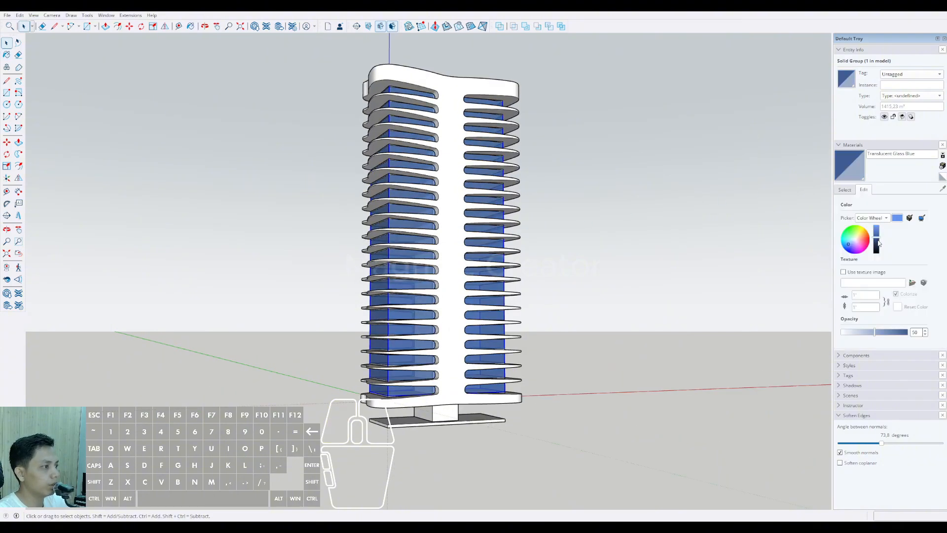
middle_drag(474, 222, 592, 195)
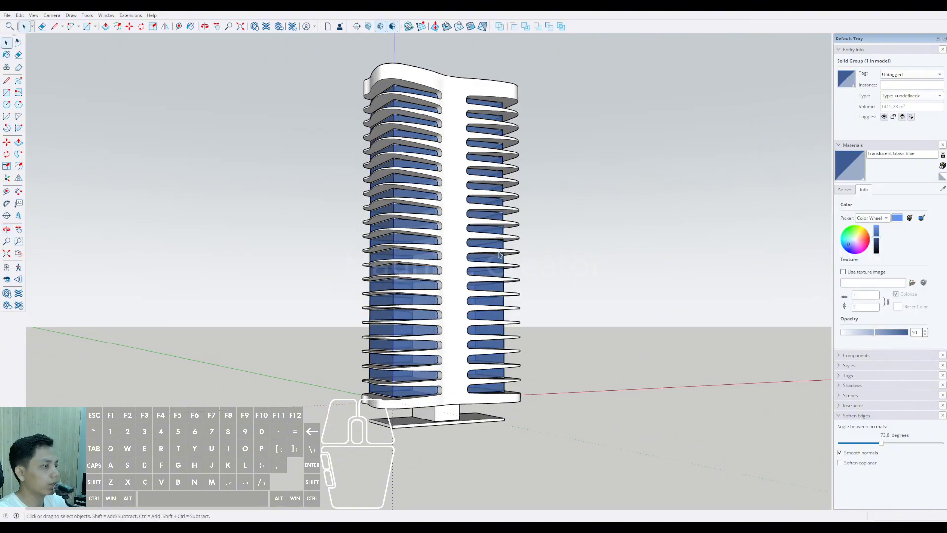
middle_drag(499, 255, 651, 213)
drag(879, 250, 878, 246)
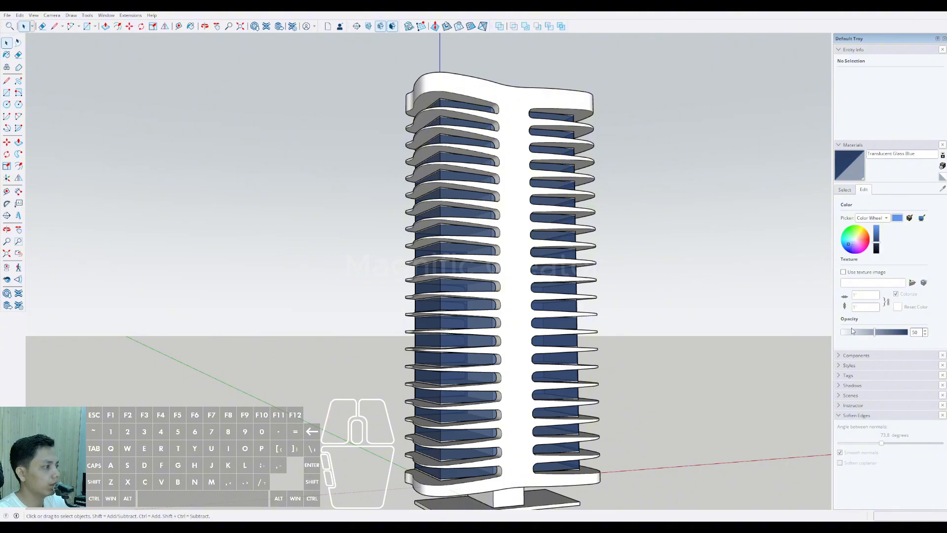
Step: Lower the opacity of the Translucent Glass Blue material to 22
drag(853, 331, 855, 334)
middle_drag(560, 238, 464, 226)
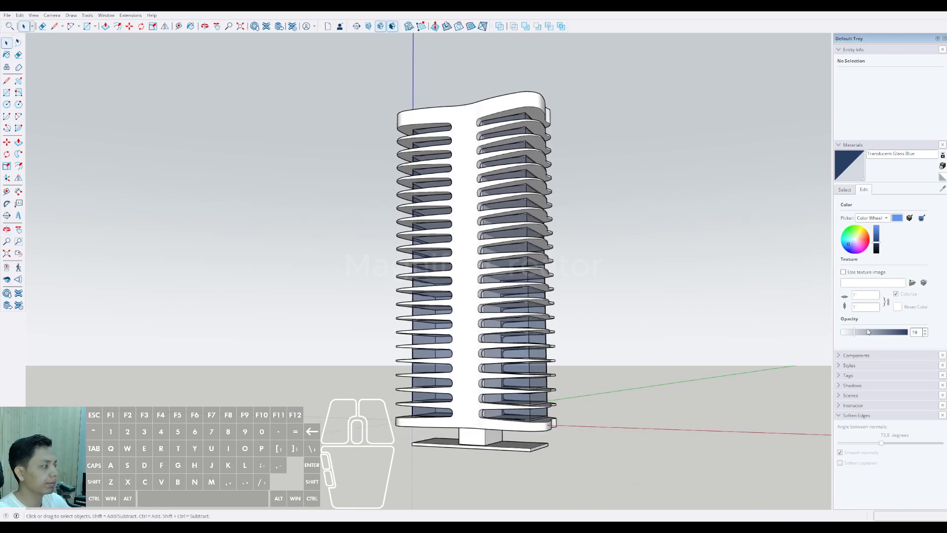
mouse_move(871, 336)
mouse_down()
mouse_move(888, 334)
mouse_move(858, 335)
mouse_up()
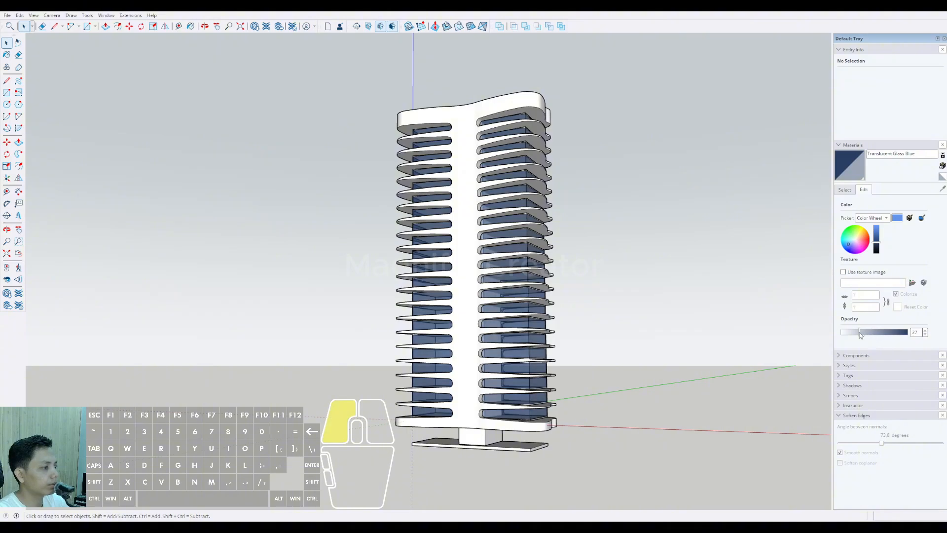
Step: Open the glass shell group for editing and hide the rest of the model
middle_drag(723, 291, 395, 233)
scroll(454, 156, up, 6)
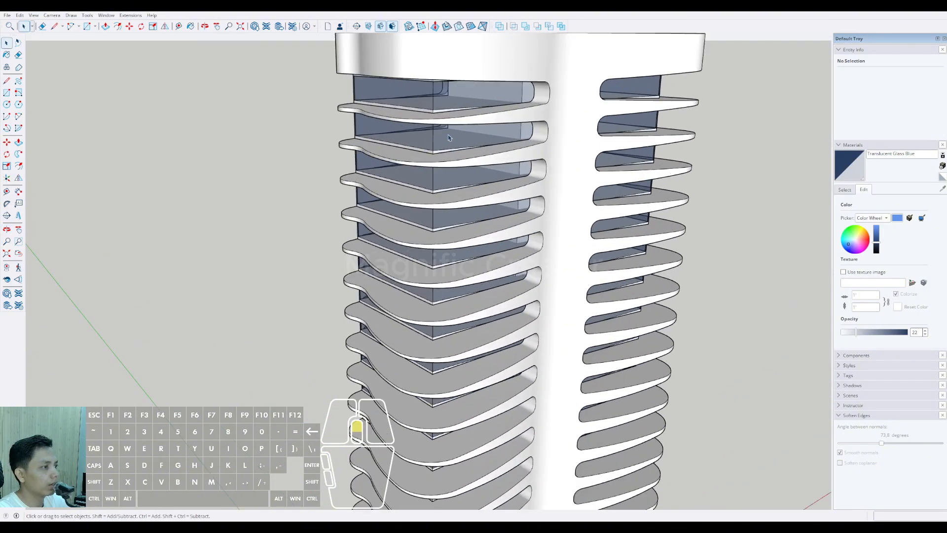
shift+middle_drag(454, 156, 399, 182)
triple_click(412, 201)
key(i)
scroll(405, 160, up, 3)
Step: Copy the shell's vertical corner edge 45000 mm along the long side and array it at 2250 mm spacing
click(407, 146)
middle_drag(407, 145, 374, 230)
key(m)
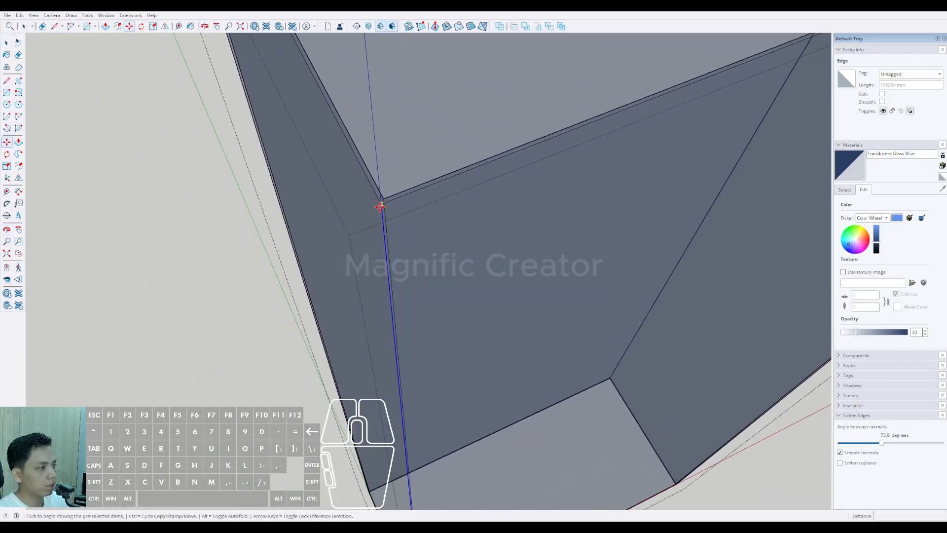
middle_drag(409, 195, 565, 161)
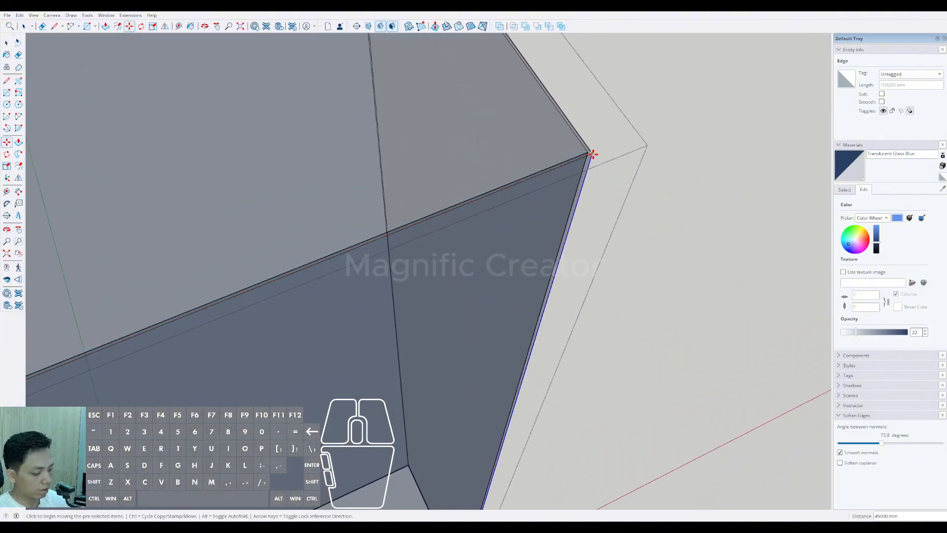
key(Return)
key(space)
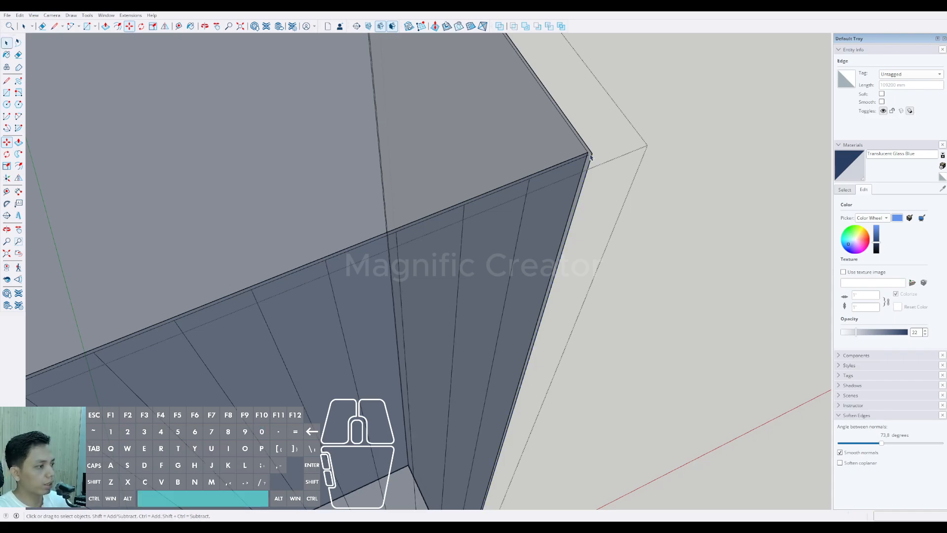
click(603, 162)
scroll(496, 243, down, 2)
Step: Check the distance between two neighbouring vertical division lines on the long glass side
key(l)
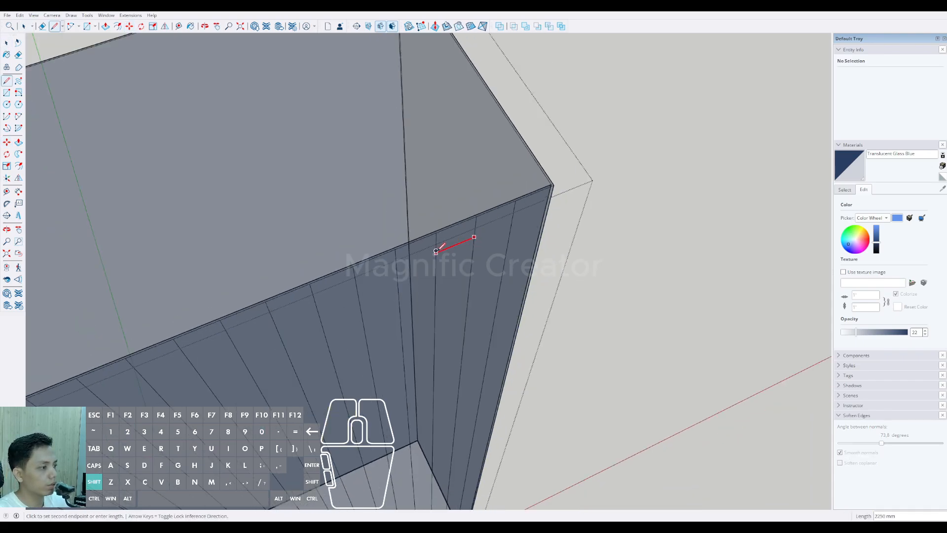
scroll(444, 292, down, 4)
mouse_move(444, 292)
middle_down()
mouse_move(560, 264)
mouse_move(448, 300)
middle_up()
scroll(454, 279, up, 4)
Step: Copy the vertical corner edge across the shell's short side and divide the span into 8 equal intervals
scroll(454, 279, up, 3)
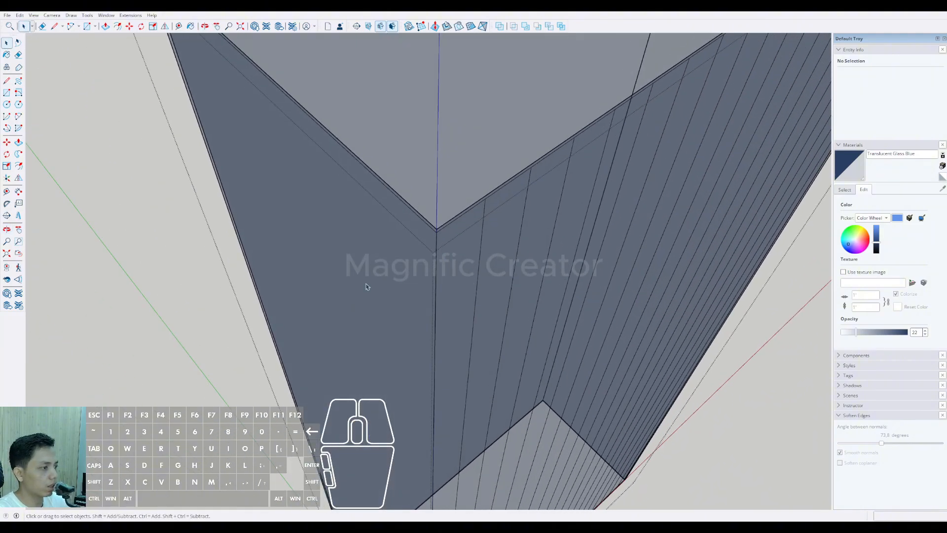
click(441, 243)
scroll(439, 244, down, 3)
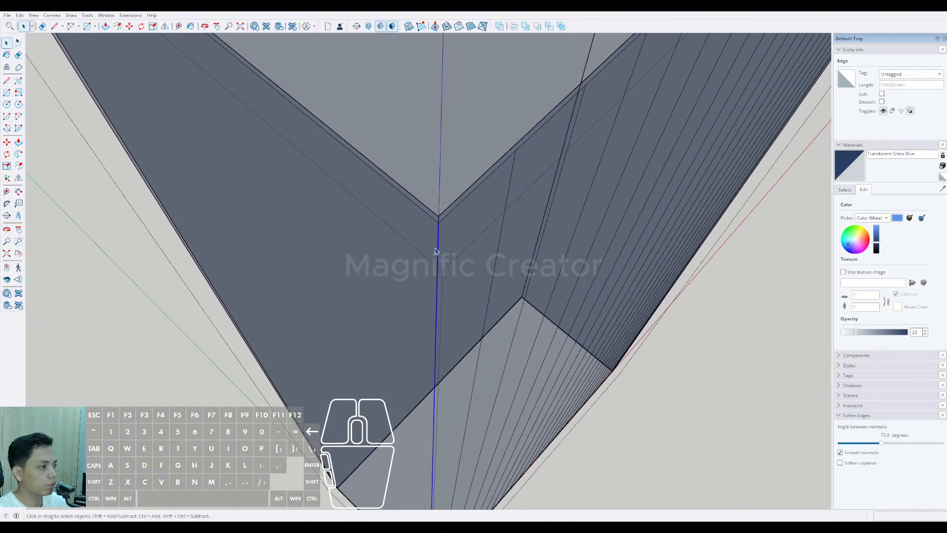
scroll(435, 232, up, 1)
key(m)
ctrl+click(444, 219)
scroll(425, 207, down, 6)
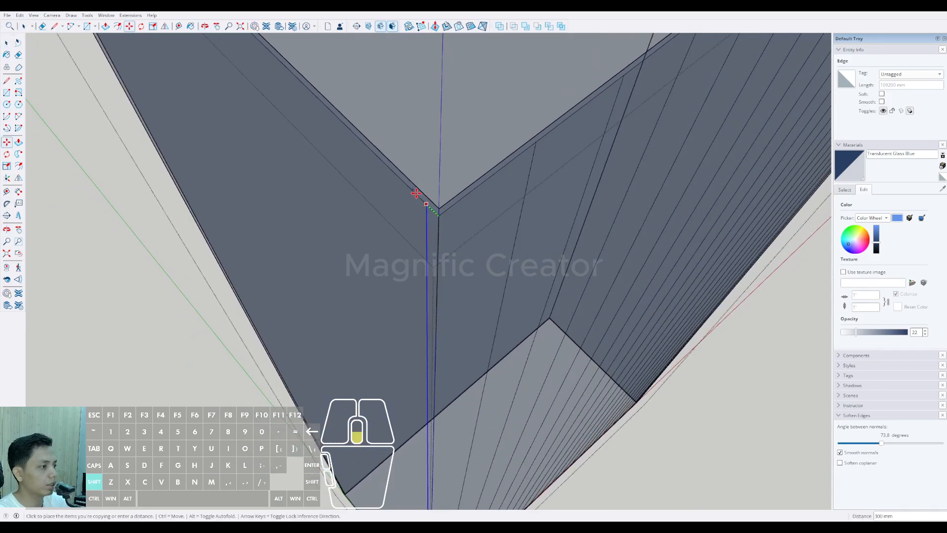
scroll(400, 275, up, 5)
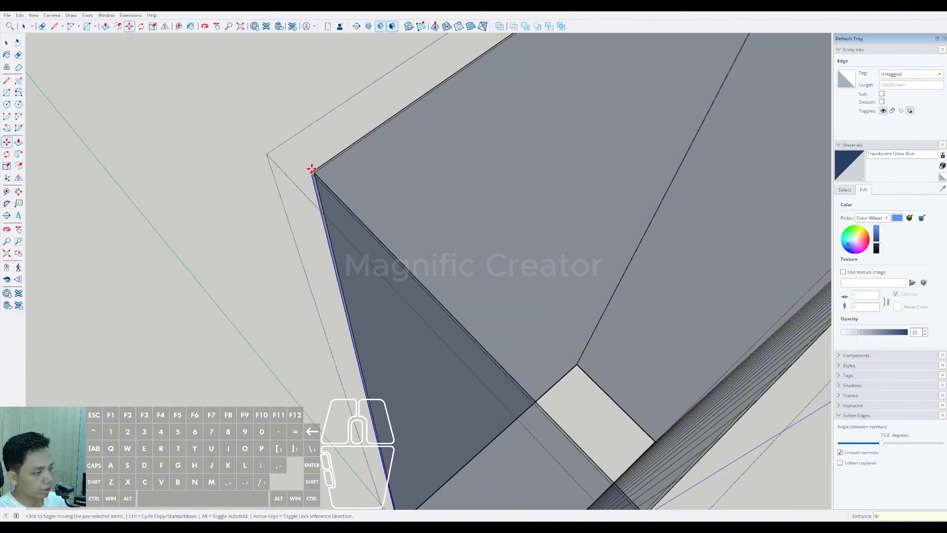
key(Return)
key(space)
click(299, 174)
Step: Copy the vertical corner edge across the shell's opposite short side and divide the span into 8 equal intervals
middle_drag(300, 176, 386, 287)
key(d)
key(space)
scroll(374, 246, up, 4)
scroll(375, 233, up, 3)
key(m)
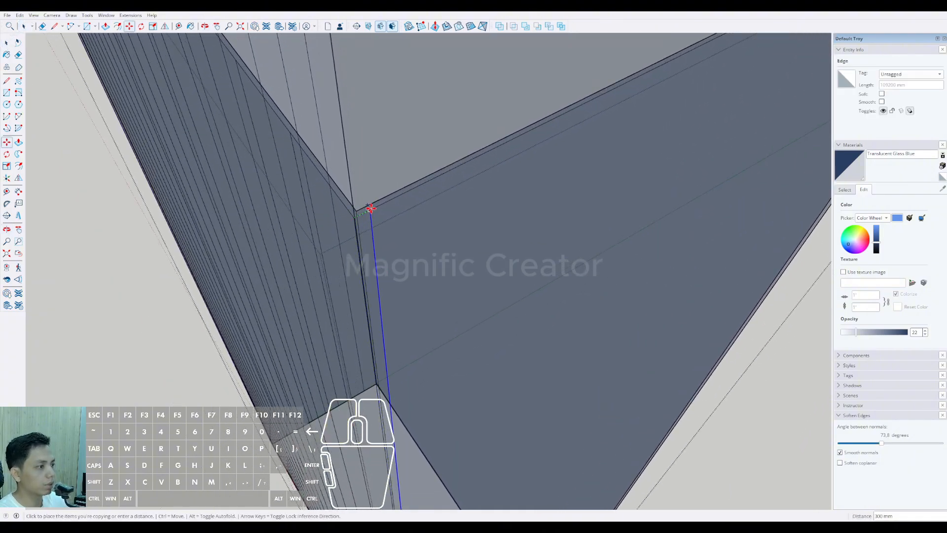
scroll(508, 157, down, 2)
shift+middle_drag(509, 158, 246, 317)
shift+middle_drag(617, 113, 479, 187)
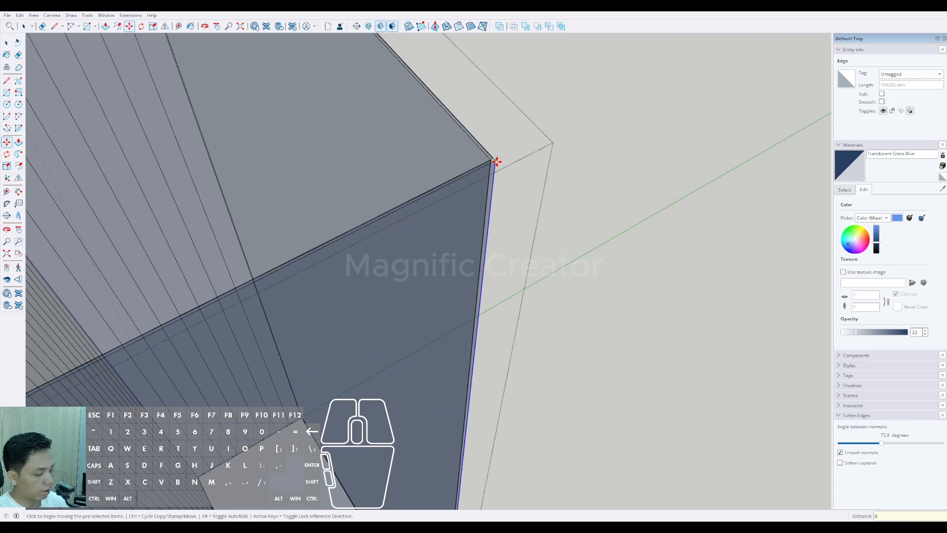
text(8/)
key(Return)
key(space)
click(447, 305)
middle_drag(447, 304, 91, 266)
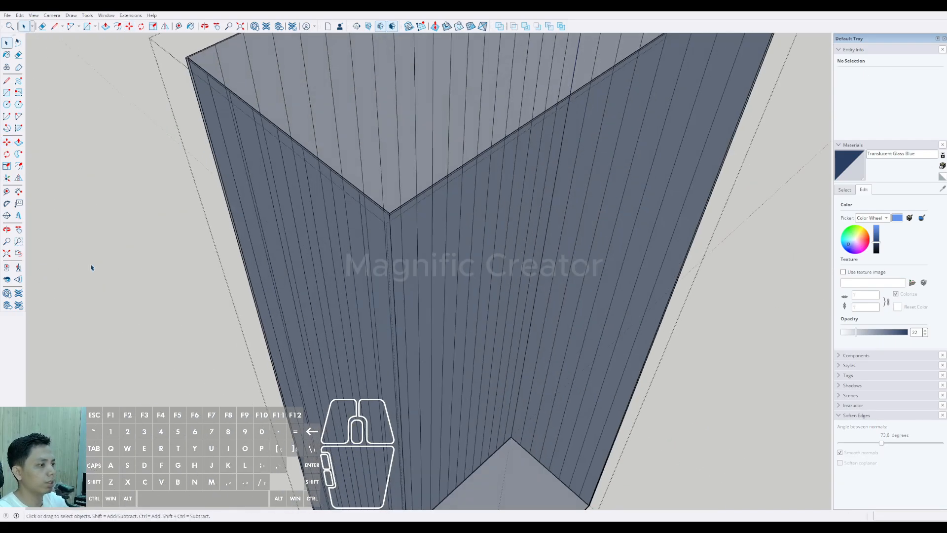
Step: Copy the vertical corner edge along the shell's remaining long side and divide the span into 20 equal intervals
scroll(383, 228, up, 1)
scroll(383, 228, up, 1)
click(390, 213)
middle_drag(425, 271, 355, 204)
shift+middle_drag(355, 204, 287, 228)
key(m)
shift+scroll(425, 171, down, 2)
shift+middle_drag(444, 158, 315, 333)
shift+middle_drag(582, 106, 431, 228)
shift+scroll(472, 192, up, 2)
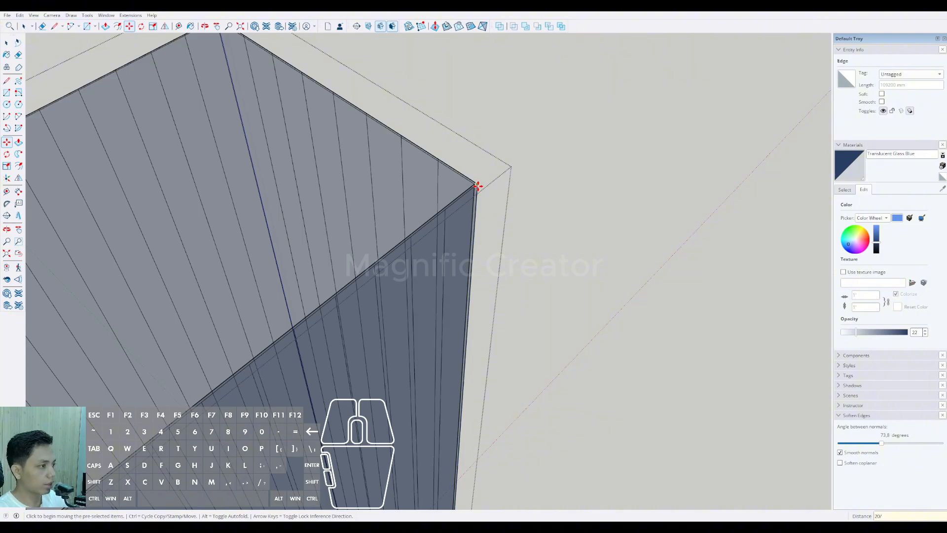
key(space)
click(477, 186)
Step: Leave the glass shell group and open the tower's curved balcony group for editing
scroll(460, 209, down, 7)
shift+middle_drag(348, 362, 414, 264)
scroll(373, 287, down, 2)
scroll(495, 231, down, 2)
middle_drag(493, 236, 430, 198)
scroll(429, 261, up, 3)
mouse_move(430, 267)
shift+middle_down()
mouse_move(442, 269)
mouse_move(465, 380)
mouse_move(545, 401)
mouse_move(628, 405)
mouse_move(458, 324)
mouse_move(469, 396)
mouse_move(493, 254)
mouse_move(615, 243)
mouse_move(454, 279)
mouse_move(469, 267)
mouse_move(271, 372)
mouse_move(443, 430)
mouse_move(482, 421)
mouse_move(518, 385)
mouse_move(450, 236)
mouse_move(393, 298)
mouse_move(390, 335)
shift+middle_up()
scroll(355, 192, up, 3)
shift+middle_drag(355, 193, 390, 217)
mouse_move(390, 217)
middle_down()
mouse_move(442, 245)
mouse_move(389, 271)
mouse_move(380, 308)
middle_up()
scroll(442, 245, up, 2)
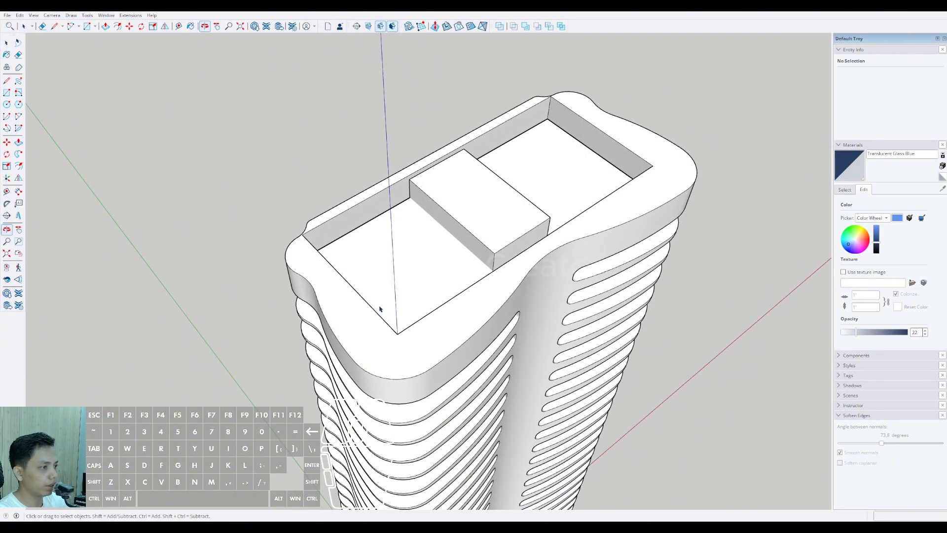
scroll(341, 306, up, 1)
double_click(340, 302)
triple_click(340, 302)
scroll(321, 306, up, 3)
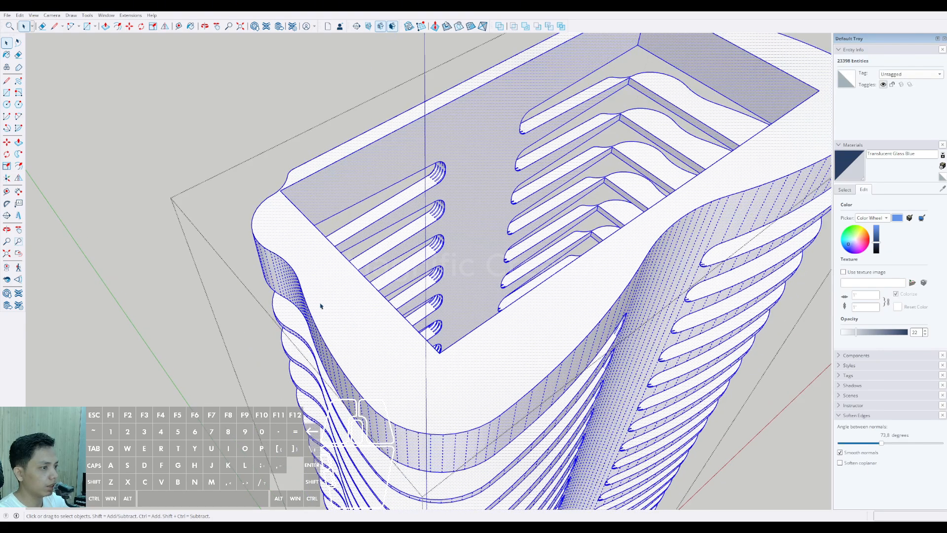
Step: Offset the connected outer curved edges around the top balcony band's upper face inwards by 20 mm
click(302, 293)
click(301, 290)
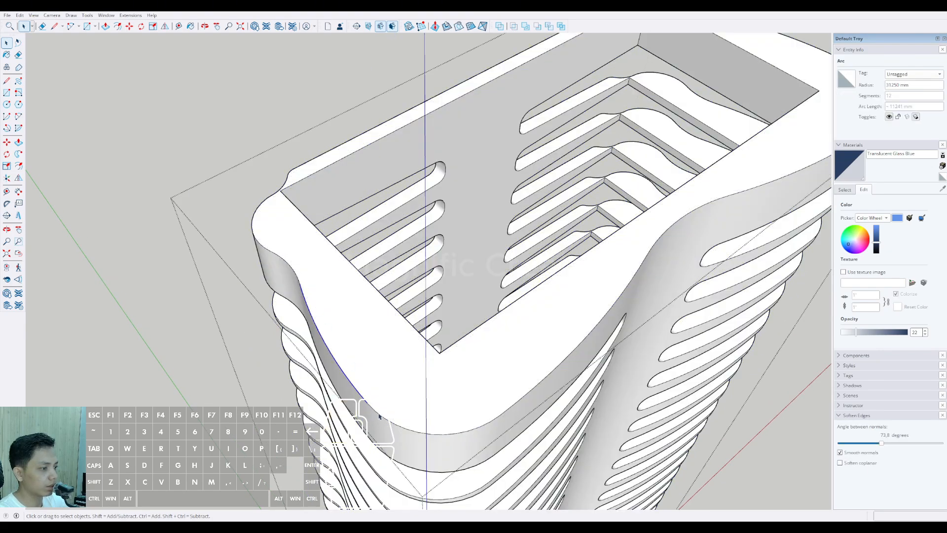
shift+click(452, 432)
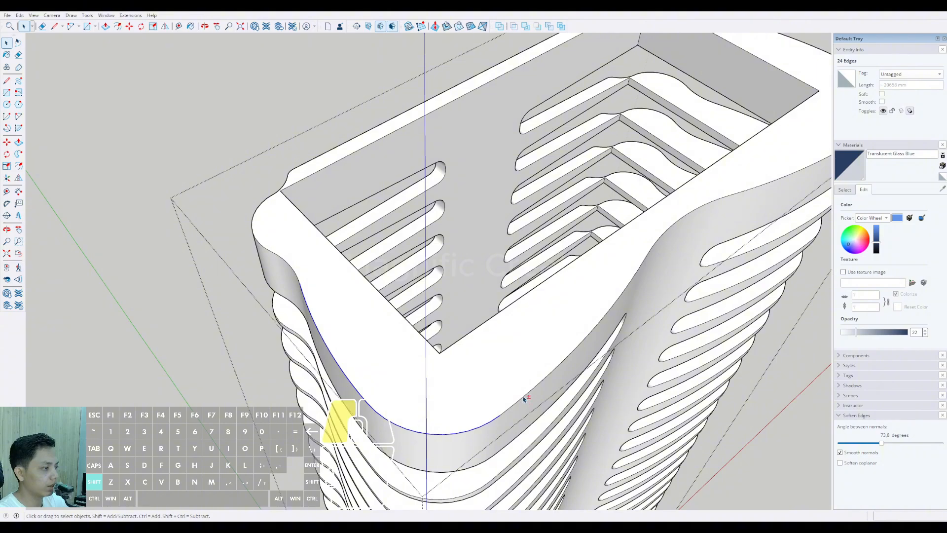
shift+middle_drag(588, 337, 467, 401)
scroll(524, 321, up, 1)
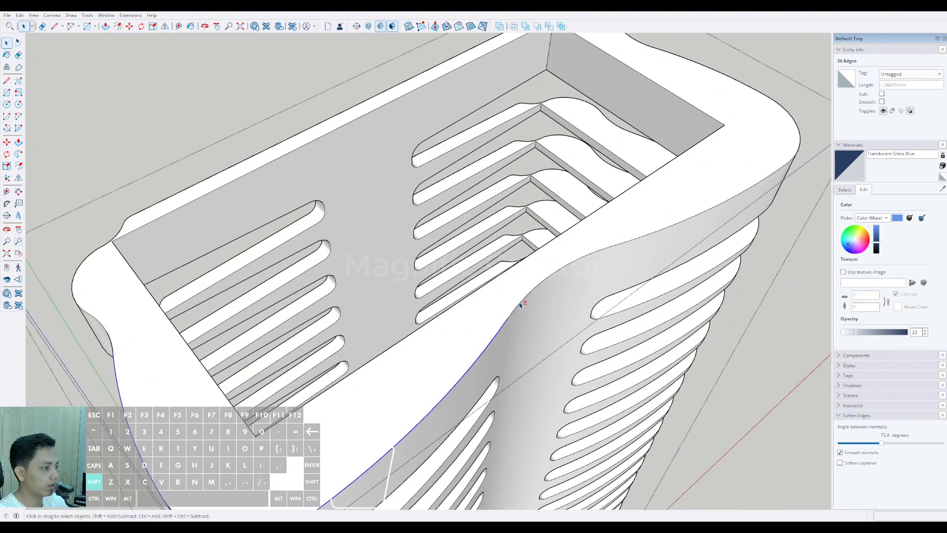
shift+click(641, 245)
shift+click(607, 249)
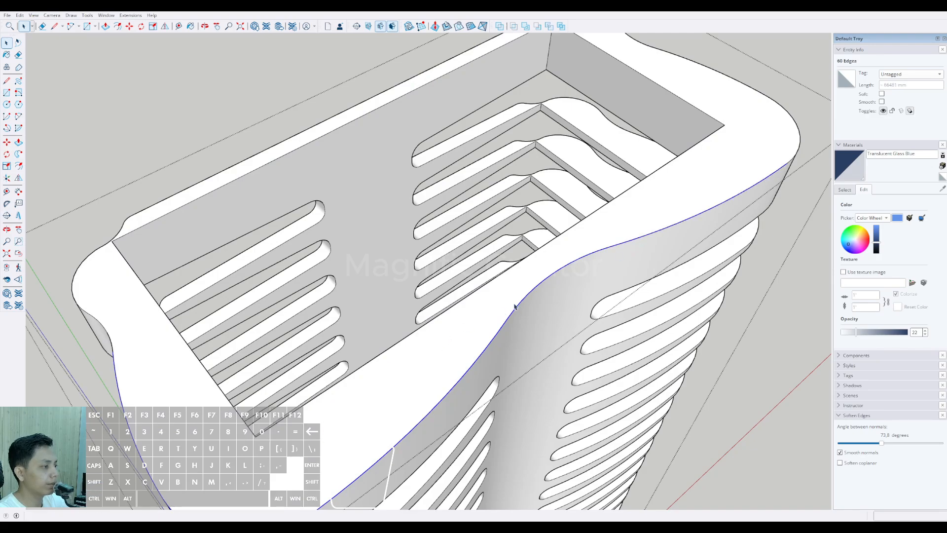
middle_drag(637, 238, 704, 222)
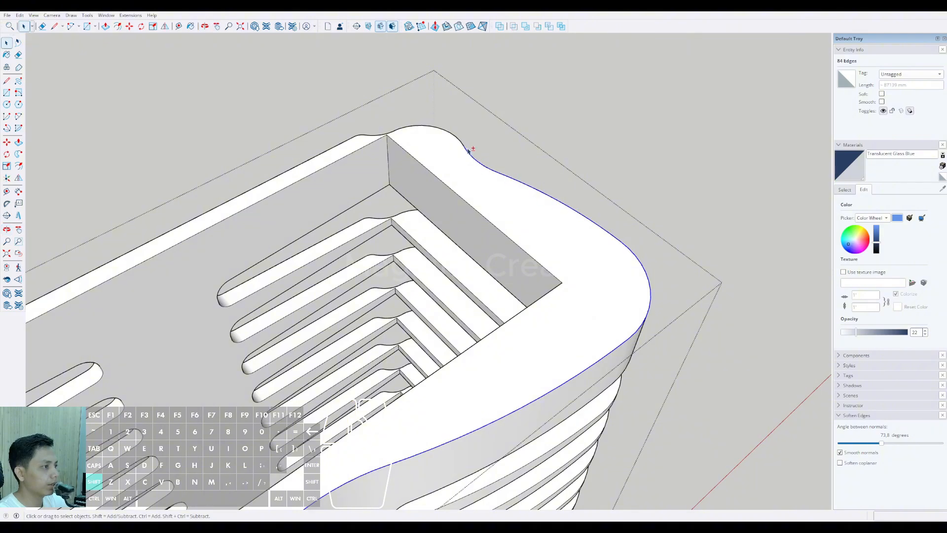
middle_drag(588, 247, 558, 223)
scroll(301, 303, up, 2)
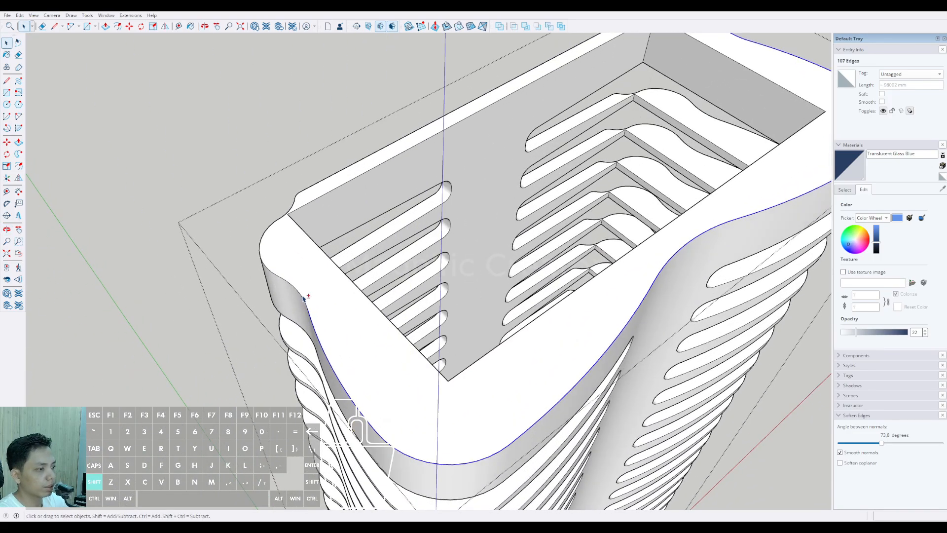
scroll(294, 289, up, 2)
shift+click(267, 273)
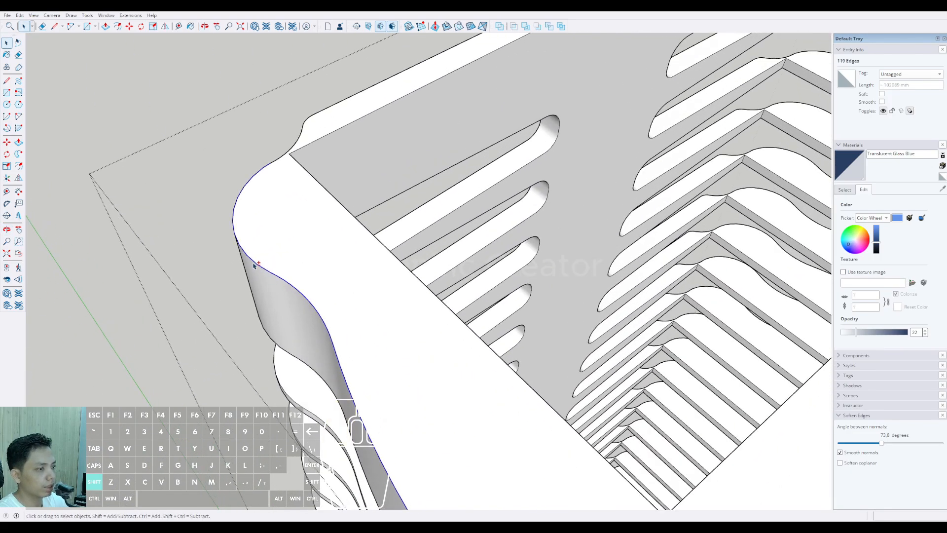
scroll(281, 172, up, 2)
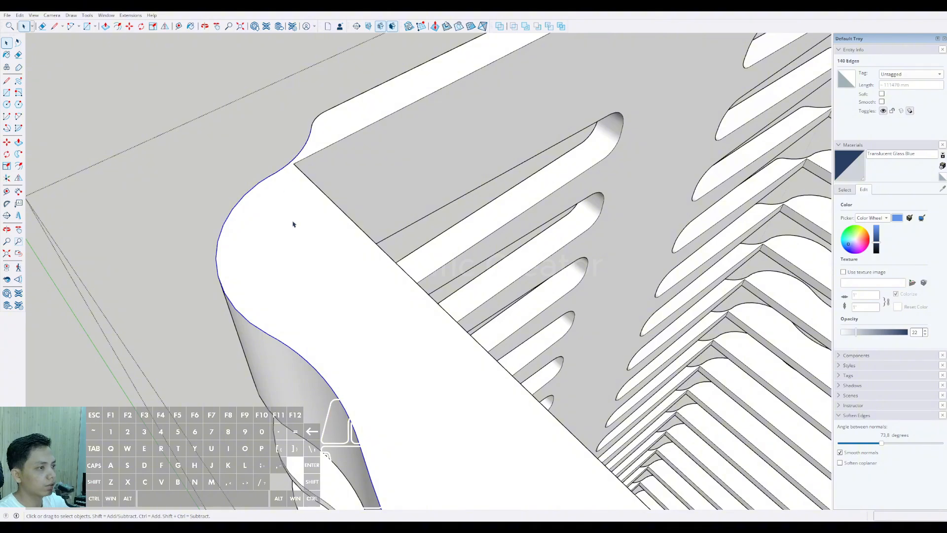
middle_drag(285, 192, 467, 178)
scroll(301, 261, down, 2)
shift+middle_drag(301, 260, 486, 140)
scroll(217, 267, up, 3)
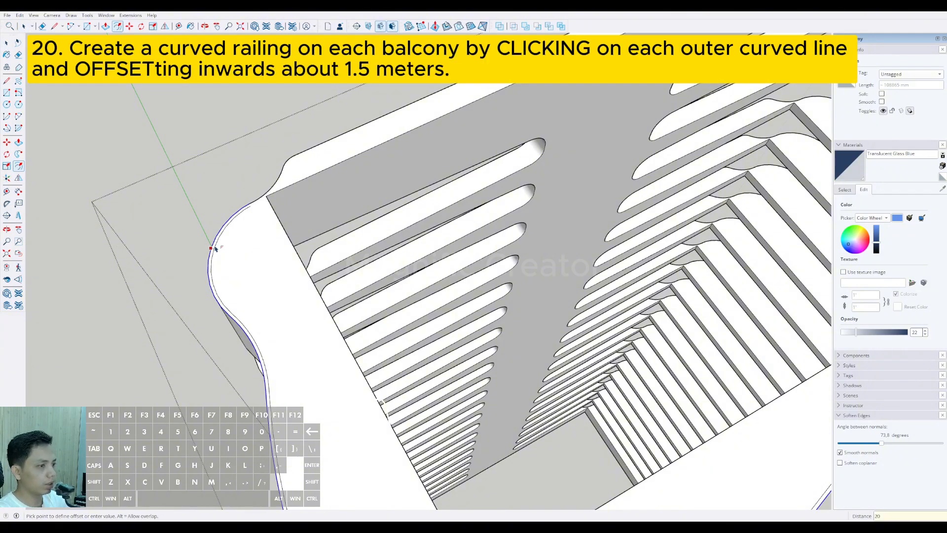
key(space)
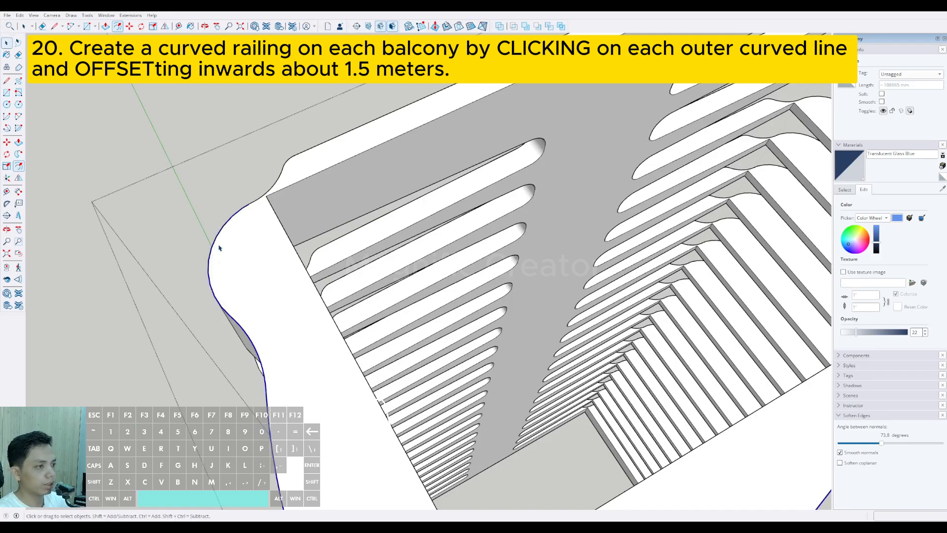
Step: Draw a short closing line between the outer edge and the first end of the offset curve
scroll(237, 217, up, 6)
key(l)
scroll(257, 200, up, 1)
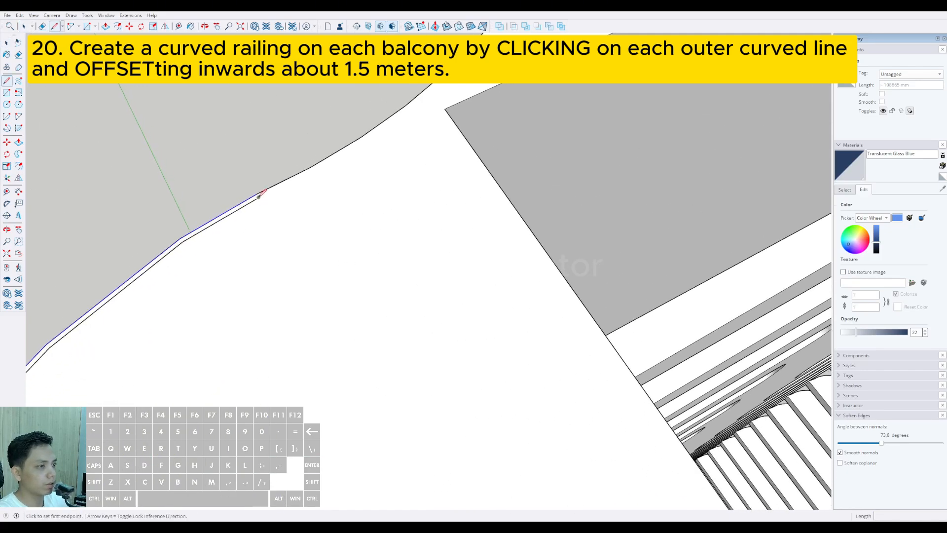
key(space)
scroll(242, 262, down, 5)
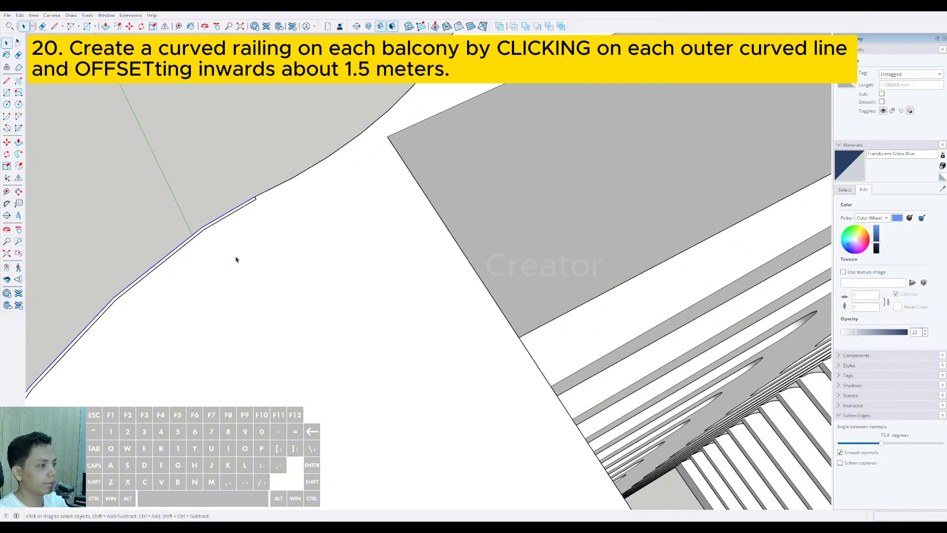
Step: Close the offset curve's far end with short lines to the outer edge and select the face to test for a separate strip
middle_drag(399, 234, 468, 148)
scroll(469, 148, up, 10)
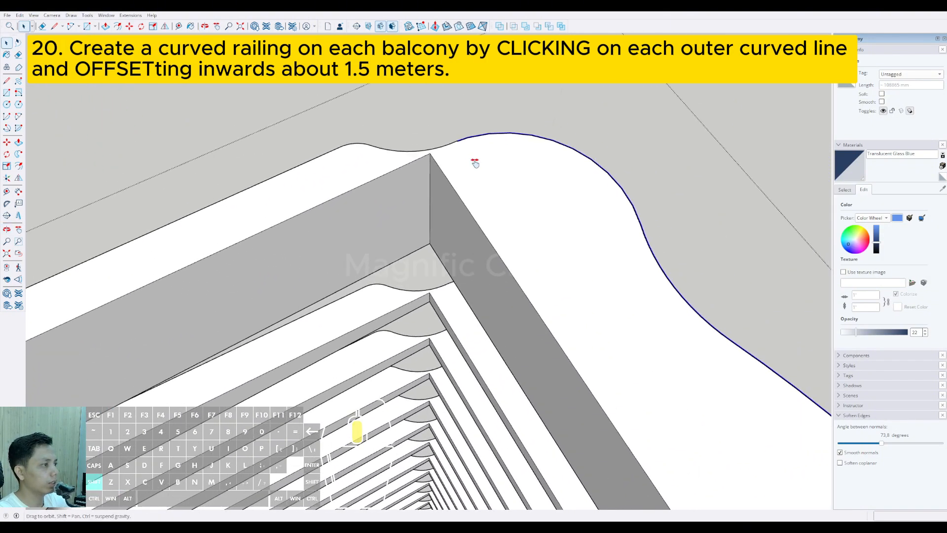
key(l)
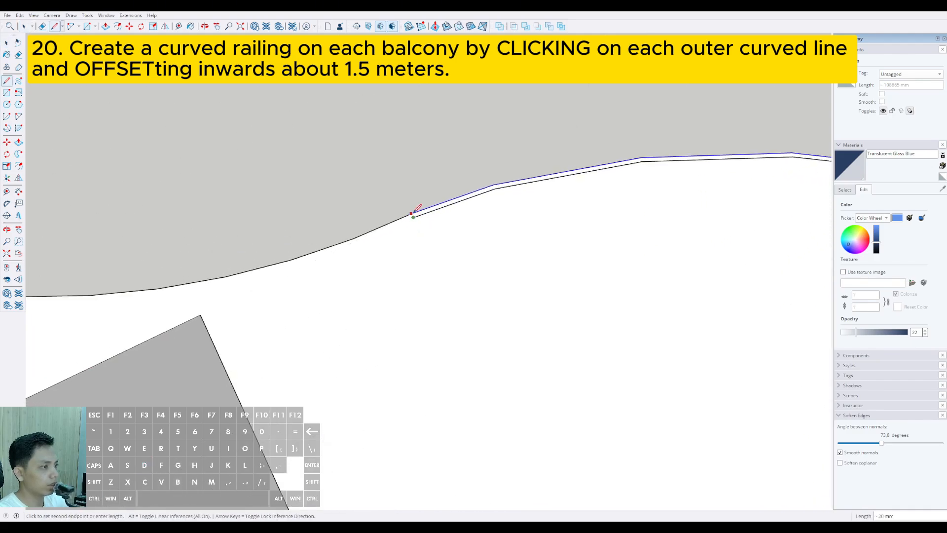
key(space)
scroll(414, 212, up, 3)
click(420, 215)
scroll(416, 221, up, 3)
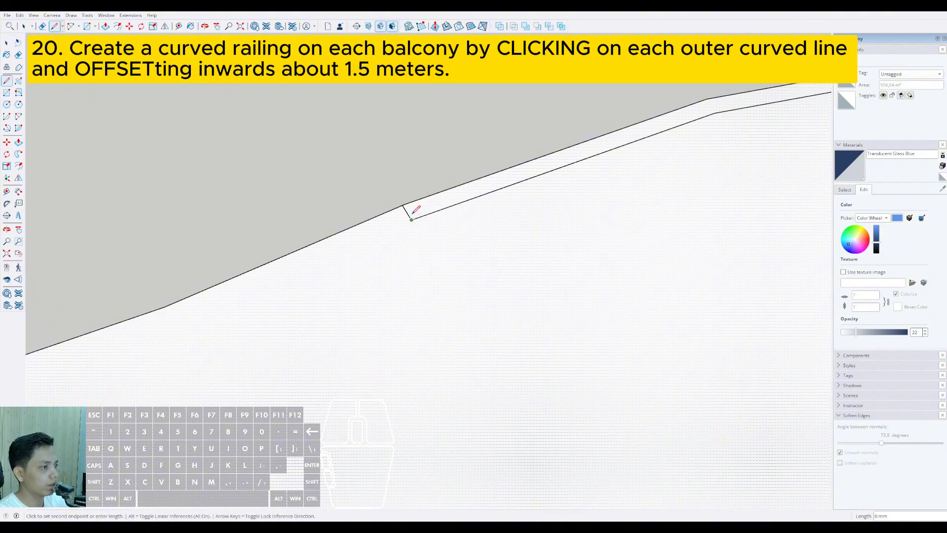
key(space)
scroll(412, 225, down, 6)
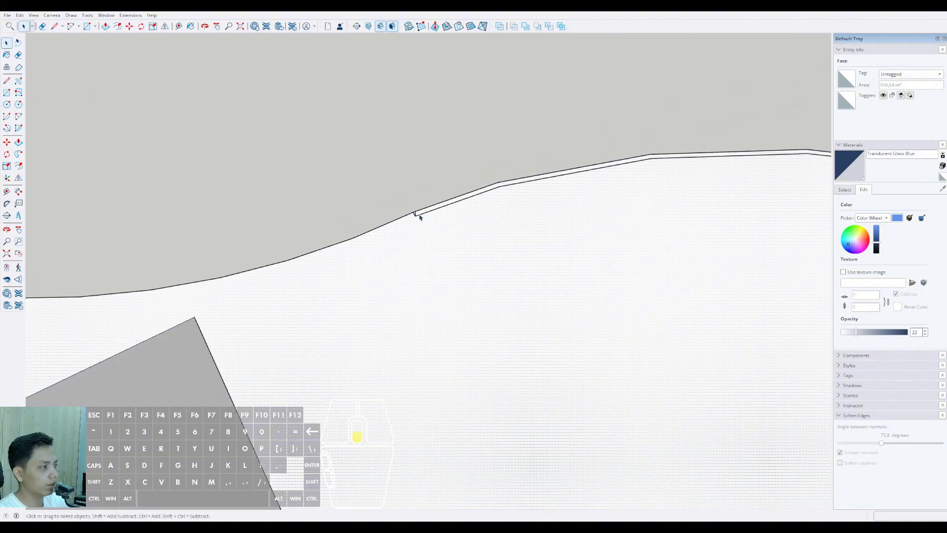
Step: Examine the narrow offset strip along the top band's outer edge for gaps
scroll(415, 236, down, 11)
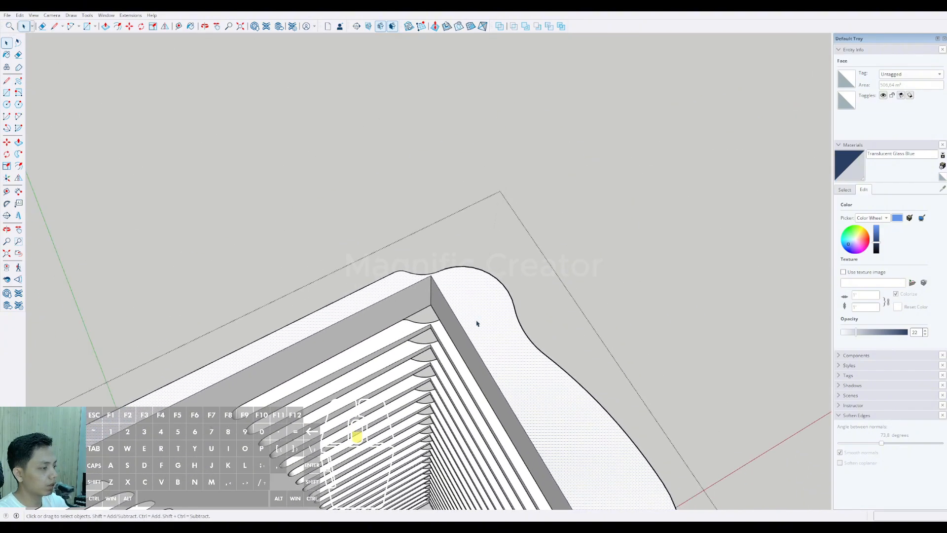
shift+middle_drag(481, 329, 419, 392)
scroll(521, 307, up, 10)
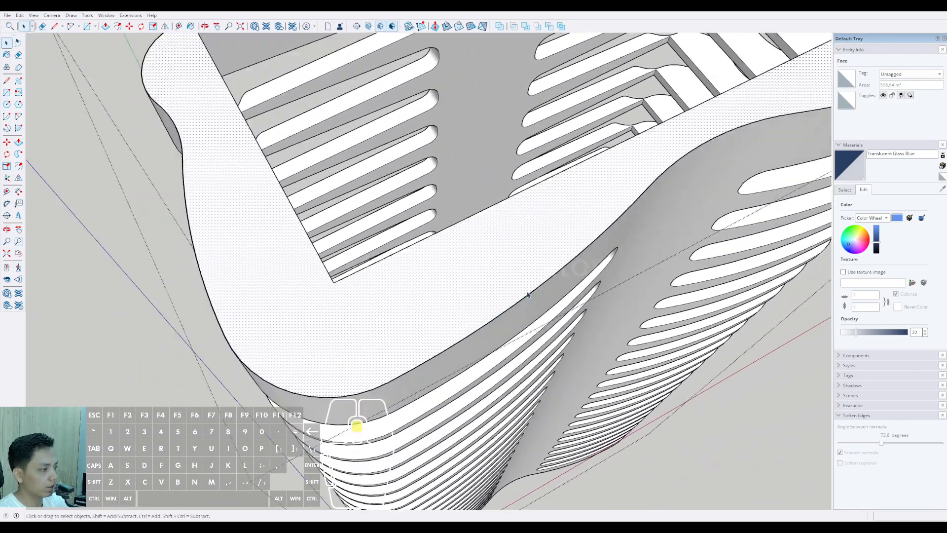
scroll(522, 307, up, 2)
scroll(548, 298, down, 2)
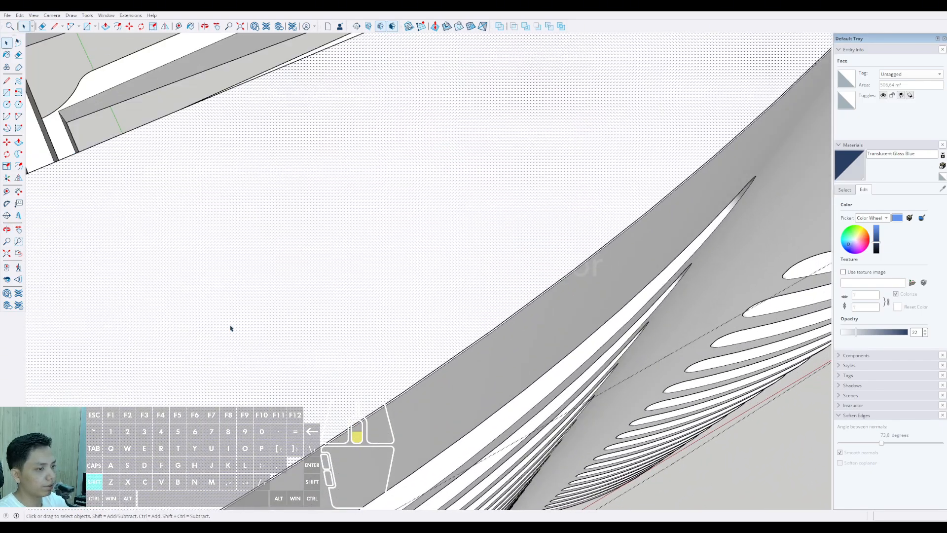
shift+middle_drag(230, 328, 314, 341)
shift+middle_drag(450, 311, 435, 312)
scroll(434, 312, down, 1)
scroll(392, 316, down, 4)
mouse_move(348, 343)
shift+middle_down()
mouse_move(391, 341)
mouse_move(641, 379)
shift+middle_up()
scroll(433, 228, up, 3)
mouse_move(365, 179)
middle_down()
mouse_move(460, 409)
mouse_move(442, 266)
mouse_move(455, 239)
middle_up()
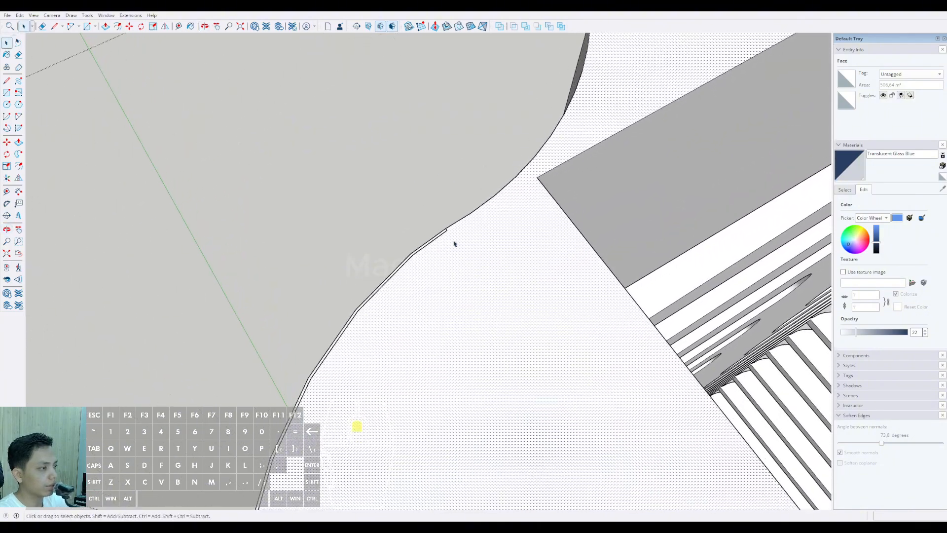
Step: Draw a second closing line from the offset curve's first end to the outer edge and select the strip face
scroll(446, 229, up, 5)
scroll(436, 223, up, 2)
click(436, 219)
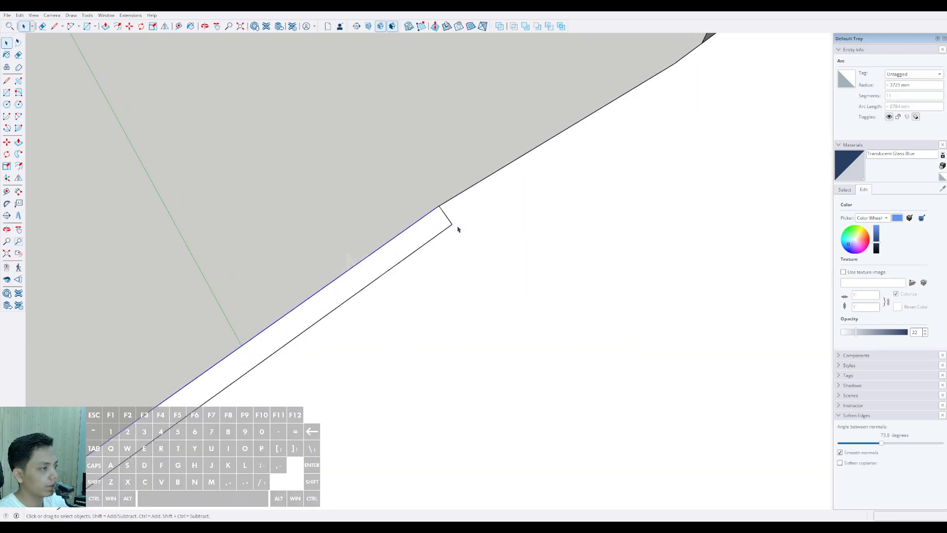
scroll(457, 228, up, 3)
scroll(461, 229, up, 1)
key(d)
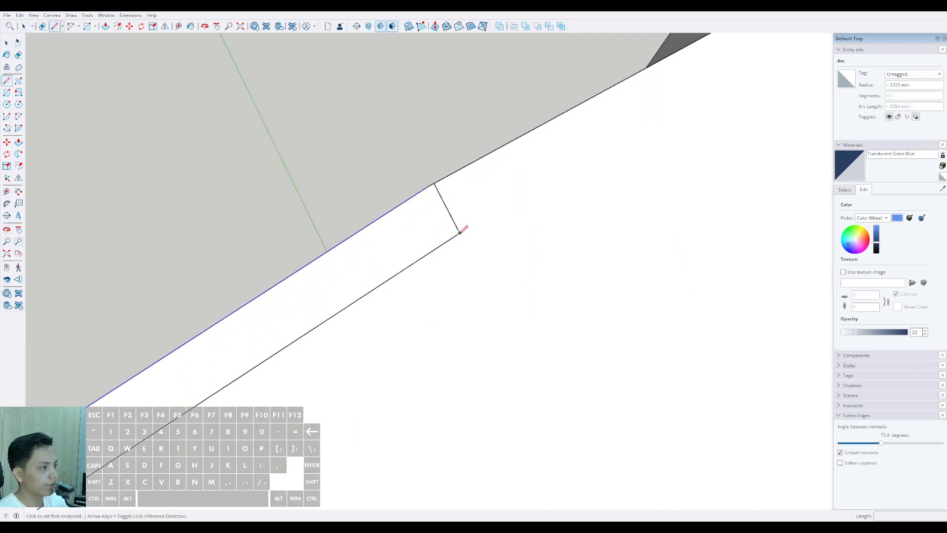
click(430, 184)
key(space)
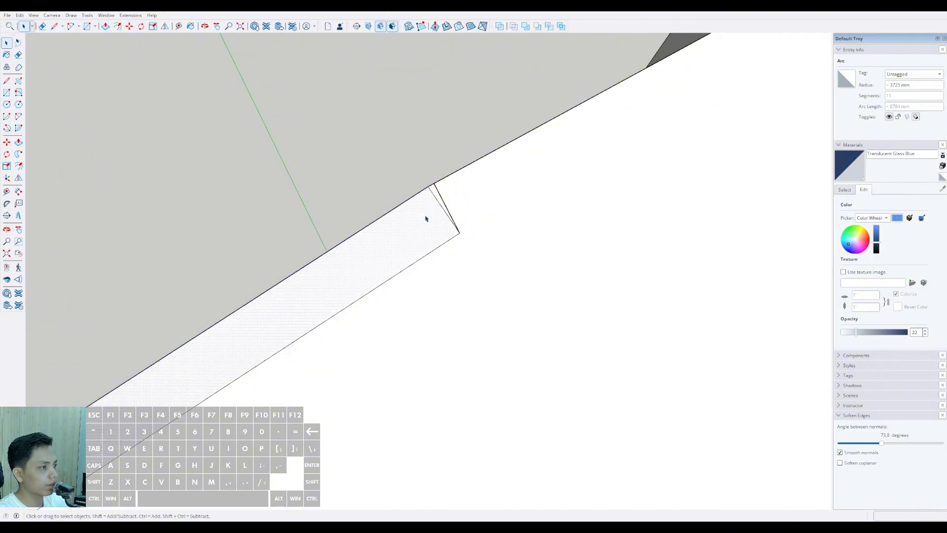
Step: Erase the slanted extra closing line at the strip's opposite end and select the adjoining face to test the separation
scroll(427, 224, down, 4)
scroll(369, 283, down, 6)
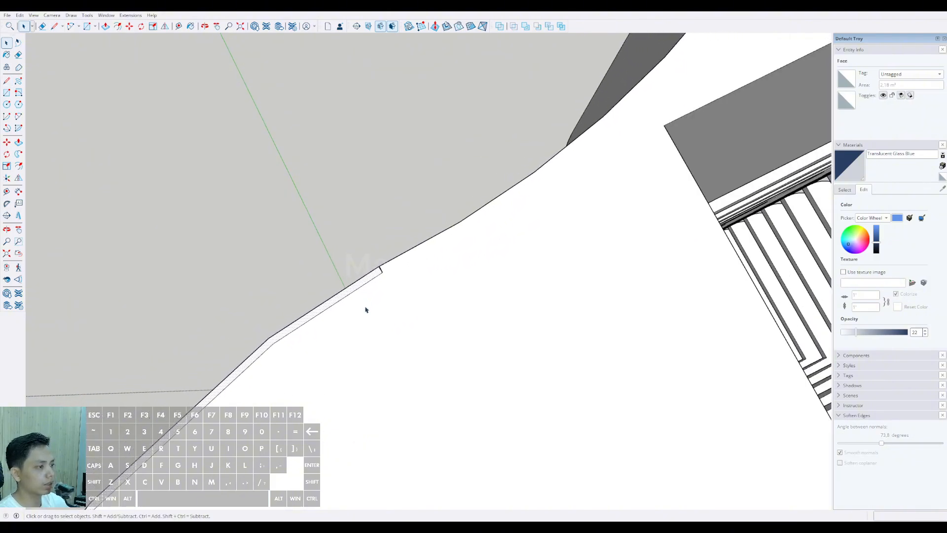
scroll(368, 385, down, 6)
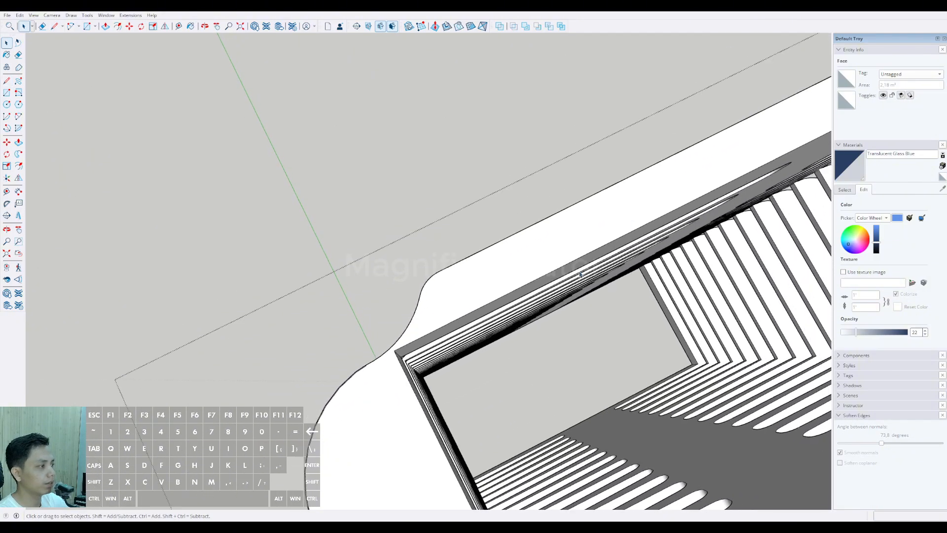
mouse_move(370, 387)
middle_down()
mouse_move(503, 168)
mouse_move(488, 171)
mouse_move(526, 239)
mouse_move(478, 252)
mouse_move(482, 264)
middle_up()
scroll(437, 246, up, 5)
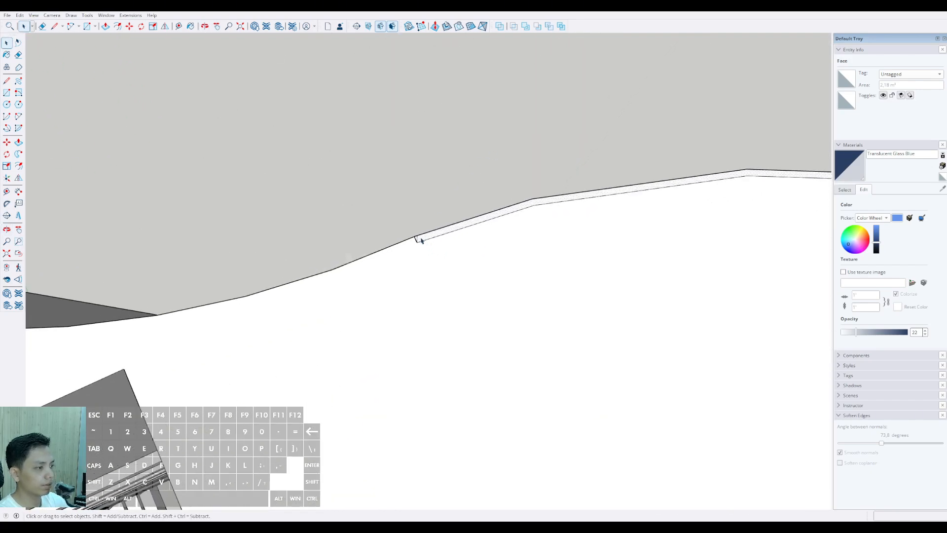
scroll(417, 240, up, 6)
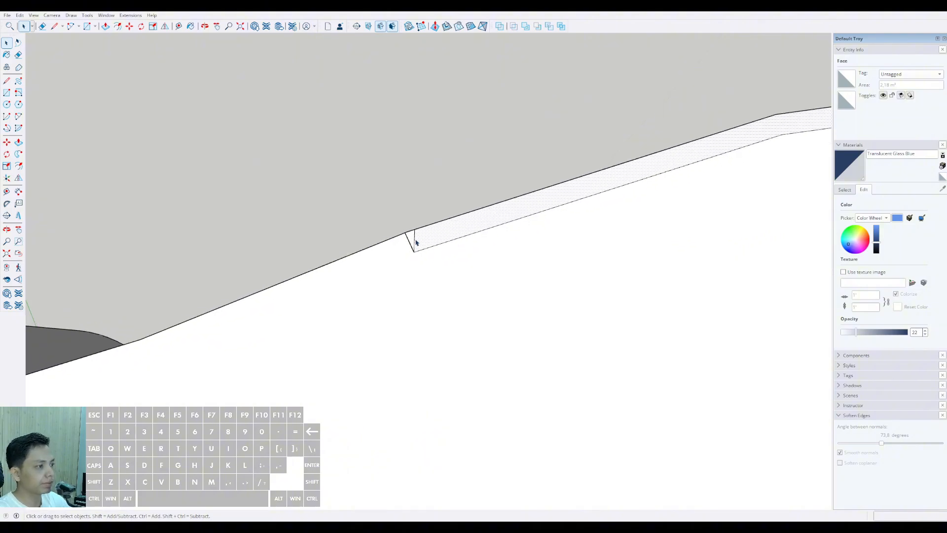
key(e)
click(416, 241)
key(space)
click(428, 238)
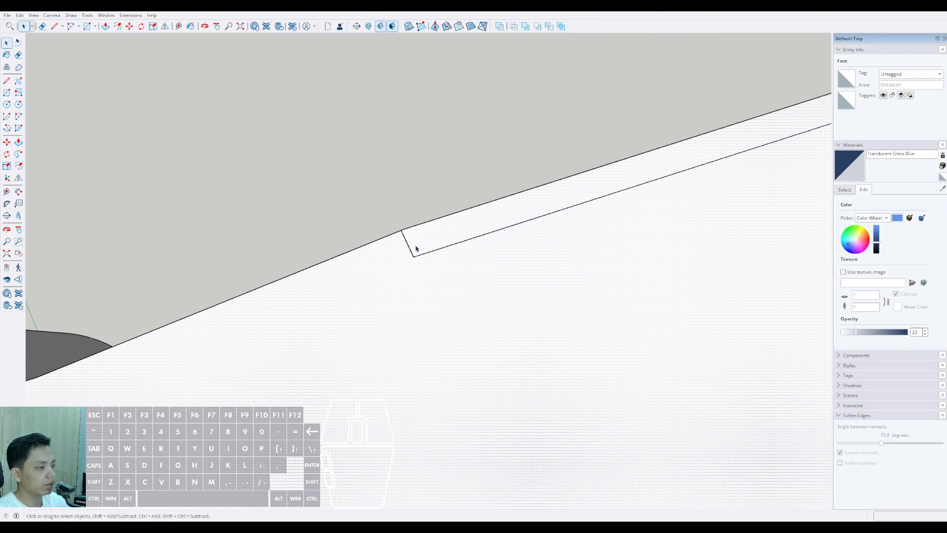
Step: Redraw the short closing line from the offset curve's end to the outer edge and select the strip face
scroll(416, 247, up, 1)
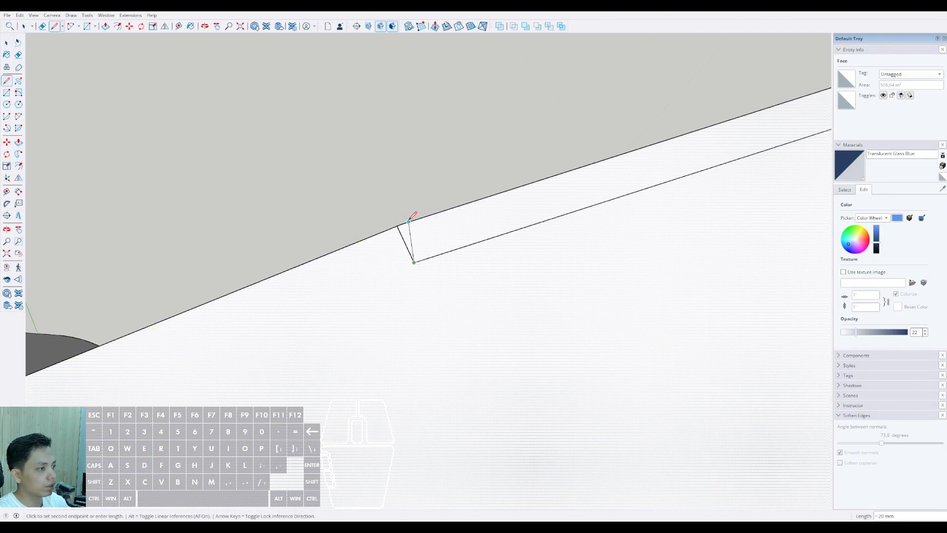
click(408, 221)
key(space)
click(429, 233)
Step: Copy the selected strip and paste it in place outside the outer shell group
scroll(429, 232, down, 2)
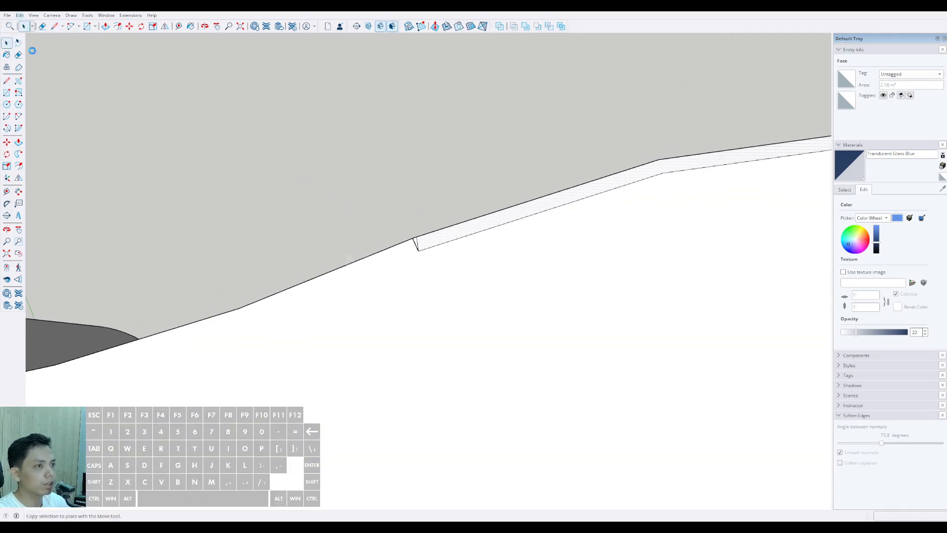
mouse_move(434, 257)
middle_down()
mouse_move(422, 313)
mouse_move(444, 330)
mouse_move(446, 367)
mouse_move(469, 391)
mouse_move(441, 240)
middle_up()
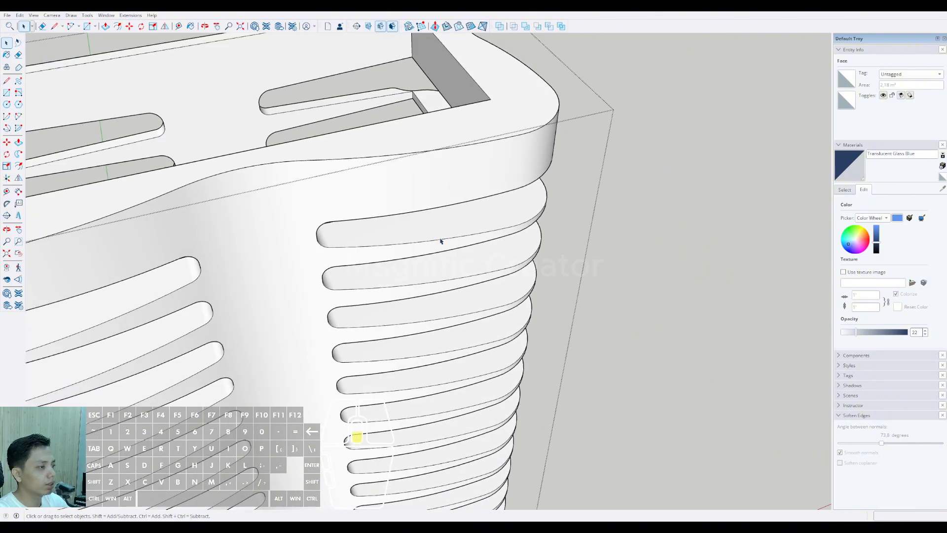
scroll(508, 211, down, 5)
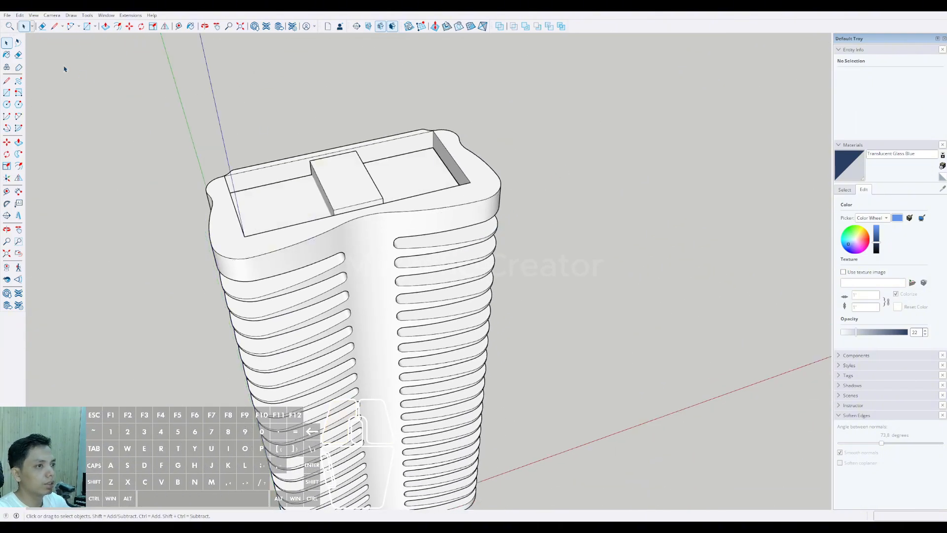
scroll(503, 197, up, 5)
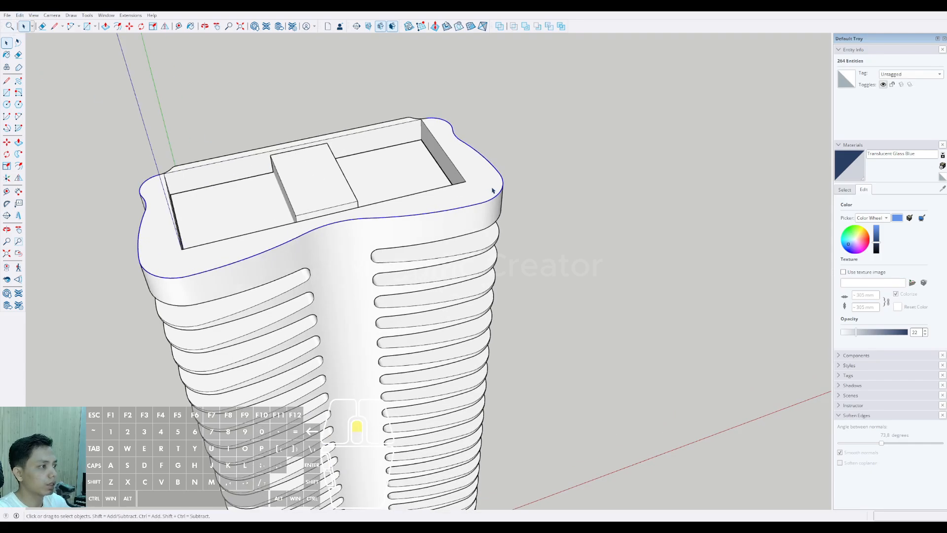
Step: Try to Push/Pull the pasted strip on the tower's top band
key(v)
scroll(505, 208, down, 8)
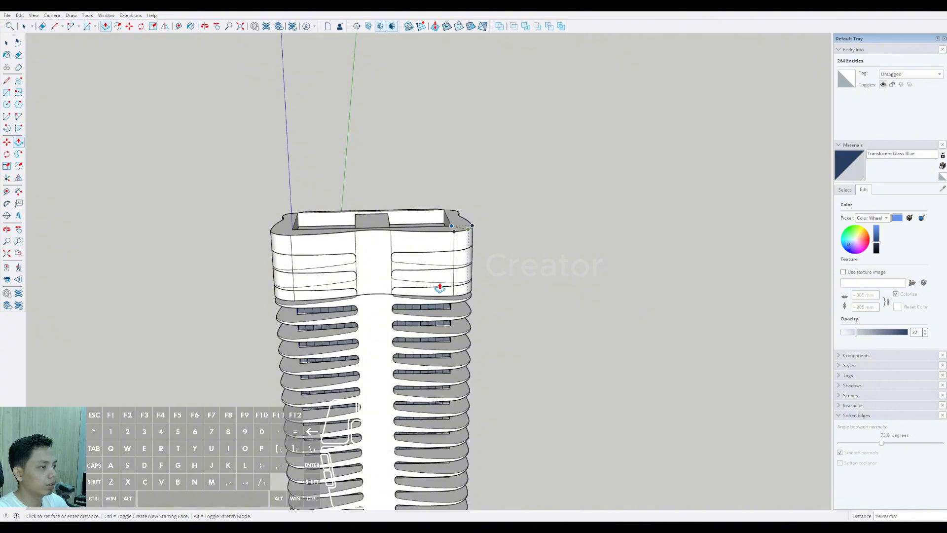
key(space)
Step: Select all connected geometry of the pasted strip and examine the lines along the top band's outer edge
scroll(498, 213, up, 8)
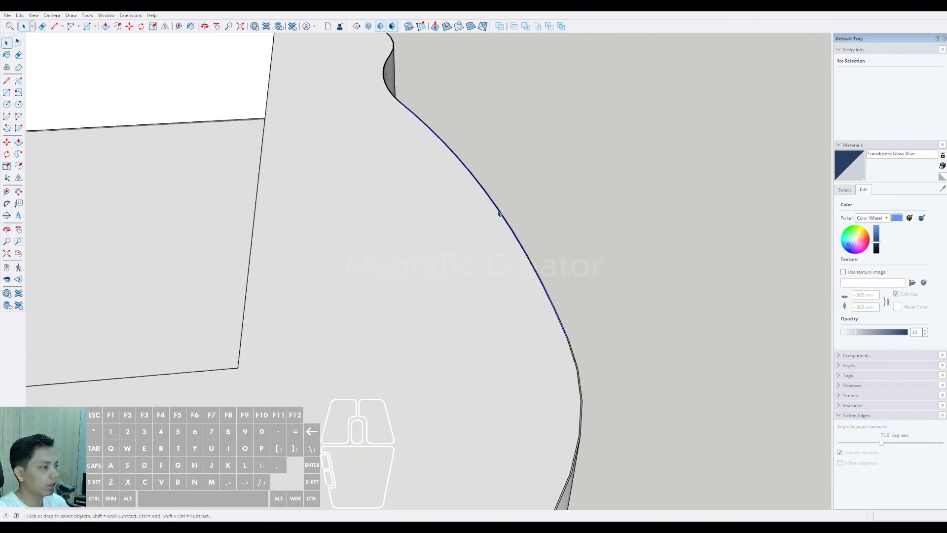
triple_click(499, 213)
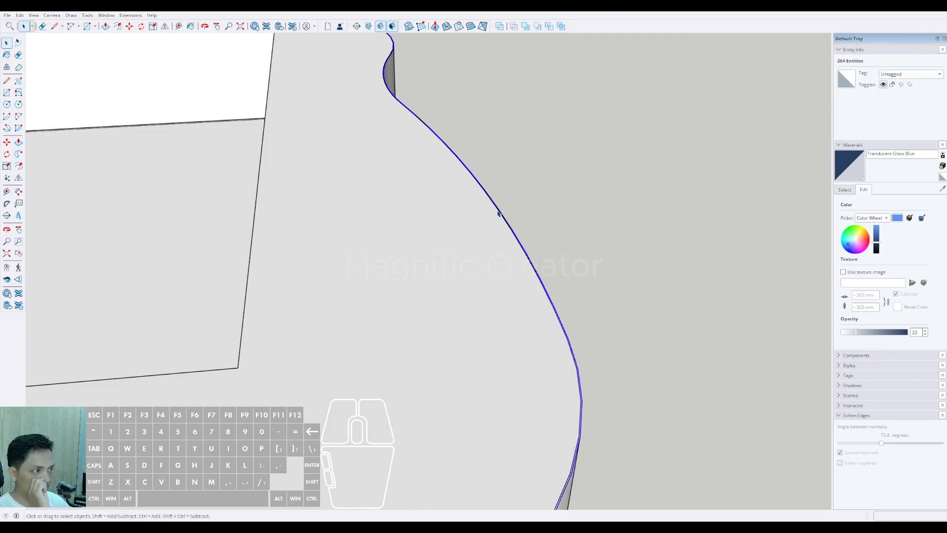
click(498, 208)
scroll(498, 208, up, 4)
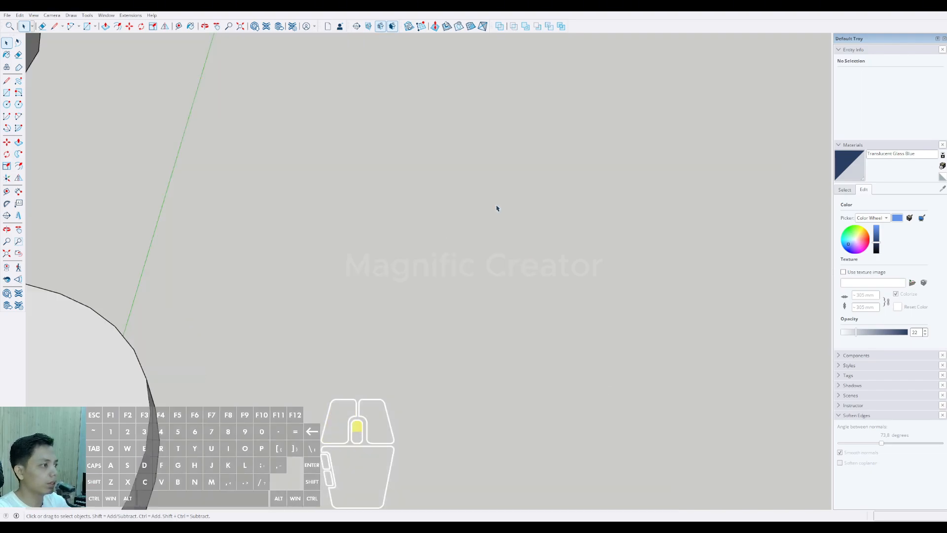
scroll(497, 208, down, 2)
scroll(469, 221, up, 3)
scroll(460, 225, down, 2)
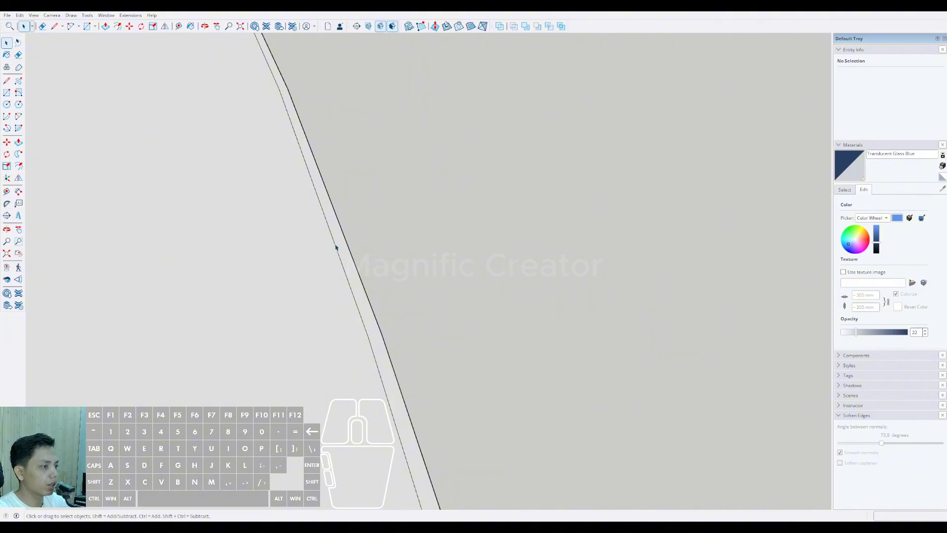
click(334, 244)
click(469, 213)
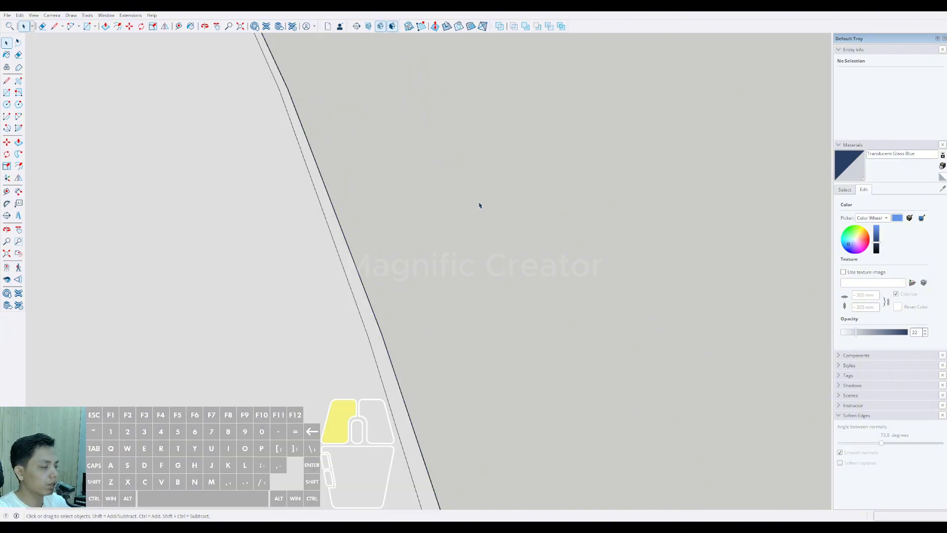
middle_drag(480, 205, 323, 273)
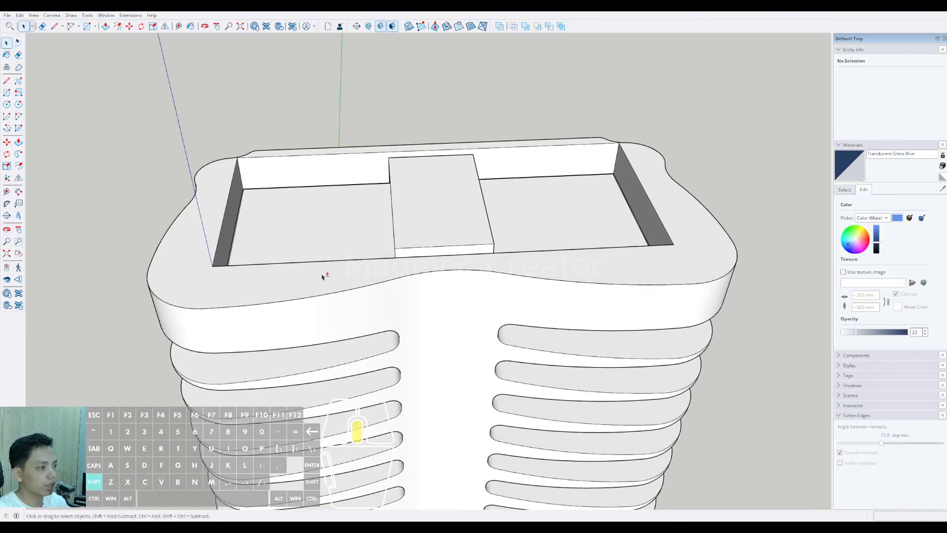
Step: Open the OuterShell group for editing and select the inner offset curve along the short side of its top face
scroll(319, 290, up, 4)
click(308, 281)
double_click(311, 268)
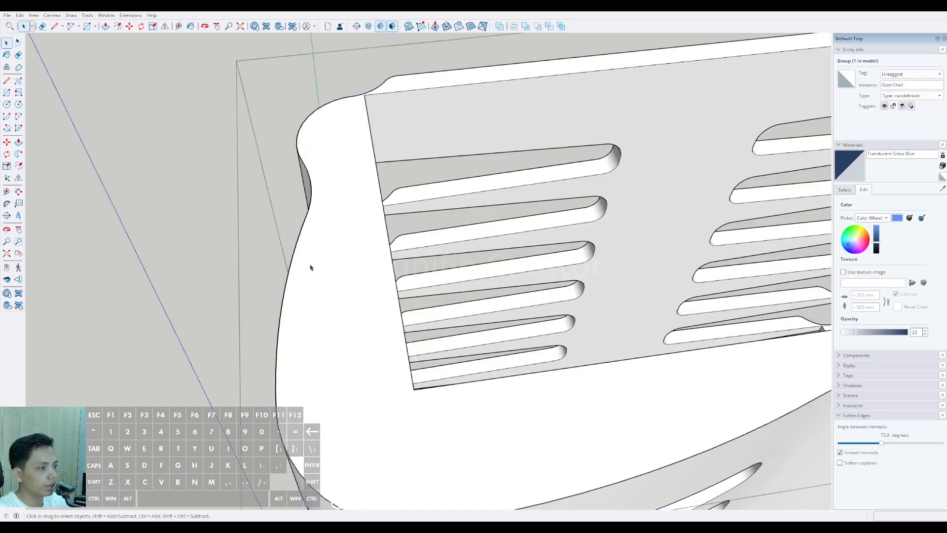
triple_click(311, 268)
click(313, 265)
scroll(310, 269, up, 2)
scroll(293, 300, up, 4)
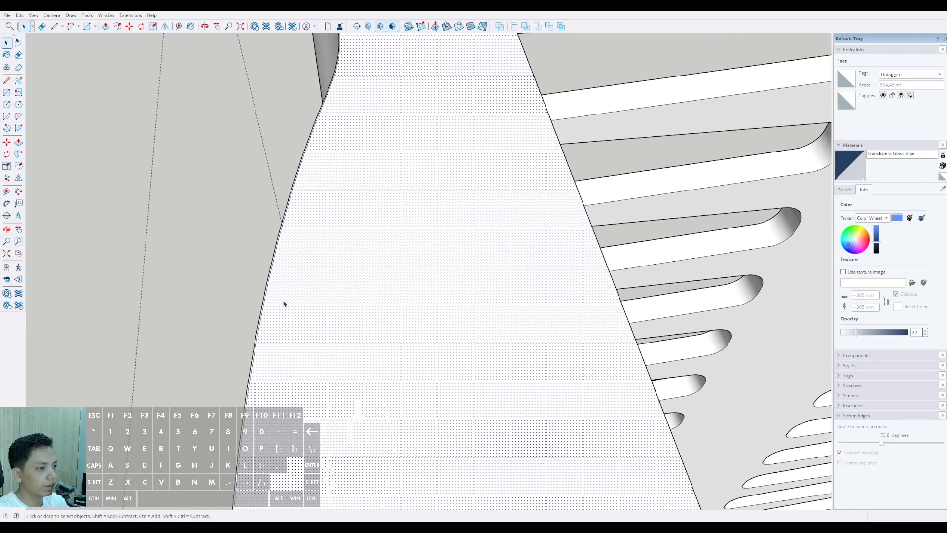
scroll(256, 291, down, 4)
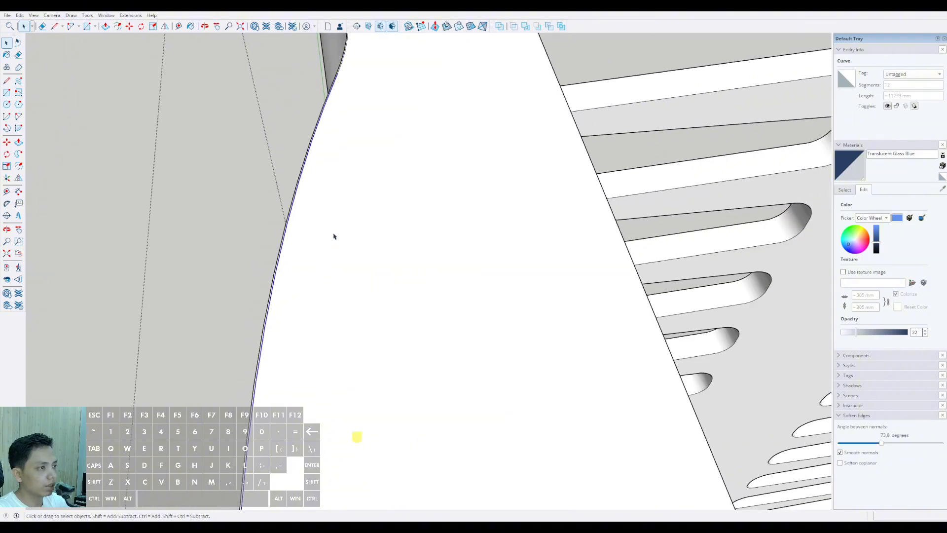
Step: Add the adjoining offset curves through the concave bend and around the rounded back corner to the selection
scroll(366, 169, up, 4)
click(317, 236)
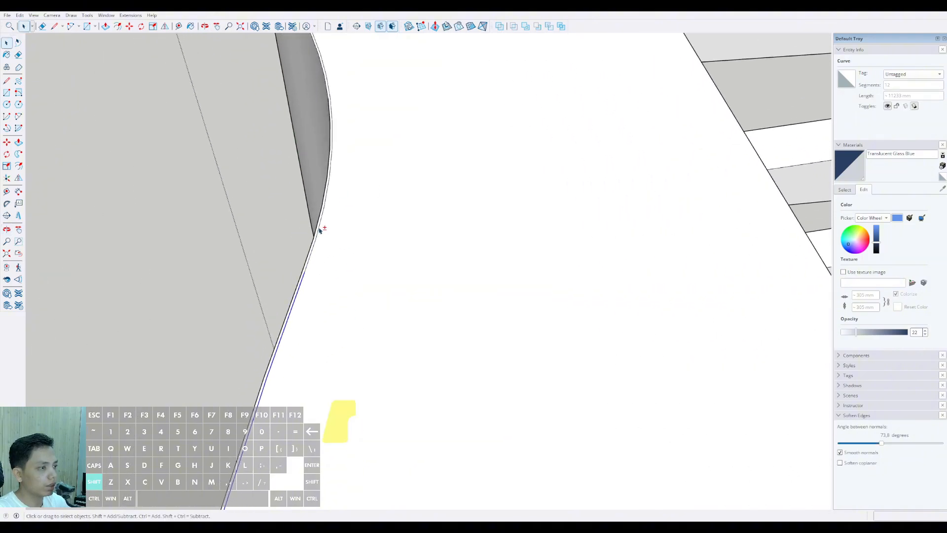
middle_drag(320, 230, 353, 299)
middle_drag(337, 185, 295, 321)
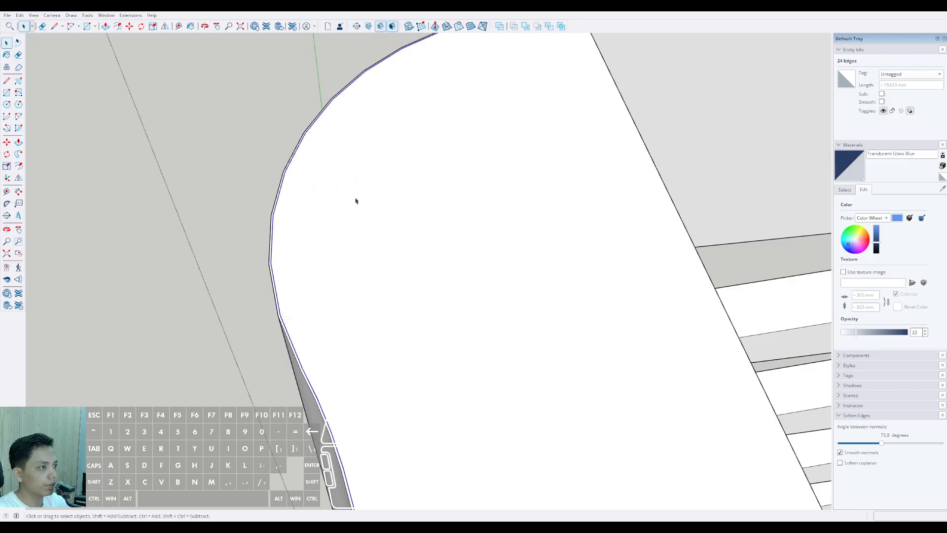
scroll(356, 201, down, 6)
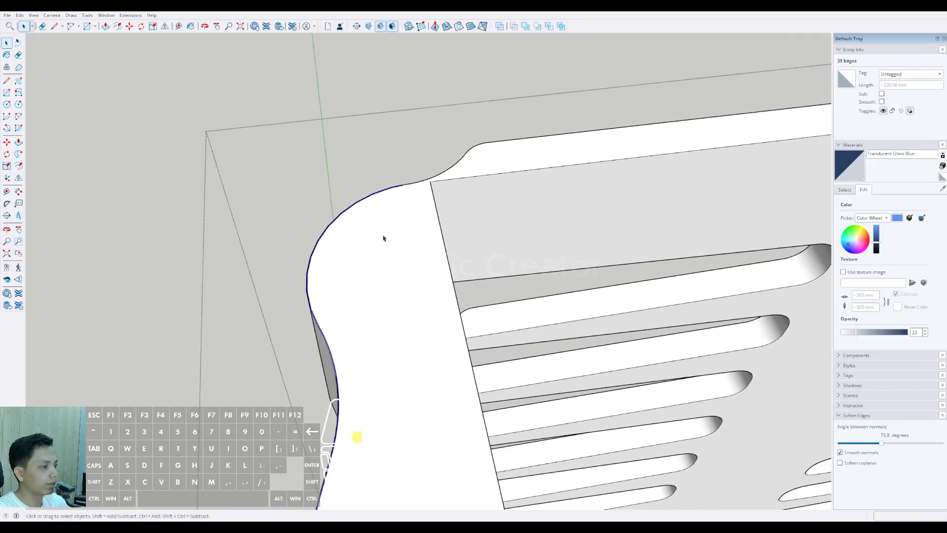
middle_drag(384, 239, 349, 157)
scroll(327, 277, up, 5)
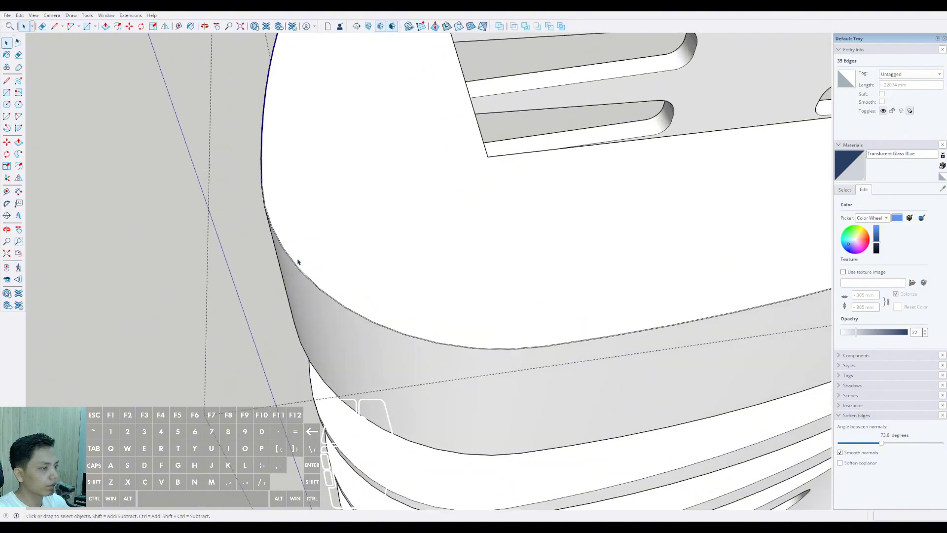
Step: Extend the selection with the offset curves around the rounded front corner and along the first half of the front
scroll(284, 247, up, 4)
shift+click(256, 201)
middle_drag(255, 201, 422, 448)
shift+click(497, 358)
scroll(493, 356, down, 2)
middle_drag(463, 277, 429, 353)
scroll(436, 347, up, 5)
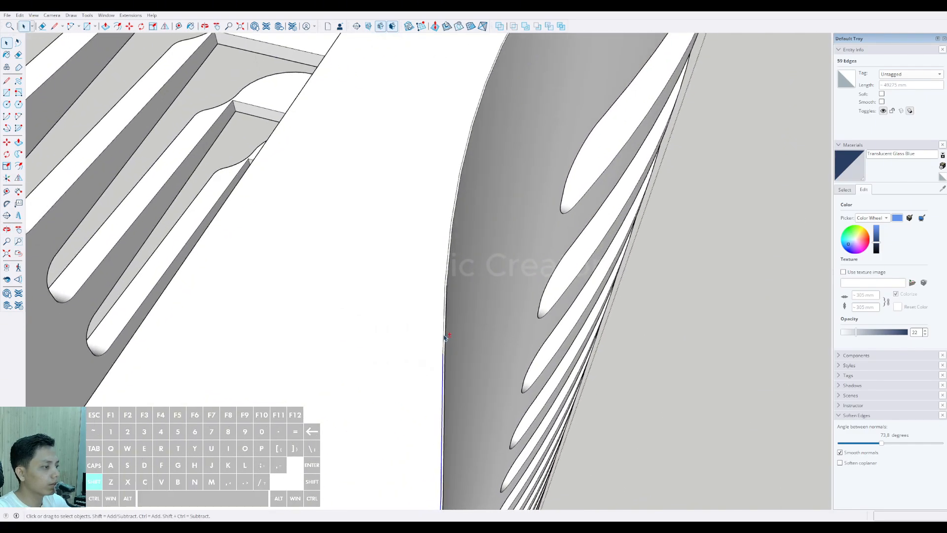
Step: Add the offset curves of the front's central hollow and its second half to the selection
shift+click(445, 335)
scroll(427, 279, down, 2)
scroll(441, 235, down, 2)
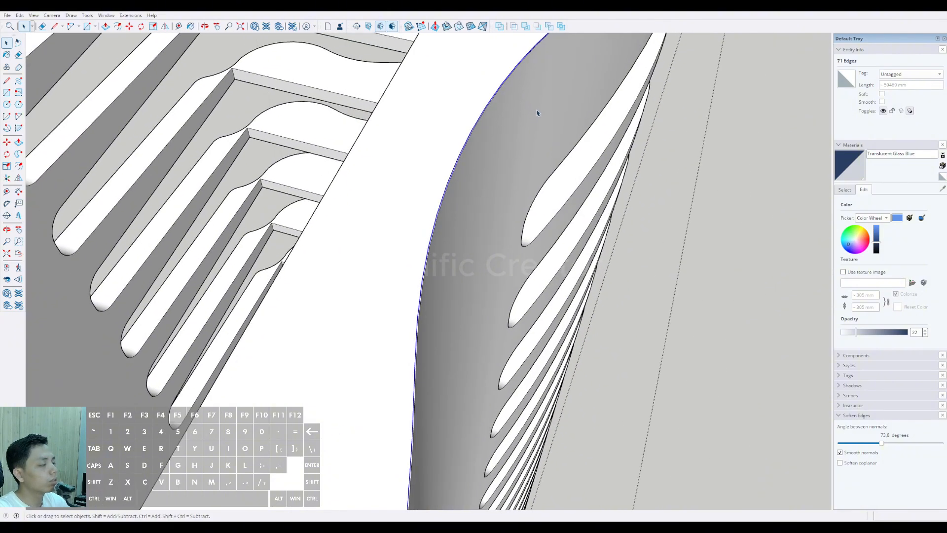
middle_drag(535, 110, 354, 332)
scroll(356, 324, up, 4)
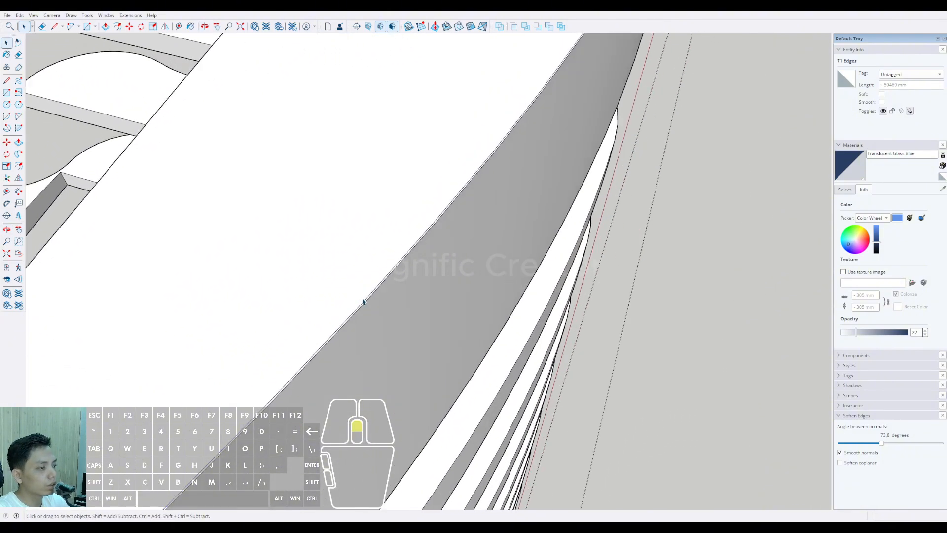
scroll(419, 301, down, 6)
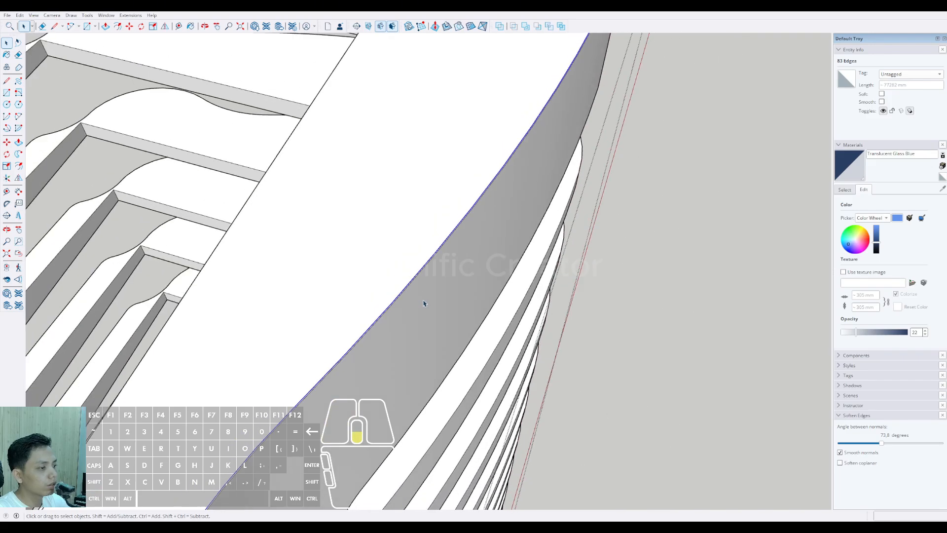
middle_drag(492, 185, 492, 246)
Step: Add the offset curves around the second front corner and along the opposite short side to the selection
scroll(503, 257, up, 5)
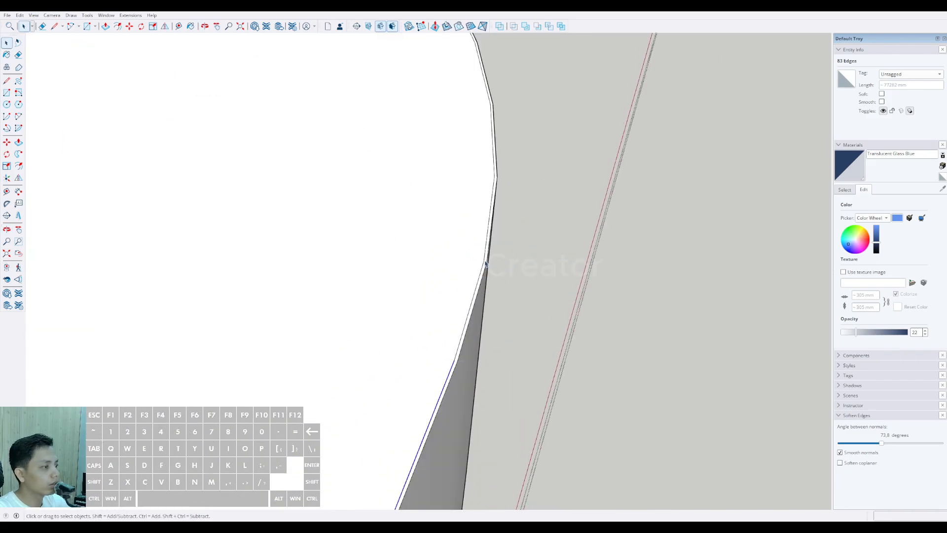
scroll(453, 286, down, 3)
shift+middle_drag(433, 256, 573, 467)
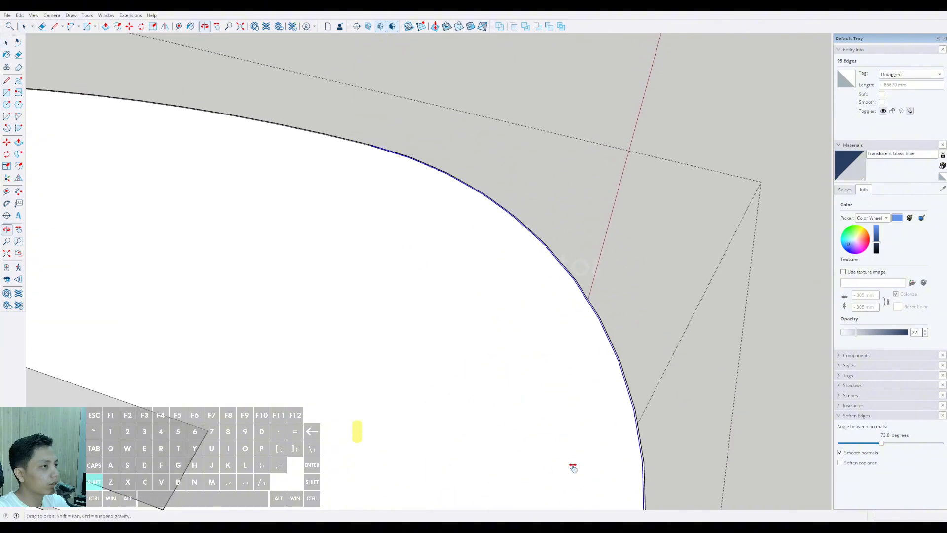
middle_drag(437, 206, 505, 265)
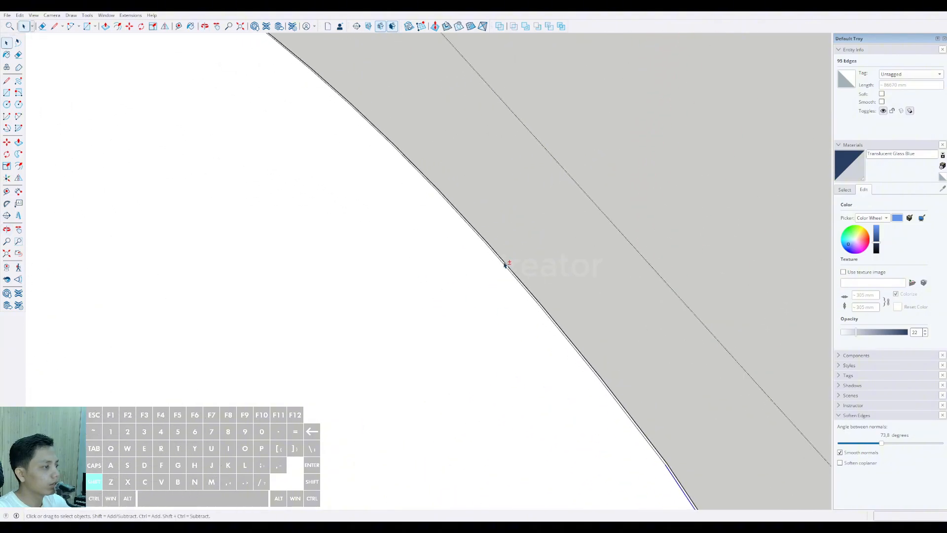
scroll(612, 443, down, 5)
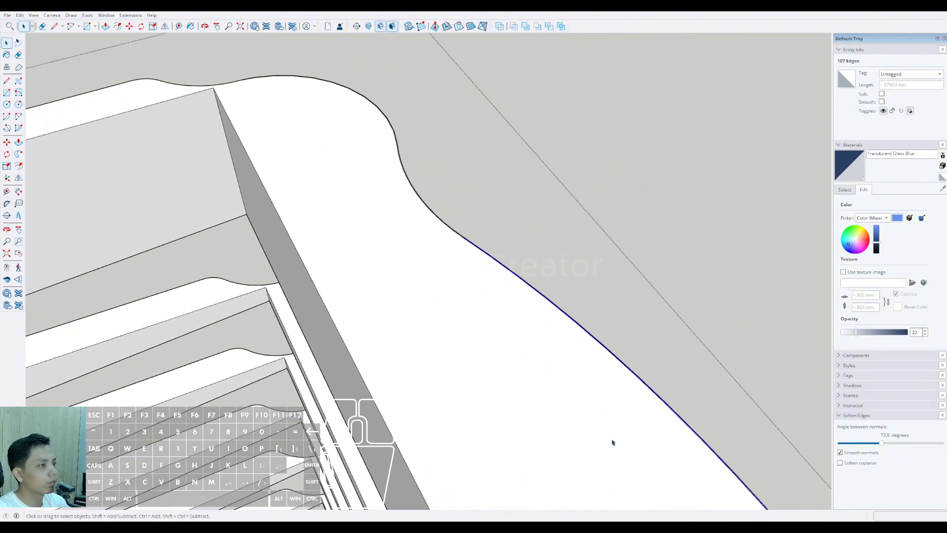
Step: Add the offset curves through the opposite side's concave bend and around its rounded back corner to the selection
middle_drag(443, 237, 443, 266)
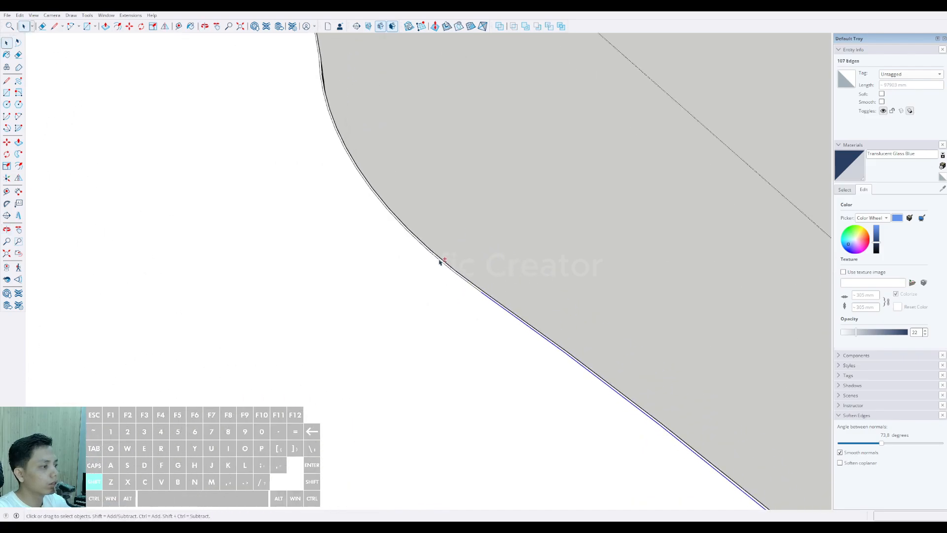
scroll(398, 285, down, 5)
shift+middle_drag(395, 288, 437, 366)
scroll(401, 251, up, 4)
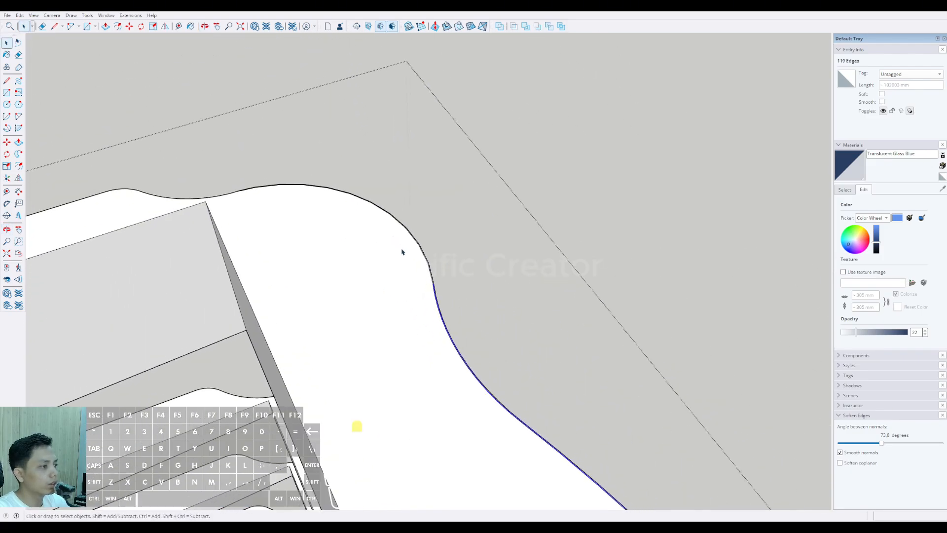
scroll(428, 259, up, 2)
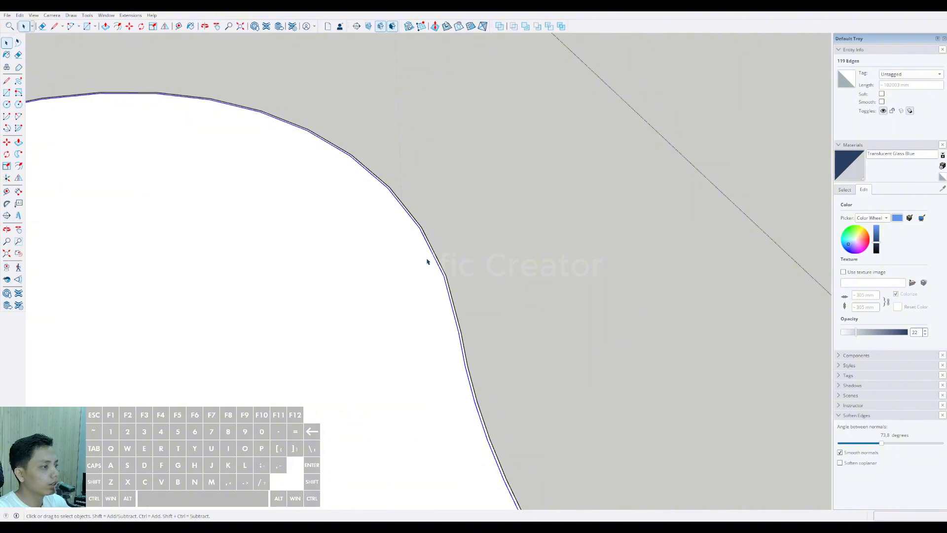
scroll(427, 261, down, 4)
middle_drag(304, 254, 318, 234)
scroll(315, 203, up, 3)
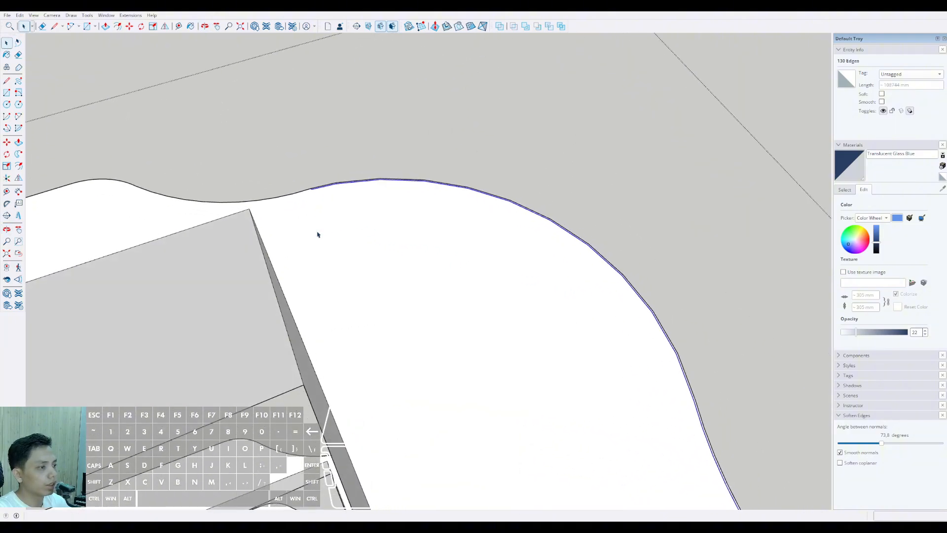
Step: Offset the selected outline edges 1500 mm inward across the roof slab
scroll(421, 223, down, 6)
middle_drag(444, 324, 497, 264)
scroll(497, 264, down, 2)
scroll(586, 275, up, 10)
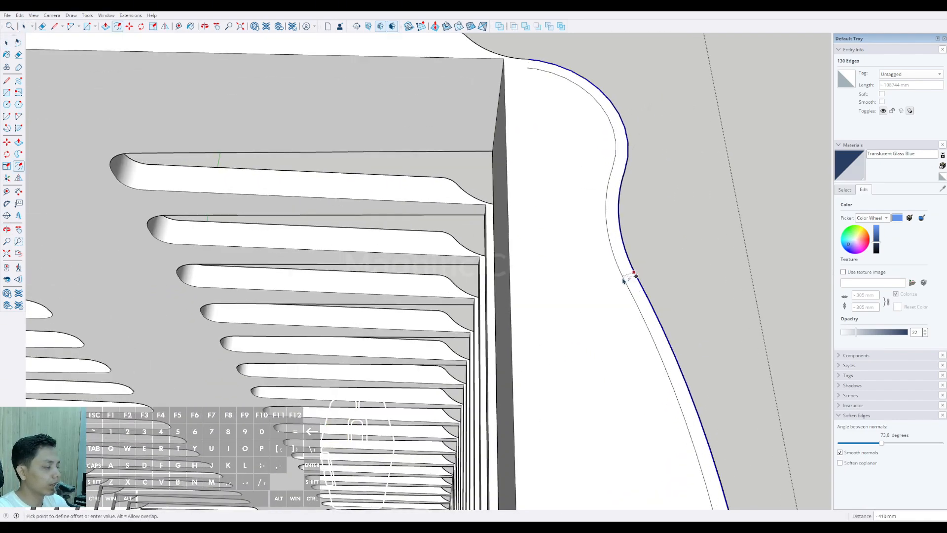
scroll(603, 291, down, 5)
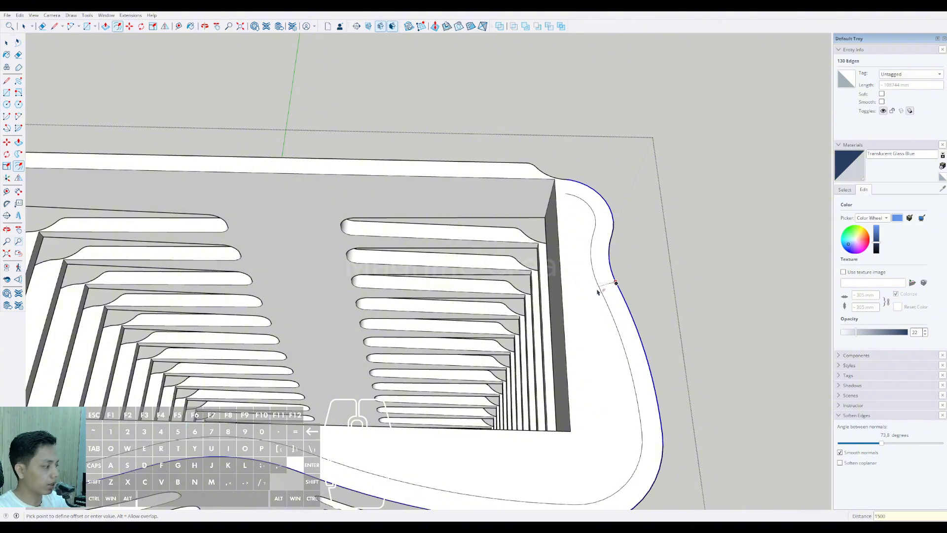
key(Return)
key(space)
Step: Select the new inner curve and offset it by 50 mm to form a thin railing strip
scroll(598, 297, down, 4)
middle_drag(598, 297, 497, 265)
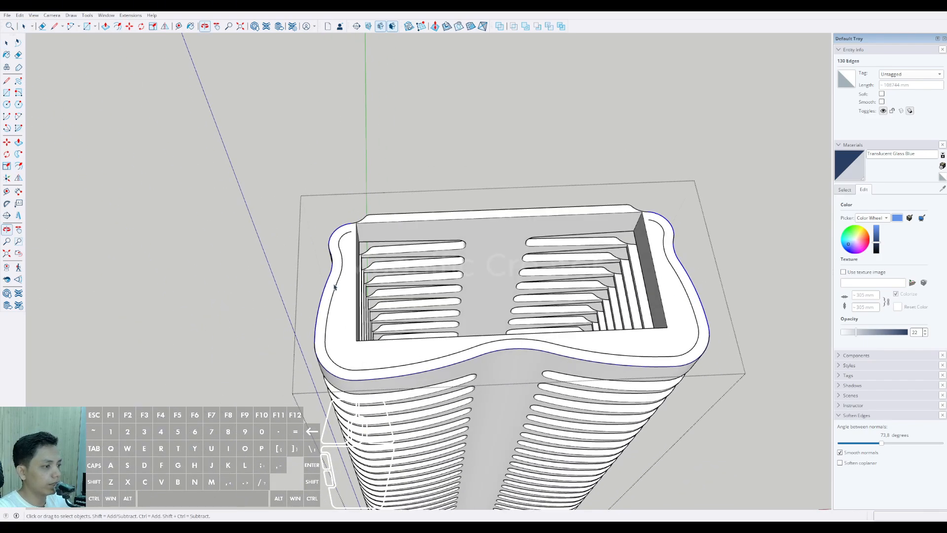
scroll(351, 236, up, 4)
scroll(351, 236, up, 2)
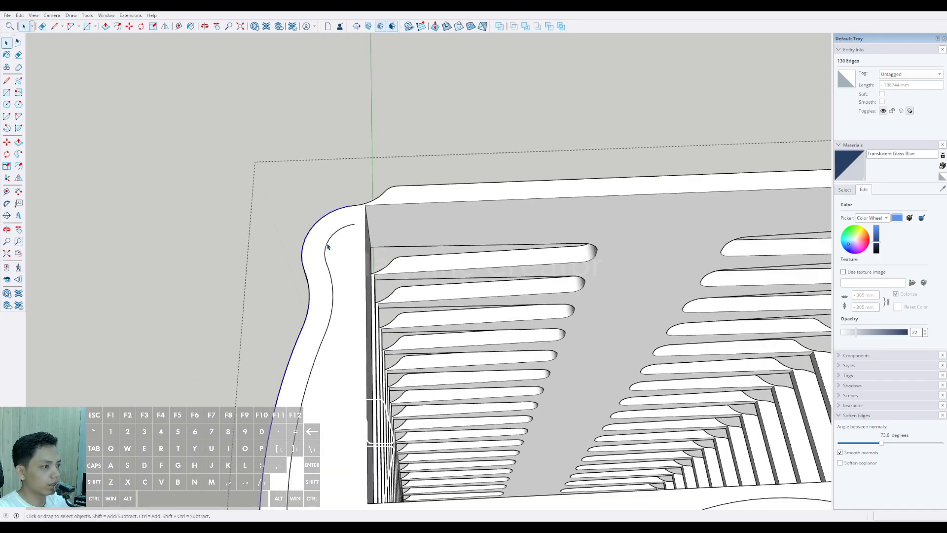
scroll(328, 246, down, 3)
middle_drag(328, 246, 632, 254)
scroll(632, 254, up, 5)
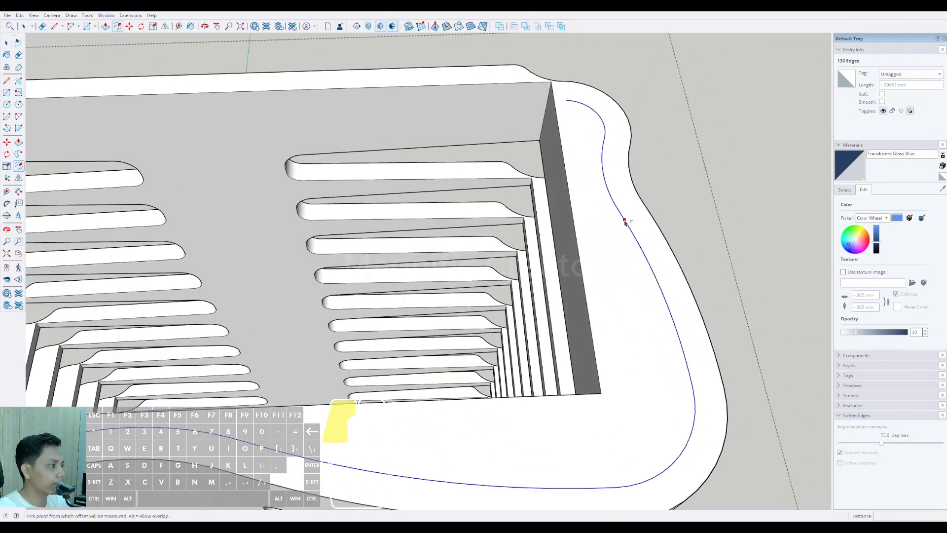
click(625, 221)
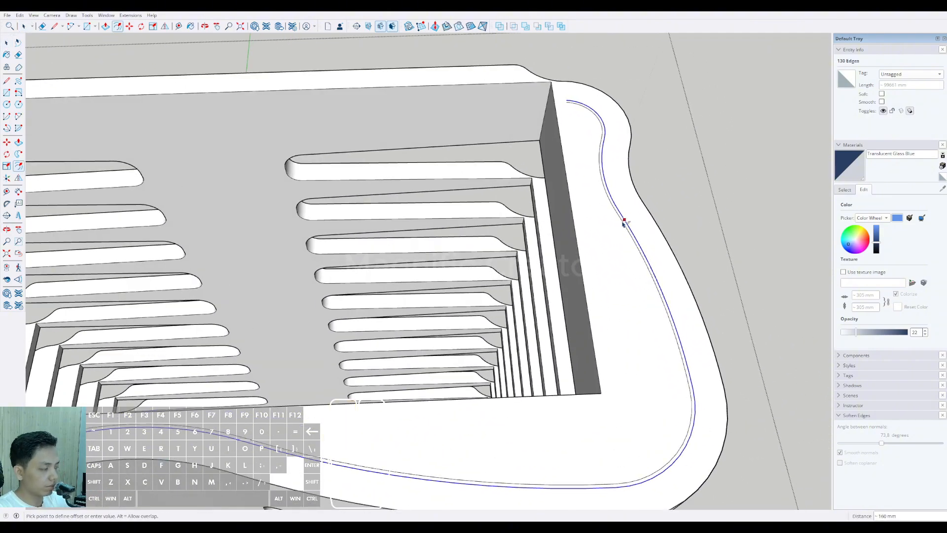
text(50)
key(Return)
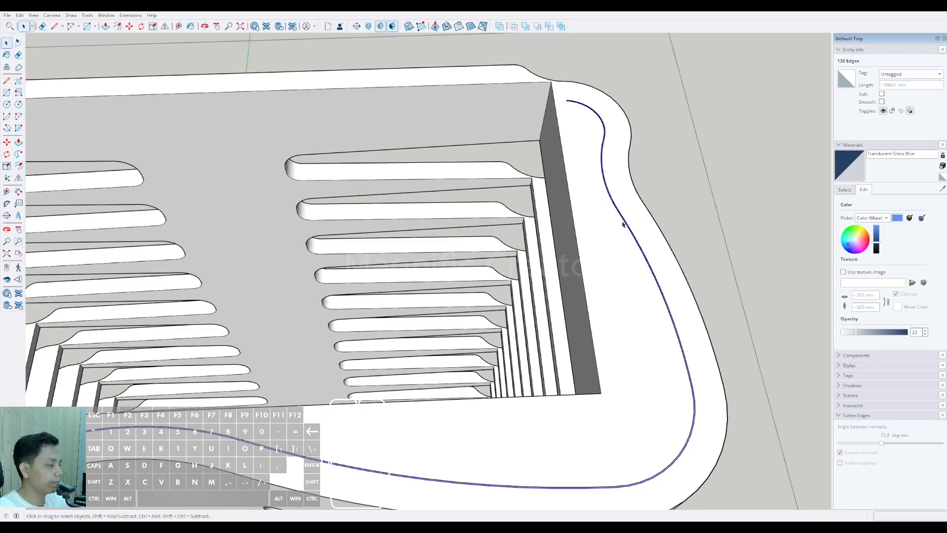
Step: Close the railing strip's open end at the first back corner with a short line between the curve endpoints
scroll(571, 96, up, 8)
key(l)
click(567, 102)
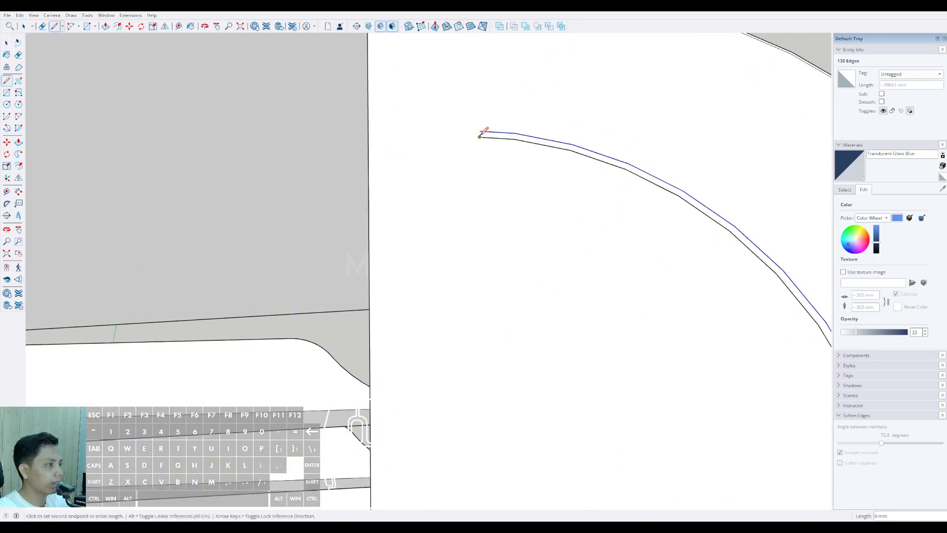
scroll(483, 128, up, 4)
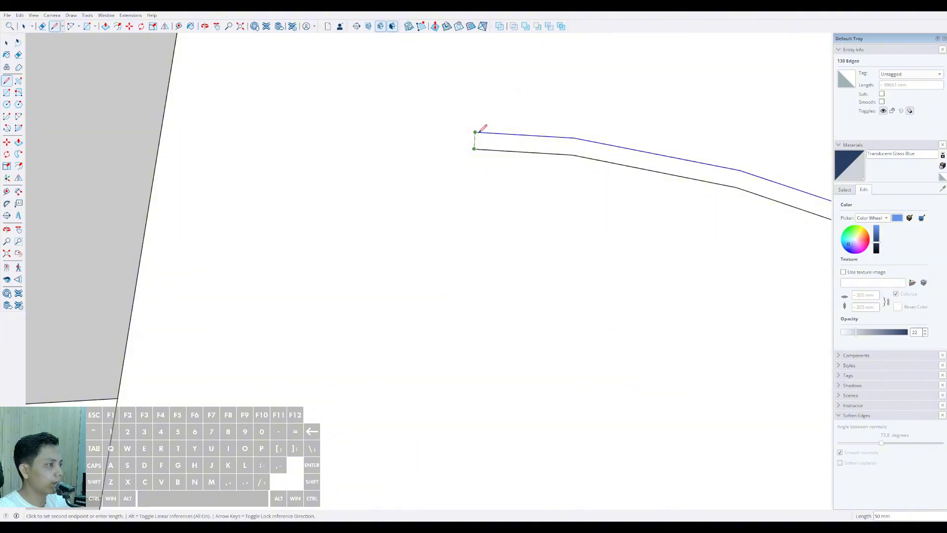
scroll(550, 124, down, 10)
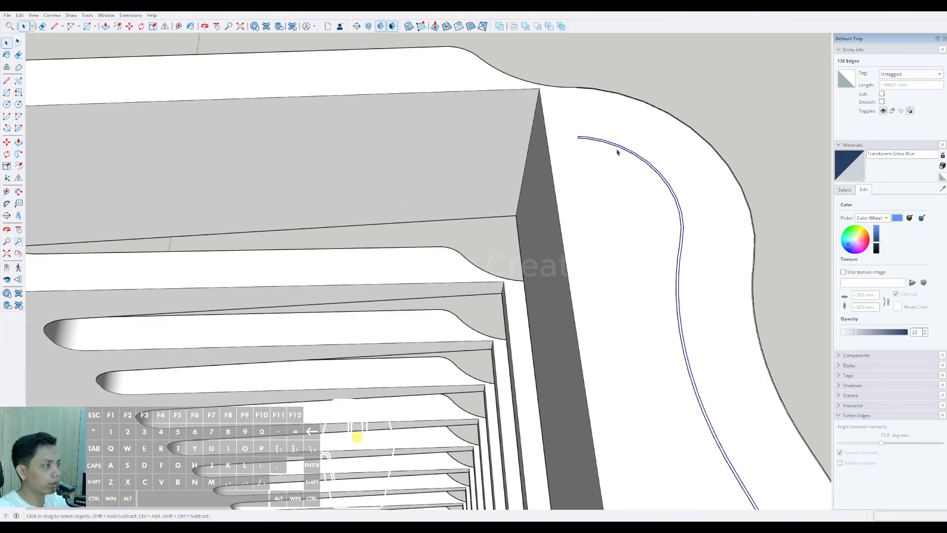
Step: Close the strip's other open end at the opposite back corner with a short line
scroll(623, 177, down, 8)
middle_drag(628, 201, 386, 201)
scroll(291, 205, up, 10)
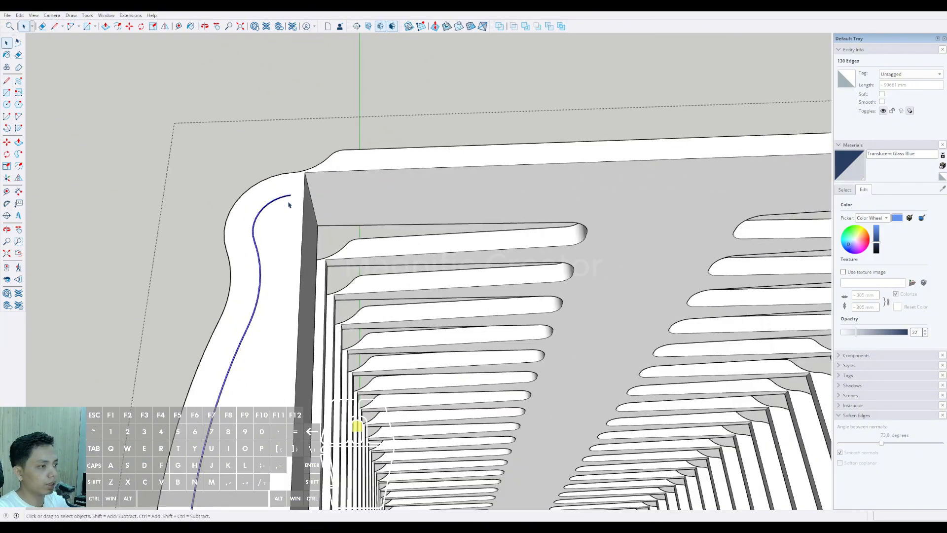
scroll(279, 195, up, 3)
key(d)
click(282, 199)
scroll(284, 197, up, 5)
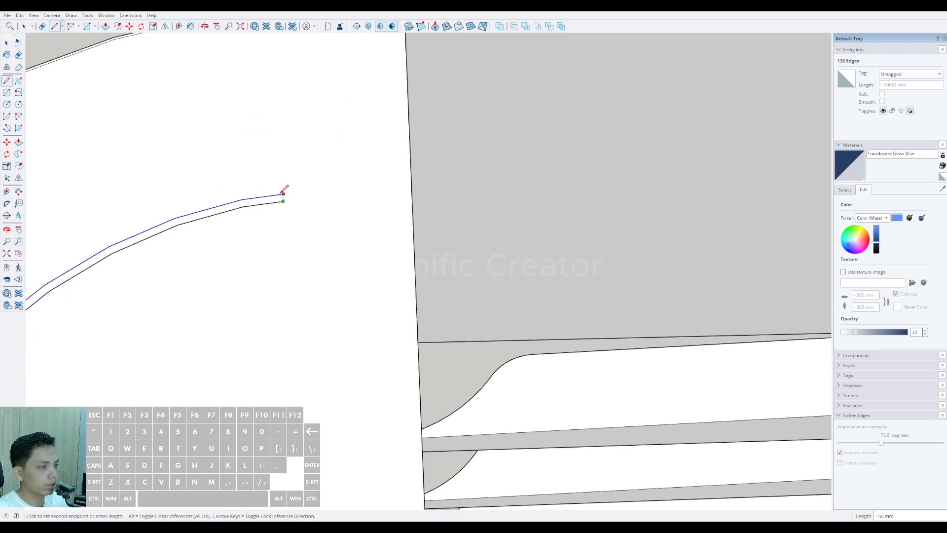
scroll(285, 201, down, 10)
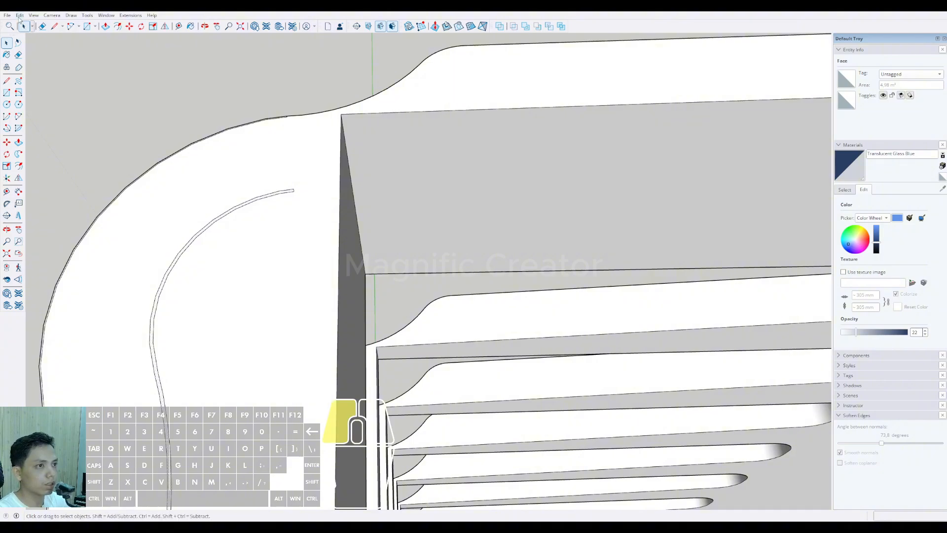
Step: Copy the strip face with its edges out of the shell group and paste it in place
click(183, 114)
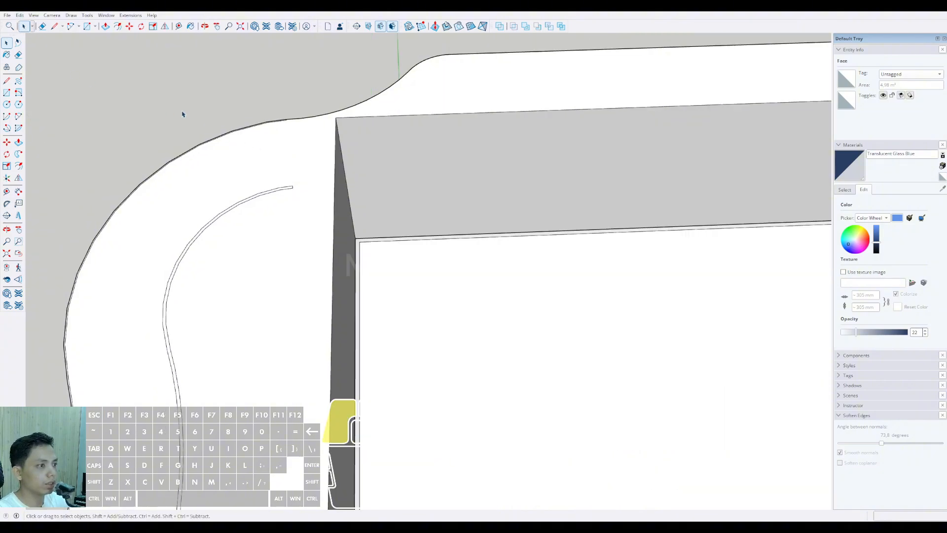
click(38, 74)
scroll(296, 163, down, 10)
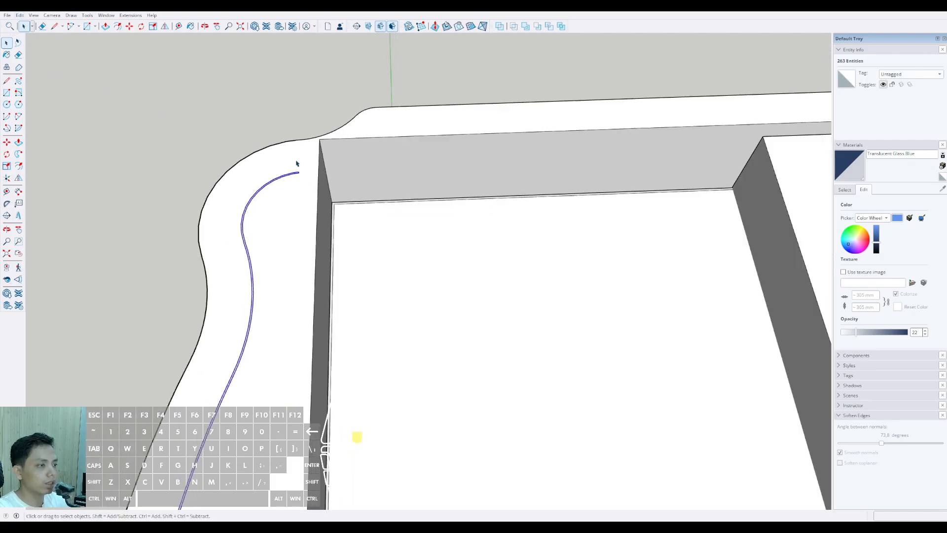
Step: Push the pasted strip face down to the top surface of the uppermost balcony slab
middle_drag(285, 195, 427, 156)
scroll(295, 306, up, 8)
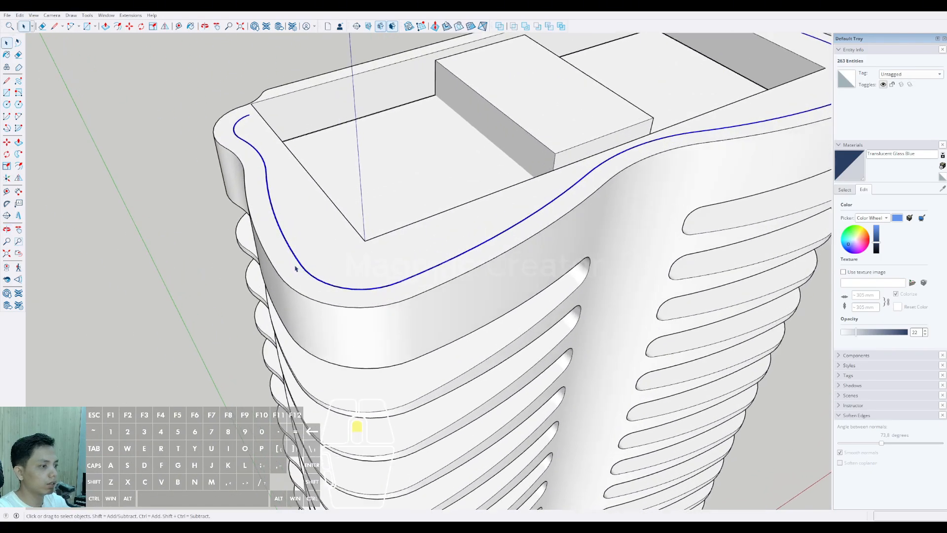
key(v)
scroll(338, 367, down, 3)
middle_drag(376, 317, 385, 217)
scroll(391, 324, down, 3)
mouse_move(386, 355)
shift+middle_down()
mouse_move(387, 189)
mouse_move(396, 340)
shift+middle_up()
scroll(386, 189, down, 1)
scroll(363, 281, up, 4)
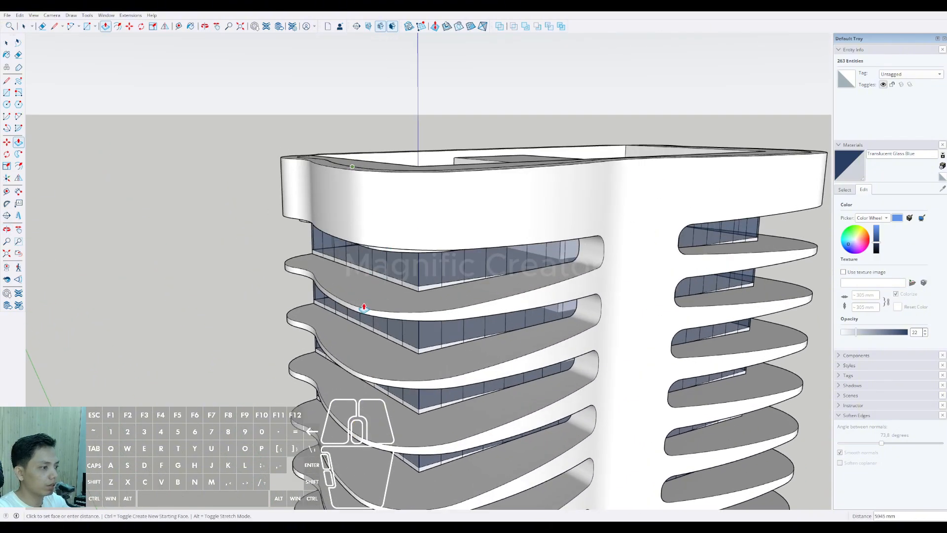
scroll(336, 305, up, 2)
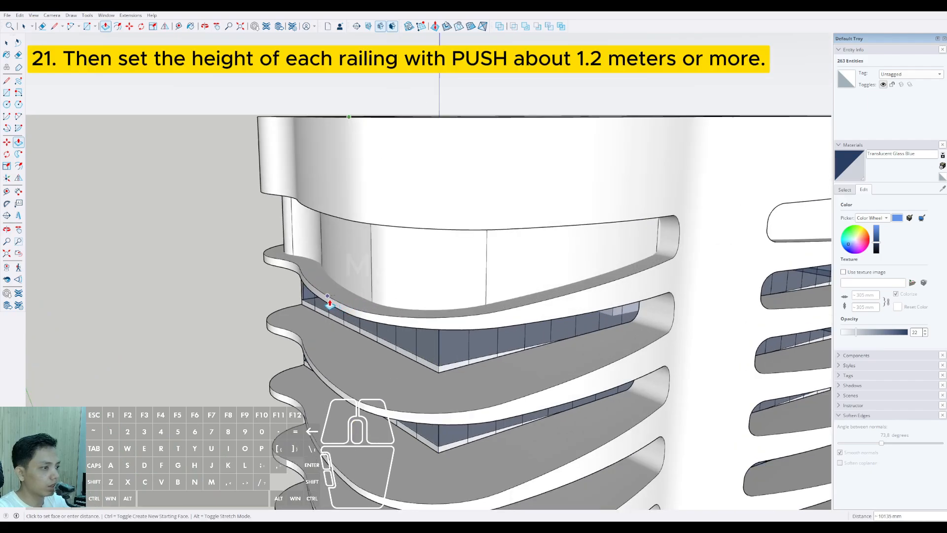
scroll(330, 304, up, 2)
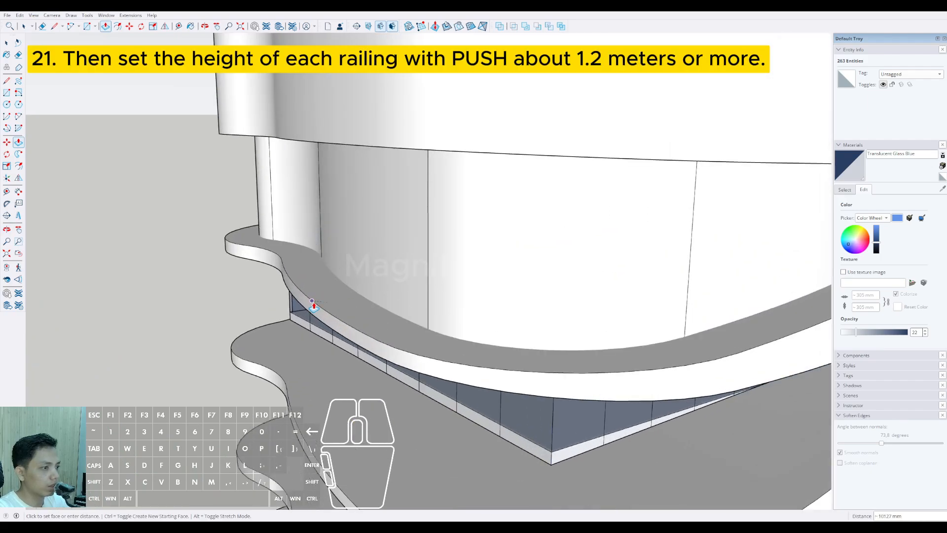
click(311, 301)
key(space)
Step: Push the top face of the extruded strip down below the crown to a rough railing height on the uppermost balcony
scroll(316, 300, down, 5)
shift+middle_drag(362, 236, 363, 345)
scroll(332, 207, up, 8)
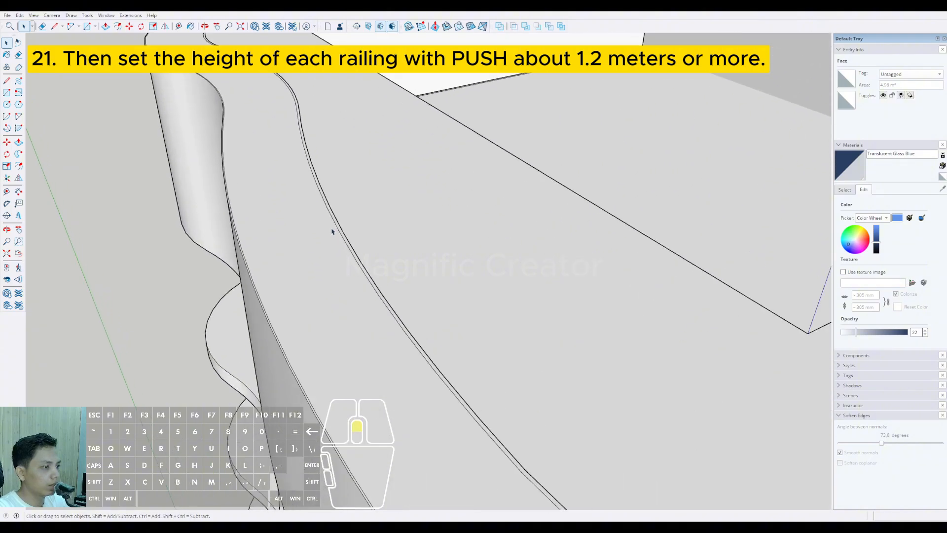
scroll(348, 311, down, 5)
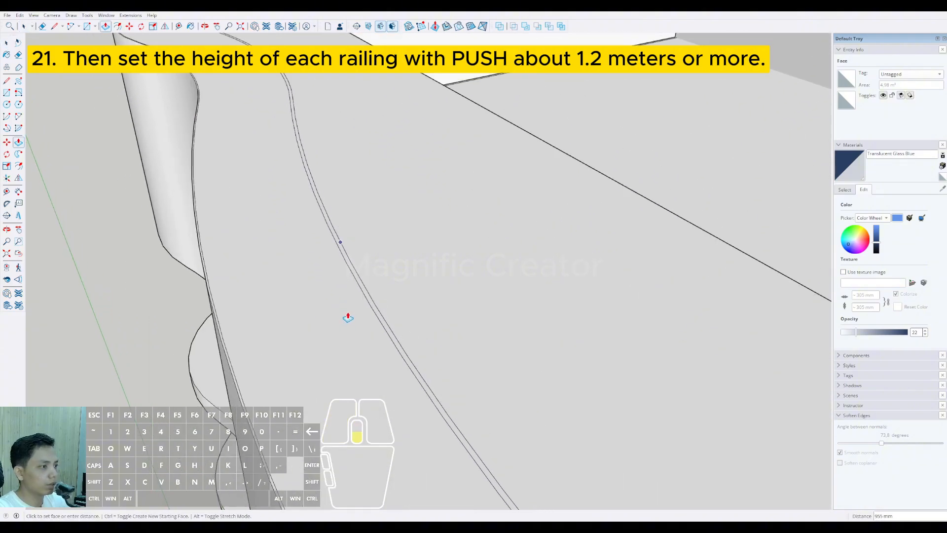
middle_drag(323, 359, 389, 122)
scroll(366, 194, down, 1)
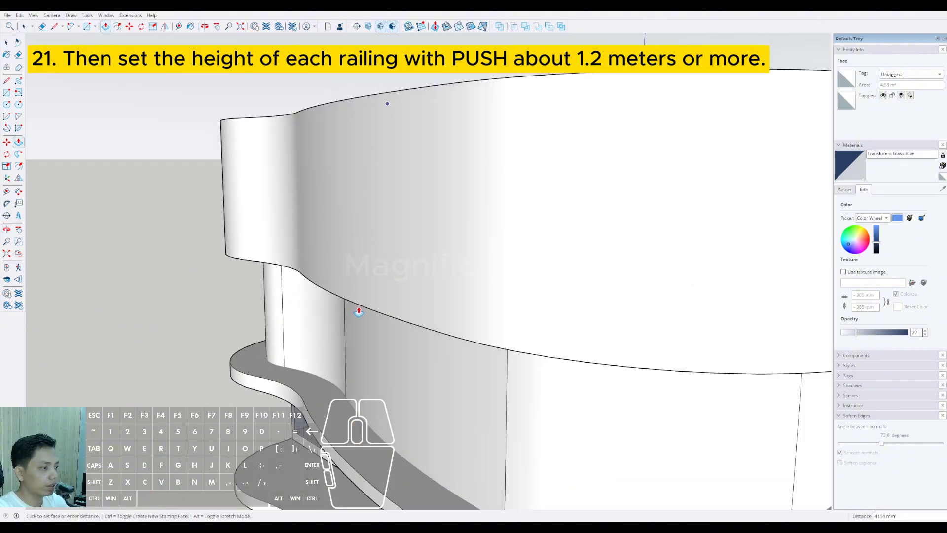
middle_drag(358, 318, 360, 229)
click(355, 377)
key(space)
Step: Draw a small rectangle on the uppermost balcony slab in front of the railing as the base of a height reference
scroll(355, 378, down, 3)
shift+middle_drag(353, 376, 342, 362)
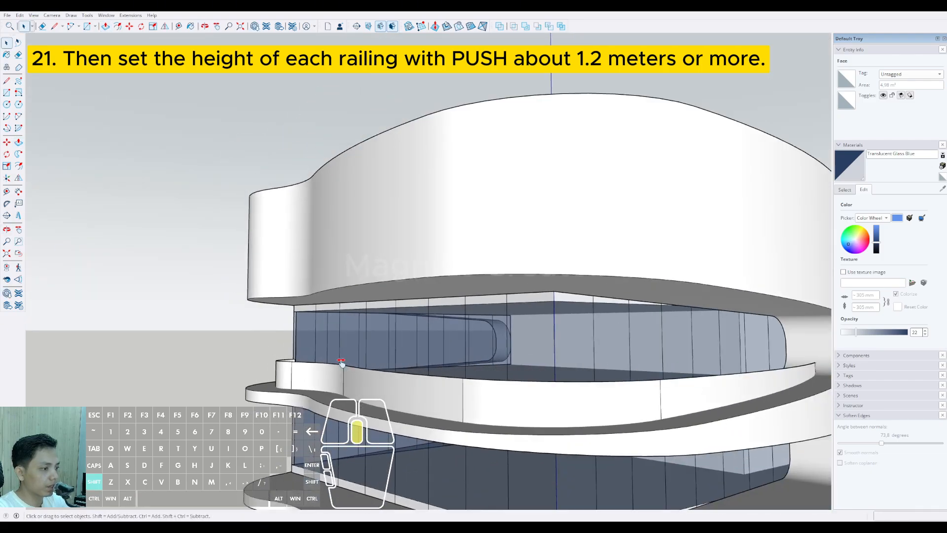
scroll(341, 363, up, 3)
key(r)
click(335, 390)
click(339, 404)
key(space)
scroll(338, 404, up, 1)
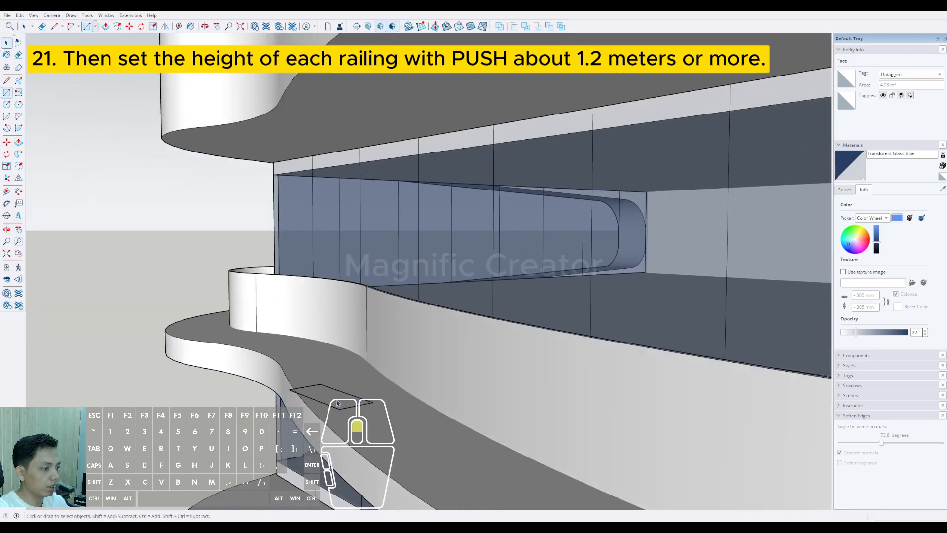
Step: Push the rectangle up 1200 mm into a reference box
middle_drag(335, 359, 317, 398)
key(space)
scroll(331, 396, up, 1)
click(329, 396)
key(p)
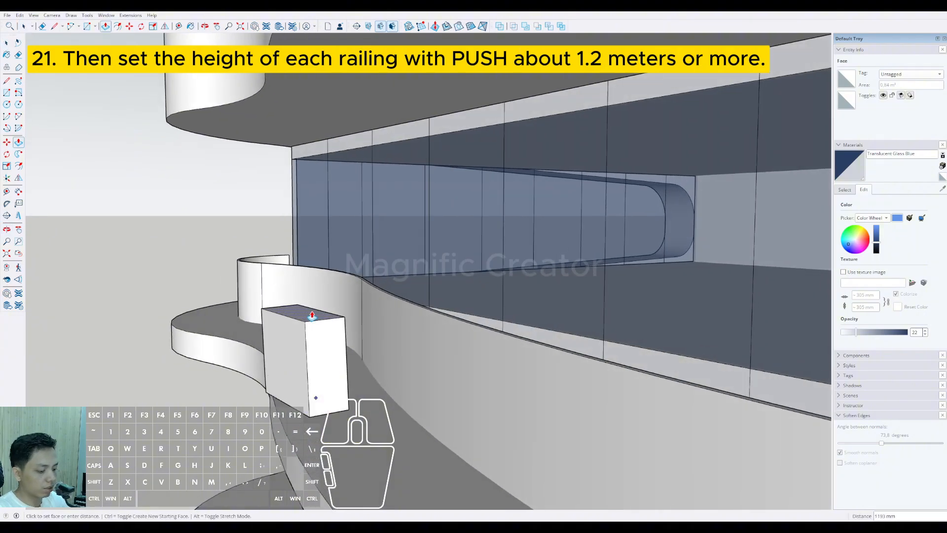
text(1200)
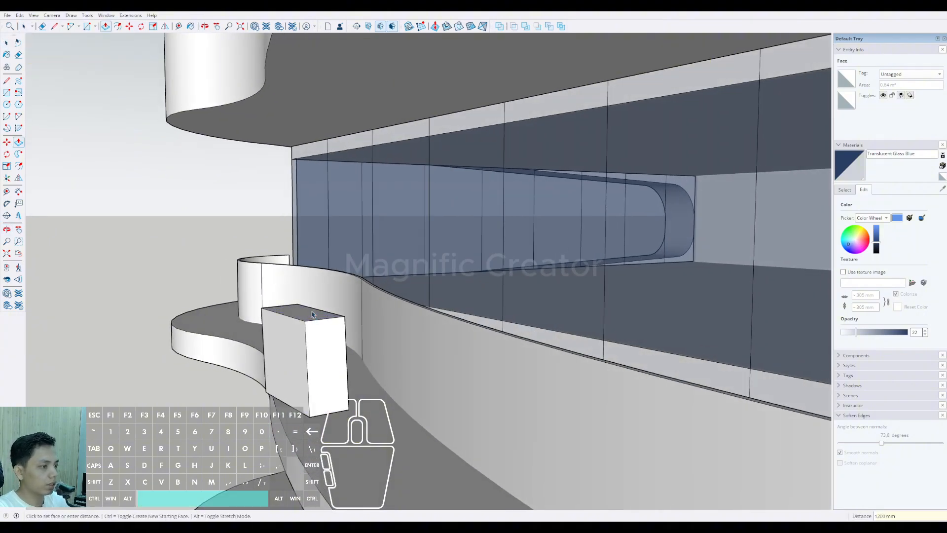
key(space)
Step: Push the railing's top face level with the top of the reference box
middle_drag(312, 314, 385, 298)
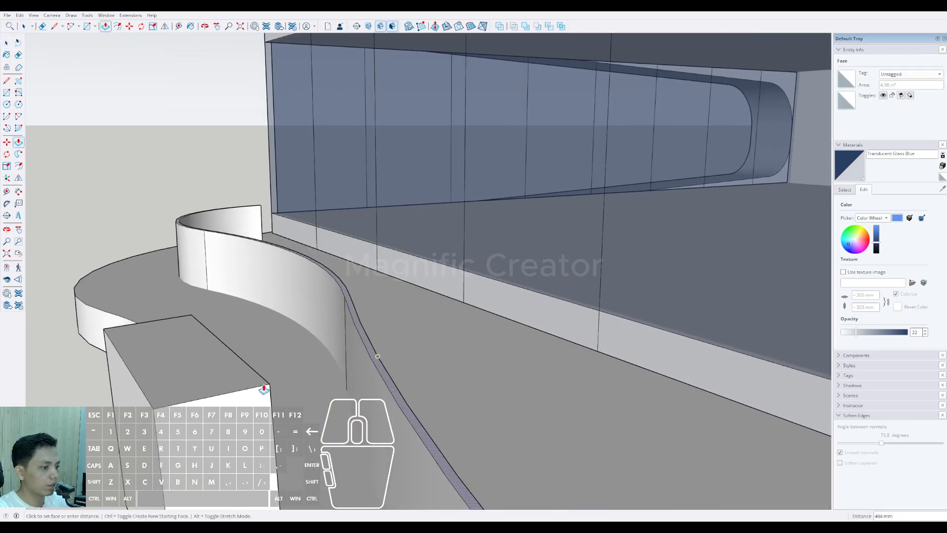
middle_drag(264, 389, 327, 286)
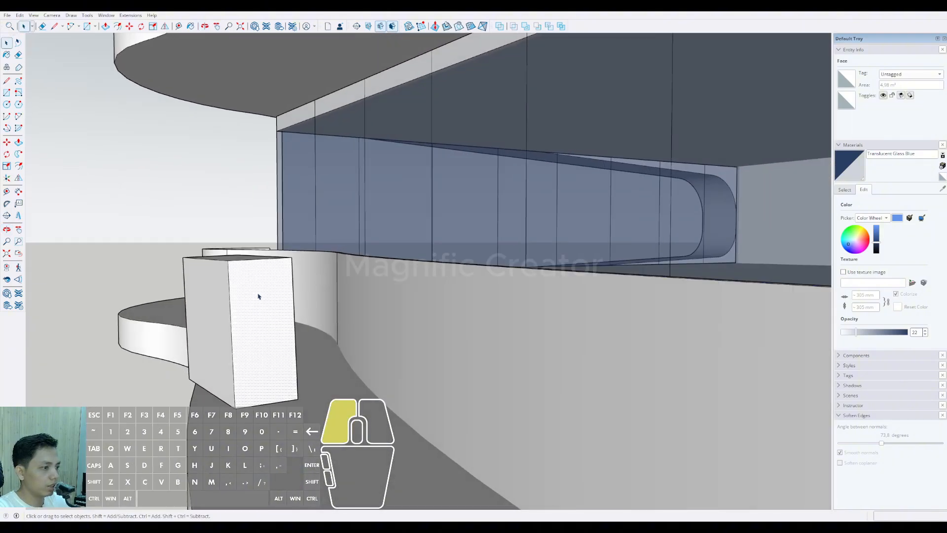
Step: Group the reference box and delete it from the balcony
key(ctrl+g)
scroll(246, 348, down, 3)
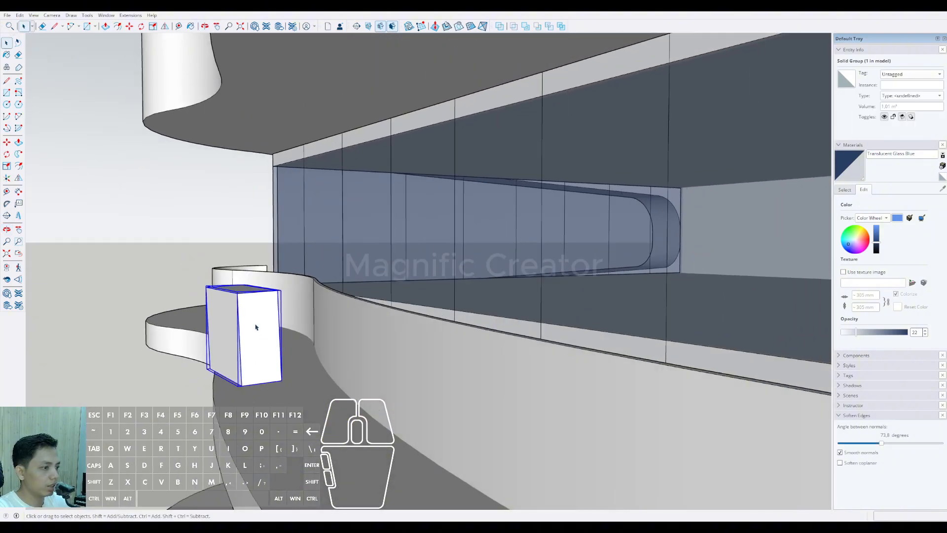
key(e)
scroll(254, 326, down, 5)
middle_drag(254, 325, 402, 347)
scroll(365, 348, down, 4)
middle_drag(268, 346, 229, 325)
Step: Push the railing's narrow top face further up to make the railing taller
scroll(229, 325, up, 10)
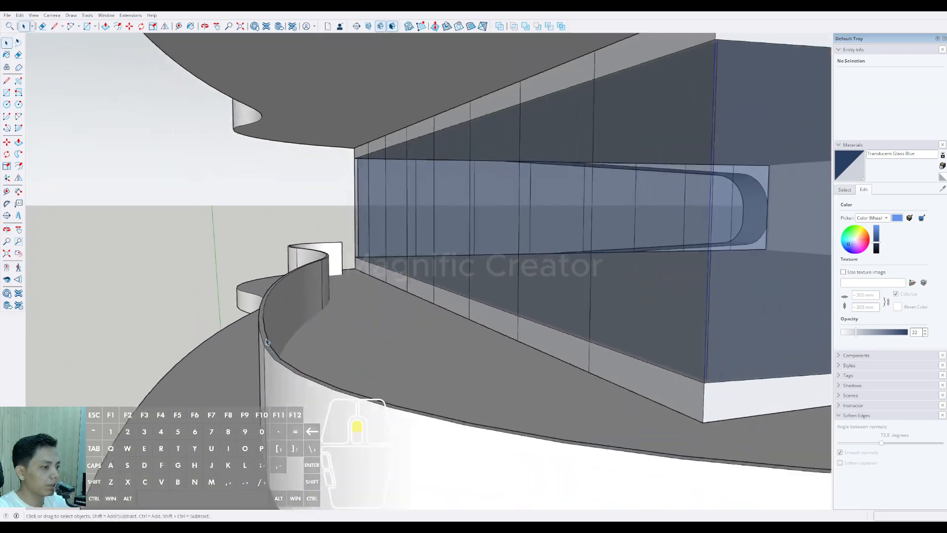
scroll(267, 341, up, 2)
click(265, 339)
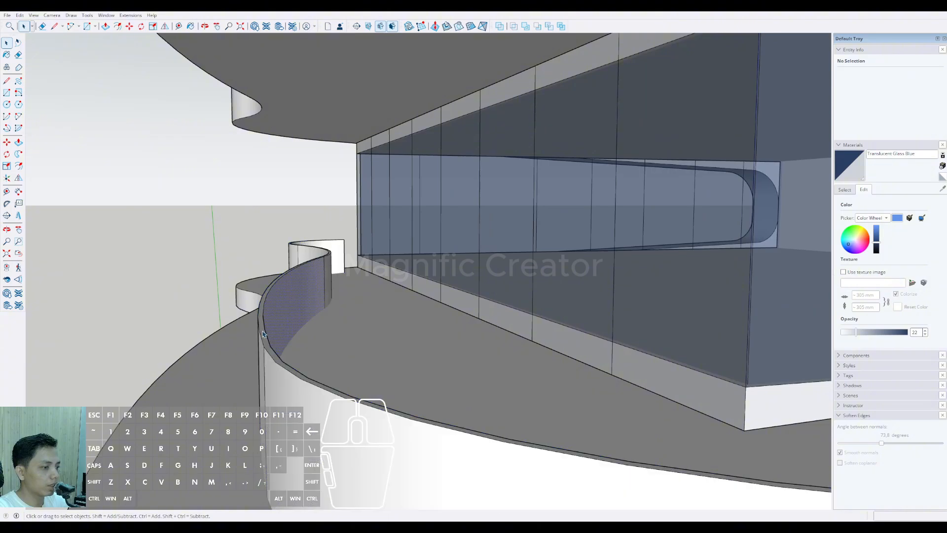
click(271, 259)
key(space)
scroll(270, 259, down, 7)
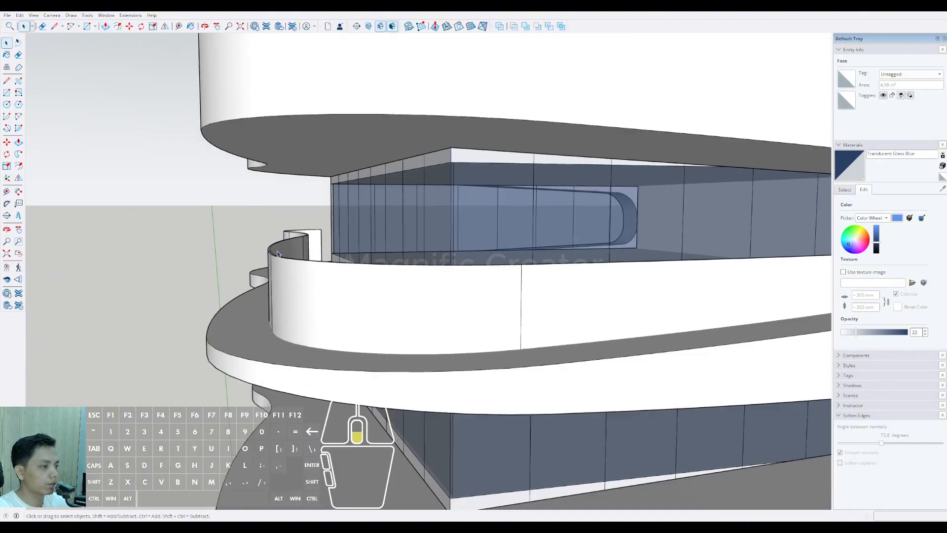
Step: Select the whole curved railing on the uppermost balcony and make it a group
middle_drag(273, 259, 446, 256)
scroll(374, 252, down, 6)
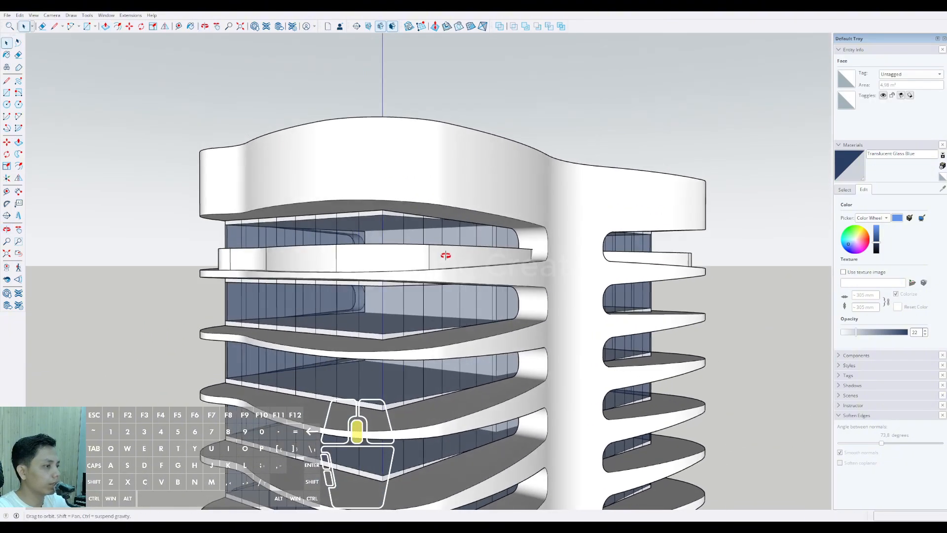
click(355, 254)
click(367, 262)
middle_drag(376, 321, 523, 266)
Step: Paint the railing group with Translucent Glass Gray from the Glass and Mirrors collection
click(845, 190)
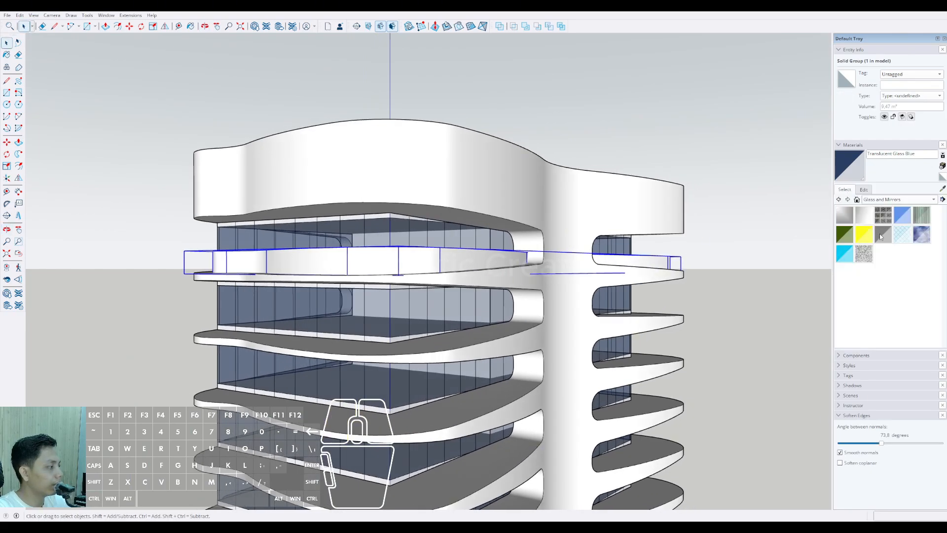
click(405, 252)
scroll(405, 253, up, 3)
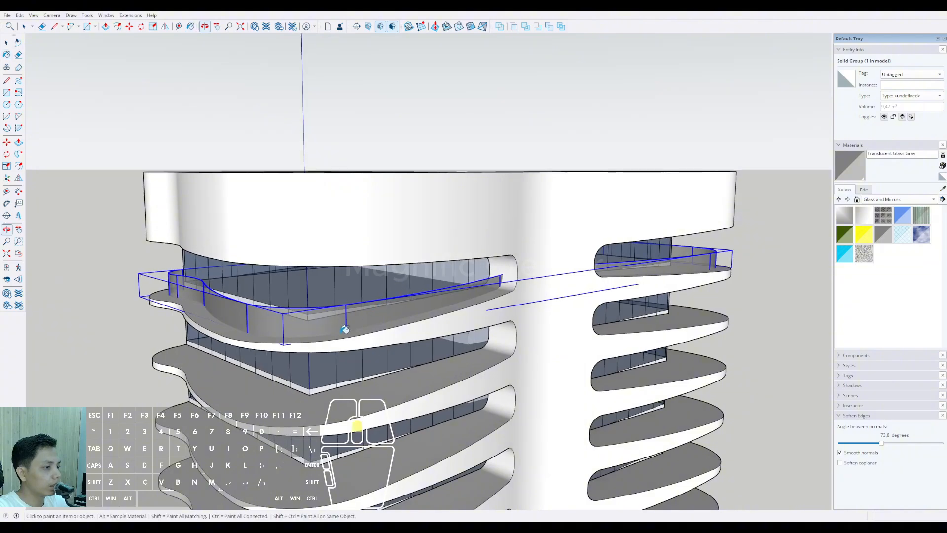
Step: Set the opacity of the railing's Translucent Glass Gray material to 10
middle_drag(344, 327, 330, 287)
middle_drag(484, 291, 478, 276)
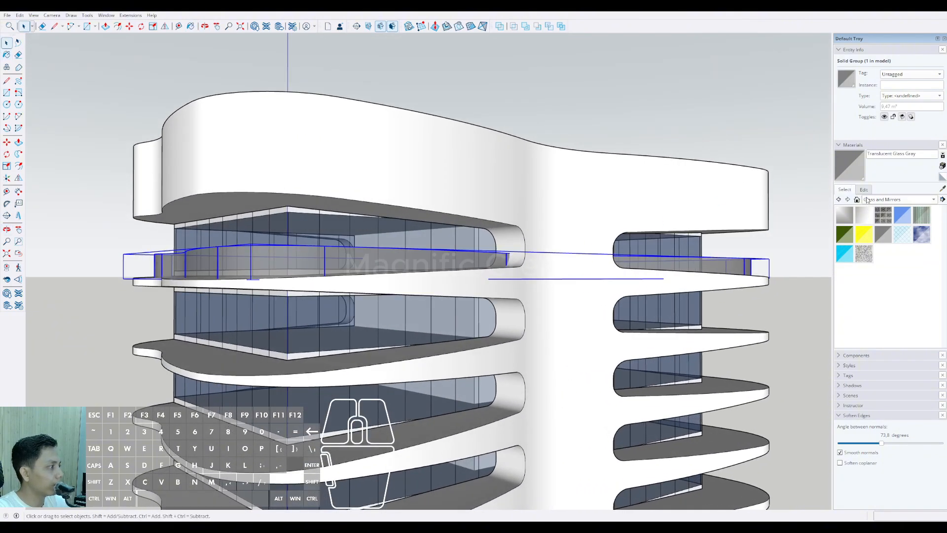
click(864, 189)
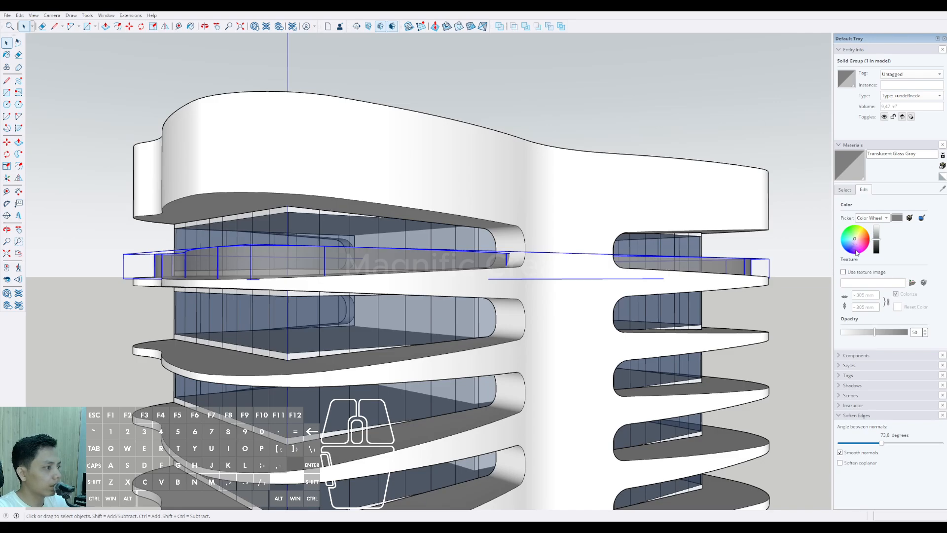
scroll(485, 323, down, 3)
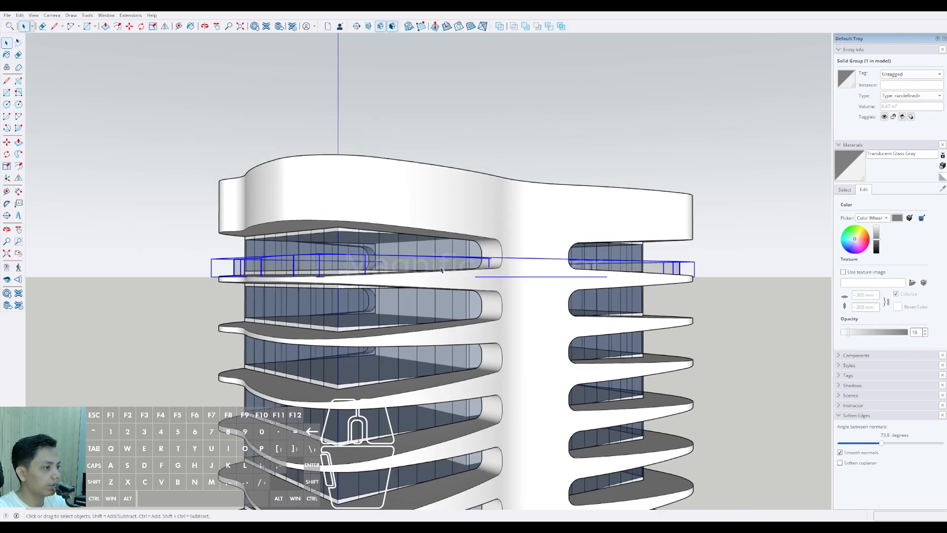
middle_drag(486, 323, 340, 277)
scroll(340, 271, down, 5)
shift+middle_drag(538, 276, 579, 197)
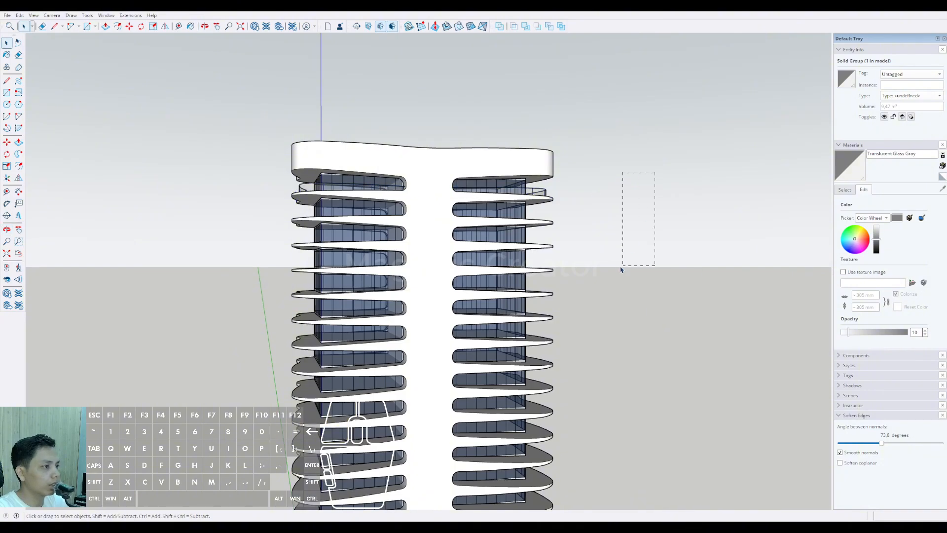
drag(621, 270, 621, 270)
middle_drag(621, 269, 417, 237)
Step: Turn the uppermost balcony's curved railing group into a component
scroll(332, 193, up, 5)
scroll(390, 229, up, 4)
middle_drag(346, 244, 307, 239)
scroll(308, 239, down, 1)
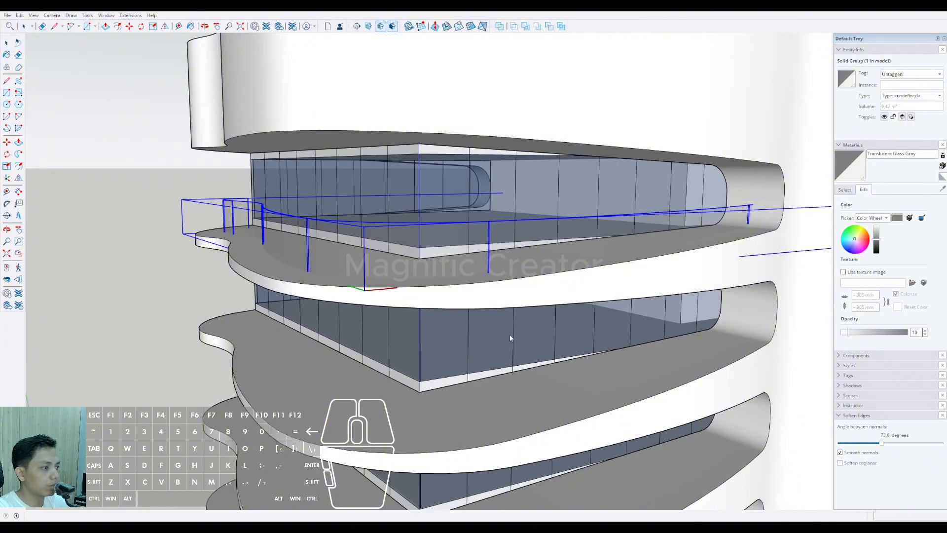
middle_drag(476, 360, 306, 220)
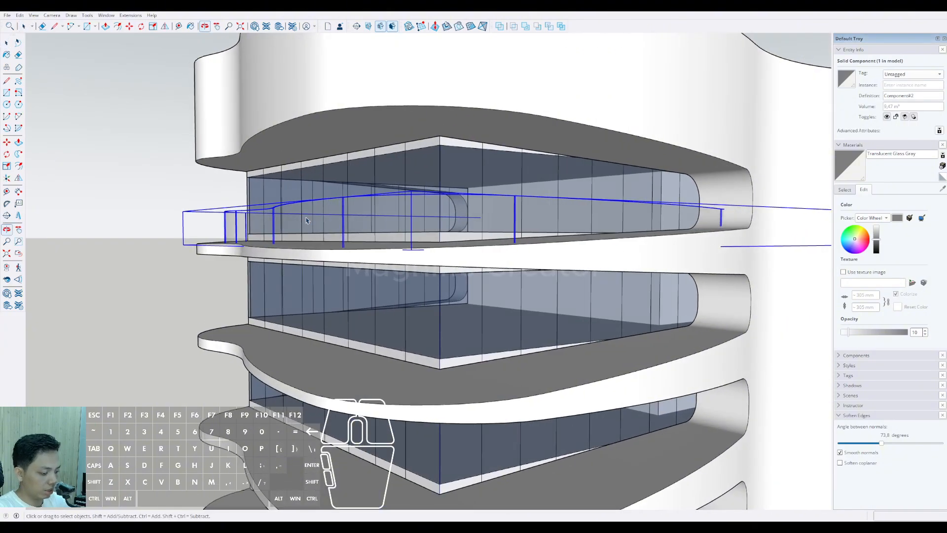
scroll(306, 126, up, 4)
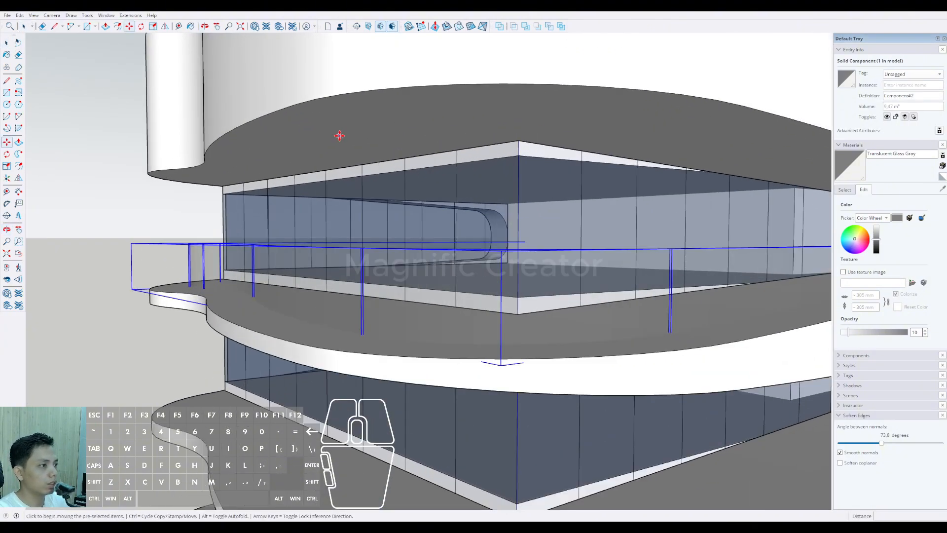
middle_drag(339, 135, 358, 201)
key(ctrl)
click(344, 112)
shift+scroll(347, 136, down, 4)
shift+scroll(362, 118, up, 1)
shift+scroll(361, 116, down, 2)
shift+scroll(359, 200, down, 2)
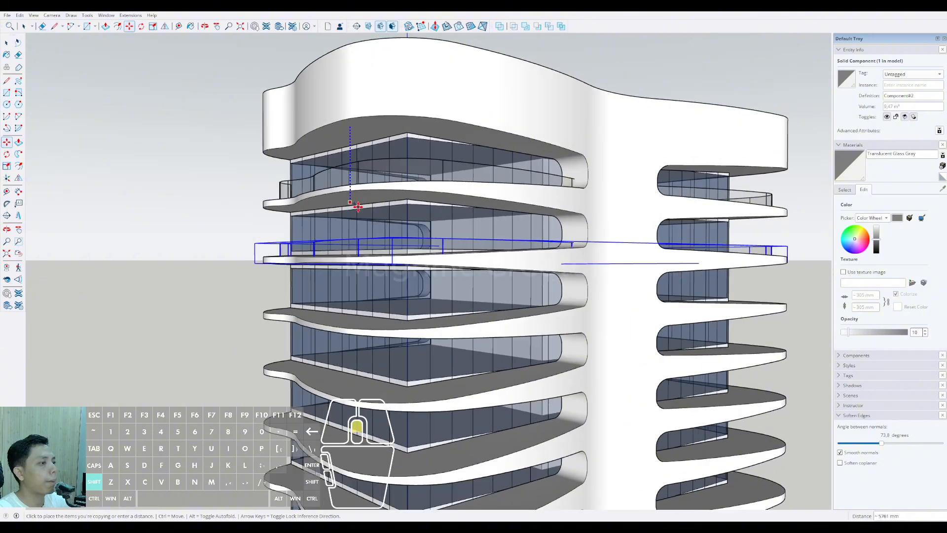
shift+scroll(371, 202, up, 2)
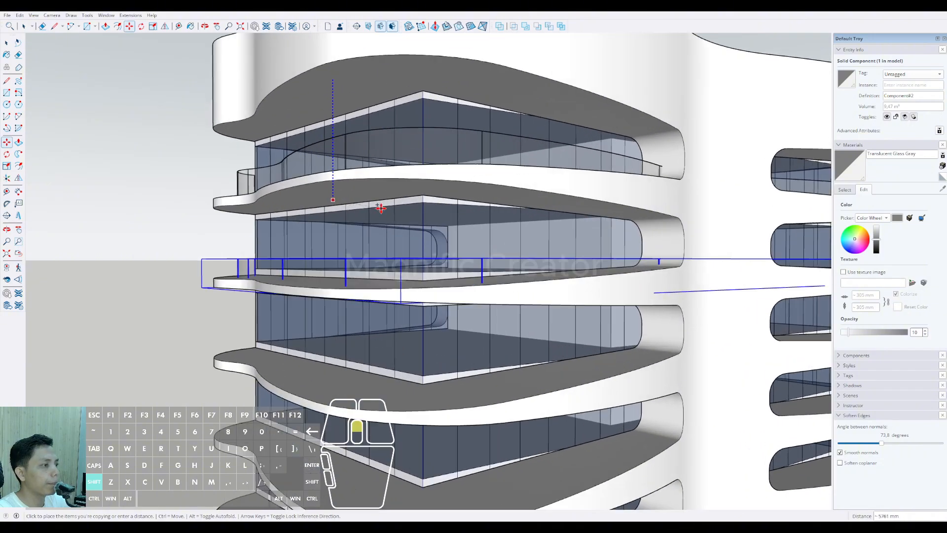
key(space)
Step: Copy the railing component straight down by one floor, using the glass box's upper corner as reference, and array it over all the floors below
scroll(401, 140, up, 1)
middle_drag(401, 140, 402, 173)
scroll(412, 184, up, 2)
key(m)
scroll(404, 130, up, 1)
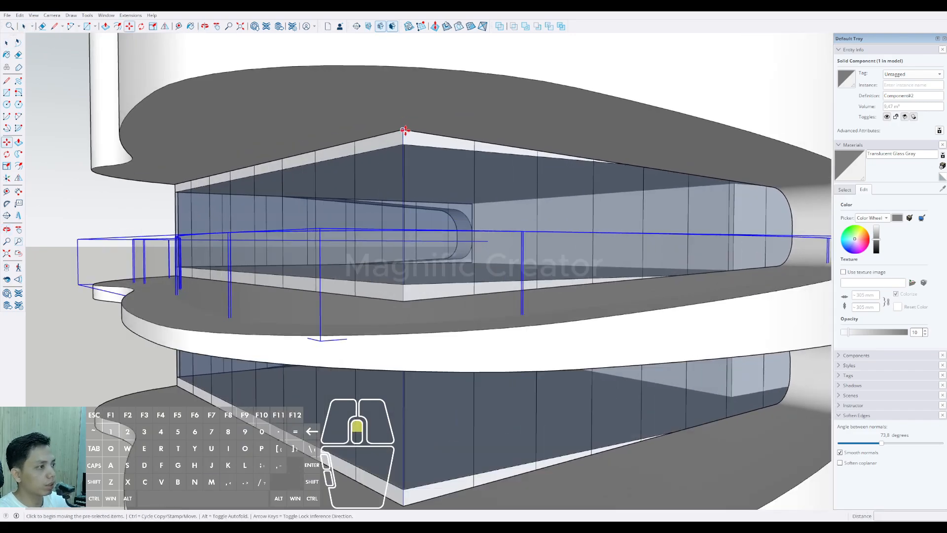
scroll(404, 131, up, 1)
key(ctrl)
click(403, 130)
shift+scroll(402, 166, down, 3)
shift+middle_drag(402, 191, 405, 103)
shift+scroll(407, 185, up, 2)
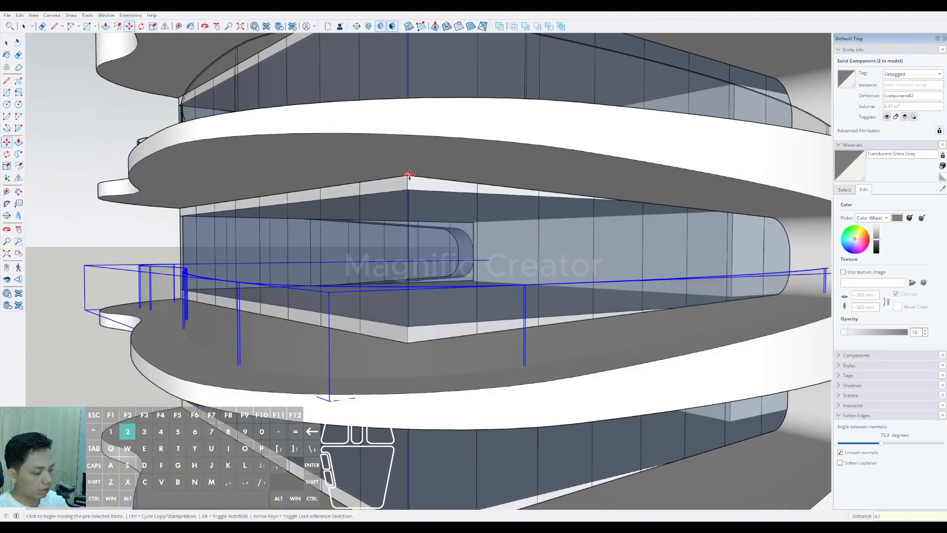
key(space)
Step: Open the ground slab beneath the tower for editing and push its side face outward about 24574 mm to enlarge it
scroll(330, 191, down, 9)
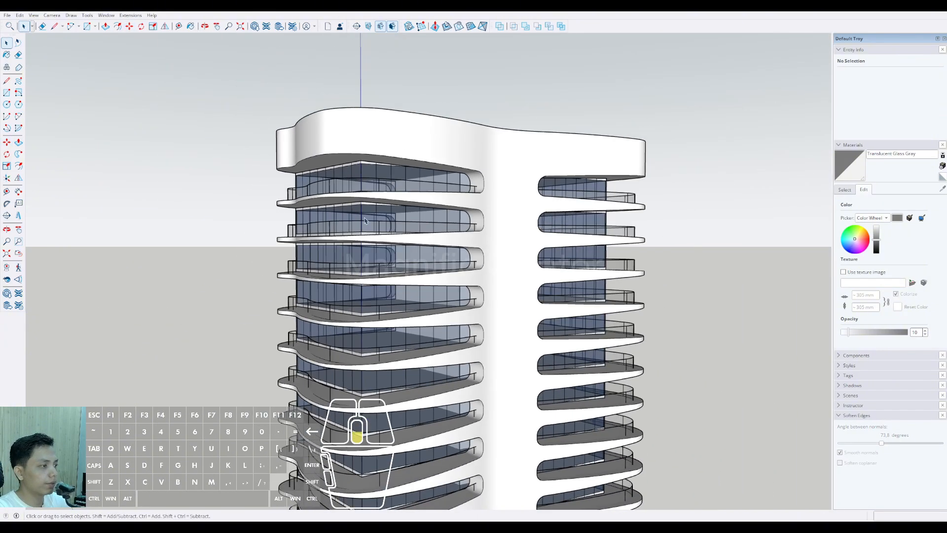
shift+middle_drag(444, 308, 619, 295)
scroll(457, 420, up, 2)
shift+middle_drag(456, 420, 434, 340)
middle_drag(434, 341, 370, 338)
scroll(459, 341, up, 5)
double_click(361, 332)
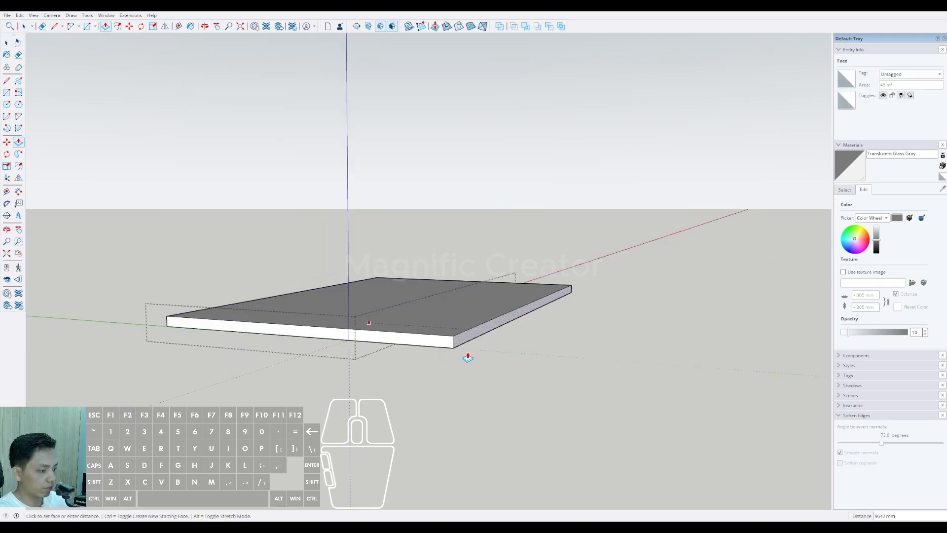
key(comma)
middle_drag(467, 355, 437, 341)
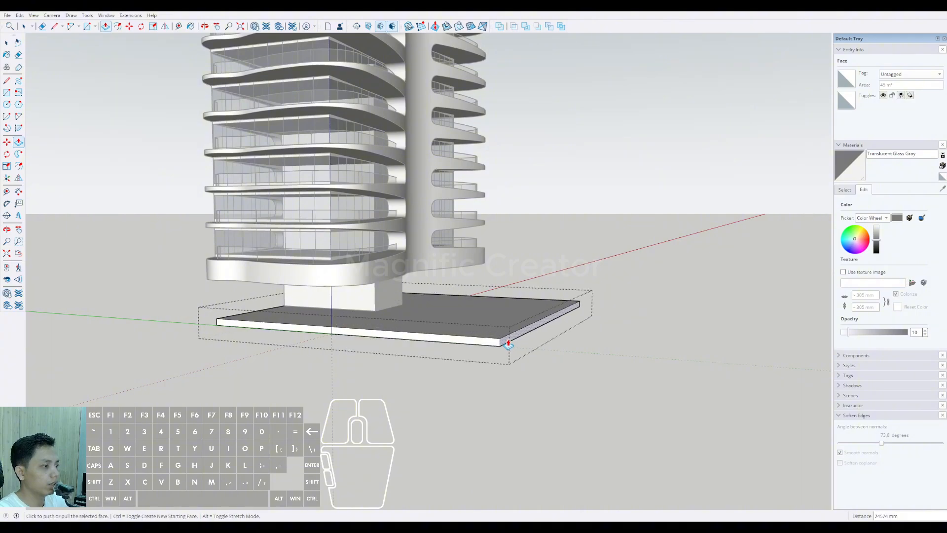
key(space)
middle_drag(508, 344, 351, 361)
click(582, 267)
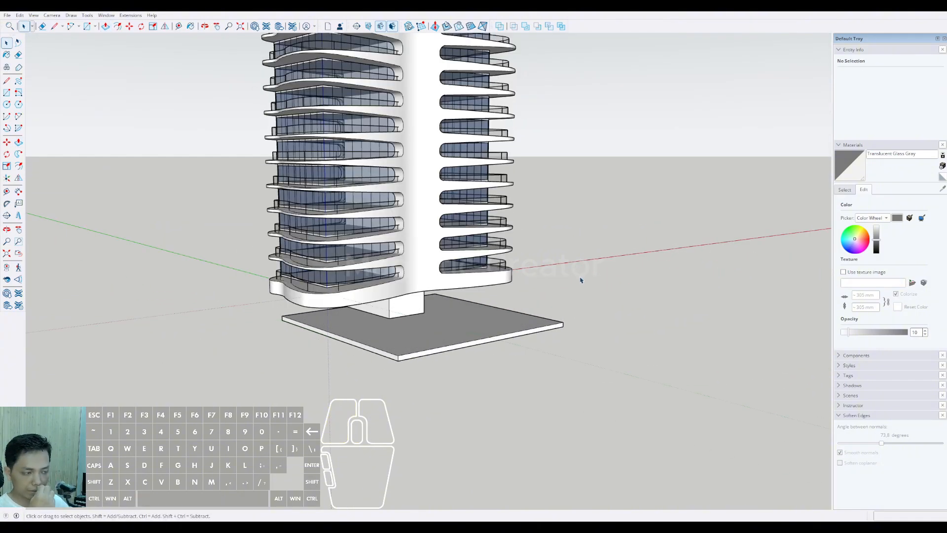
Step: Reopen the ground slab and push its other side faces outward so it extends well beyond the tower
middle_drag(572, 296, 263, 341)
double_click(370, 309)
triple_click(370, 308)
scroll(360, 329, up, 3)
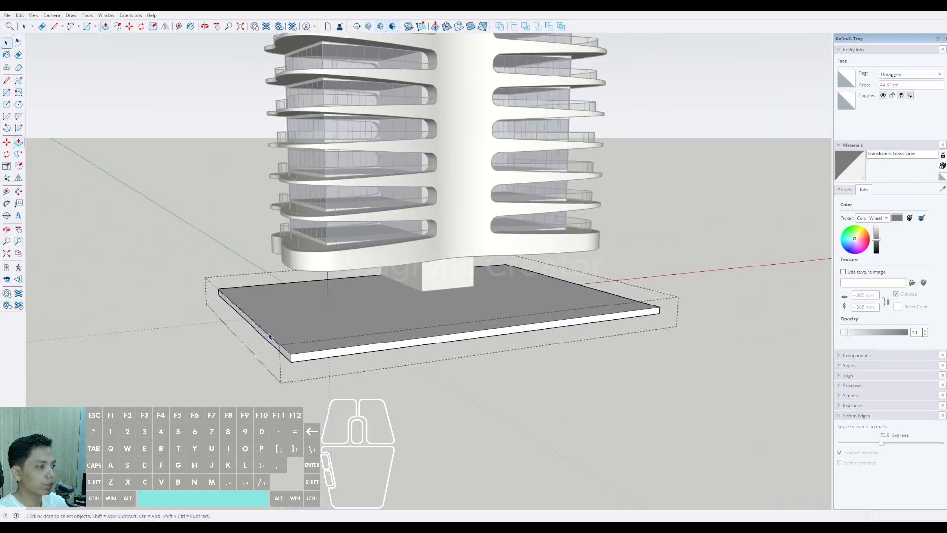
scroll(271, 337, down, 3)
shift+middle_drag(414, 310, 335, 316)
scroll(459, 324, up, 4)
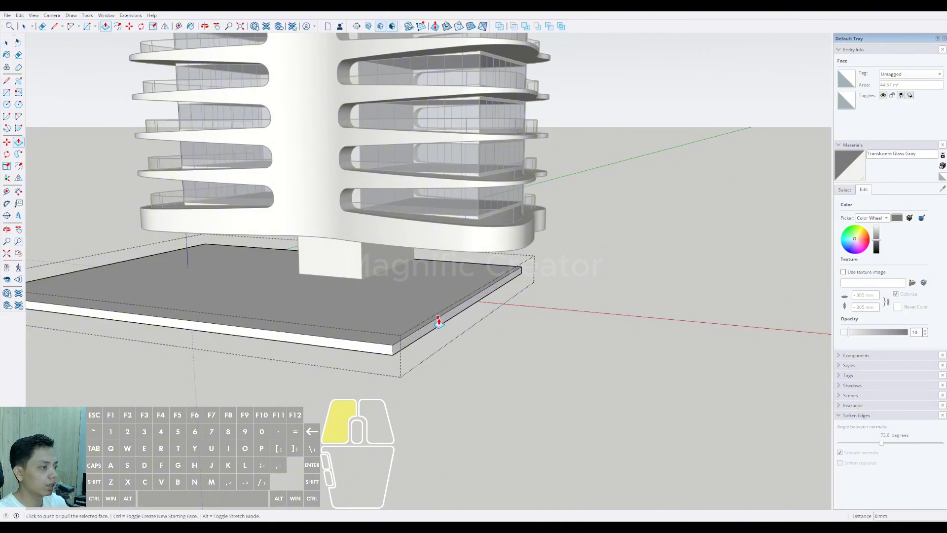
click(438, 321)
click(629, 351)
key(space)
scroll(459, 319, down, 3)
click(587, 239)
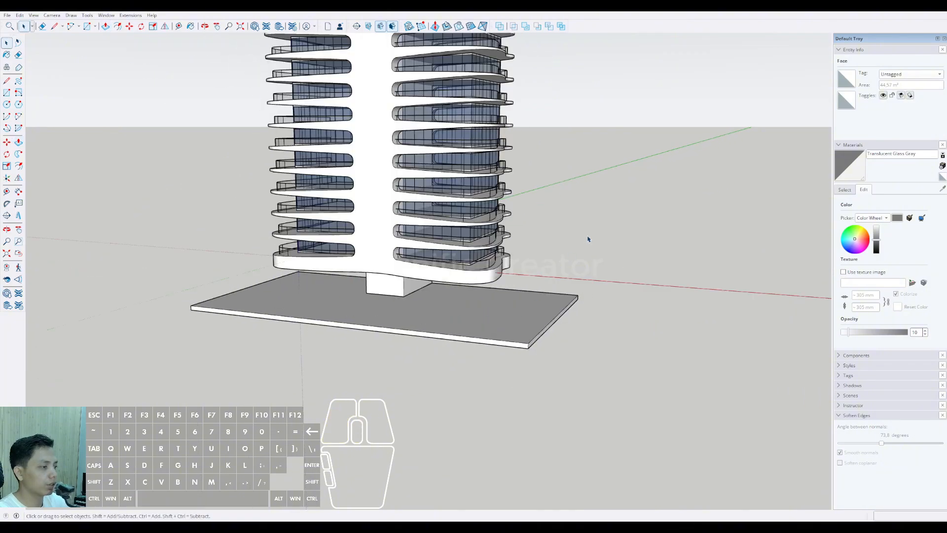
Step: Examine the whole tower and its ground slab from several angles, down to the slab's front corner
scroll(469, 324, down, 5)
middle_drag(490, 281, 545, 249)
scroll(445, 302, up, 4)
shift+middle_drag(446, 302, 476, 346)
middle_drag(476, 347, 407, 343)
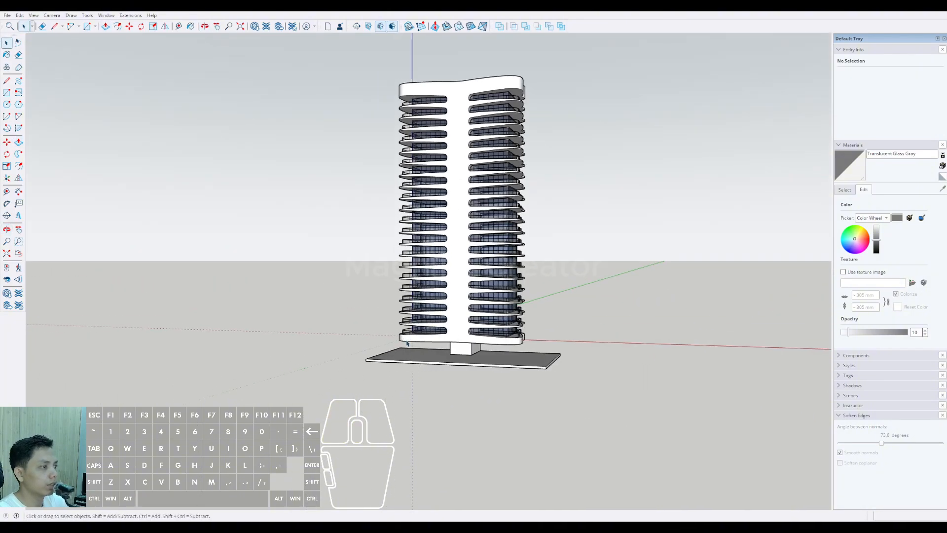
scroll(477, 325, up, 2)
shift+middle_drag(457, 326, 393, 329)
middle_drag(393, 330, 646, 426)
scroll(341, 386, up, 3)
scroll(341, 386, up, 2)
shift+middle_drag(341, 386, 399, 356)
middle_drag(399, 356, 562, 348)
scroll(436, 353, up, 2)
shift+middle_drag(436, 352, 386, 387)
scroll(377, 385, up, 4)
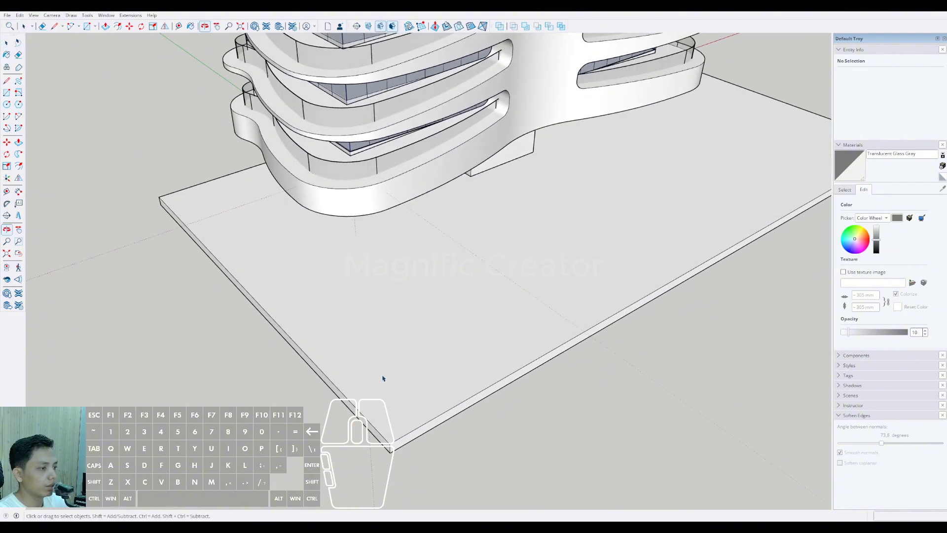
Step: Draw a 2 Point Arc about 15321 mm long between the two edges at the ground slab's front corner
click(367, 355)
scroll(367, 355, down, 3)
key(a)
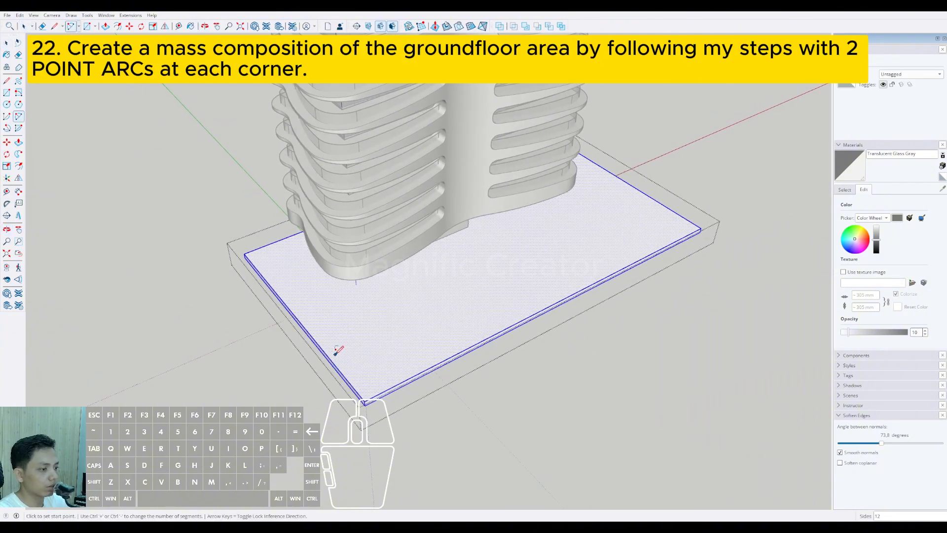
click(330, 357)
scroll(384, 363, up, 3)
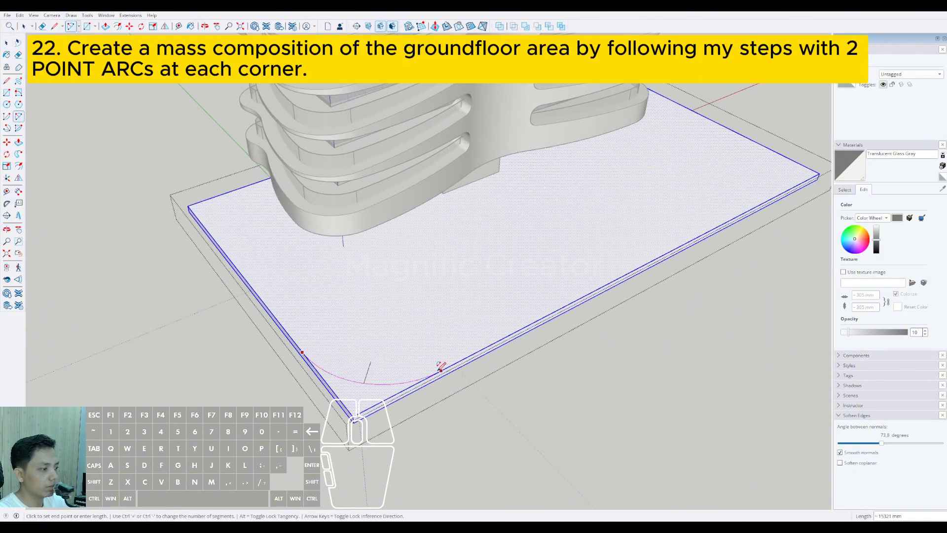
scroll(408, 372, down, 3)
Step: Draw a diagonal line about 47816 mm long from the slab's long front edge to its adjacent short edge
middle_drag(409, 372, 218, 368)
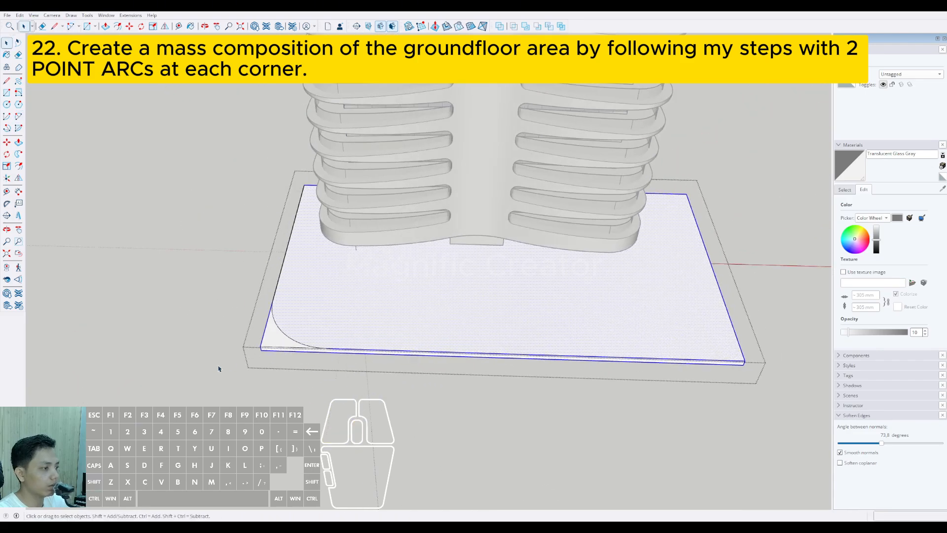
shift+middle_drag(370, 359, 282, 340)
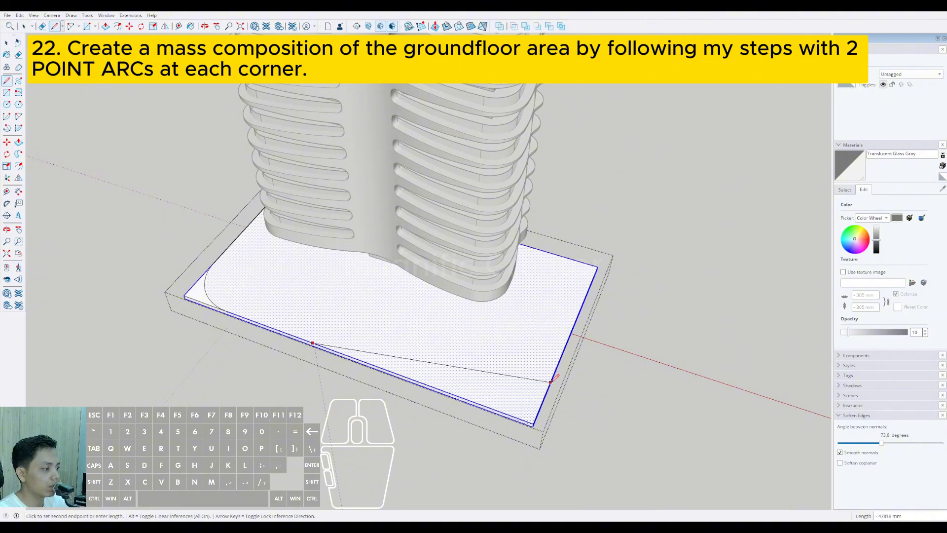
key(space)
Step: Join the slab's front edge and the diagonal line with a tangent arc about 7972 mm long
scroll(323, 332, up, 5)
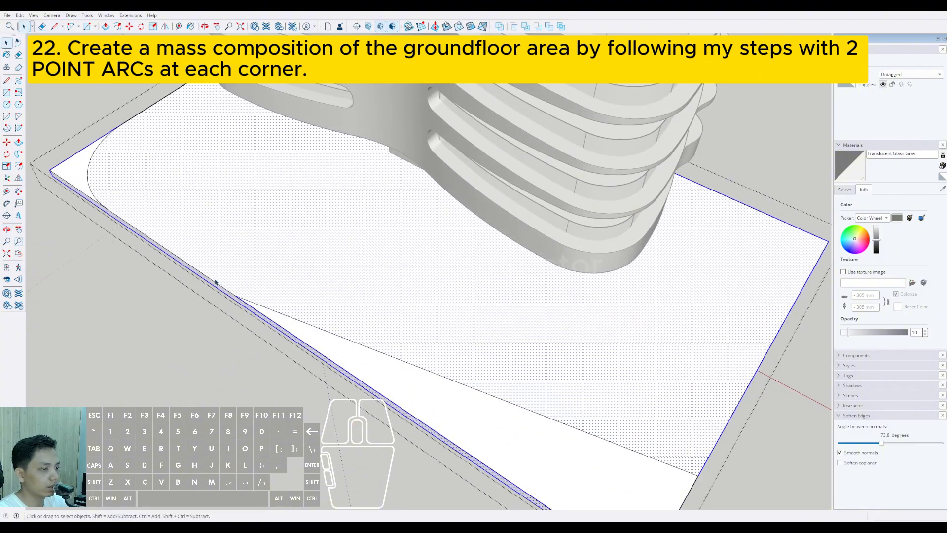
scroll(215, 282, up, 5)
key(a)
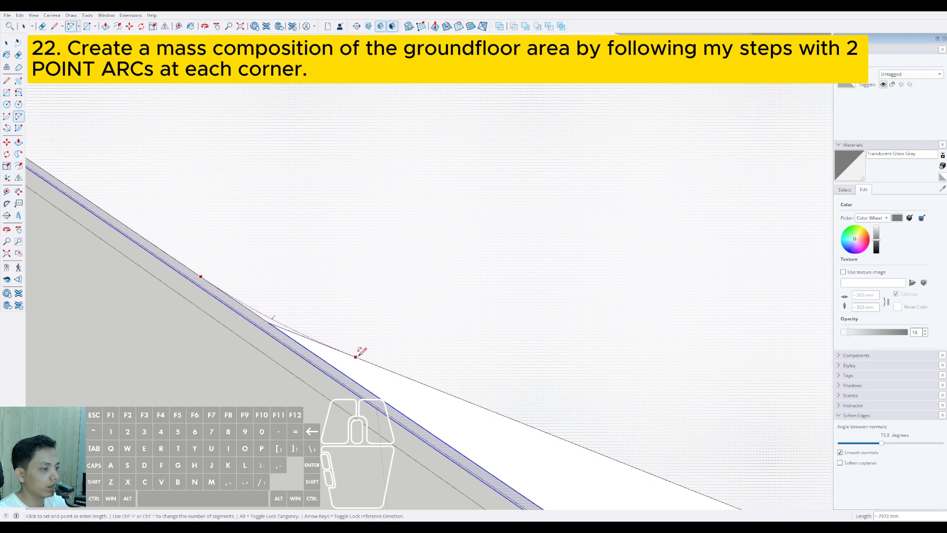
scroll(284, 328, down, 6)
key(space)
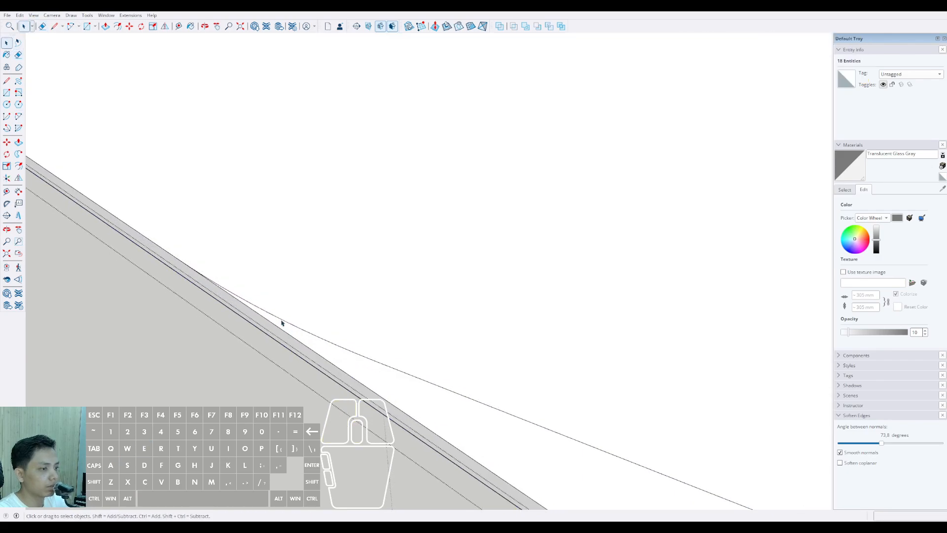
Step: Round the junction of the diagonal line and the slab's short edge with an arc, and erase the leftover line end
scroll(444, 387, down, 5)
scroll(447, 385, up, 4)
key(a)
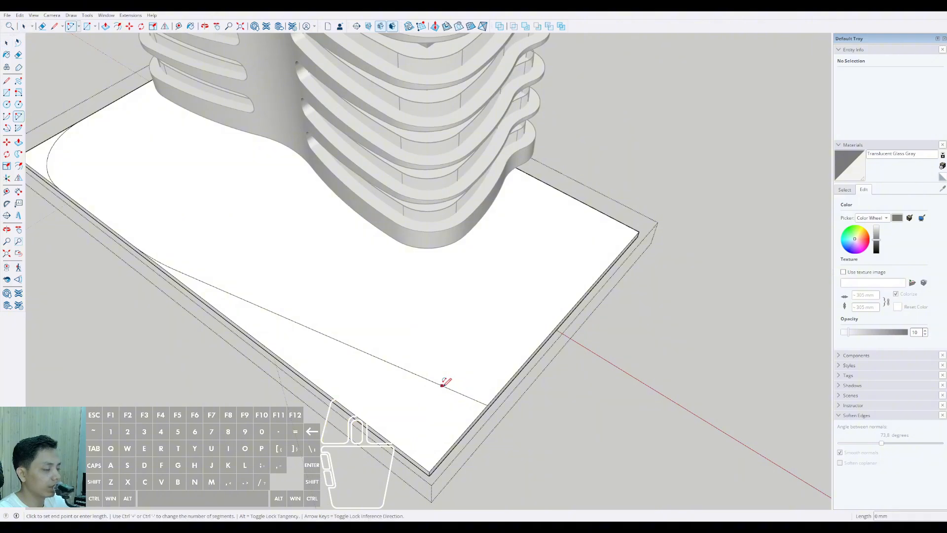
double_click(517, 373)
scroll(484, 398, up, 3)
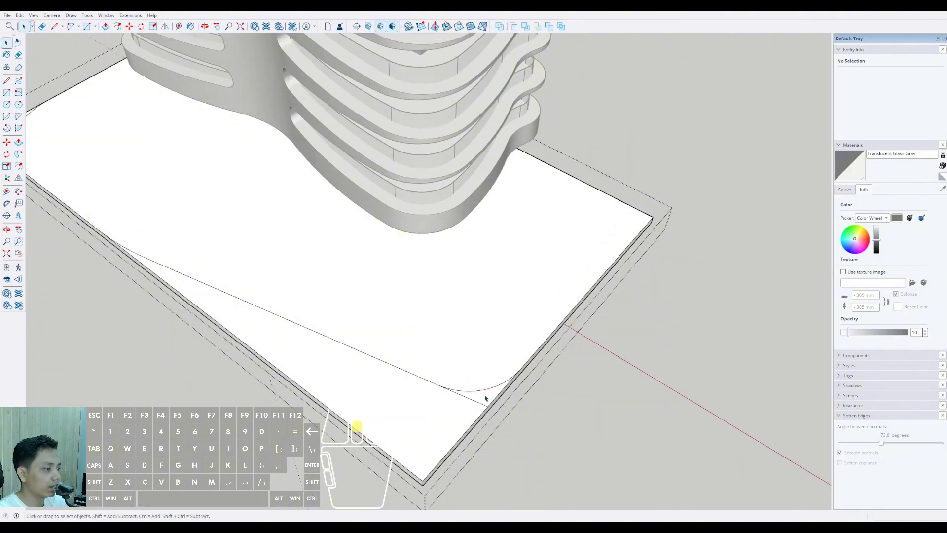
key(e)
click(465, 401)
key(space)
Step: Round the slab's next corner with an arc about 16885 mm long and cut away the piece outside it
scroll(461, 400, down, 3)
middle_drag(444, 397, 222, 395)
scroll(439, 399, up, 2)
key(a)
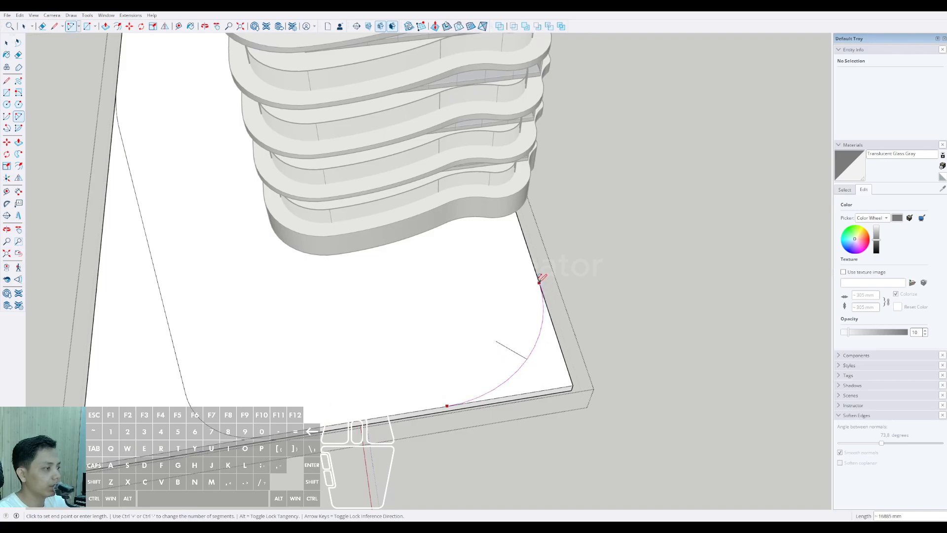
click(544, 387)
key(space)
scroll(478, 373, down, 2)
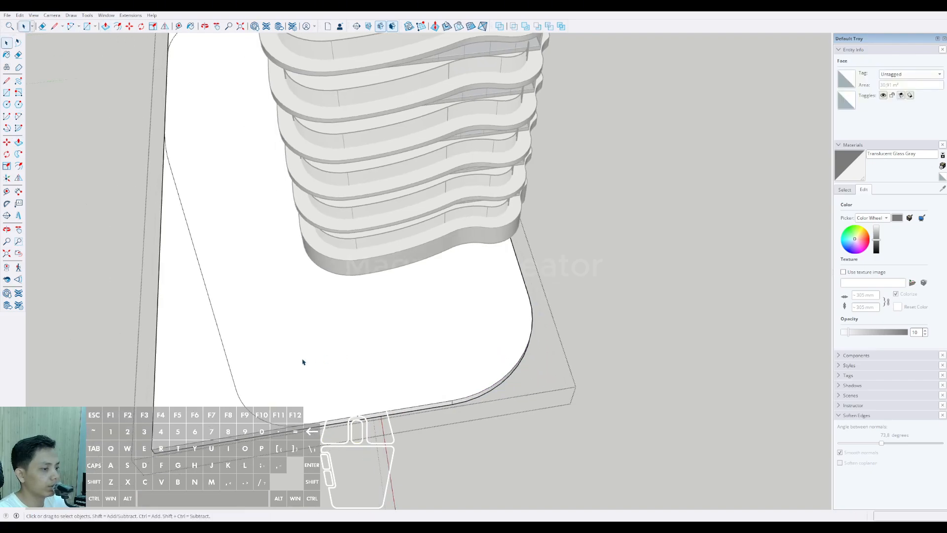
Step: Push away the slab pieces outside the diagonal line and the first corner's arc
middle_drag(302, 361, 390, 338)
click(359, 277)
scroll(359, 277, down, 2)
middle_drag(365, 277, 537, 298)
key(space)
scroll(421, 306, up, 3)
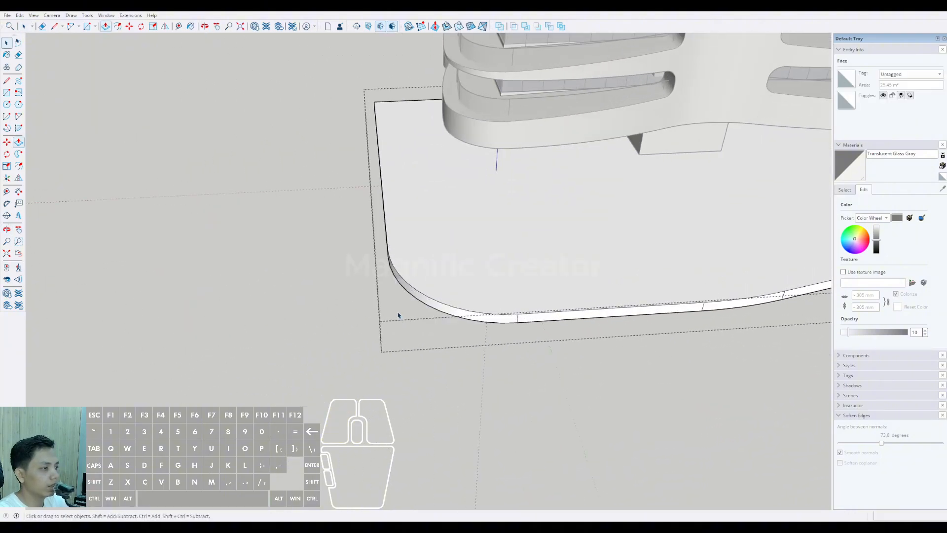
Step: Round the slab's remaining square corner with a tangent arc about 8971 mm long and push away the outer piece
scroll(399, 315, down, 4)
middle_drag(424, 309, 624, 283)
middle_drag(395, 276, 499, 270)
scroll(401, 313, up, 2)
middle_drag(401, 313, 419, 282)
scroll(419, 281, up, 2)
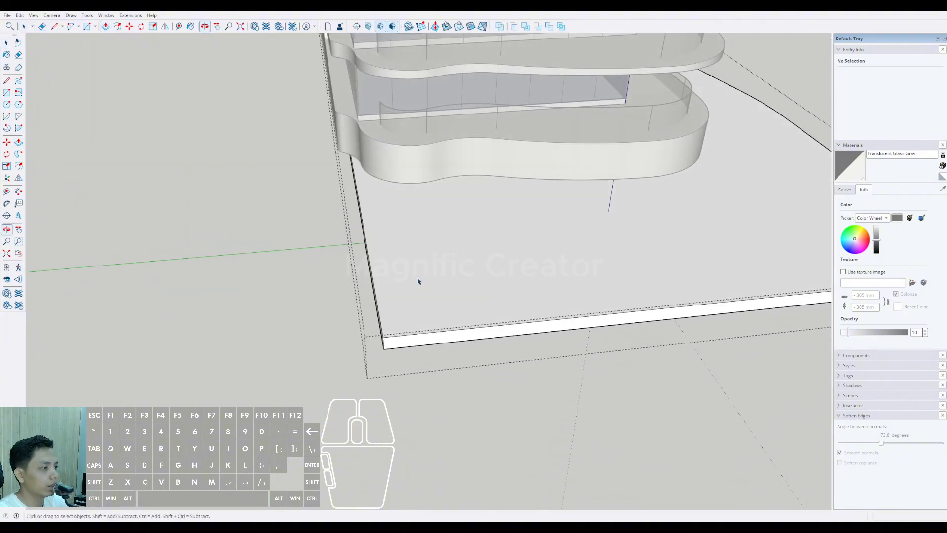
scroll(419, 282, down, 3)
middle_drag(430, 234, 387, 284)
scroll(387, 285, up, 2)
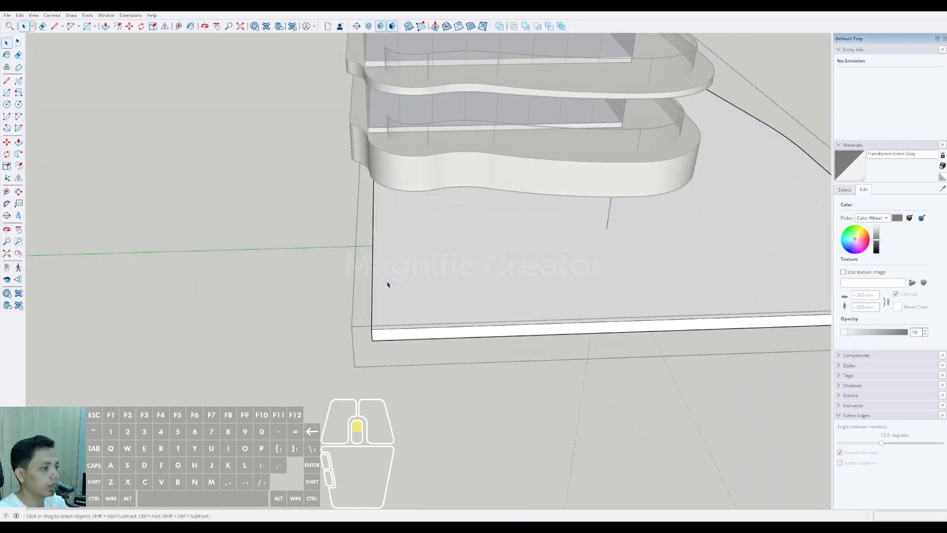
click(469, 322)
key(space)
middle_drag(469, 322, 395, 323)
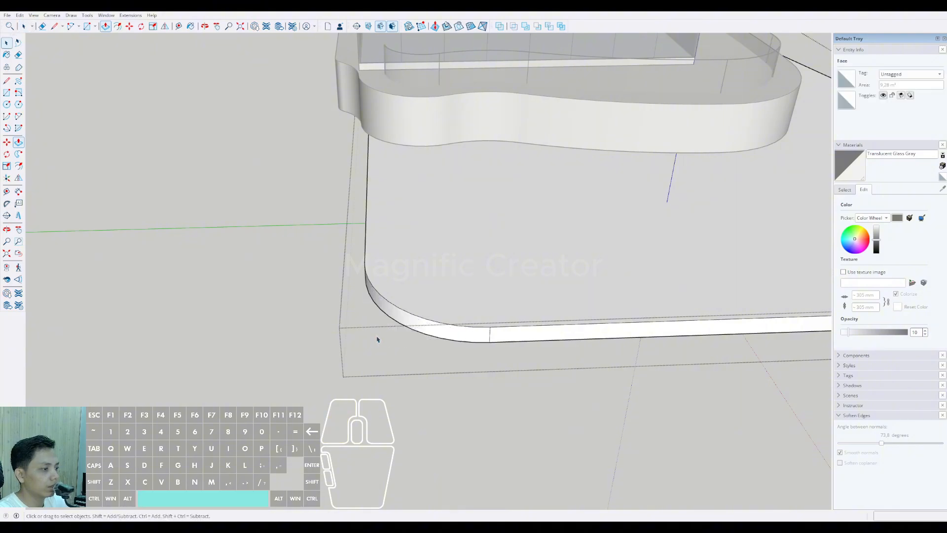
Step: Copy the ground-floor slab straight up the height of the core block, to the tower's underside
scroll(377, 339, down, 5)
middle_drag(452, 315, 641, 212)
click(650, 208)
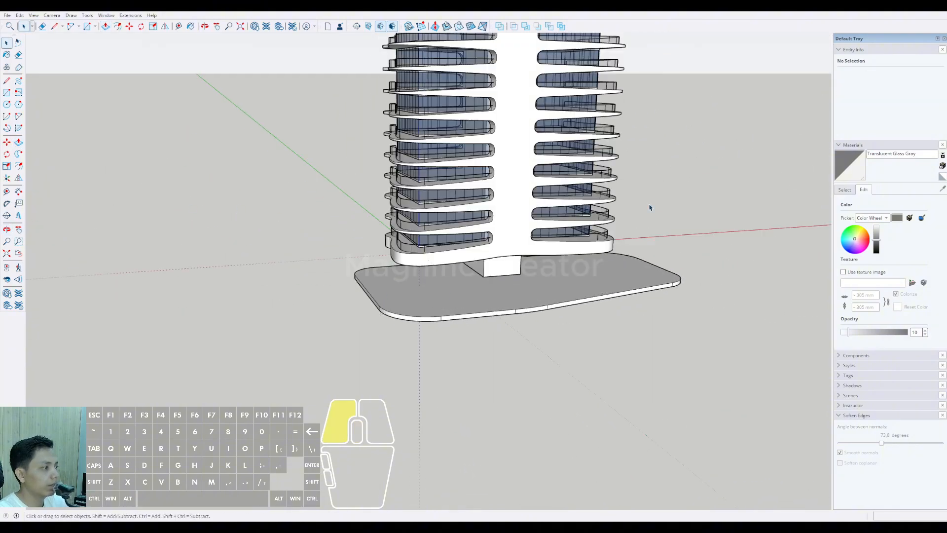
middle_drag(446, 266, 562, 201)
scroll(385, 299, up, 3)
shift+middle_drag(377, 299, 400, 357)
click(405, 365)
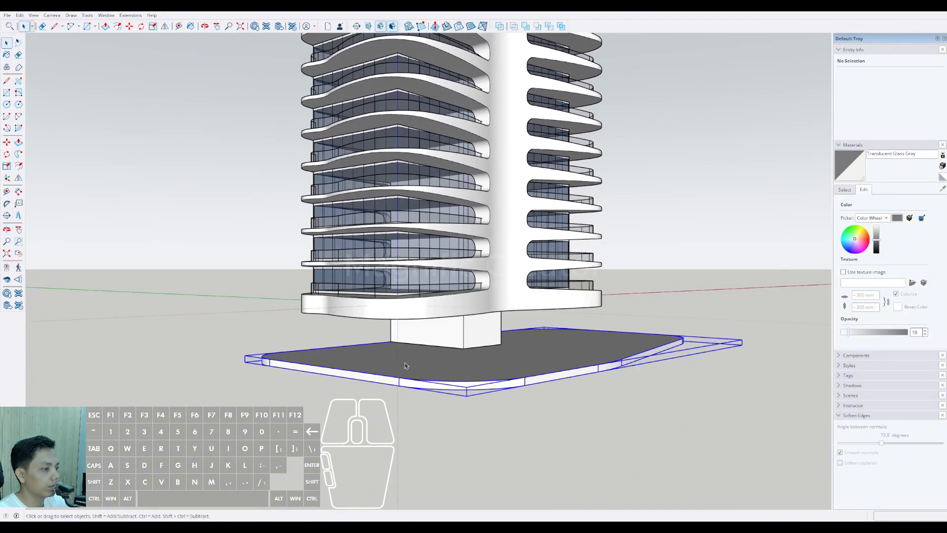
scroll(456, 359, up, 2)
middle_drag(459, 359, 481, 357)
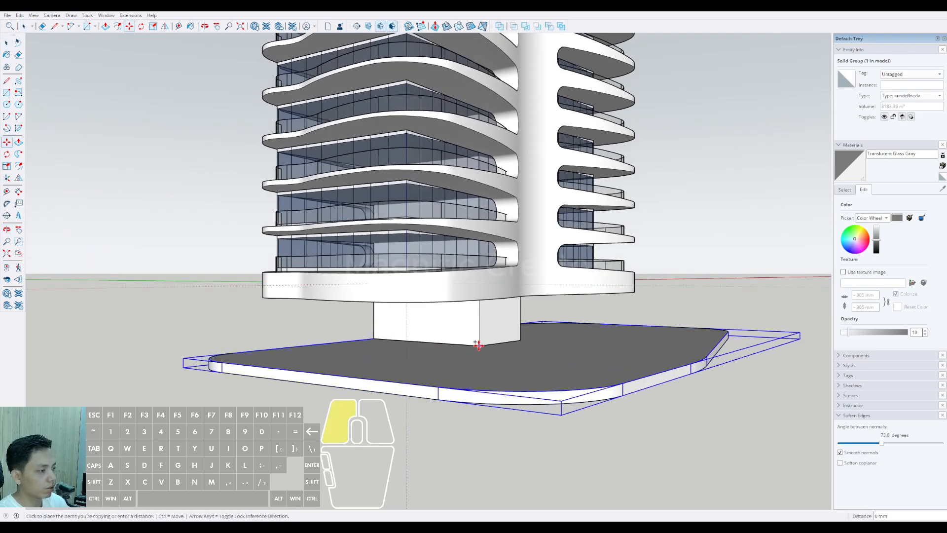
key(shift)
scroll(460, 270, down, 5)
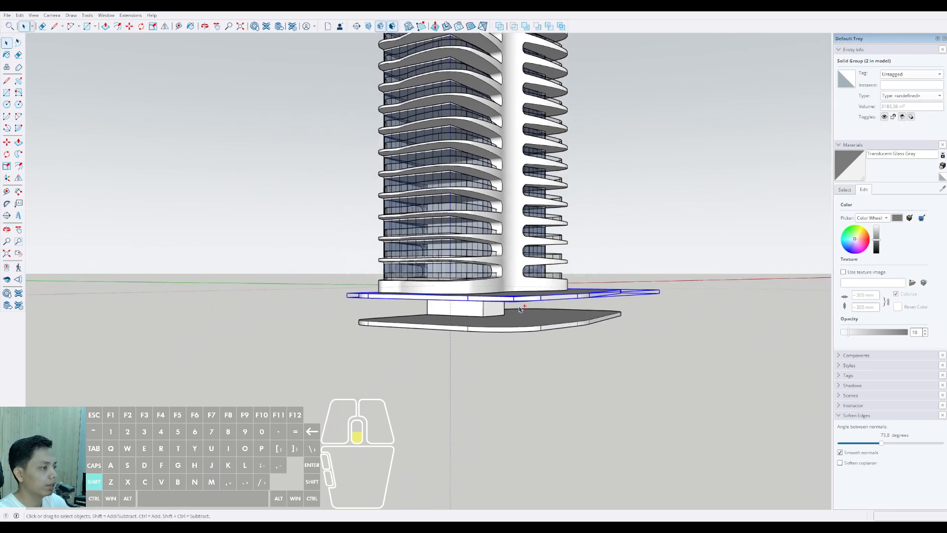
key(space)
Step: Copy the lower slab downward twice, spacing each copy 6237 mm below the previous slab
drag(591, 231, 583, 242)
scroll(428, 321, down, 2)
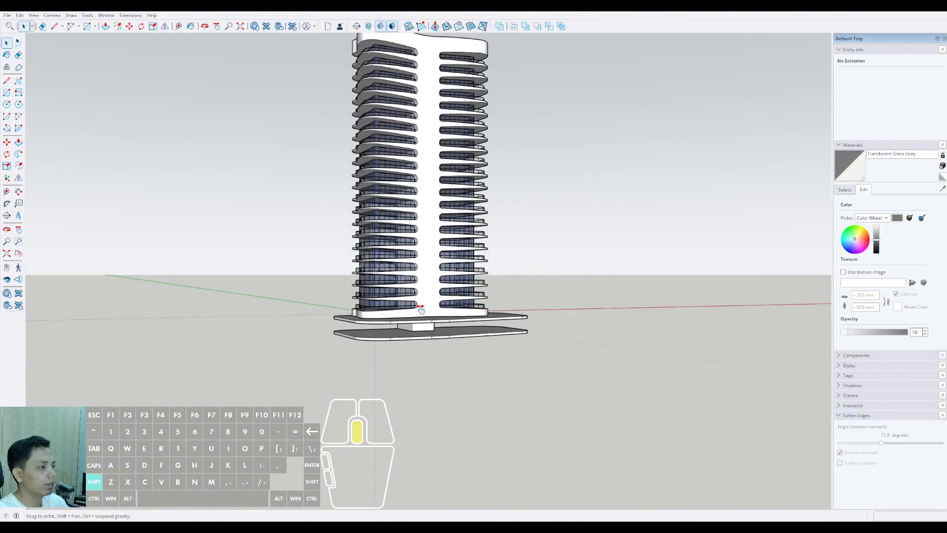
middle_drag(421, 312, 380, 292)
scroll(425, 334, up, 3)
middle_drag(424, 334, 423, 253)
scroll(422, 303, up, 1)
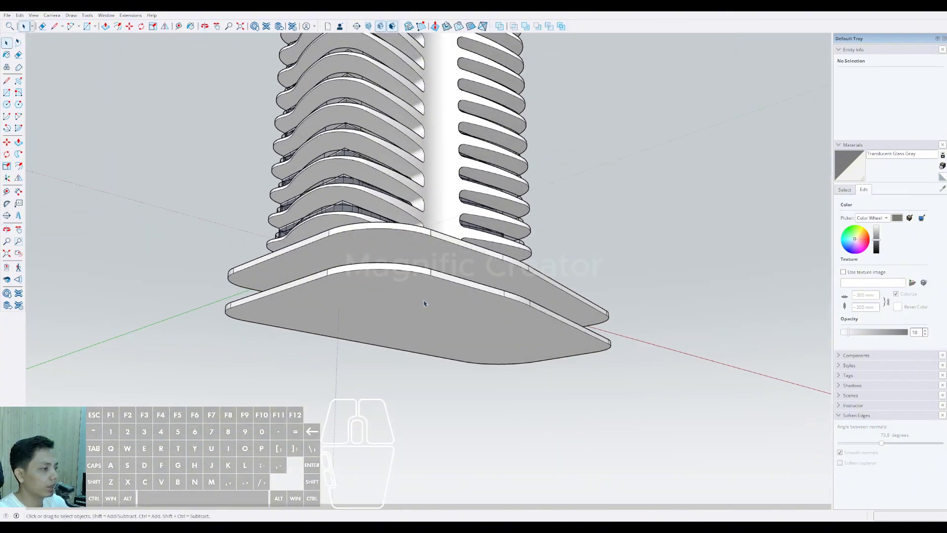
click(423, 302)
middle_drag(423, 304, 455, 286)
key(m)
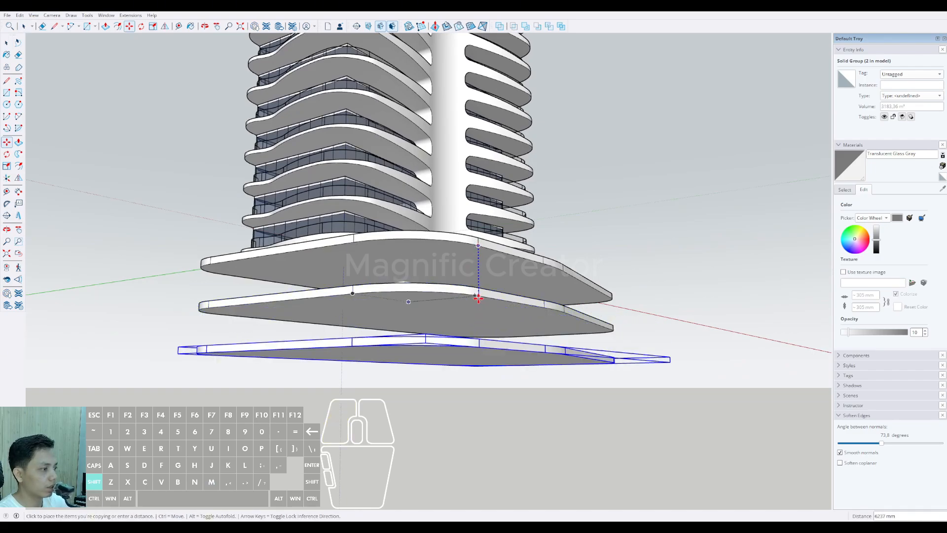
key(shift)
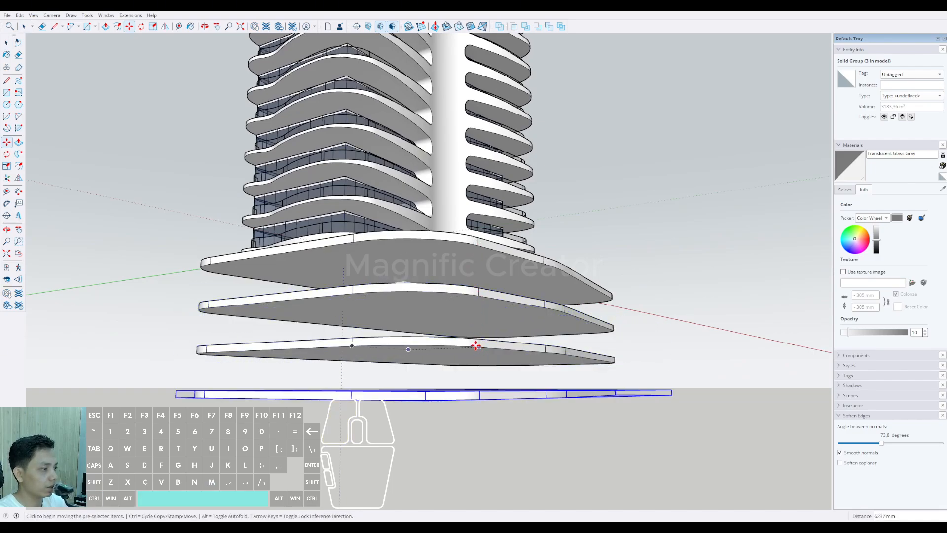
key(space)
Step: Copy the lowest slab 6237 mm straight down to add a fifth podium level
scroll(427, 353, down, 4)
middle_drag(422, 330, 421, 333)
middle_drag(386, 330, 479, 333)
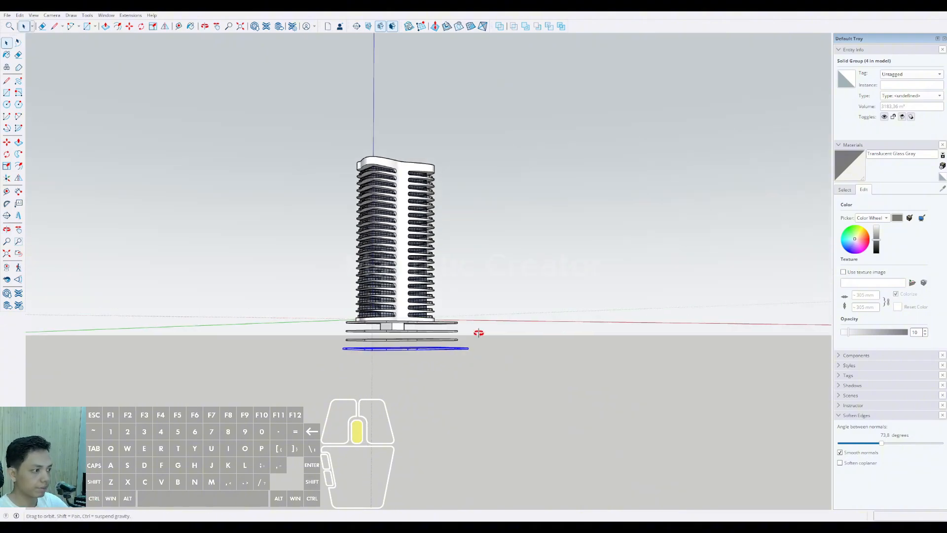
click(552, 297)
scroll(382, 345, up, 6)
middle_drag(380, 351, 508, 387)
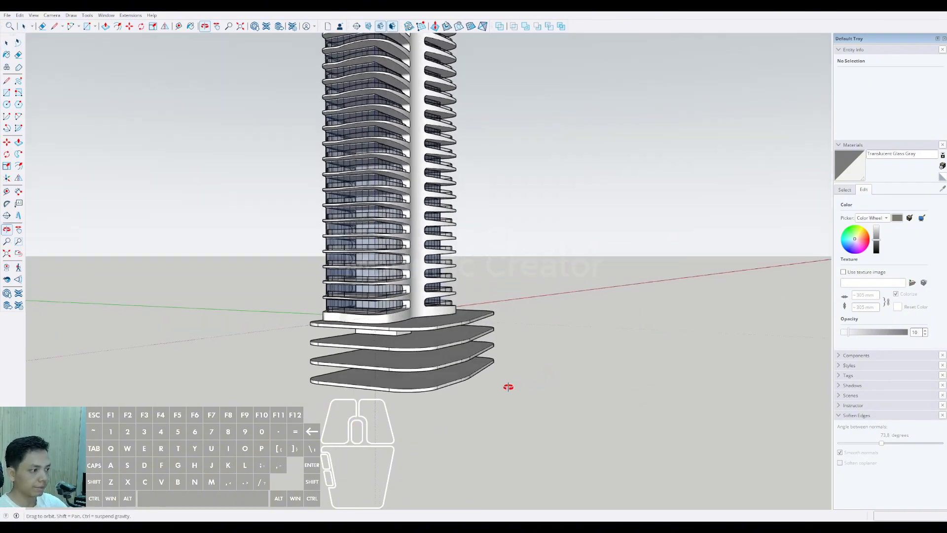
scroll(439, 383, up, 6)
click(447, 376)
middle_drag(446, 373, 458, 308)
scroll(464, 301, up, 2)
key(m)
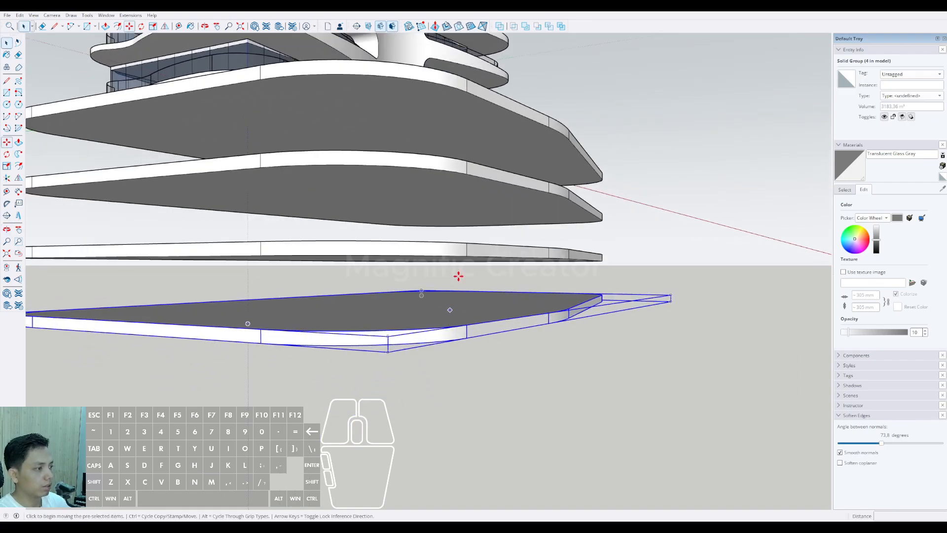
click(466, 254)
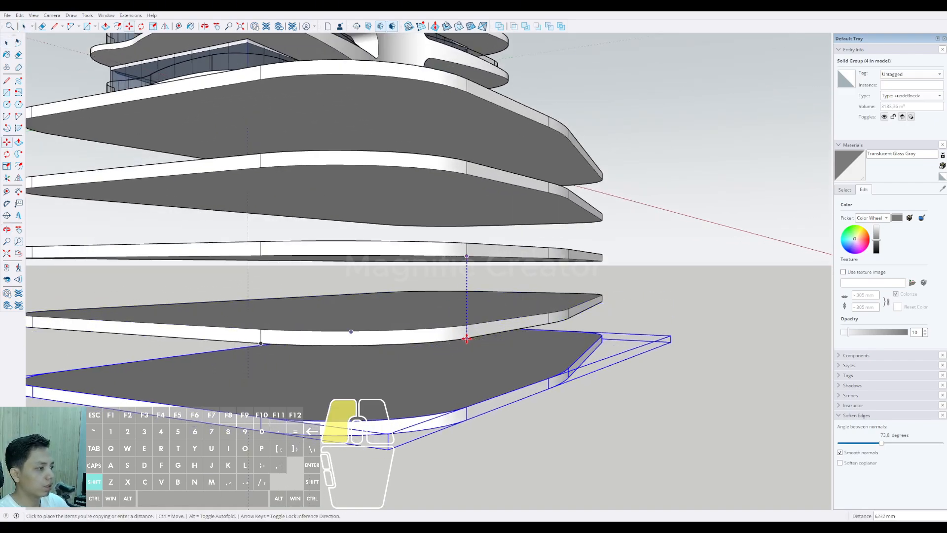
key(ctrl)
click(468, 337)
scroll(466, 355, down, 1)
shift+middle_drag(467, 365, 454, 269)
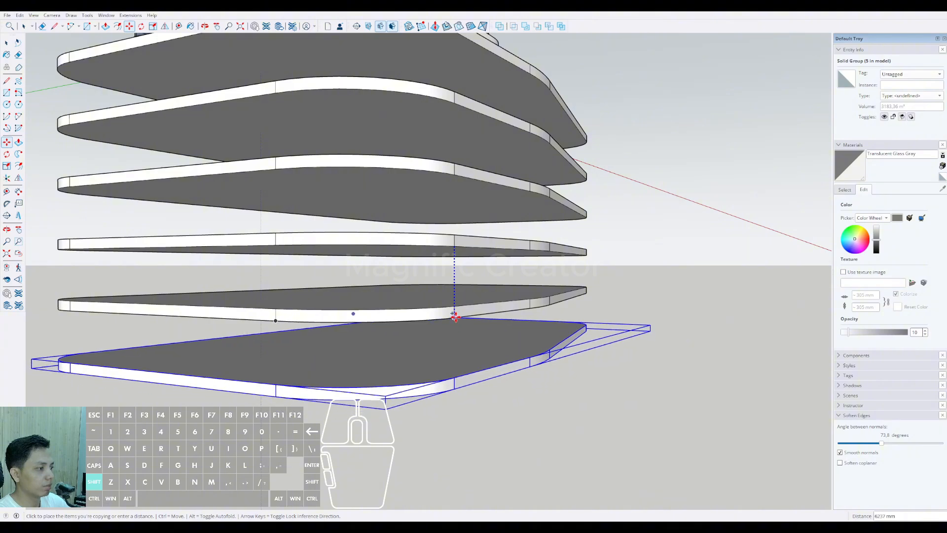
shift+click(453, 319)
key(space)
scroll(430, 317, down, 3)
scroll(430, 317, down, 5)
middle_drag(430, 317, 214, 372)
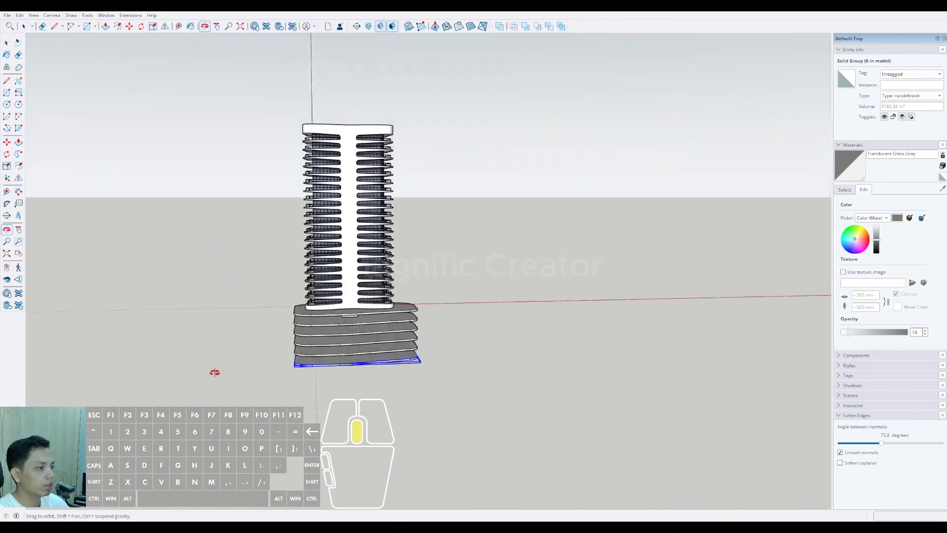
scroll(350, 343, up, 2)
mouse_move(351, 343)
middle_down()
mouse_move(374, 329)
mouse_move(338, 351)
mouse_move(353, 336)
middle_up()
scroll(339, 352, up, 2)
key(Delete)
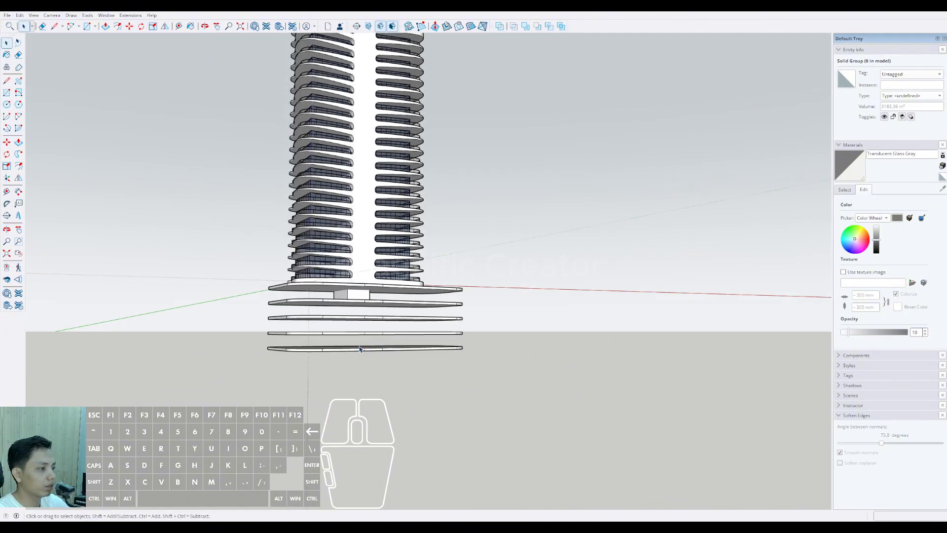
Step: Extend the bottom of the core block beneath the tower down to the lowest podium slab with Push/Pull
middle_drag(390, 371, 416, 360)
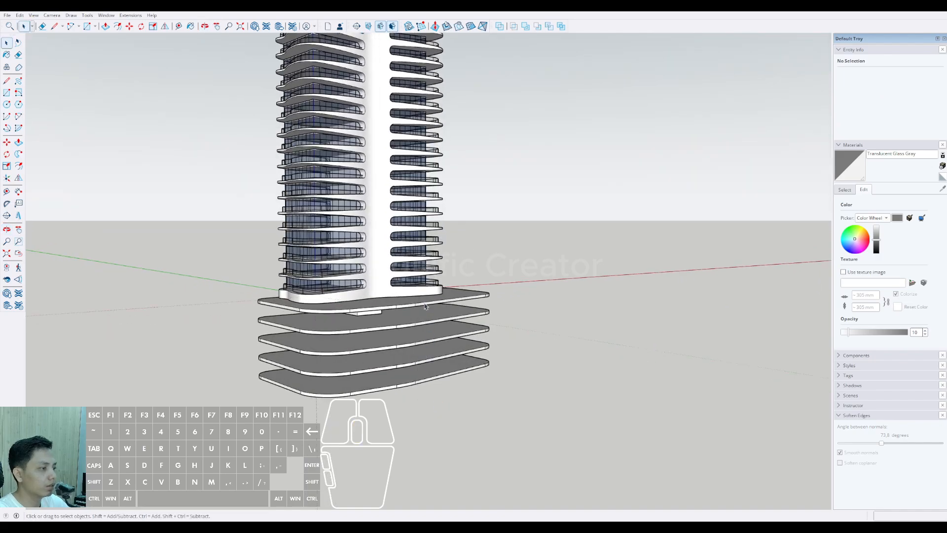
scroll(426, 306, down, 2)
shift+middle_drag(426, 306, 319, 317)
scroll(357, 326, up, 5)
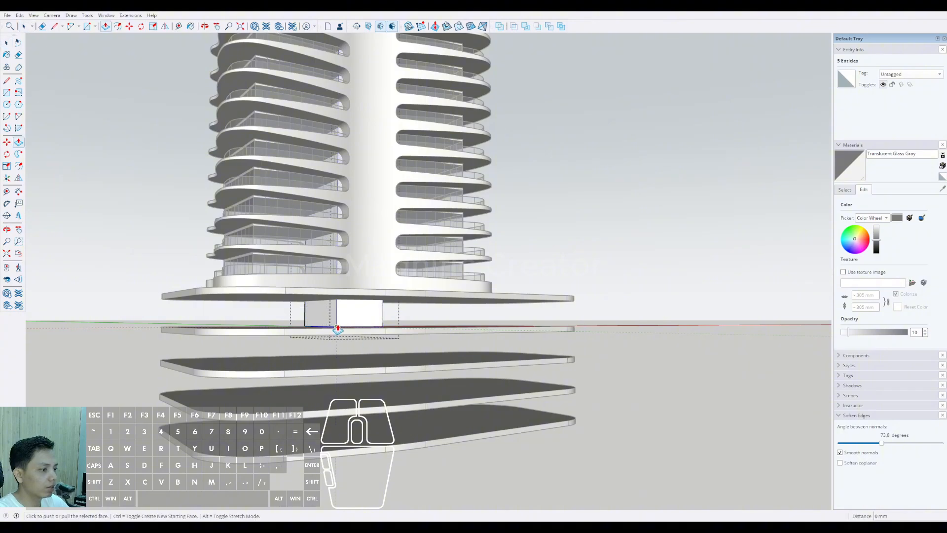
scroll(368, 431, down, 7)
click(498, 320)
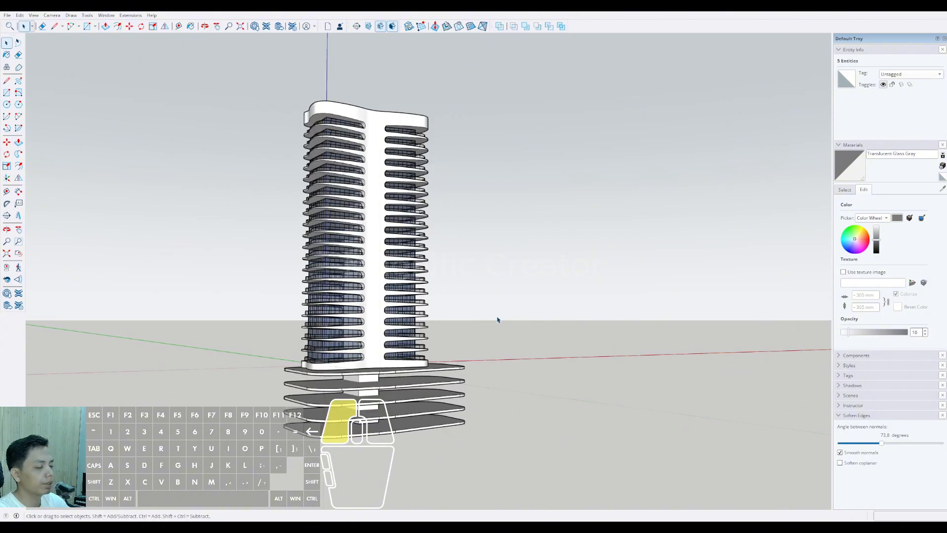
Step: Examine the tower, its extended core and the stacked podium slabs from several sides
scroll(423, 364, down, 1)
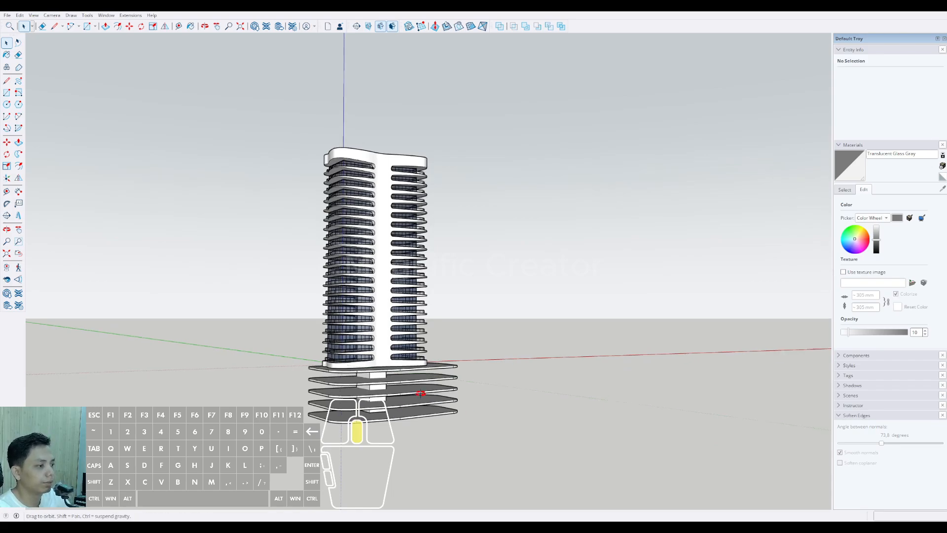
middle_drag(421, 393, 381, 310)
scroll(406, 385, up, 3)
scroll(381, 310, down, 2)
middle_drag(413, 356, 450, 245)
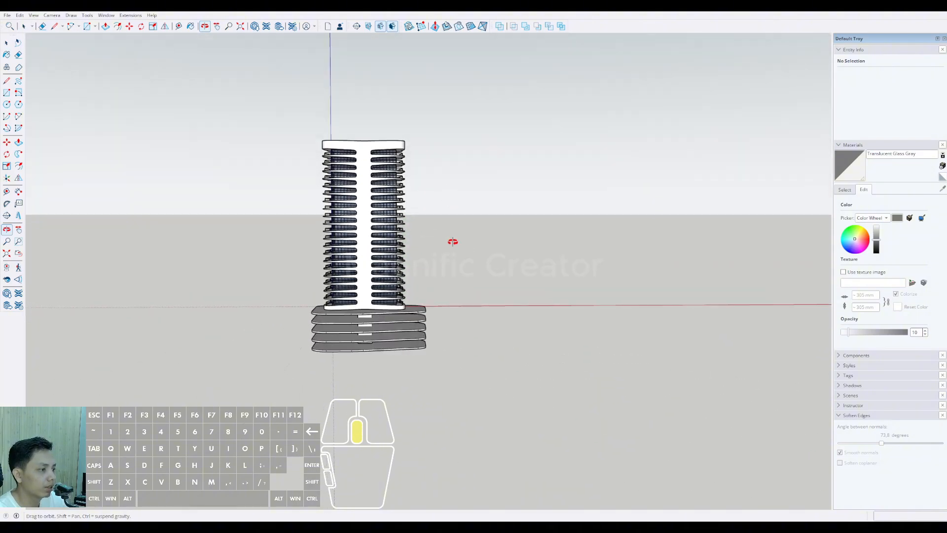
scroll(408, 311, up, 2)
middle_drag(356, 330, 412, 306)
scroll(385, 321, up, 4)
scroll(431, 359, down, 3)
scroll(433, 338, up, 2)
scroll(433, 338, down, 3)
scroll(437, 353, up, 2)
Step: Open the topmost podium slab for editing and offset the outline of its upper face inward
middle_drag(437, 353, 469, 311)
scroll(515, 343, up, 2)
triple_click(467, 305)
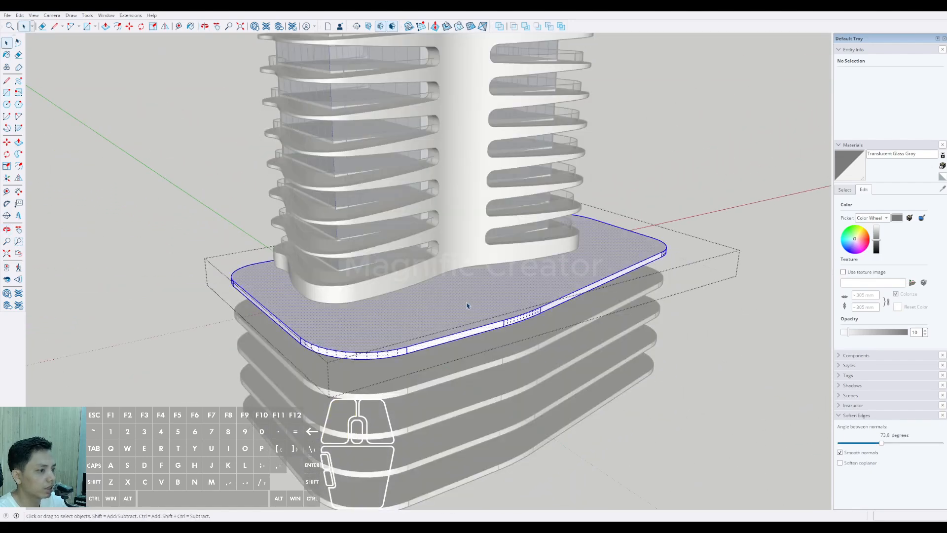
middle_drag(661, 271, 601, 300)
scroll(600, 301, up, 2)
scroll(600, 301, up, 2)
click(630, 289)
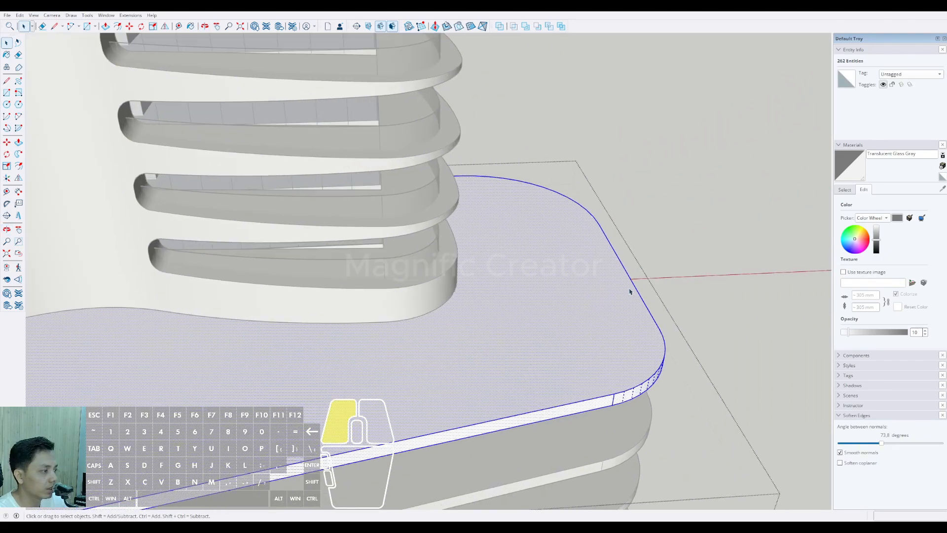
scroll(627, 300, up, 2)
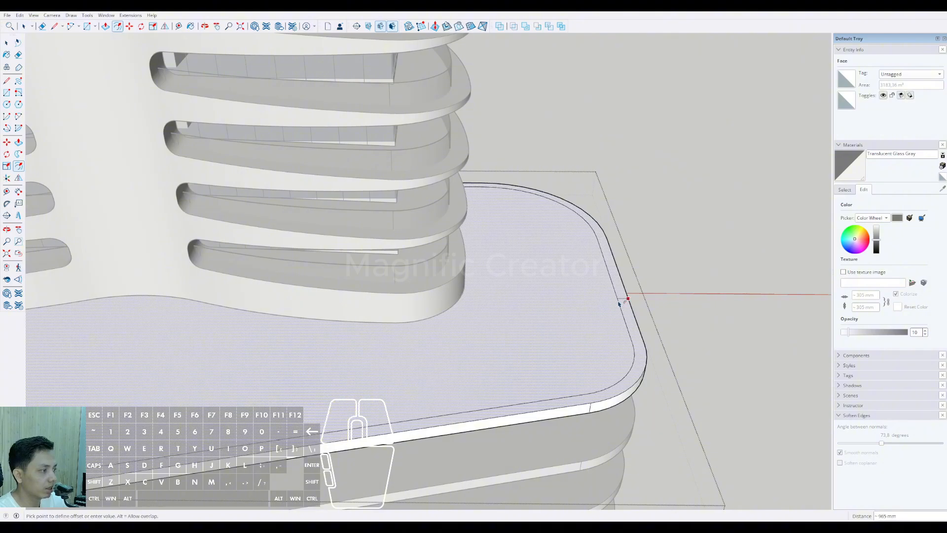
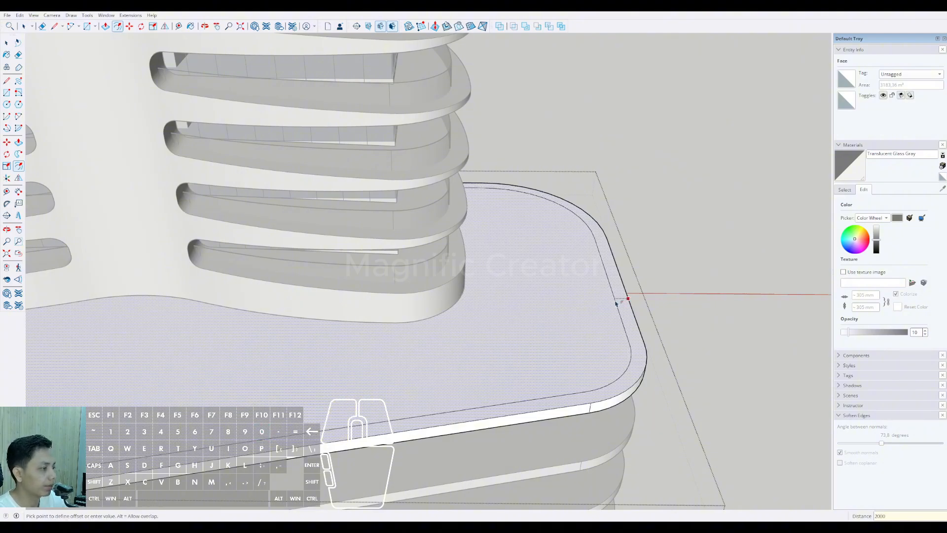
Step: Offset the topmost slab's upper-face outline 2000 mm inward and offset the new outline slightly inward again to form a thin ring
key(Return)
key(space)
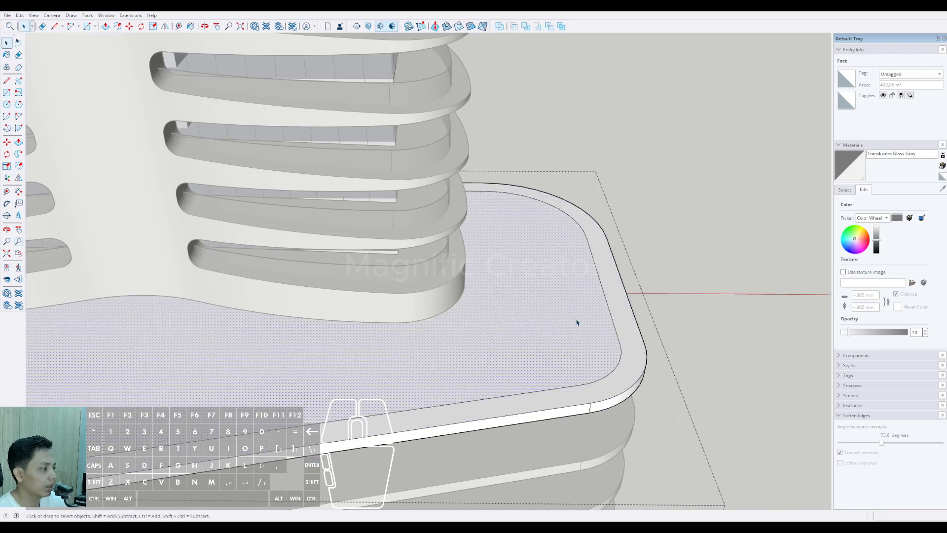
scroll(608, 309, up, 2)
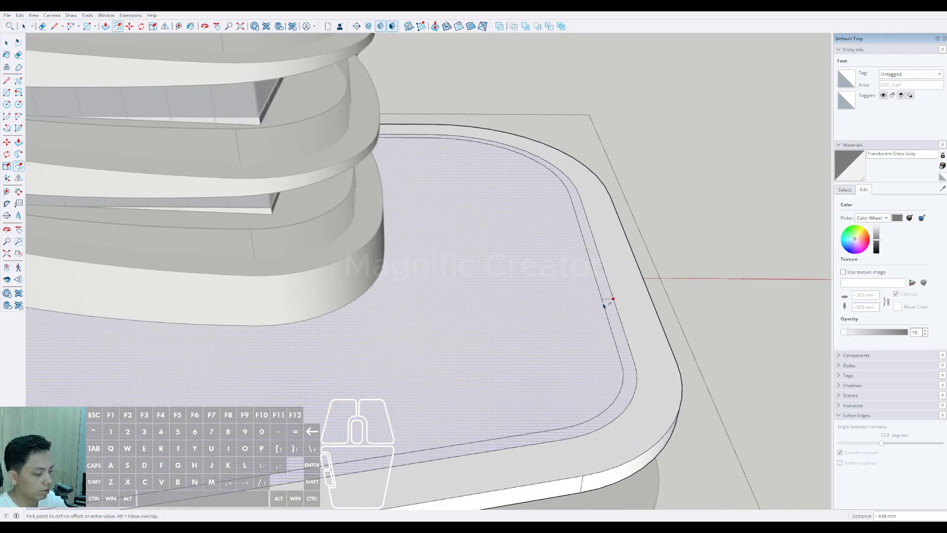
key(space)
scroll(624, 334, up, 6)
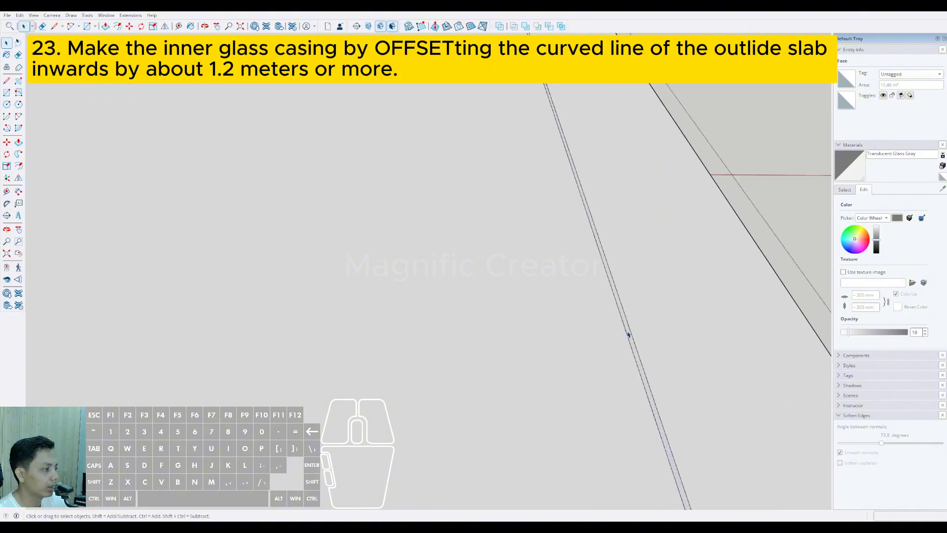
scroll(592, 312, down, 6)
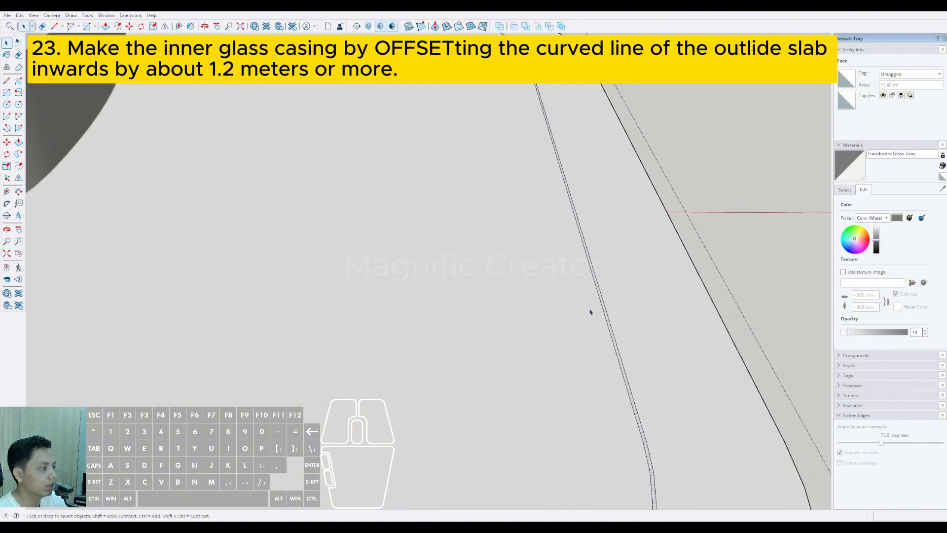
Step: Extrude the thin ring about 24948 mm down to the lowest podium slab with Push/Pull and group the resulting wall
click(734, 224)
scroll(543, 302, down, 3)
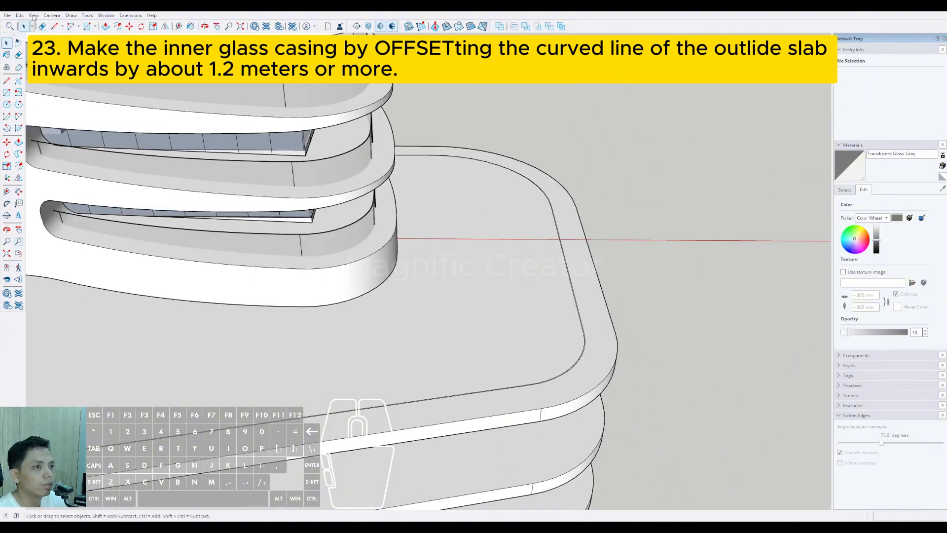
middle_drag(527, 321, 513, 234)
click(564, 312)
scroll(564, 312, down, 3)
scroll(513, 235, down, 2)
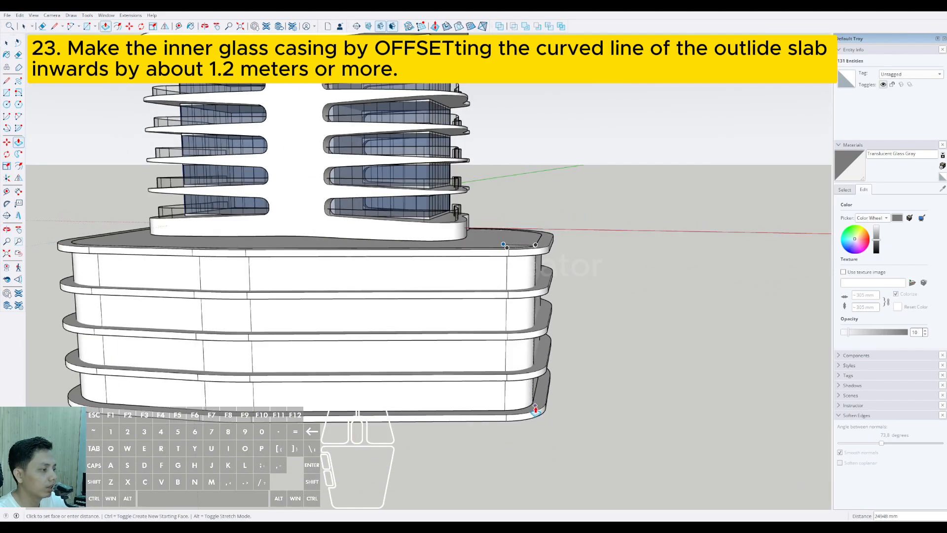
key(space)
click(519, 361)
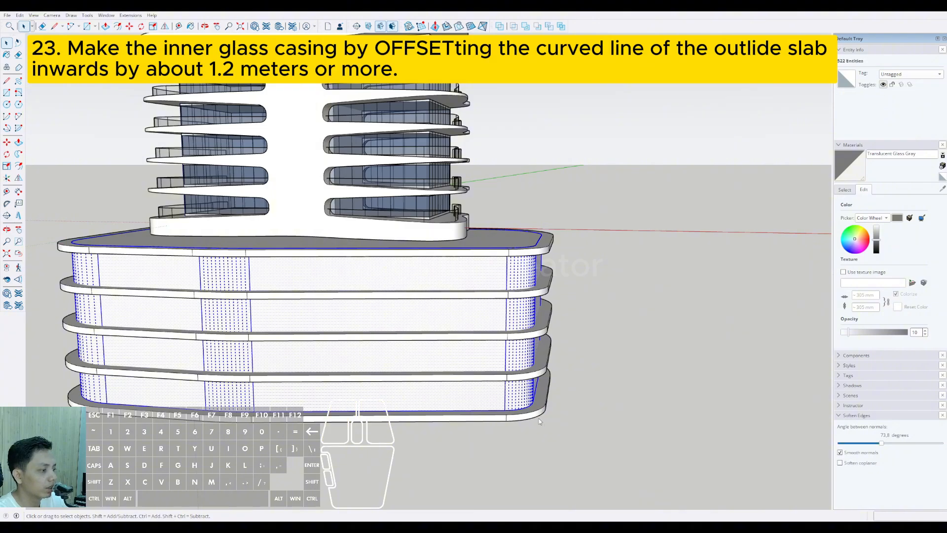
key(ctrl+g)
Step: Paint the grouped podium wall with the Translucent Glass Gray material
scroll(461, 385, down, 2)
middle_drag(462, 385, 523, 384)
click(843, 190)
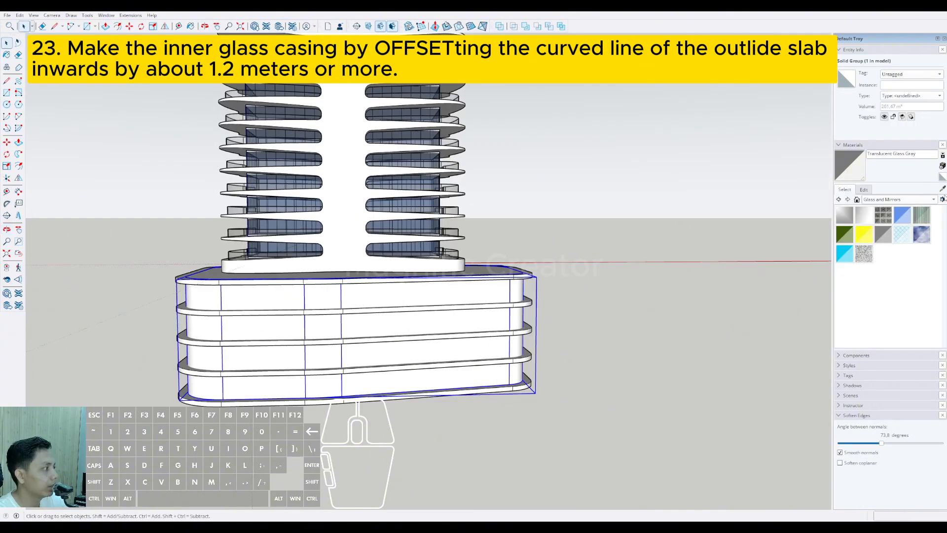
scroll(457, 254, up, 6)
click(456, 253)
scroll(461, 257, down, 3)
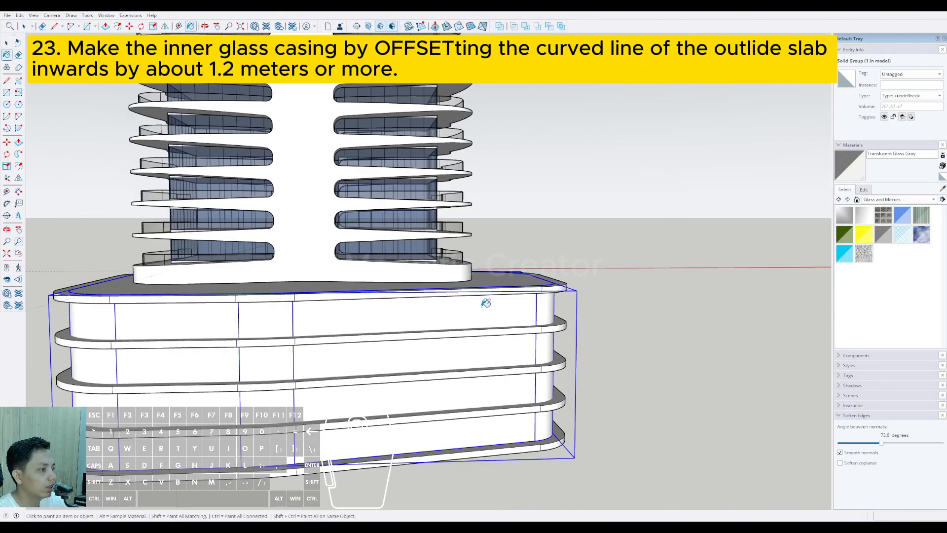
click(485, 306)
scroll(485, 309, down, 1)
scroll(486, 308, down, 2)
mouse_move(486, 308)
middle_down()
mouse_move(532, 292)
mouse_move(442, 301)
mouse_move(474, 276)
mouse_move(536, 254)
middle_up()
scroll(532, 292, down, 2)
key(space)
key(f)
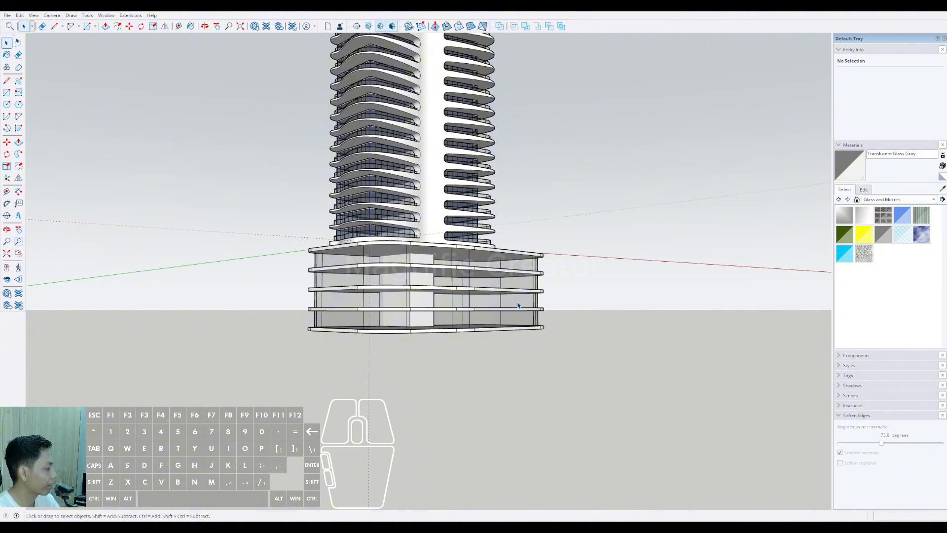
Step: Open the podium glass wall group and push its bottom up 12474 mm so it ends at the middle slab
scroll(512, 303, down, 3)
shift+middle_drag(489, 295, 466, 367)
middle_drag(466, 368, 528, 339)
scroll(432, 366, up, 6)
scroll(487, 337, up, 2)
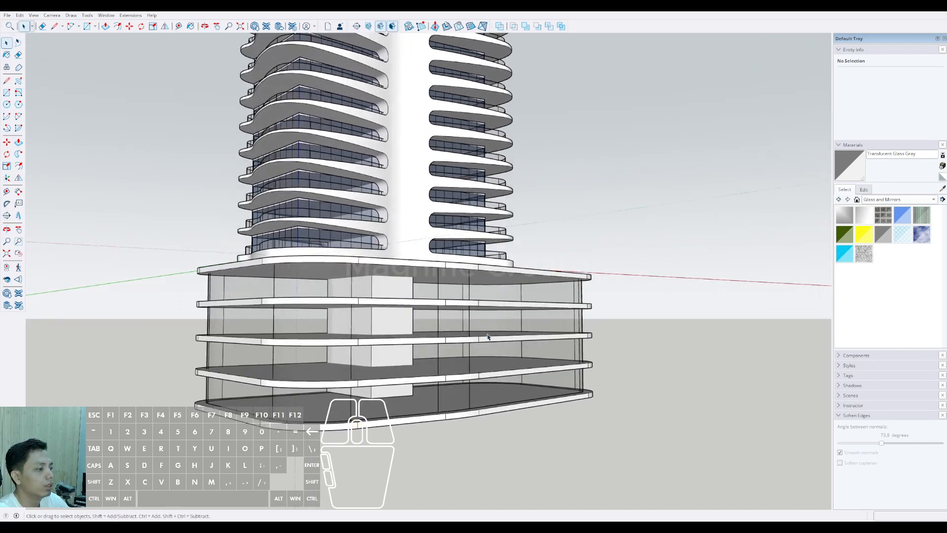
triple_click(486, 330)
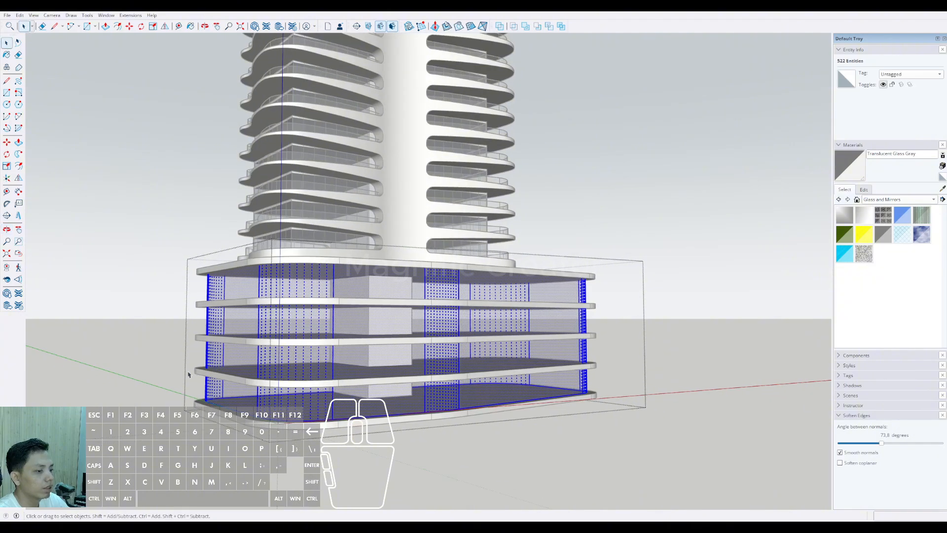
drag(688, 463, 721, 472)
scroll(482, 405, up, 3)
key(p)
click(483, 404)
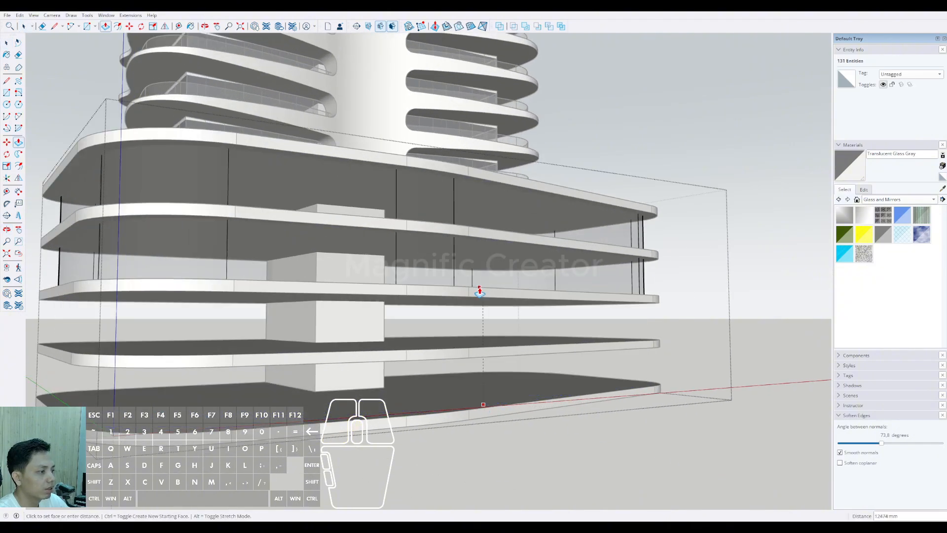
click(482, 288)
scroll(484, 293, down, 4)
key(space)
click(699, 308)
Step: Copy the shortened glass wall straight down to enclose the two lower podium levels
scroll(549, 272, up, 3)
click(551, 276)
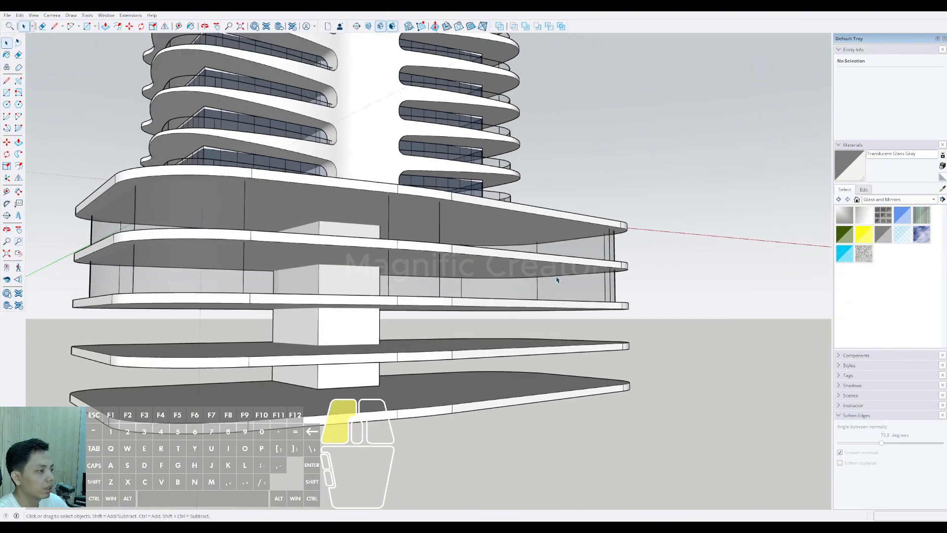
middle_drag(588, 282, 590, 289)
scroll(587, 242, up, 3)
key(m)
click(568, 214)
key(ctrl)
key(shift)
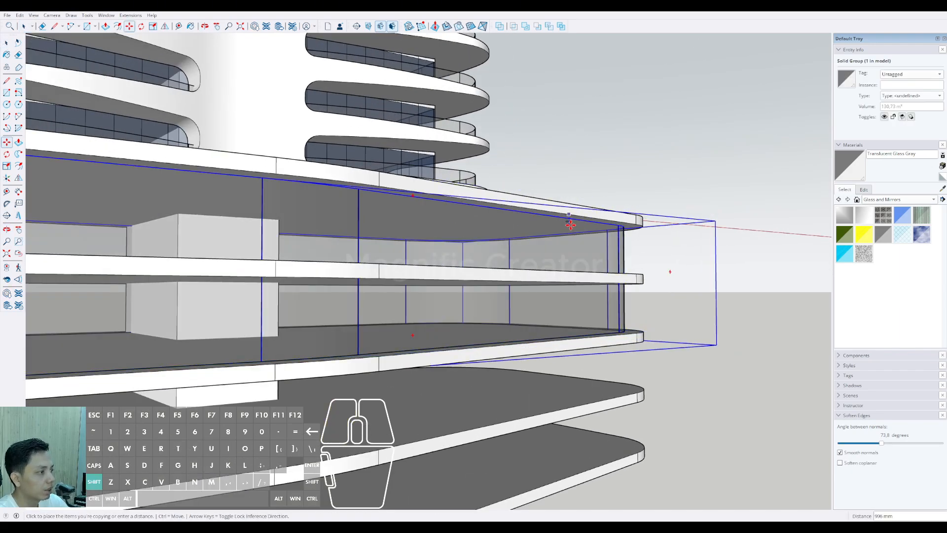
click(566, 349)
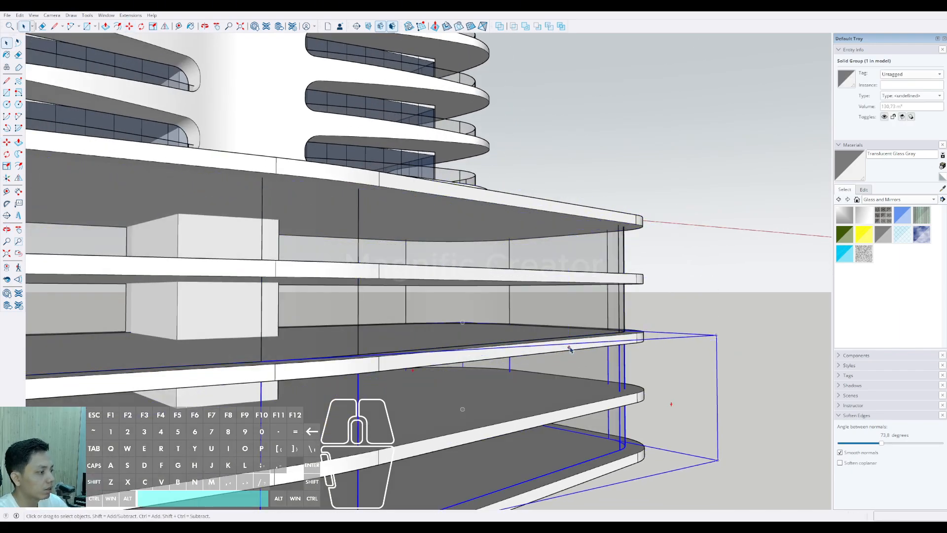
Step: Paint the wall group of the two upper podium levels with the Metal Corrugated Shiny material
scroll(543, 355, down, 4)
middle_drag(524, 364, 560, 310)
scroll(560, 310, up, 2)
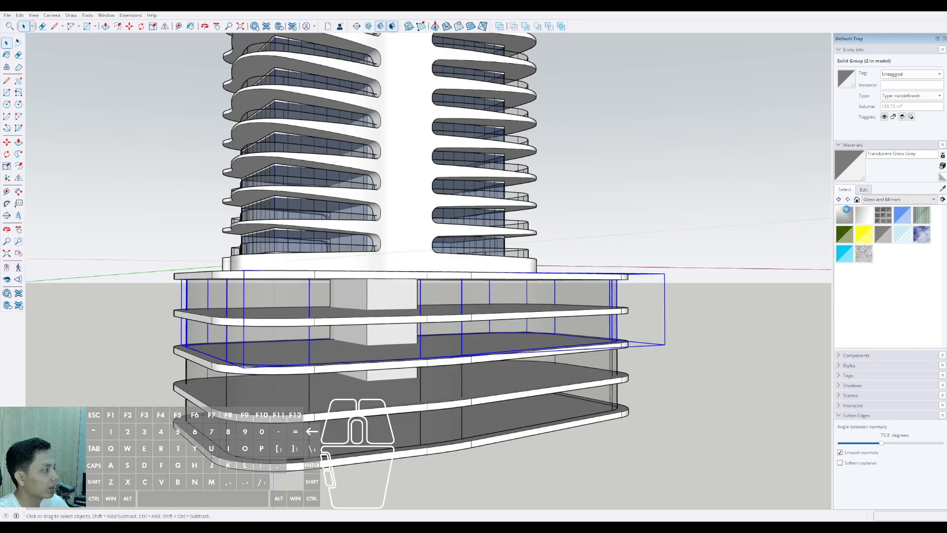
click(602, 294)
scroll(602, 294, down, 3)
mouse_move(602, 293)
middle_down()
mouse_move(478, 295)
mouse_move(544, 290)
middle_up()
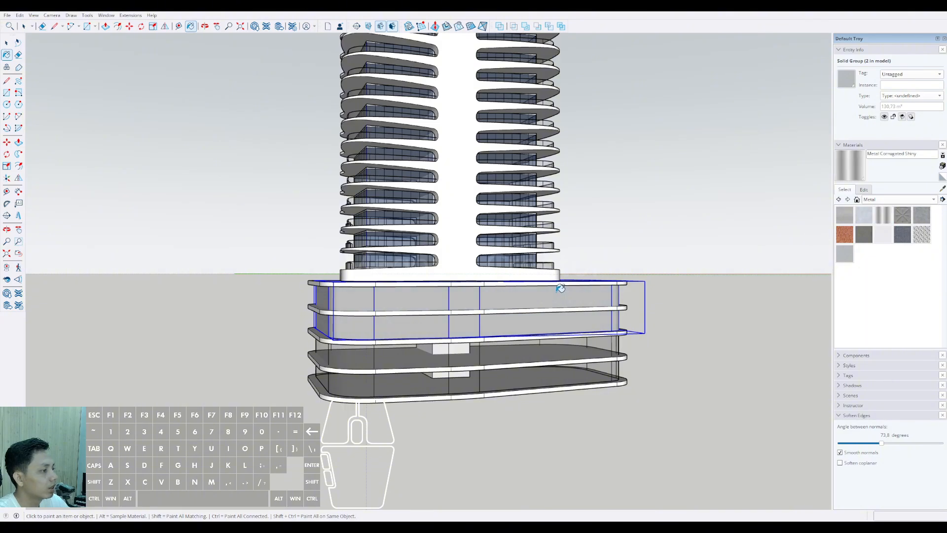
click(507, 312)
mouse_move(508, 312)
middle_down()
mouse_move(611, 309)
mouse_move(516, 310)
mouse_move(578, 317)
mouse_move(556, 295)
middle_up()
key(space)
Step: Examine the metal-clad upper podium levels from near and far against the tower
scroll(517, 309, down, 1)
scroll(531, 310, up, 3)
scroll(522, 305, down, 4)
scroll(531, 345, up, 2)
scroll(531, 302, down, 1)
scroll(557, 331, up, 3)
middle_drag(555, 345, 461, 330)
scroll(493, 315, down, 3)
scroll(588, 296, up, 2)
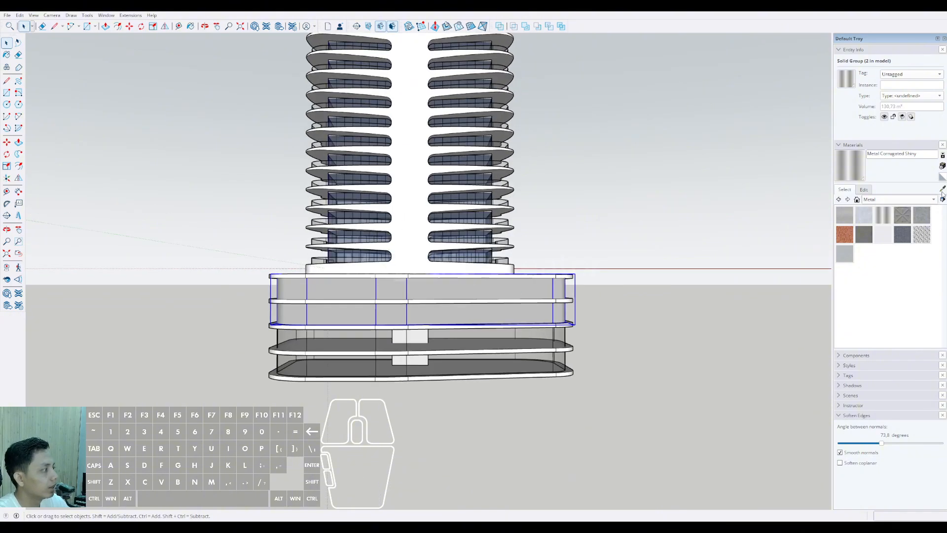
Step: Open the topmost podium slab and paint its edge faces all around with Metal Corrugated Shiny
middle_drag(483, 287, 609, 321)
key(space)
scroll(380, 296, up, 4)
click(372, 296)
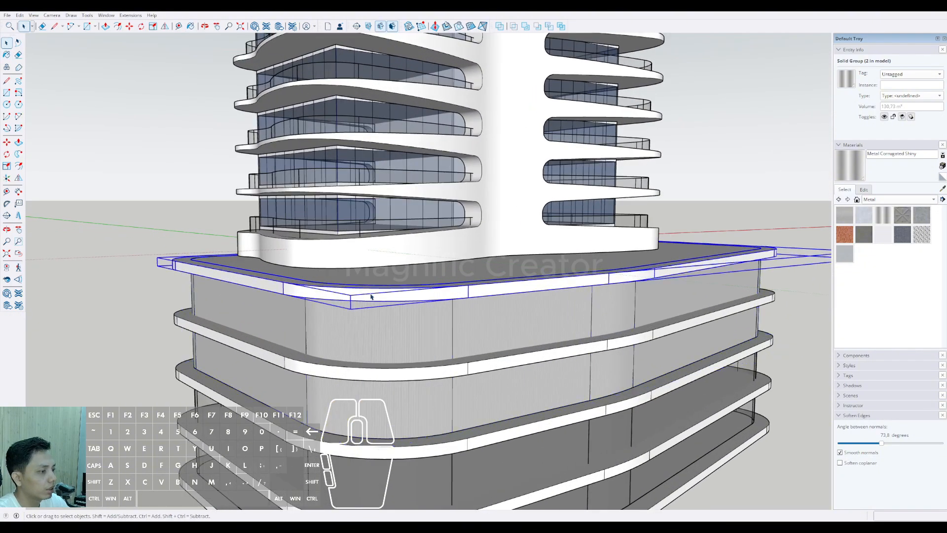
triple_click(384, 295)
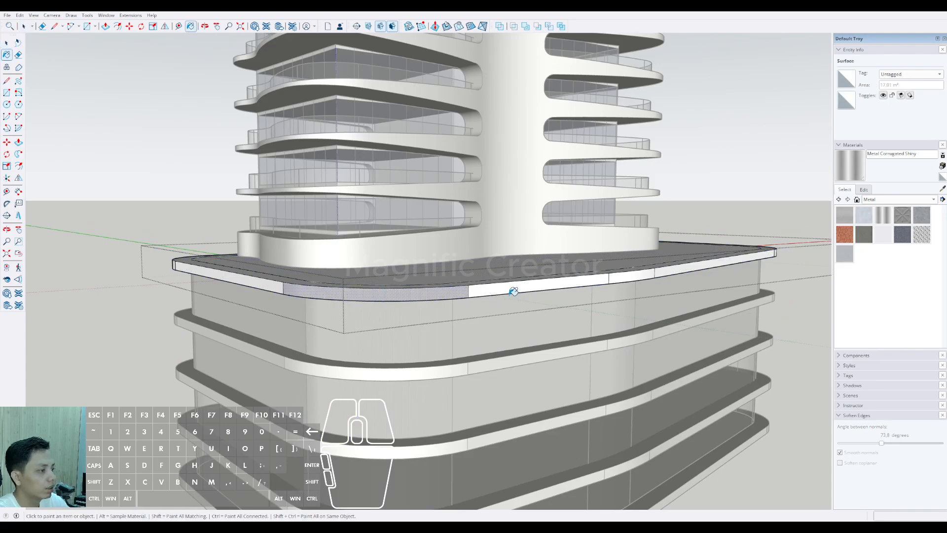
mouse_move(277, 279)
middle_down()
mouse_move(634, 273)
mouse_move(198, 284)
middle_up()
click(688, 262)
scroll(686, 265, down, 2)
mouse_move(198, 284)
shift+middle_down()
mouse_move(464, 278)
mouse_move(371, 258)
shift+middle_up()
scroll(401, 276, up, 2)
scroll(377, 255, up, 1)
click(381, 254)
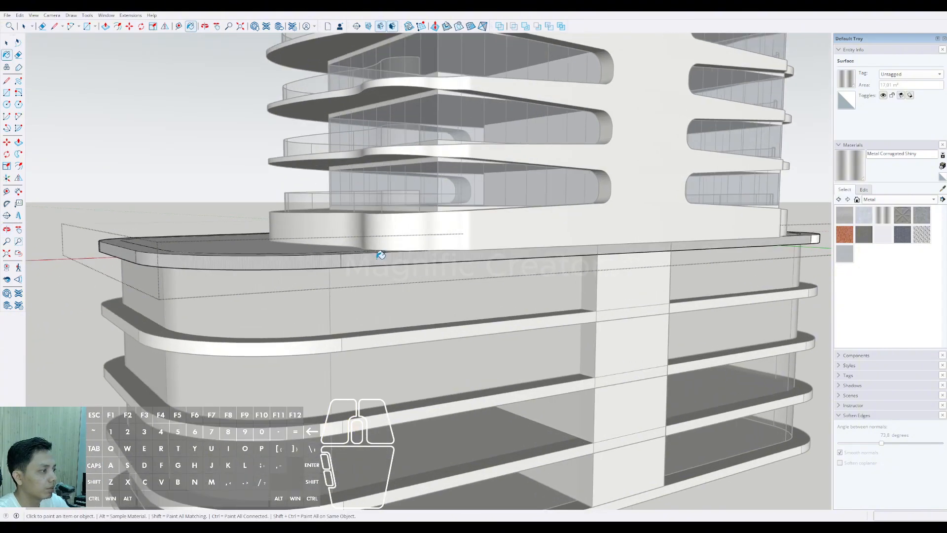
scroll(547, 249, down, 2)
middle_drag(771, 252, 353, 268)
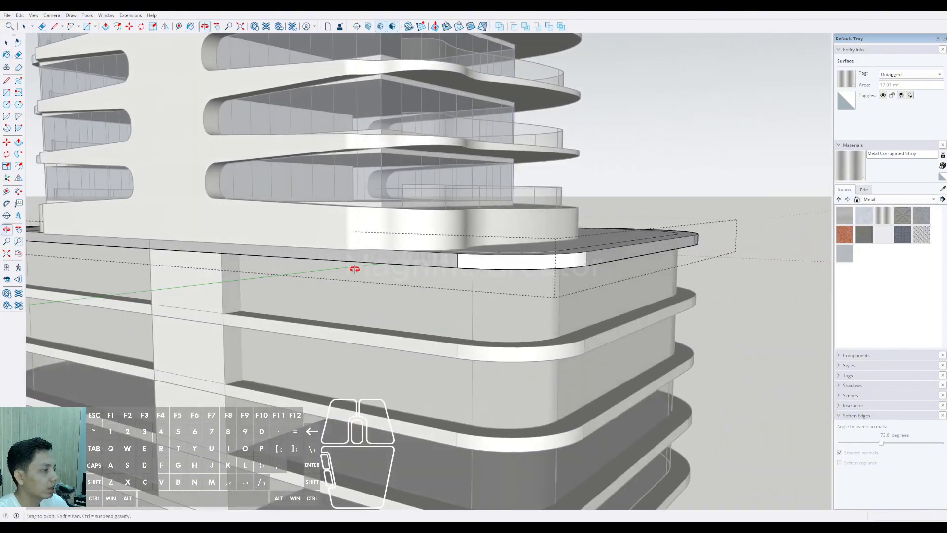
mouse_move(505, 262)
middle_down()
mouse_move(381, 258)
mouse_move(268, 275)
mouse_move(348, 277)
mouse_move(353, 258)
middle_up()
key(space)
Step: Open the second podium slab from the top and paint its edge faces all around with Metal Corrugated Shiny
click(358, 286)
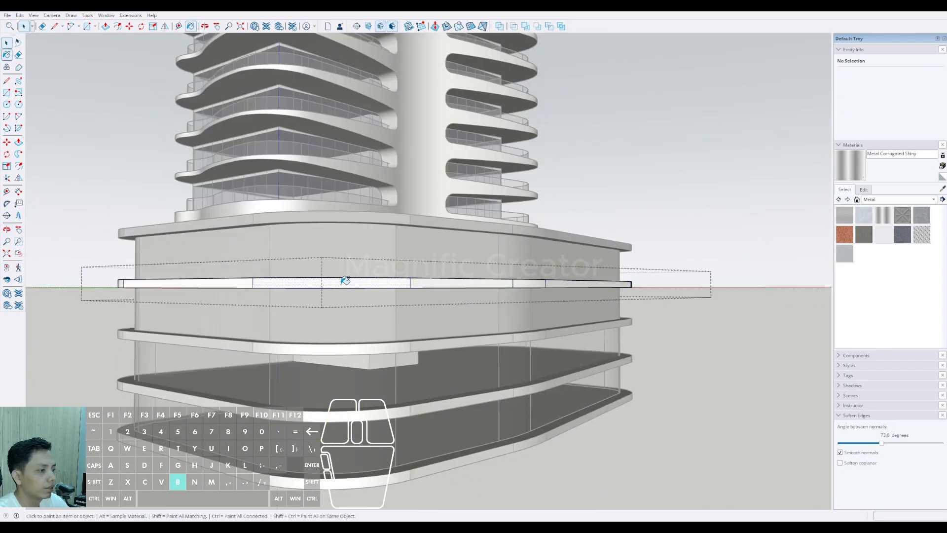
scroll(470, 281, up, 3)
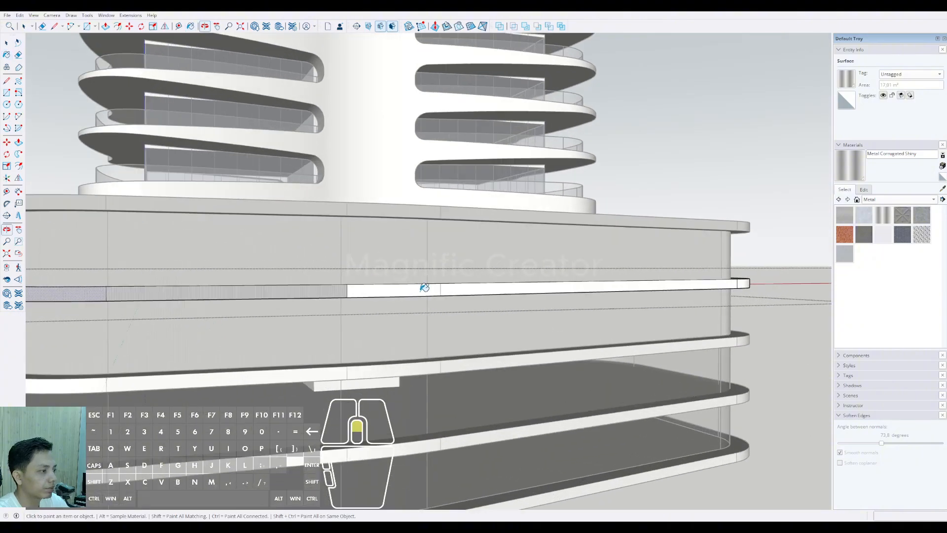
middle_drag(476, 282, 535, 303)
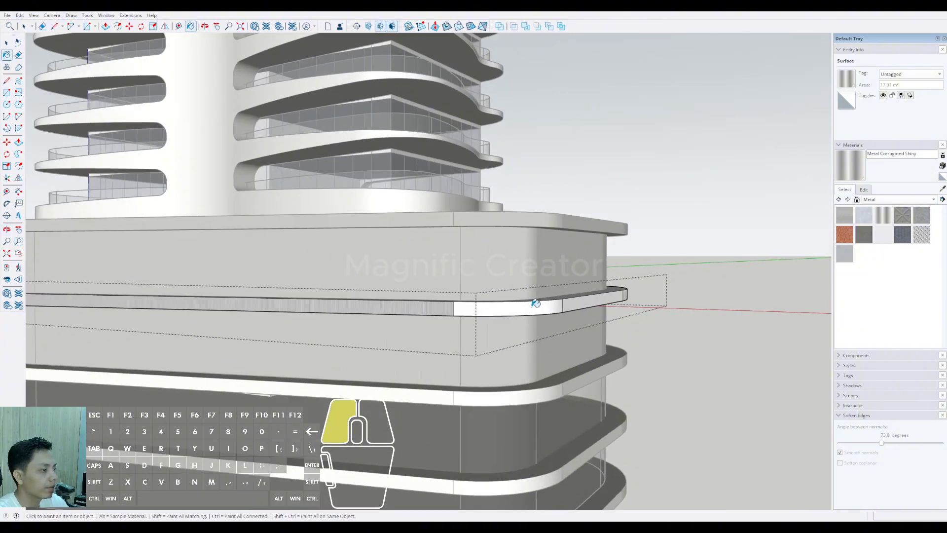
middle_drag(595, 297, 375, 301)
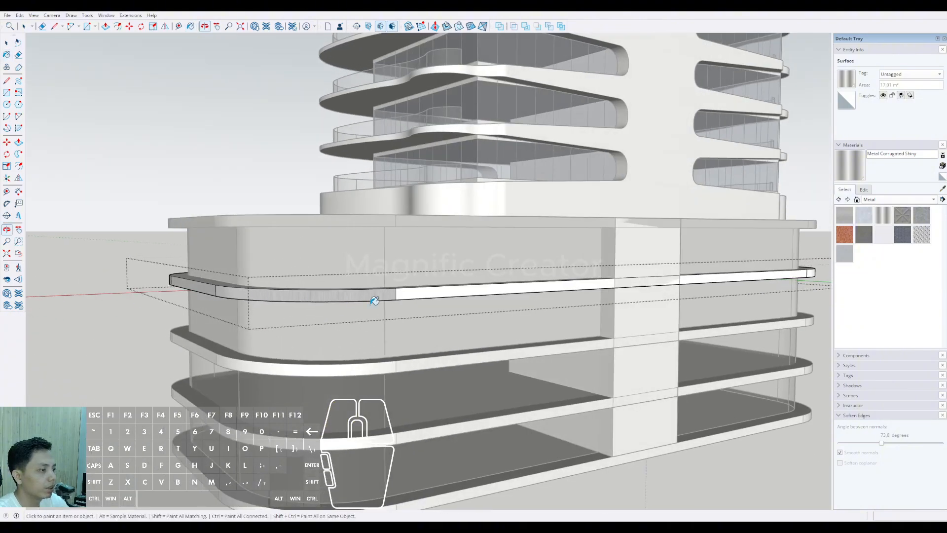
mouse_move(427, 288)
middle_down()
mouse_move(673, 295)
mouse_move(423, 302)
mouse_move(543, 310)
mouse_move(569, 341)
mouse_move(431, 349)
mouse_move(124, 338)
mouse_move(78, 323)
middle_up()
key(space)
click(432, 348)
Step: Open the middle podium slab, paint its edge faces all around with Metal Corrugated Shiny, and leave the group
scroll(433, 347, down, 5)
scroll(416, 348, down, 1)
middle_drag(416, 348, 397, 332)
scroll(393, 356, down, 5)
scroll(375, 364, up, 6)
scroll(398, 332, up, 6)
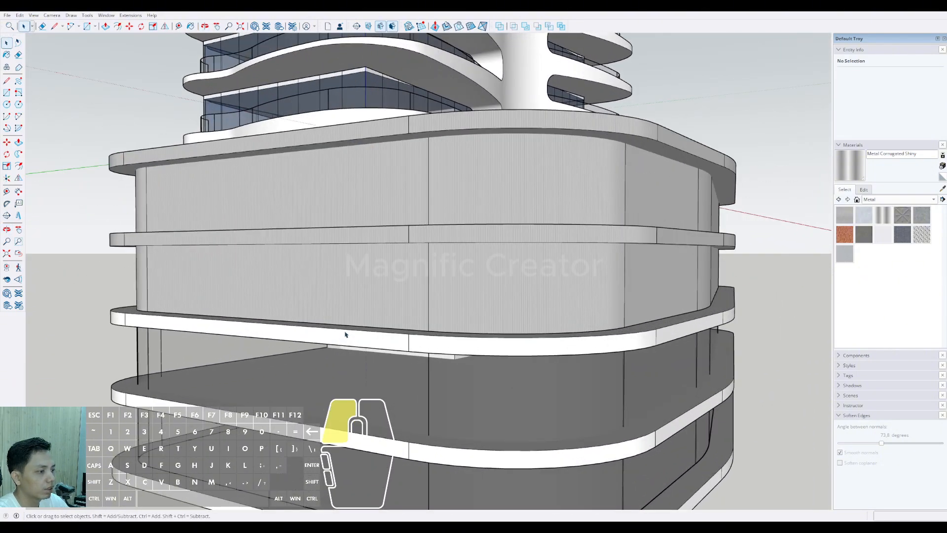
click(357, 340)
click(418, 338)
scroll(472, 336, down, 3)
middle_drag(471, 336, 362, 328)
scroll(474, 335, up, 3)
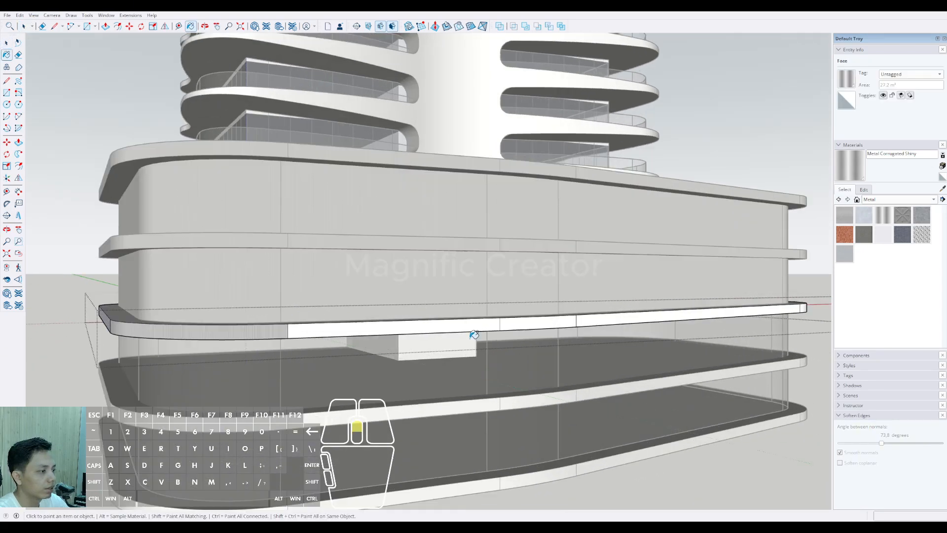
scroll(507, 330, down, 3)
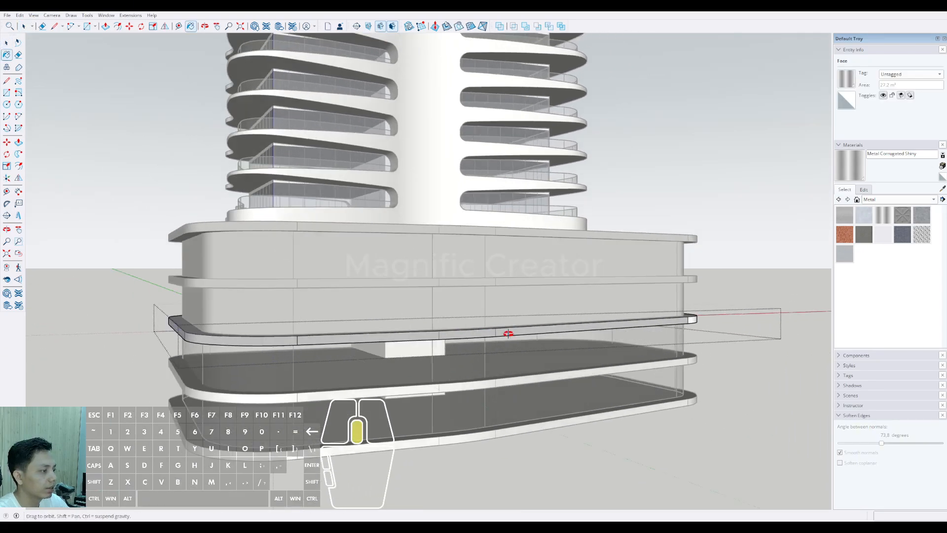
mouse_move(508, 330)
middle_down()
mouse_move(754, 332)
mouse_move(590, 327)
middle_up()
scroll(634, 336, up, 3)
scroll(633, 336, down, 3)
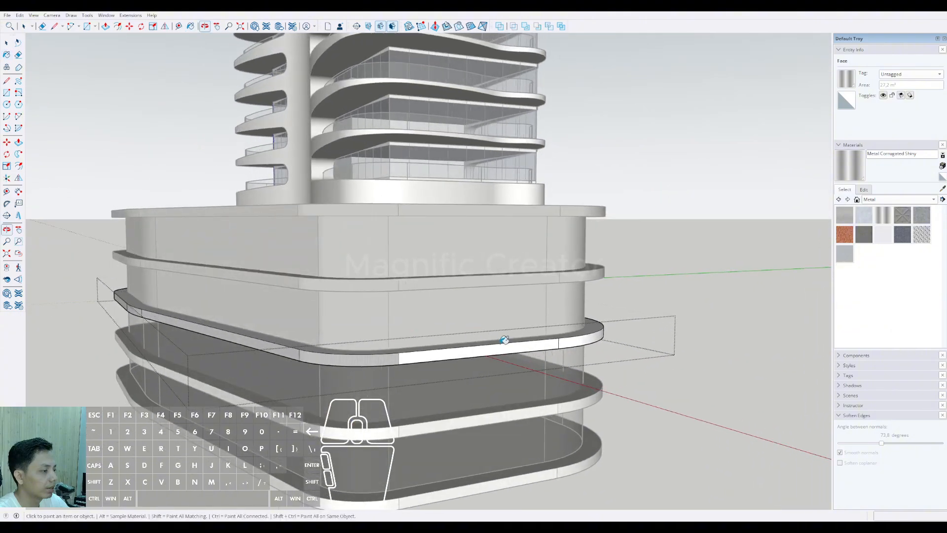
middle_drag(503, 342, 474, 342)
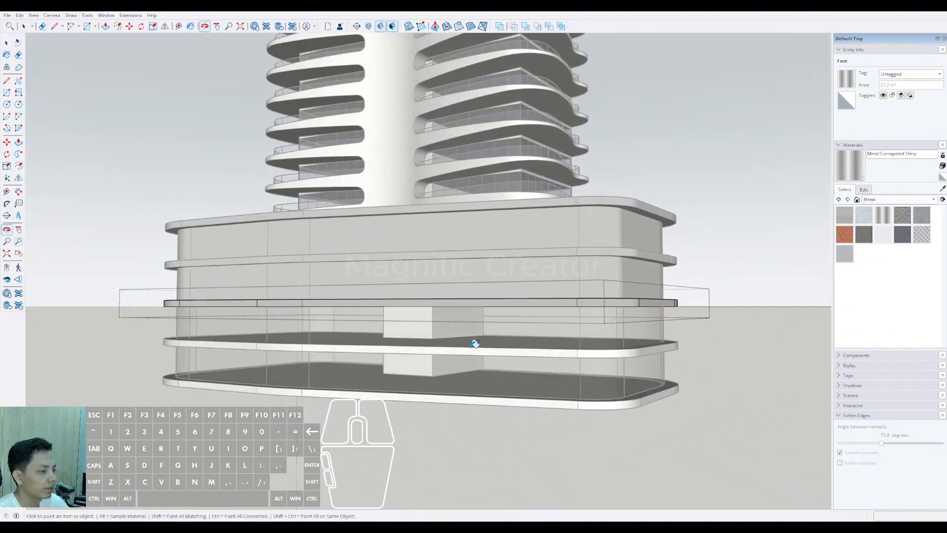
scroll(474, 342, down, 3)
key(space)
click(658, 293)
Step: Paint the tower's white outer shell with the Metal Corrugated Shiny material
middle_drag(468, 306, 450, 369)
scroll(434, 352, down, 3)
scroll(420, 356, up, 1)
scroll(437, 356, up, 1)
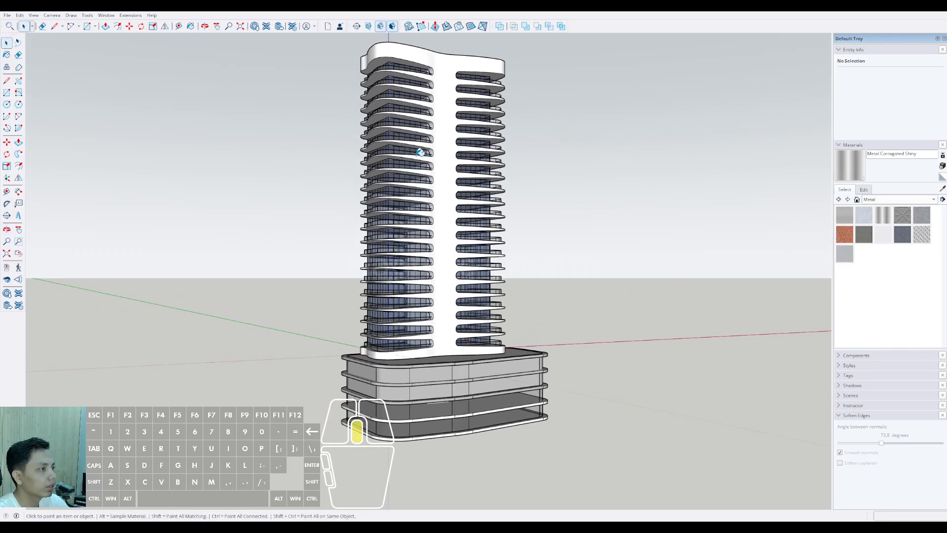
middle_drag(420, 152, 453, 46)
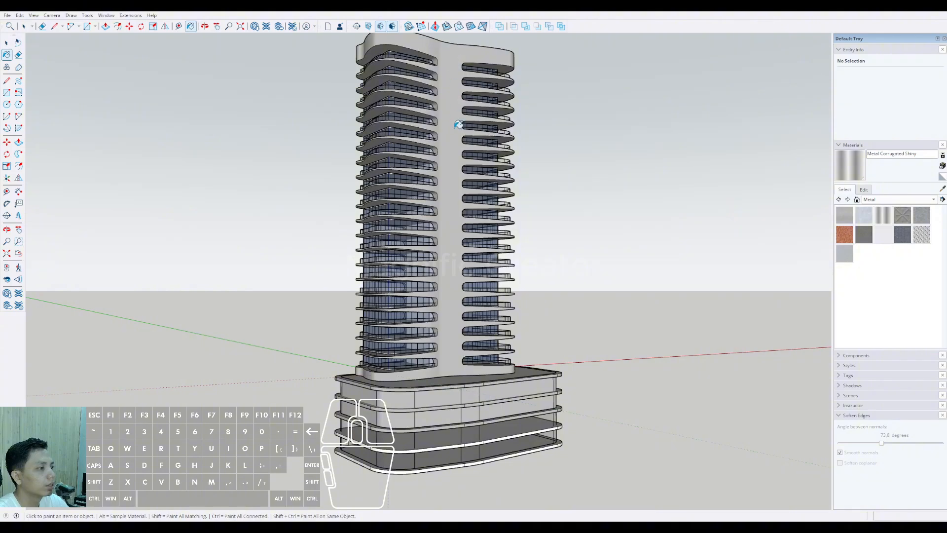
scroll(457, 190, down, 2)
mouse_move(456, 202)
shift+middle_down()
mouse_move(457, 218)
mouse_move(482, 215)
shift+middle_up()
middle_drag(482, 215, 479, 189)
scroll(465, 173, up, 3)
key(space)
scroll(471, 214, up, 3)
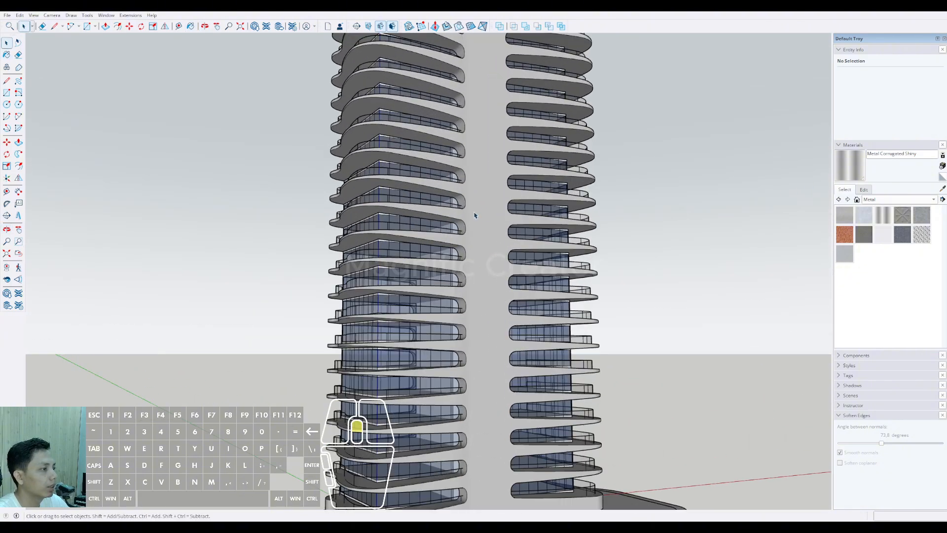
Step: Inspect the metal finish on the tower's outer shell and podium from close up and from a distance
scroll(474, 215, up, 5)
scroll(499, 250, down, 10)
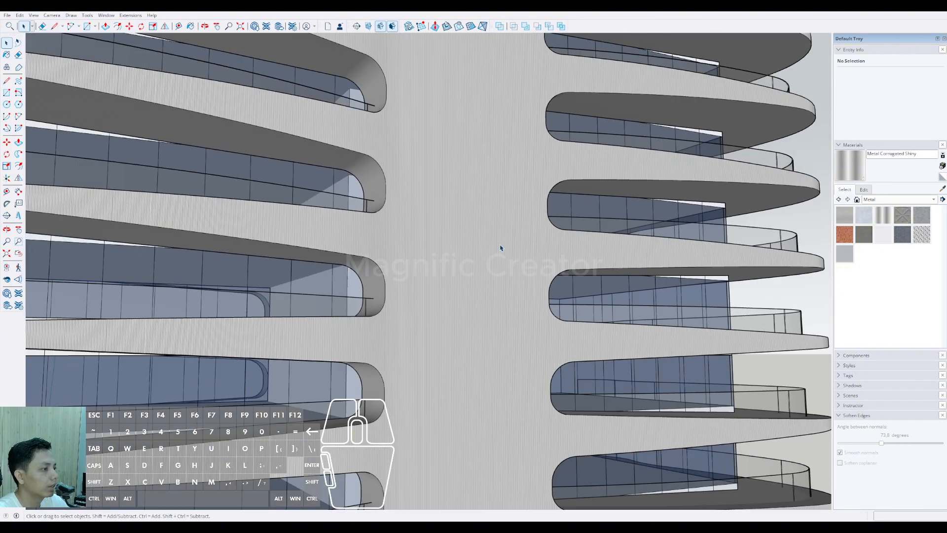
middle_drag(493, 257, 511, 264)
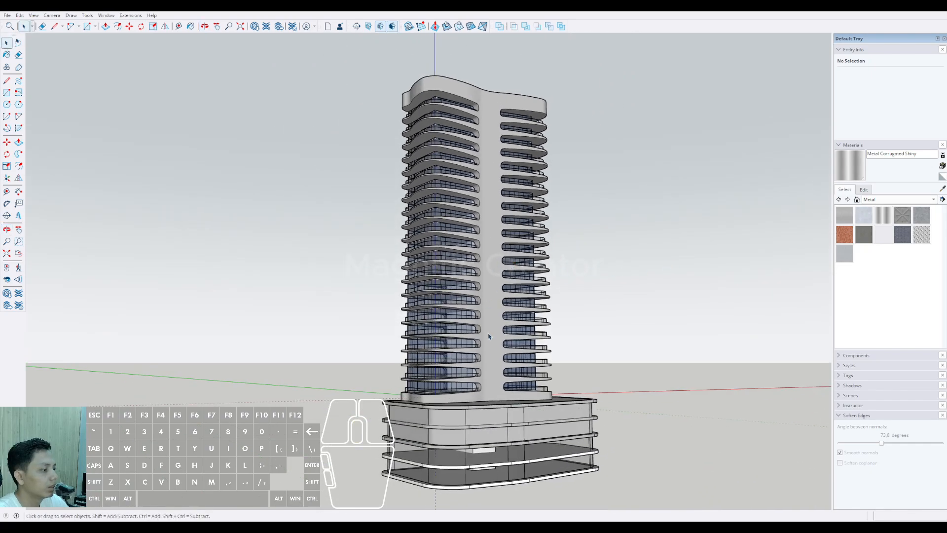
scroll(488, 337, up, 3)
shift+middle_drag(493, 346, 500, 239)
middle_drag(500, 240, 469, 333)
scroll(490, 268, down, 5)
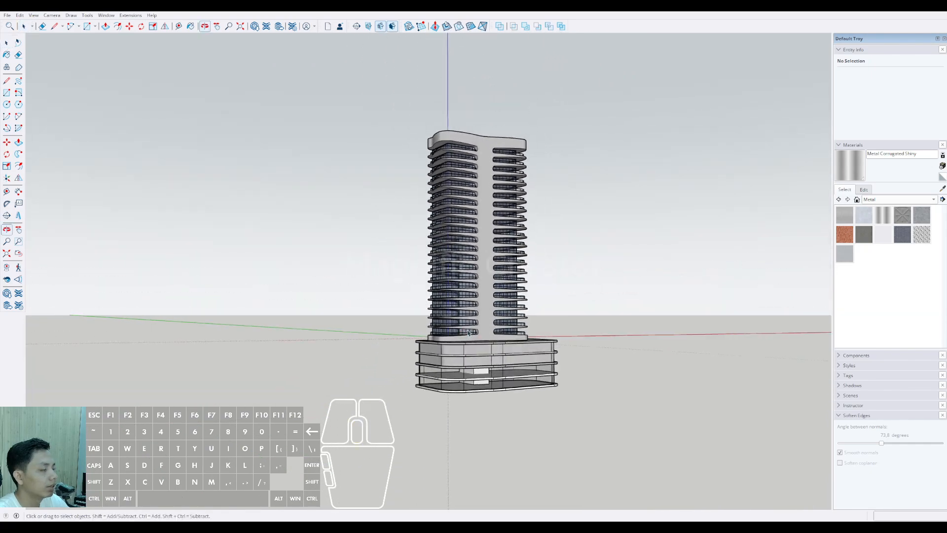
scroll(477, 335, up, 8)
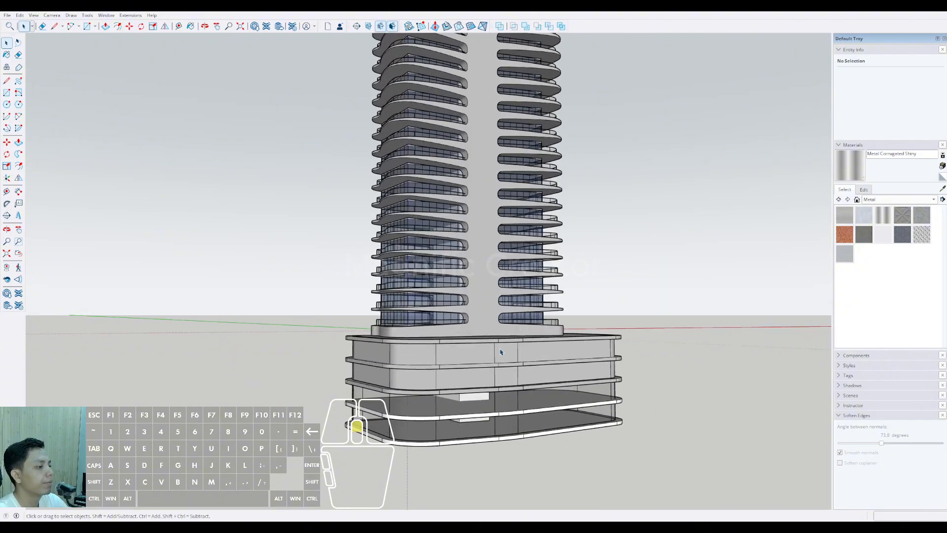
Step: Open the second podium slab from the bottom and paint its edge faces all around with Metal Corrugated Shiny
middle_drag(438, 346, 437, 355)
scroll(357, 377, up, 3)
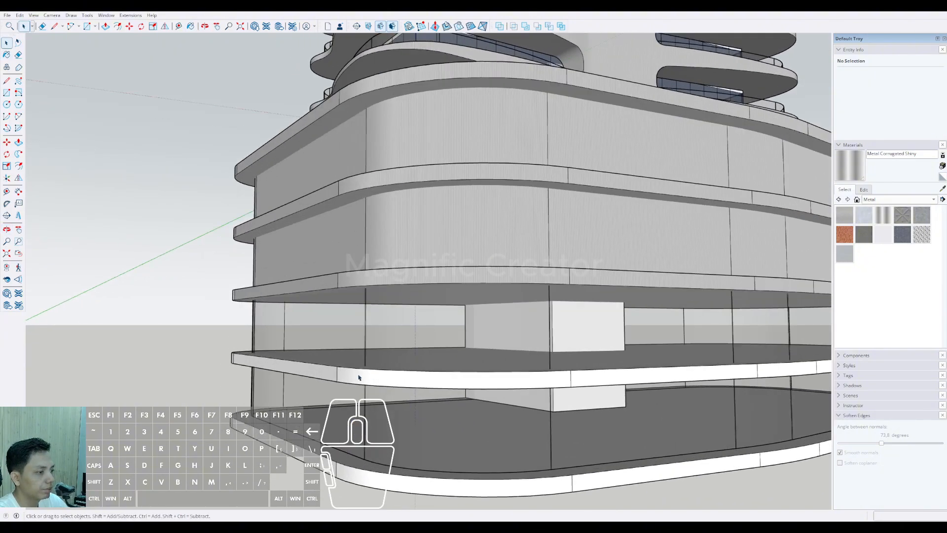
click(364, 379)
click(373, 376)
click(596, 372)
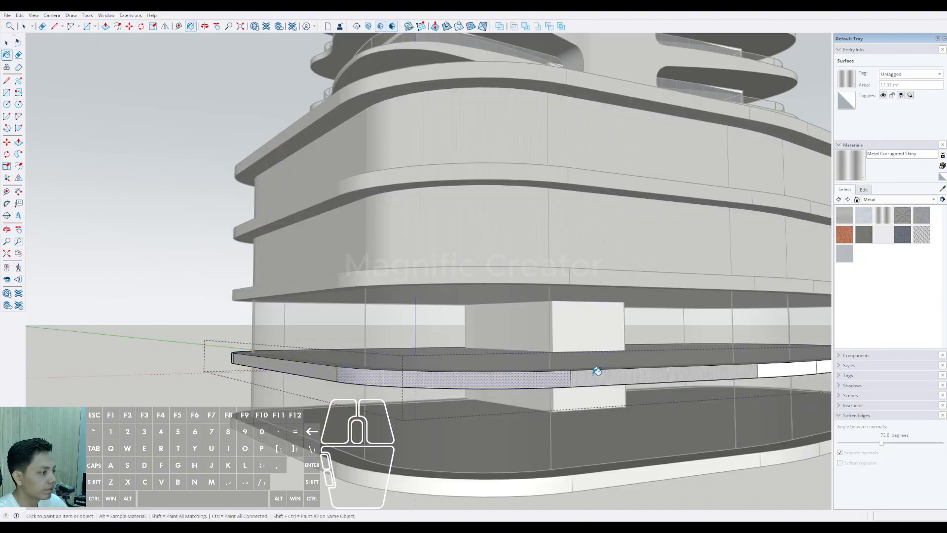
middle_drag(597, 371, 382, 354)
scroll(481, 364, up, 2)
middle_drag(636, 367, 151, 341)
scroll(246, 386, up, 1)
Step: Open the lowest podium slab, paint its edge faces all around with Metal Corrugated Shiny, and leave the group
click(242, 392)
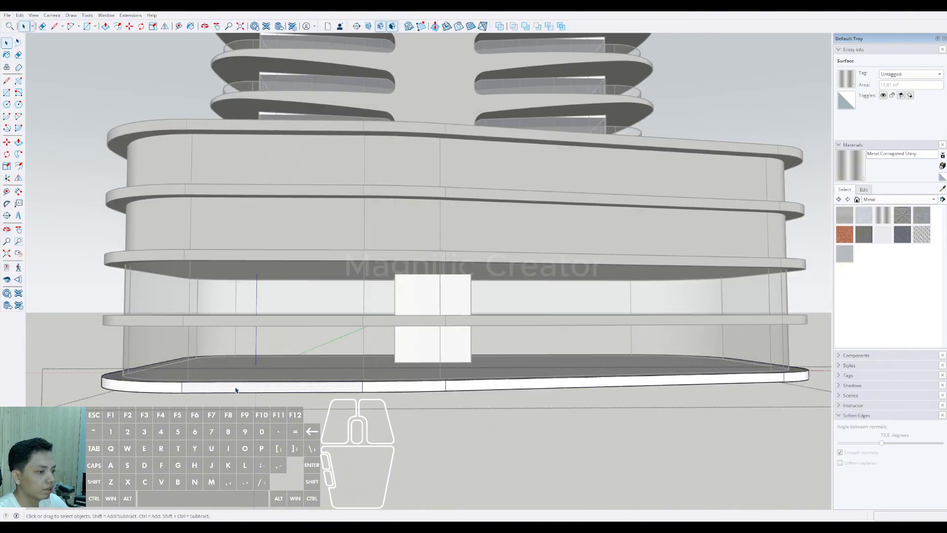
click(147, 383)
middle_drag(115, 386, 567, 416)
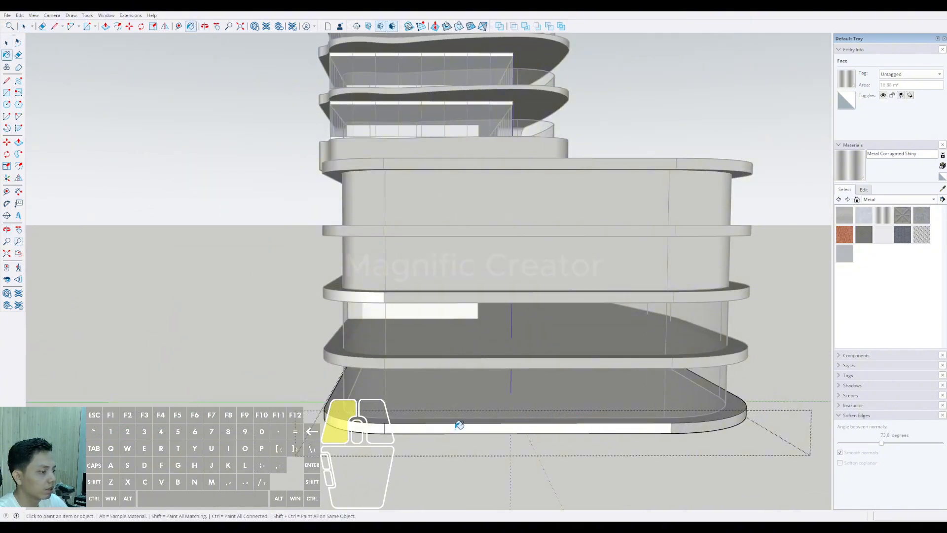
middle_drag(459, 426, 577, 403)
middle_drag(376, 383, 295, 393)
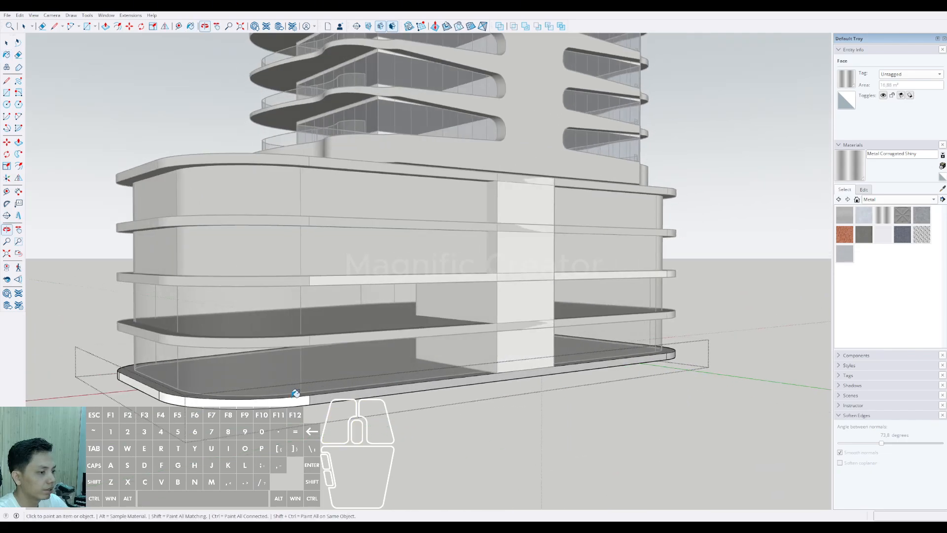
middle_drag(237, 401, 351, 367)
middle_drag(273, 366, 390, 343)
scroll(474, 340, down, 5)
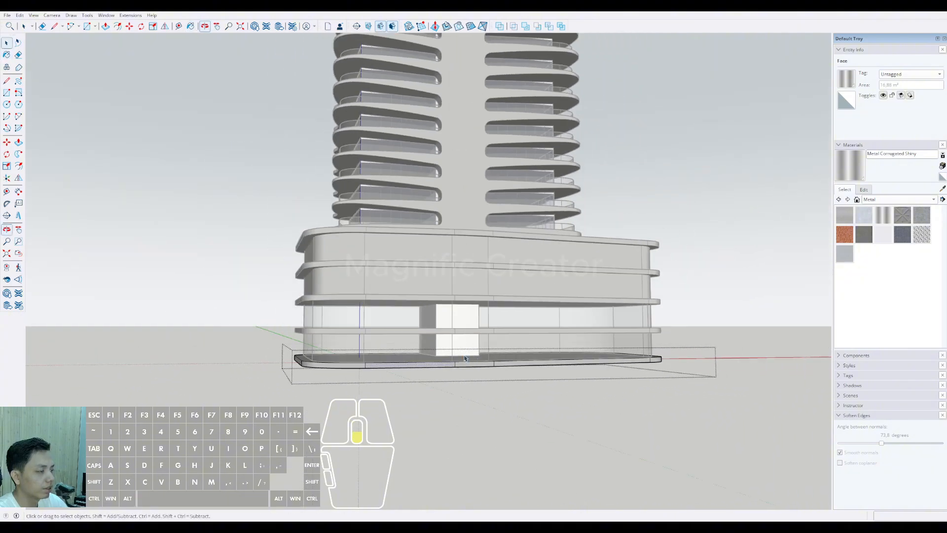
key(space)
click(662, 211)
Step: Copy the whole tower with its podium along the red axis, about 96 m from the original
scroll(486, 316, down, 2)
middle_drag(486, 302, 444, 345)
scroll(446, 297, down, 4)
middle_drag(444, 345, 371, 392)
scroll(422, 365, up, 3)
scroll(422, 365, down, 1)
scroll(422, 365, down, 2)
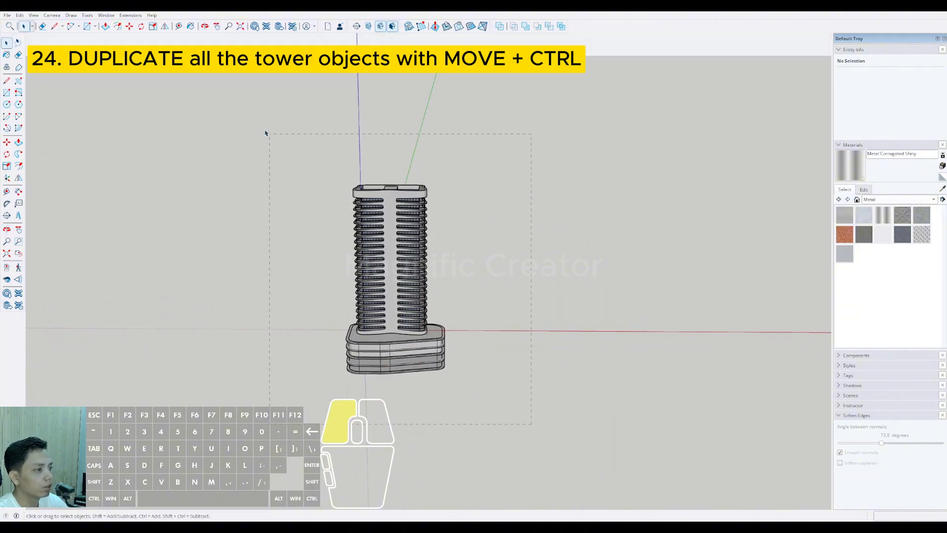
key(ctrl+a)
key(m)
scroll(410, 323, up, 5)
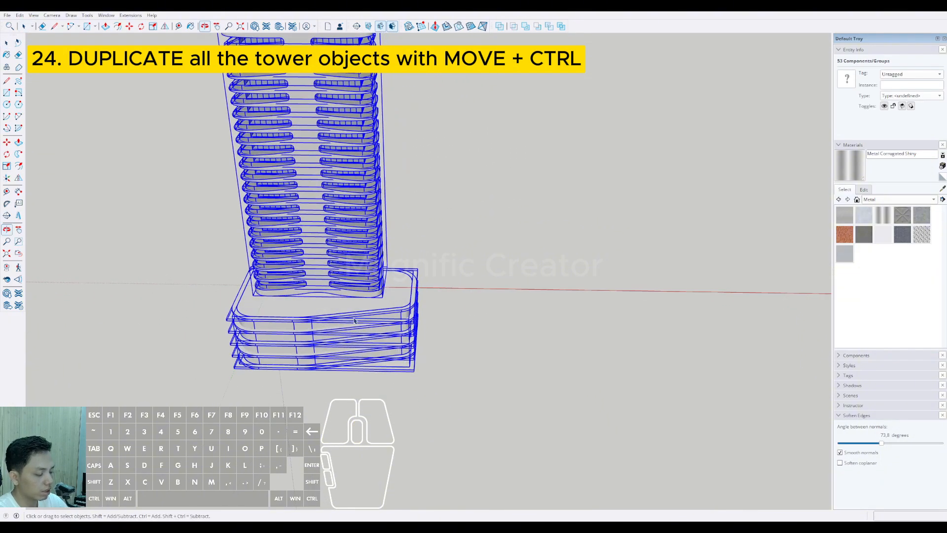
scroll(305, 300, down, 4)
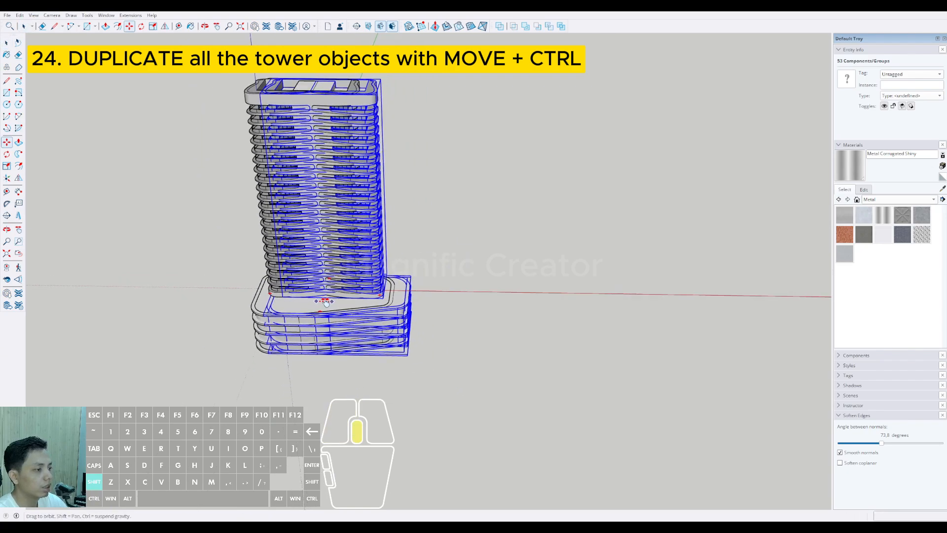
click(242, 285)
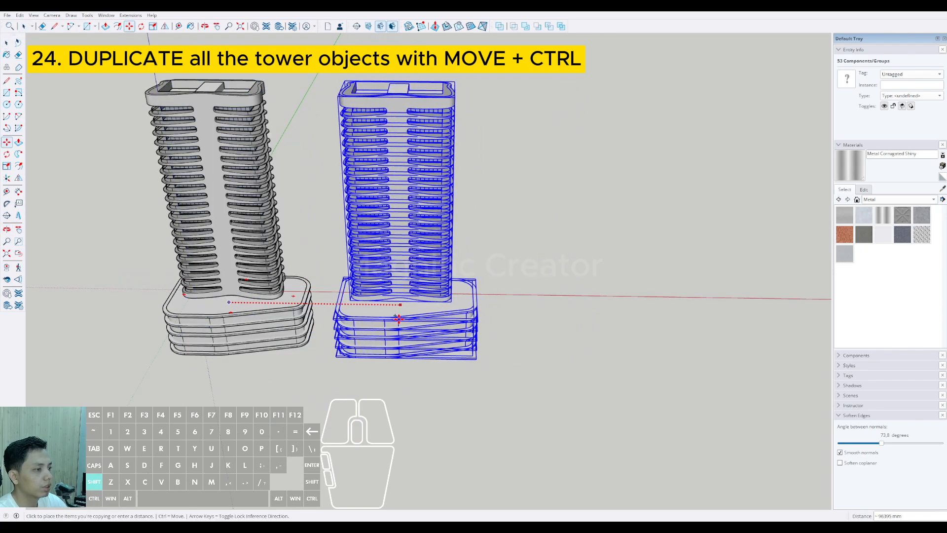
Step: Rotate the copied tower horizontally by about 15 degrees around a point on its podium
scroll(399, 318, up, 4)
middle_drag(375, 331, 401, 346)
key(space)
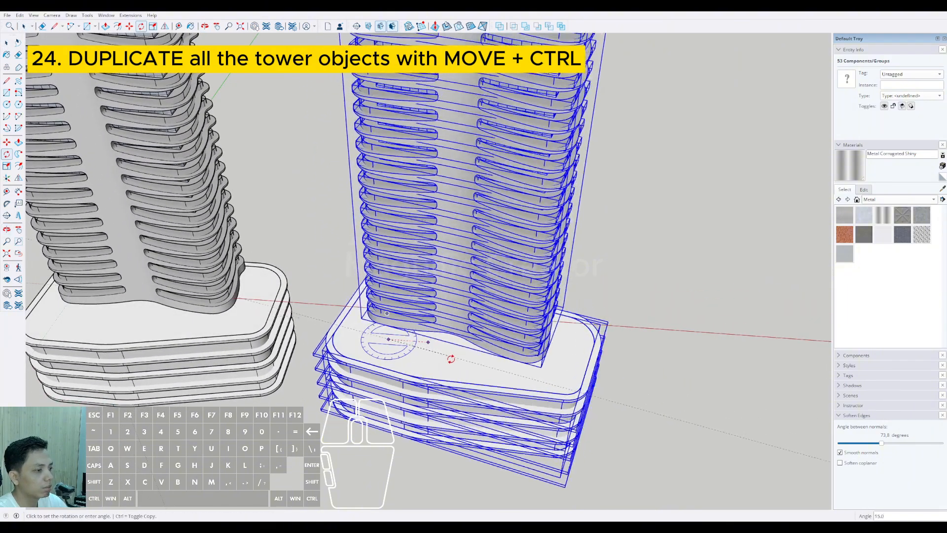
scroll(447, 365, down, 5)
key(space)
scroll(463, 383, up, 5)
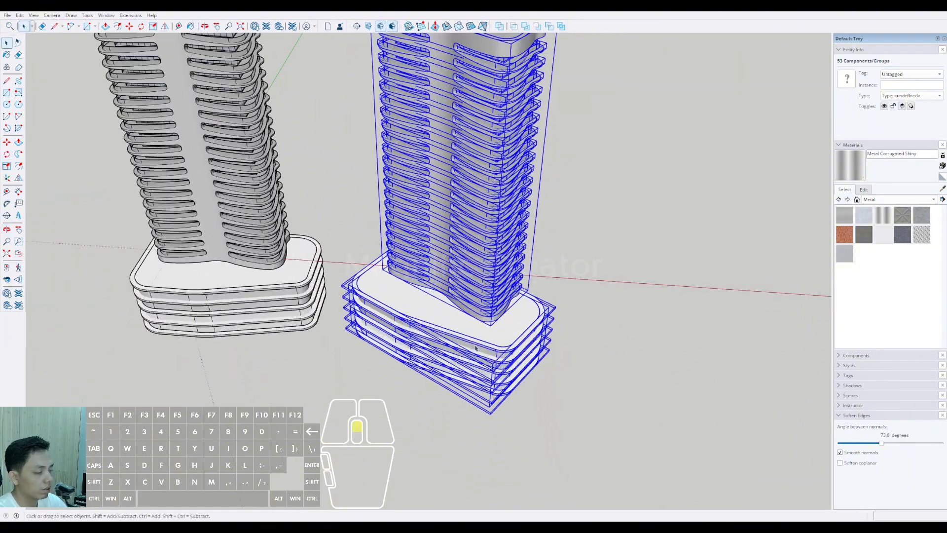
Step: Move the rotated tower copy forward along the ground, away from the red axis, and clear the selection
key(m)
click(413, 331)
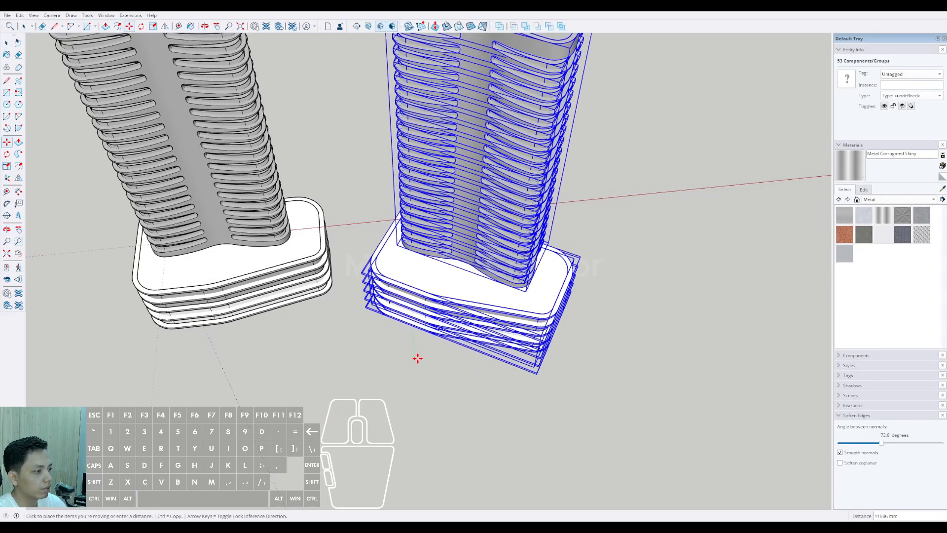
shift+click(422, 373)
key(space)
scroll(446, 351, down, 2)
middle_drag(466, 315, 687, 243)
click(709, 233)
Step: Examine the placement and orientation of the two towers relative to each other from several angles
scroll(567, 382, up, 3)
shift+middle_drag(567, 381, 661, 341)
scroll(618, 332, down, 2)
scroll(642, 358, up, 2)
middle_drag(622, 394, 505, 438)
scroll(469, 399, down, 3)
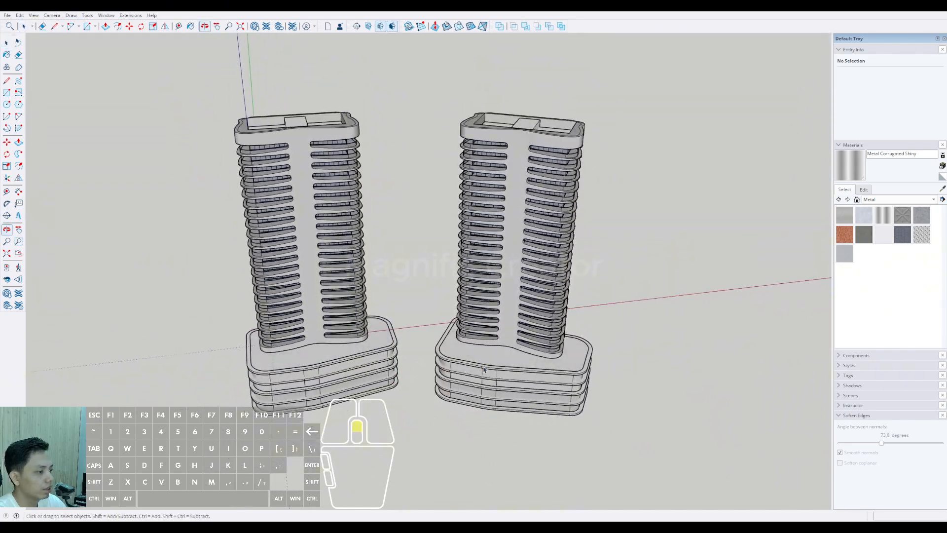
scroll(451, 332, up, 6)
scroll(446, 354, down, 3)
shift+middle_drag(454, 327, 518, 362)
middle_drag(518, 363, 388, 249)
scroll(503, 406, up, 4)
shift+middle_drag(504, 406, 611, 441)
scroll(512, 332, down, 5)
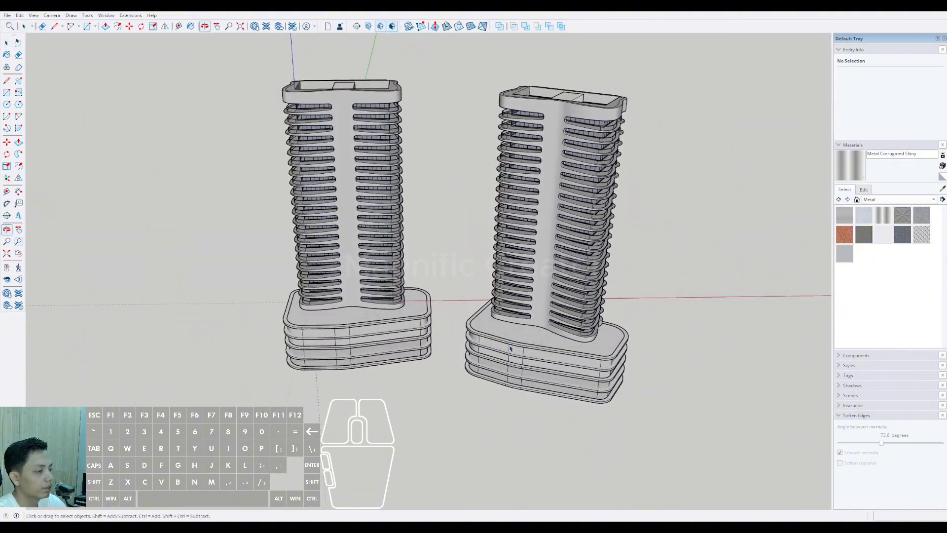
scroll(518, 352, down, 3)
middle_drag(509, 341, 551, 439)
scroll(543, 296, up, 6)
scroll(580, 384, down, 2)
middle_drag(546, 367, 619, 383)
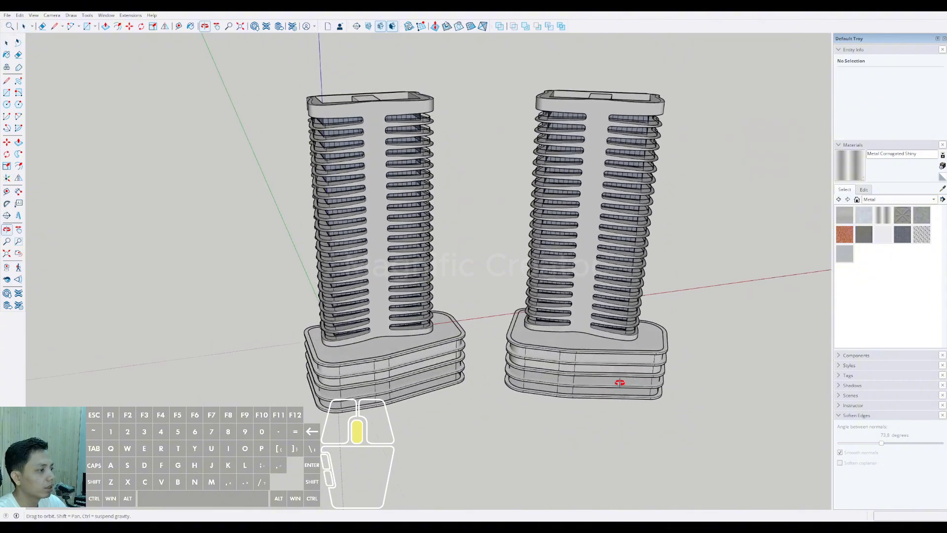
Step: Draw a ground rectangle about 322 m by 290 m around both towers
scroll(494, 261, down, 3)
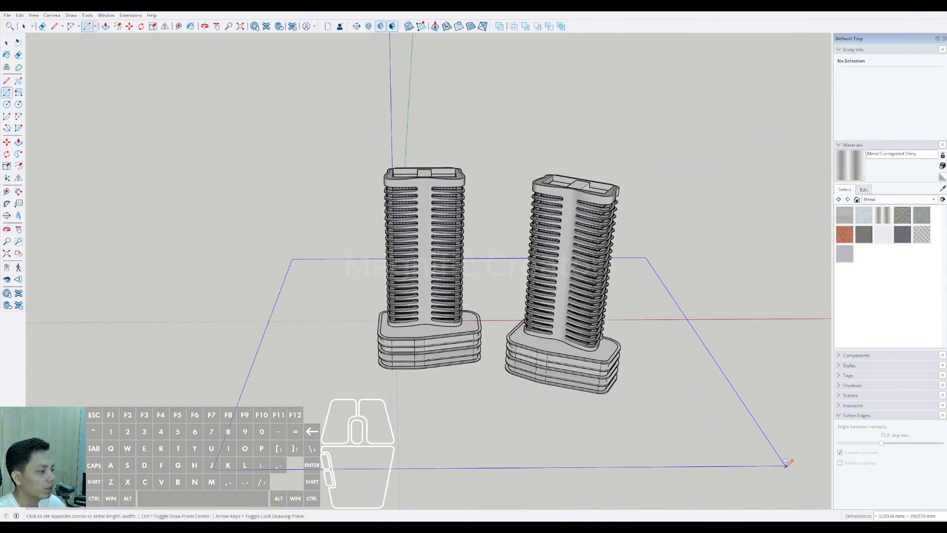
click(784, 463)
key(space)
Step: Move the ground rectangle about 41 m straight down to below the podiums
middle_drag(640, 414, 574, 306)
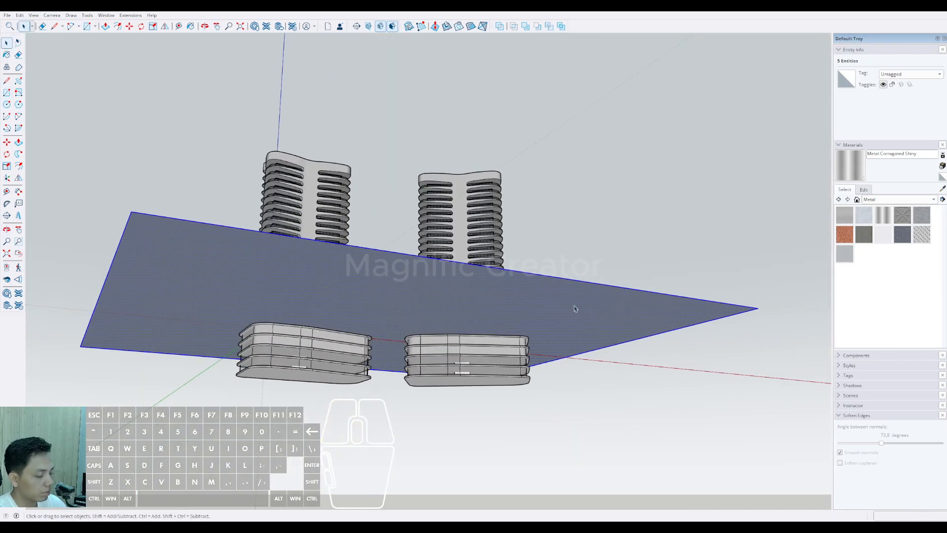
click(576, 280)
middle_drag(634, 277, 575, 291)
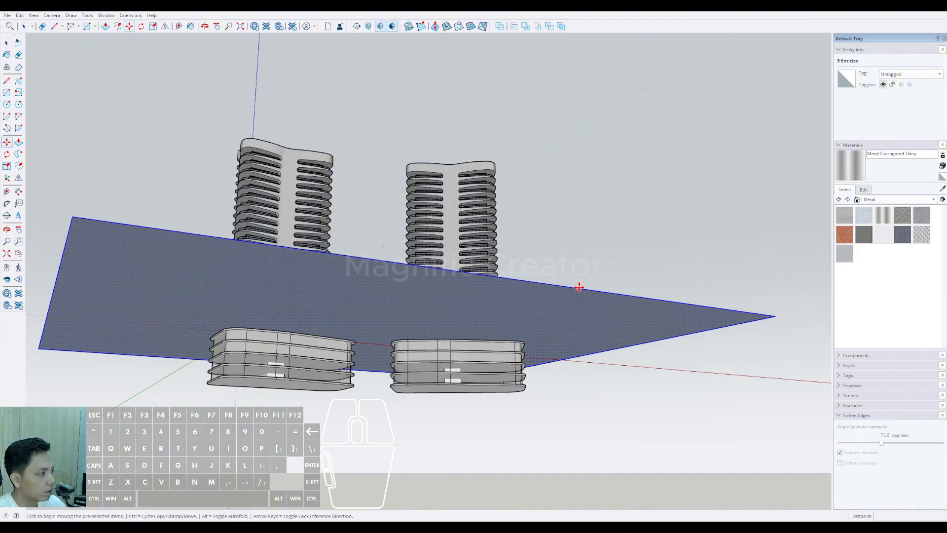
shift+scroll(537, 393, up, 3)
shift+middle_drag(529, 415, 533, 475)
shift+click(513, 423)
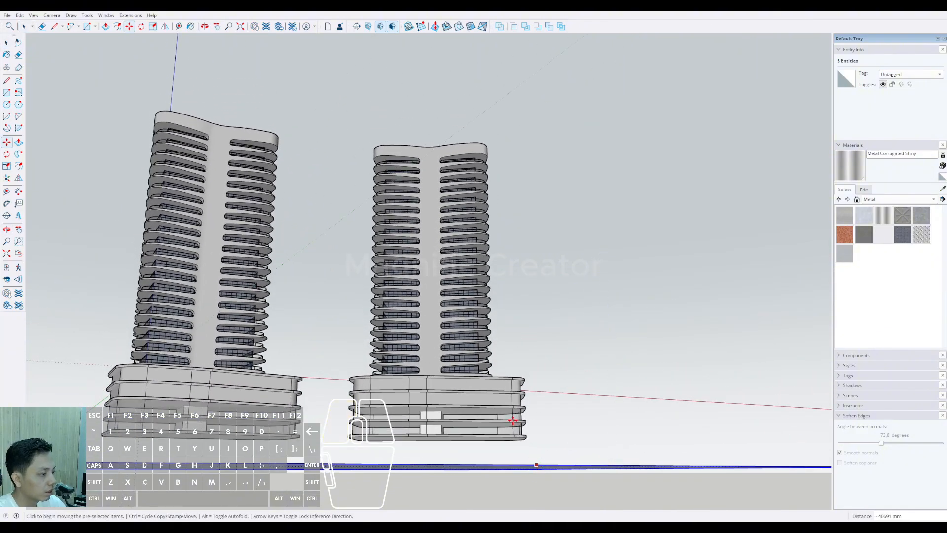
middle_drag(512, 420, 516, 450)
Step: Raise the ground rectangle vertically to meet the underside of the lowest podium slabs
scroll(516, 450, up, 3)
scroll(516, 449, up, 5)
click(541, 383)
key(shift)
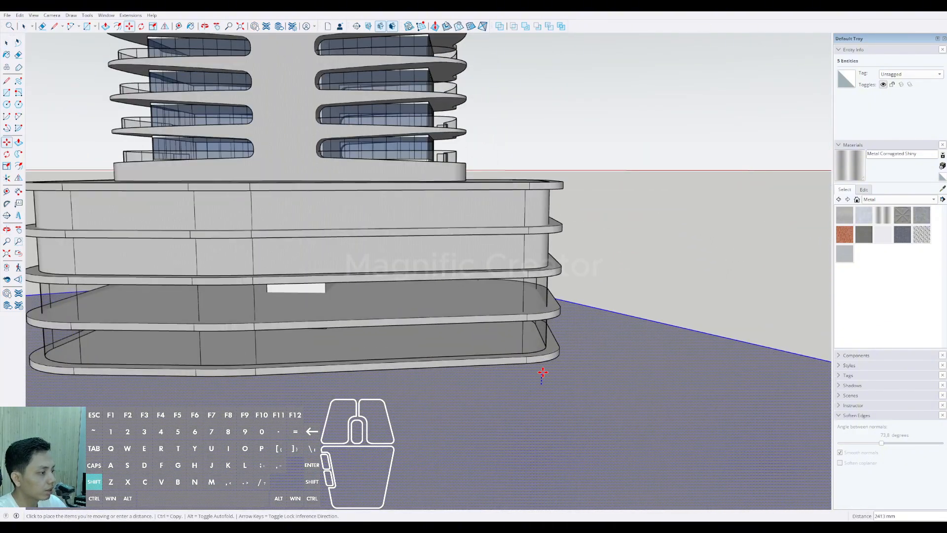
scroll(556, 359, down, 8)
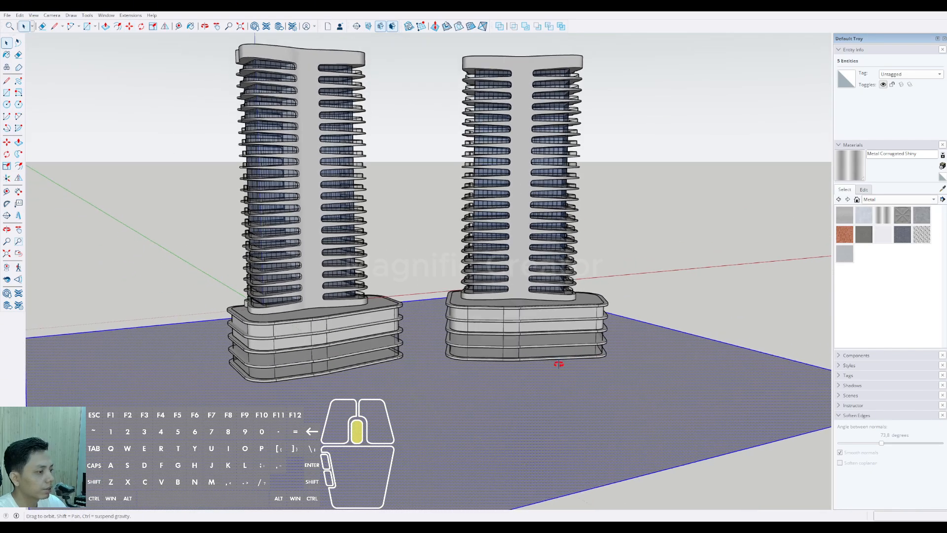
middle_drag(558, 364, 494, 321)
key(space)
Step: Open the copied tower's lowest podium slab for editing, hide the rest of the model, and expose its underside
scroll(485, 411, up, 10)
click(475, 388)
triple_click(474, 388)
key(i)
shift+middle_drag(510, 362, 373, 286)
click(503, 381)
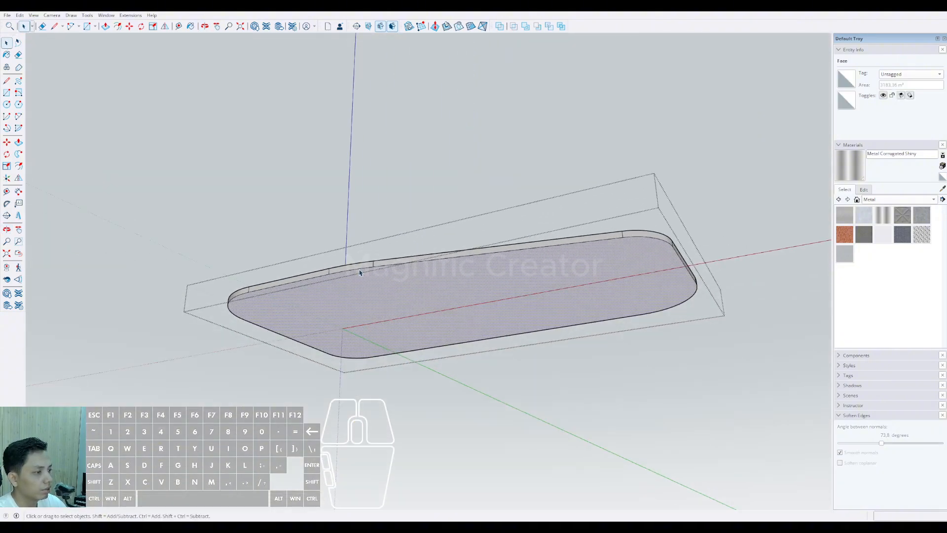
Step: Select all edges around the underside of the isolated slab and copy the complete outline
shift+click(398, 267)
shift+click(639, 239)
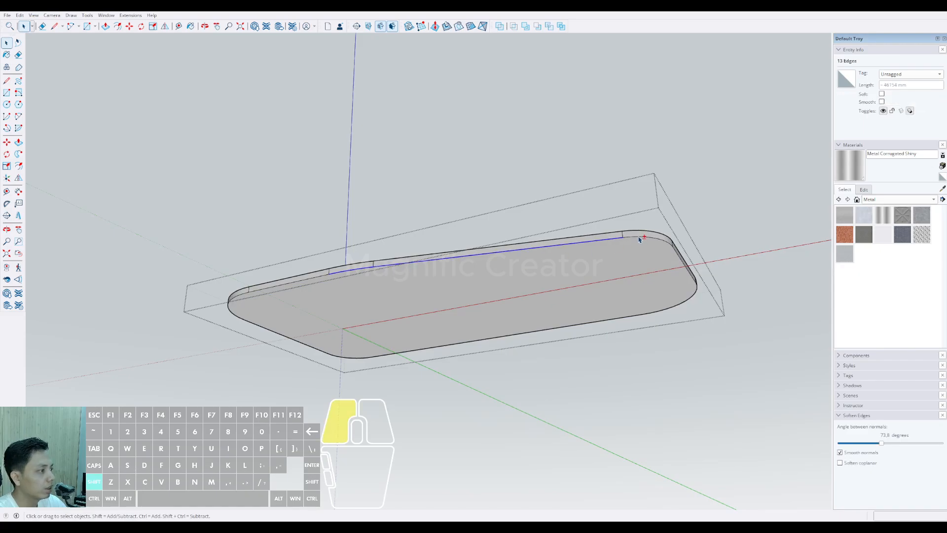
middle_drag(681, 282, 588, 213)
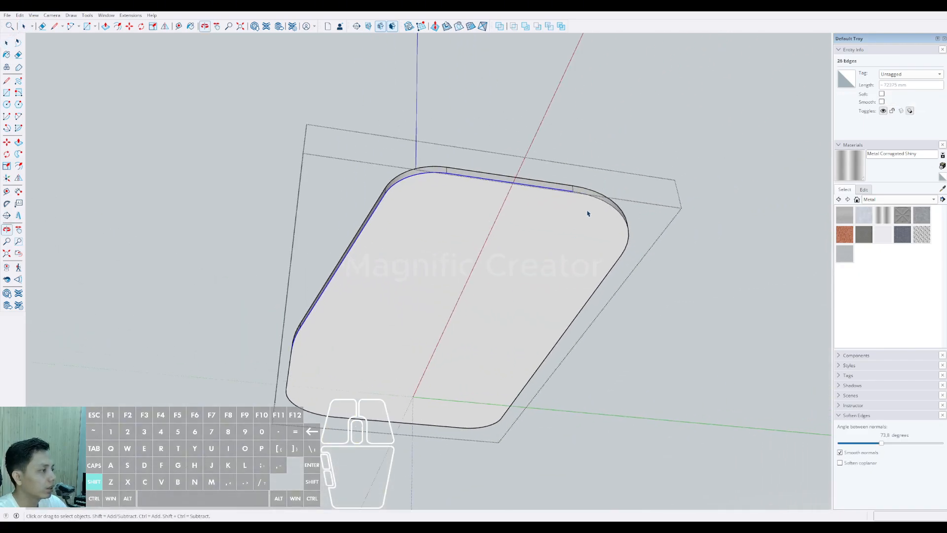
middle_drag(333, 321, 498, 317)
scroll(542, 296, up, 3)
shift+click(558, 286)
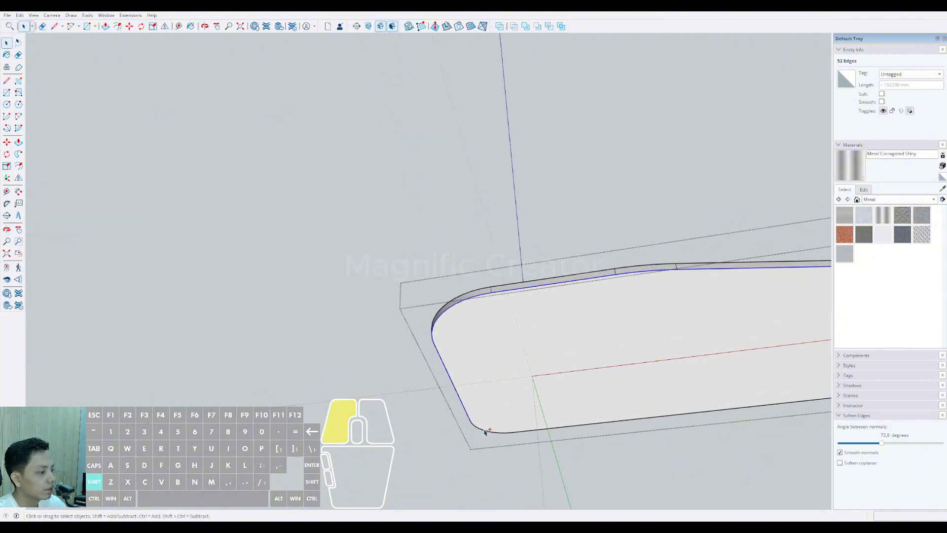
shift+click(527, 434)
middle_drag(528, 433, 596, 395)
Step: Leave the slab group and paste the copied outline in place on the ground surface
click(505, 318)
middle_drag(505, 318, 477, 331)
scroll(493, 274, down, 8)
scroll(477, 296, up, 3)
double_click(650, 288)
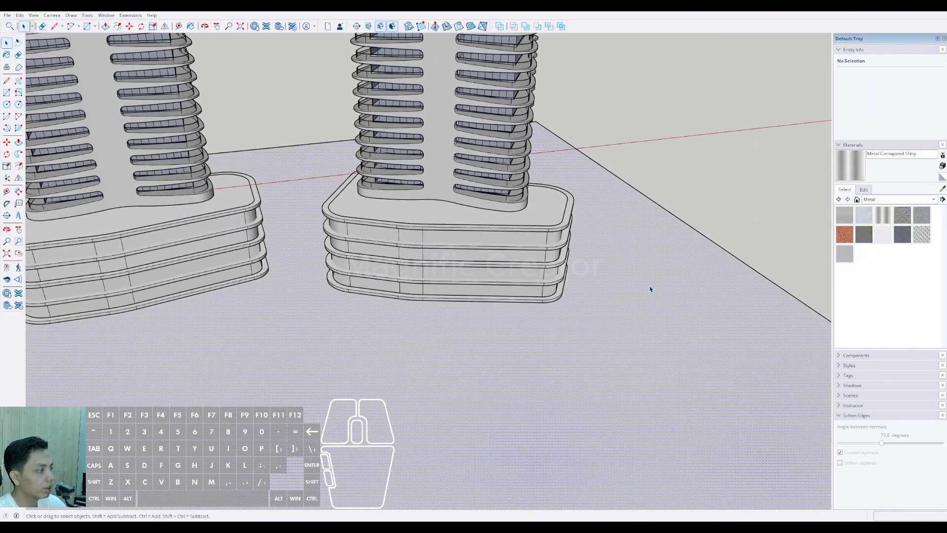
shift+middle_drag(594, 317, 594, 373)
click(23, 24)
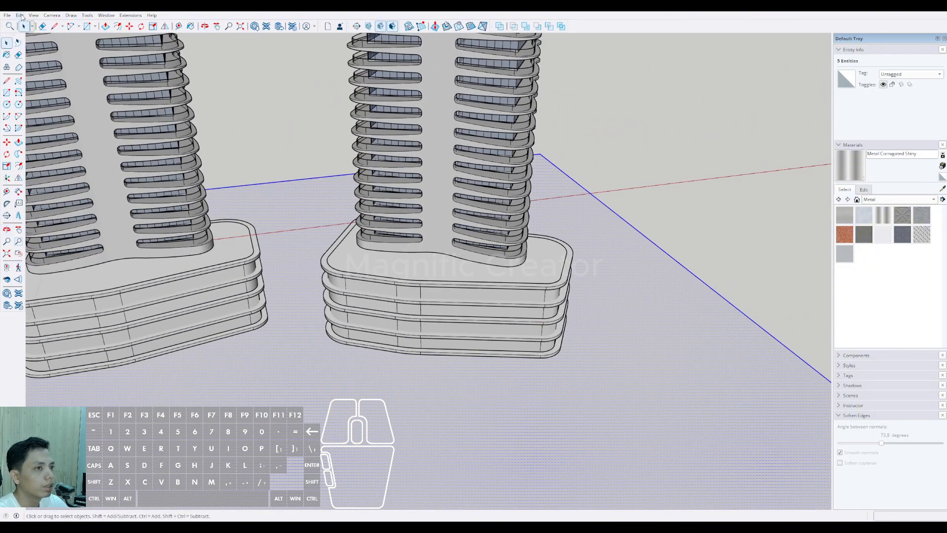
click(39, 78)
scroll(567, 329, down, 4)
Step: Offset the pasted podium outline outward on the ground, once by about 3.1 m and once by about 14.5 m
middle_drag(567, 330, 490, 373)
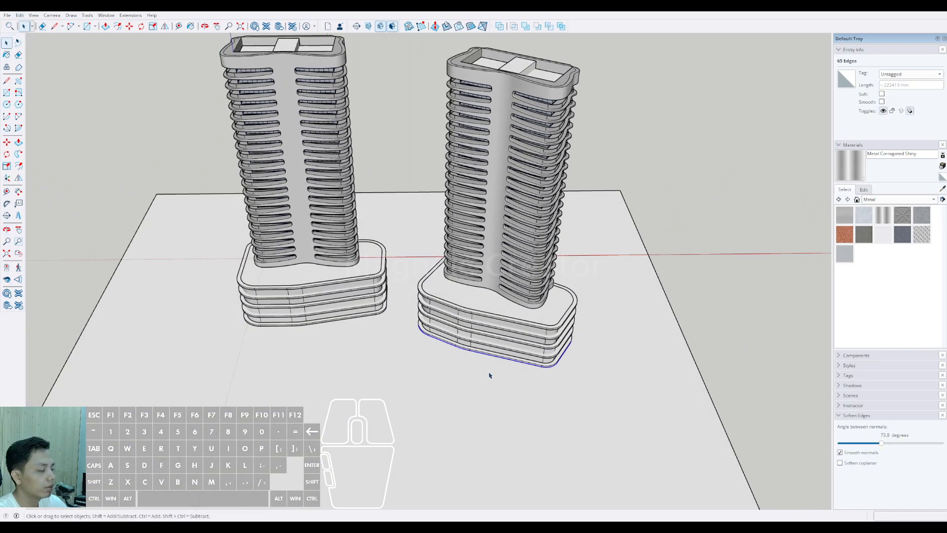
scroll(498, 375, up, 3)
click(510, 362)
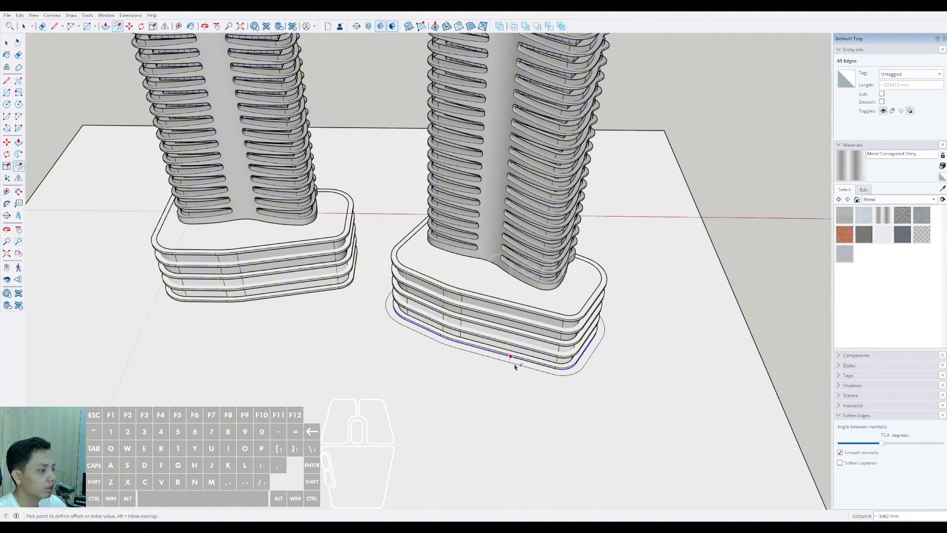
scroll(563, 377, up, 2)
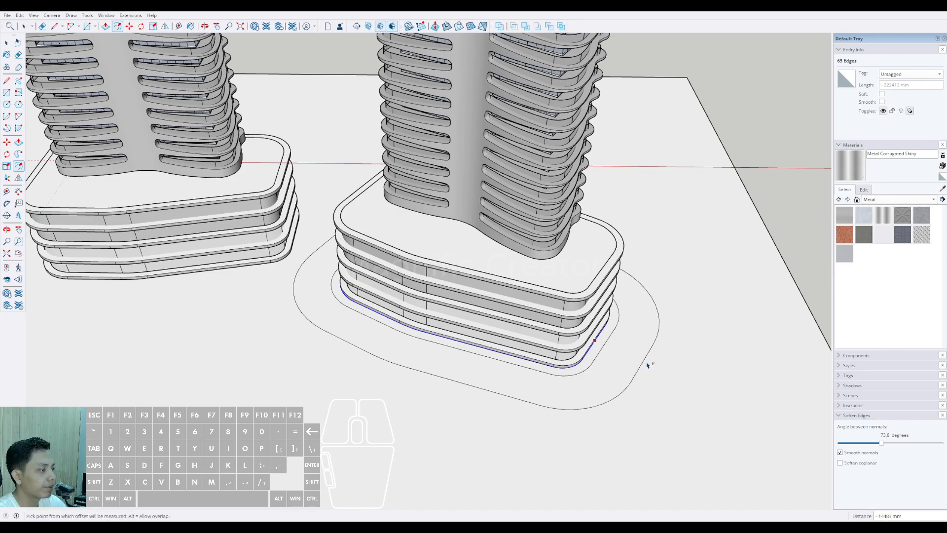
scroll(611, 370, down, 2)
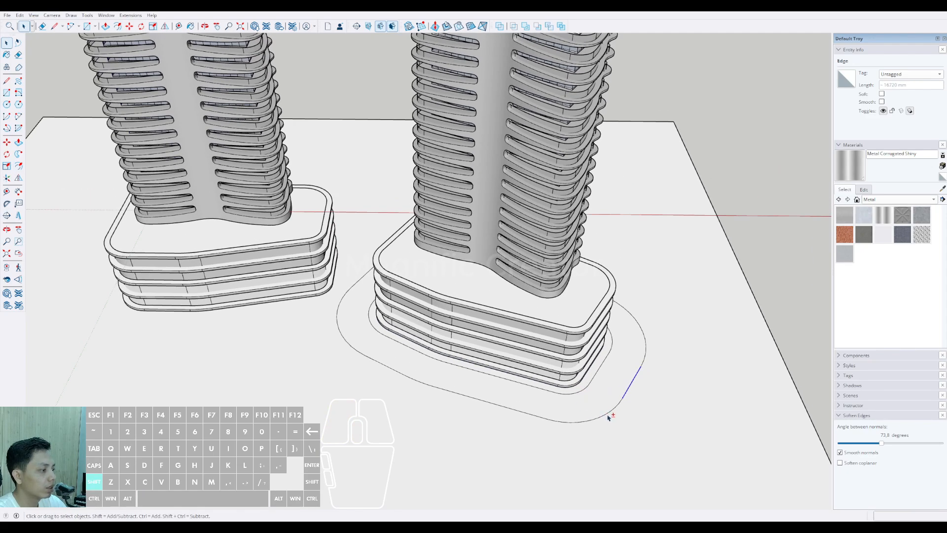
Step: Select every edge of the outer offset outline all the way around the copied tower's podium
shift+click(540, 419)
shift+middle_drag(395, 374, 438, 347)
shift+click(507, 411)
scroll(438, 347, up, 5)
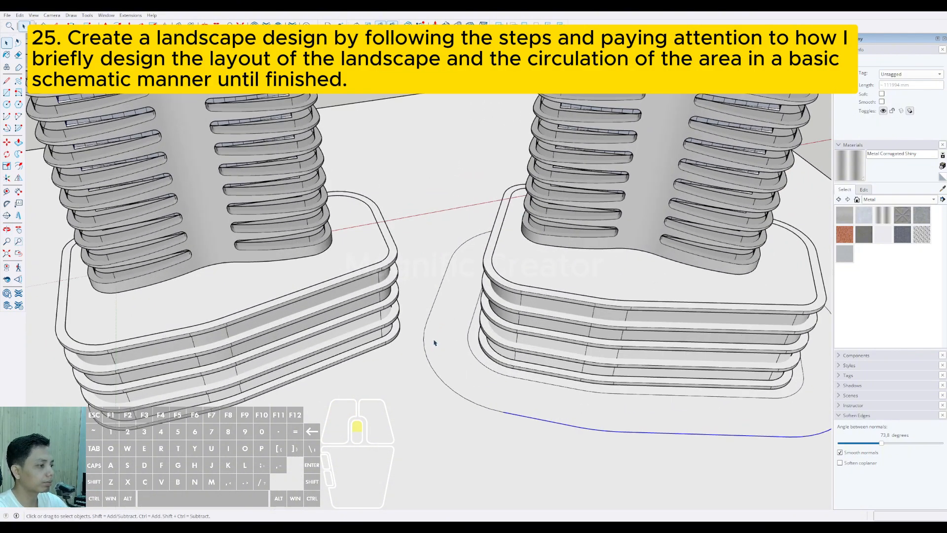
scroll(457, 395, down, 5)
middle_drag(456, 392, 129, 353)
scroll(454, 391, up, 2)
middle_drag(533, 328, 294, 328)
scroll(471, 342, up, 2)
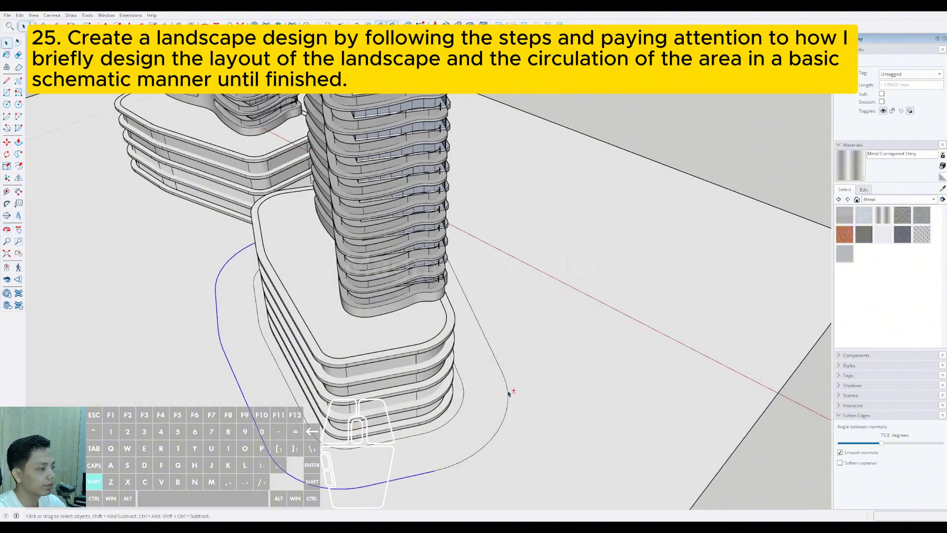
middle_drag(487, 441, 361, 332)
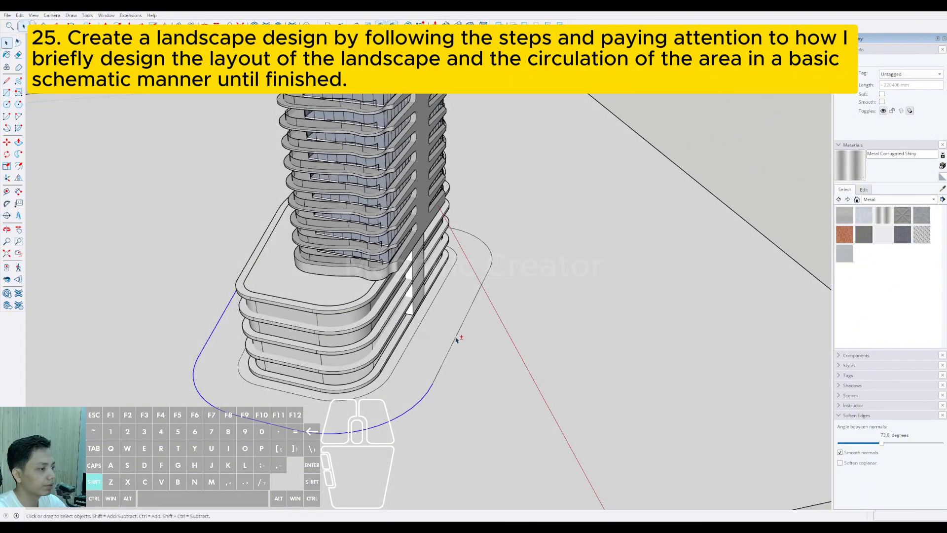
middle_drag(492, 257, 364, 386)
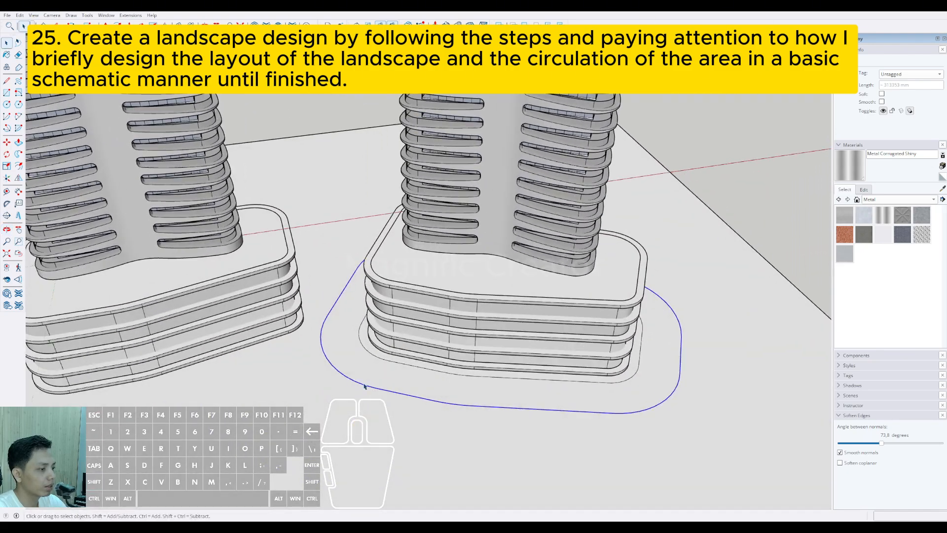
Step: Offset the selected outer outline outward by about 3 m to form a path band around the podium
click(363, 384)
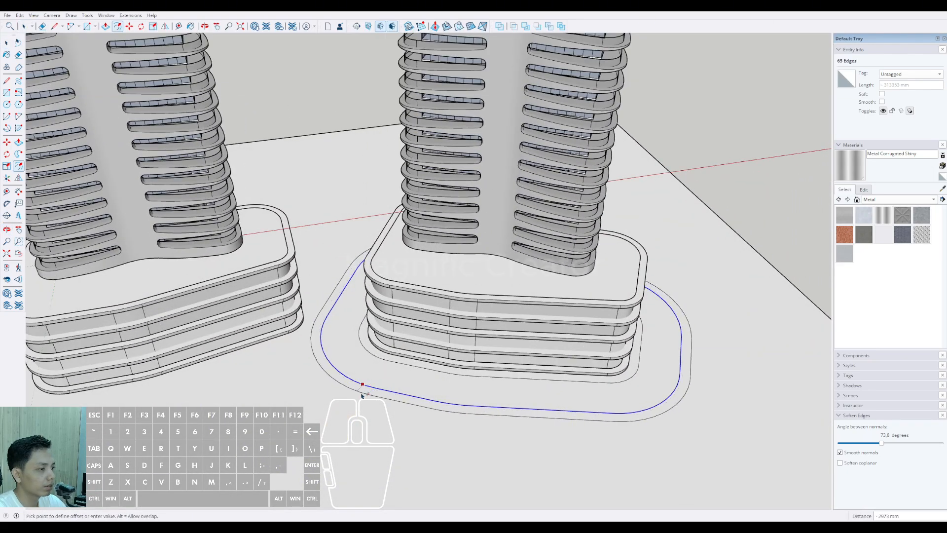
click(362, 394)
key(space)
scroll(367, 391, up, 2)
click(368, 391)
scroll(367, 392, down, 3)
shift+middle_drag(410, 390, 533, 391)
scroll(433, 390, down, 1)
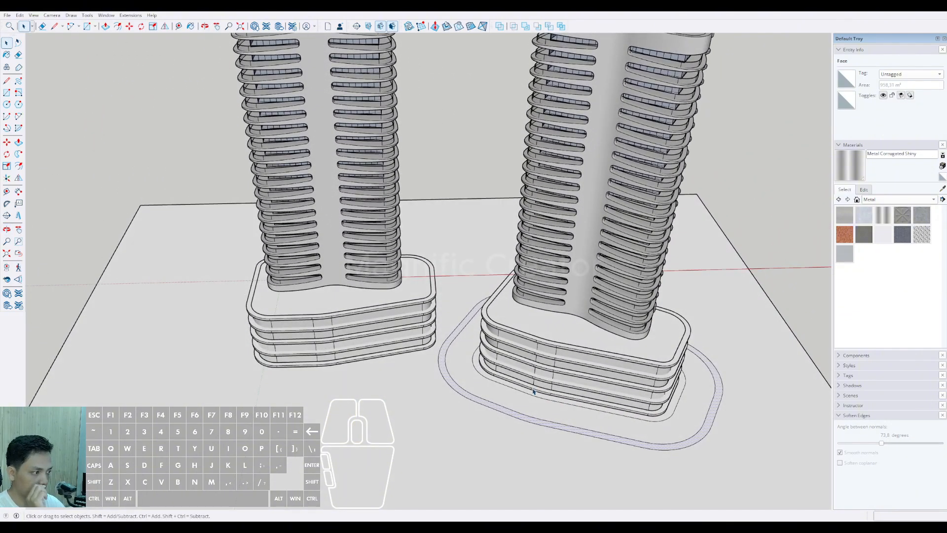
Step: Open the original tower's lowest podium slab for editing with the rest of the model hidden and its underside exposed
shift+middle_drag(375, 379, 370, 284)
scroll(409, 364, down, 3)
scroll(375, 389, up, 5)
triple_click(344, 381)
scroll(349, 344, up, 3)
Step: Select all arcs and edges around the underside of the original tower's lowest podium slab
click(346, 346)
scroll(296, 300, up, 1)
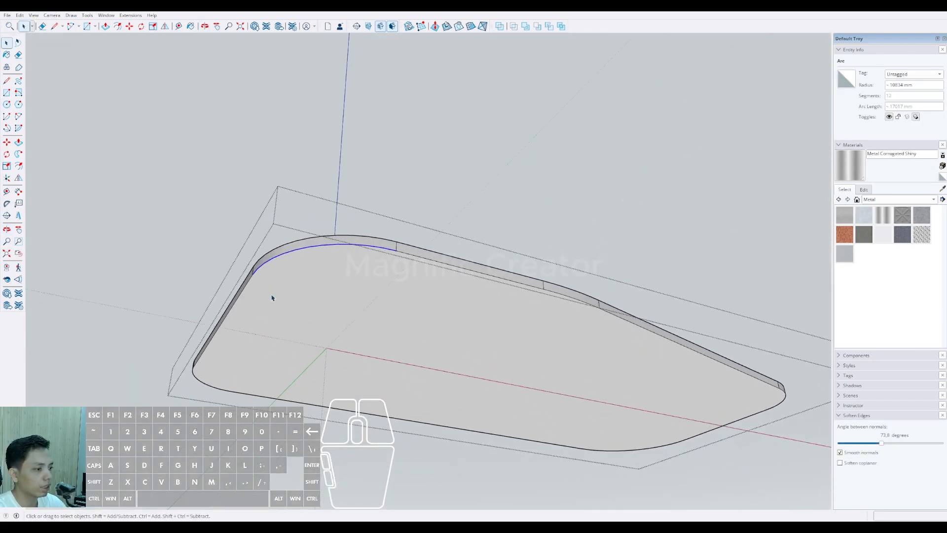
scroll(201, 371, up, 2)
shift+click(194, 378)
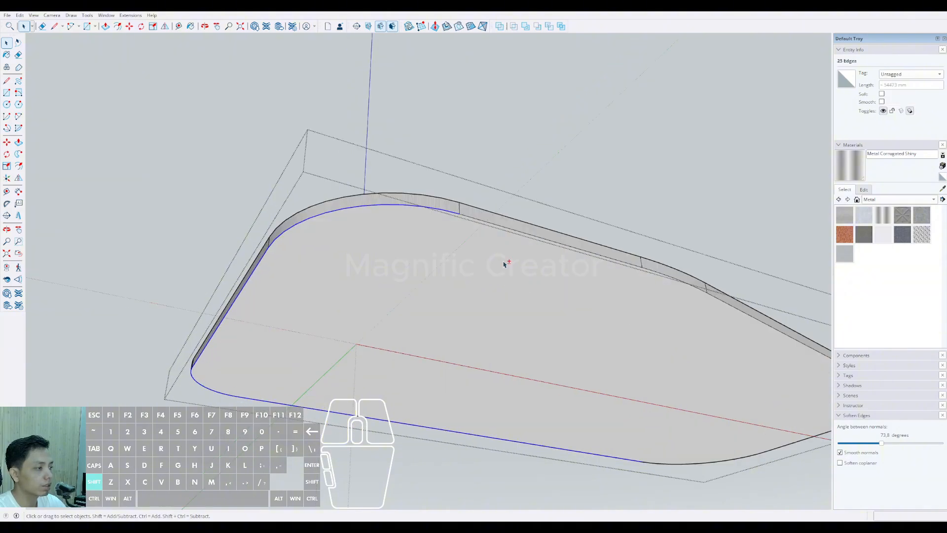
shift+middle_drag(689, 288, 378, 173)
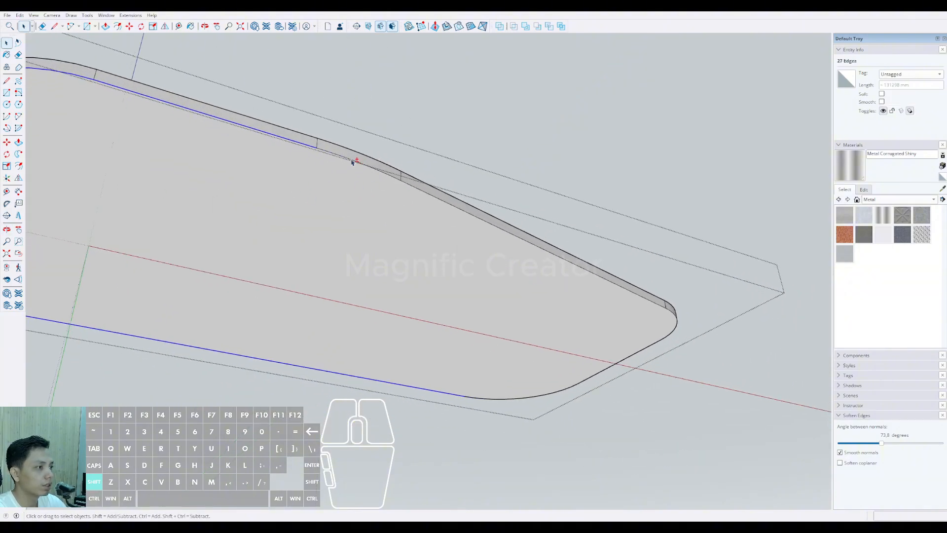
middle_drag(545, 288, 488, 231)
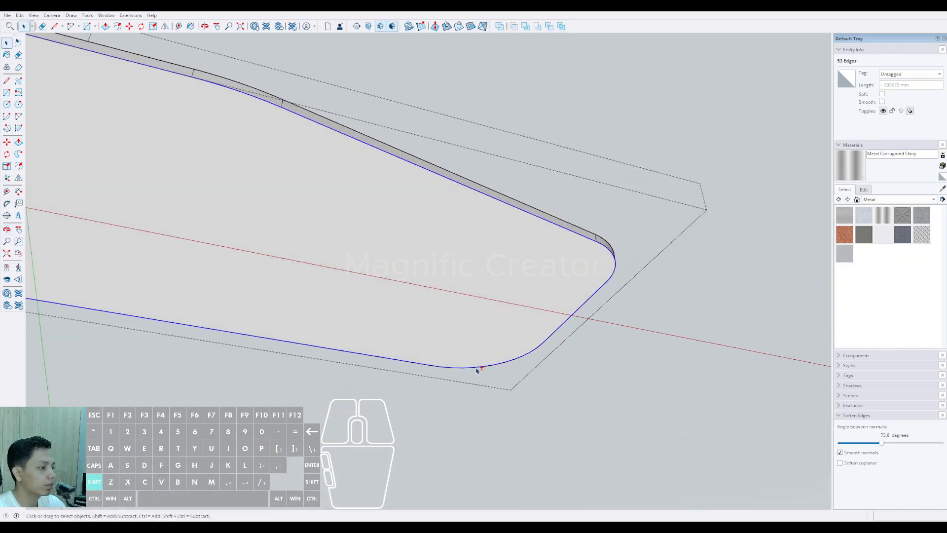
scroll(476, 368, down, 2)
shift+middle_drag(442, 309, 592, 391)
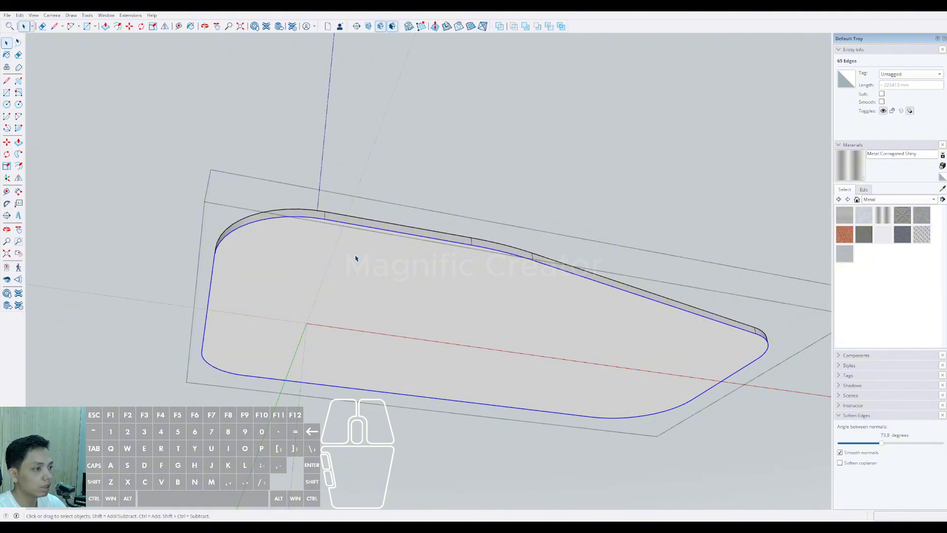
Step: Copy the selected slab outline, leave the slab group, and paste the outline in place on the ground
middle_drag(355, 258, 366, 327)
key(space)
click(366, 328)
scroll(366, 328, down, 1)
click(277, 384)
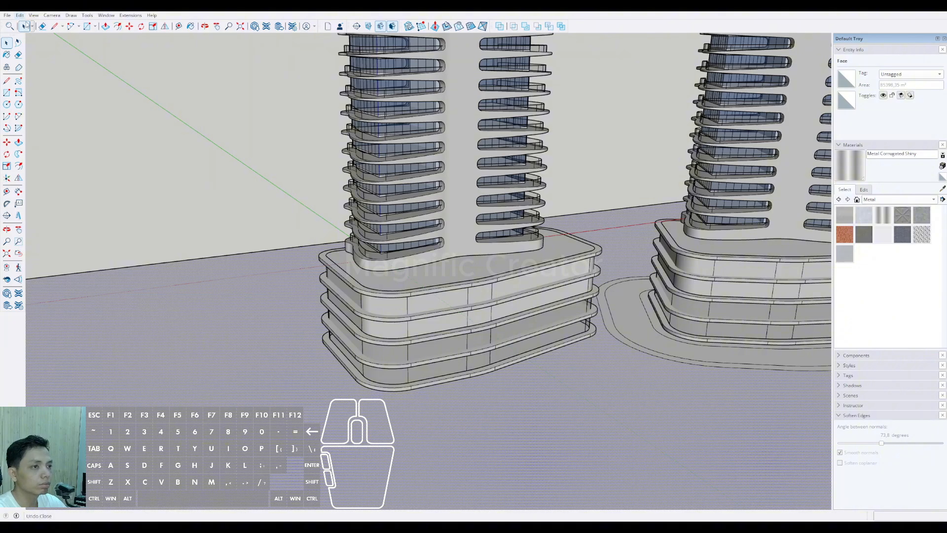
scroll(474, 338, down, 3)
Step: Offset the pasted outline outward twice to form a matching path band around the original tower's podium
shift+middle_drag(493, 339, 538, 362)
key(f)
scroll(518, 356, up, 4)
click(542, 339)
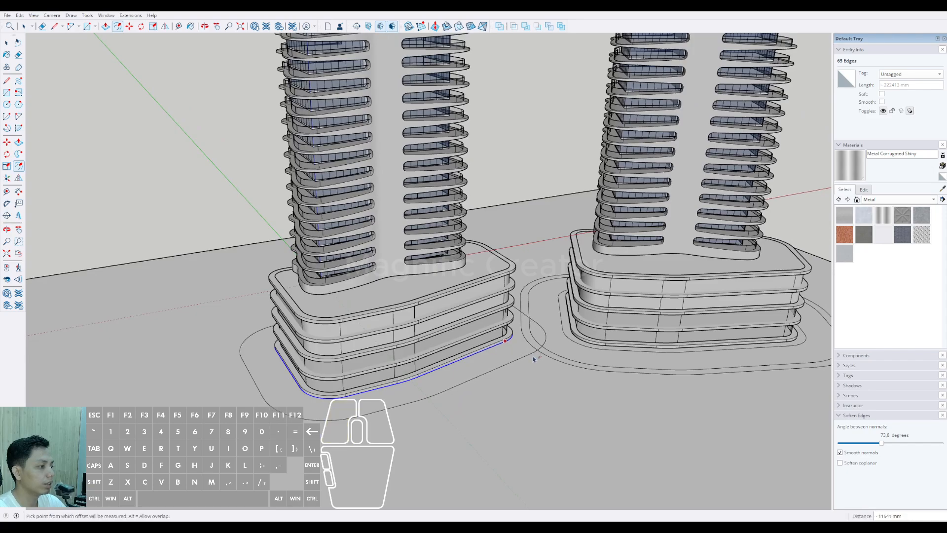
key(ctrl+z)
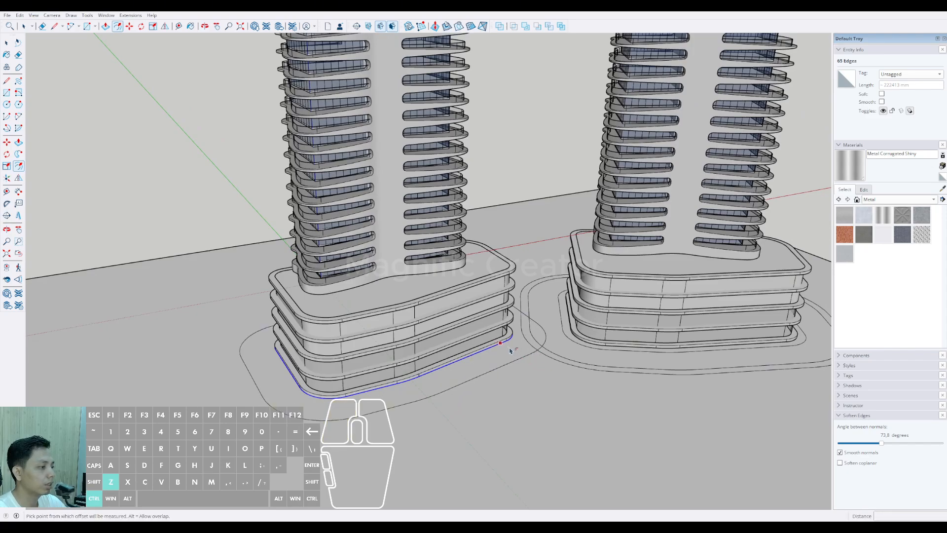
click(539, 359)
key(space)
Step: Erase the overlapping curve stretches of the two path bands in the gap between the podiums
scroll(539, 361, down, 2)
scroll(537, 366, up, 3)
middle_drag(539, 361, 433, 354)
scroll(433, 353, down, 3)
scroll(433, 354, down, 3)
scroll(448, 386, up, 10)
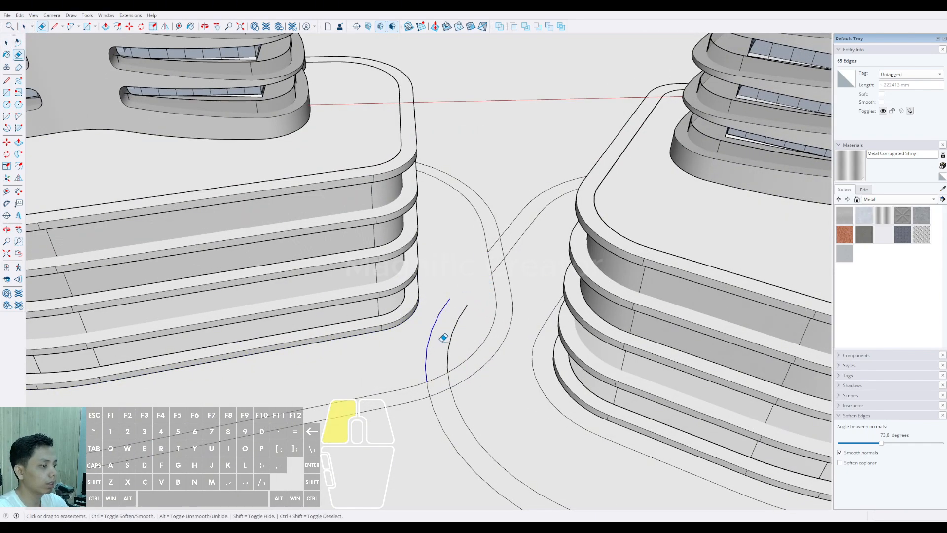
drag(498, 293, 521, 272)
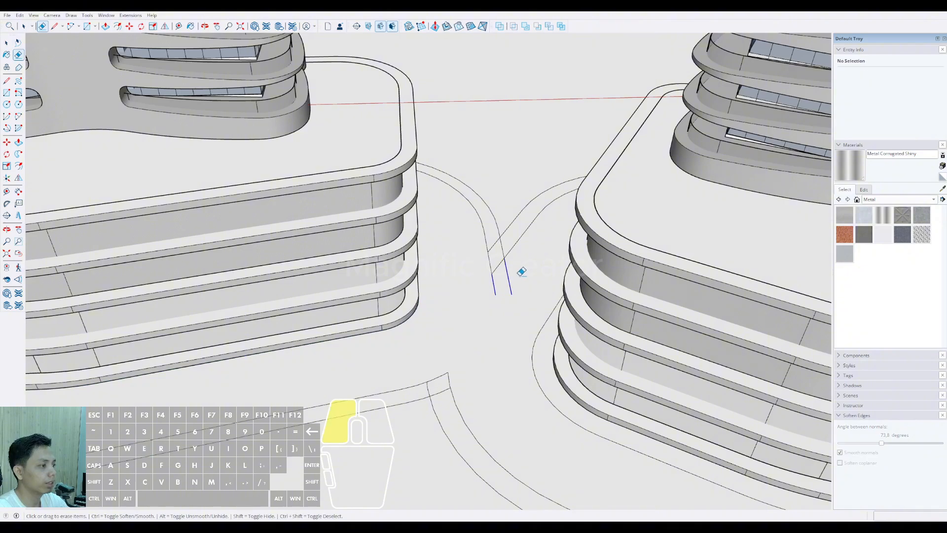
Step: Erase the leftover crossing segments at the front and rear junctions of the two path bands
scroll(465, 348, down, 10)
scroll(472, 361, up, 10)
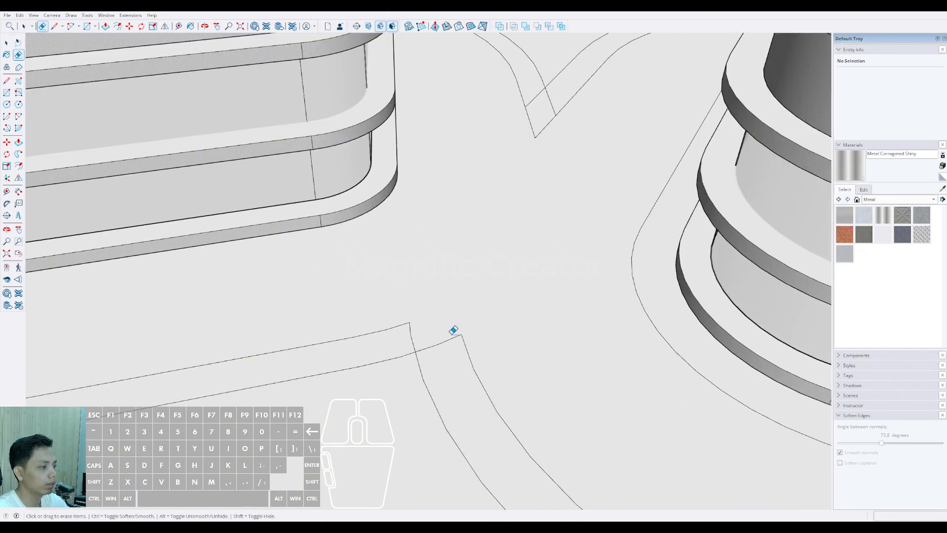
scroll(413, 338, down, 5)
scroll(514, 200, up, 5)
drag(516, 196, 518, 191)
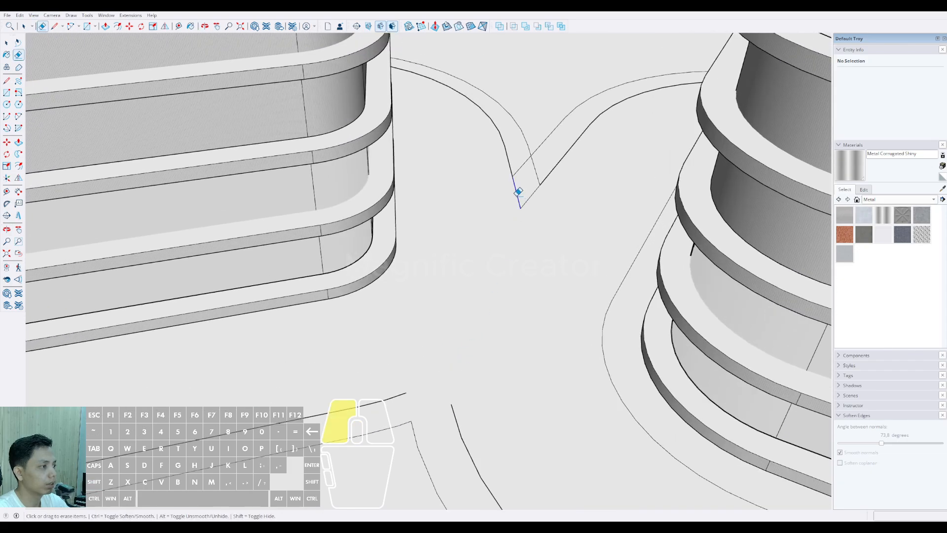
drag(541, 161, 540, 163)
Step: Round the inner outline's rear junction between the podiums with arcs and erase the sharp corner remnants
scroll(518, 169, up, 2)
key(a)
click(506, 176)
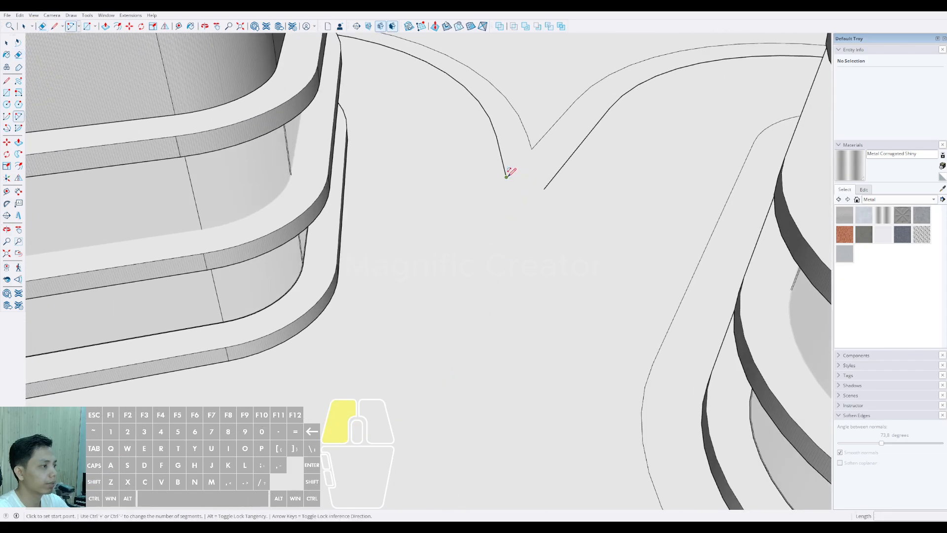
scroll(533, 191, up, 3)
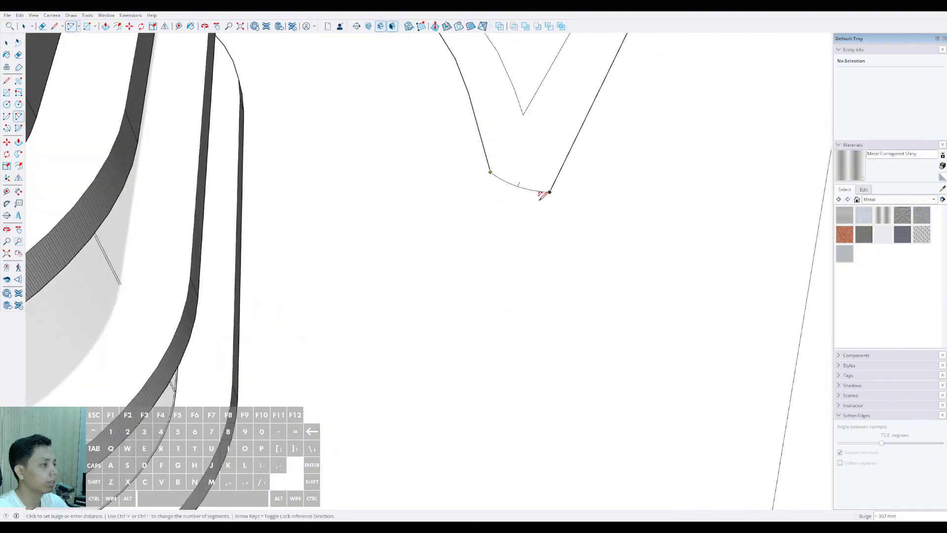
click(540, 198)
key(space)
click(549, 192)
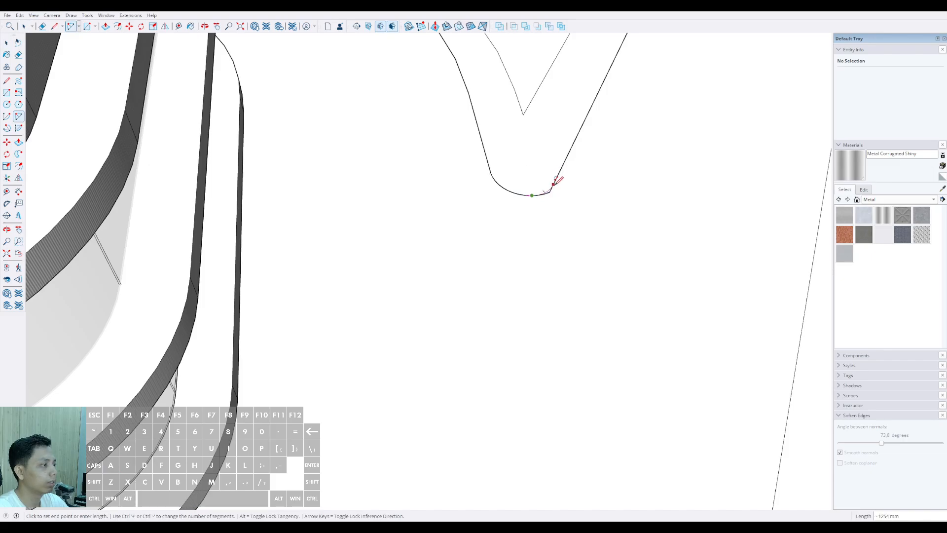
click(553, 193)
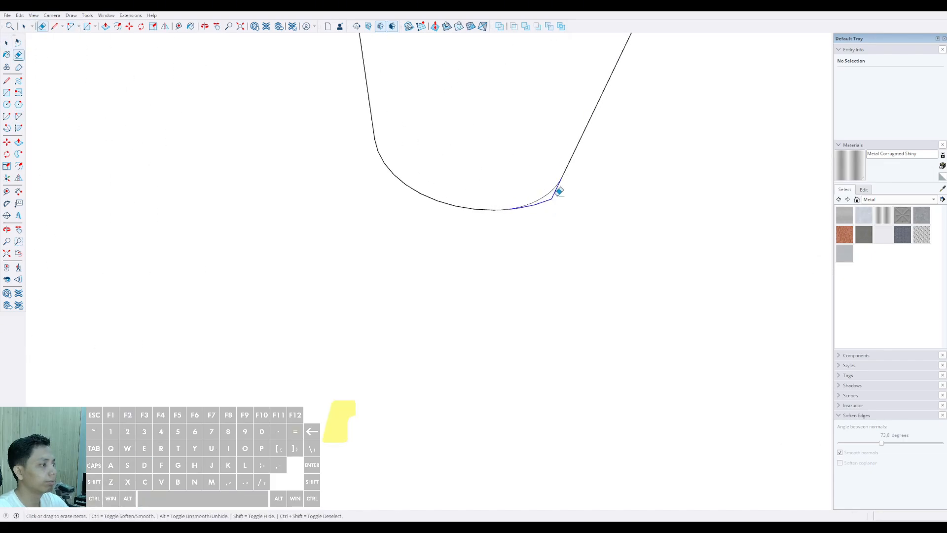
key(e)
scroll(548, 237, down, 5)
Step: Round the outer outline's V-shaped rear junction with a tangent arc and erase the leftover corner
key(a)
scroll(525, 188, up, 1)
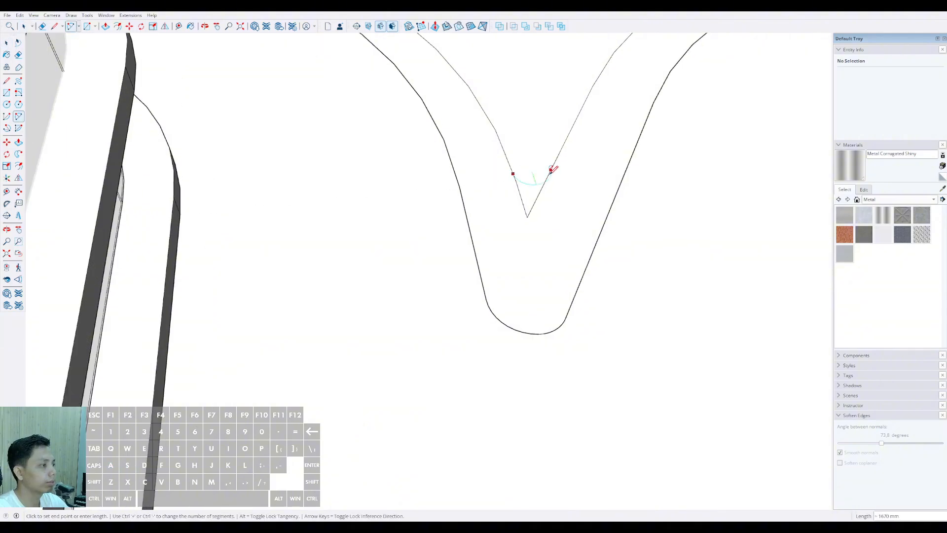
double_click(547, 176)
key(e)
drag(538, 193, 517, 196)
scroll(519, 158, down, 3)
scroll(517, 177, up, 6)
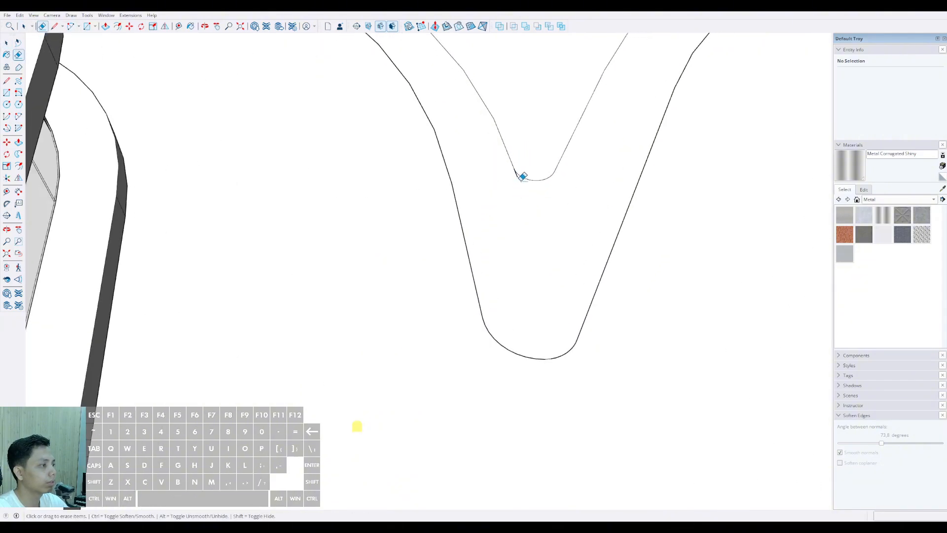
Step: Round both outlines at the front junction with tangent arcs and erase the remaining sharp corner
scroll(516, 170, down, 5)
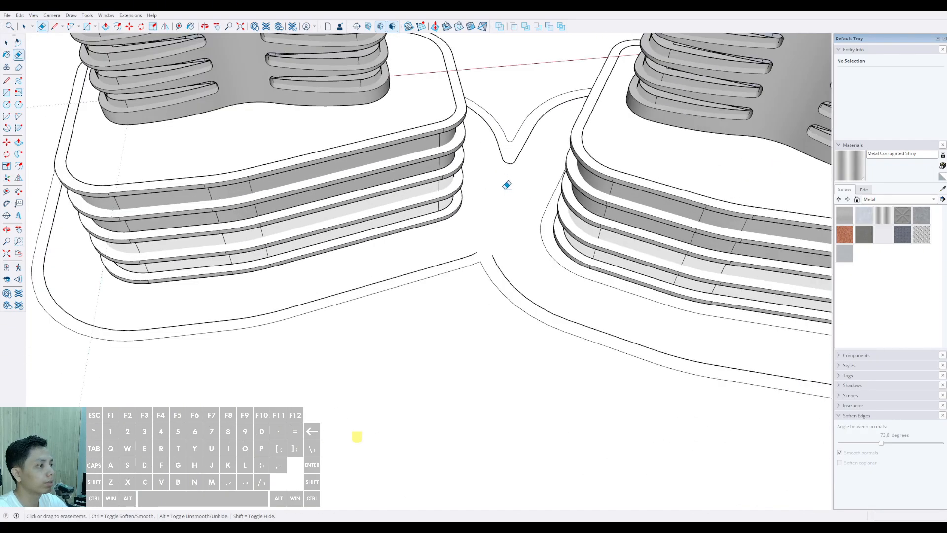
scroll(508, 184, up, 4)
scroll(485, 246, up, 2)
key(a)
click(451, 219)
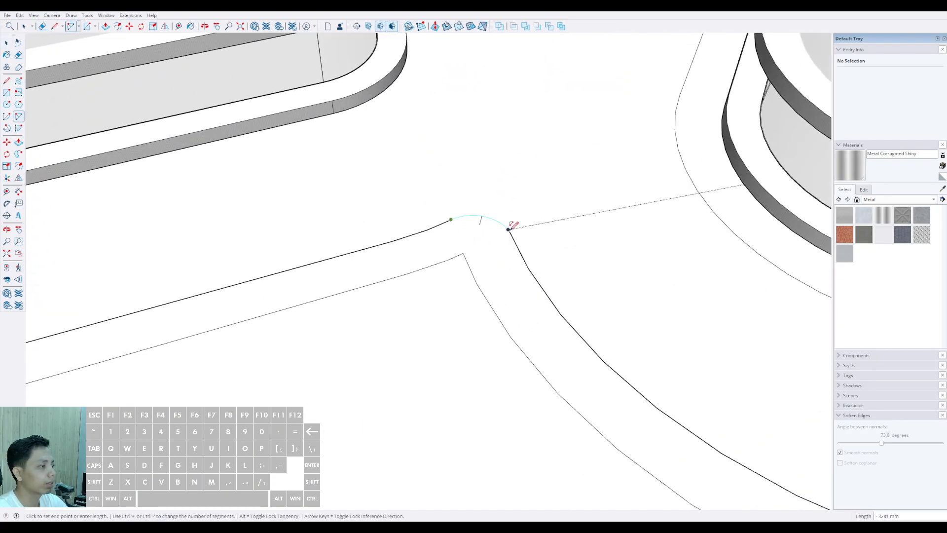
double_click(509, 228)
key(a)
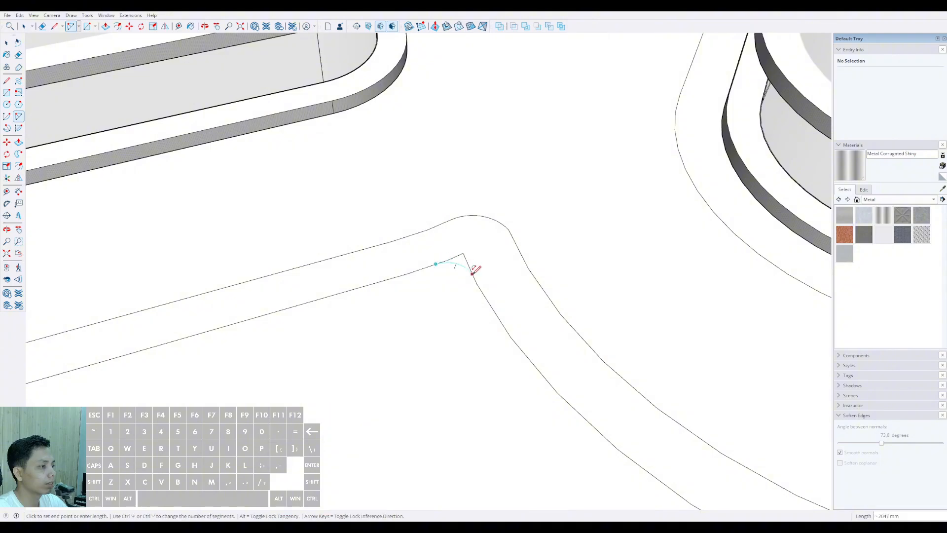
double_click(475, 278)
key(e)
drag(476, 267, 446, 246)
Step: Examine the merged path band around both podiums and its rounded junctions
key(space)
scroll(465, 285, down, 8)
scroll(493, 321, down, 2)
mouse_move(493, 321)
middle_down()
mouse_move(434, 281)
mouse_move(448, 341)
mouse_move(493, 331)
middle_up()
scroll(439, 306, up, 2)
scroll(391, 351, up, 2)
middle_drag(391, 351, 376, 344)
scroll(434, 348, down, 3)
click(520, 361)
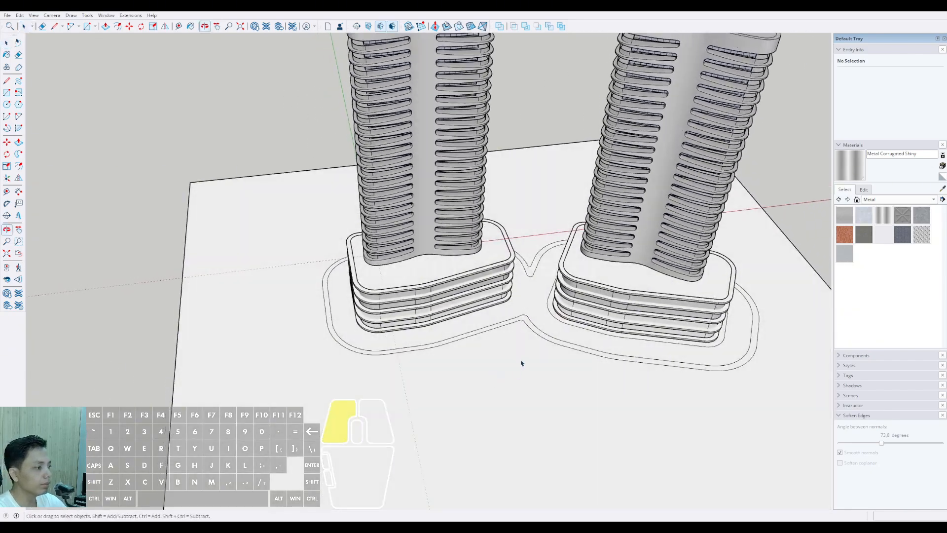
mouse_move(520, 361)
middle_down()
mouse_move(451, 353)
mouse_move(420, 364)
mouse_move(488, 330)
mouse_move(444, 335)
middle_up()
Step: Draw a straight line across the path band at the original tower podium's rounded front corner
scroll(421, 363, up, 4)
shift+middle_drag(444, 335, 416, 362)
scroll(300, 373, up, 1)
shift+middle_drag(288, 380, 306, 370)
scroll(310, 370, up, 2)
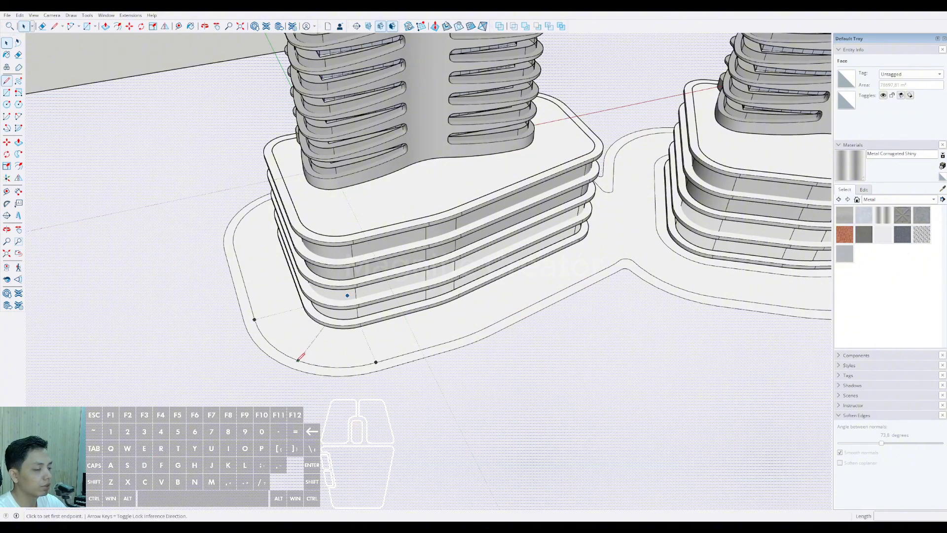
scroll(300, 357, up, 1)
scroll(296, 348, up, 2)
click(296, 336)
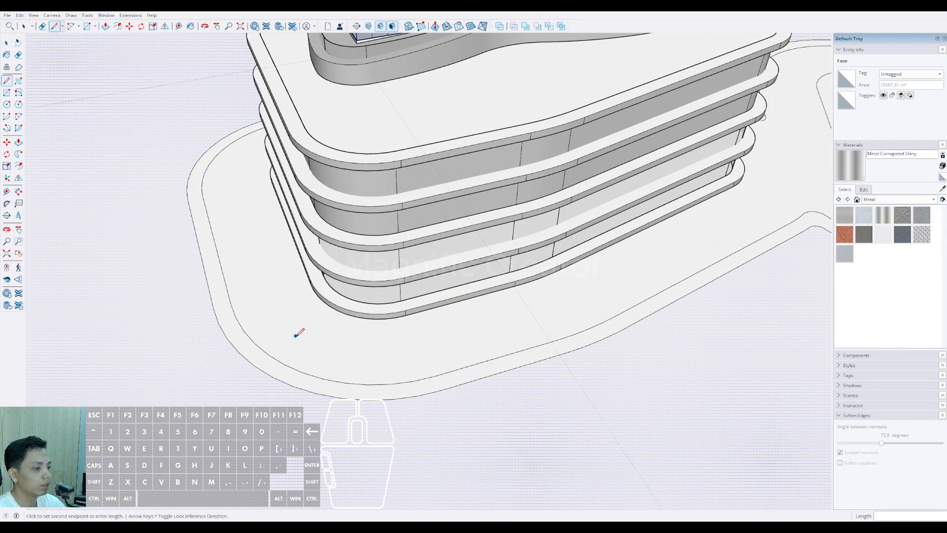
click(265, 406)
key(d)
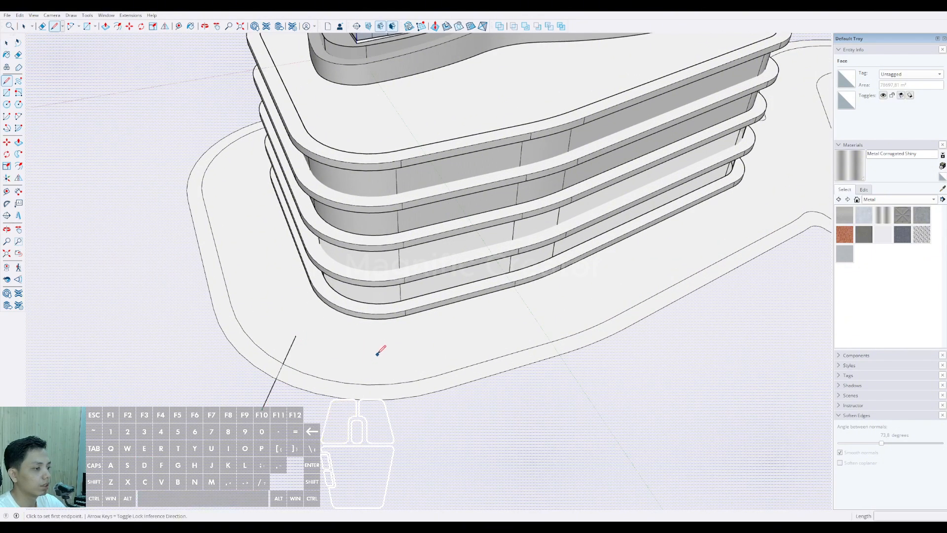
Step: Draw a second straight line across the path band at the original tower podium's rounded front corner
click(375, 417)
scroll(375, 395, down, 4)
key(space)
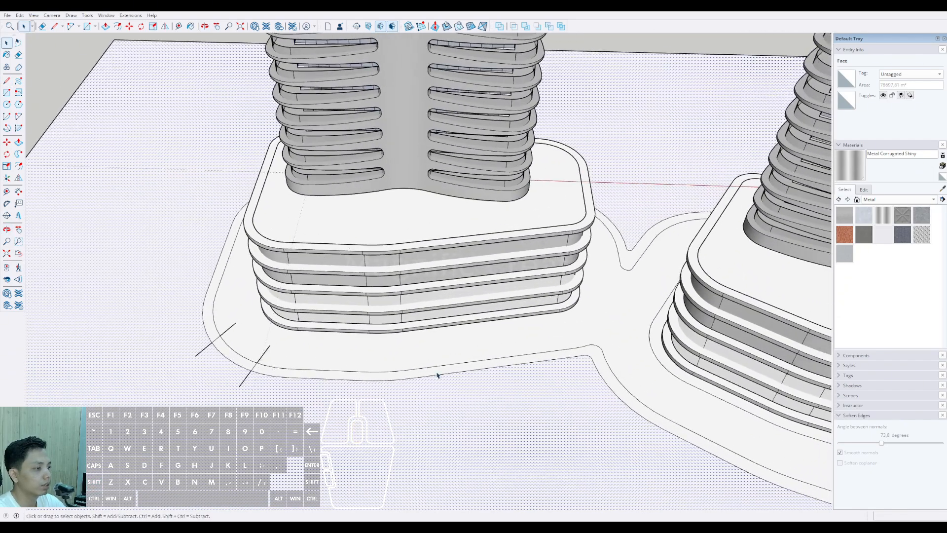
Step: Draw a pair of straight lines across the path band along the original podium's front, near the junction with the second podium's band
click(464, 400)
key(space)
key(d)
click(518, 345)
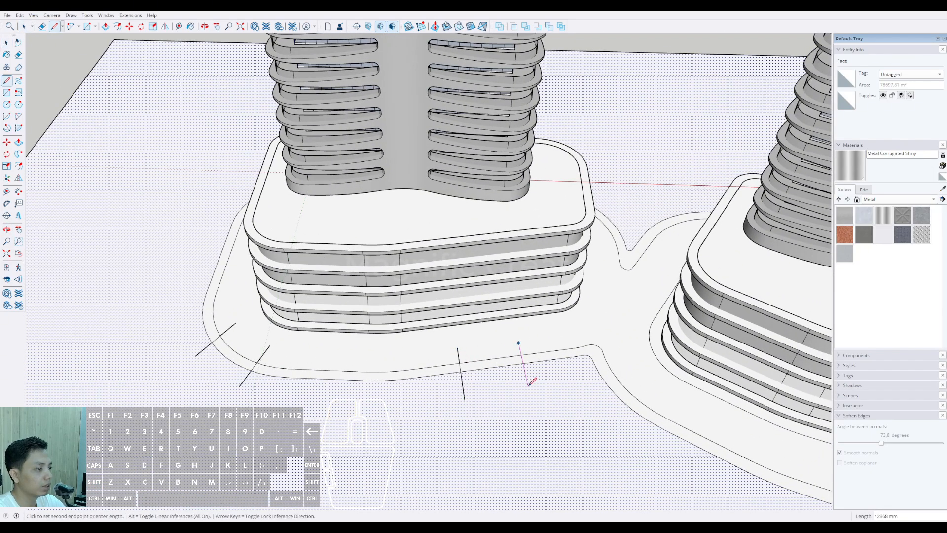
click(528, 387)
Step: Draw two pairs of straight lines across the path band along the second podium's front, one near the junction and one near the outer corner
scroll(523, 384, down, 3)
key(space)
mouse_move(520, 381)
middle_down()
mouse_move(489, 367)
mouse_move(512, 368)
middle_up()
scroll(412, 320, up, 2)
key(d)
click(411, 308)
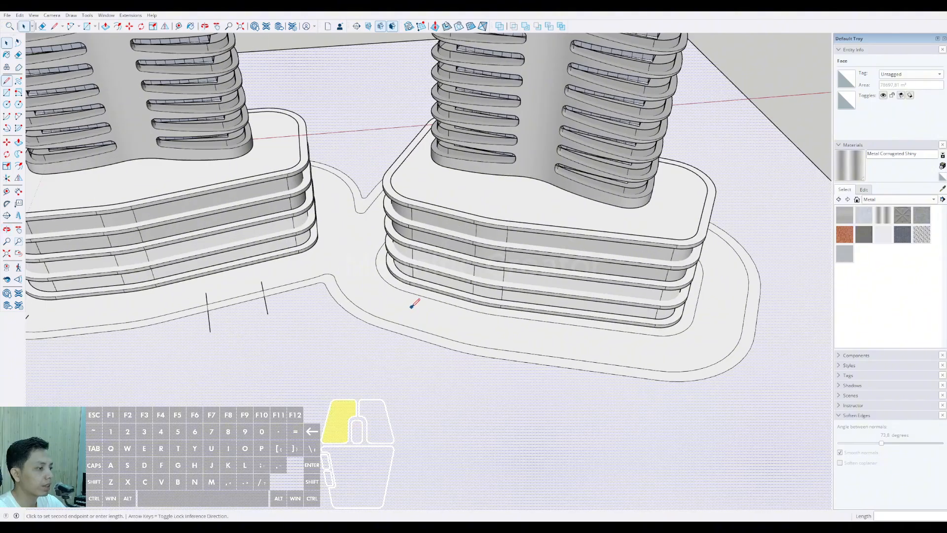
click(378, 359)
key(space)
key(d)
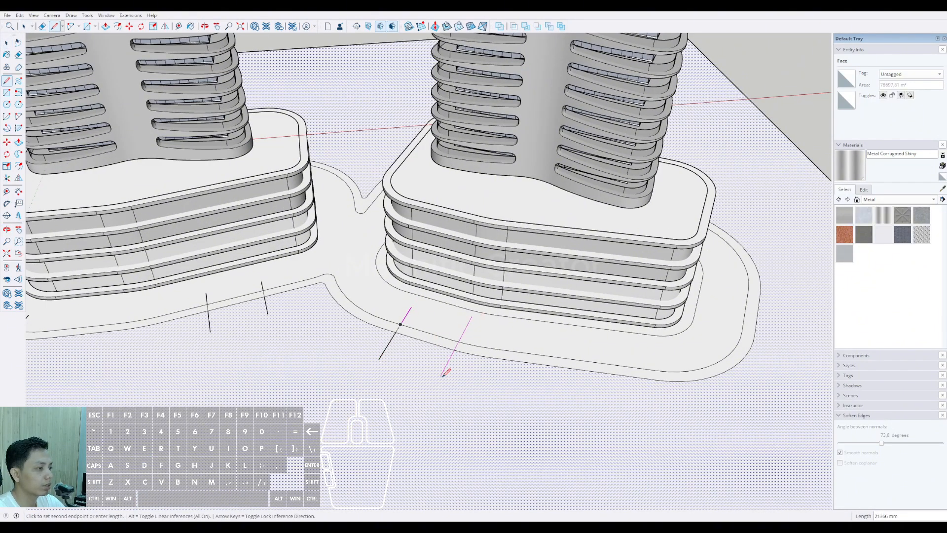
key(d)
click(592, 348)
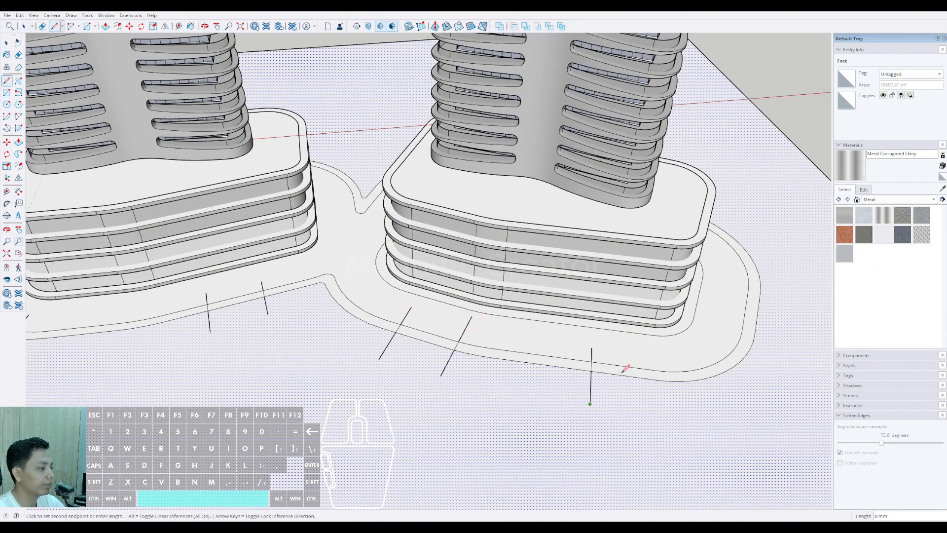
click(644, 398)
Step: Draw a pair of straight lines across the path band at the second podium's outer short side
scroll(644, 398, down, 2)
shift+middle_drag(644, 399, 345, 386)
key(d)
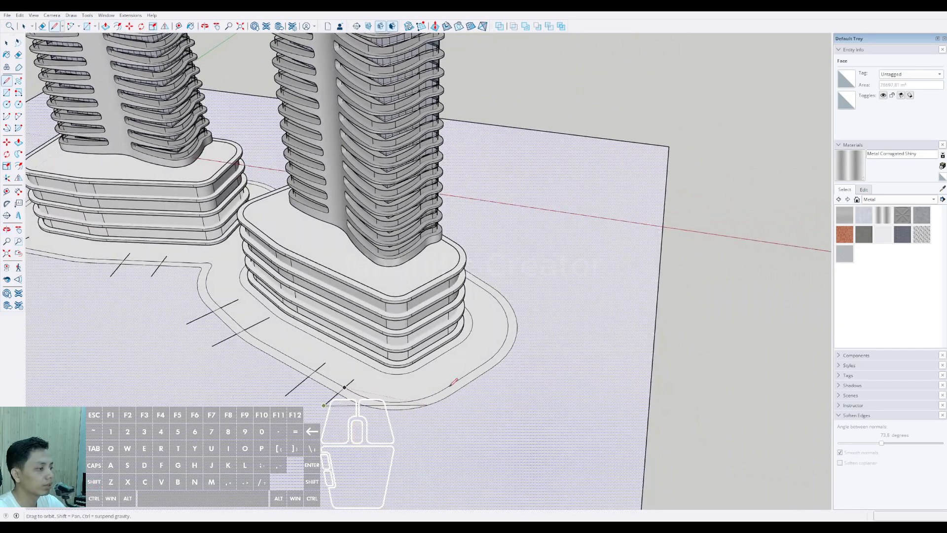
scroll(451, 363, up, 2)
click(448, 368)
click(502, 409)
key(space)
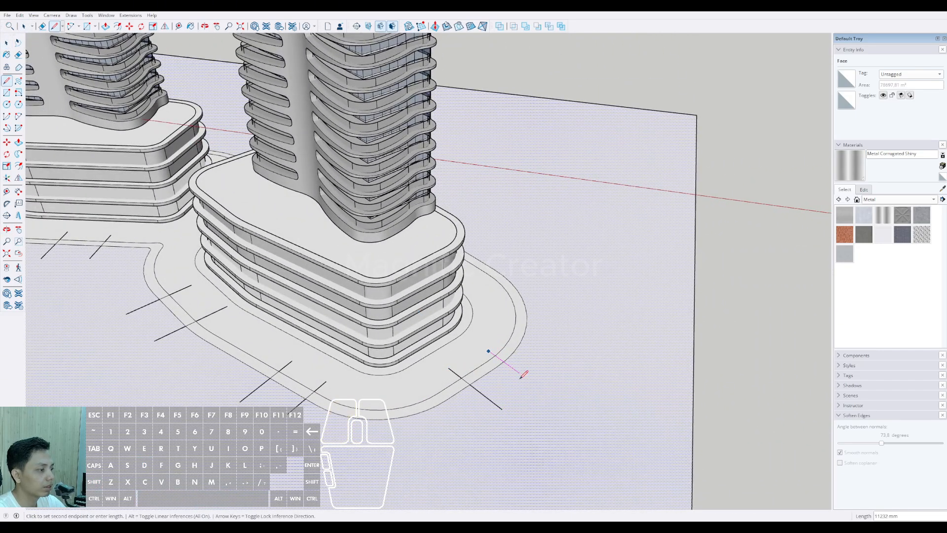
click(521, 378)
Step: Draw a pair of straight lines across the path band near the original podium's outer rear corner
scroll(521, 377, down, 3)
key(space)
shift+middle_drag(521, 378, 720, 380)
middle_drag(548, 346, 484, 324)
scroll(485, 323, up, 3)
key(l)
click(474, 311)
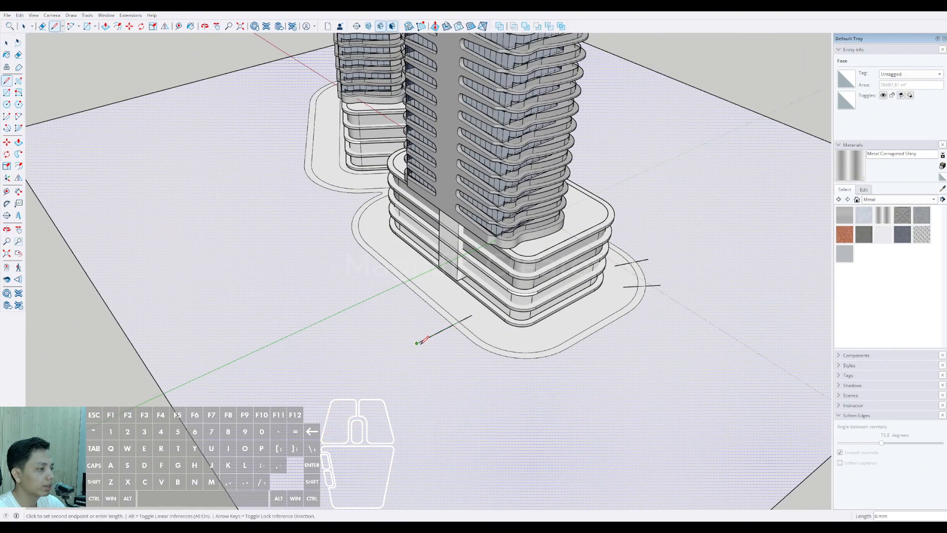
Step: Draw a pair of straight lines across the original podium's rear path band near the junction between the towers
middle_drag(377, 342, 452, 315)
scroll(452, 315, up, 2)
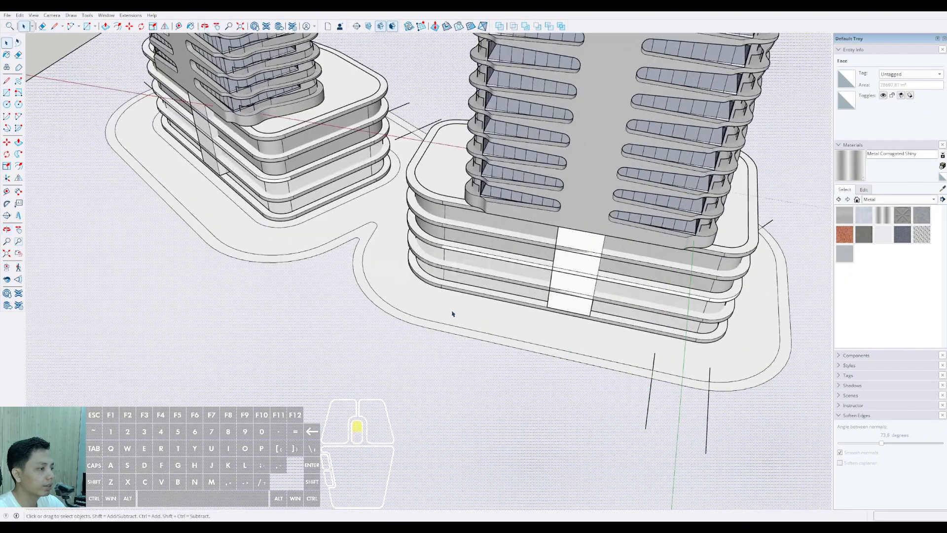
key(l)
click(444, 308)
click(418, 365)
key(space)
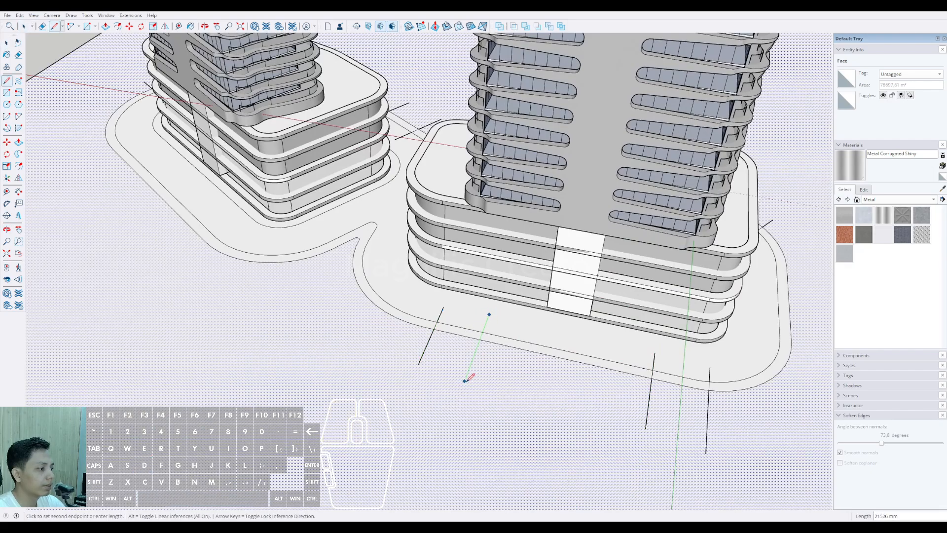
click(464, 381)
Step: Draw a pair of straight lines across the path band at the second podium's rear corner beside the junction
key(space)
scroll(375, 335, down, 2)
shift+middle_drag(333, 316, 439, 358)
scroll(383, 323, up, 3)
key(l)
click(399, 317)
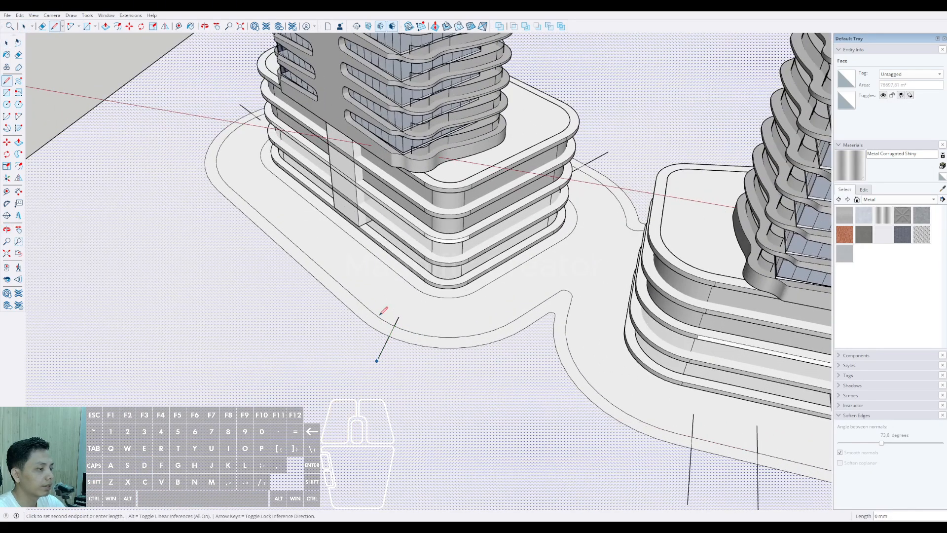
click(374, 292)
click(332, 334)
Step: Draw a pair of straight lines across the middle of the second podium's rear path band
key(space)
mouse_move(331, 334)
middle_down()
mouse_move(416, 317)
mouse_move(455, 337)
middle_up()
key(l)
click(424, 316)
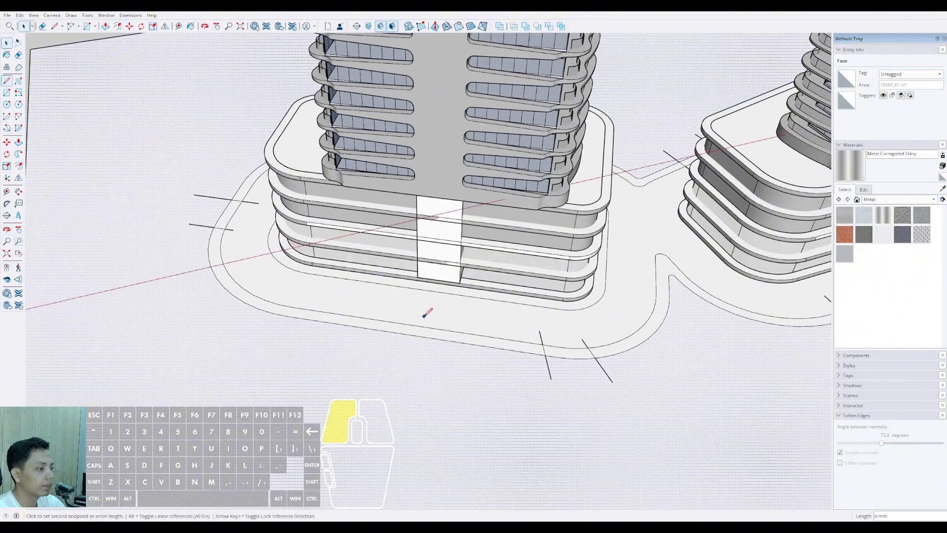
click(398, 362)
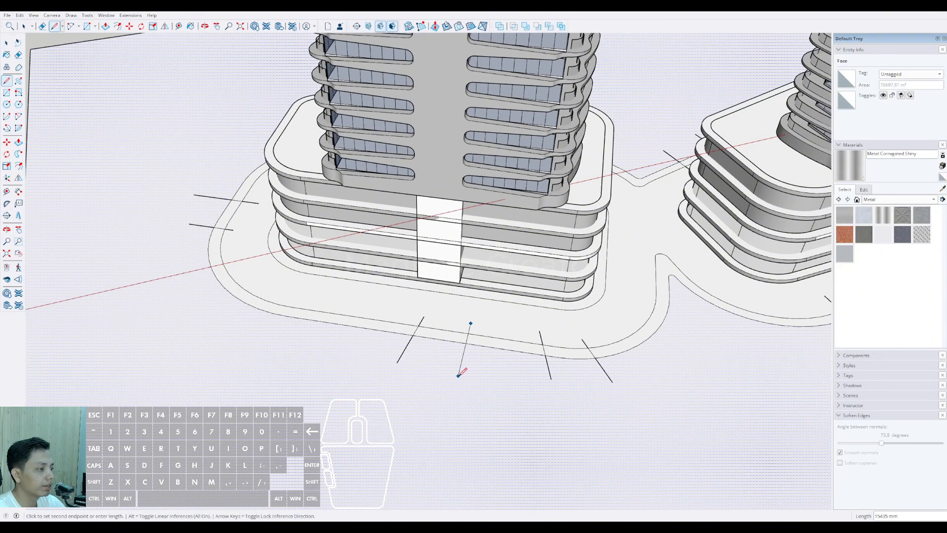
Step: Draw a pair of straight lines across the path band near the second podium's outer rear corner
scroll(296, 298, up, 1)
shift+middle_drag(296, 298, 386, 334)
key(d)
click(384, 330)
click(345, 381)
click(451, 342)
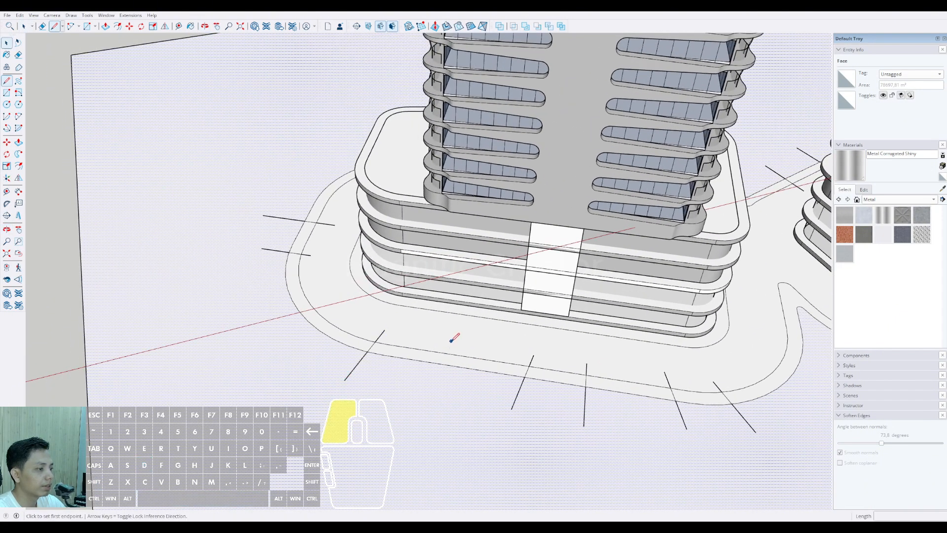
click(435, 381)
Step: Open two gaps in the second podium's front path band by erasing the edges between each line pair and the overhanging line ends
key(space)
scroll(387, 376, down, 4)
middle_drag(363, 386, 464, 385)
shift+middle_drag(464, 385, 429, 364)
scroll(429, 364, up, 3)
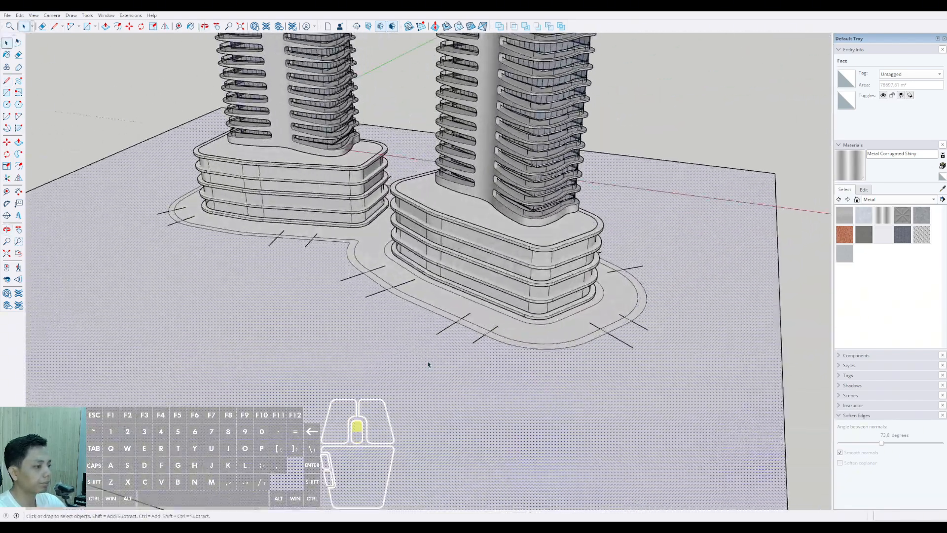
middle_drag(355, 315, 394, 307)
scroll(393, 307, up, 2)
scroll(393, 307, up, 5)
key(e)
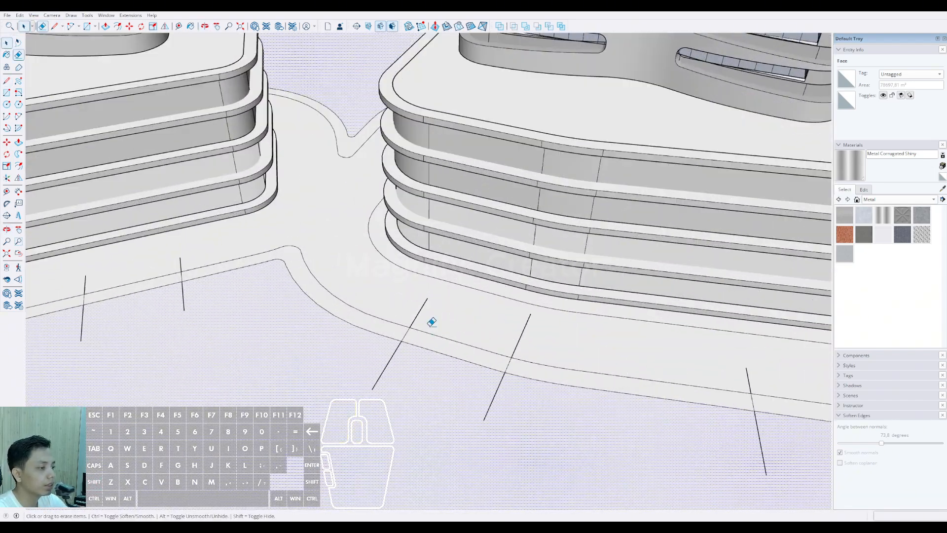
drag(431, 323, 427, 349)
drag(418, 314, 502, 324)
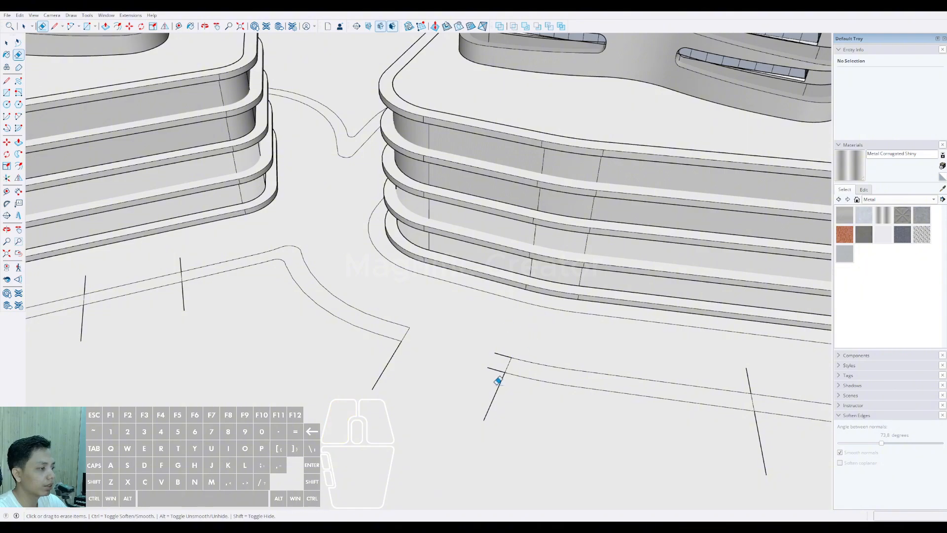
drag(386, 365, 386, 366)
scroll(386, 365, down, 3)
mouse_move(386, 366)
middle_down()
mouse_move(522, 383)
mouse_move(592, 380)
middle_up()
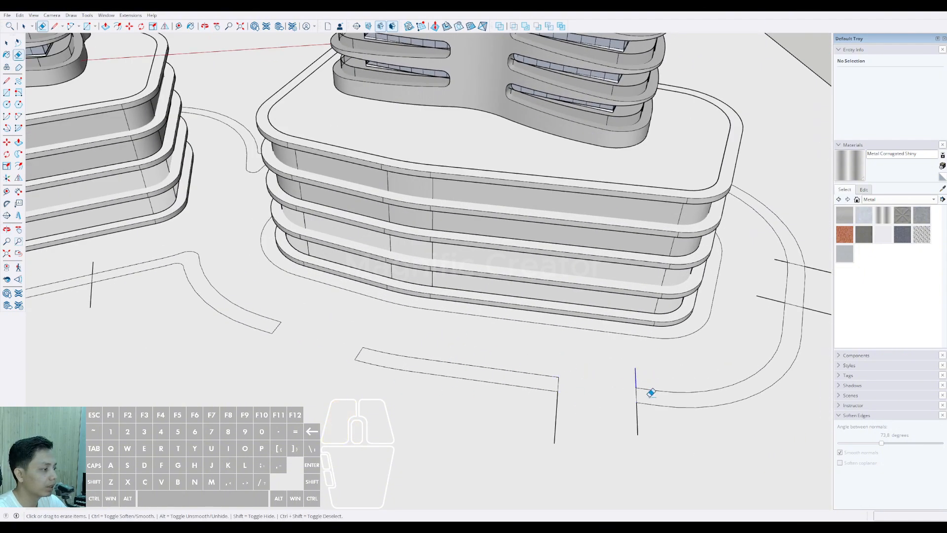
Step: Erase the path edges between the paired lines at the second podium's outer short side and trim the overhanging line ends
scroll(507, 395, down, 3)
middle_drag(507, 395, 560, 363)
scroll(560, 363, up, 4)
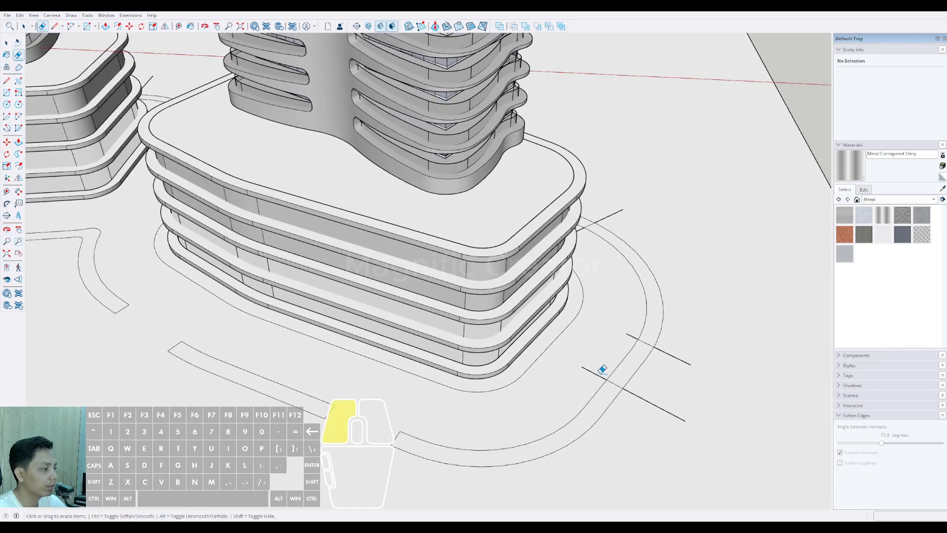
click(681, 356)
scroll(681, 356, up, 2)
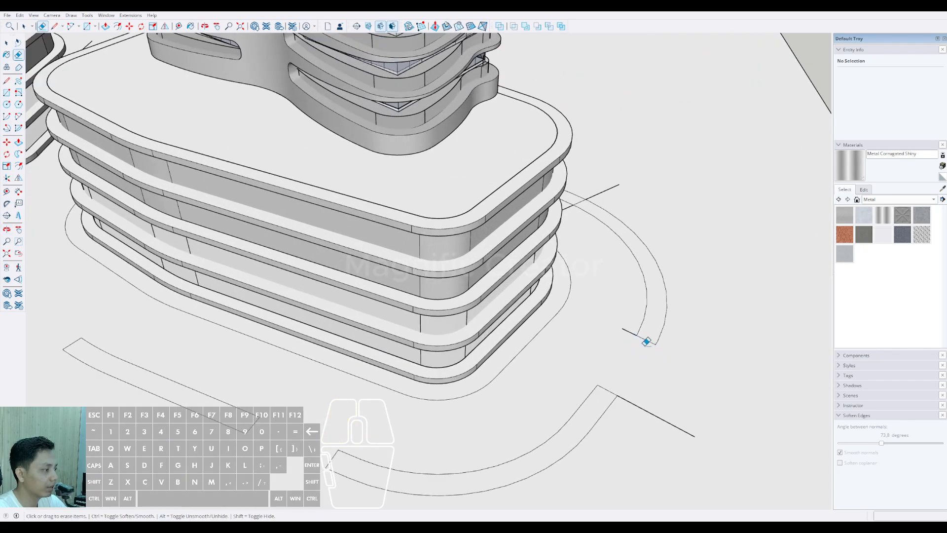
drag(652, 399, 642, 421)
Step: Erase the path edges between the paired lines near the second podium's outer rear corner and trim the line ends
scroll(642, 392, down, 3)
middle_drag(643, 391, 521, 295)
scroll(521, 295, up, 3)
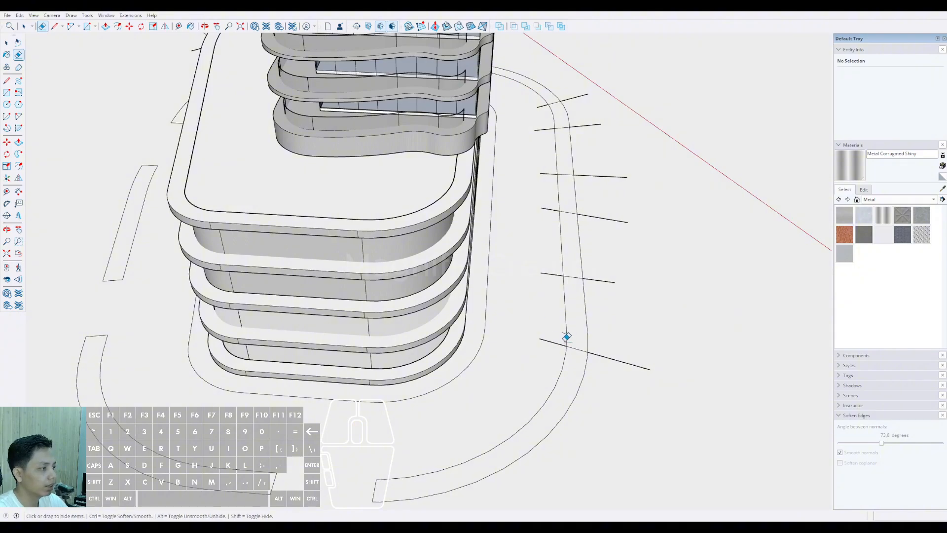
middle_drag(567, 337, 366, 369)
scroll(394, 347, down, 1)
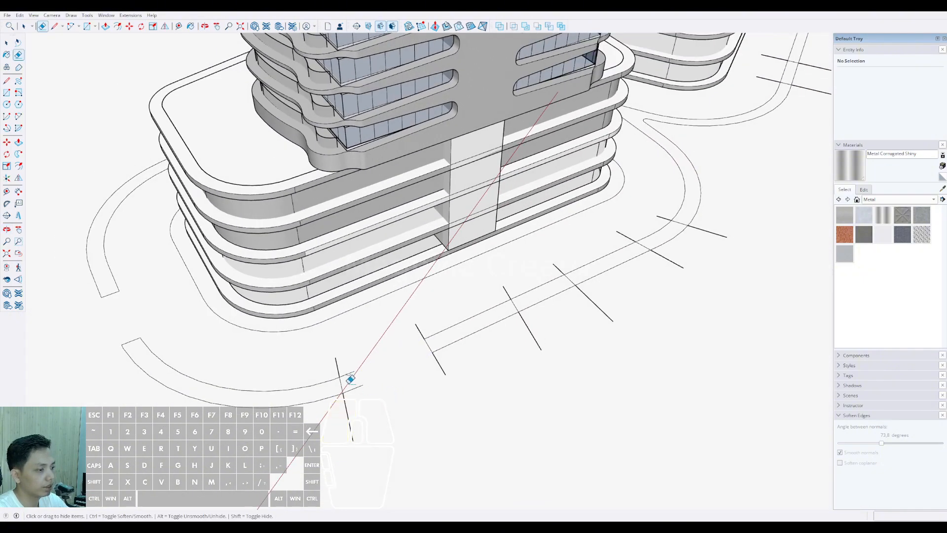
scroll(350, 379, up, 2)
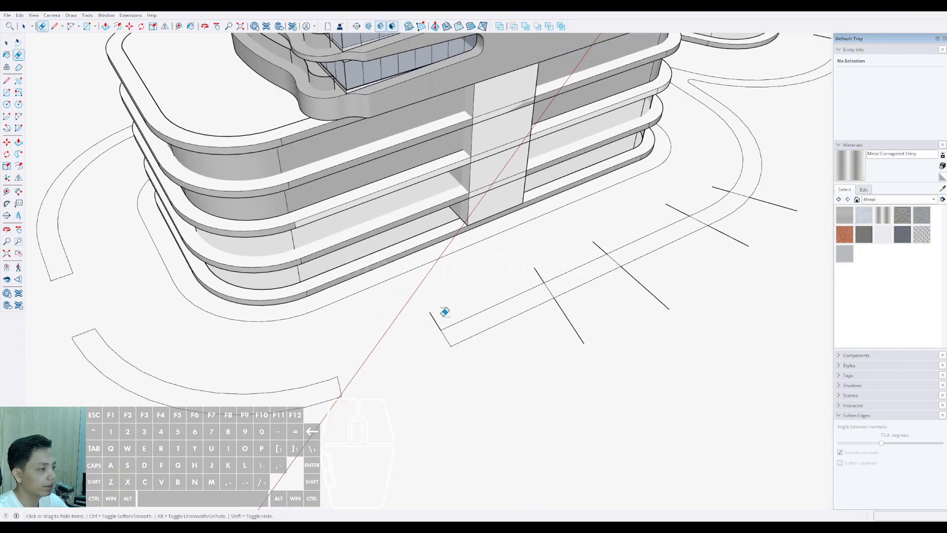
Step: Open the middle and junction-side gaps in the second podium's rear path band by erasing the edges between the paired lines and the overhangs
middle_drag(563, 297, 500, 316)
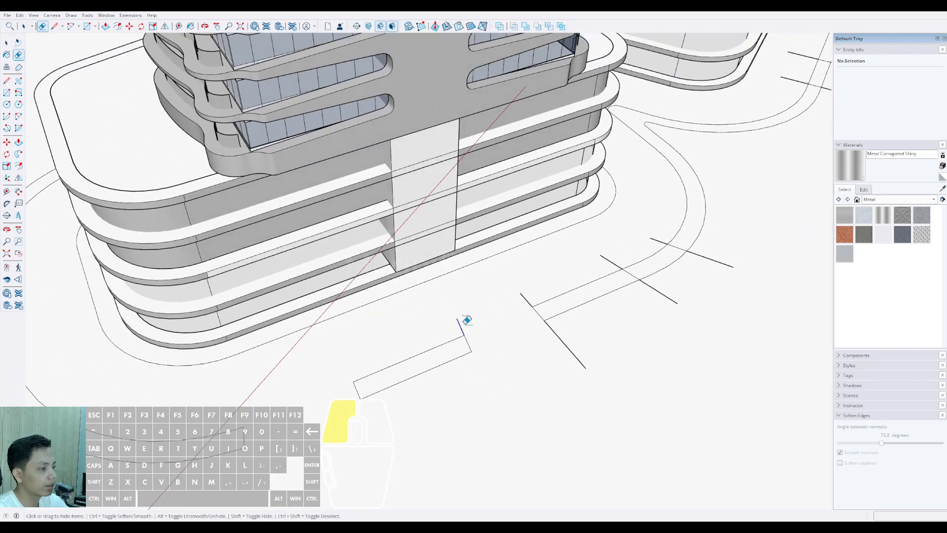
scroll(587, 333, down, 3)
middle_drag(474, 359, 494, 330)
scroll(494, 329, down, 3)
scroll(490, 339, up, 6)
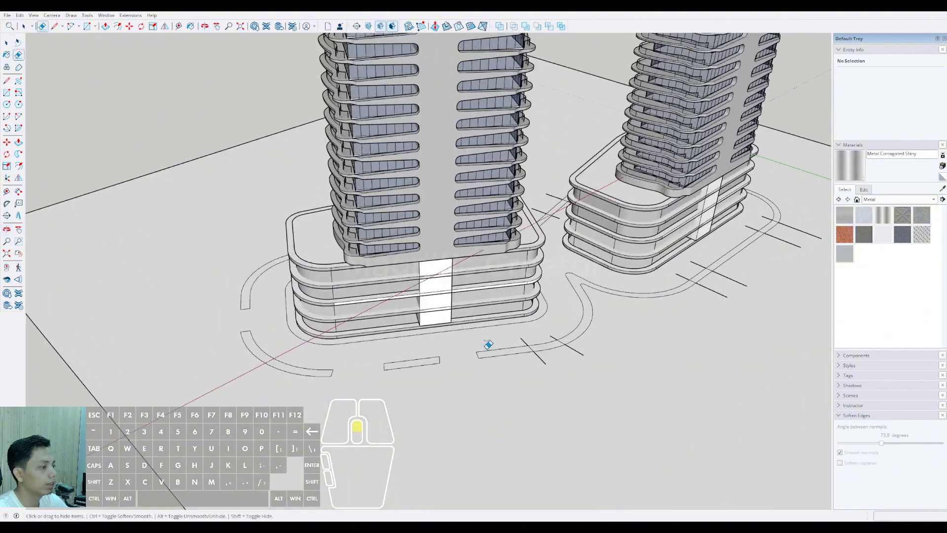
middle_drag(575, 328, 542, 385)
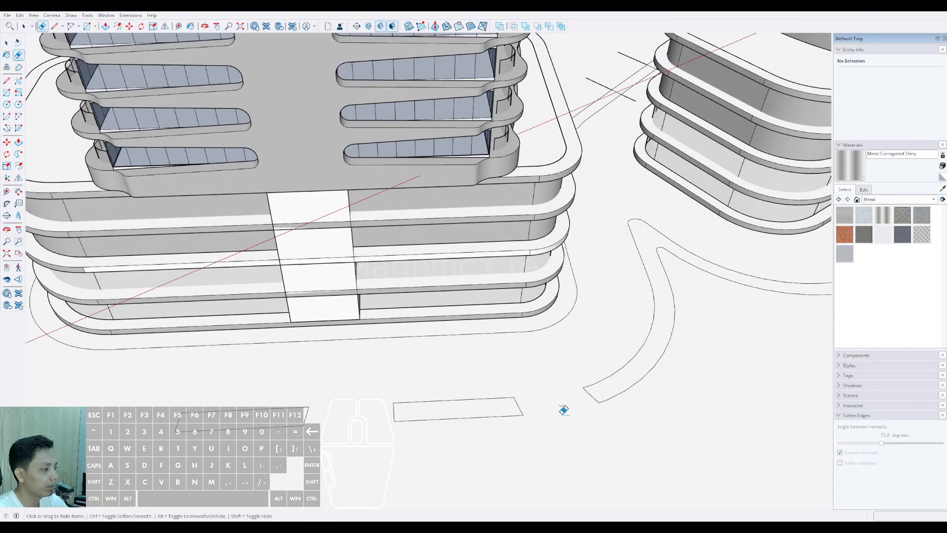
Step: Open two gaps in the original podium's rear path band by erasing the edges between each line pair and the overhanging ends
scroll(564, 410, down, 4)
middle_drag(554, 382, 458, 370)
shift+middle_drag(458, 370, 423, 345)
scroll(422, 359, up, 4)
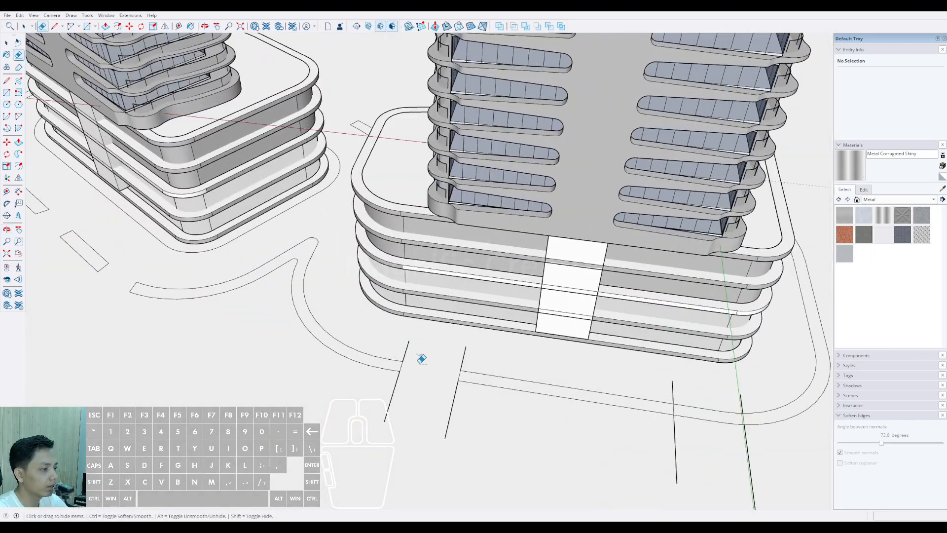
click(393, 395)
scroll(439, 393, down, 3)
middle_drag(461, 390, 360, 376)
scroll(461, 375, up, 3)
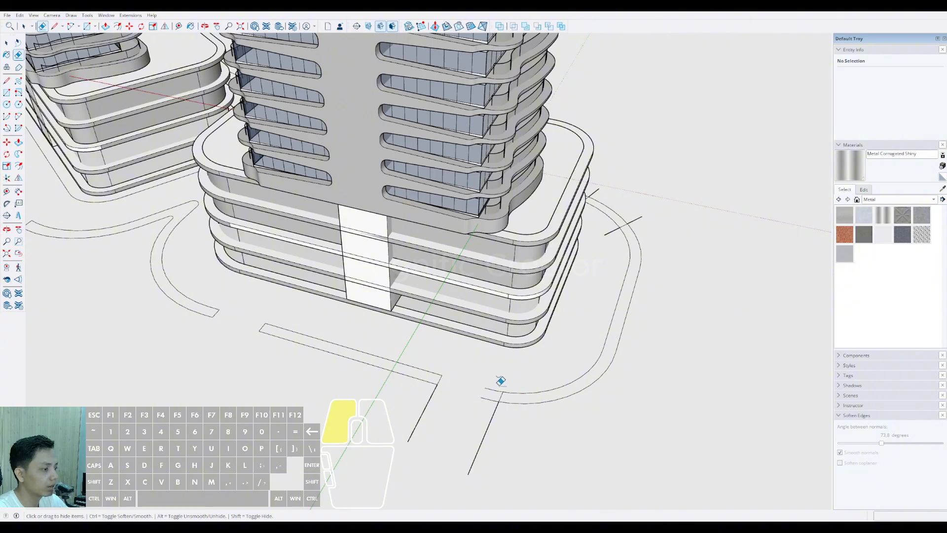
Step: Erase the path edges between the paired lines at the original podium's rounded front corner and trim the overhanging ends
scroll(404, 397, down, 3)
middle_drag(404, 397, 305, 380)
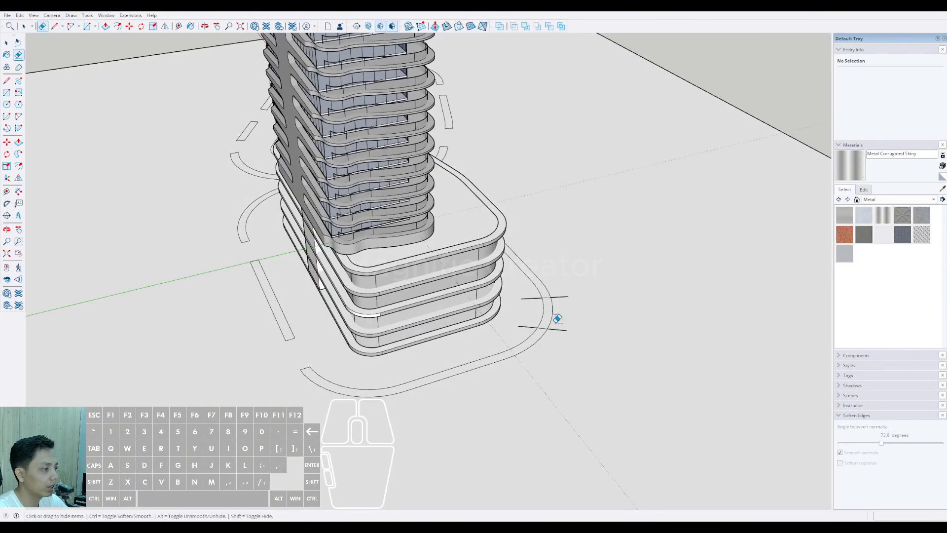
middle_drag(555, 317, 417, 327)
scroll(416, 327, up, 4)
drag(408, 356, 427, 389)
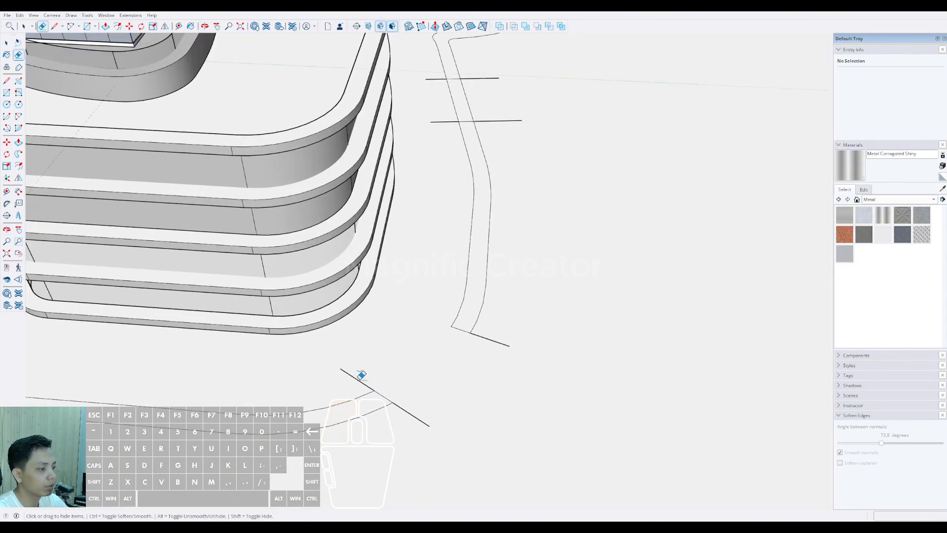
click(414, 407)
Step: Erase the path edges between the paired lines along the original podium's front and trim the overhanging ends
scroll(458, 394, down, 3)
mouse_move(486, 402)
middle_down()
mouse_move(503, 414)
mouse_move(436, 332)
middle_up()
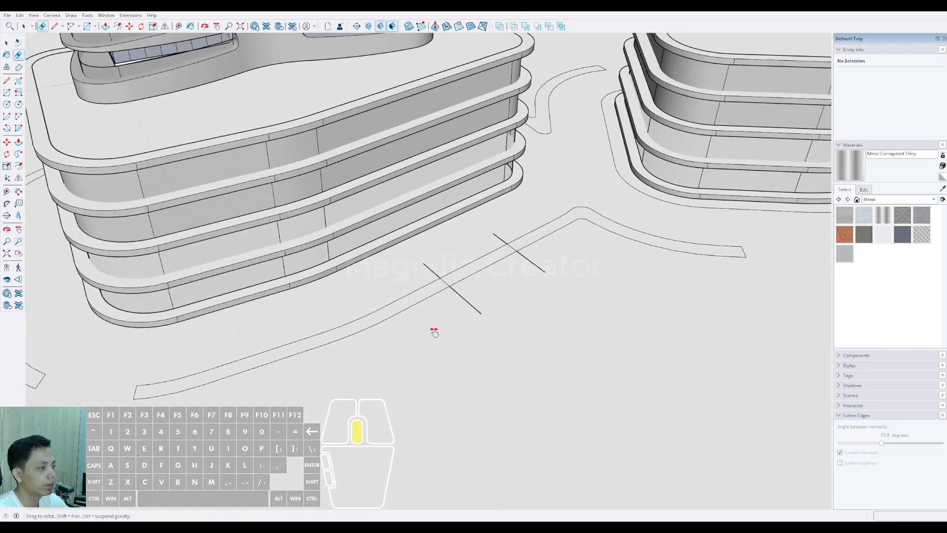
scroll(473, 261, up, 2)
drag(458, 263, 468, 303)
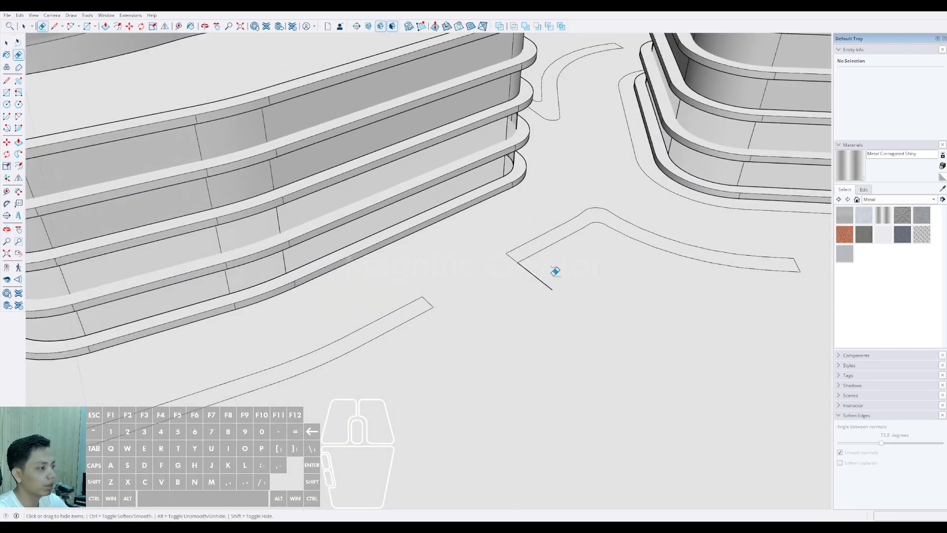
drag(555, 271, 548, 275)
Step: Choose the Vegetation Grass material from the Landscaping, Fencing and Vegetation collection for painting
scroll(503, 281, down, 4)
middle_drag(501, 319, 376, 309)
scroll(422, 357, up, 2)
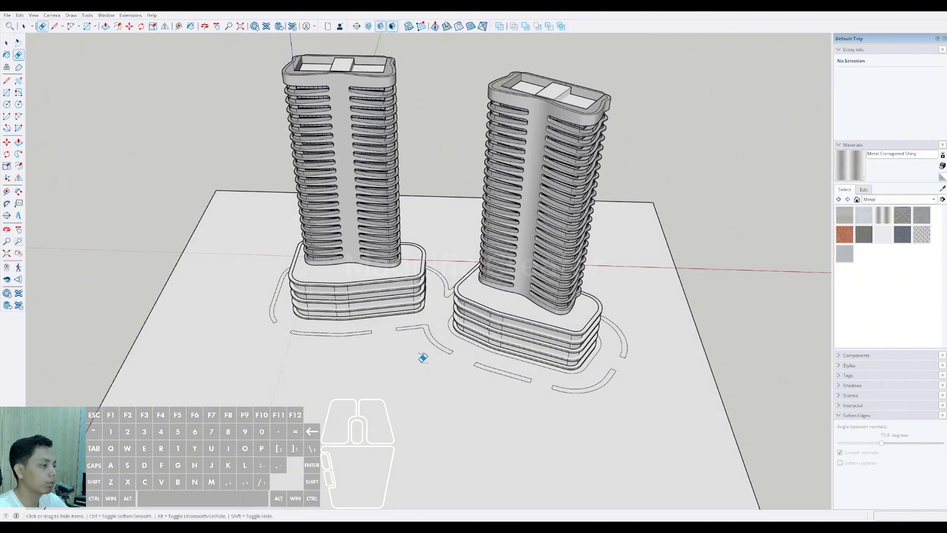
scroll(415, 357, up, 3)
middle_drag(419, 359, 647, 345)
scroll(481, 335, down, 3)
scroll(479, 353, up, 3)
click(933, 200)
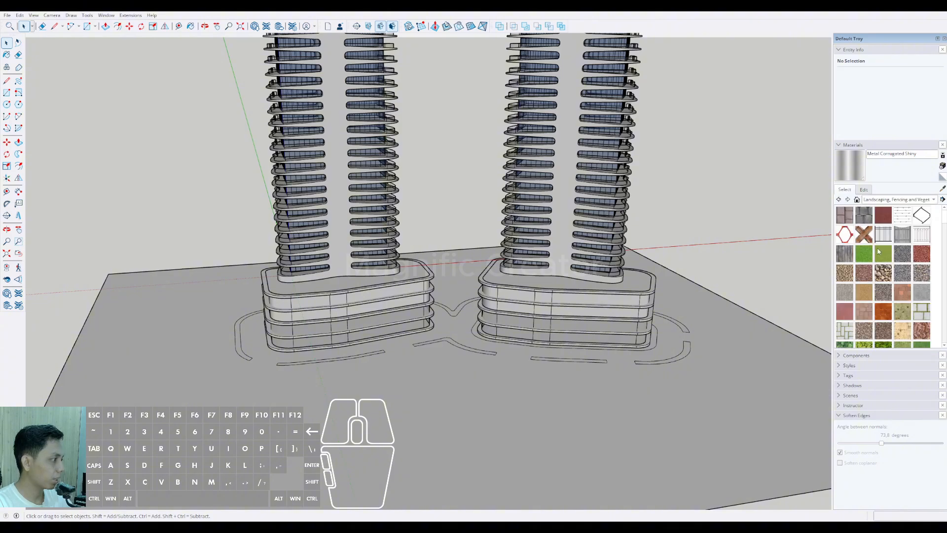
scroll(906, 300, down, 1)
click(902, 334)
scroll(452, 383, up, 5)
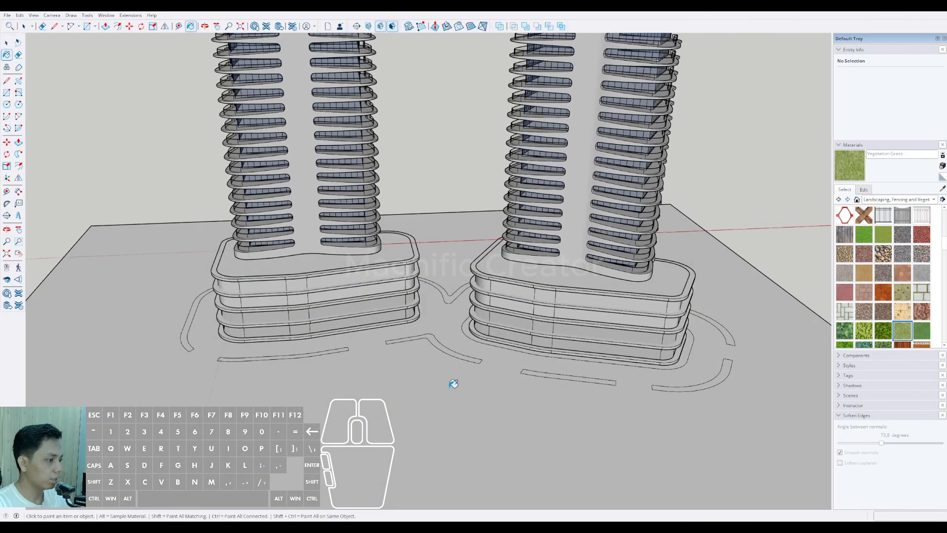
Step: Paint the path strips along both podium fronts and around the second podium's outer end with Vegetation Grass
click(447, 344)
click(645, 391)
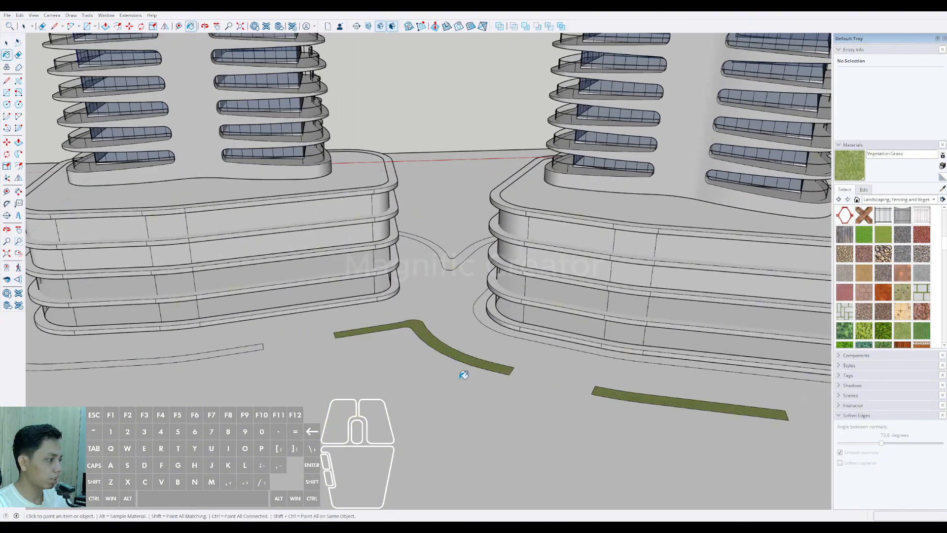
click(250, 347)
scroll(355, 356, down, 4)
mouse_move(616, 360)
shift+middle_down()
mouse_move(585, 355)
mouse_move(533, 395)
shift+middle_up()
scroll(531, 406, up, 3)
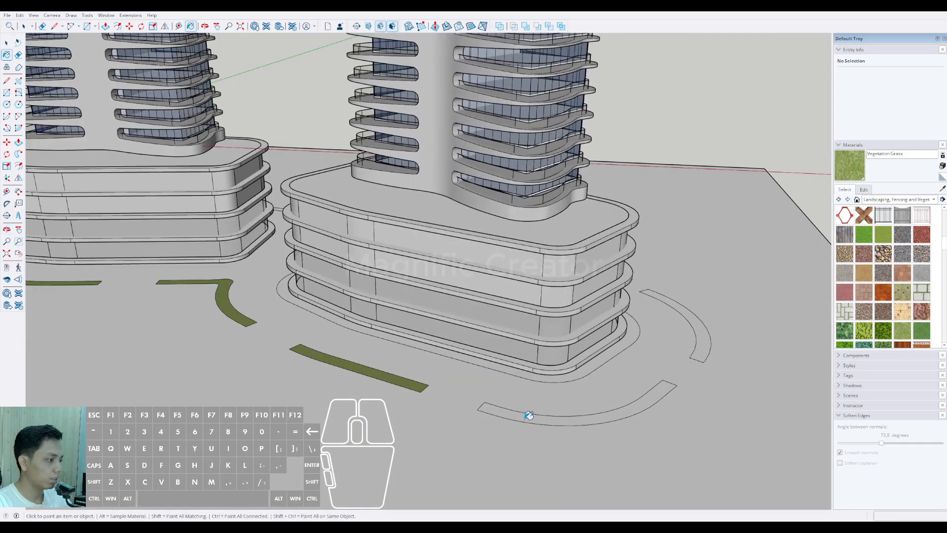
click(528, 417)
click(706, 351)
Step: Paint the strip around the original podium's outer end, its long rear strip and the V-shaped rear strip with Vegetation Grass
scroll(623, 350, down, 3)
shift+middle_drag(197, 306, 708, 332)
scroll(434, 315, up, 4)
click(434, 310)
scroll(444, 311, down, 1)
scroll(504, 299, down, 4)
middle_drag(518, 326, 676, 342)
scroll(462, 305, up, 4)
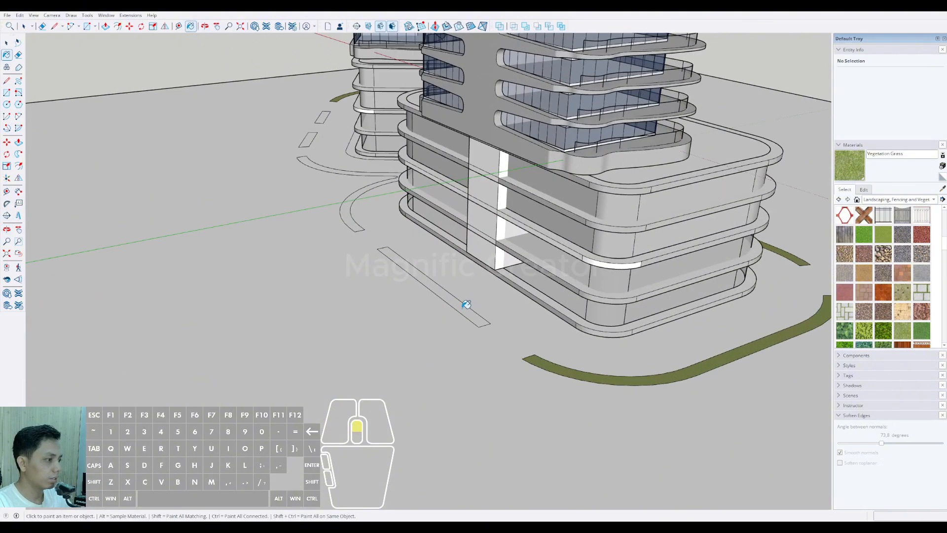
click(463, 306)
shift+middle_drag(359, 254, 441, 345)
scroll(430, 311, up, 4)
click(409, 289)
scroll(402, 290, down, 3)
middle_drag(212, 281, 335, 294)
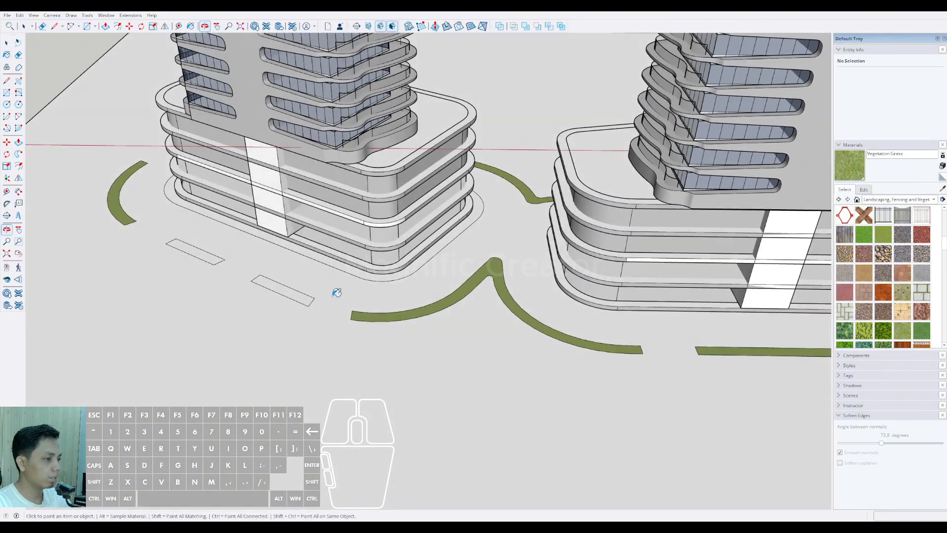
Step: Paint the two short rectangular strips behind the second podium with Vegetation Grass
scroll(285, 287, up, 2)
click(283, 284)
click(186, 244)
scroll(257, 283, down, 4)
mouse_move(405, 301)
middle_down()
mouse_move(325, 303)
mouse_move(177, 276)
mouse_move(410, 351)
middle_up()
scroll(176, 272, down, 1)
scroll(178, 273, down, 2)
scroll(402, 305, up, 3)
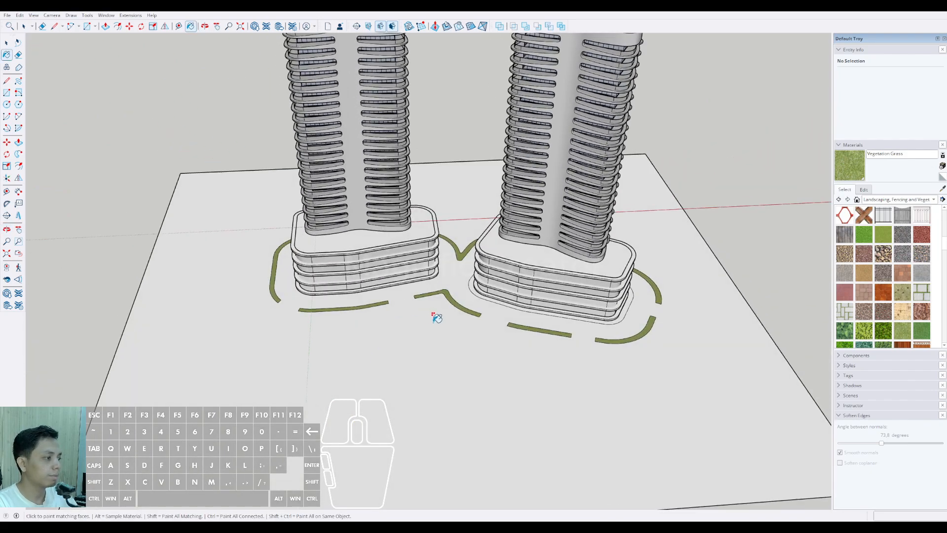
scroll(444, 306, down, 3)
key(space)
scroll(416, 342, up, 5)
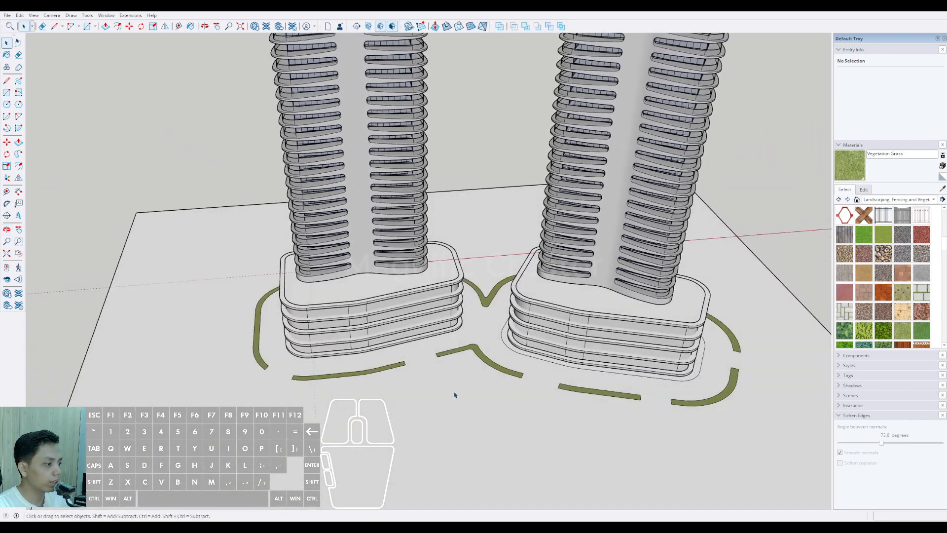
key(l)
scroll(440, 379, up, 1)
click(383, 379)
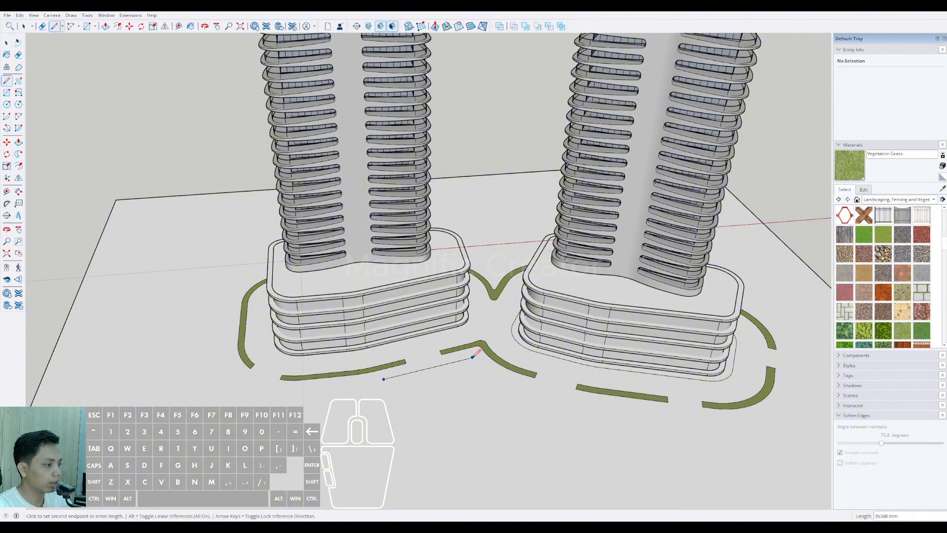
key(space)
Step: Draw a closed five-sided planting bed on the ground in front of the gap between the podiums and paint it with Vegetation Grass
key(l)
click(390, 388)
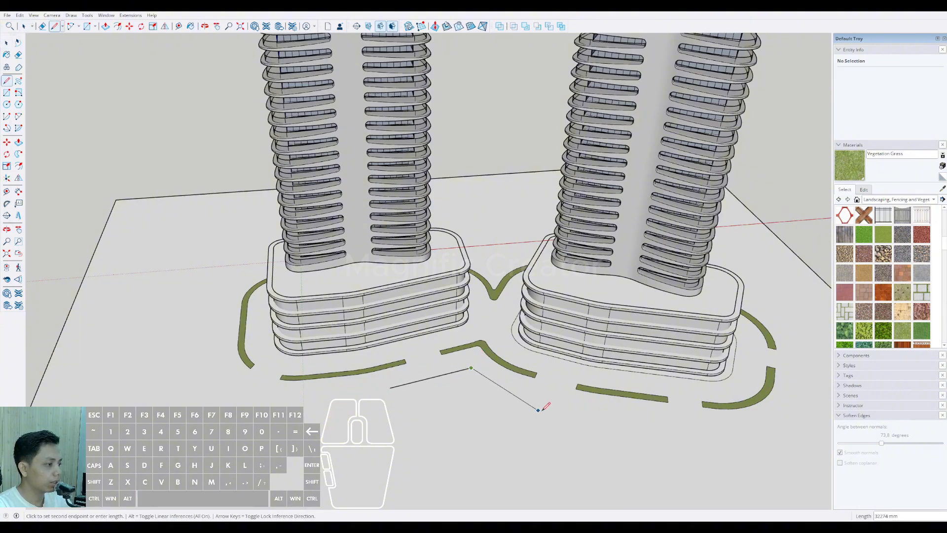
click(542, 403)
click(555, 437)
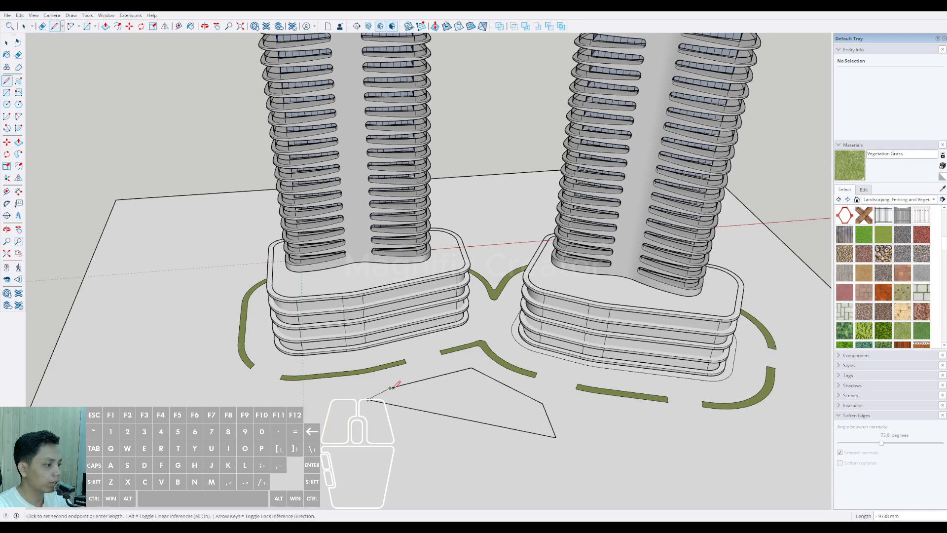
click(390, 388)
key(space)
scroll(442, 398, down, 3)
click(465, 401)
key(b)
click(461, 388)
Step: Draw a four-sided planting bed in front of the second podium's front strips and paint it with Vegetation Grass
scroll(447, 390, down, 3)
shift+middle_drag(449, 391, 466, 372)
scroll(466, 371, up, 3)
click(445, 364)
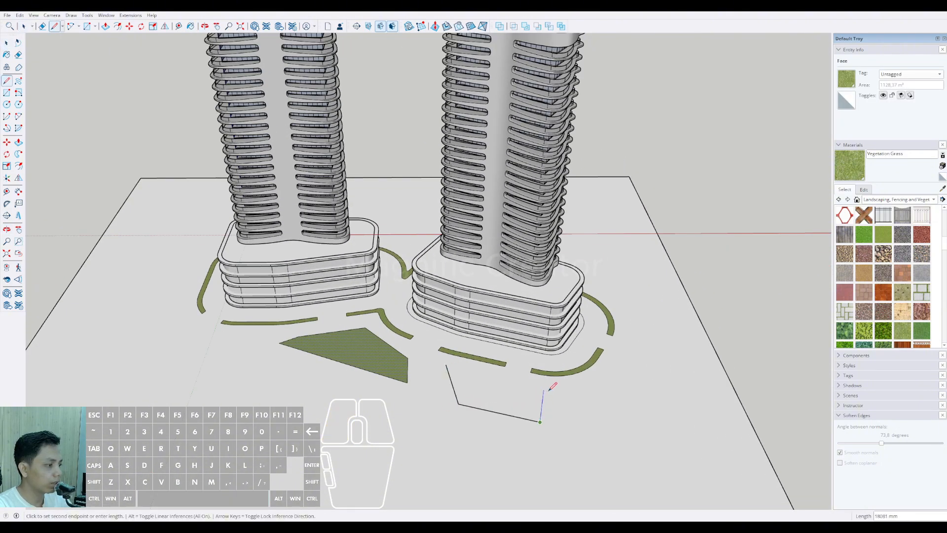
click(446, 365)
key(space)
click(473, 382)
key(b)
click(477, 379)
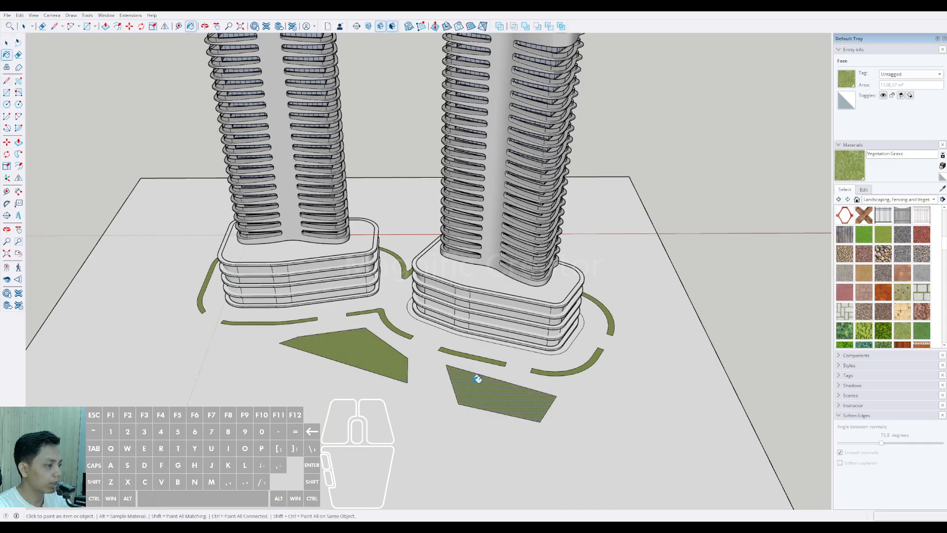
key(space)
Step: Draw a third, four-sided planting bed farther forward of the first two and paint it with Vegetation Grass
middle_drag(478, 378, 562, 393)
scroll(393, 367, up, 4)
middle_drag(393, 368, 497, 419)
scroll(503, 359, down, 3)
middle_drag(497, 418, 487, 410)
scroll(490, 386, up, 3)
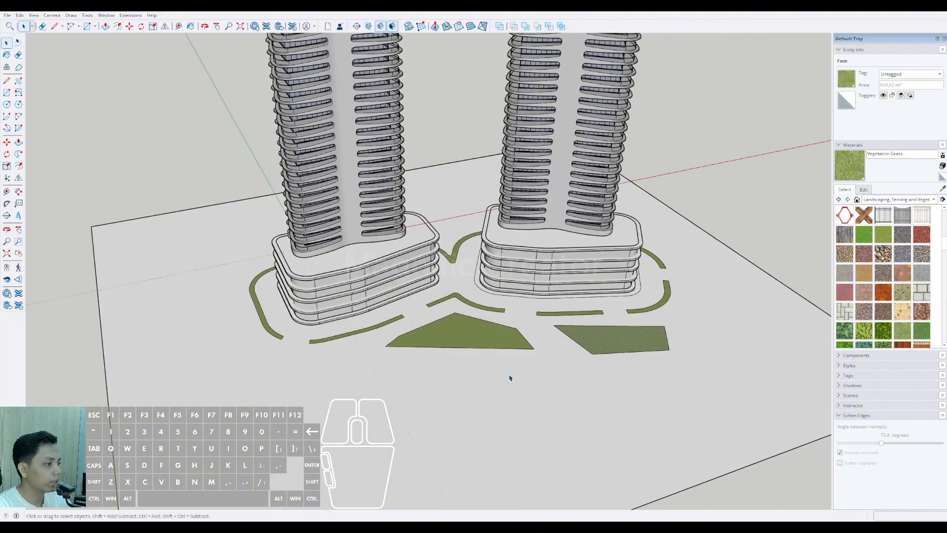
click(502, 364)
click(627, 378)
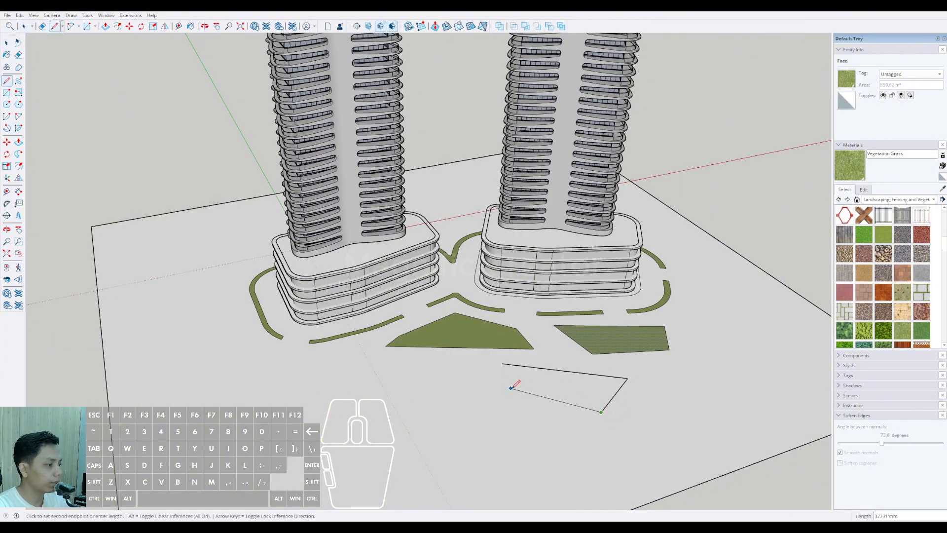
click(502, 363)
key(b)
click(542, 379)
key(space)
click(544, 378)
Step: Draw a large closed multi-sided plaza outline on the ground around both towers, the path strips and the planting beds
middle_drag(543, 378, 446, 357)
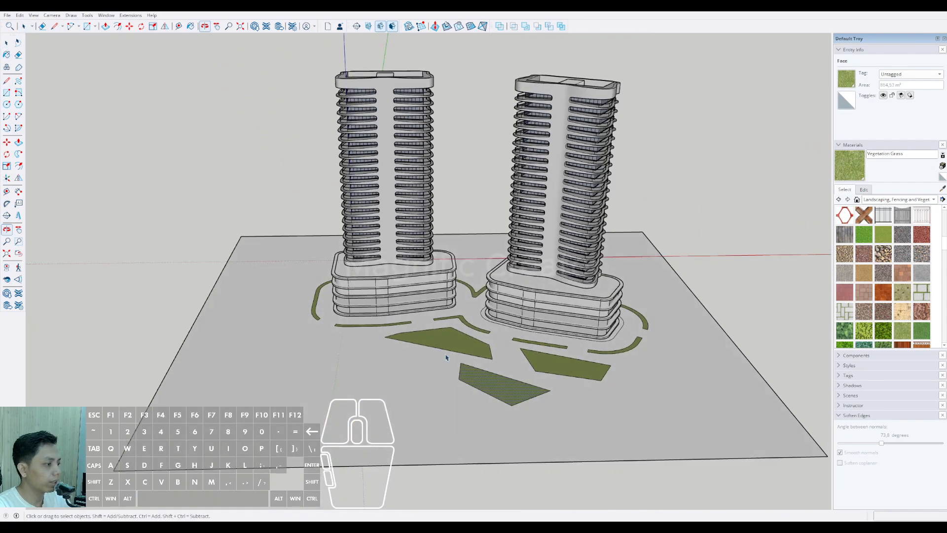
scroll(446, 357, down, 2)
scroll(501, 364, up, 2)
middle_drag(514, 363, 436, 385)
scroll(454, 361, down, 1)
key(l)
middle_drag(308, 310, 321, 380)
shift+middle_drag(338, 356, 343, 332)
click(287, 245)
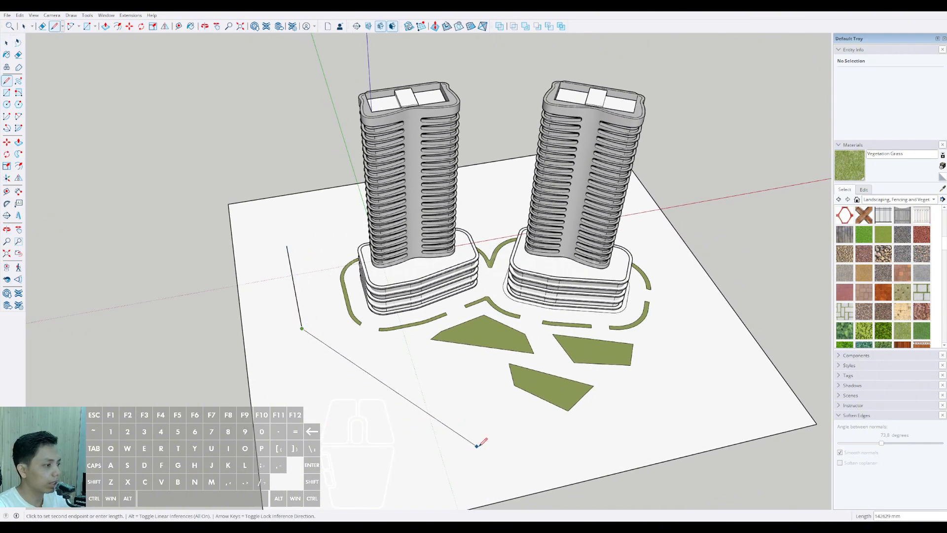
click(639, 425)
middle_drag(638, 426, 481, 249)
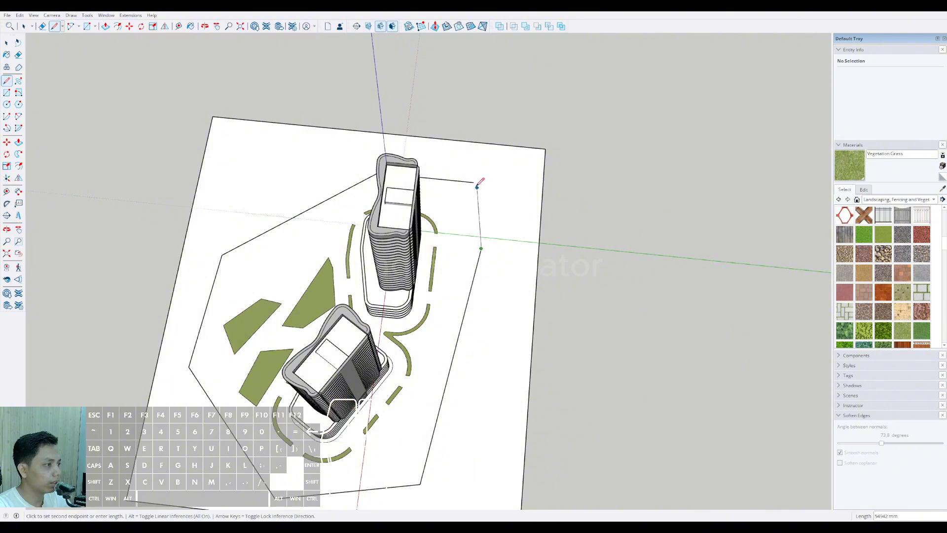
key(space)
middle_drag(481, 183, 380, 393)
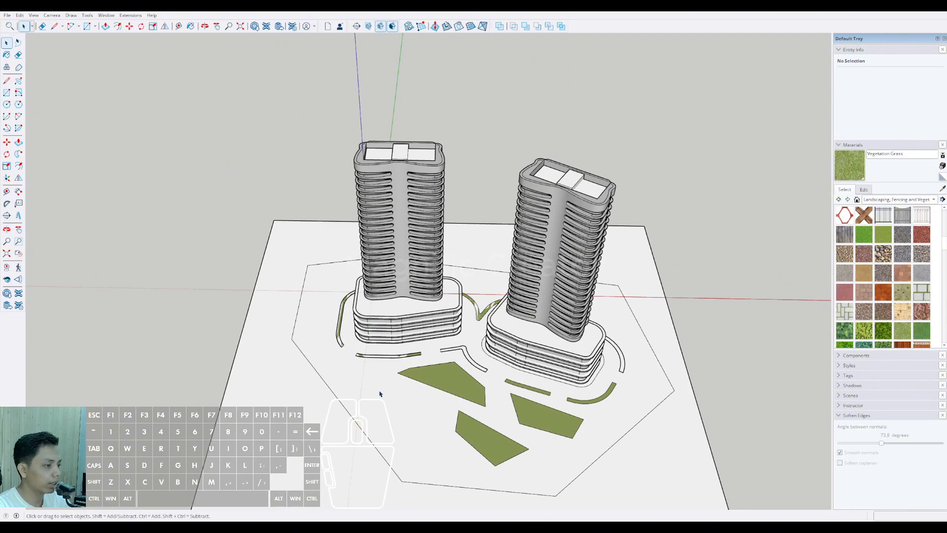
Step: Form a face inside the plaza outline by drawing a line across its corner near the original tower and erasing that line
scroll(367, 395, up, 8)
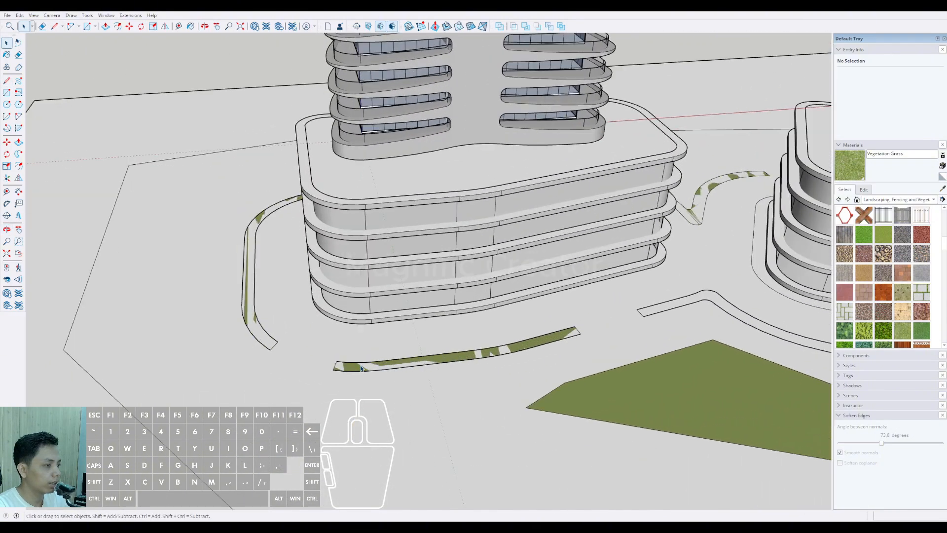
scroll(354, 374, down, 8)
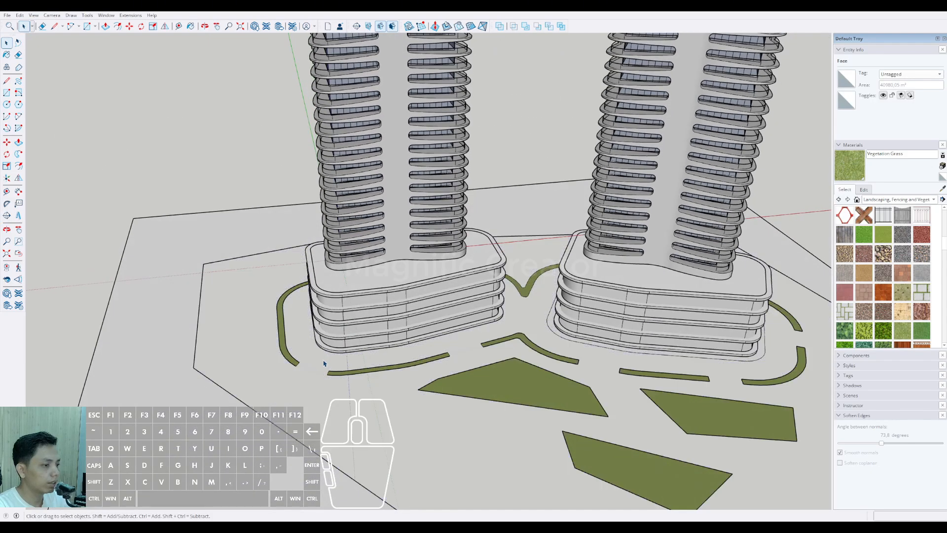
scroll(276, 379, up, 2)
key(l)
click(215, 377)
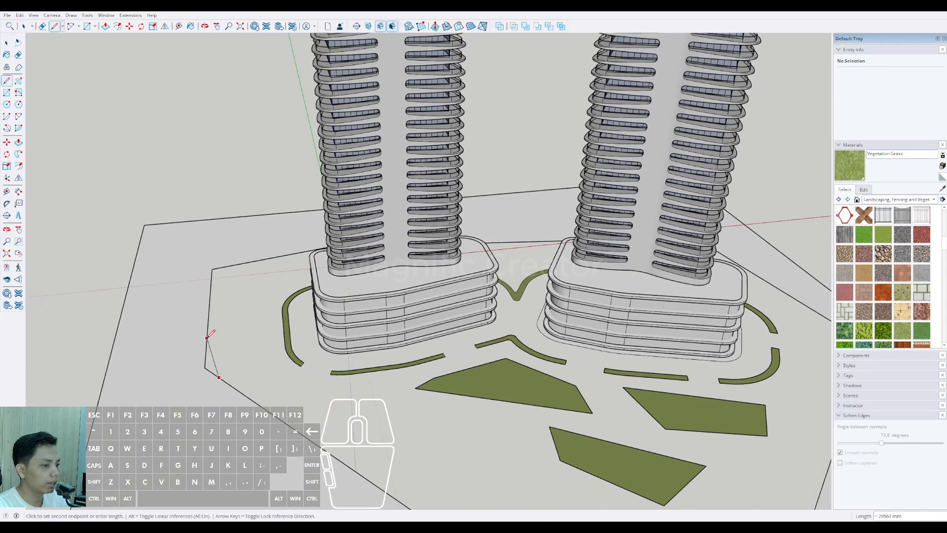
click(207, 337)
key(space)
key(e)
click(212, 356)
key(space)
click(281, 368)
Step: Draw a line across a rear corner of the plaza outline and erase it again
scroll(281, 368, down, 2)
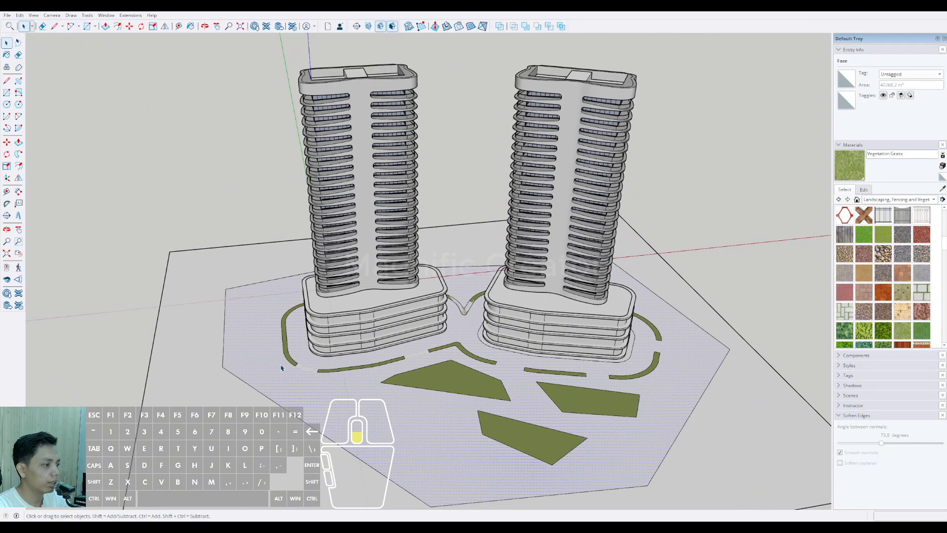
middle_drag(281, 367, 534, 325)
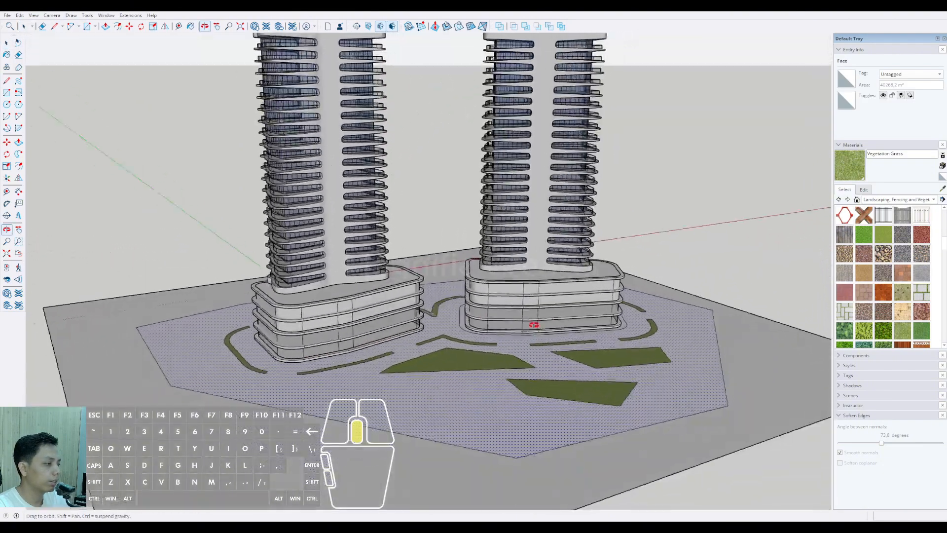
scroll(493, 361, down, 1)
scroll(441, 301, up, 3)
middle_drag(440, 279, 448, 387)
scroll(447, 386, up, 2)
scroll(449, 314, down, 1)
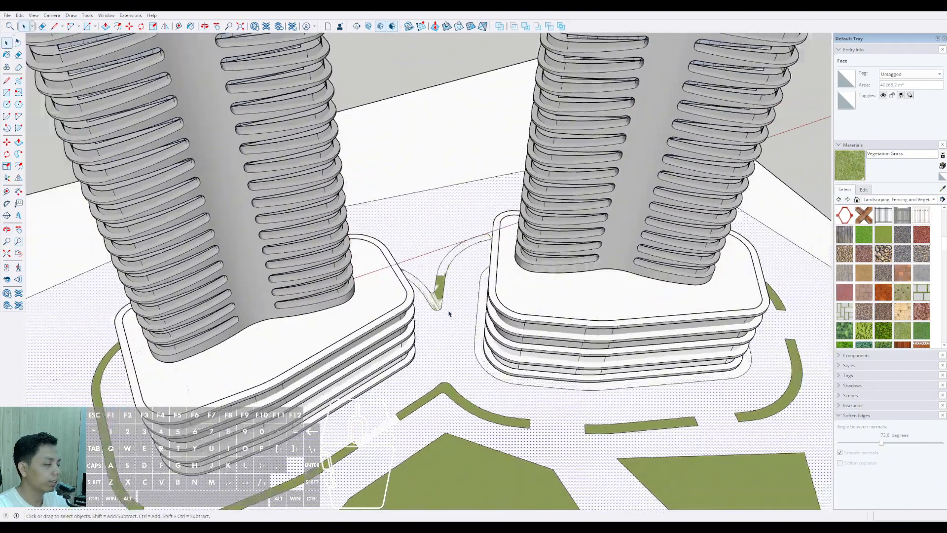
scroll(449, 314, down, 1)
key(l)
click(445, 199)
scroll(431, 227, down, 3)
mouse_move(431, 227)
middle_down()
mouse_move(443, 244)
mouse_move(730, 202)
middle_up()
middle_drag(316, 212, 473, 232)
click(314, 195)
key(e)
click(304, 231)
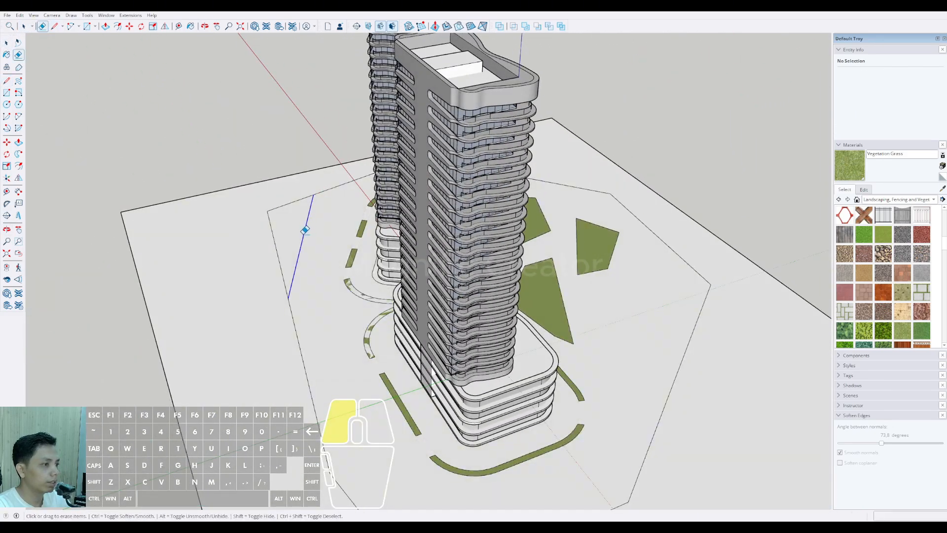
Step: Select all connected ground geometry and intersect its faces so the grass strips are separated from the plaza face
scroll(357, 291, up, 5)
key(space)
click(357, 291)
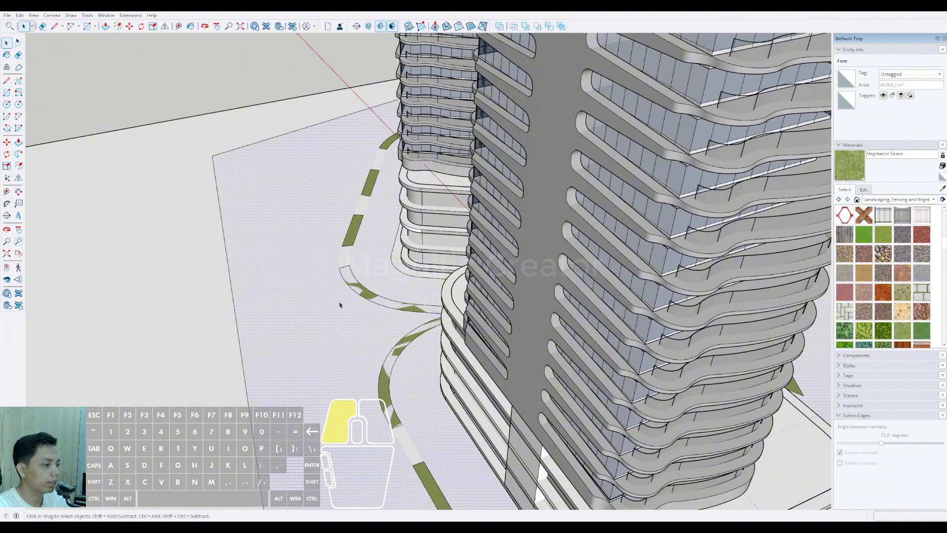
scroll(345, 310, down, 6)
middle_drag(557, 353, 414, 327)
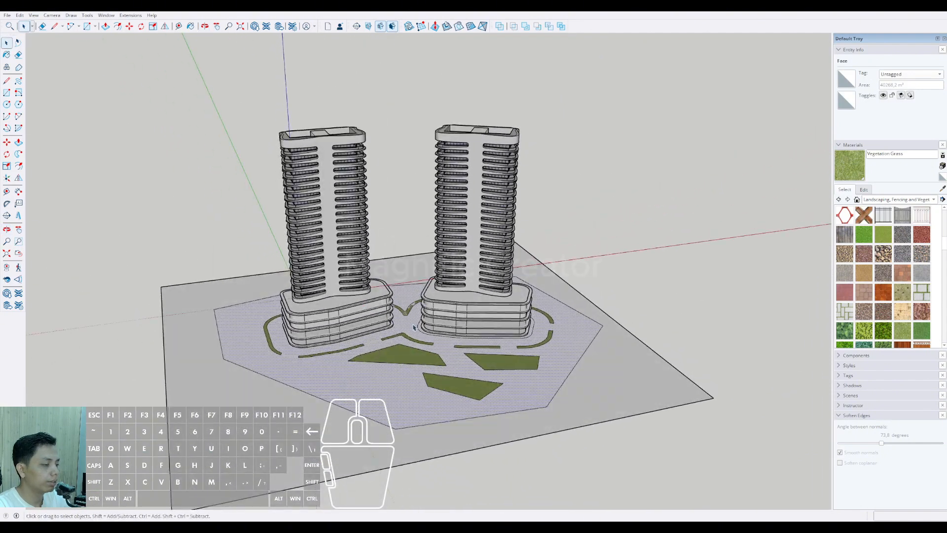
scroll(400, 371, up, 4)
middle_drag(429, 378, 389, 335)
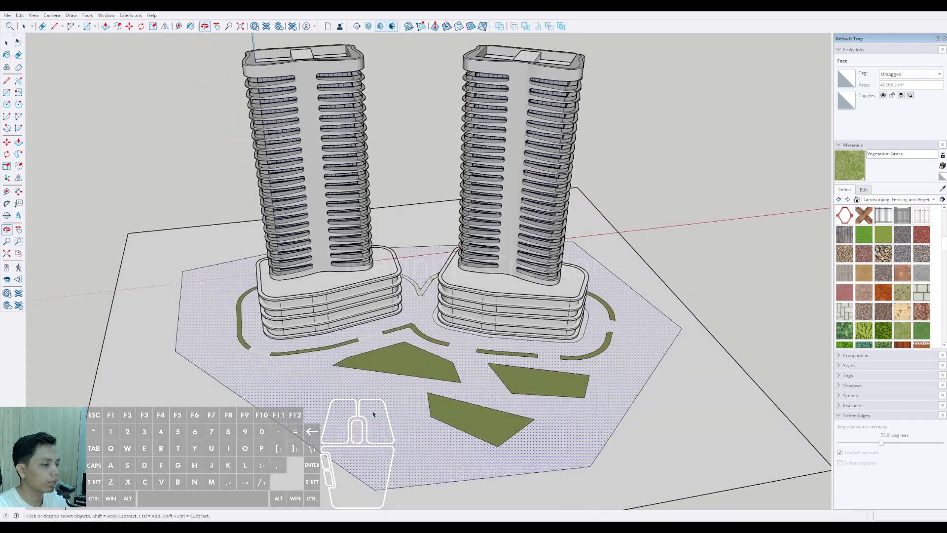
triple_click(327, 387)
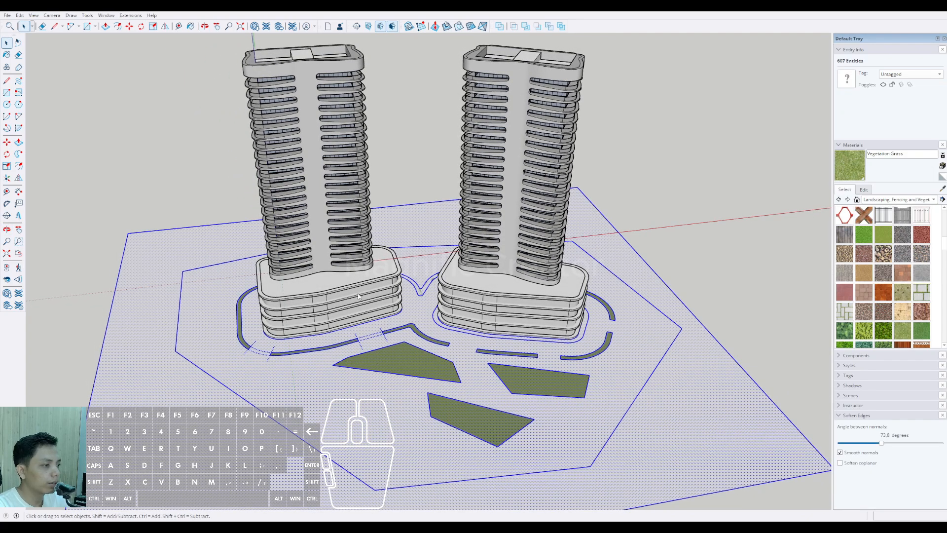
click(419, 318)
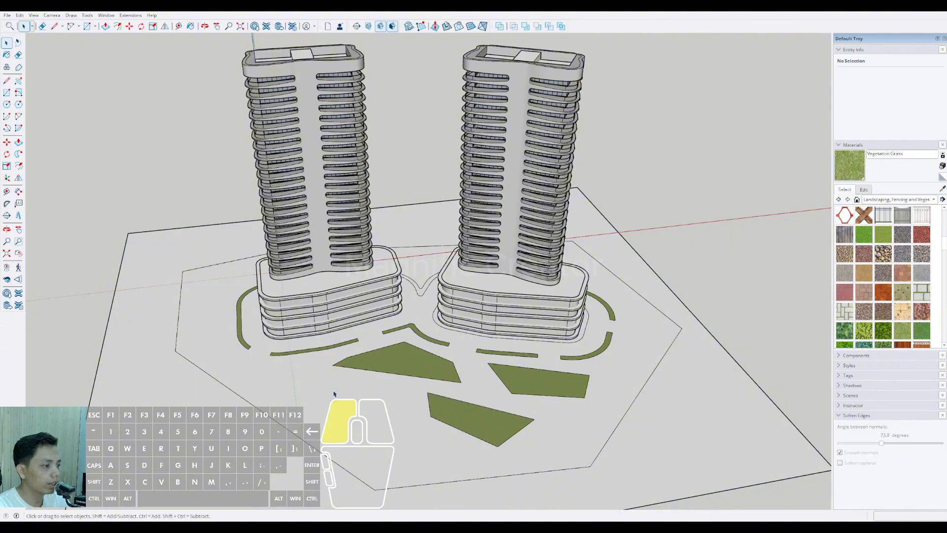
Step: Paint the V-shaped strip between the two podiums' rear sides with Vegetation Grass
scroll(420, 315, up, 5)
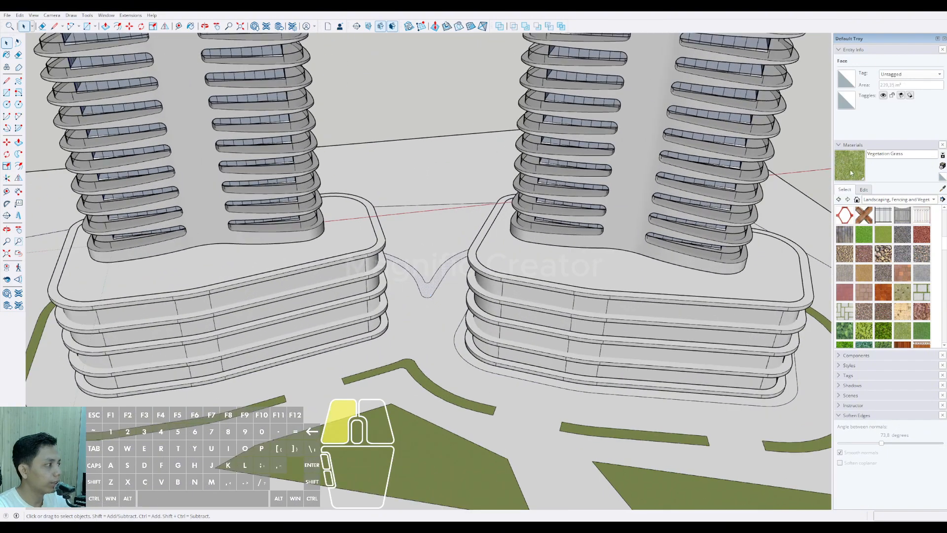
scroll(436, 282, up, 2)
click(437, 288)
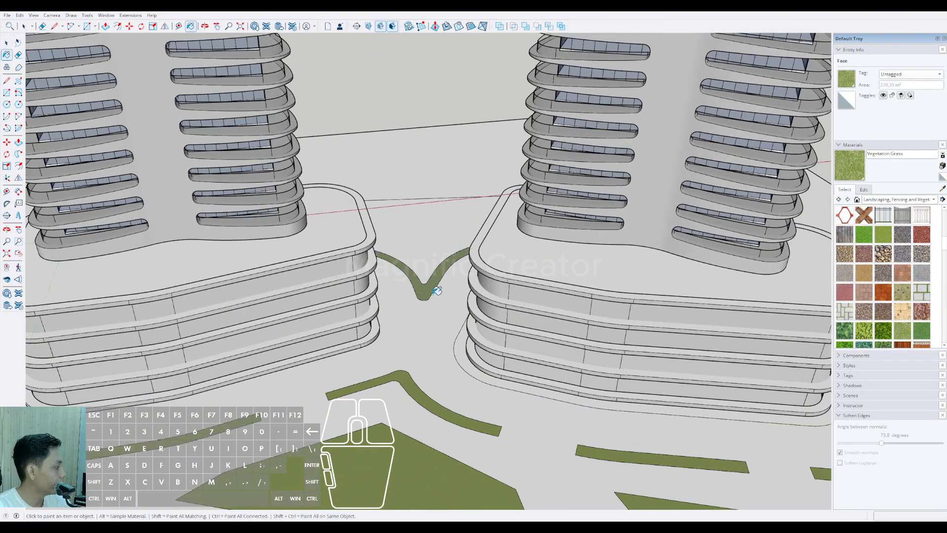
Step: Select the plaza face around the towers and paint it with Pavers Driveway Brick
scroll(436, 291, down, 6)
middle_drag(439, 359, 676, 360)
middle_drag(347, 382, 582, 330)
middle_drag(402, 361, 484, 380)
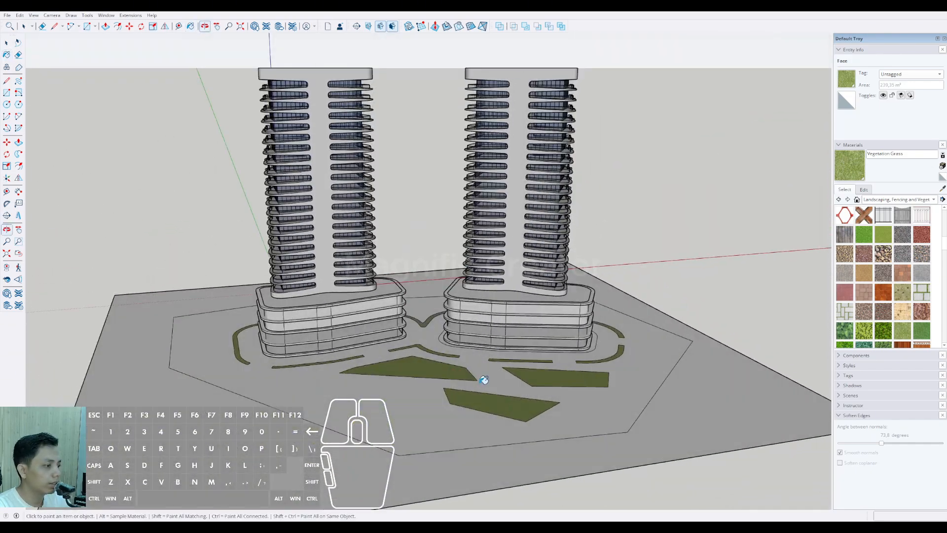
key(space)
click(484, 380)
mouse_move(395, 402)
middle_down()
mouse_move(401, 426)
mouse_move(607, 359)
middle_up()
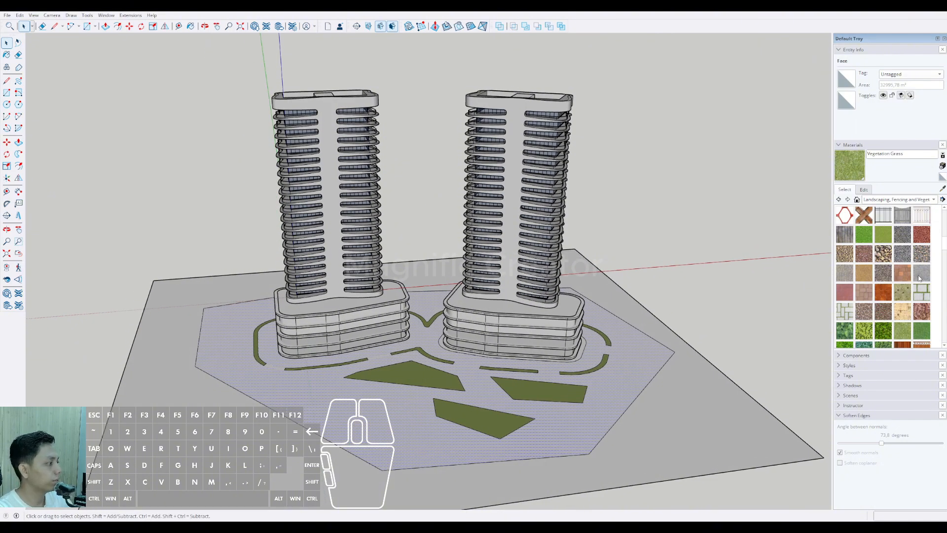
click(902, 275)
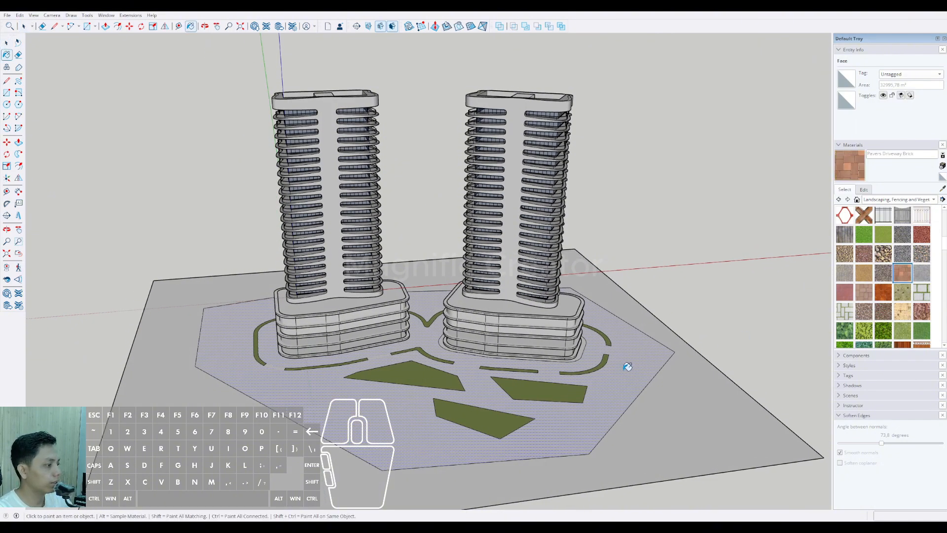
click(641, 359)
Step: Paint the plaza face around the towers with Pavers Herringbone Brick
drag(729, 226, 707, 280)
scroll(567, 368, up, 3)
mouse_move(568, 368)
shift+middle_down()
mouse_move(601, 353)
mouse_move(567, 343)
shift+middle_up()
click(845, 292)
click(652, 360)
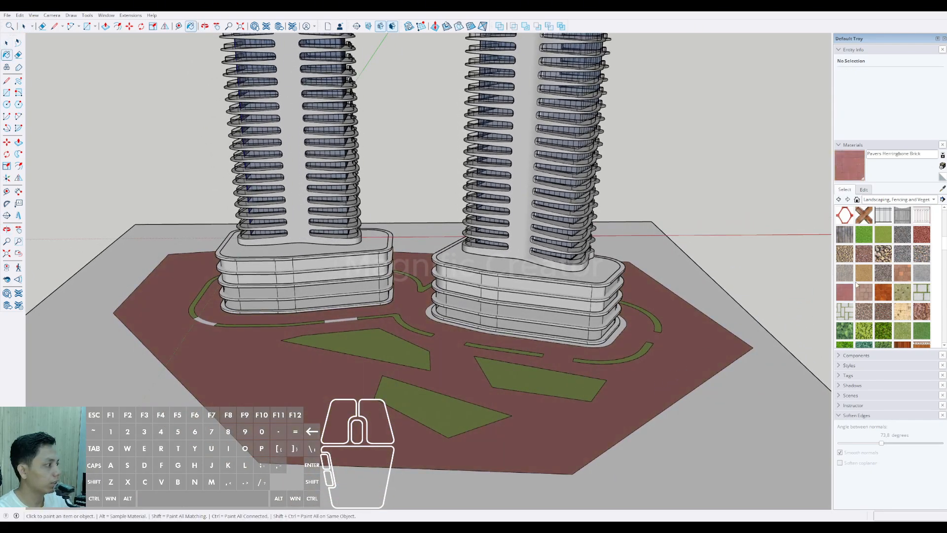
Step: Paint the plaza face around the towers with Pavers Modular Brick
click(864, 311)
click(682, 359)
scroll(683, 359, down, 3)
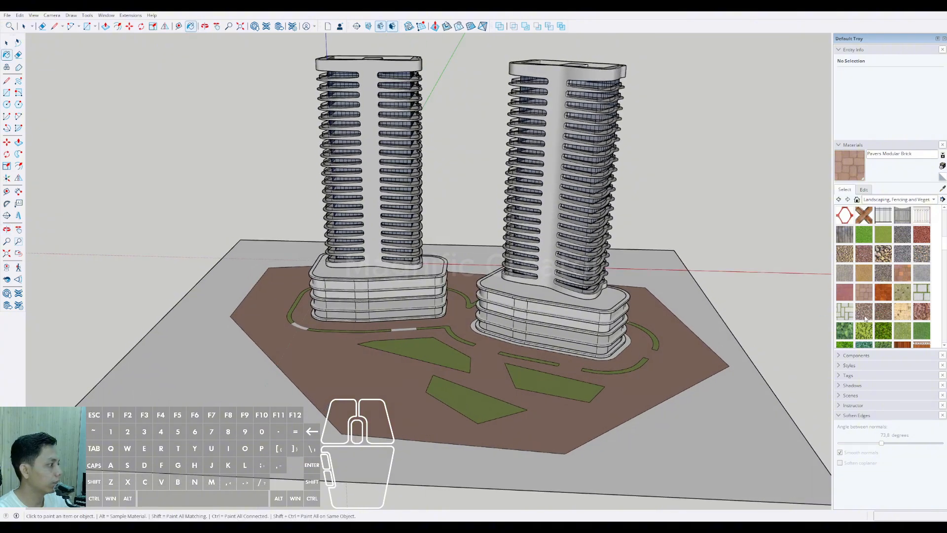
Step: Paint the plaza face around the towers with Vegetation Bark Maple
click(907, 313)
click(691, 362)
mouse_move(663, 376)
middle_down()
mouse_move(617, 392)
mouse_move(642, 381)
mouse_move(624, 373)
mouse_move(634, 367)
middle_up()
key(space)
Step: Offset the plaza face's outer boundary outward by about 2950 mm to form a narrow border strip
scroll(643, 380, up, 2)
scroll(897, 311, down, 1)
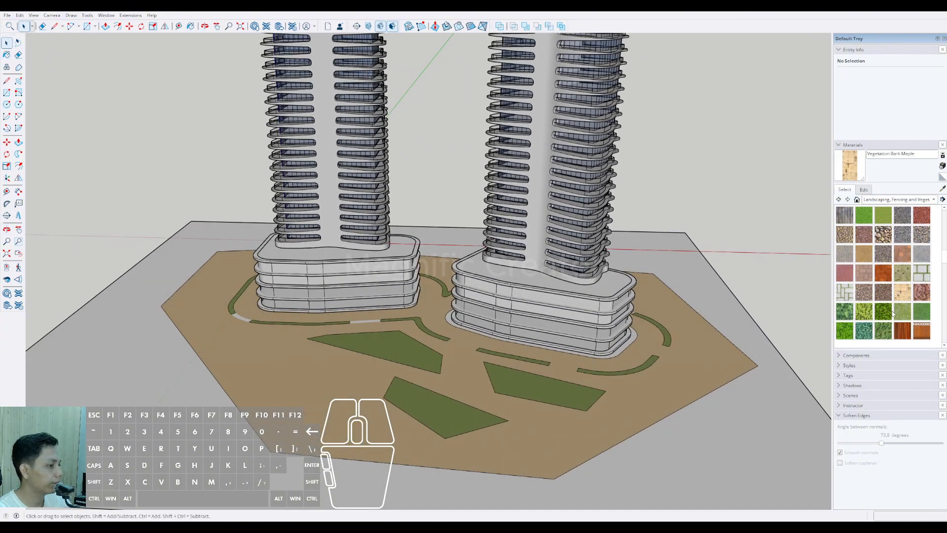
scroll(735, 314, down, 3)
scroll(705, 331, up, 4)
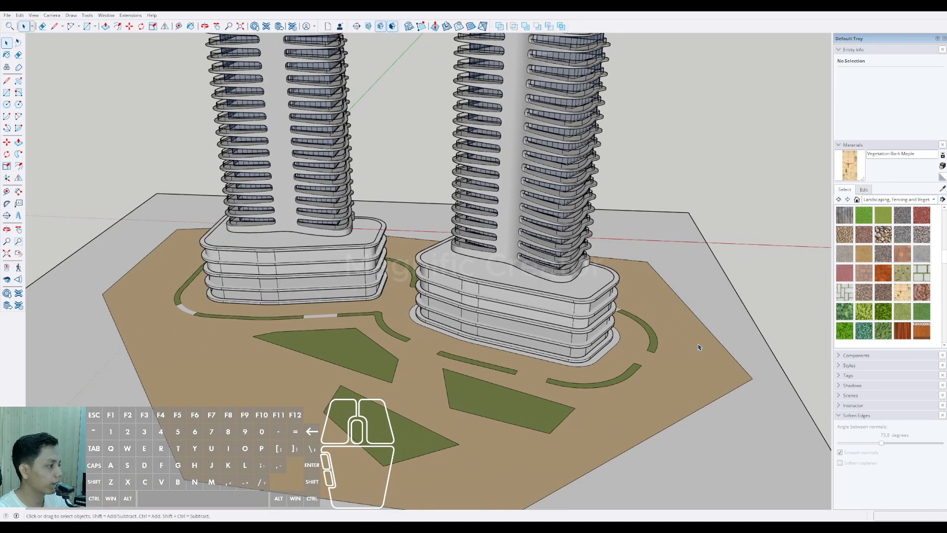
key(f)
click(702, 331)
key(ctrl+z)
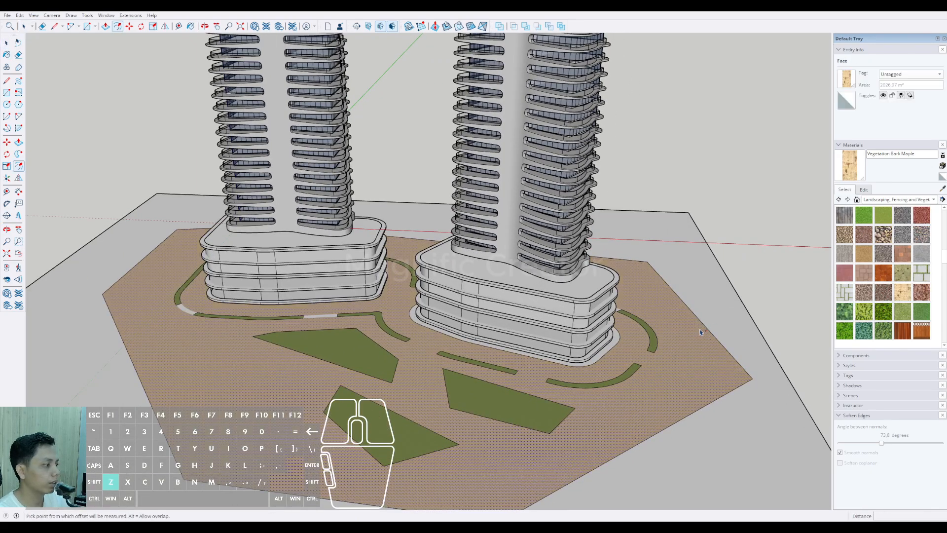
click(703, 324)
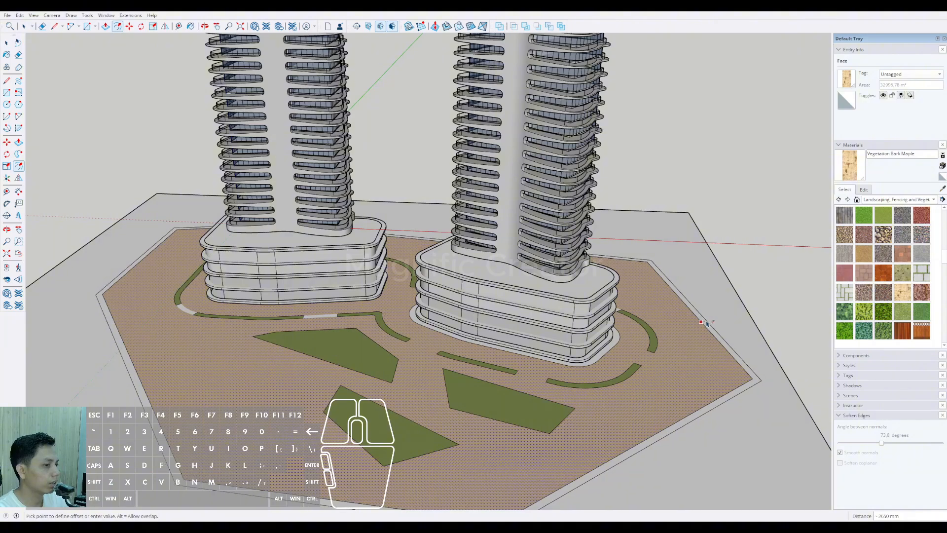
click(706, 323)
scroll(722, 341, up, 4)
key(space)
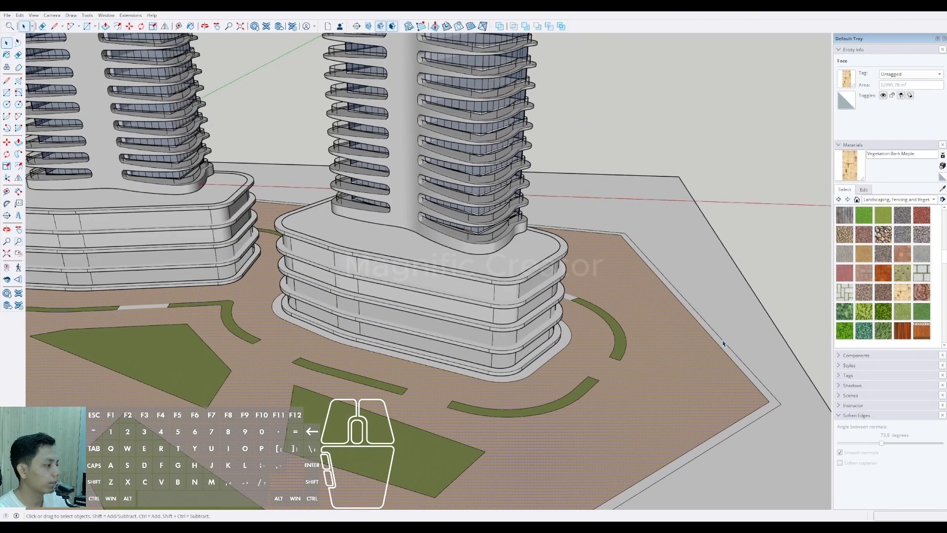
Step: Sample Vegetation Grass from an existing planting area and paint the narrow border strip around the plaza with it
click(723, 343)
scroll(603, 307, down, 3)
scroll(603, 306, down, 3)
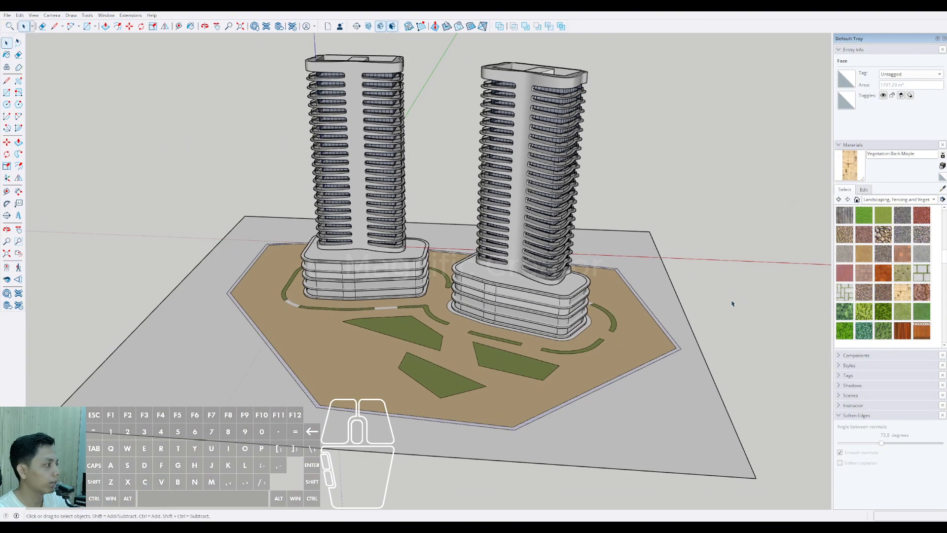
click(942, 189)
scroll(606, 340, up, 4)
click(589, 331)
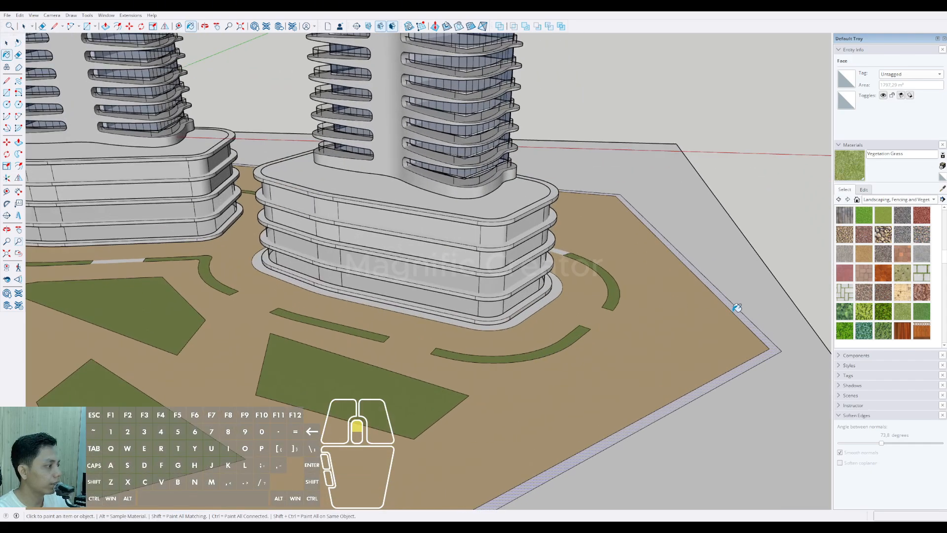
click(736, 305)
Step: Select the seven outer edges of the grass border around the plaza
scroll(599, 318, down, 6)
mouse_move(590, 332)
middle_down()
mouse_move(401, 359)
mouse_move(575, 382)
mouse_move(529, 420)
mouse_move(483, 412)
middle_up()
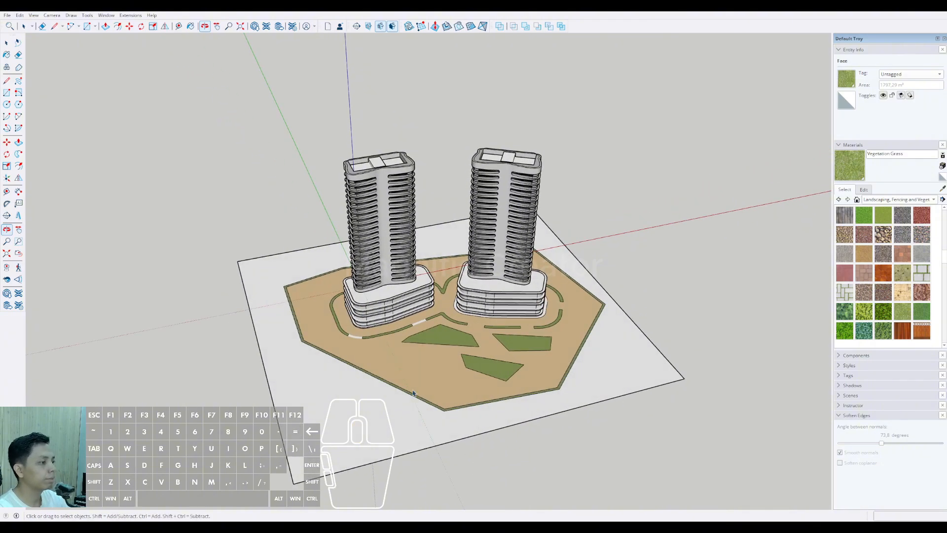
scroll(424, 353, up, 2)
middle_drag(424, 353, 336, 354)
scroll(336, 354, up, 2)
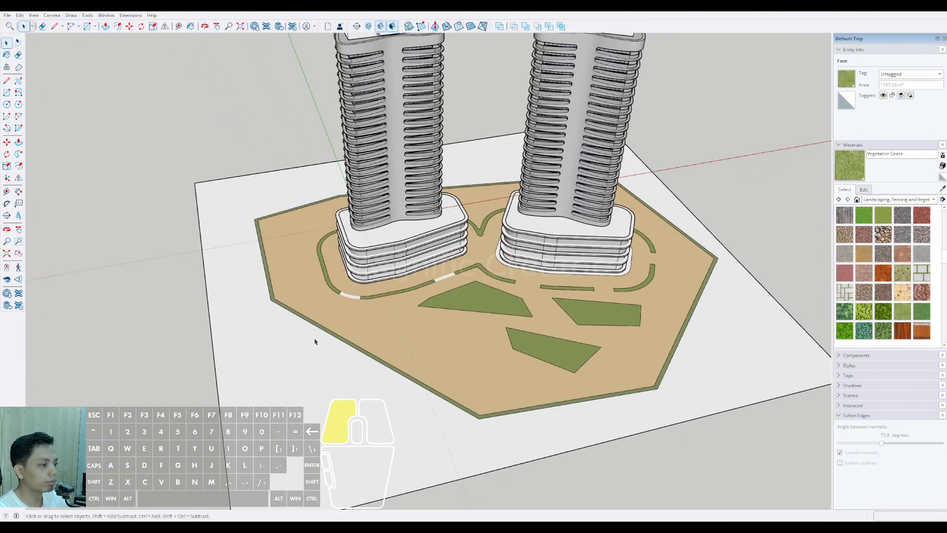
scroll(306, 330, up, 2)
scroll(297, 315, up, 2)
key(space)
click(288, 307)
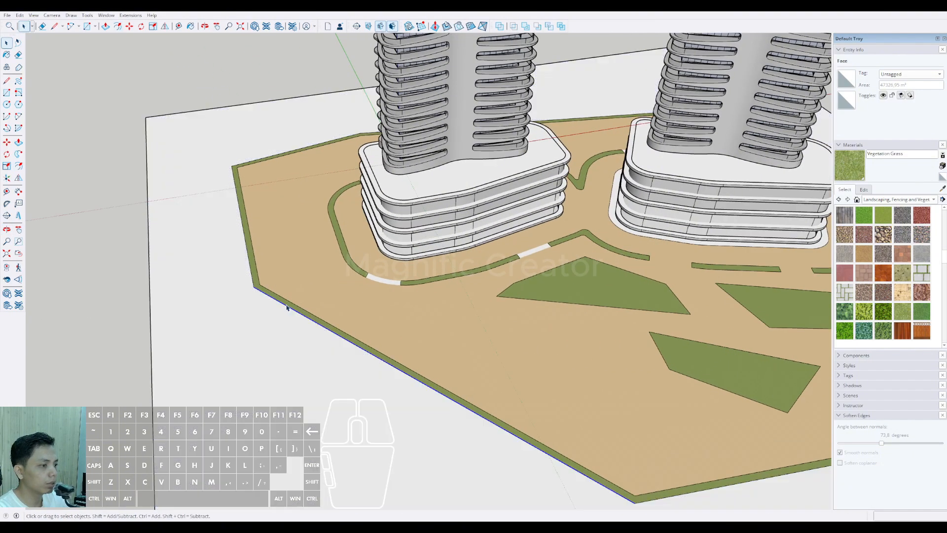
shift+click(248, 254)
scroll(257, 198, down, 3)
scroll(235, 224, up, 4)
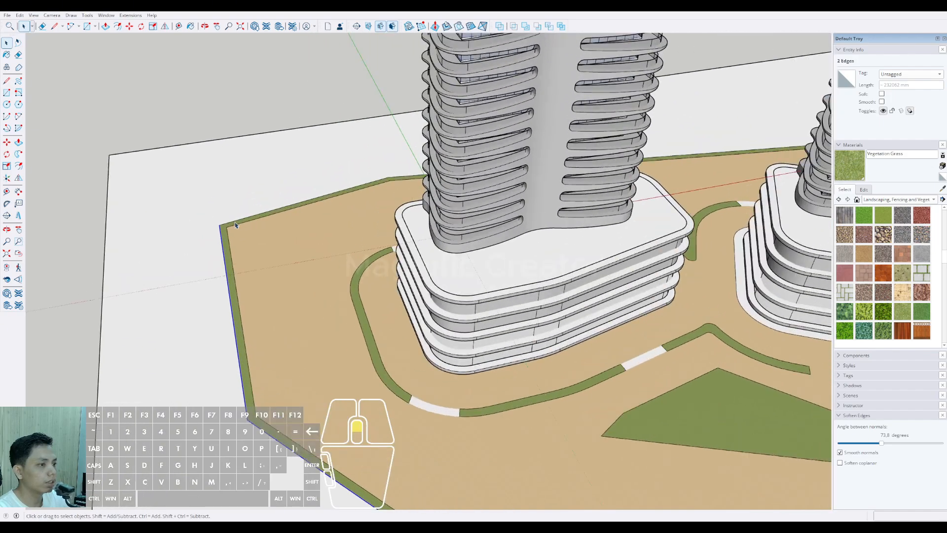
shift+click(238, 221)
scroll(237, 222, down, 5)
scroll(339, 363, up, 2)
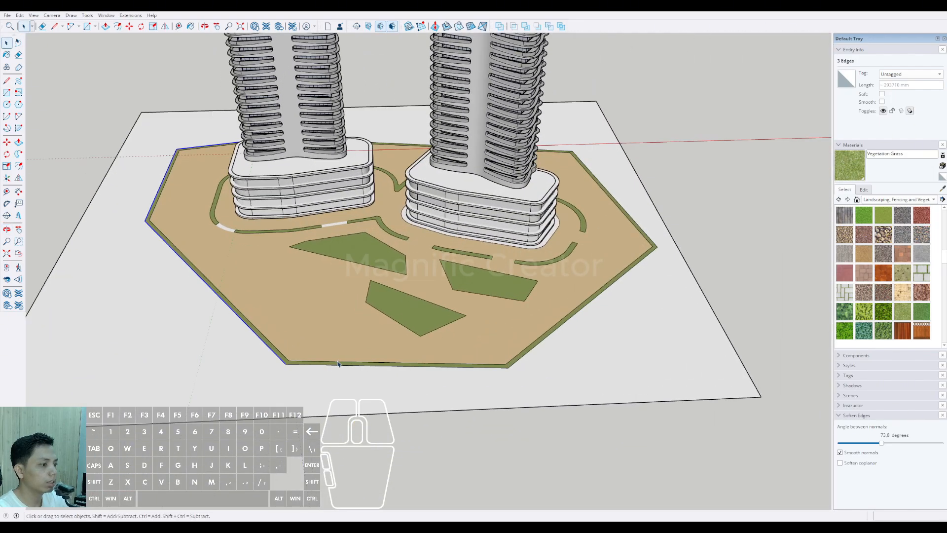
shift+click(328, 366)
middle_drag(463, 378, 520, 445)
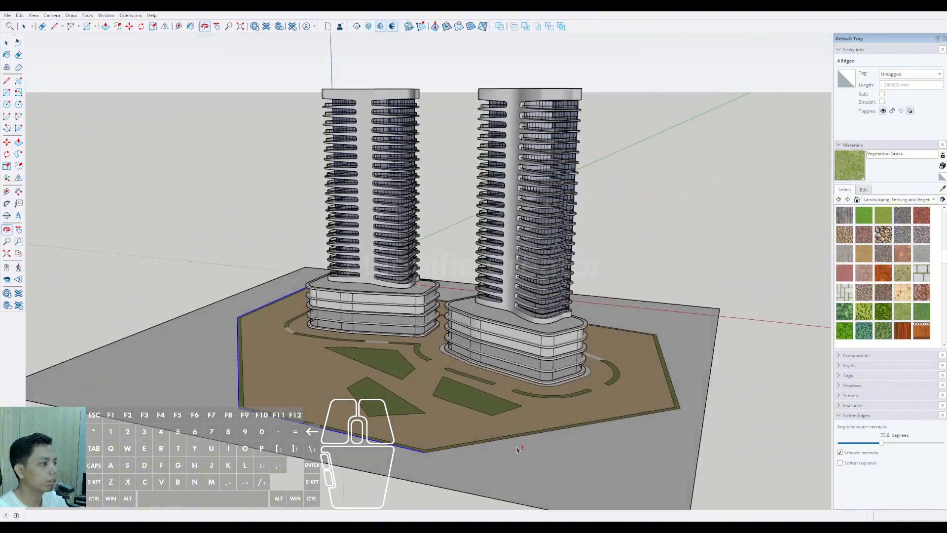
scroll(520, 444, up, 2)
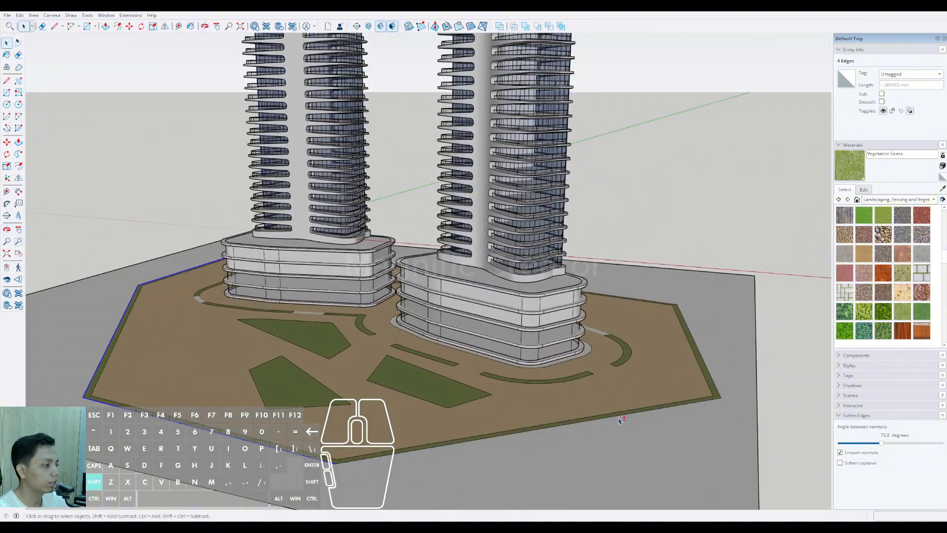
shift+click(708, 368)
scroll(707, 368, down, 2)
mouse_move(707, 368)
middle_down()
mouse_move(610, 407)
mouse_move(572, 407)
mouse_move(561, 425)
mouse_move(493, 272)
middle_up()
scroll(611, 408, up, 4)
shift+click(593, 400)
scroll(593, 400, down, 3)
scroll(561, 425, down, 2)
Step: Move the ground plane's right edge outward to widen the ground beyond the plaza
click(517, 294)
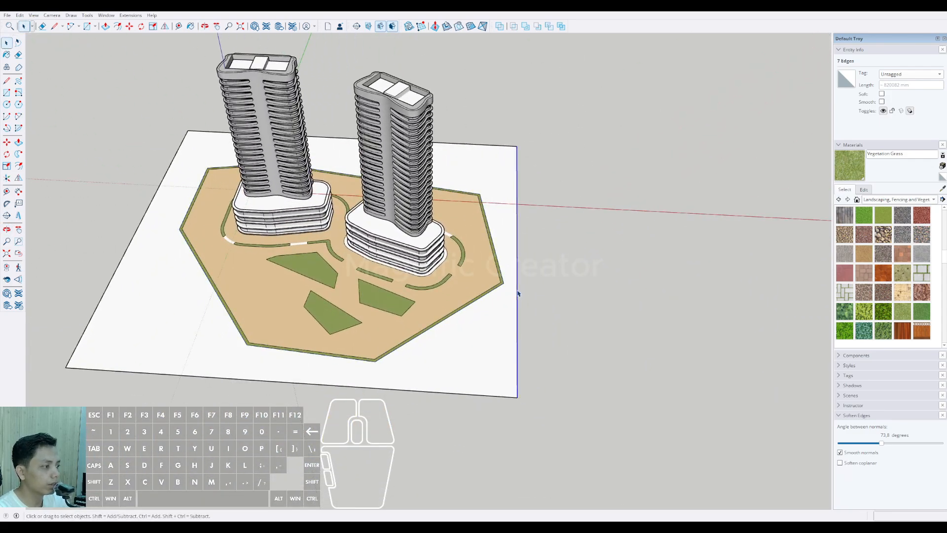
key(m)
click(518, 288)
shift+click(591, 282)
key(space)
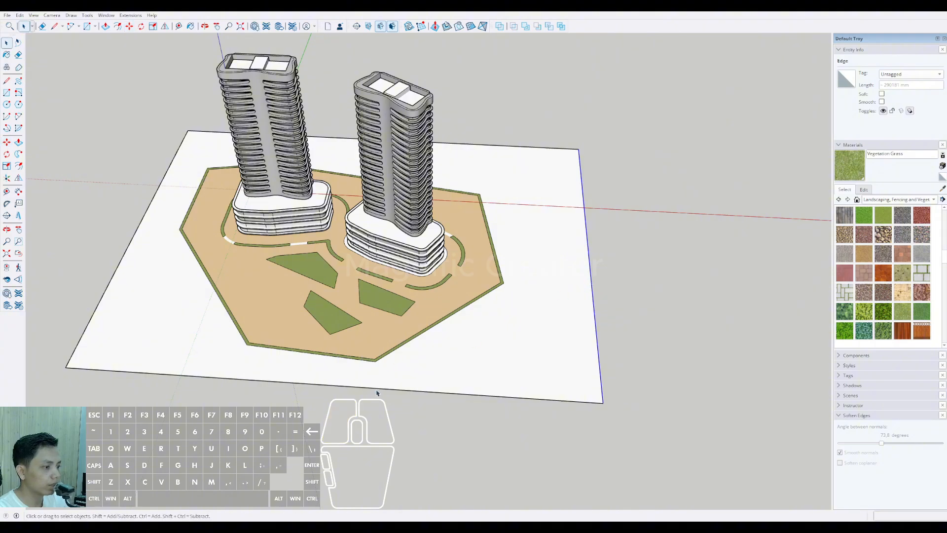
Step: Move the ground plane's front and left edges outward to leave more room around the plaza
middle_drag(399, 383, 407, 394)
click(418, 397)
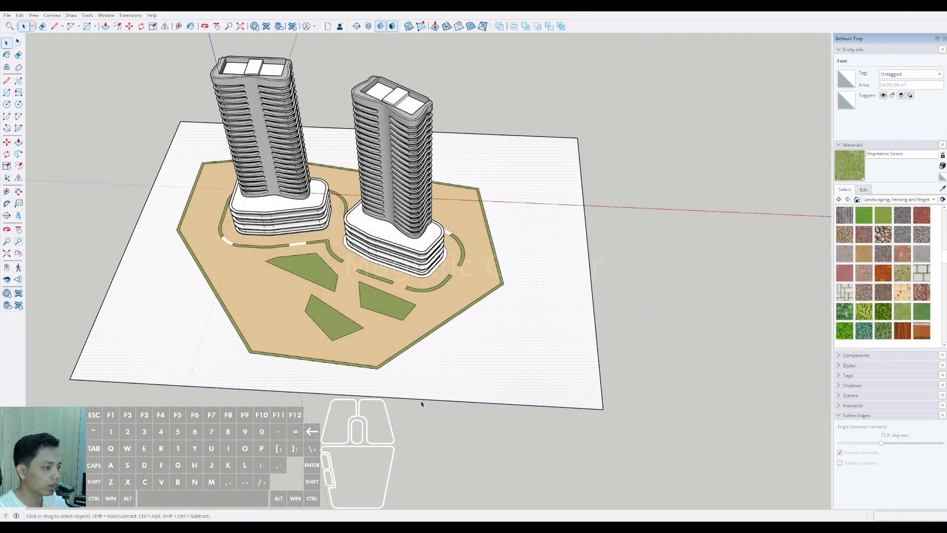
click(420, 399)
click(422, 397)
middle_drag(423, 434, 370, 258)
scroll(371, 257, up, 5)
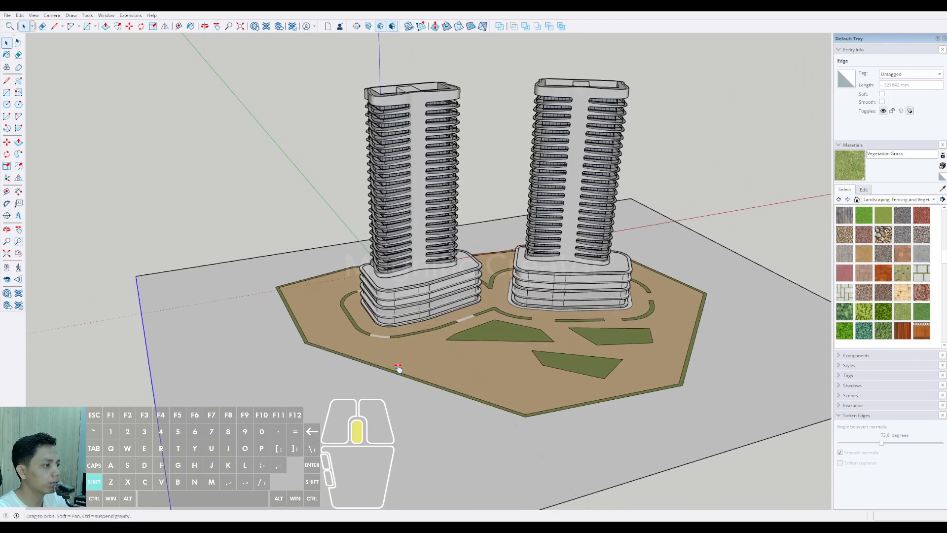
Step: Select all seven outer edges of the plaza's grass border on the enlarged ground
click(290, 328)
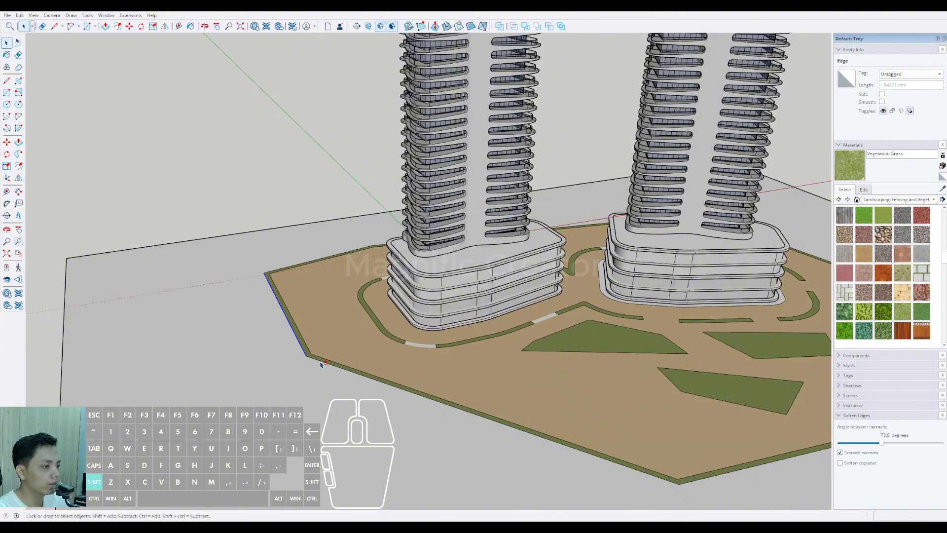
shift+click(323, 363)
middle_drag(323, 363, 411, 430)
scroll(412, 429, down, 1)
middle_drag(523, 424, 428, 427)
scroll(428, 428, up, 1)
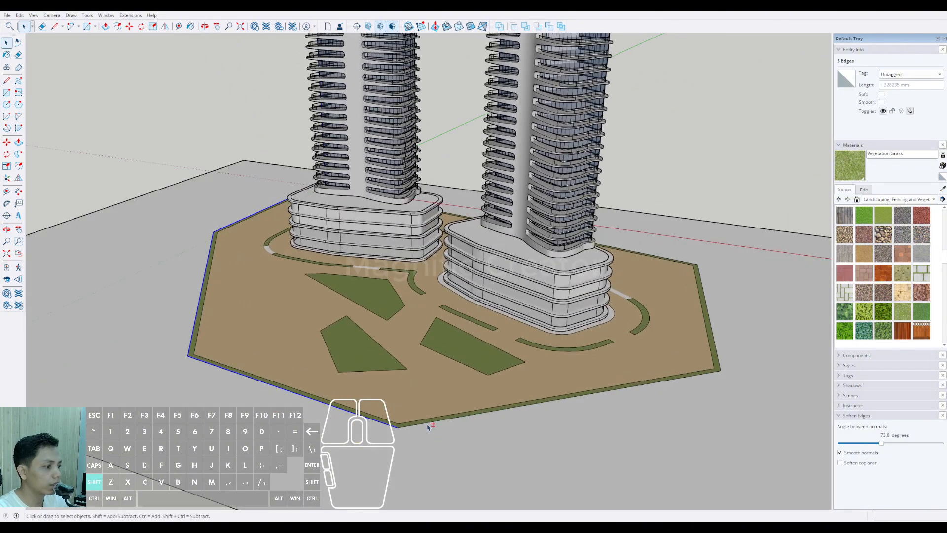
middle_drag(676, 417, 387, 413)
scroll(443, 434, up, 1)
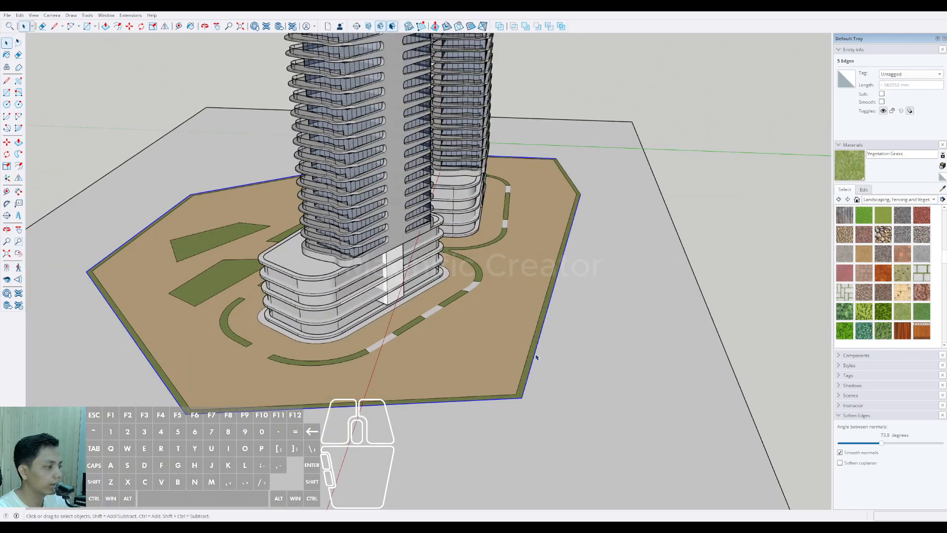
middle_drag(536, 357, 456, 394)
scroll(624, 205, up, 2)
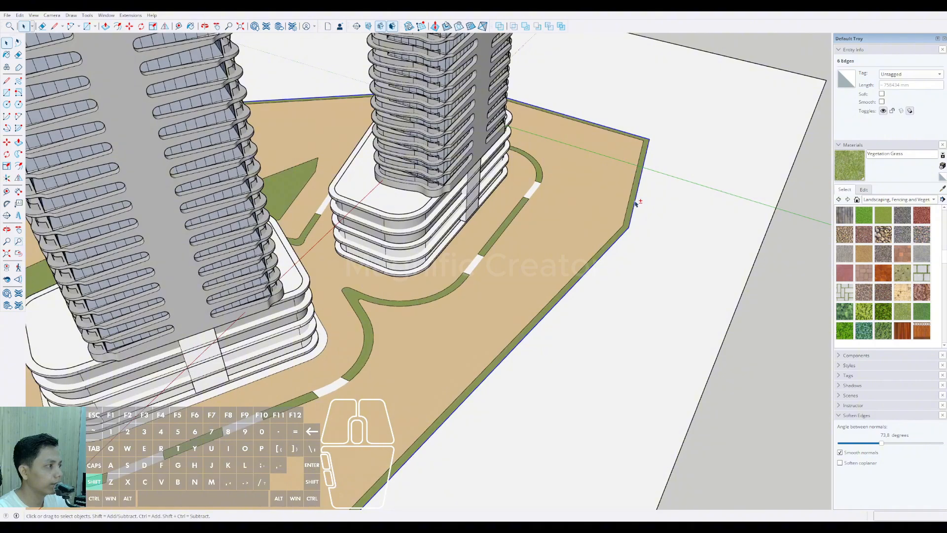
shift+click(636, 202)
scroll(571, 258, down, 3)
middle_drag(570, 258, 281, 345)
scroll(285, 314, up, 3)
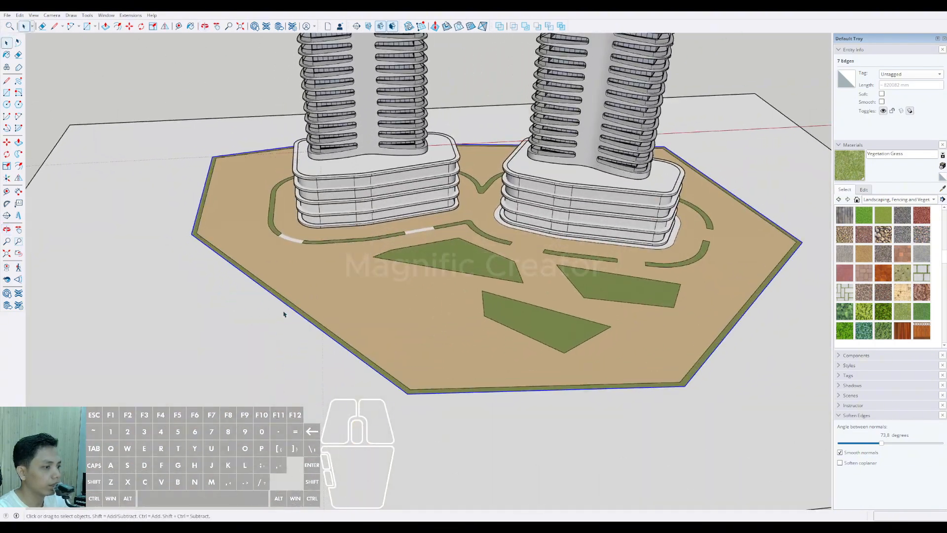
Step: Try offsetting the selected grass border edges outward by 30000 mm, and undo the offset
click(282, 301)
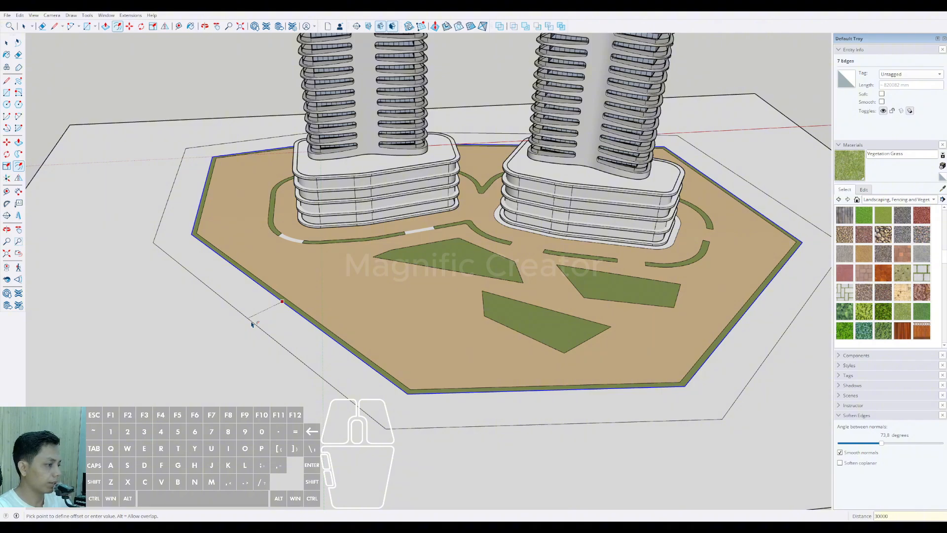
key(Return)
scroll(297, 324, down, 3)
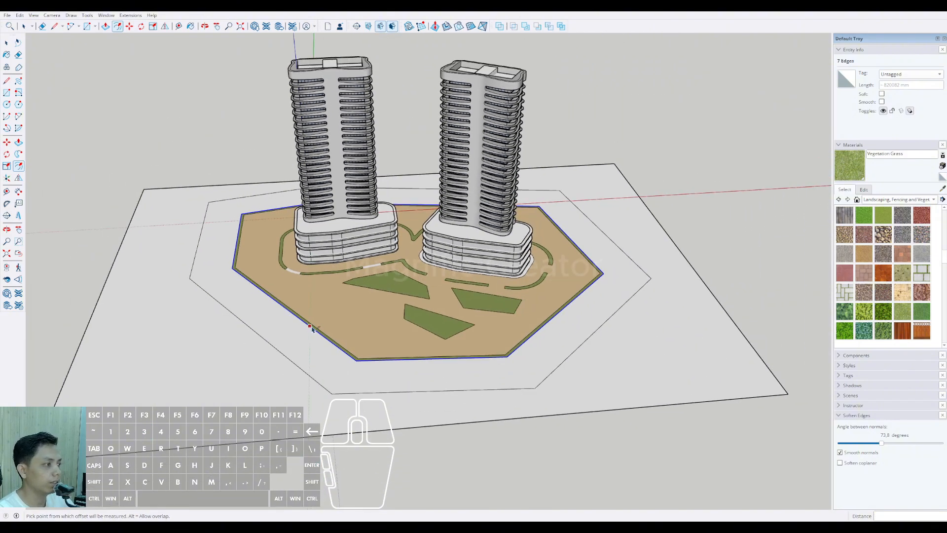
key(ctrl+z)
Step: Offset the selected grass border edges outward by 16000 mm to outline a road around the plaza
scroll(289, 319, up, 1)
scroll(289, 318, up, 1)
click(288, 310)
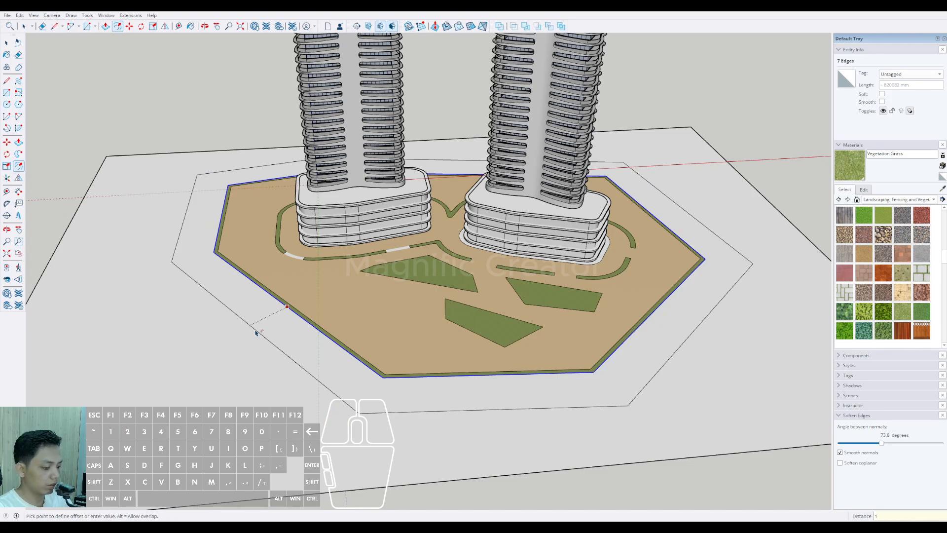
key(Return)
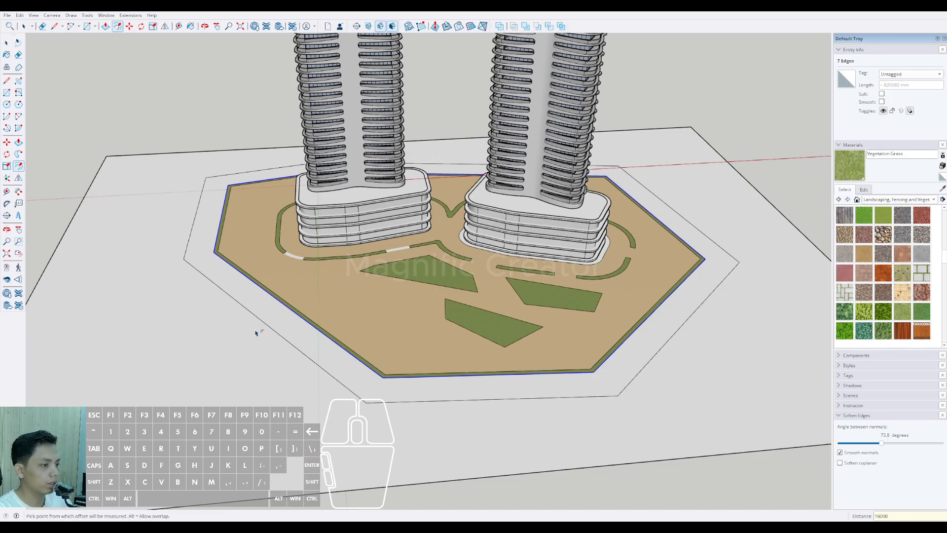
scroll(417, 332, down, 3)
middle_drag(424, 327, 388, 328)
middle_drag(611, 313, 594, 300)
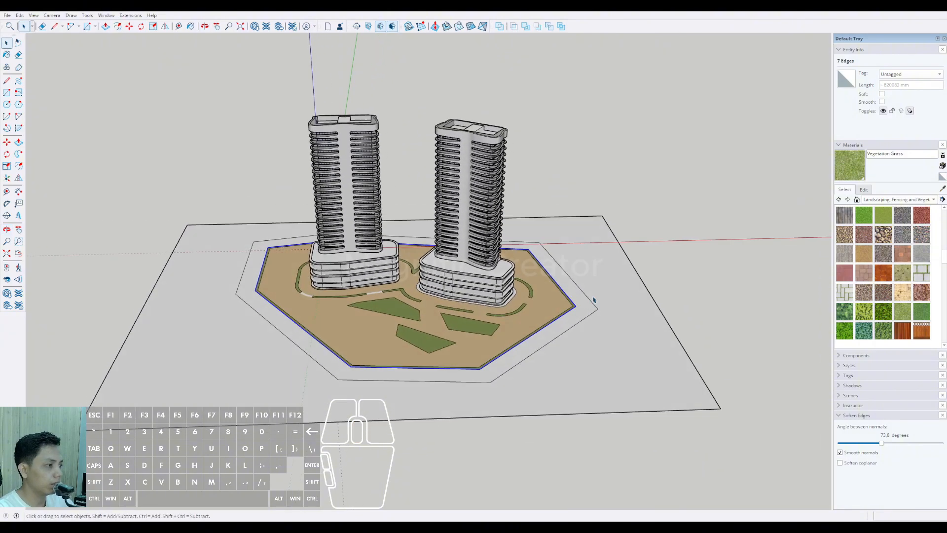
Step: Draw two roughly parallel road lines from the offset outline's right side out toward the ground's right edge
scroll(508, 340, up, 1)
mouse_move(507, 340)
shift+middle_down()
mouse_move(518, 341)
mouse_move(516, 357)
shift+middle_up()
scroll(519, 357, up, 2)
middle_drag(523, 356, 546, 354)
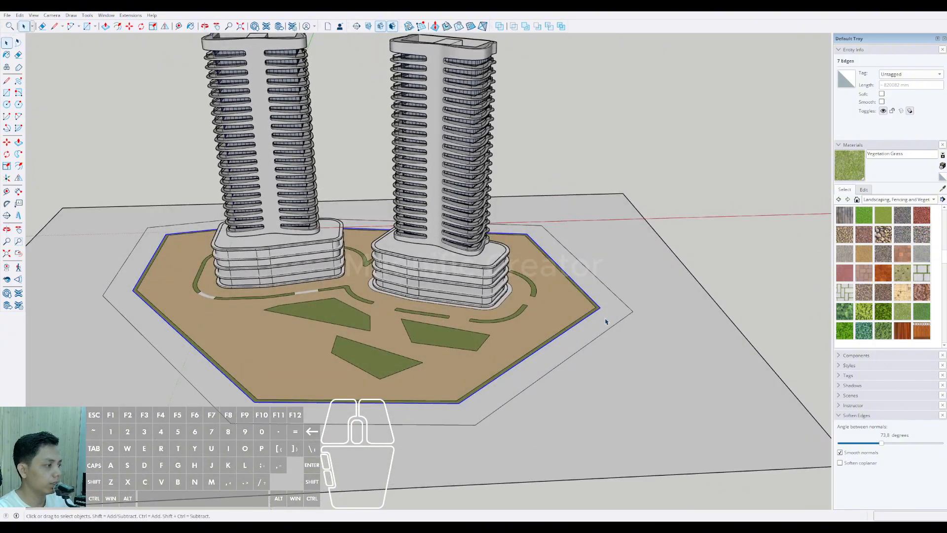
scroll(607, 322, down, 3)
scroll(607, 341, up, 2)
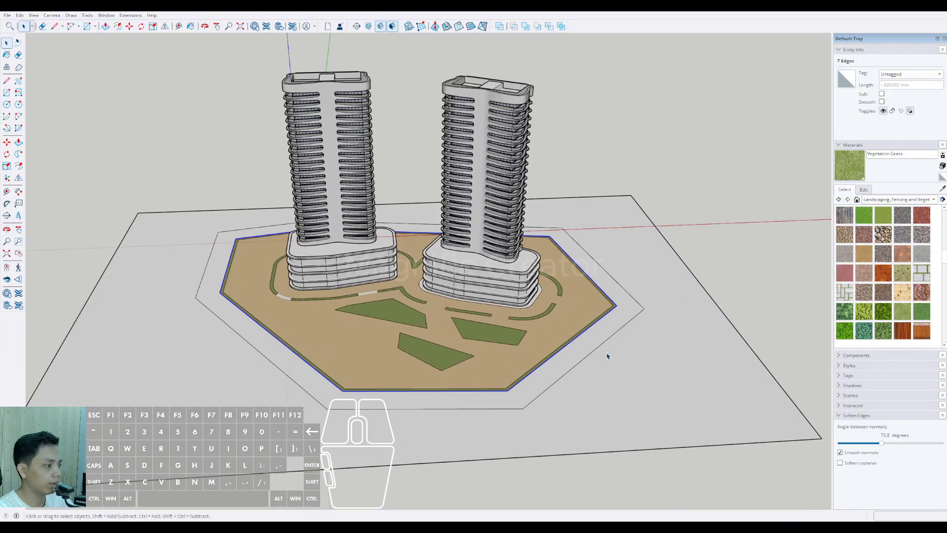
click(626, 323)
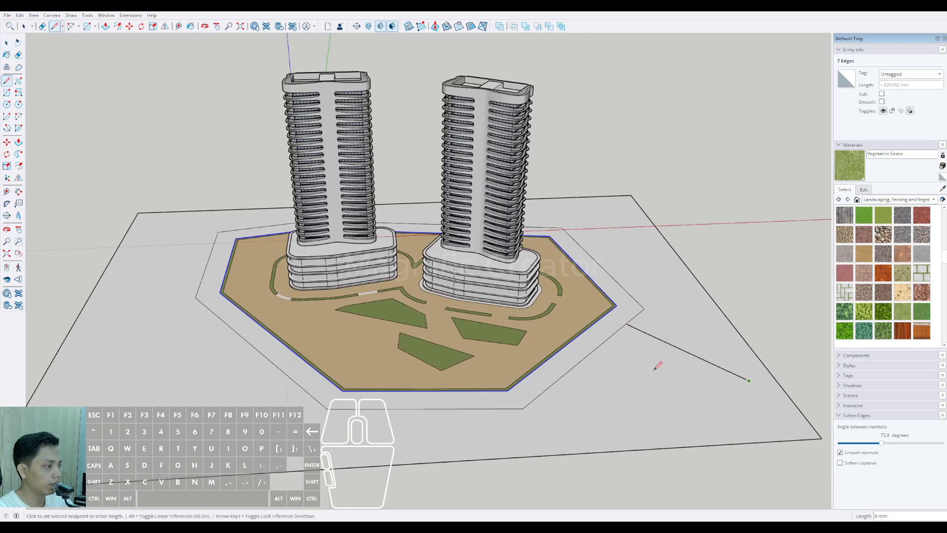
click(604, 341)
scroll(646, 340, up, 1)
key(e)
scroll(627, 332, down, 1)
Step: Draw two roughly parallel road lines from the offset outline's left side out toward the ground's left edge
mouse_move(615, 330)
middle_down()
mouse_move(496, 371)
mouse_move(347, 295)
middle_up()
key(space)
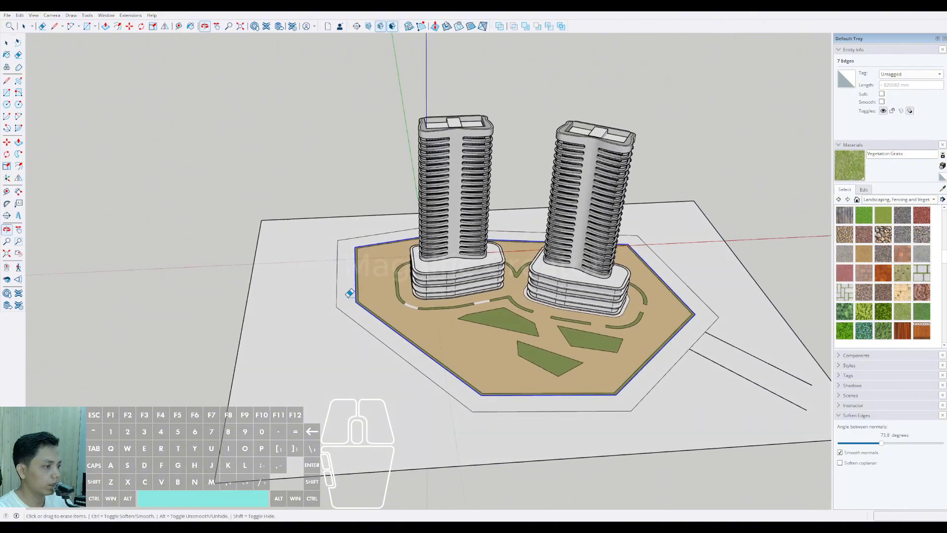
scroll(343, 278, up, 1)
key(l)
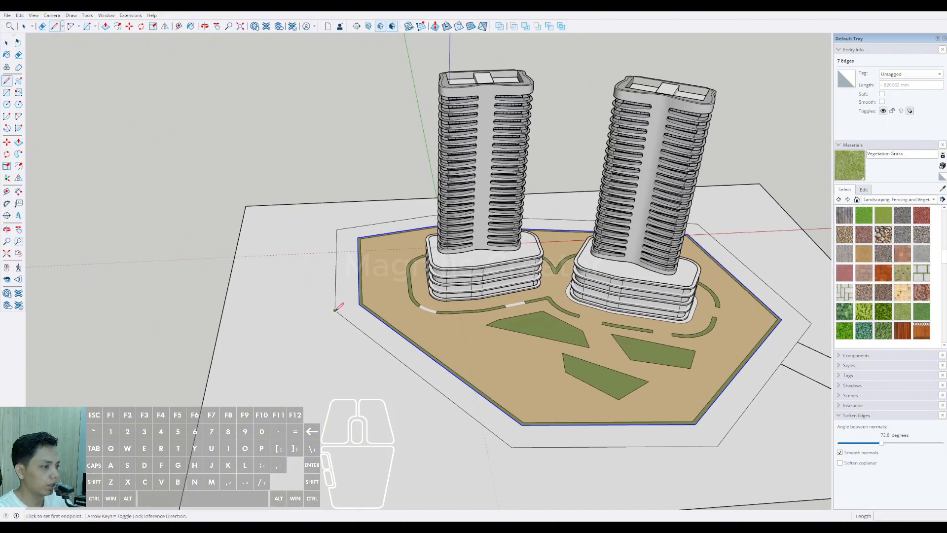
click(249, 251)
click(336, 267)
click(263, 223)
key(space)
Step: Draw two roughly parallel road lines from the offset outline's front-left side out toward the ground's front edge
scroll(263, 239, down, 5)
mouse_move(371, 290)
shift+middle_down()
mouse_move(355, 318)
mouse_move(323, 328)
shift+middle_up()
scroll(364, 301, up, 2)
key(l)
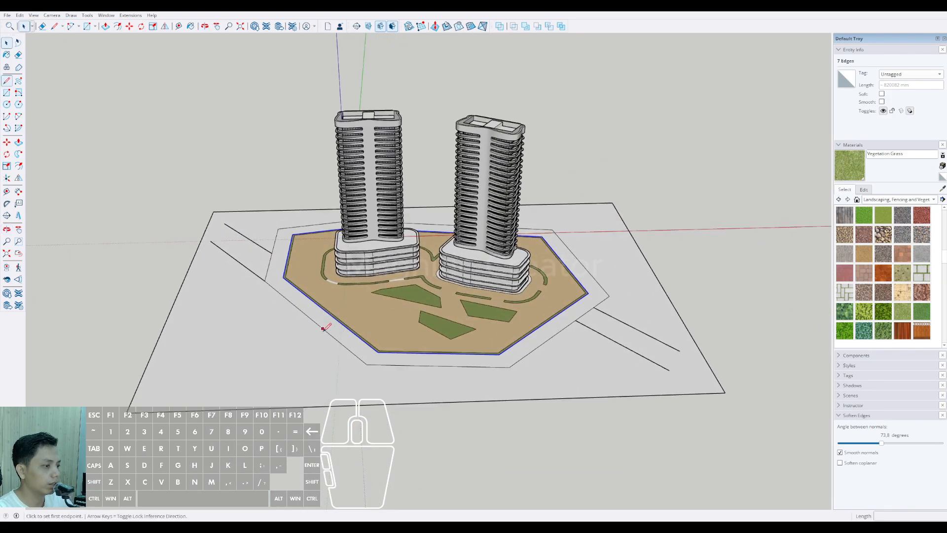
click(366, 364)
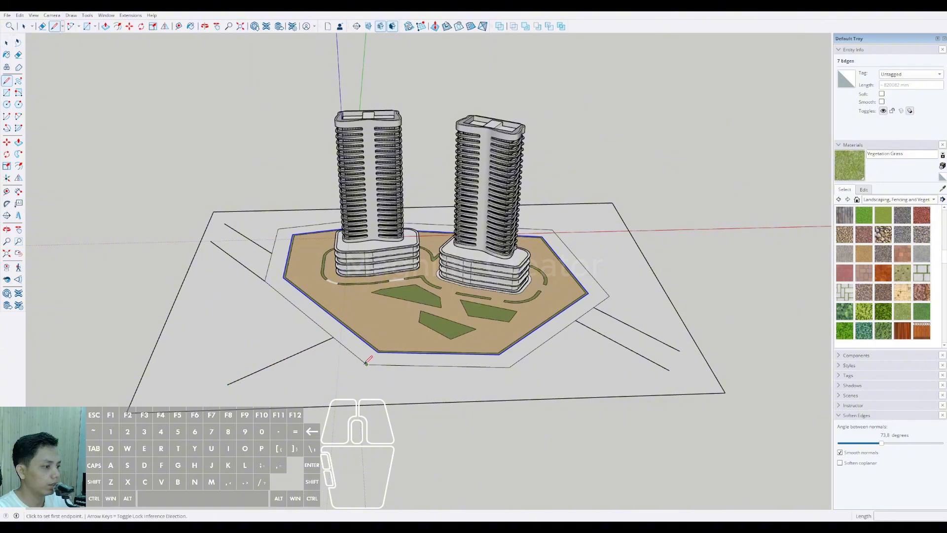
key(d)
click(354, 354)
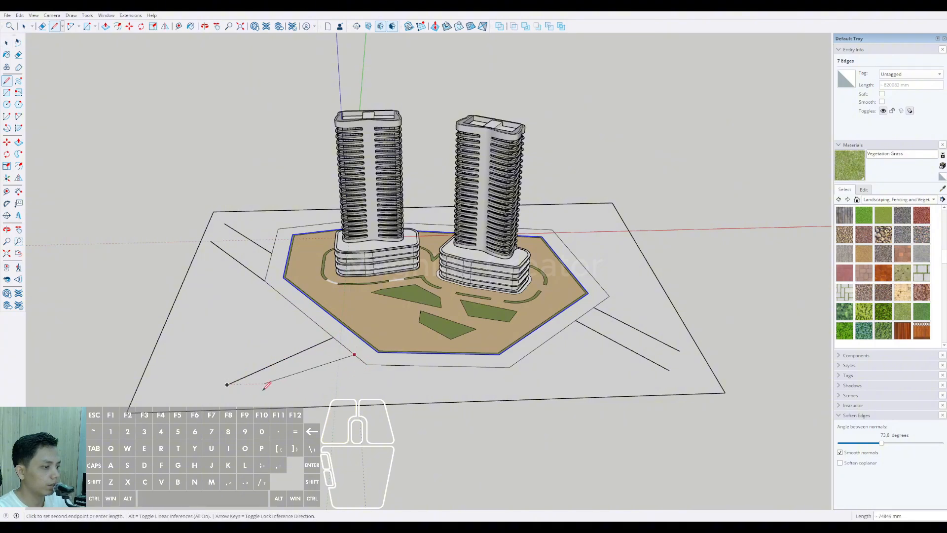
scroll(248, 400, up, 2)
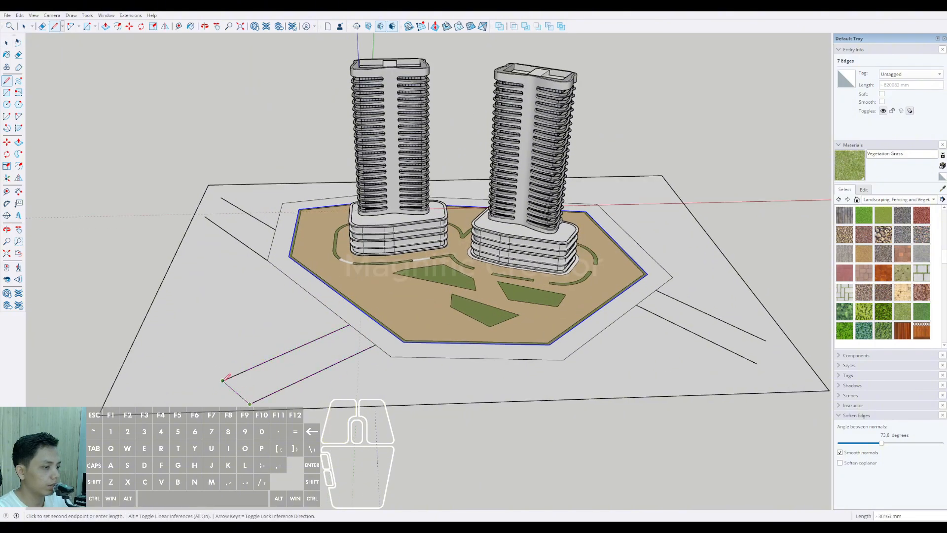
Step: Close the open outer ends of the front and right roads with short connecting lines
click(223, 380)
key(space)
scroll(251, 369, down, 2)
scroll(593, 389, up, 2)
click(620, 397)
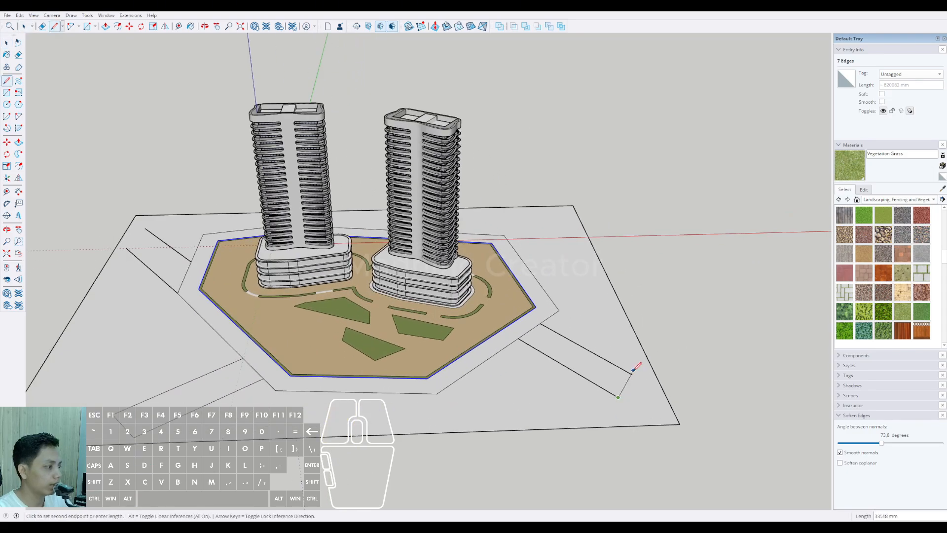
click(633, 374)
key(space)
scroll(607, 366, down, 2)
scroll(257, 267, up, 3)
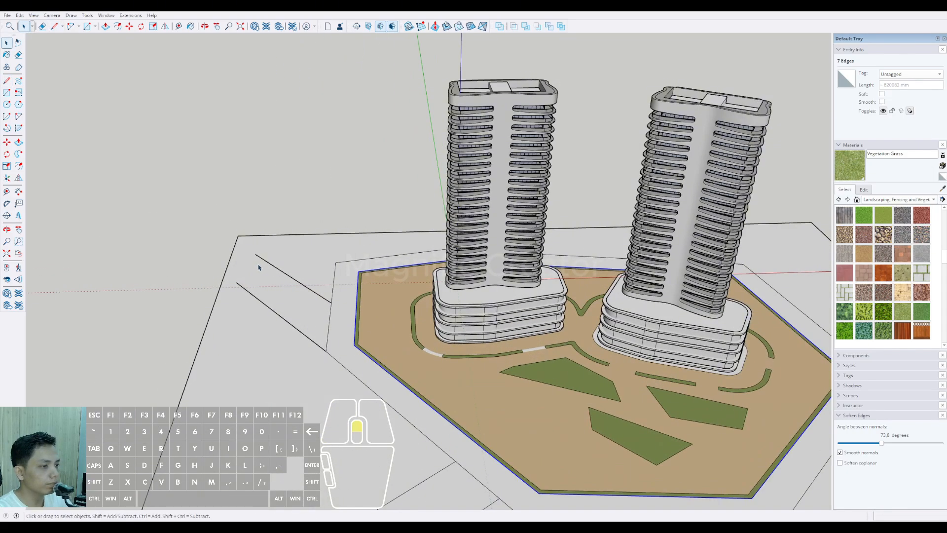
click(237, 282)
key(space)
scroll(256, 254, down, 5)
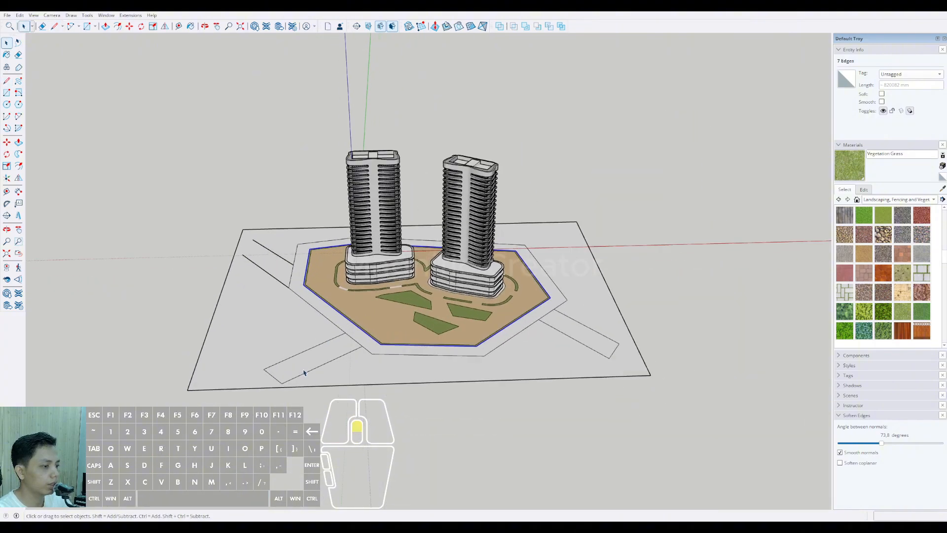
Step: Erase the short closing lines at the outer ends of the front and right roads
scroll(303, 374, up, 1)
key(e)
click(270, 374)
click(647, 349)
Step: Extend both lines of the right road in their own direction past the ground's right edge
key(l)
click(651, 341)
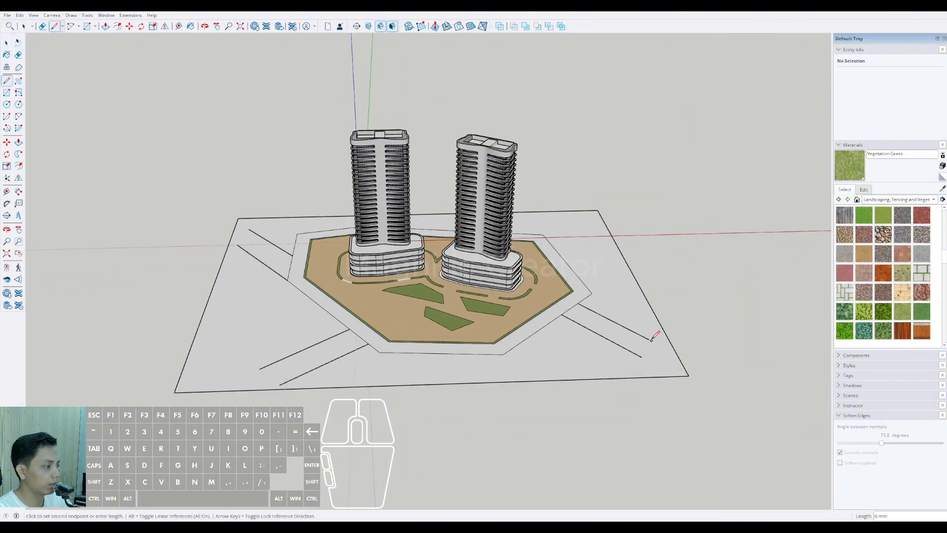
scroll(625, 327, down, 3)
click(730, 380)
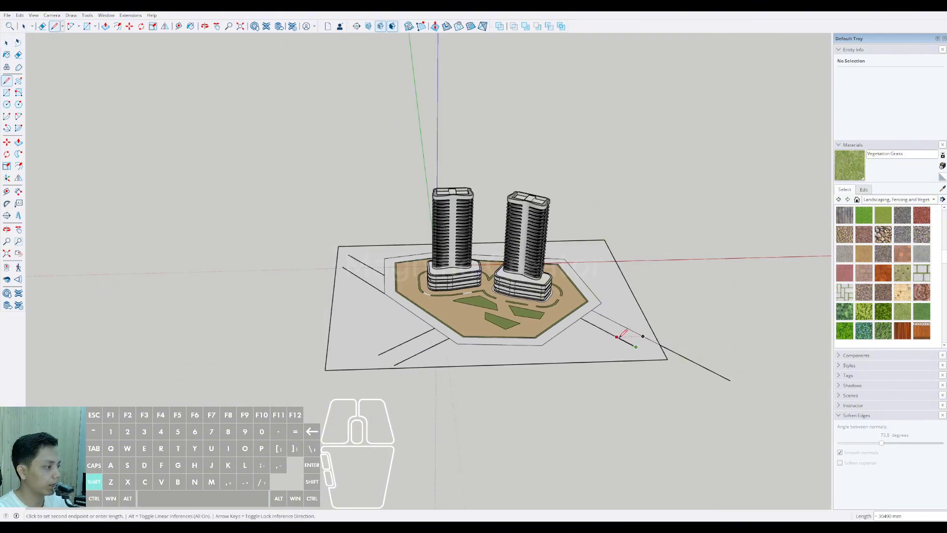
scroll(716, 387, up, 2)
key(space)
scroll(311, 355, up, 2)
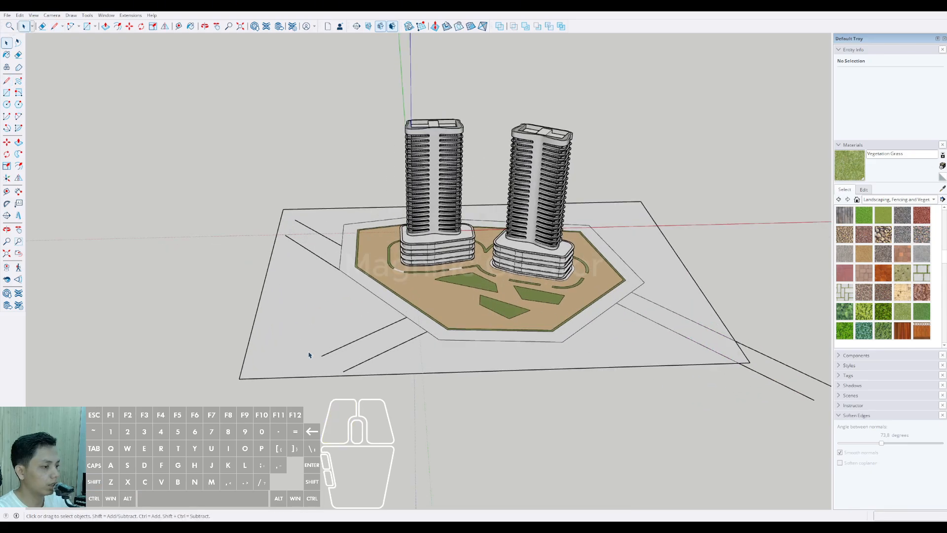
Step: Extend both lines of the front road in their own direction past the ground's front edge
key(l)
click(321, 356)
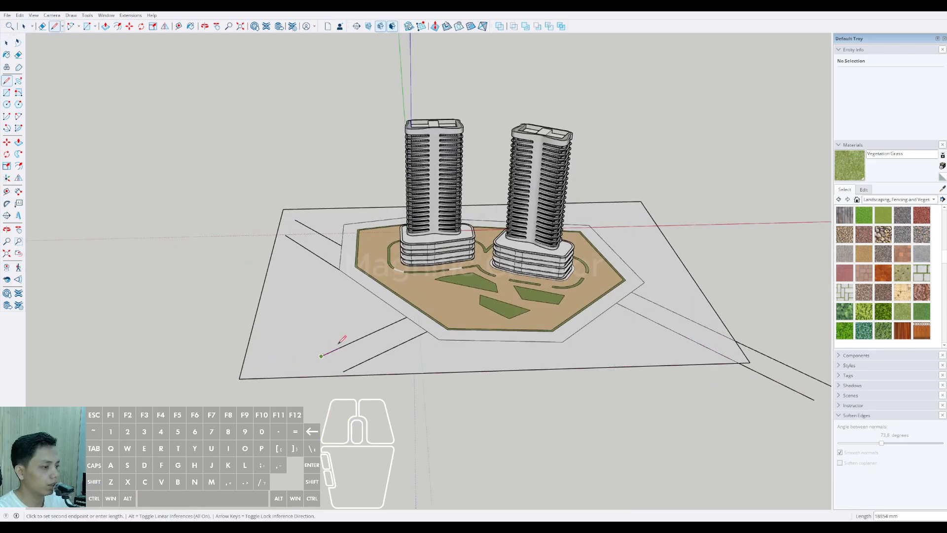
shift+scroll(276, 374, down, 2)
click(348, 363)
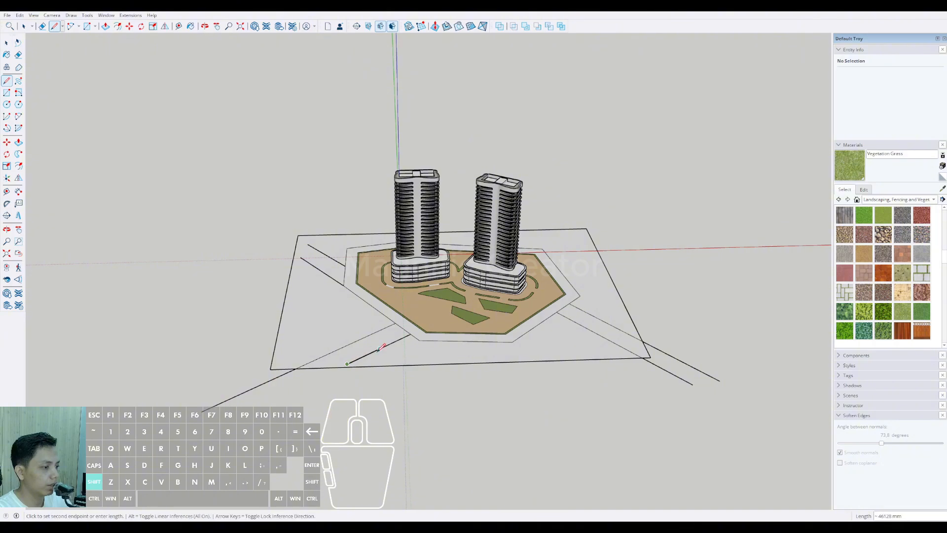
key(space)
Step: Extend both lines of the left road in their own direction past the ground's left edge
scroll(310, 245, up, 3)
key(l)
click(296, 264)
shift+click(231, 226)
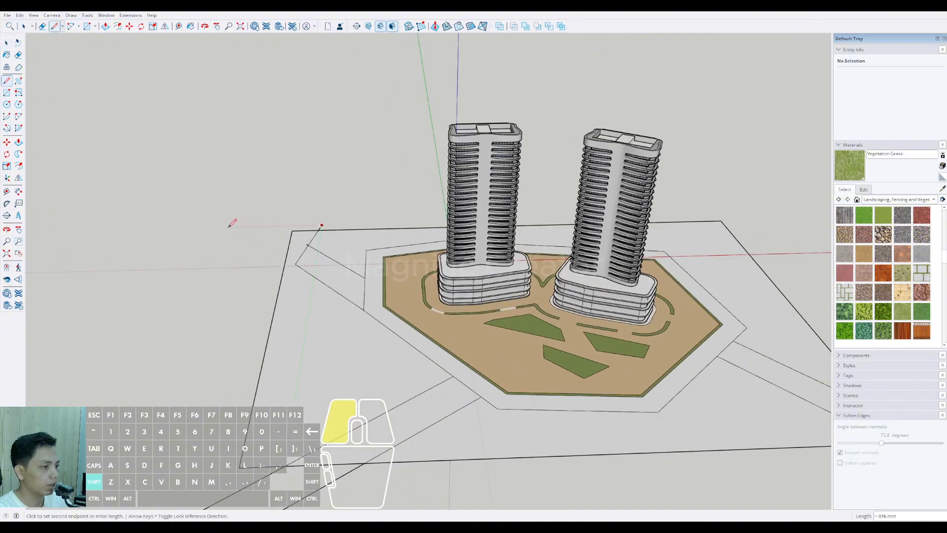
click(295, 264)
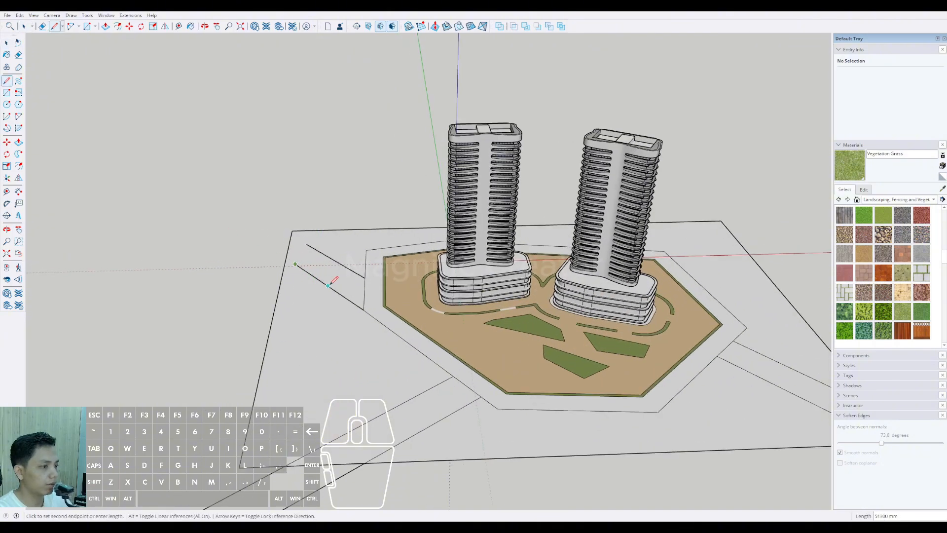
click(307, 244)
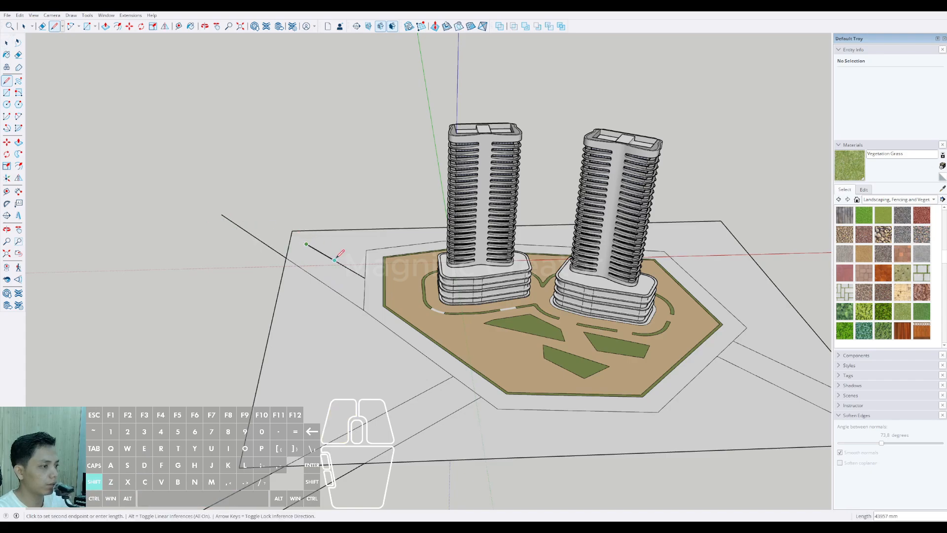
key(space)
Step: Open the list of material collections
scroll(303, 249, down, 2)
middle_drag(617, 367, 703, 349)
scroll(605, 360, up, 3)
click(932, 200)
Step: Pick the Asphalt New material and erase the edges dividing the three branch roads from the road around the plaza
scroll(882, 225, up, 1)
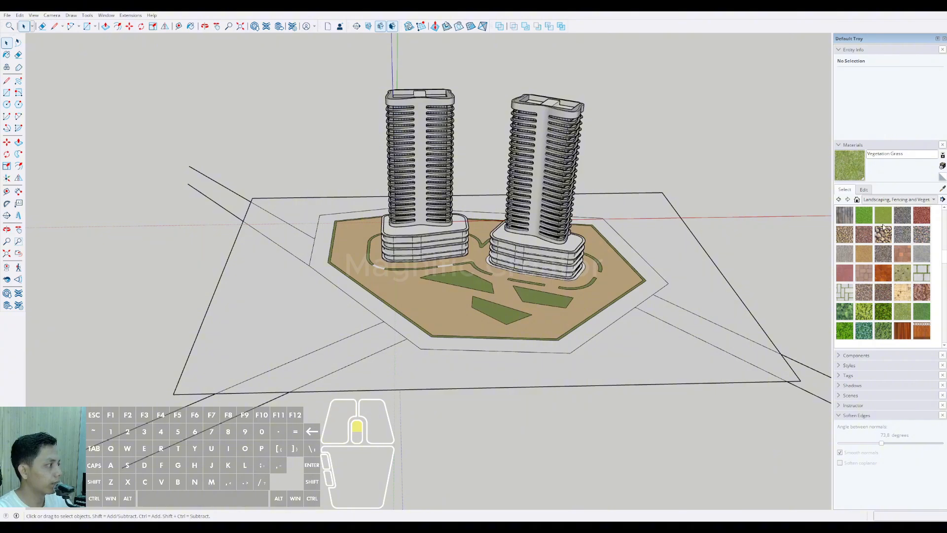
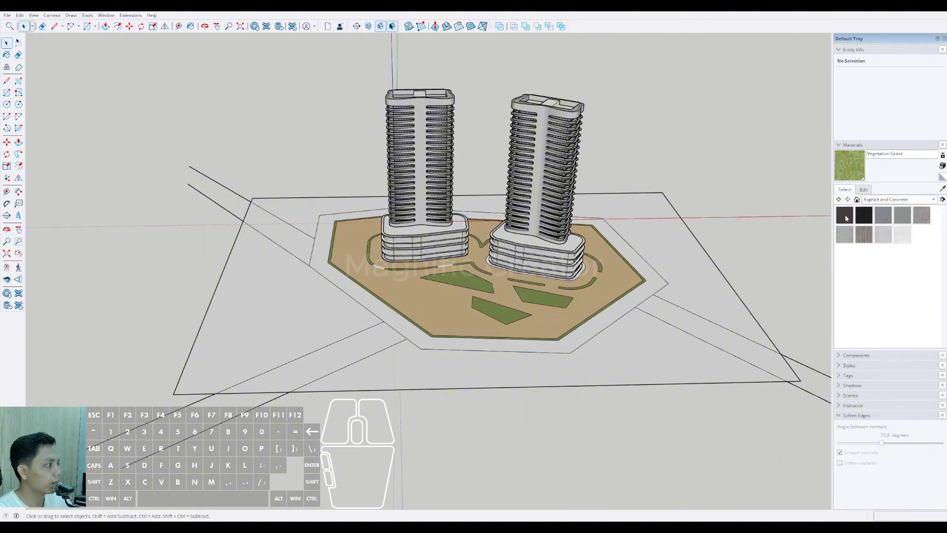
Step: Pick the Asphalt New material and erase the edges dividing the three branch roads from the road around the plaza
click(845, 215)
scroll(385, 321, up, 2)
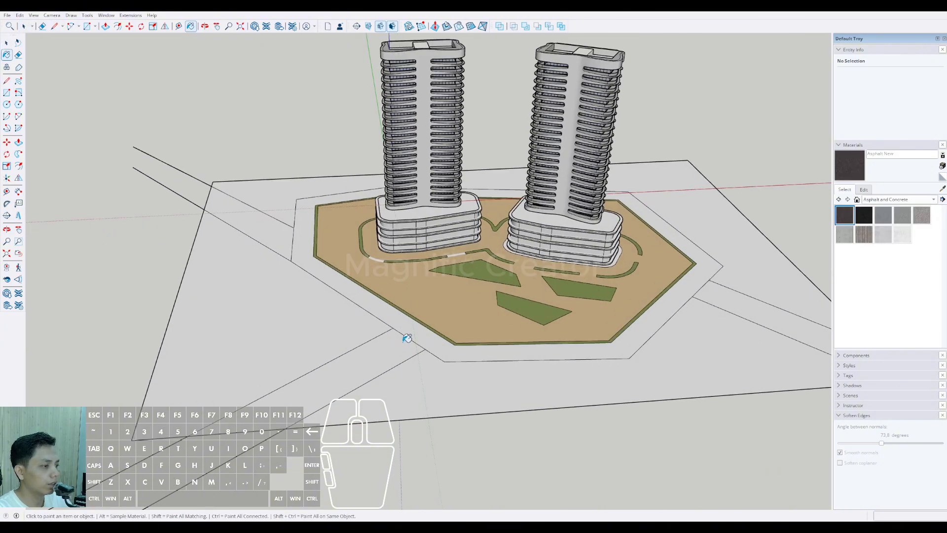
key(e)
click(408, 338)
click(293, 245)
shift+middle_drag(701, 287, 569, 313)
Step: Paint the joined road surface around the plaza and its branches with Asphalt New
scroll(569, 313, up, 2)
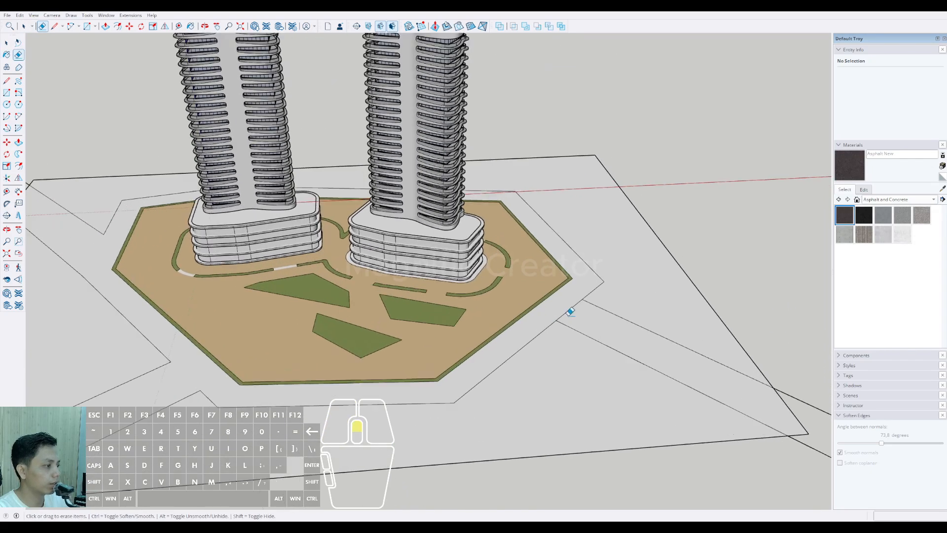
scroll(571, 312, down, 3)
key(space)
click(570, 298)
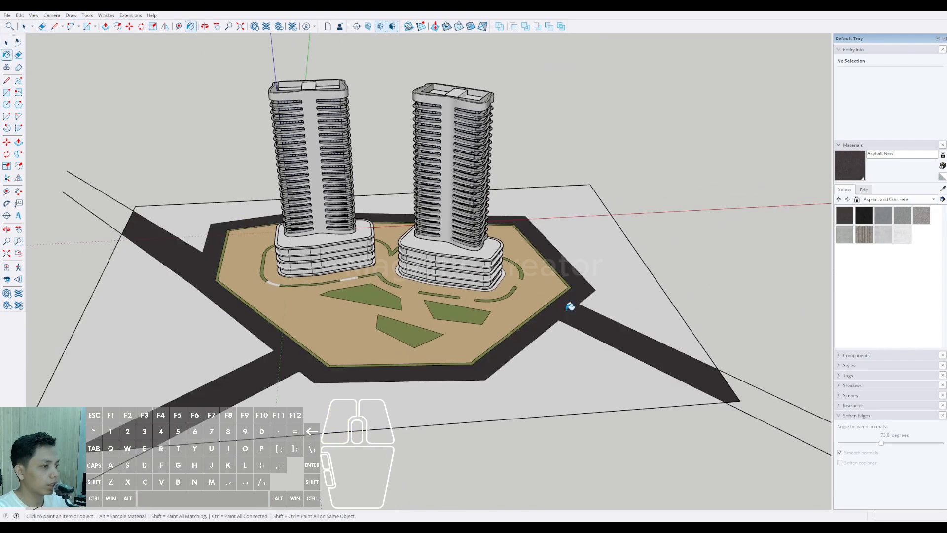
scroll(570, 306, down, 3)
scroll(491, 356, up, 4)
mouse_move(491, 356)
shift+middle_down()
mouse_move(518, 332)
mouse_move(550, 353)
shift+middle_up()
Step: Edit the Asphalt New material's colour to a neutral dark grey using the Color Wheel picker
key(space)
click(864, 190)
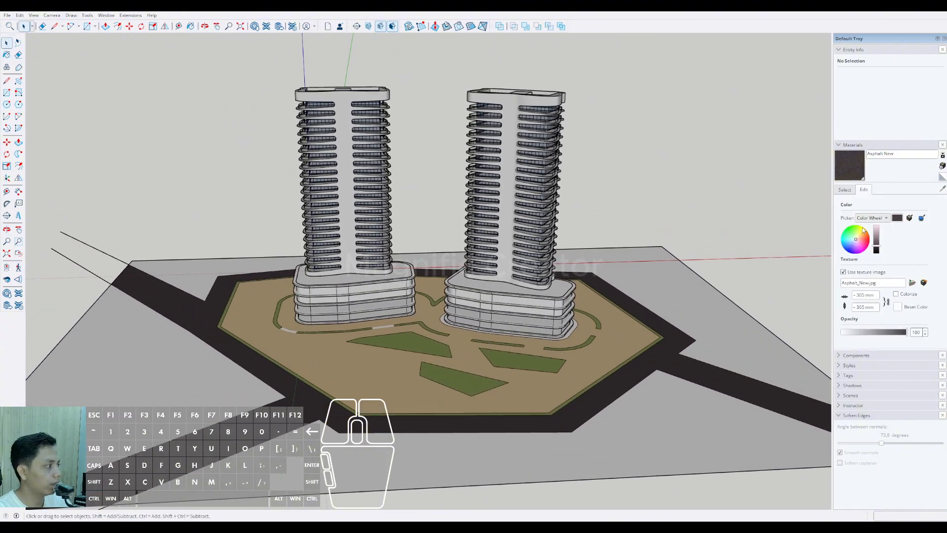
click(866, 247)
click(854, 234)
click(850, 246)
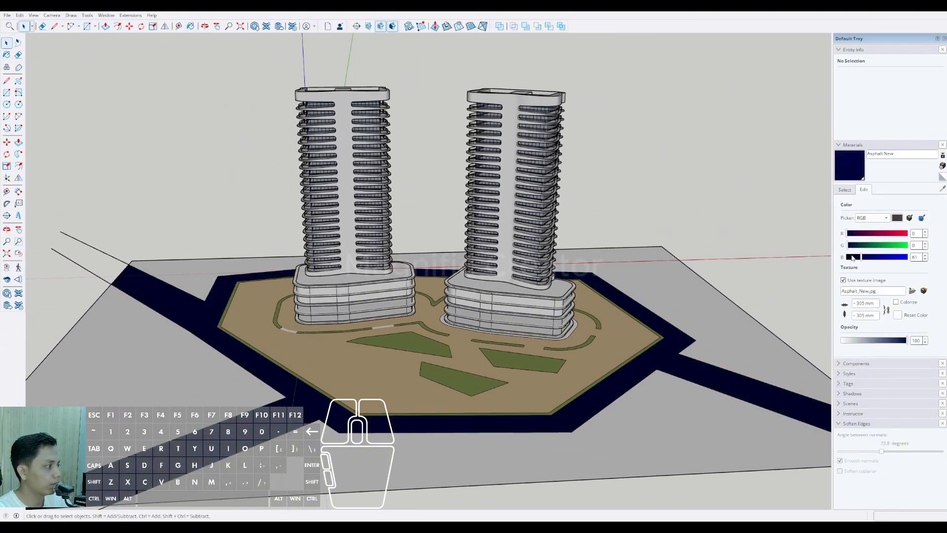
click(870, 191)
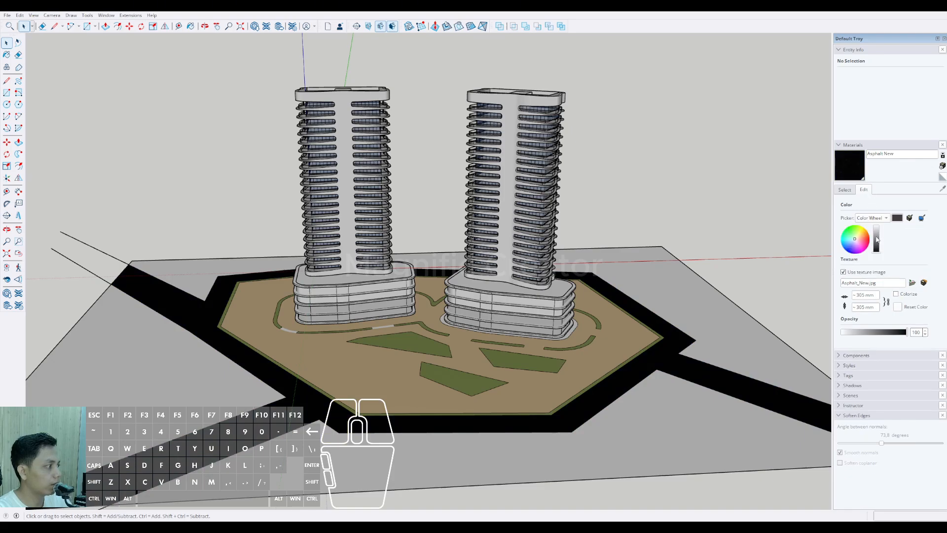
click(877, 240)
mouse_move(877, 243)
mouse_down()
mouse_move(879, 227)
mouse_move(881, 242)
mouse_up()
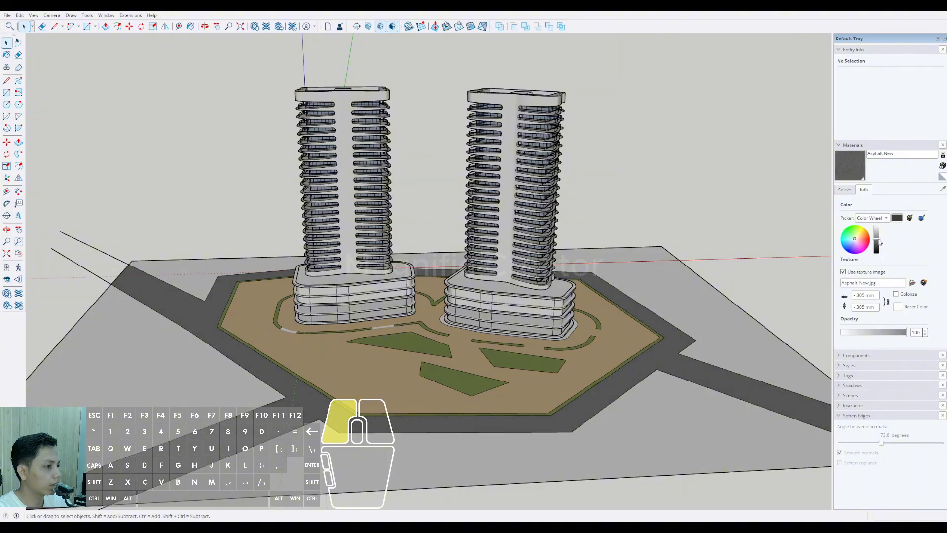
Step: Examine the towers, podiums and recoloured roads from several angles and distances
middle_drag(537, 276, 436, 412)
scroll(508, 366, down, 1)
scroll(388, 380, up, 3)
scroll(380, 369, down, 3)
scroll(453, 369, up, 3)
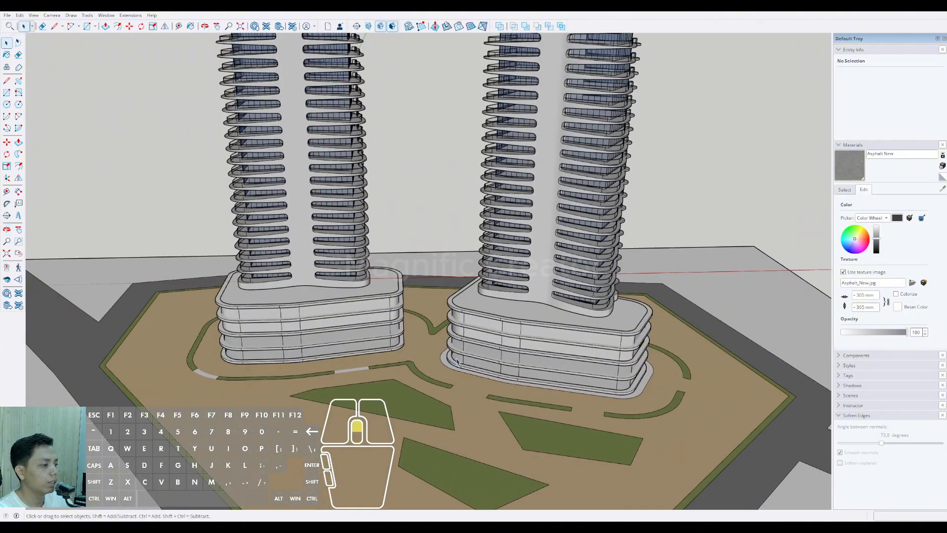
middle_drag(452, 369, 517, 375)
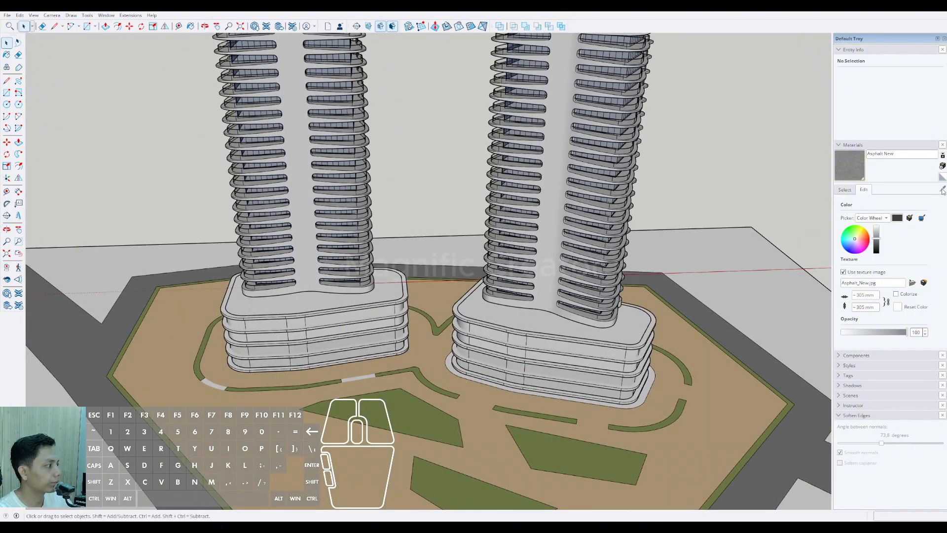
shift+middle_drag(320, 345, 428, 334)
scroll(428, 334, up, 3)
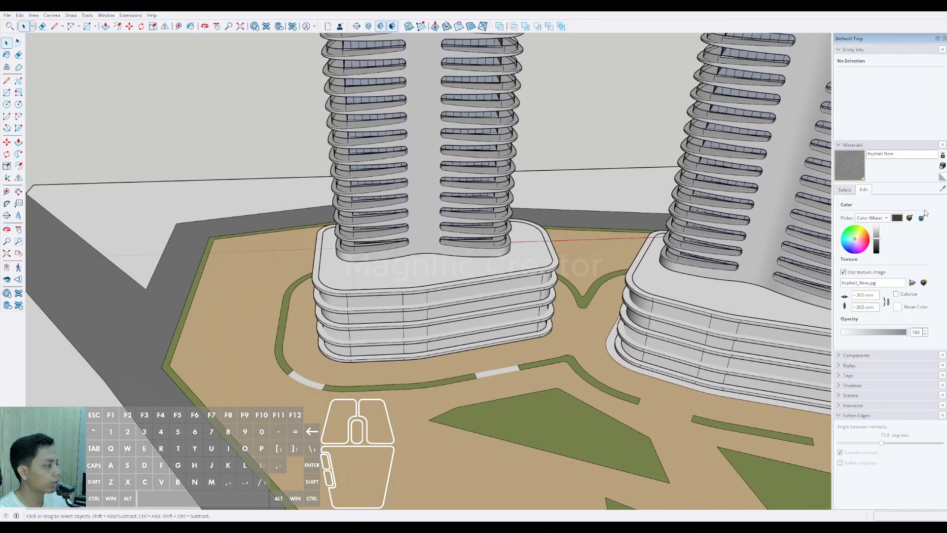
Step: Sample the Vegetation Grass material from the planting strip in front of the left podium
click(848, 191)
click(943, 188)
scroll(271, 393, up, 4)
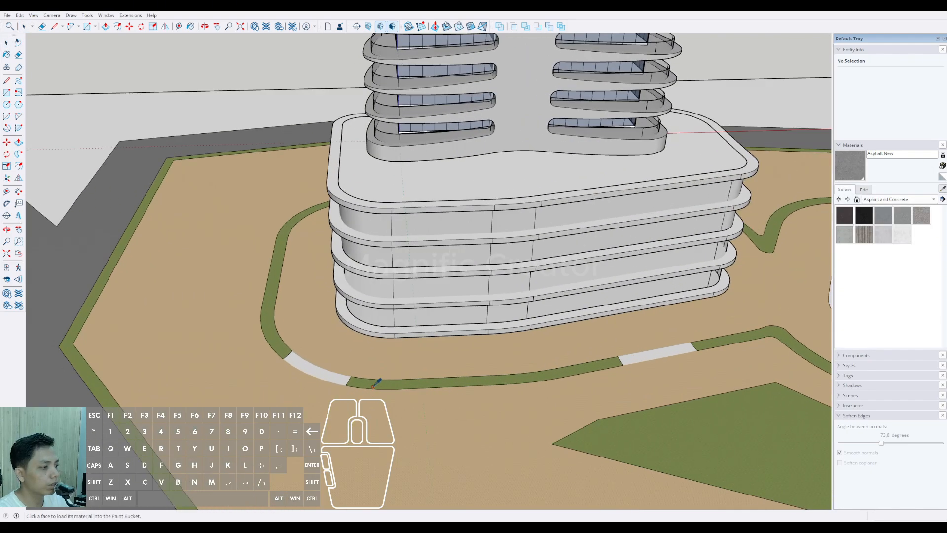
click(377, 381)
middle_drag(376, 381, 362, 433)
Step: Open the left podium's roof slab, paint its outer rim band with Vegetation Grass, and leave the group
scroll(330, 261, up, 2)
key(space)
triple_click(329, 259)
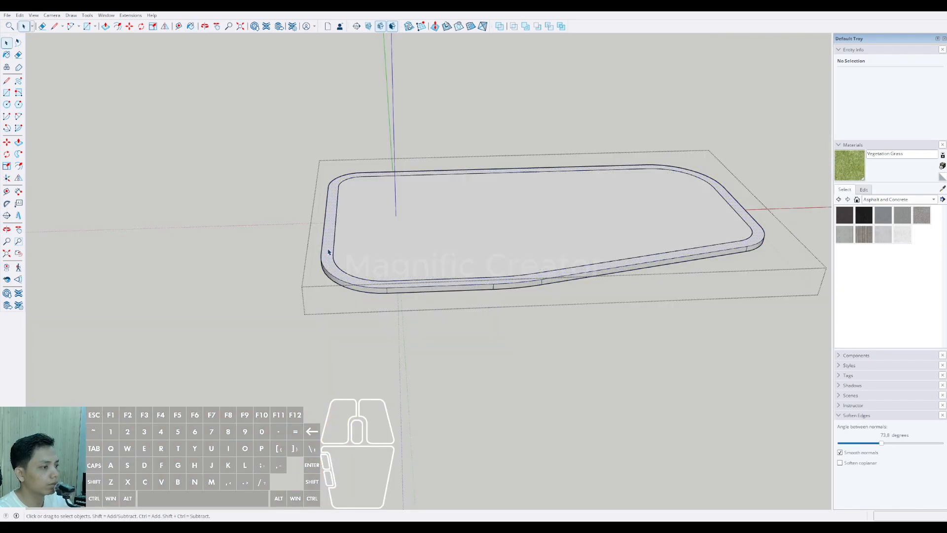
key(b)
click(329, 253)
scroll(325, 255, down, 5)
key(space)
click(268, 214)
click(268, 214)
Step: Open the right podium's roof slab, paint its outer rim band with Vegetation Grass, and leave the group
scroll(268, 213, down, 3)
scroll(420, 272, up, 5)
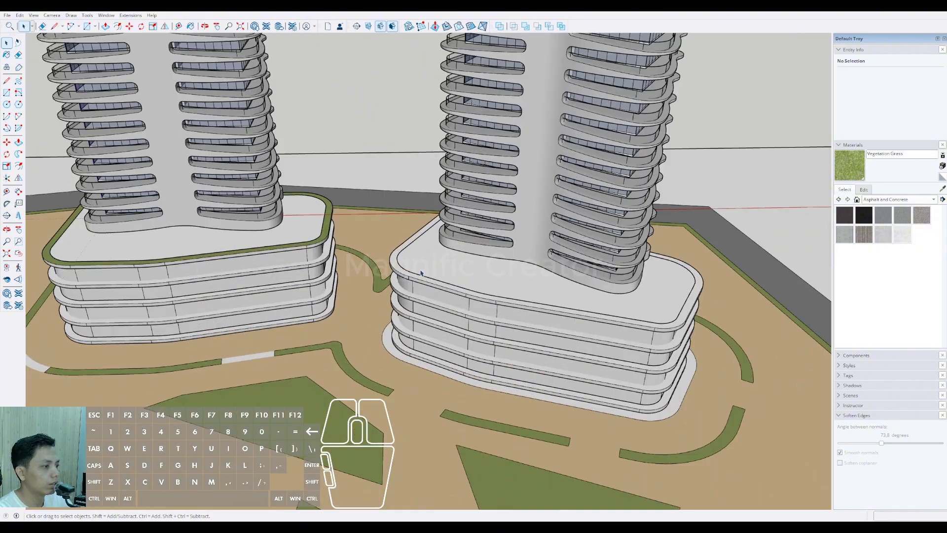
scroll(421, 272, up, 2)
triple_click(386, 267)
key(b)
click(382, 244)
scroll(380, 245, down, 4)
key(space)
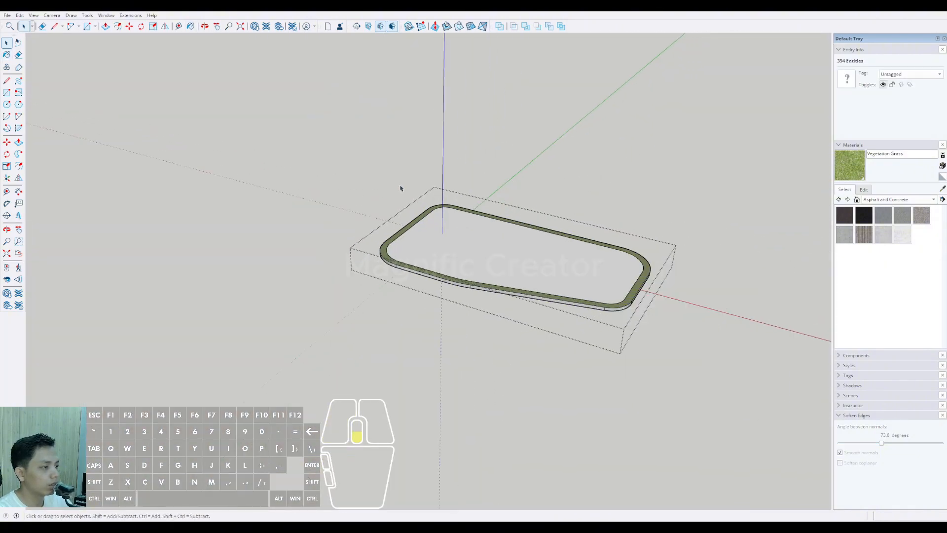
click(401, 189)
click(401, 188)
scroll(400, 188, down, 4)
middle_drag(459, 257, 484, 186)
click(484, 185)
Step: Open the left podium's roof slab and draw a four-sided bed outline at its left end, with a front edge about 12 m long
scroll(478, 247, down, 2)
scroll(422, 265, up, 2)
mouse_move(476, 254)
middle_down()
mouse_move(422, 265)
mouse_move(539, 218)
mouse_move(274, 214)
mouse_move(275, 298)
mouse_move(341, 284)
mouse_move(351, 300)
mouse_move(426, 284)
middle_up()
scroll(343, 281, up, 4)
middle_drag(431, 282, 423, 275)
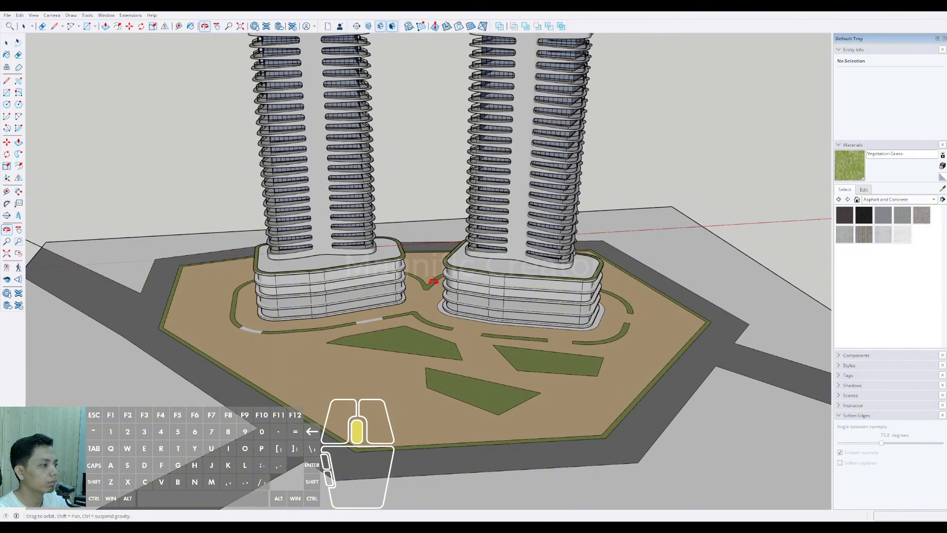
scroll(370, 317, up, 5)
double_click(369, 318)
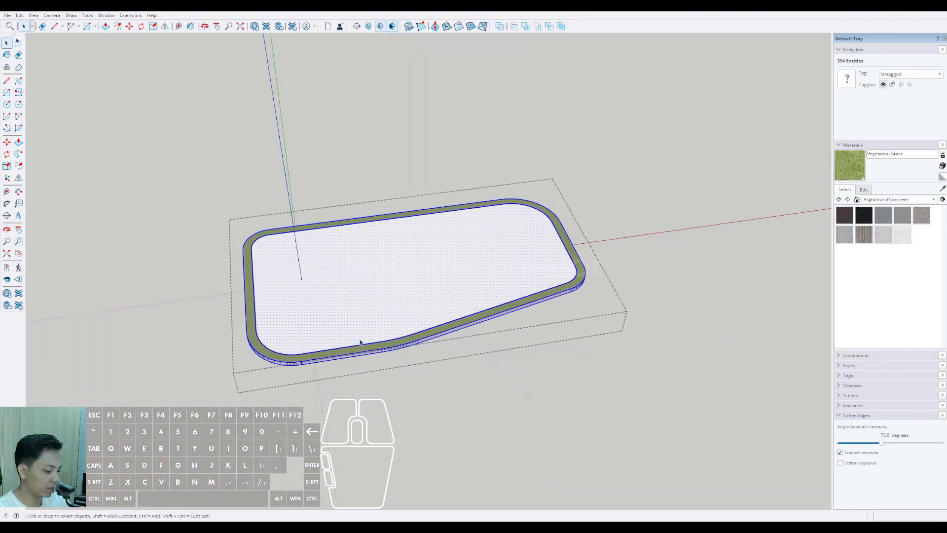
scroll(355, 320, up, 5)
key(r)
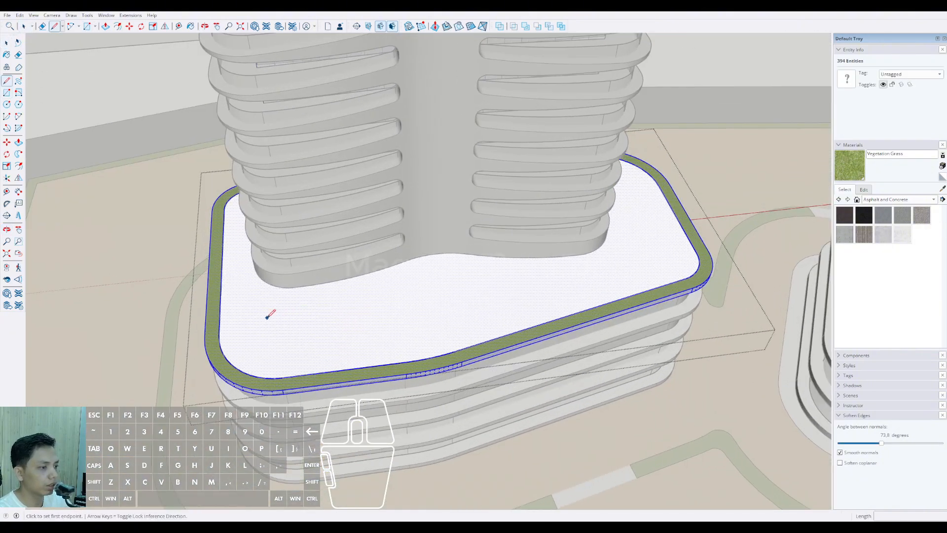
key(l)
click(262, 311)
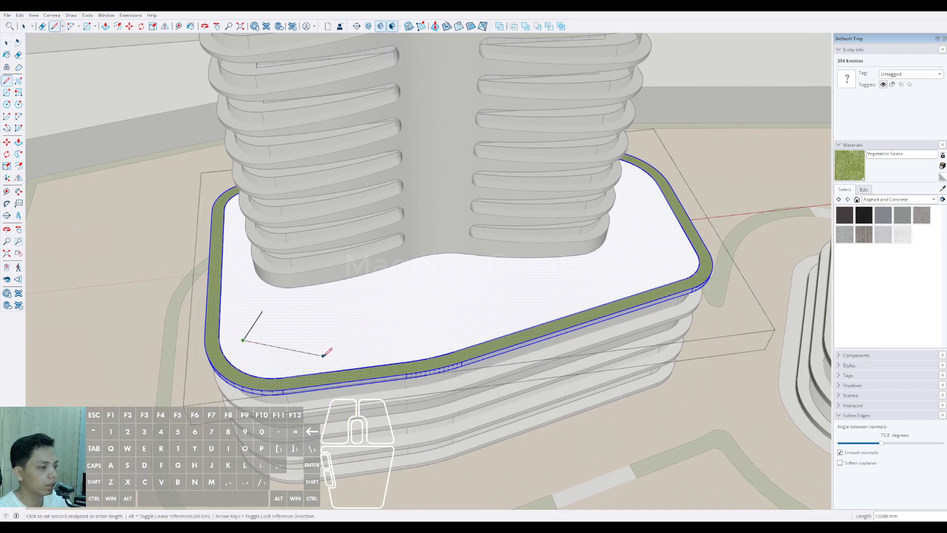
click(320, 310)
click(262, 311)
key(space)
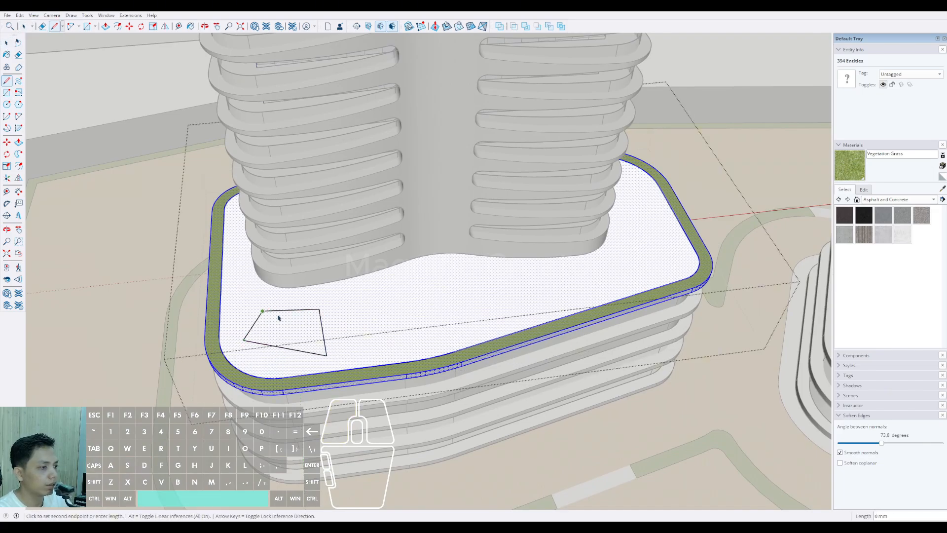
Step: Draw a second four-sided bed outline on the left podium's roof, beside the first one
key(l)
click(365, 288)
click(360, 330)
click(412, 338)
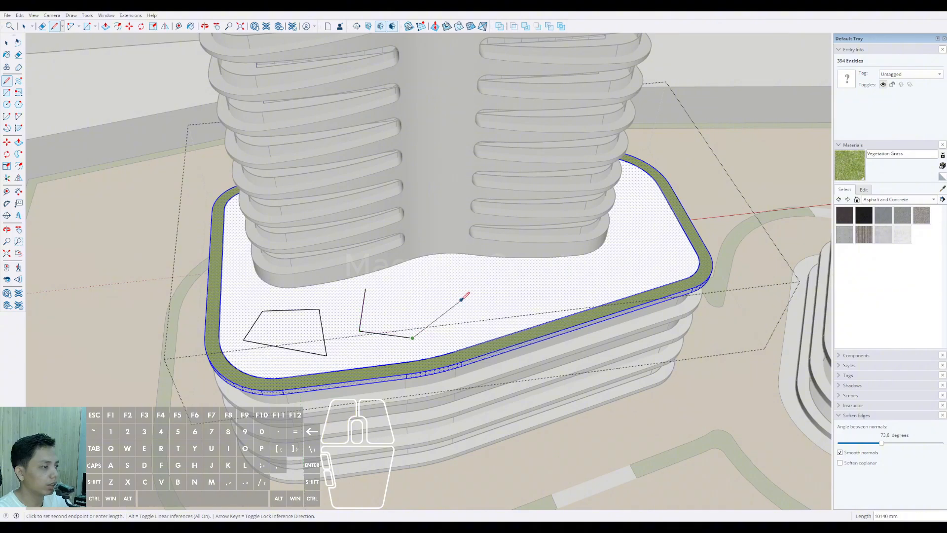
click(366, 288)
Step: Draw a third four-sided bed outline on the left podium's roof, to the right of the second one
shift+middle_drag(450, 297, 385, 306)
click(421, 291)
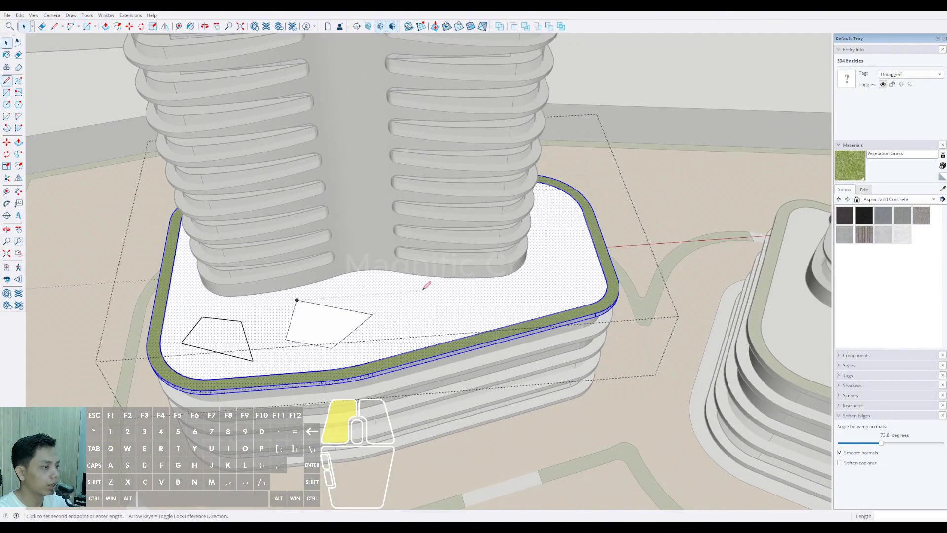
click(404, 324)
scroll(466, 318, up, 1)
click(467, 317)
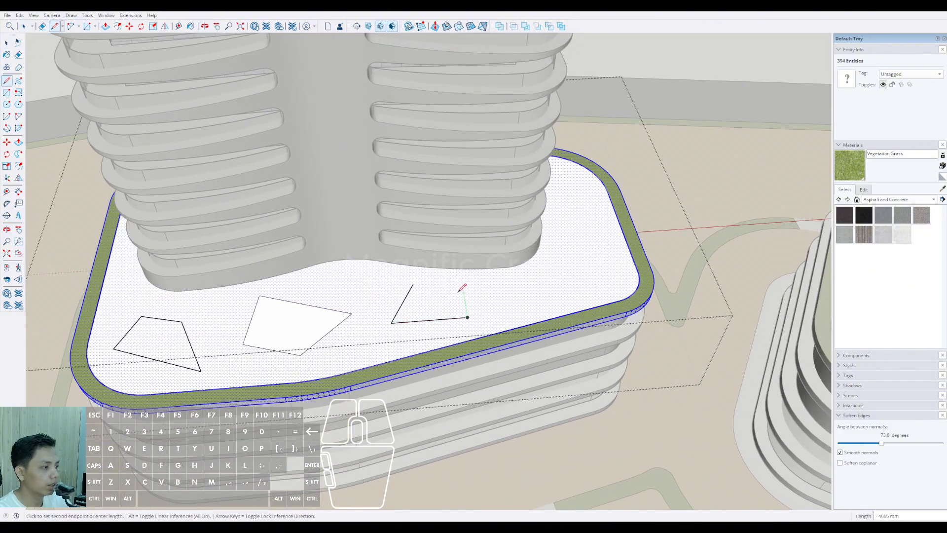
click(413, 284)
Step: Draw a bent, six-sided bed outline around the front right corner of the left podium's roof
middle_drag(475, 294, 400, 303)
click(393, 299)
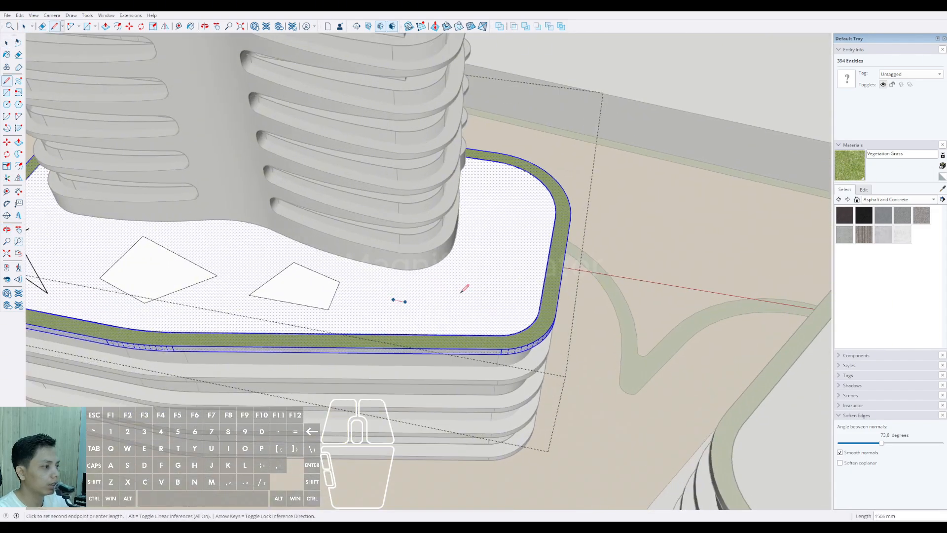
click(494, 249)
click(526, 262)
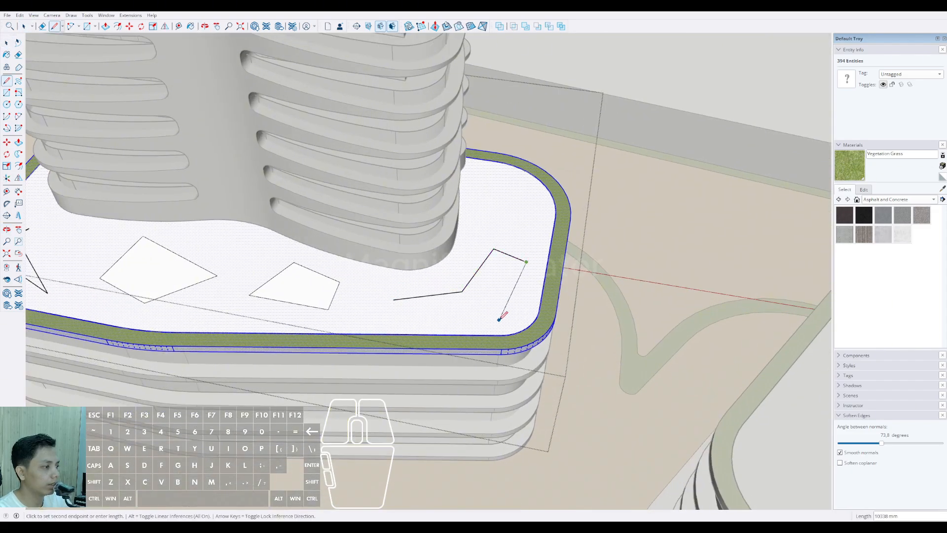
click(394, 300)
key(space)
scroll(396, 302, down, 5)
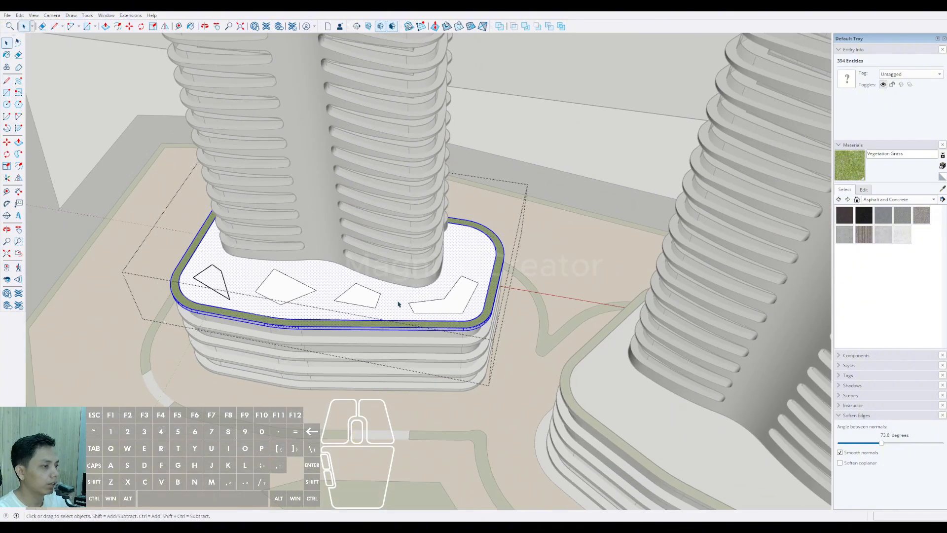
mouse_move(398, 302)
middle_down()
mouse_move(493, 334)
mouse_move(383, 297)
middle_up()
scroll(315, 261, up, 2)
shift+middle_drag(91, 180, 334, 303)
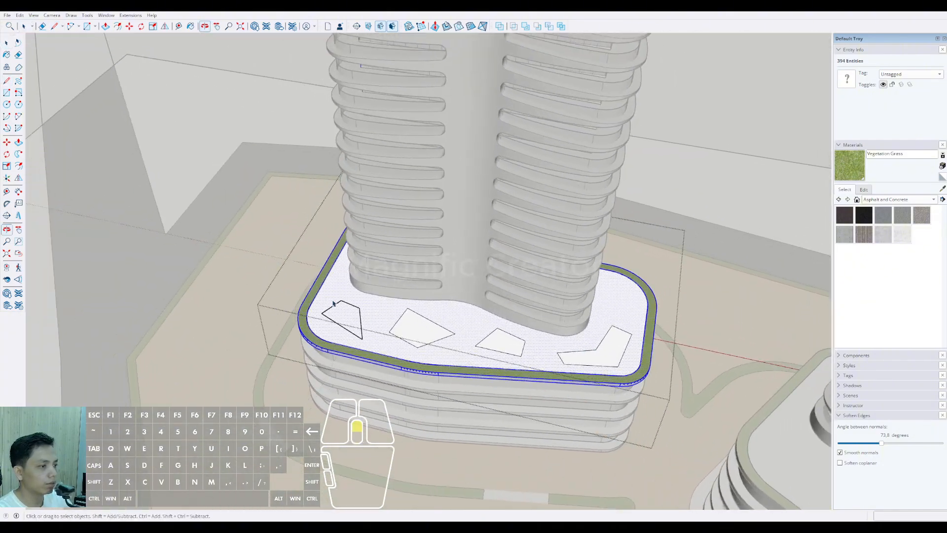
scroll(339, 300, up, 8)
key(a)
key(space)
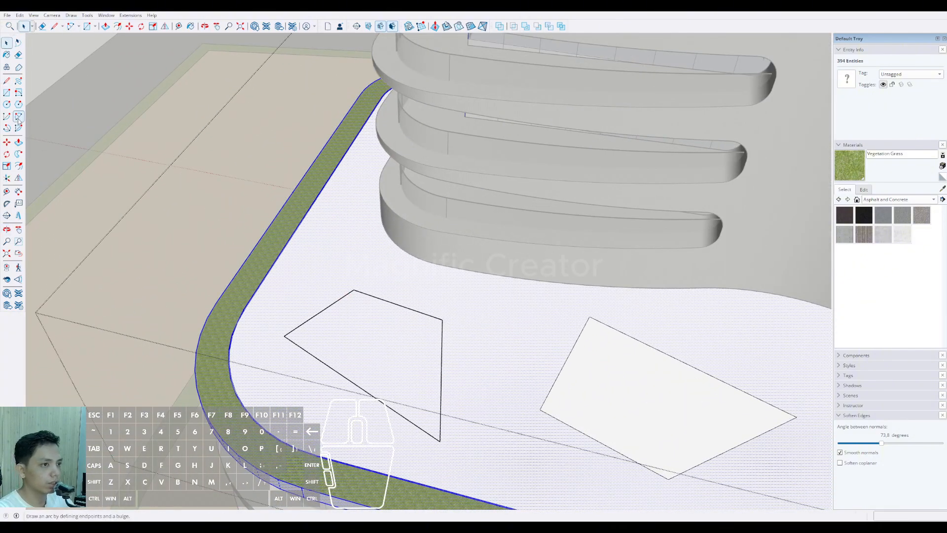
click(17, 117)
scroll(351, 292, up, 1)
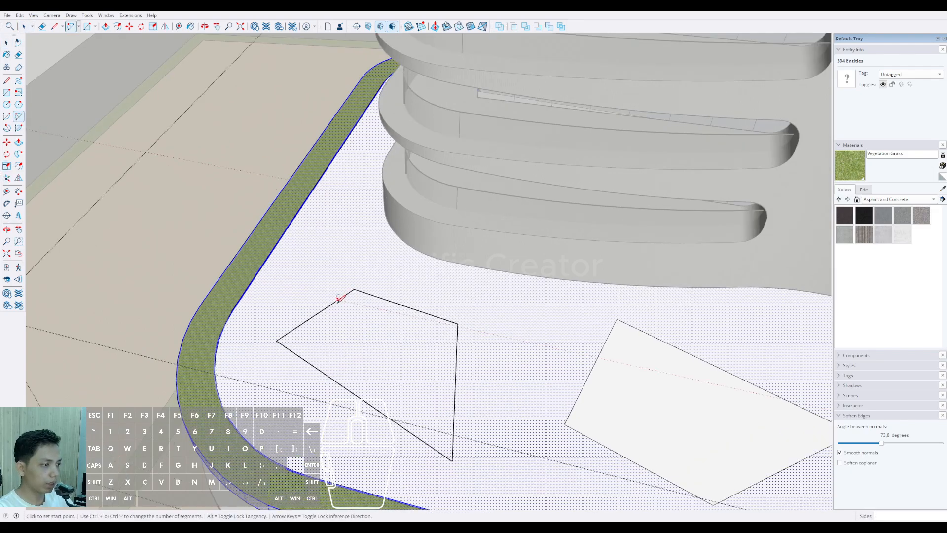
click(336, 299)
scroll(395, 296, down, 3)
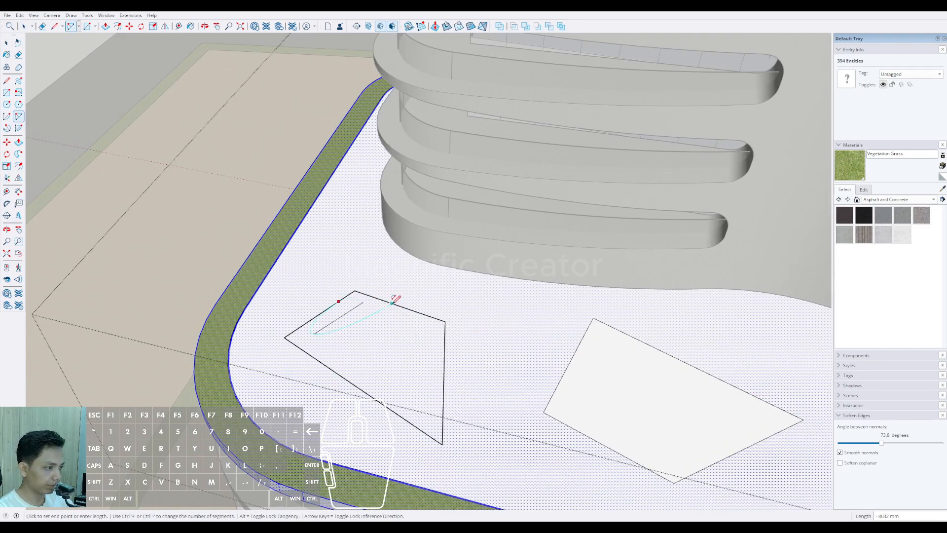
middle_drag(386, 288, 437, 389)
key(space)
Step: Erase the leftmost bed's back and right edges and redraw them, with a back edge about 11.3 m long
drag(442, 336, 432, 311)
key(d)
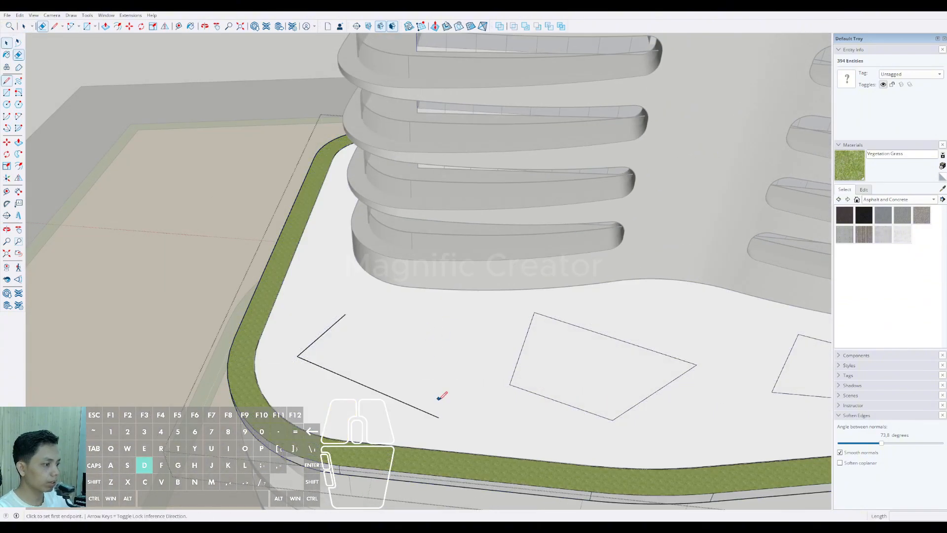
click(438, 416)
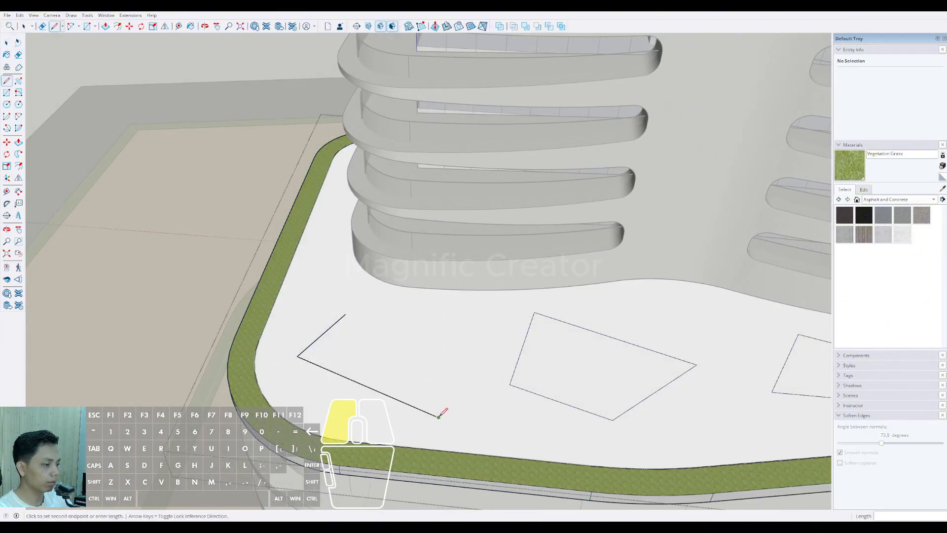
click(351, 312)
Step: Round all four corners of the leftmost roof bed with tangent arcs
key(a)
scroll(346, 310, up, 2)
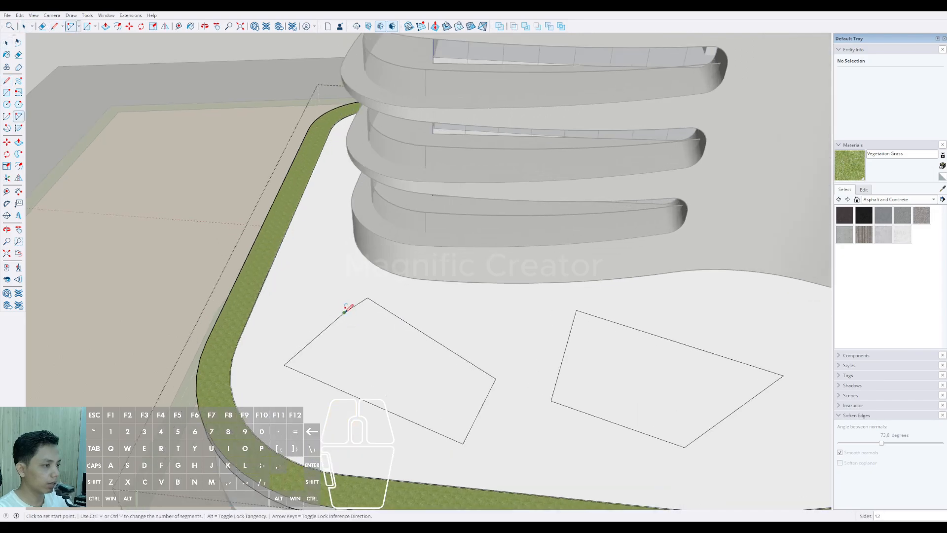
click(391, 307)
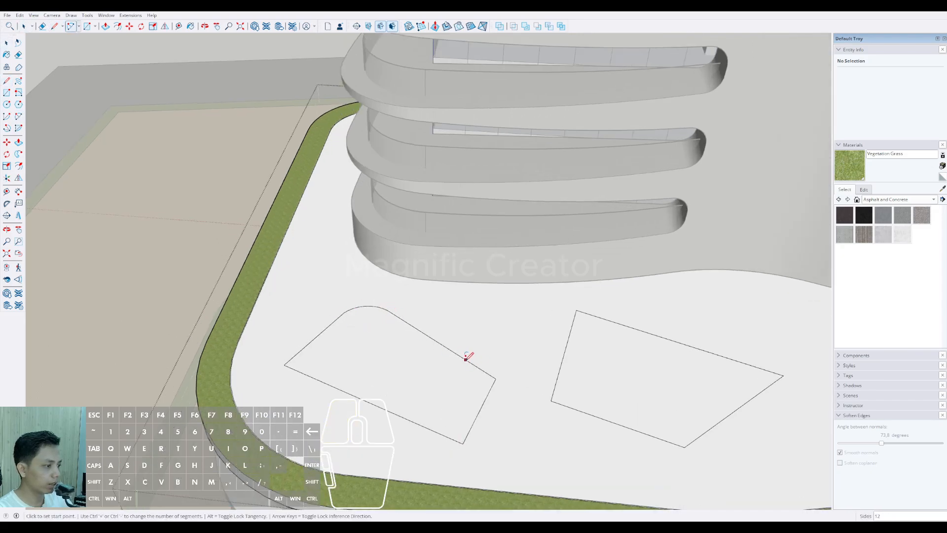
click(483, 402)
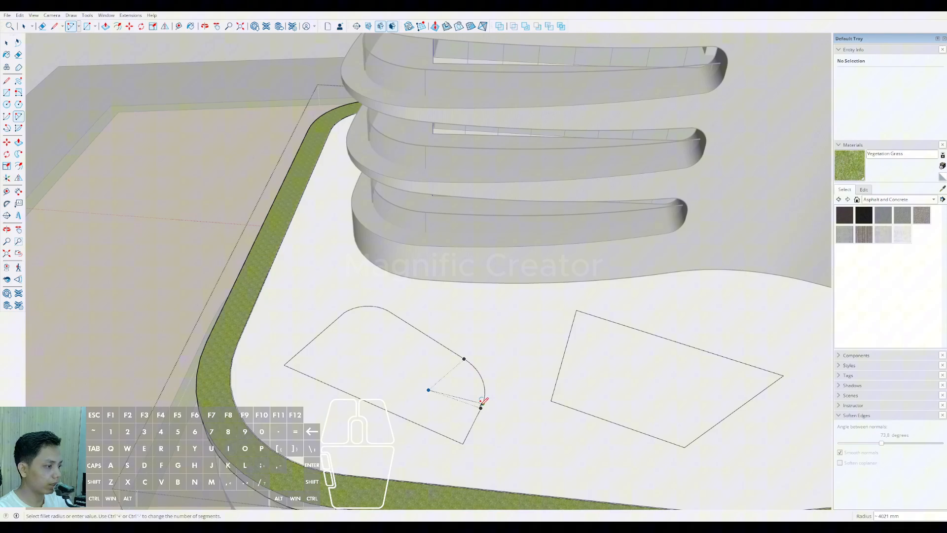
click(445, 435)
click(472, 427)
scroll(321, 369, up, 2)
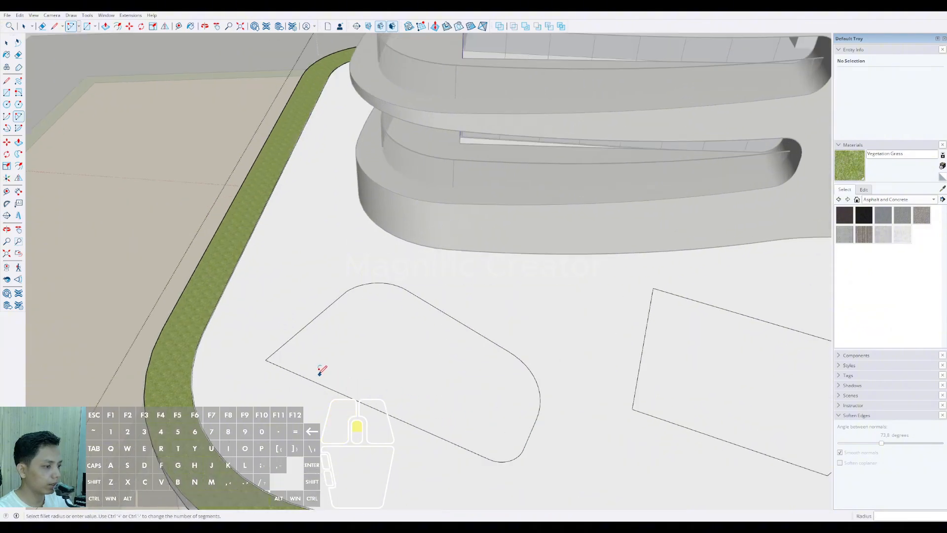
double_click(312, 321)
Step: Round all four corners of the second roof bed with tangent arcs
scroll(309, 322, down, 4)
shift+middle_drag(384, 379, 409, 316)
middle_drag(410, 315, 361, 347)
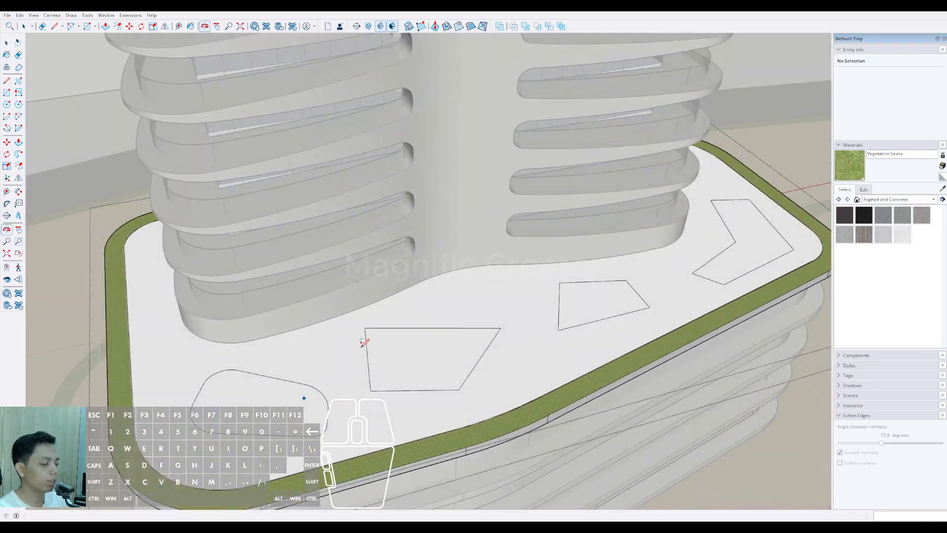
scroll(363, 342, up, 2)
click(367, 350)
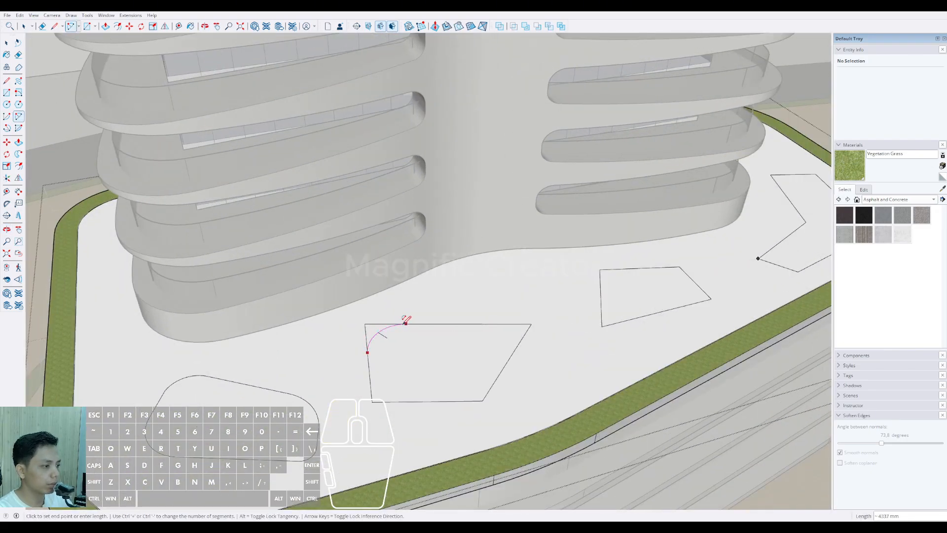
click(482, 323)
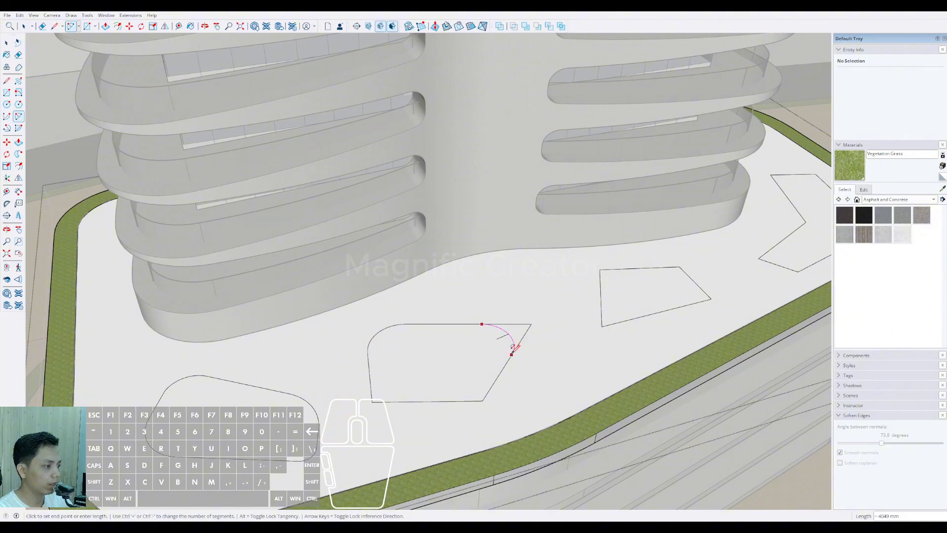
click(464, 400)
scroll(464, 399, up, 1)
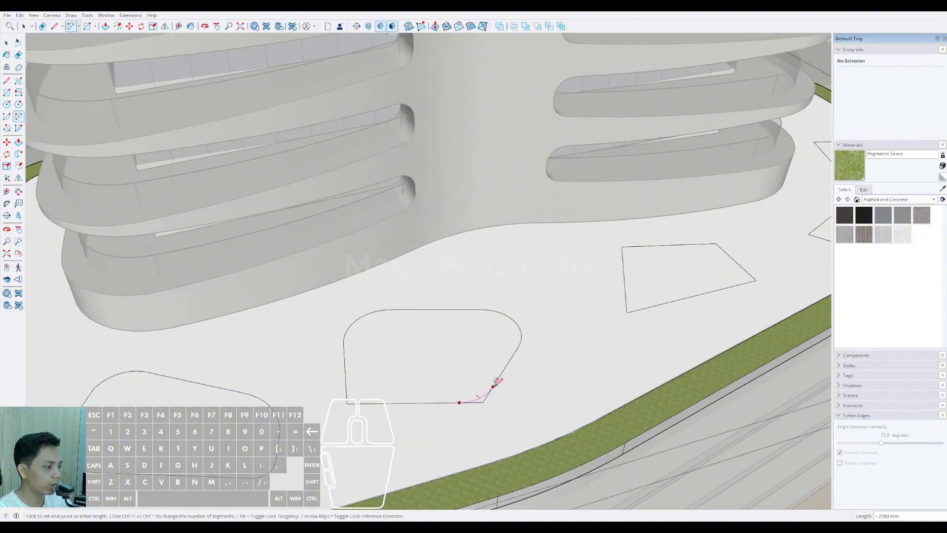
click(494, 385)
click(383, 402)
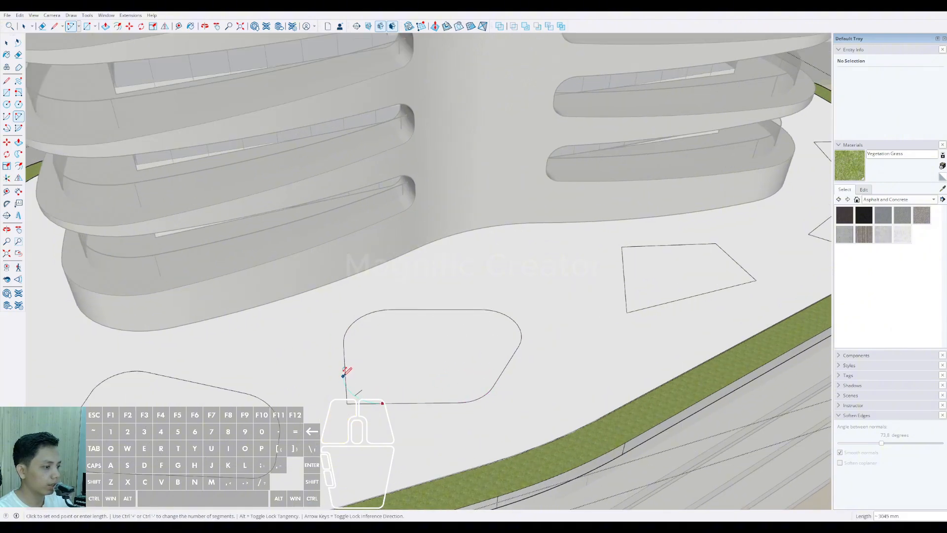
double_click(345, 378)
Step: Round all four corners of the third roof bed with tangent arcs
scroll(345, 378, down, 3)
middle_drag(347, 377, 242, 375)
scroll(354, 318, up, 3)
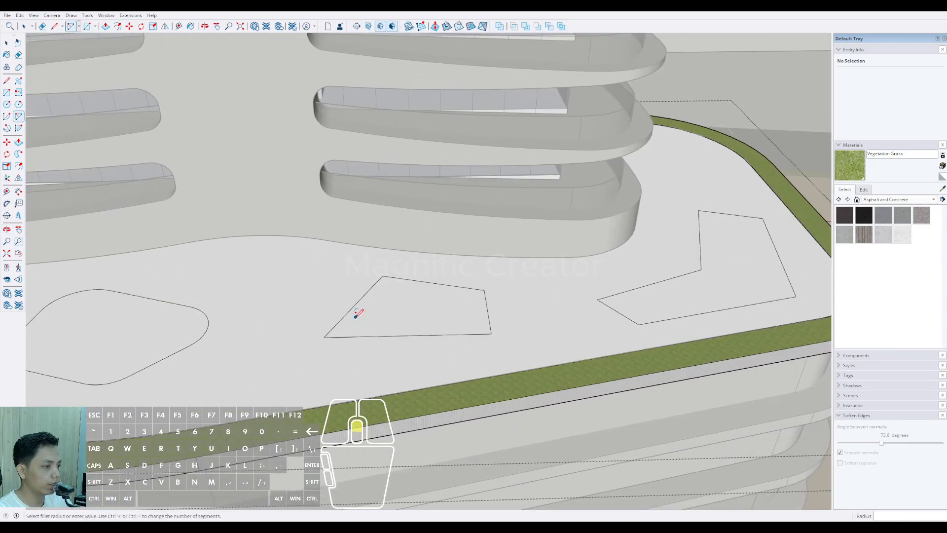
click(345, 315)
double_click(365, 336)
click(373, 285)
double_click(393, 277)
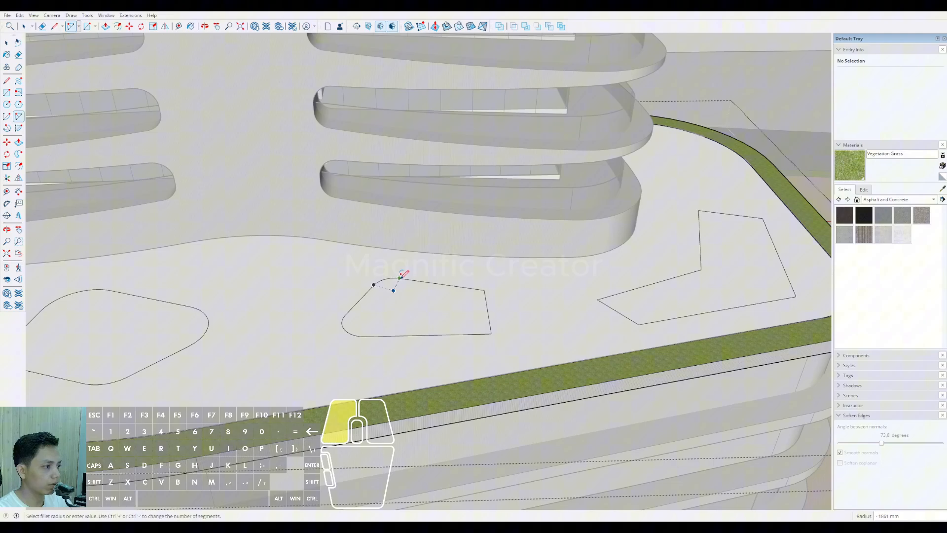
click(461, 286)
double_click(487, 298)
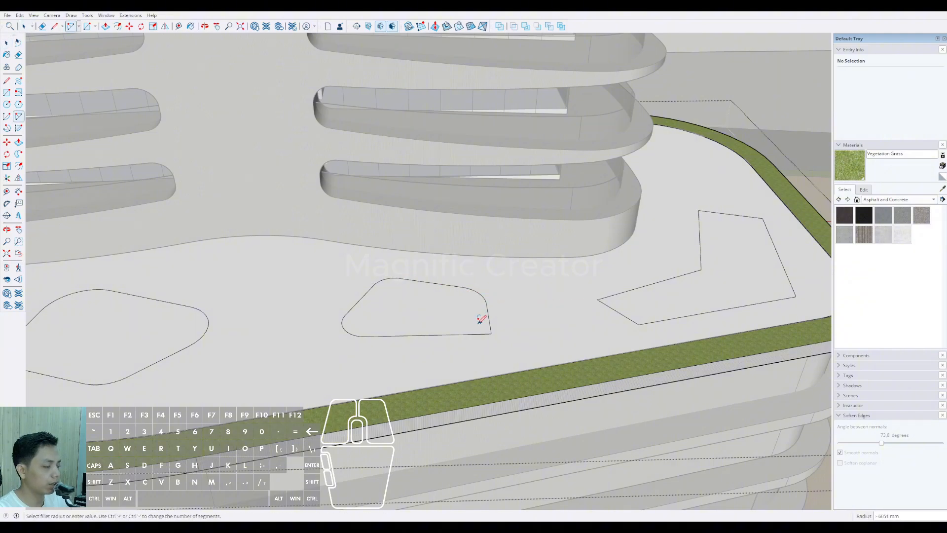
click(464, 335)
double_click(489, 318)
Step: Round the two corners at the left end of the bent roof bed with tangent arcs
middle_drag(492, 323, 409, 358)
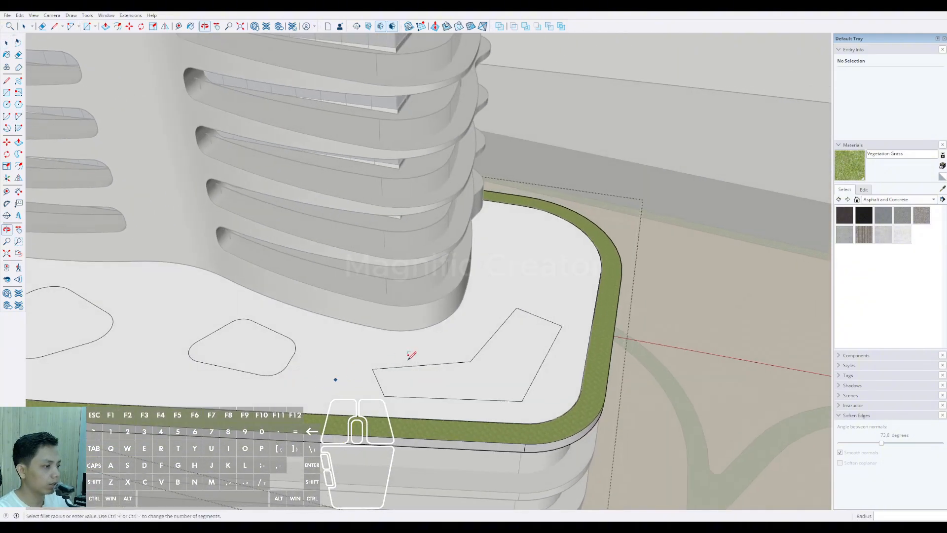
scroll(409, 358, up, 2)
click(362, 386)
scroll(371, 371, up, 2)
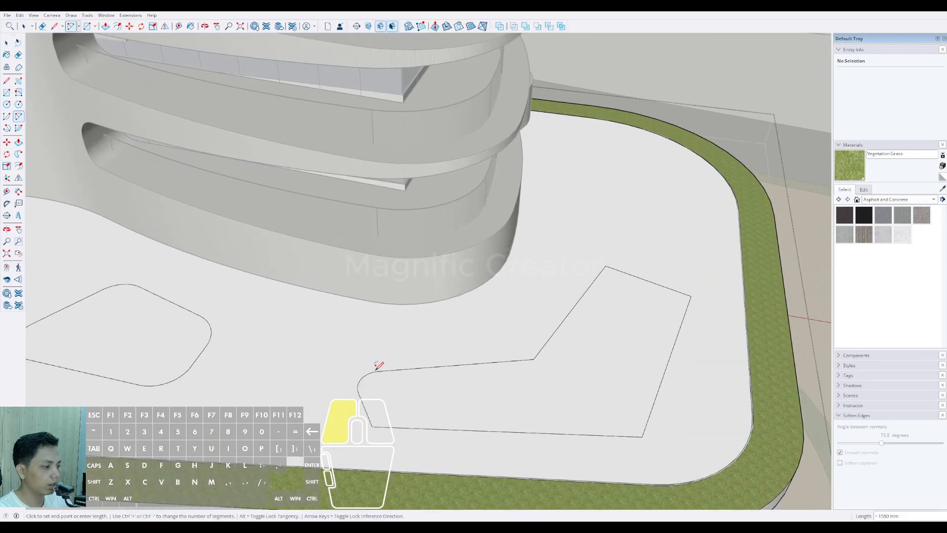
double_click(378, 365)
click(377, 408)
double_click(400, 422)
Step: Smooth the inner bend of the bent bed with an arc and erase the leftover corner edges
scroll(506, 355, up, 1)
click(505, 359)
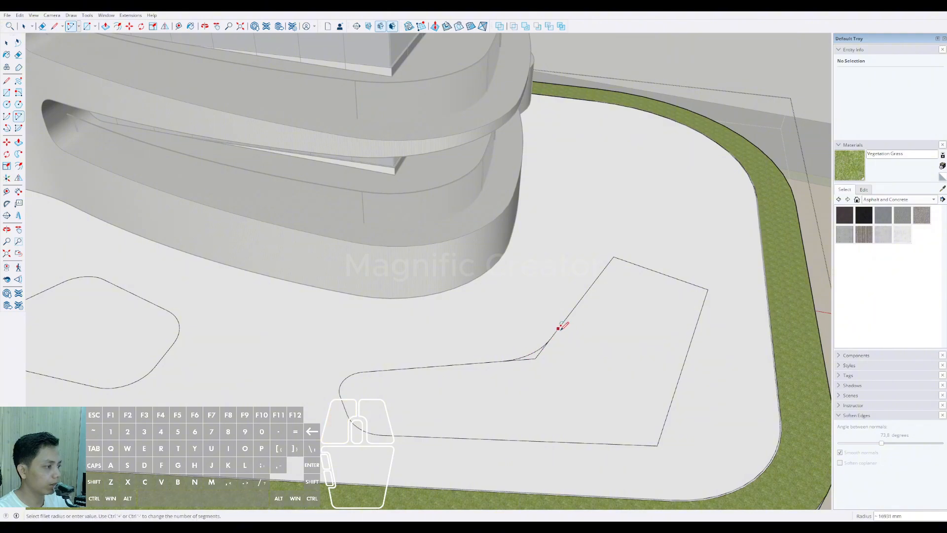
key(e)
scroll(527, 359, up, 1)
middle_drag(531, 355, 599, 249)
scroll(611, 204, up, 1)
middle_drag(611, 205, 519, 387)
scroll(517, 392, up, 2)
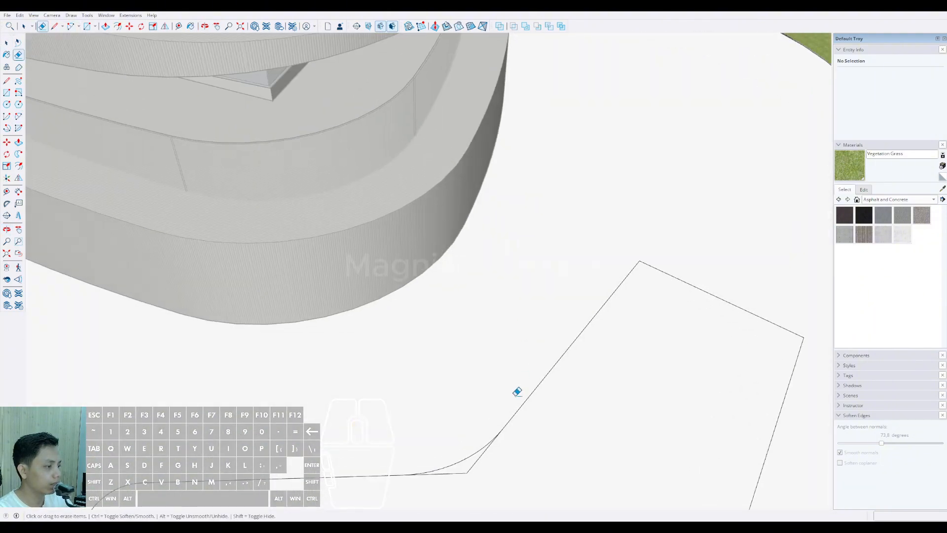
scroll(480, 462, down, 2)
Step: Round the two far-end corners and the large outer corner of the bent bed with tangent arcs
key(a)
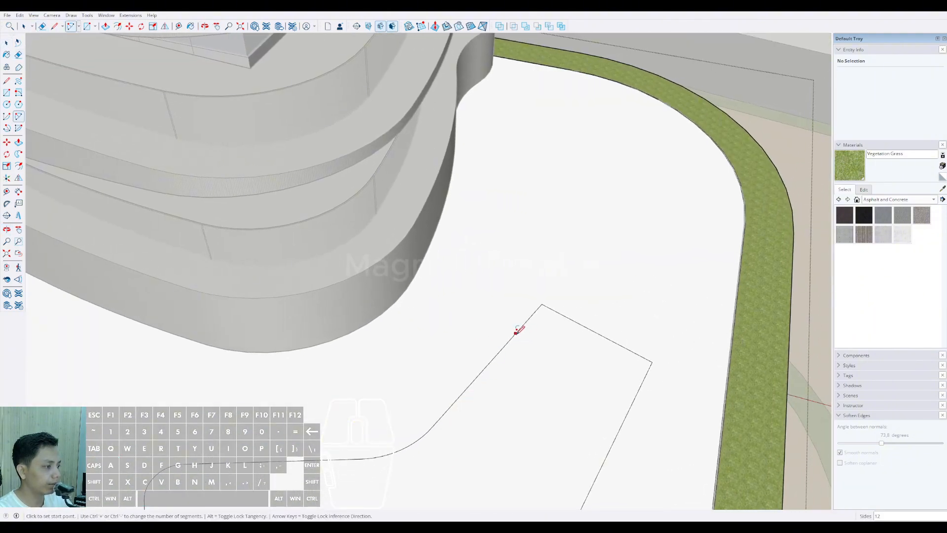
click(515, 333)
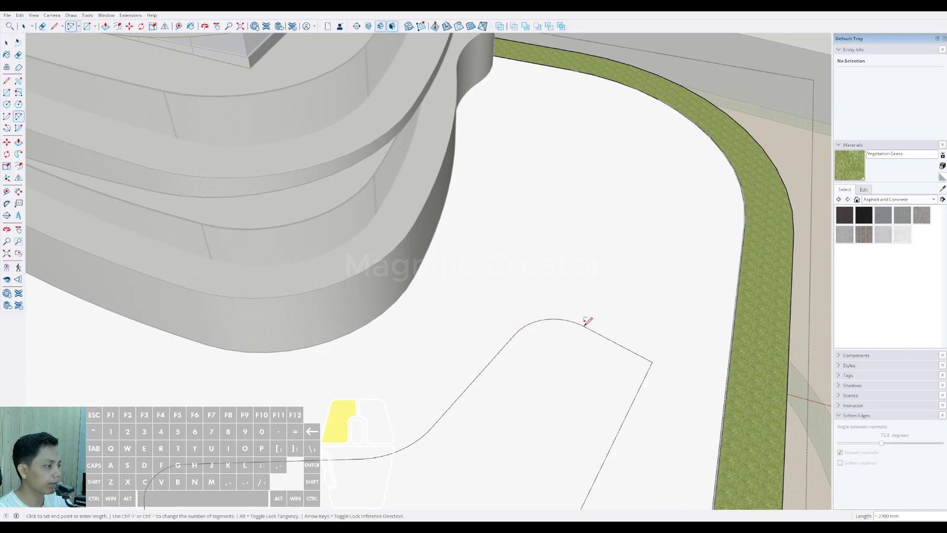
click(622, 347)
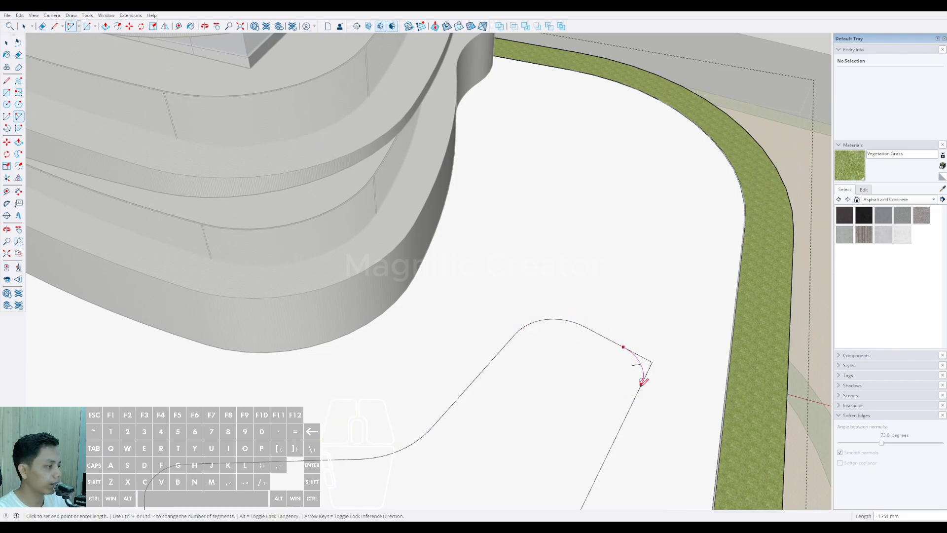
click(641, 380)
middle_drag(641, 381, 471, 398)
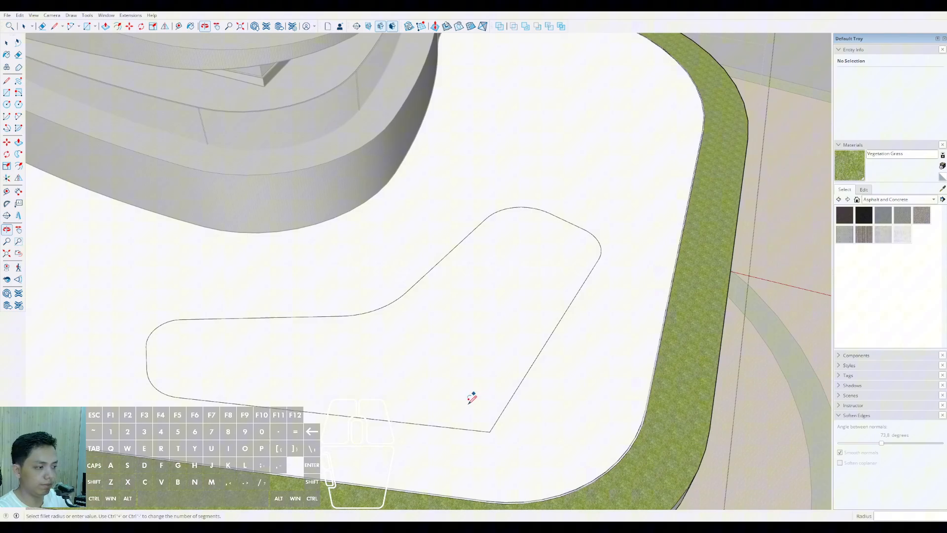
click(445, 425)
double_click(512, 395)
key(space)
Step: Paint the four rounded beds on the left podium's roof with Vegetation Grass
scroll(403, 340, down, 8)
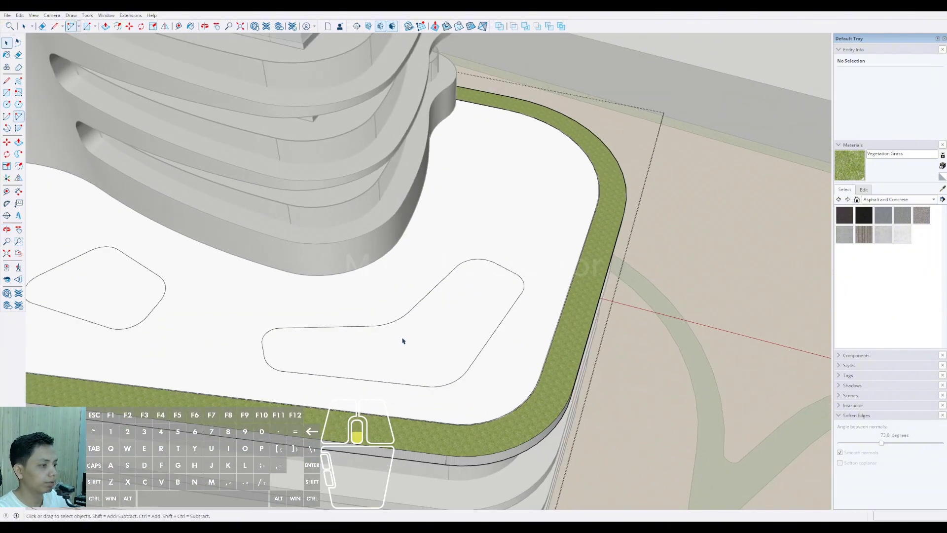
mouse_move(350, 340)
middle_down()
mouse_move(429, 333)
mouse_move(283, 320)
middle_up()
key(b)
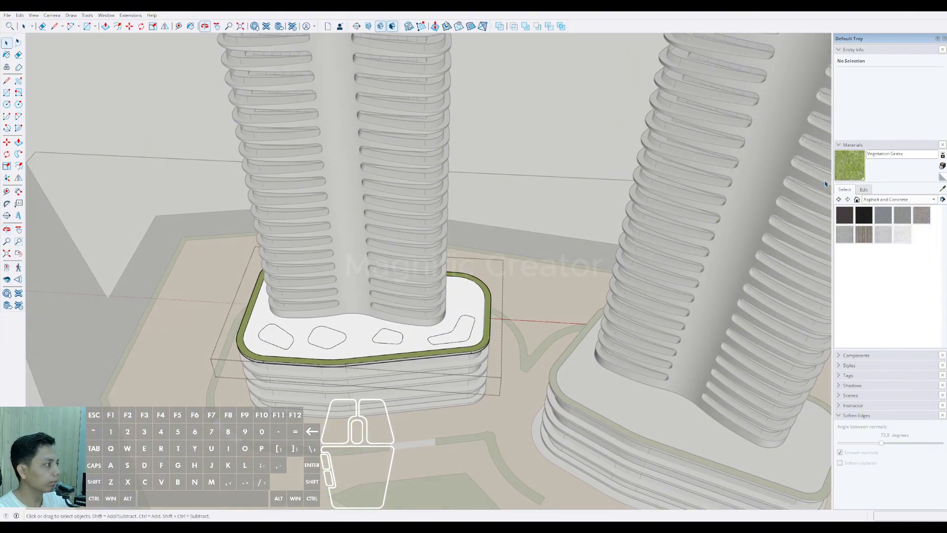
scroll(286, 334, up, 3)
scroll(286, 334, up, 2)
click(275, 330)
click(407, 330)
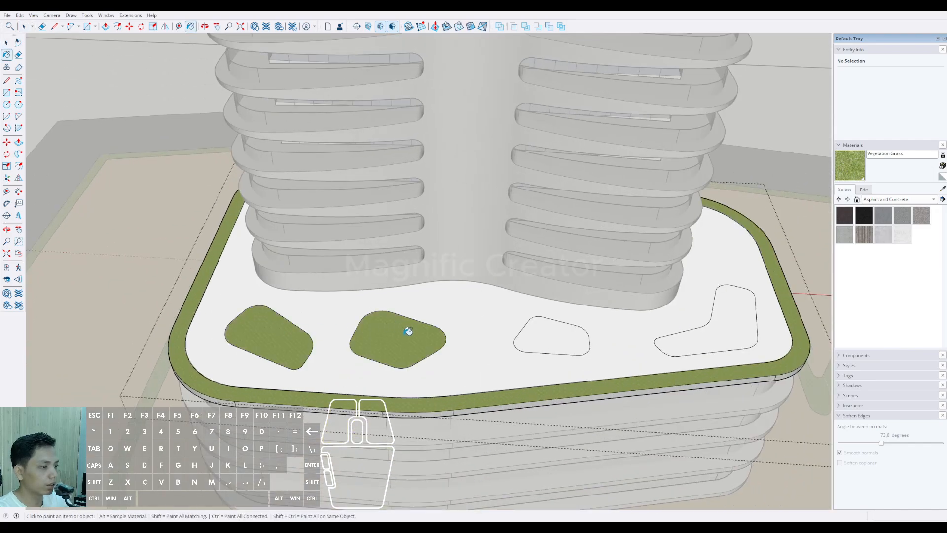
click(514, 330)
key(ctrl+z)
click(543, 333)
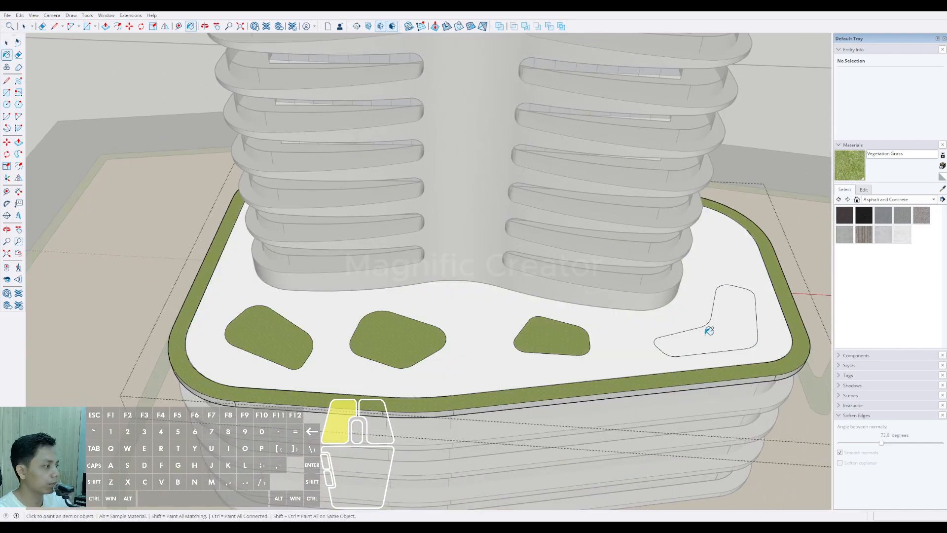
click(708, 329)
Step: Draw two closely spaced parallel lines diagonally across the leftmost bed, extending past its front and back edges
scroll(494, 349, down, 3)
mouse_move(495, 349)
middle_down()
mouse_move(387, 283)
mouse_move(546, 252)
mouse_move(677, 269)
middle_up()
key(space)
scroll(511, 328, down, 3)
middle_drag(511, 328, 312, 424)
scroll(306, 395, up, 6)
scroll(314, 424, up, 4)
key(l)
click(305, 458)
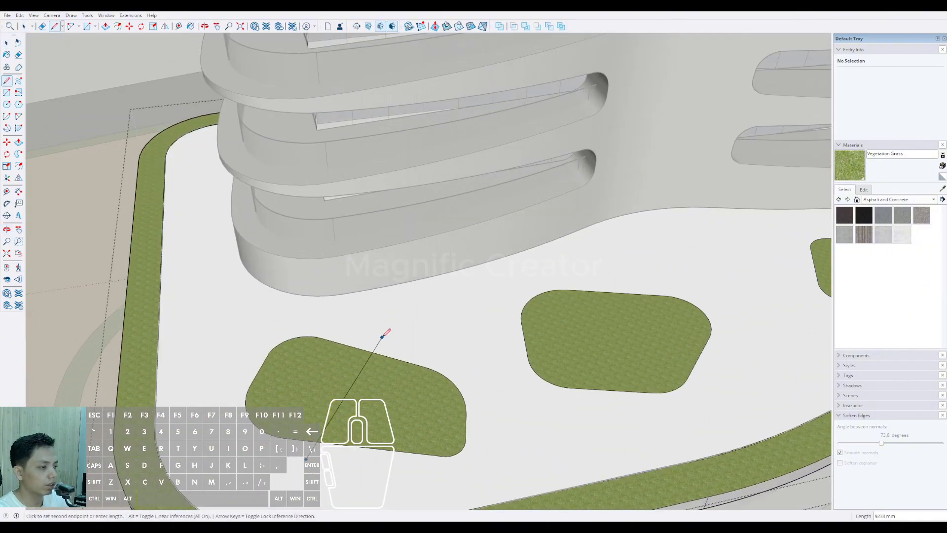
click(381, 324)
click(391, 331)
Step: Try to erase the overhanging ends of the path lines at the leftmost bed, and undo the erasure
key(e)
scroll(384, 344, up, 3)
click(368, 352)
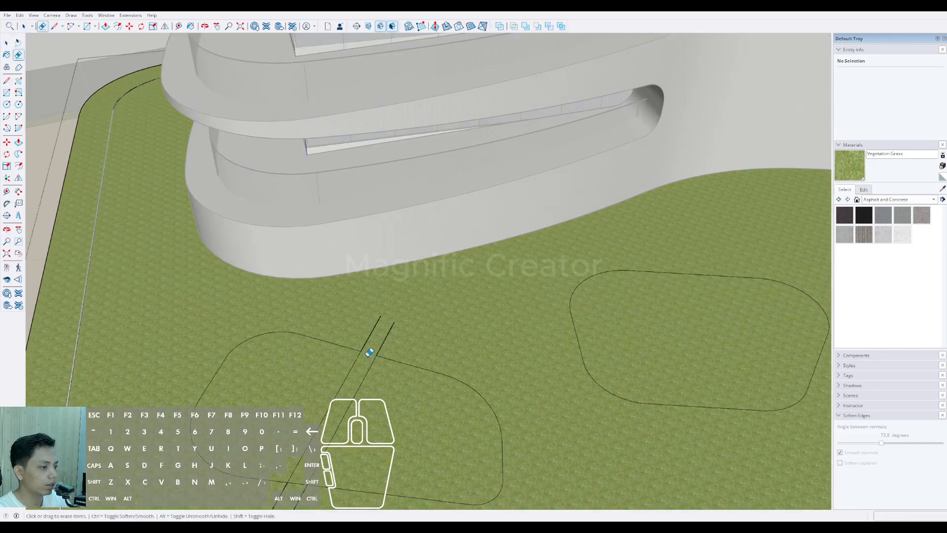
scroll(362, 362, down, 3)
key(ctrl+z)
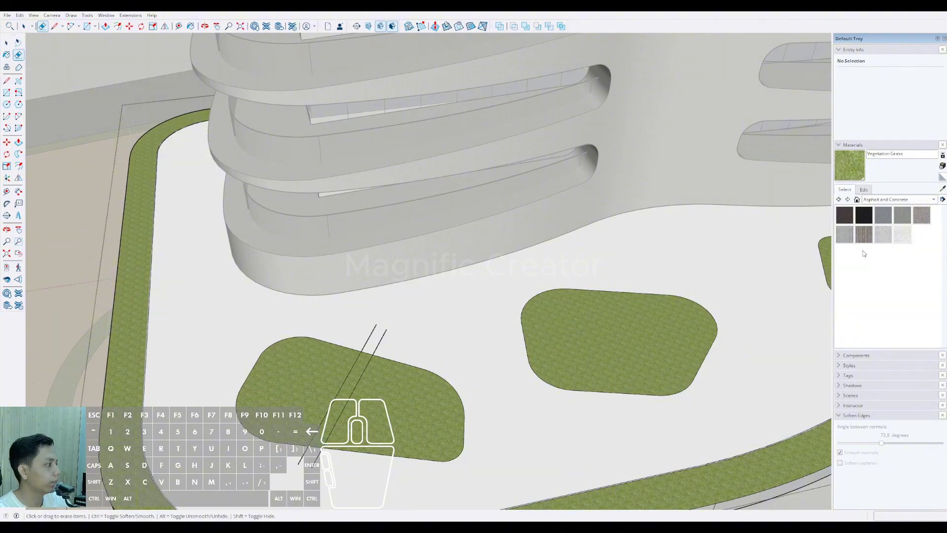
Step: Paint the white roof surface around the beds with the Blacktop Old 02 material
click(902, 216)
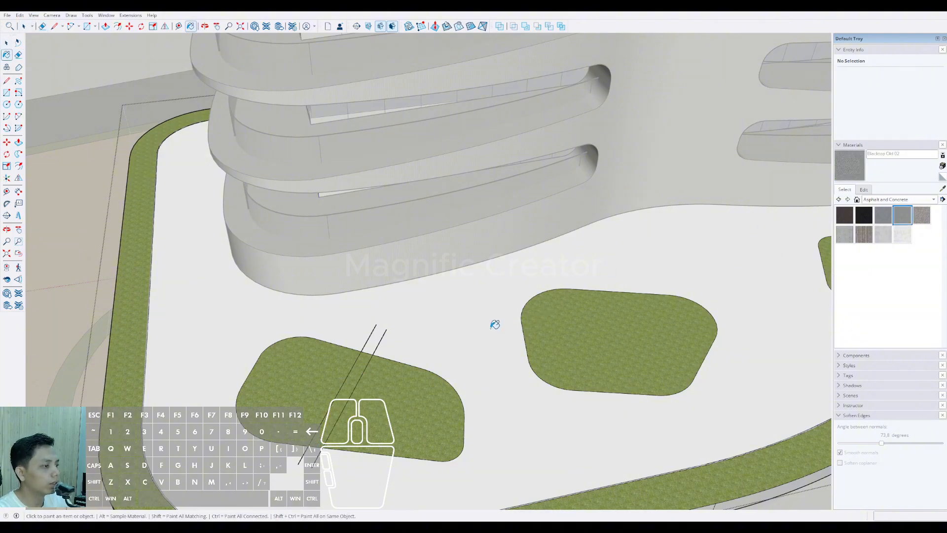
click(461, 322)
mouse_move(450, 328)
middle_down()
mouse_move(438, 355)
mouse_move(381, 292)
mouse_move(351, 316)
middle_up()
scroll(381, 292, down, 3)
key(space)
Step: Erase the ends of the two path lines that extend beyond the leftmost bed's outline
scroll(350, 323, up, 4)
key(e)
scroll(357, 297, up, 2)
click(336, 310)
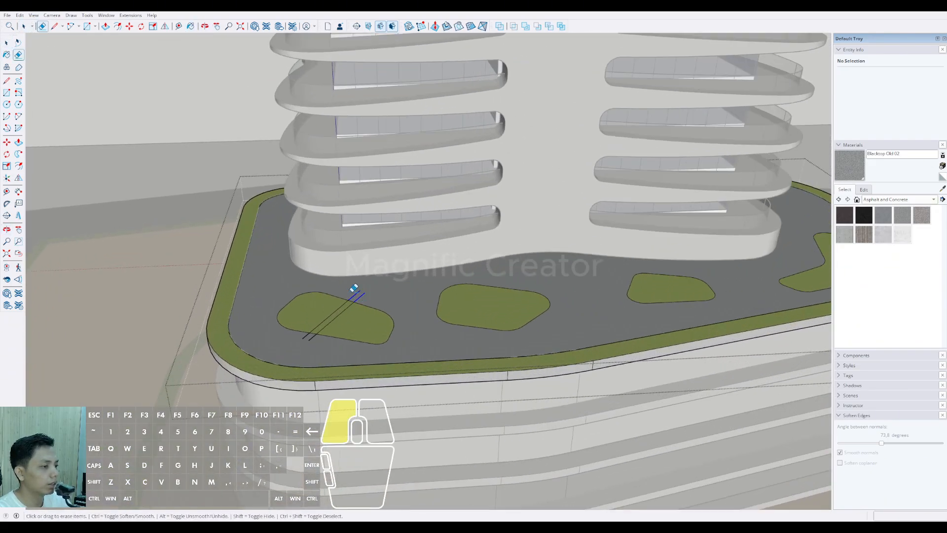
scroll(314, 328, up, 3)
click(319, 334)
scroll(321, 335, up, 3)
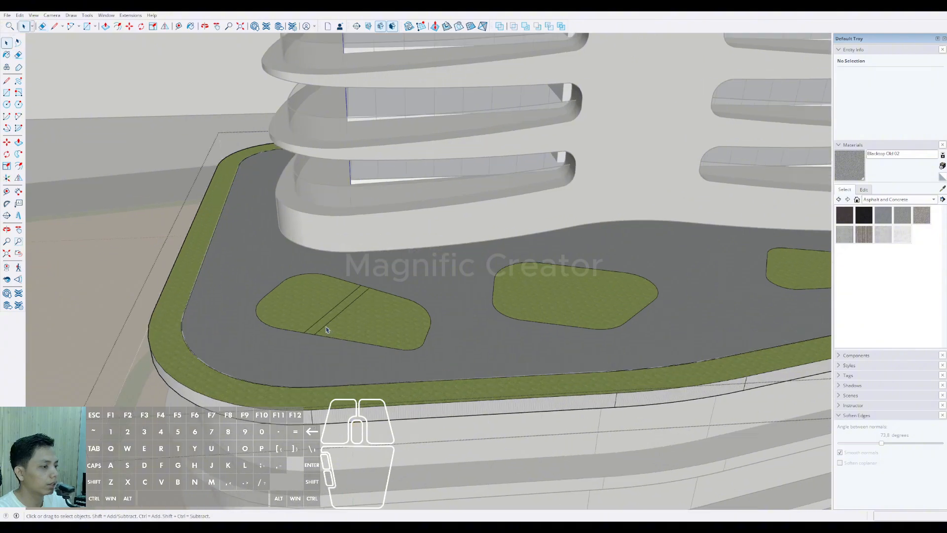
Step: Paint the narrow path strip across the leftmost bed with Modern Siding from Brick, Cladding and Siding
key(space)
click(325, 323)
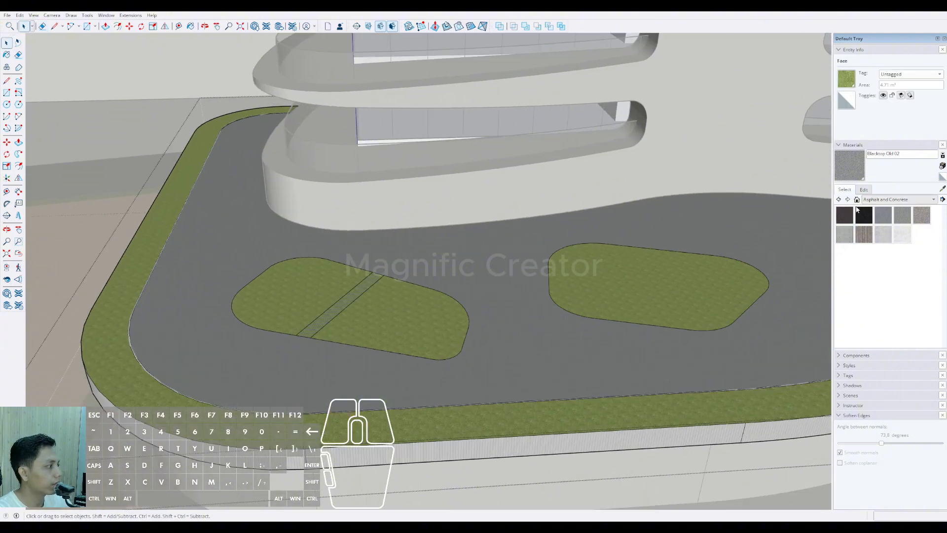
click(845, 273)
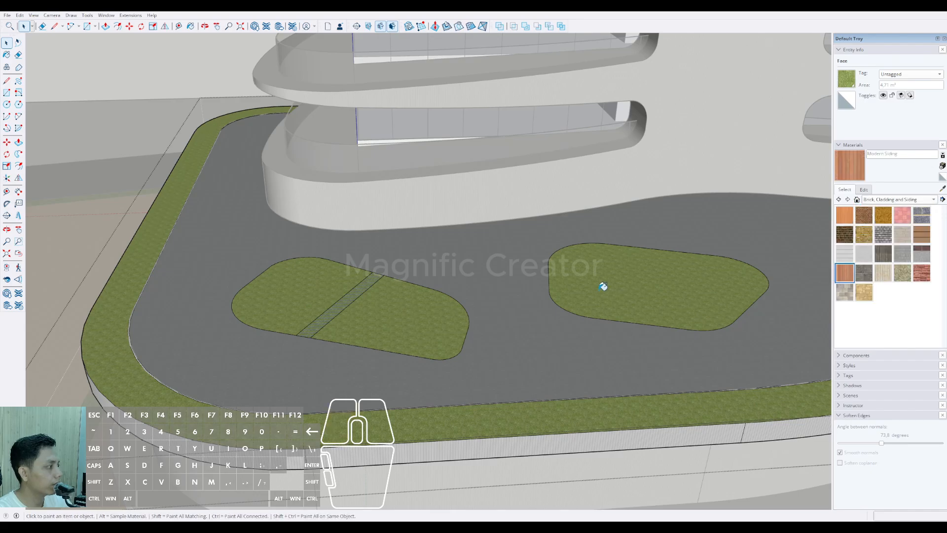
scroll(328, 314, up, 3)
Step: Draw two parallel path lines across the left part of the second grass bed from the left
scroll(317, 320, down, 6)
middle_drag(334, 325, 383, 380)
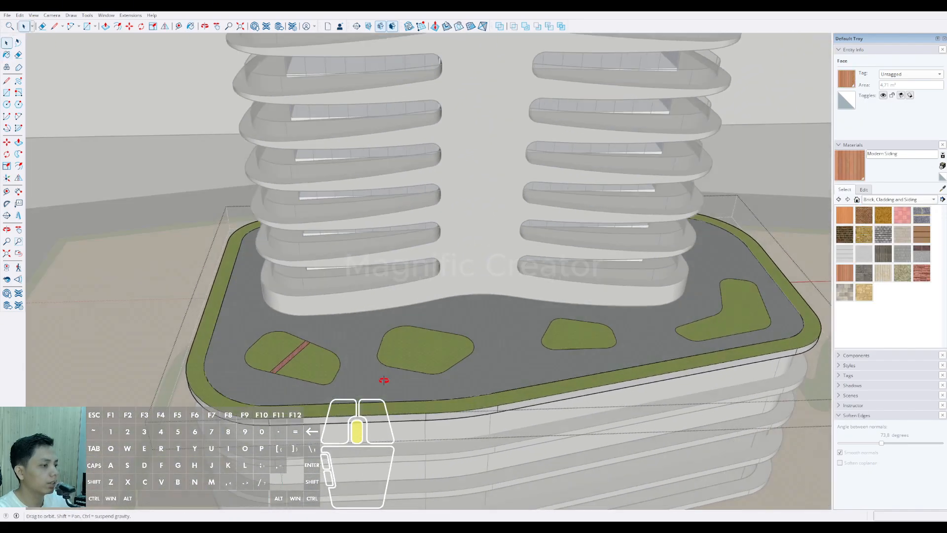
scroll(326, 373, up, 2)
mouse_move(323, 374)
shift+middle_down()
mouse_move(328, 363)
mouse_move(365, 361)
shift+middle_up()
key(space)
shift+middle_drag(511, 339, 416, 324)
scroll(416, 323, up, 1)
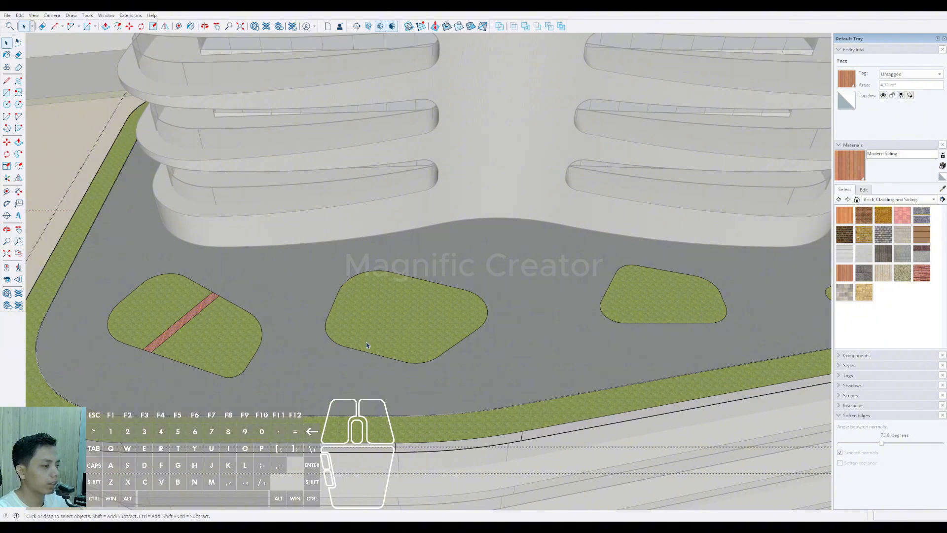
click(396, 372)
click(369, 260)
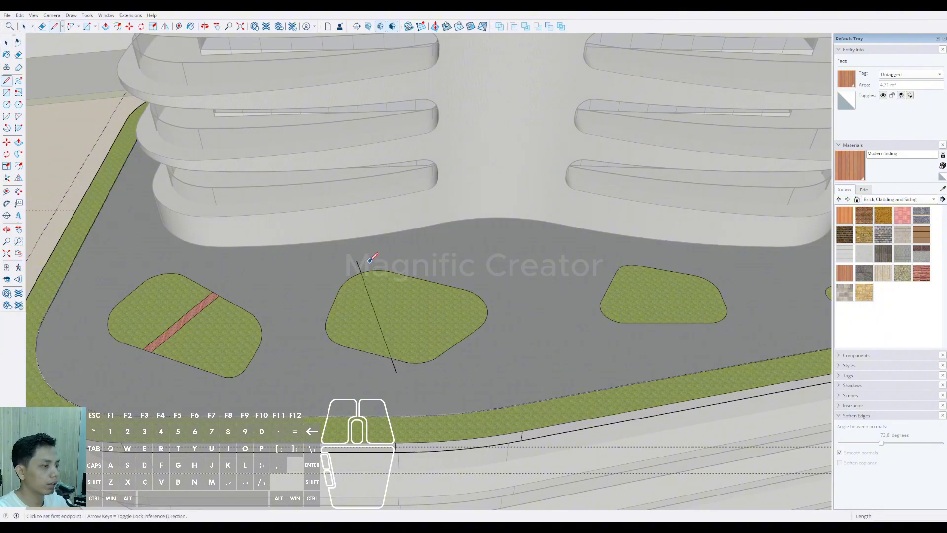
click(411, 371)
key(space)
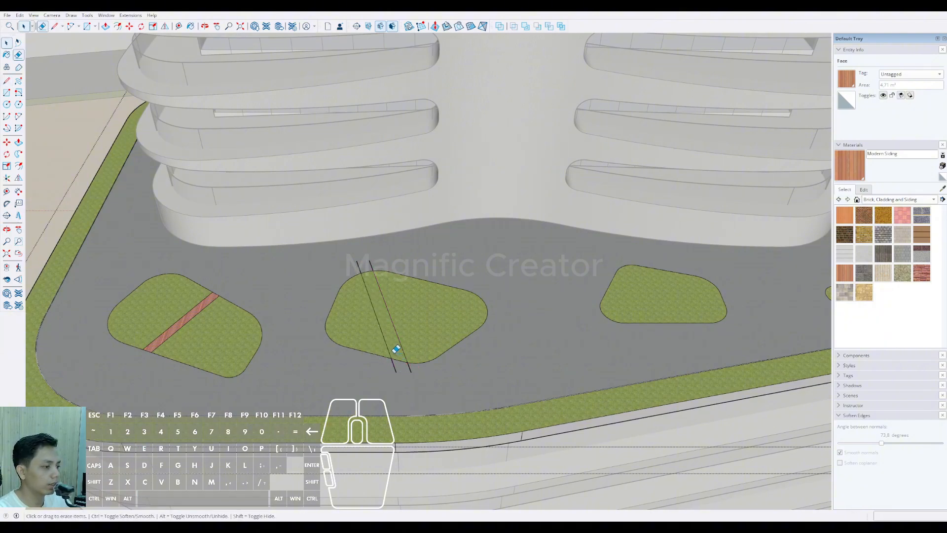
Step: Paint the strip across the second bed with Modern Siding and erase the line ends extending beyond the bed's outline
key(b)
click(401, 357)
key(space)
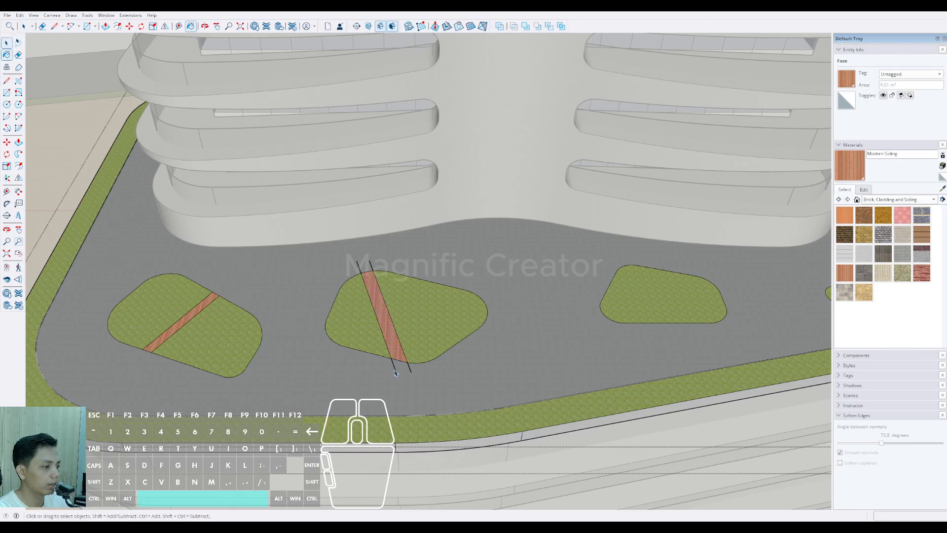
key(e)
drag(391, 368, 413, 367)
drag(356, 267, 375, 266)
key(space)
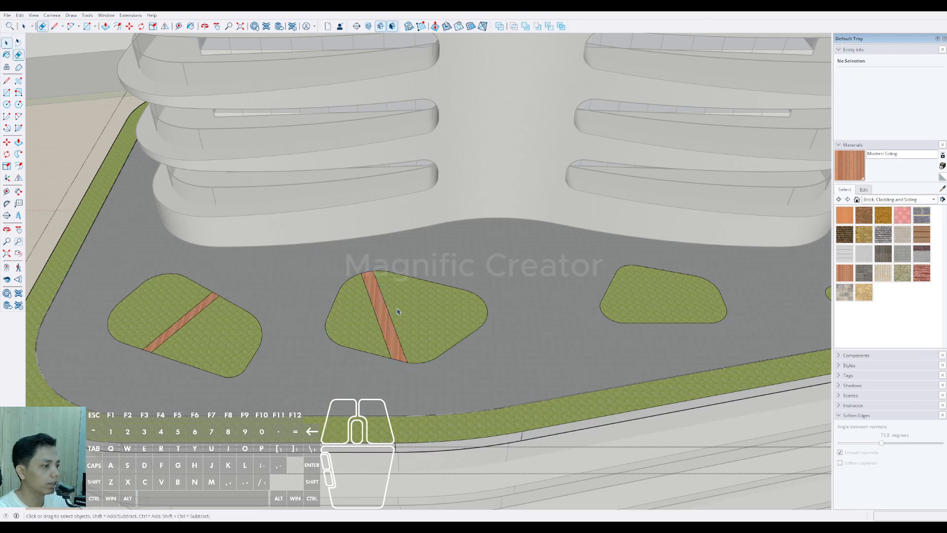
Step: Draw a second pair of parallel path lines across the right part of the second bed
click(441, 361)
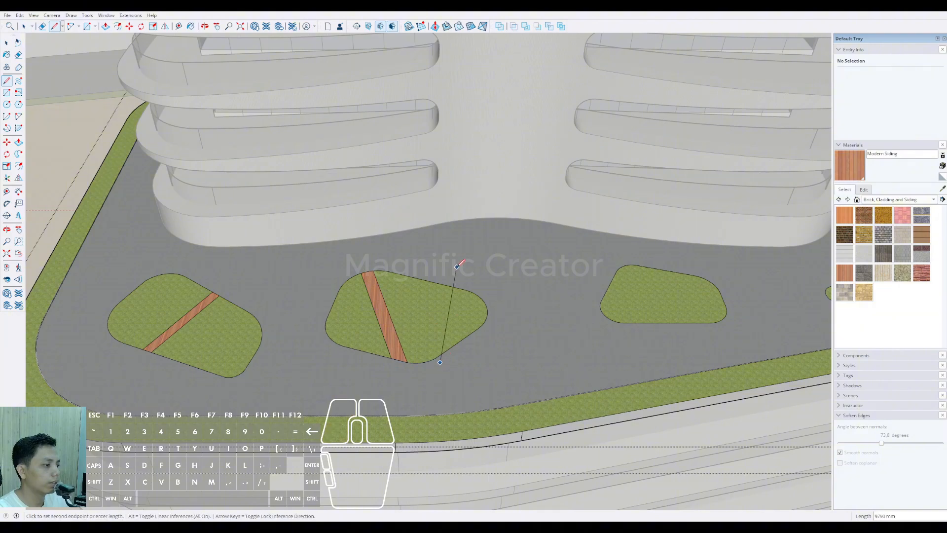
scroll(467, 269, up, 2)
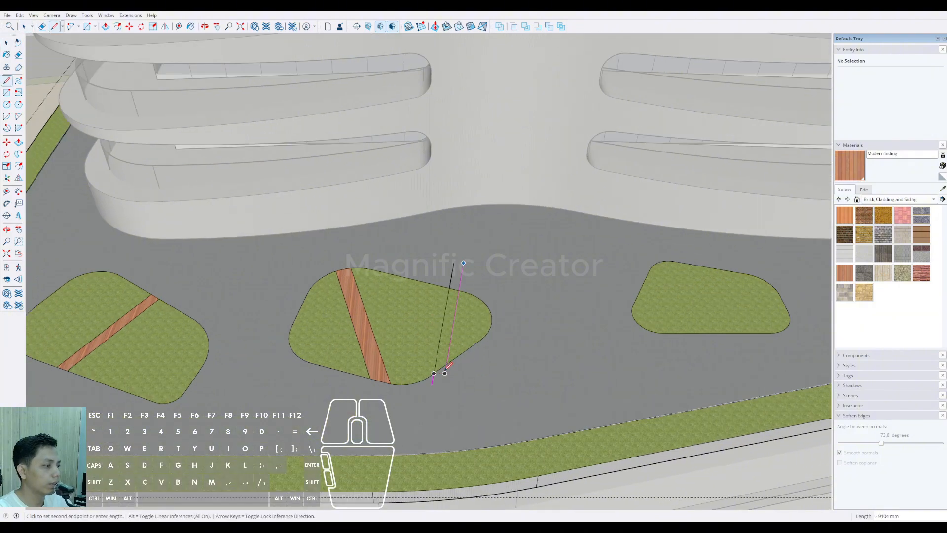
click(444, 382)
key(space)
Step: Erase the overhanging ends of the second bed's new path lines and paint that strip with Modern Siding
scroll(434, 375, up, 2)
key(e)
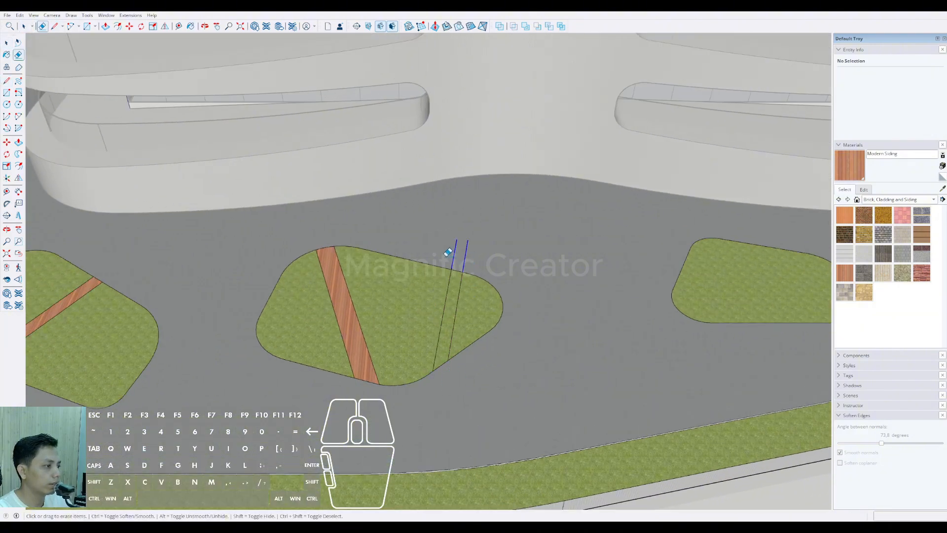
key(space)
click(448, 317)
key(b)
click(448, 316)
key(space)
Step: Draw two parallel diagonal path lines across the left part of the third grass bed
scroll(439, 319, down, 4)
shift+middle_drag(398, 321, 316, 319)
scroll(449, 324, up, 2)
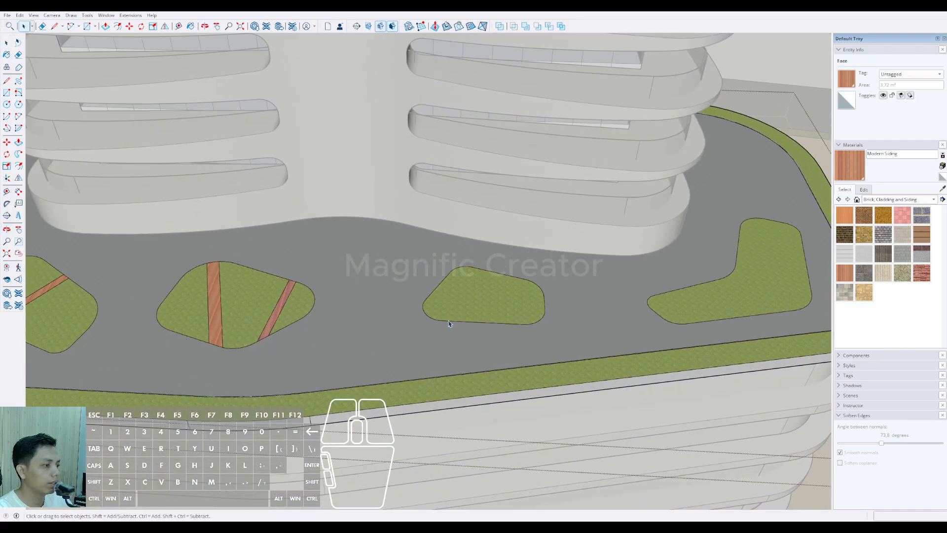
scroll(459, 325, up, 1)
key(d)
click(483, 330)
click(436, 257)
key(space)
key(d)
scroll(448, 256, up, 1)
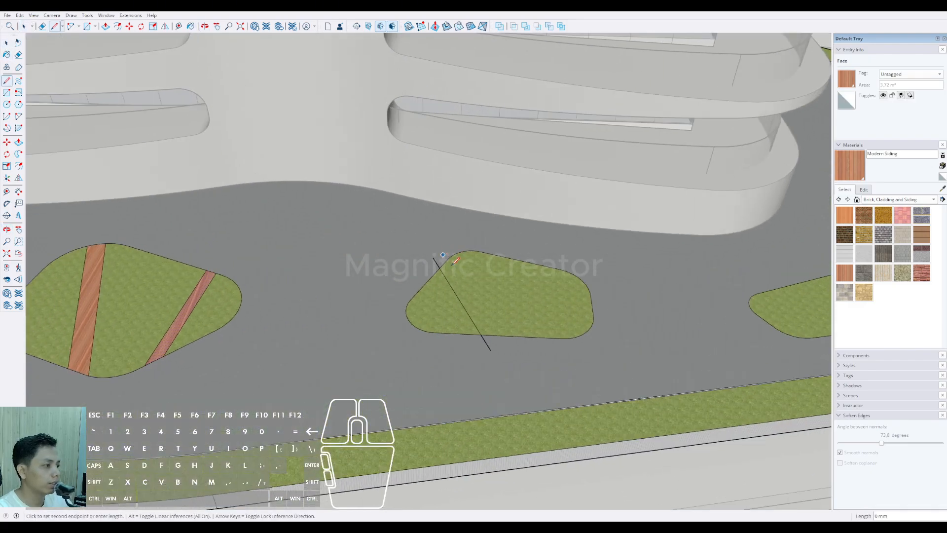
key(space)
Step: Trim the third bed's path lines to its outline and paint the strip between them with Modern Siding
key(e)
drag(469, 343, 504, 346)
scroll(452, 278, up, 2)
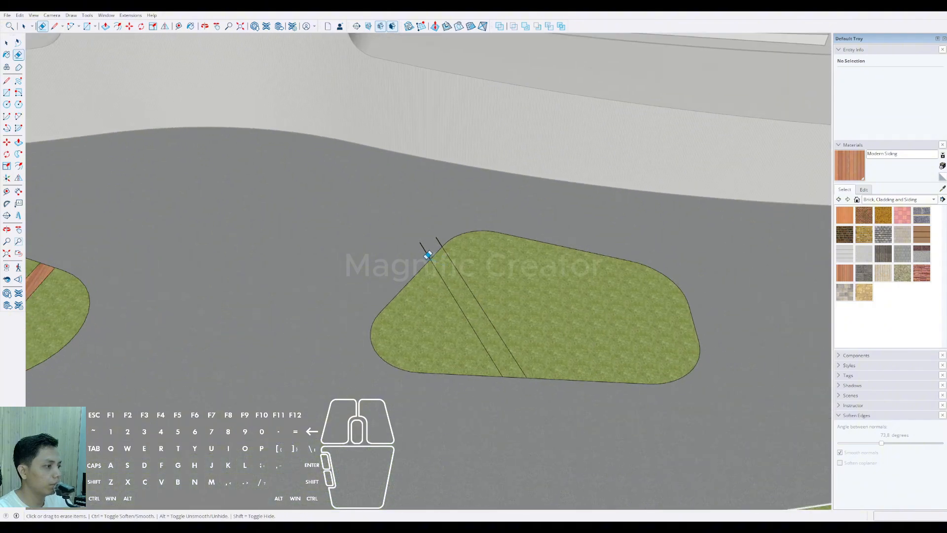
drag(423, 256, 444, 238)
key(space)
click(450, 277)
key(b)
click(450, 267)
key(space)
Step: Draw another pair of parallel path lines across the right part of the third bed, slanting opposite to the first path
scroll(454, 276, down, 3)
middle_drag(512, 286, 486, 292)
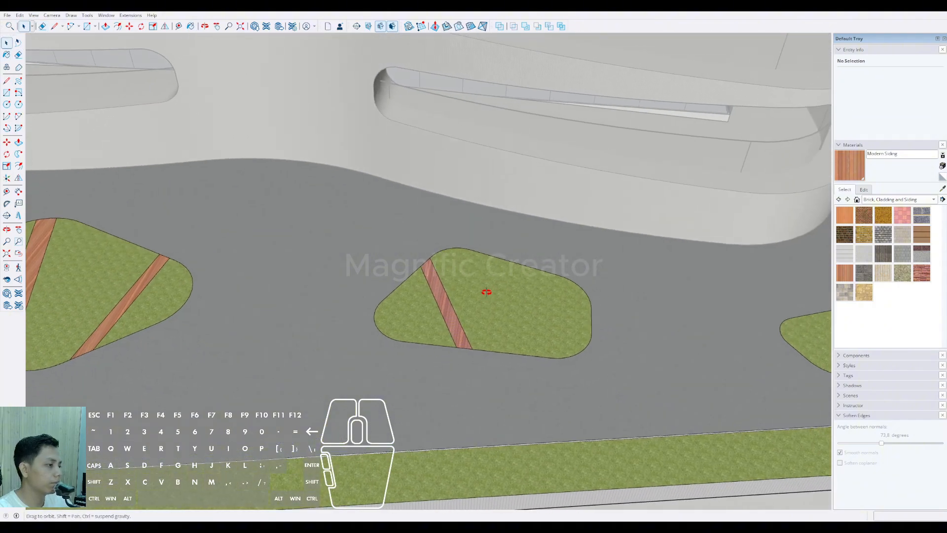
key(d)
click(542, 258)
click(487, 366)
key(d)
click(499, 366)
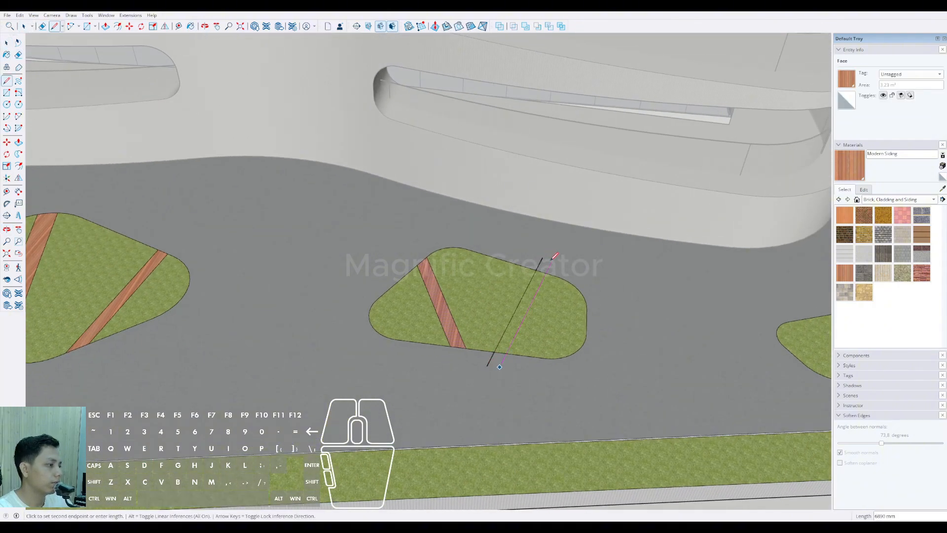
click(553, 258)
key(space)
Step: Erase the protruding ends of the third bed's second line pair and paint the enclosed strip with Modern Siding
key(e)
drag(552, 264, 541, 262)
scroll(498, 354, up, 3)
drag(485, 361, 497, 364)
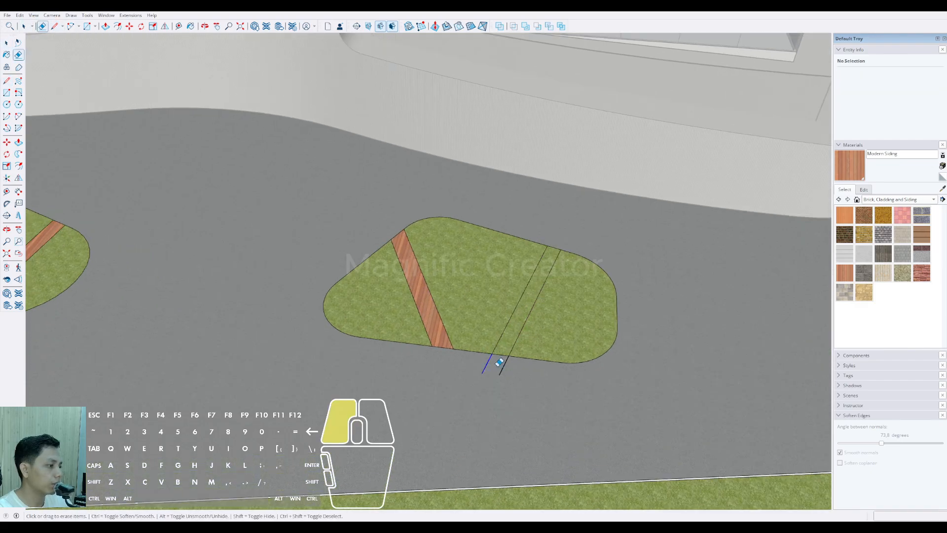
key(space)
scroll(506, 347, up, 2)
key(b)
click(507, 345)
key(space)
click(507, 343)
Step: Draw two parallel path lines across the narrow left arm of the L-shaped grass bed
scroll(451, 335, down, 8)
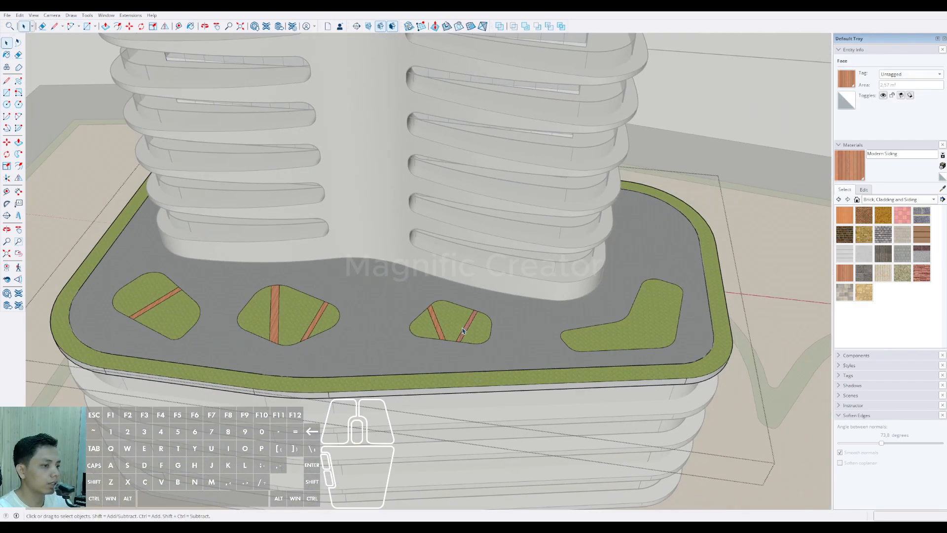
middle_drag(451, 327, 369, 344)
scroll(493, 380, up, 2)
key(l)
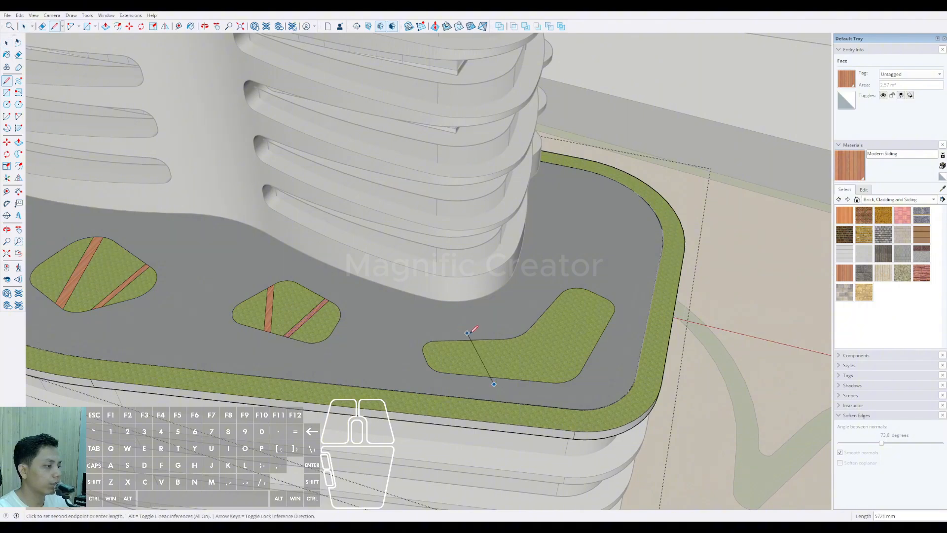
scroll(493, 331, up, 1)
click(481, 335)
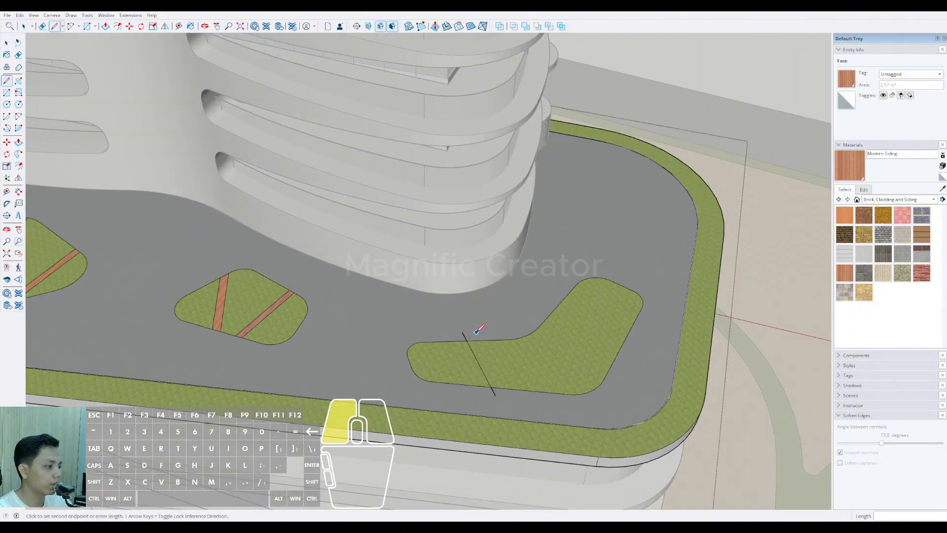
click(514, 400)
Step: Erase the overhanging line ends at the L-shaped bed's left arm and paint the strip with Modern Siding
key(e)
scroll(512, 397, up, 1)
drag(454, 321, 482, 319)
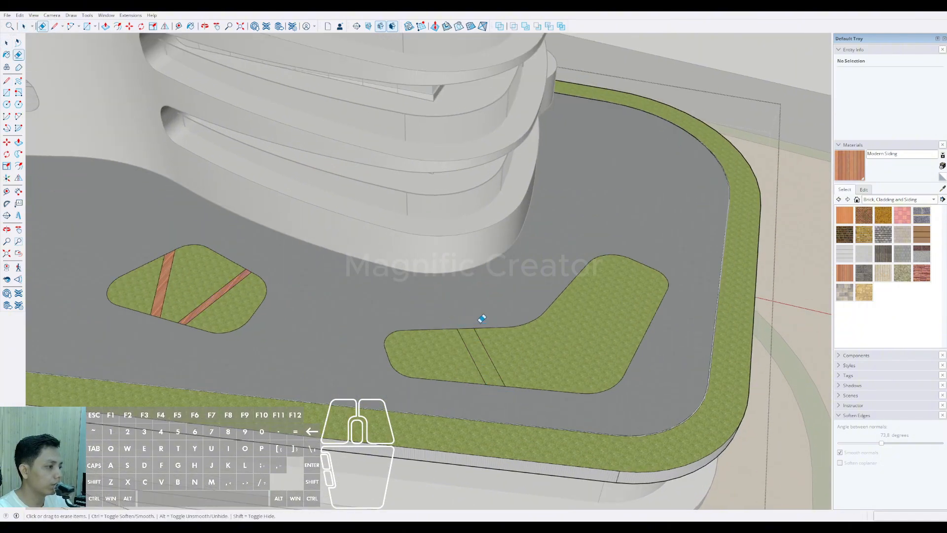
click(479, 349)
key(b)
click(478, 340)
key(space)
Step: Draw a second pair of parallel path lines across the L-shaped bed at its inner bend
middle_drag(480, 349, 420, 349)
key(l)
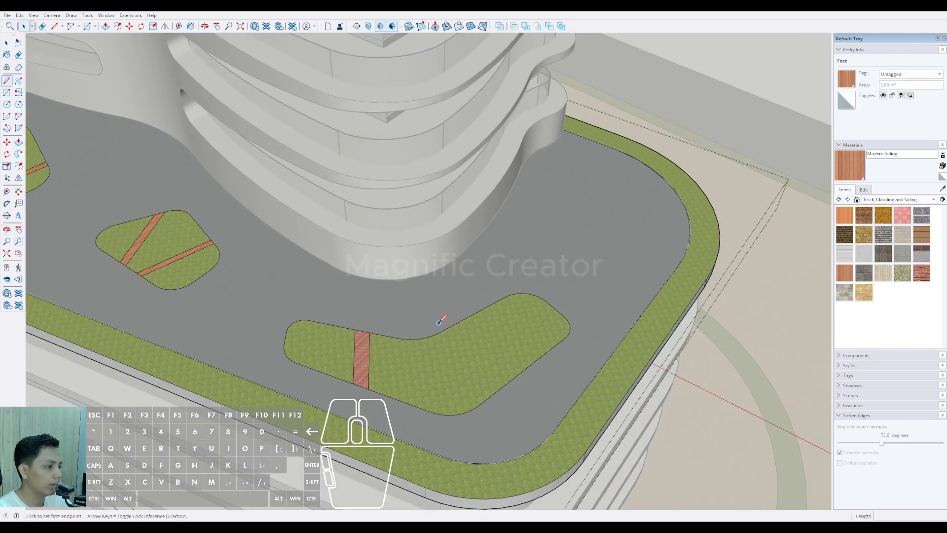
click(439, 320)
click(455, 433)
click(454, 319)
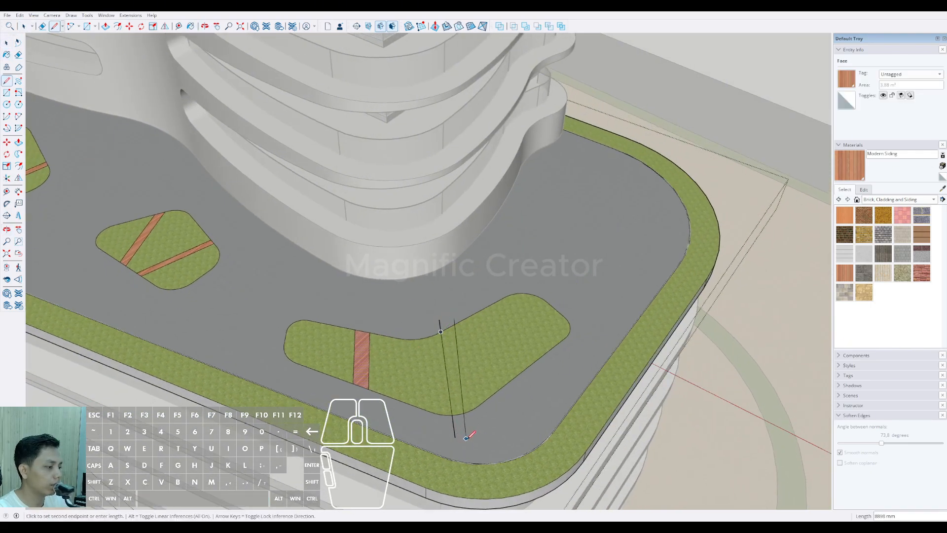
click(473, 436)
Step: Trim the path lines at the L-shaped bed's bend and paint the strip between them with Modern Siding
key(e)
scroll(476, 429, up, 1)
scroll(436, 303, up, 2)
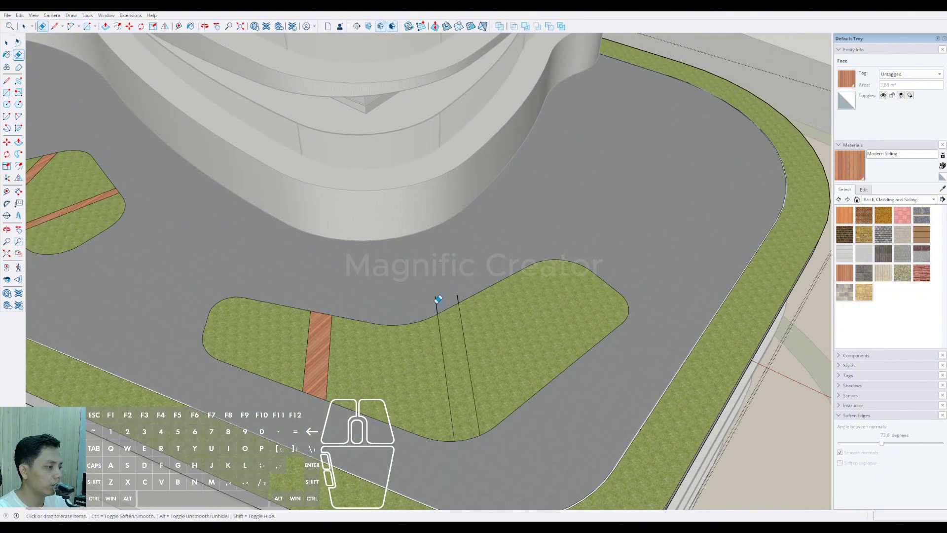
click(437, 299)
click(457, 328)
Step: Draw a third pair of parallel path lines diagonally across the right arm of the L-shaped bed
scroll(458, 327, down, 2)
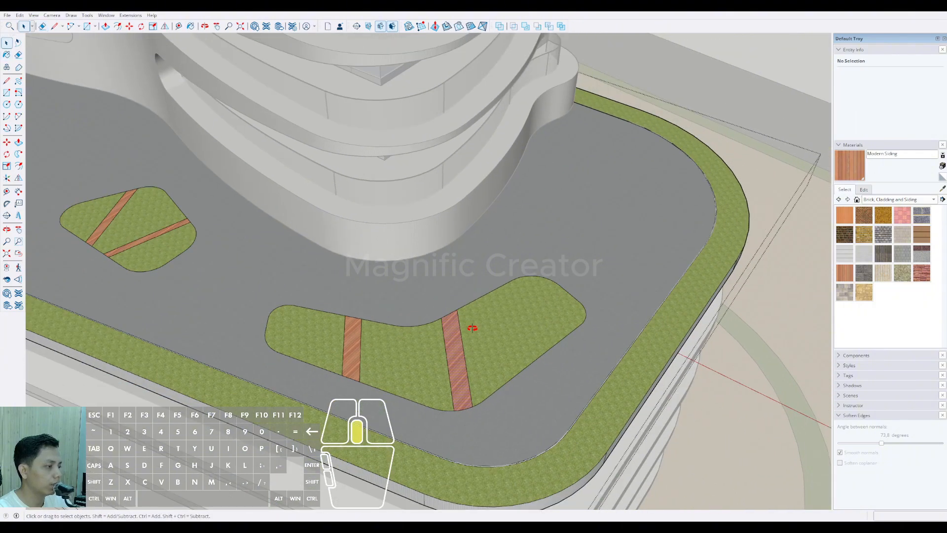
middle_drag(471, 328, 438, 331)
key(d)
click(528, 371)
click(439, 301)
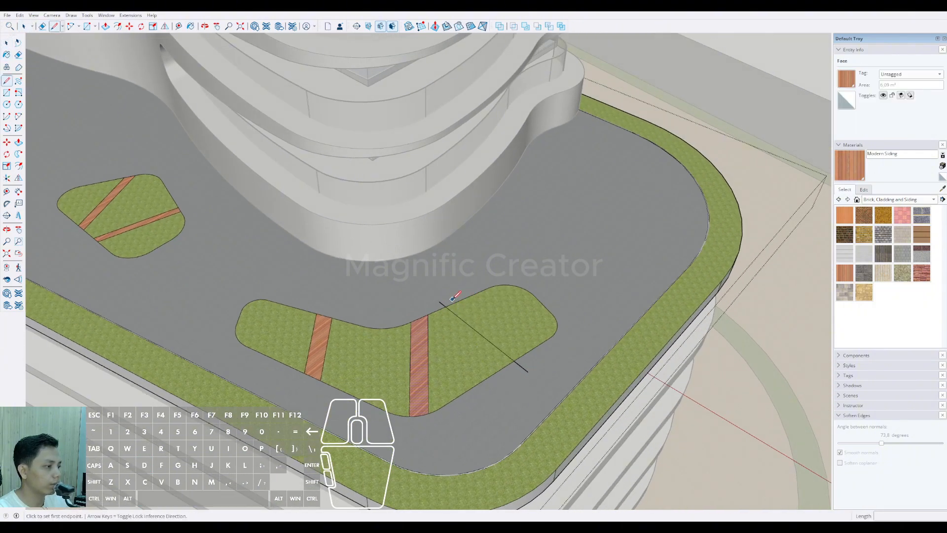
click(536, 364)
Step: Paint the right arm's strip with Modern Siding, erase its overhanging line ends and leave the podium group
key(e)
scroll(436, 299, up, 2)
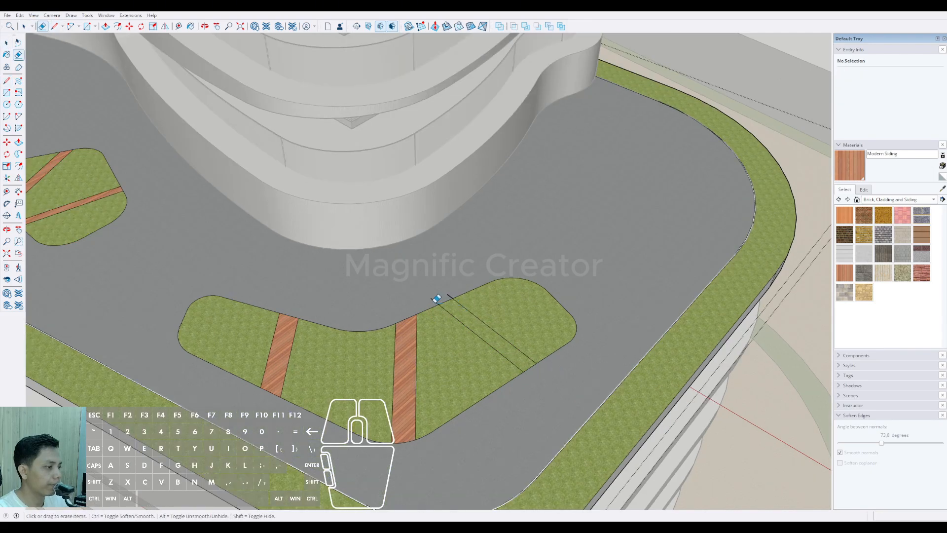
drag(458, 291, 461, 294)
key(space)
click(466, 322)
scroll(466, 322, up, 2)
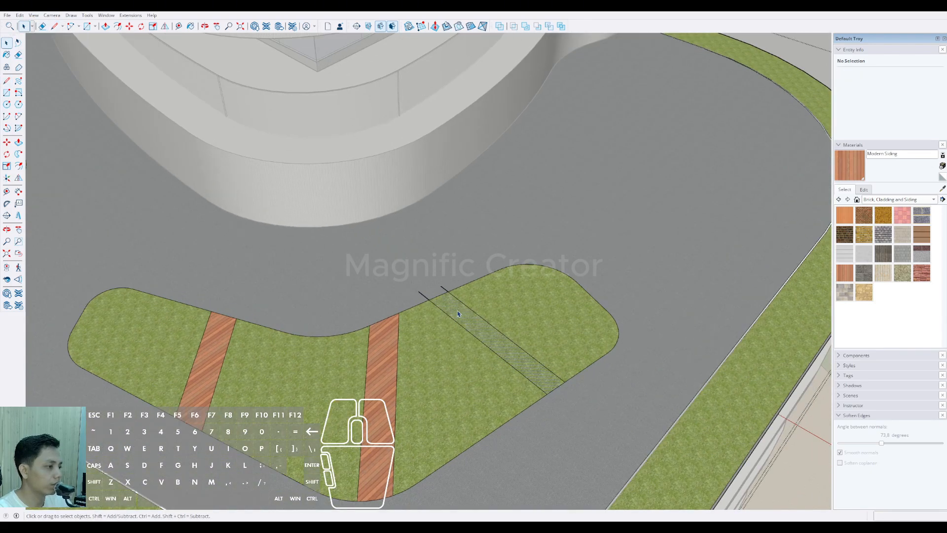
key(b)
click(445, 284)
key(space)
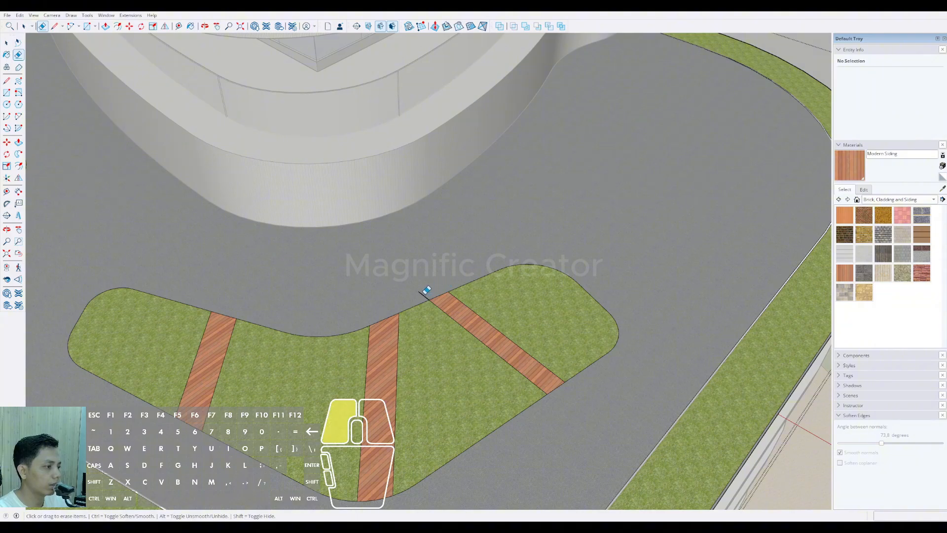
scroll(446, 282, down, 8)
scroll(405, 306, down, 5)
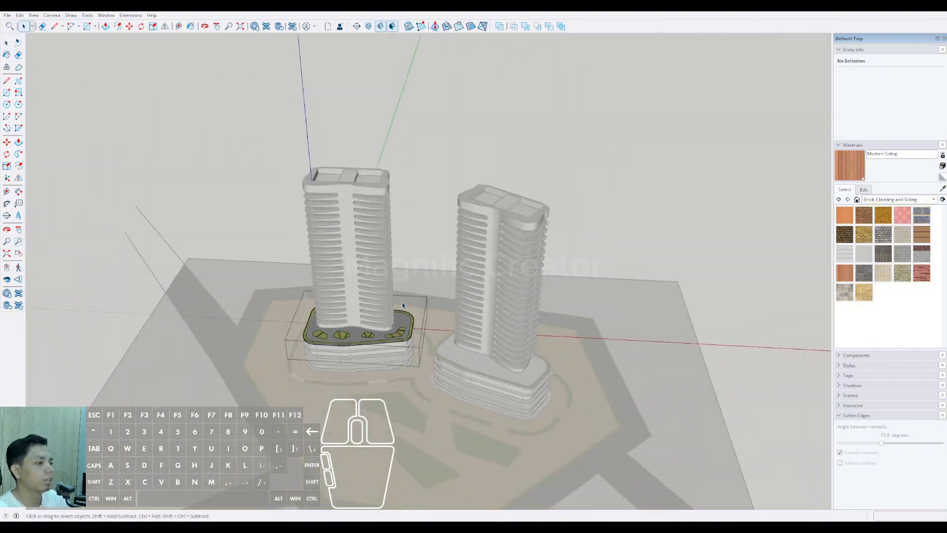
click(431, 226)
Step: Examine both towers from several sides, comparing the landscaped podium roof with the bare one
scroll(437, 316, up, 3)
shift+middle_drag(436, 315, 323, 292)
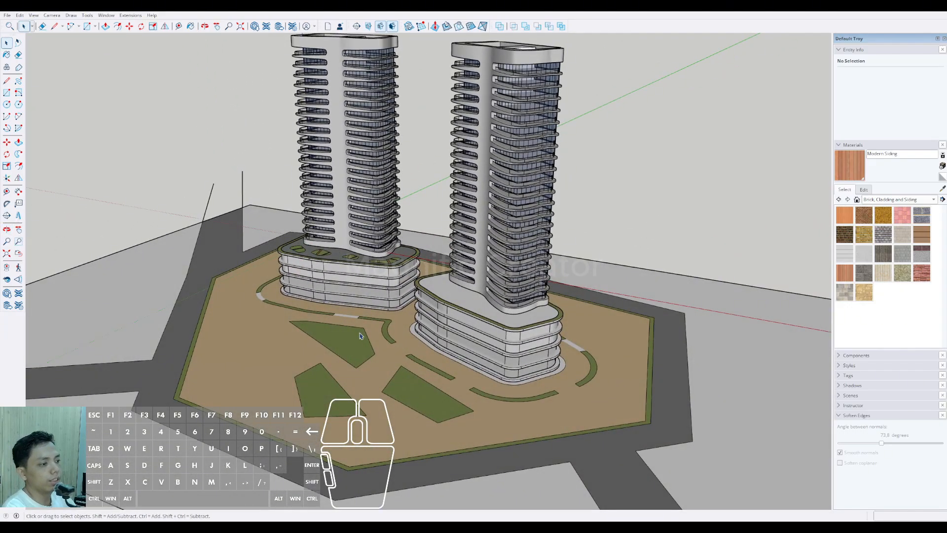
mouse_move(360, 335)
middle_down()
mouse_move(423, 406)
mouse_move(484, 342)
mouse_move(463, 367)
mouse_move(477, 355)
mouse_move(474, 364)
mouse_move(438, 357)
mouse_move(581, 260)
mouse_move(482, 281)
mouse_move(467, 321)
mouse_move(545, 333)
mouse_move(493, 335)
middle_up()
scroll(483, 342, up, 2)
scroll(477, 355, up, 3)
scroll(437, 357, down, 3)
scroll(444, 343, up, 5)
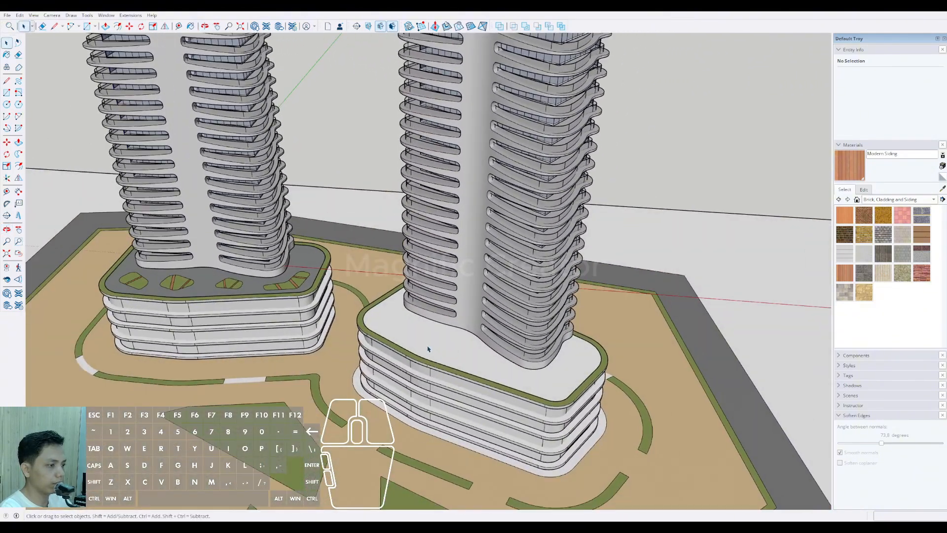
scroll(427, 348, down, 5)
scroll(473, 265, up, 1)
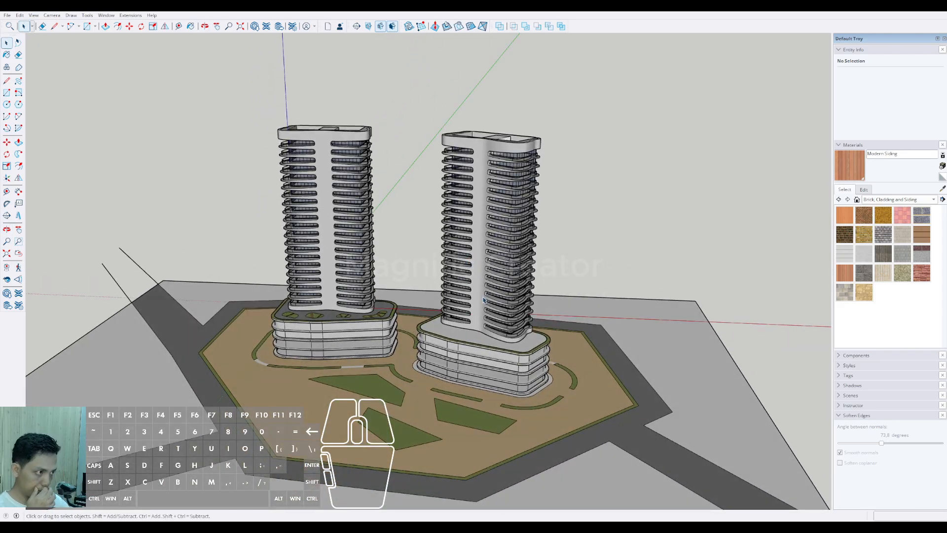
Step: Open the right tower's podium group for editing and draw a five-sided bed outline near the left end of its roof
scroll(483, 321, up, 2)
scroll(491, 380, up, 4)
shift+middle_drag(491, 380, 475, 384)
scroll(492, 381, down, 5)
scroll(454, 377, up, 7)
double_click(456, 388)
key(l)
scroll(387, 329, up, 1)
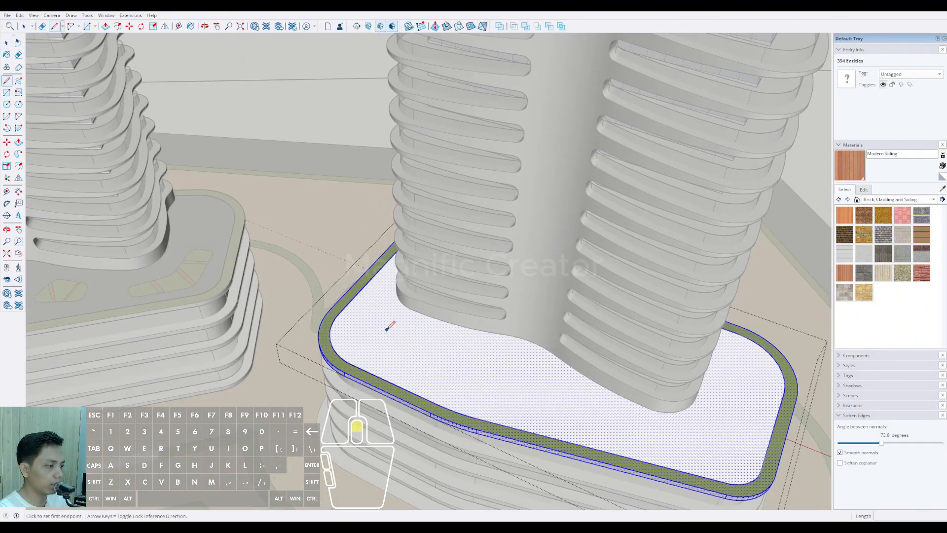
click(375, 318)
scroll(366, 345, up, 1)
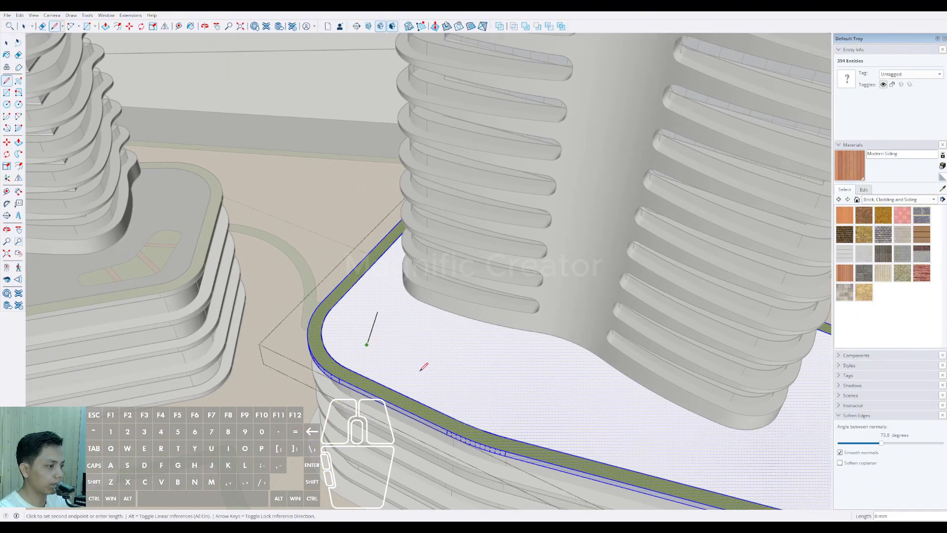
click(443, 392)
click(463, 361)
click(378, 311)
key(space)
Step: Draw a four-sided tapered bed outline about 24 m long on the middle of the podium roof, in front of the tower
scroll(378, 312, down, 1)
shift+middle_drag(492, 367, 391, 318)
key(d)
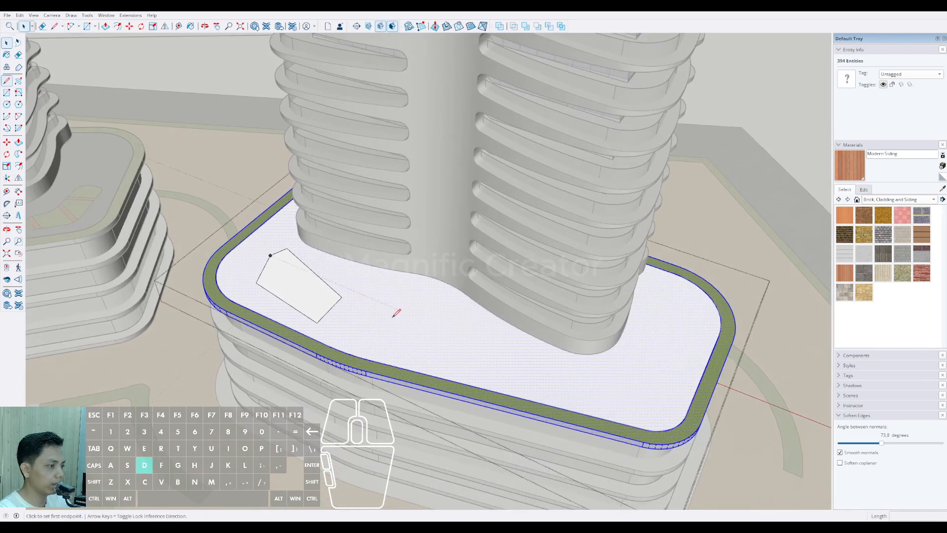
click(391, 318)
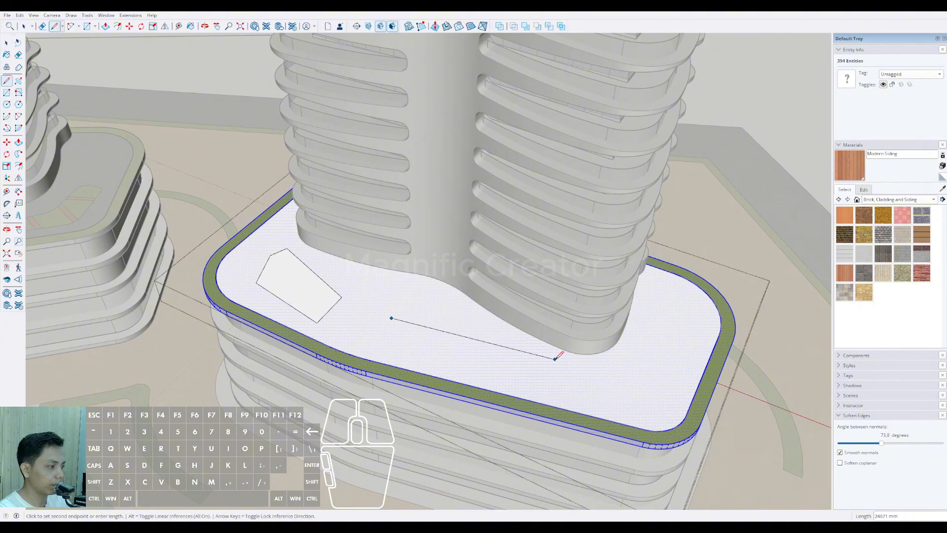
click(521, 386)
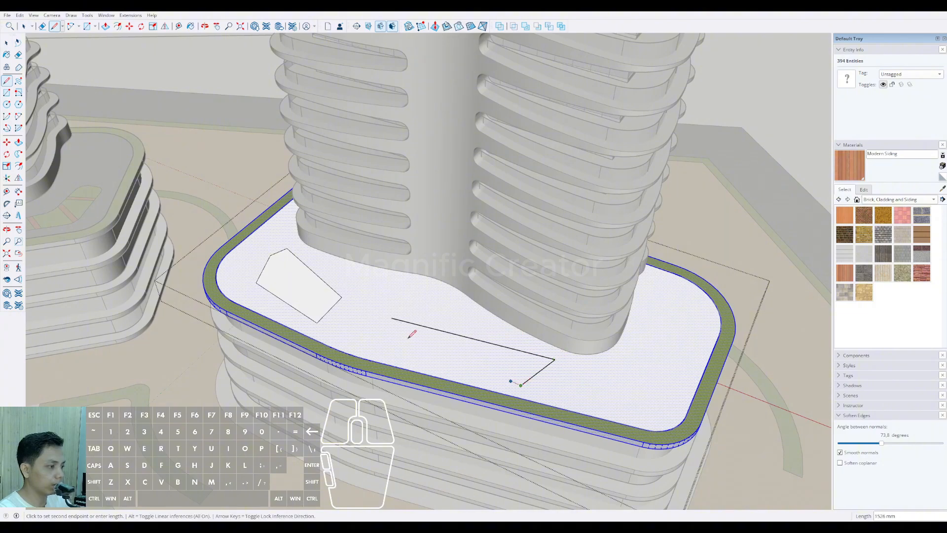
click(383, 338)
click(392, 318)
middle_drag(394, 319, 499, 364)
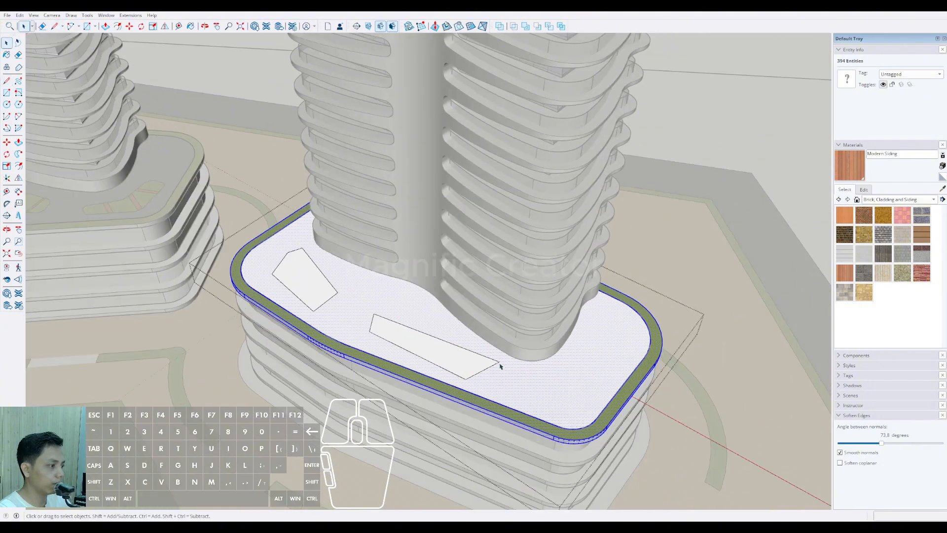
Step: Draw a six-sided L-shaped bed outline at the right end of the podium roof, with its arm's inner edge about 14 m long
click(524, 379)
scroll(535, 376, up, 1)
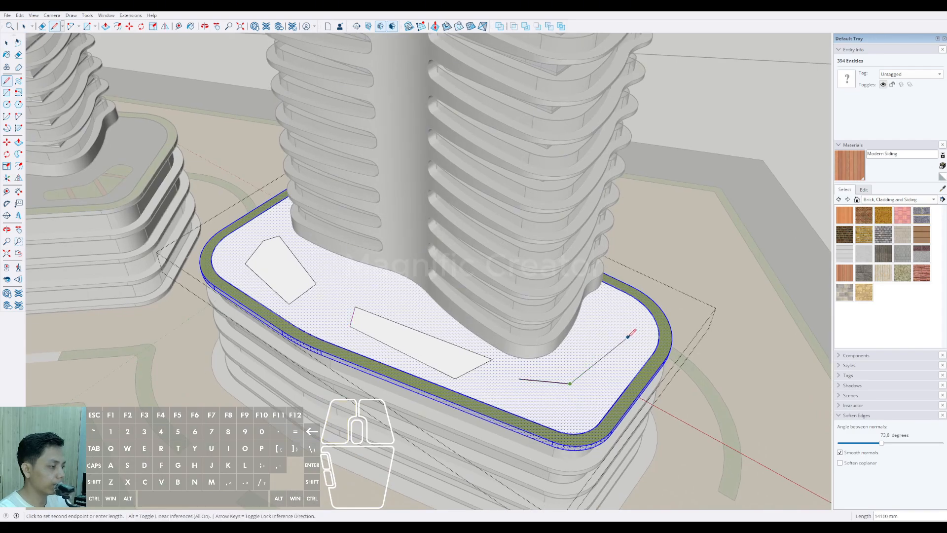
click(644, 345)
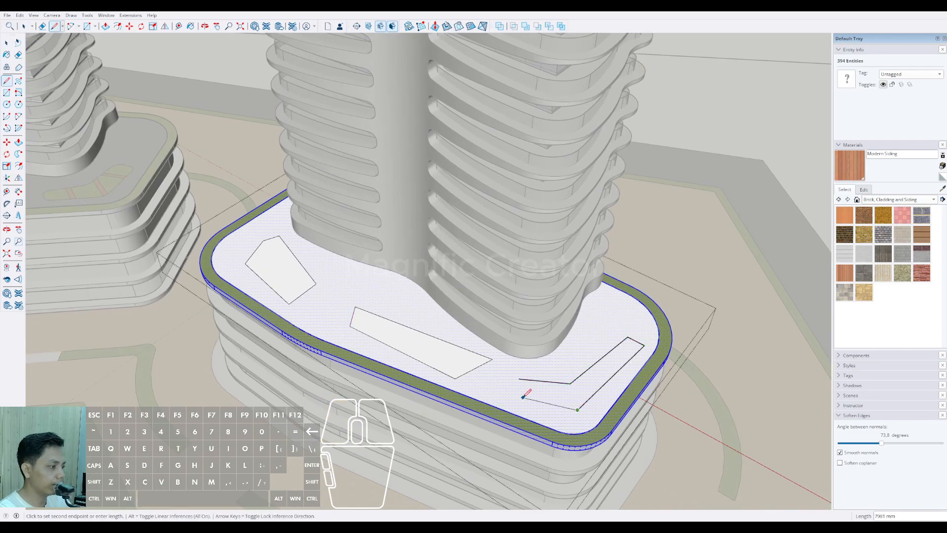
scroll(507, 393, down, 3)
Step: Round the two adjoining upper corners of the left roof bed with tangent two-point arcs
middle_drag(507, 393, 555, 338)
scroll(312, 271, up, 6)
middle_drag(311, 267, 305, 315)
scroll(304, 320, up, 3)
key(a)
click(304, 320)
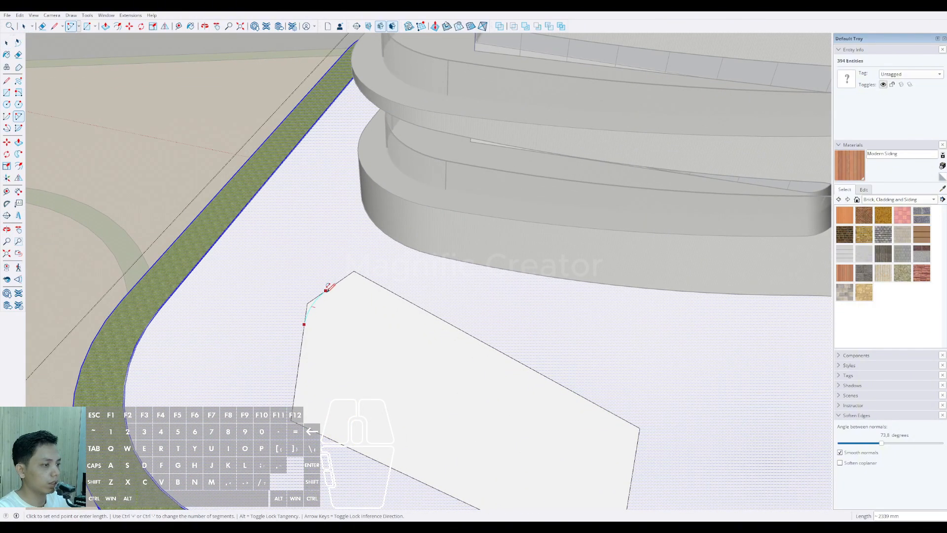
double_click(332, 287)
click(342, 279)
double_click(367, 278)
Step: Round the left bed's remaining three corners with tangent arcs, trimming each corner
middle_drag(359, 271, 313, 369)
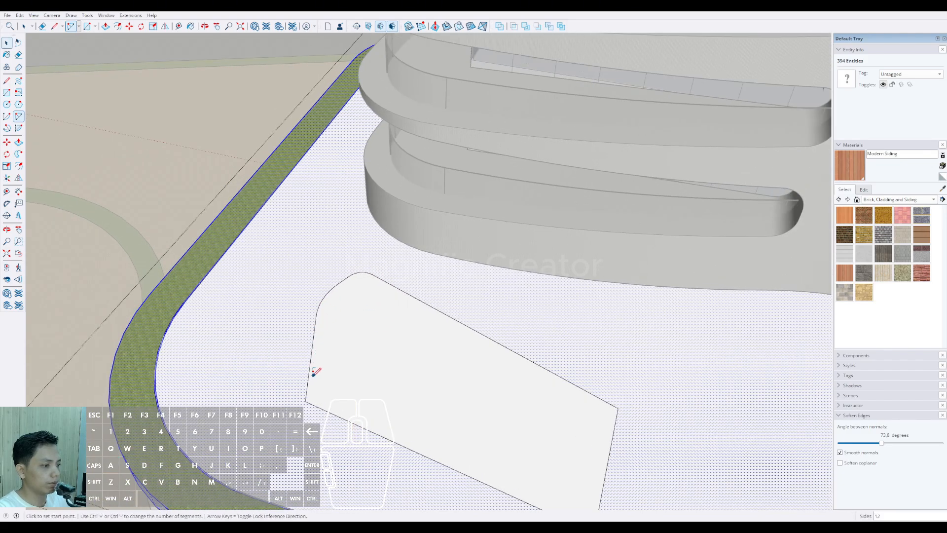
click(309, 369)
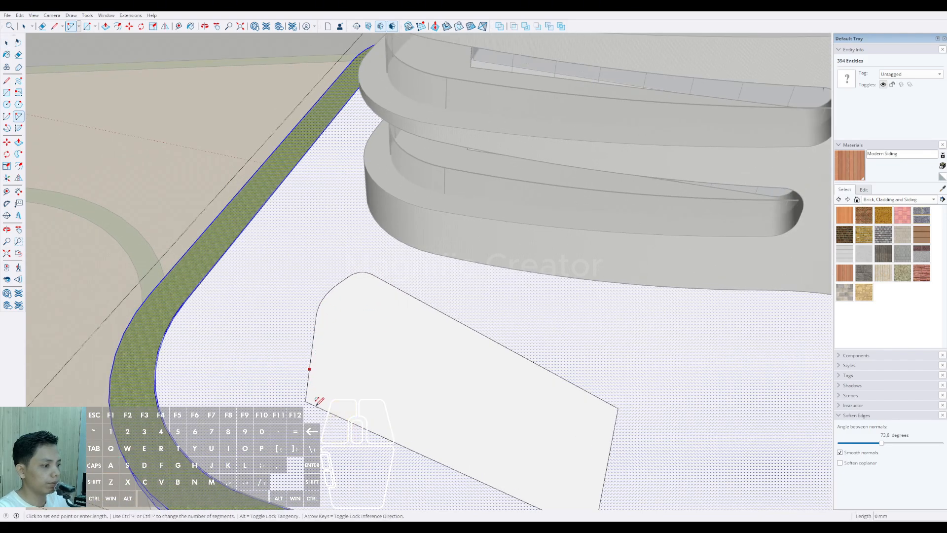
double_click(340, 416)
middle_drag(341, 416, 491, 302)
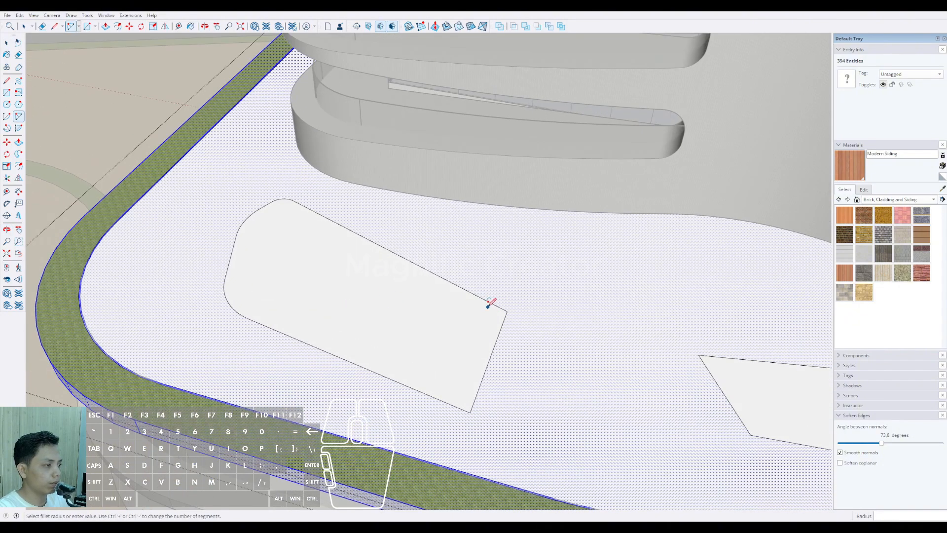
double_click(500, 333)
click(477, 382)
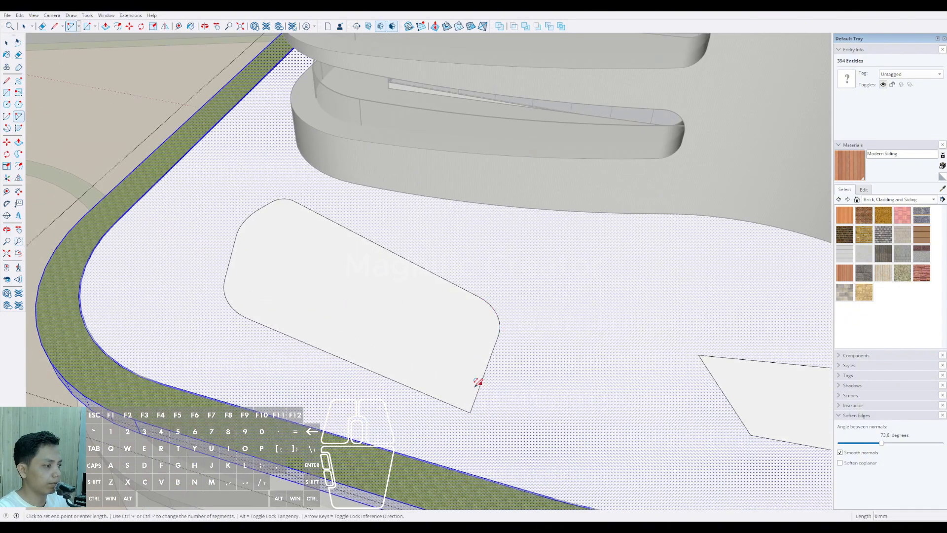
double_click(436, 397)
Step: Round both corners at the narrow left end of the middle bed with tangent arcs
scroll(438, 396, down, 2)
shift+middle_drag(437, 396, 249, 304)
scroll(442, 316, up, 2)
click(441, 319)
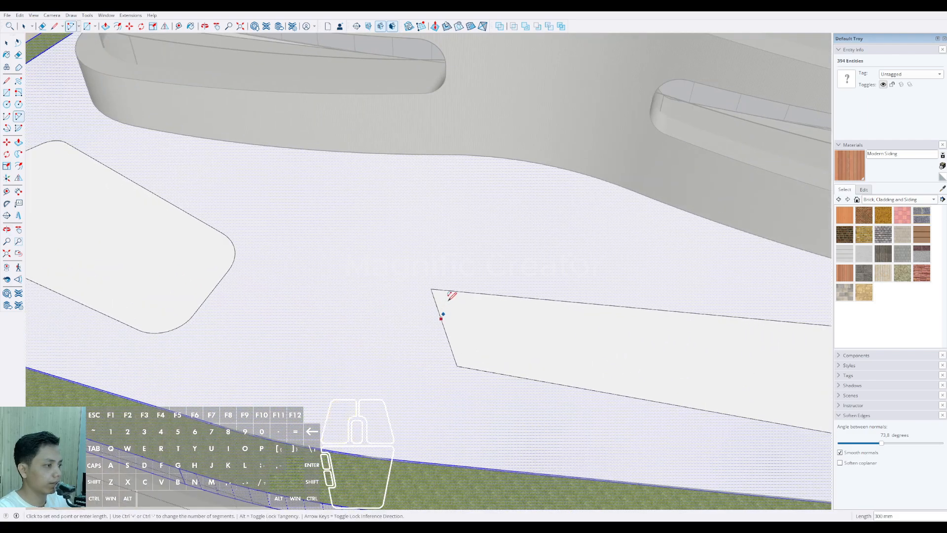
double_click(474, 291)
click(448, 341)
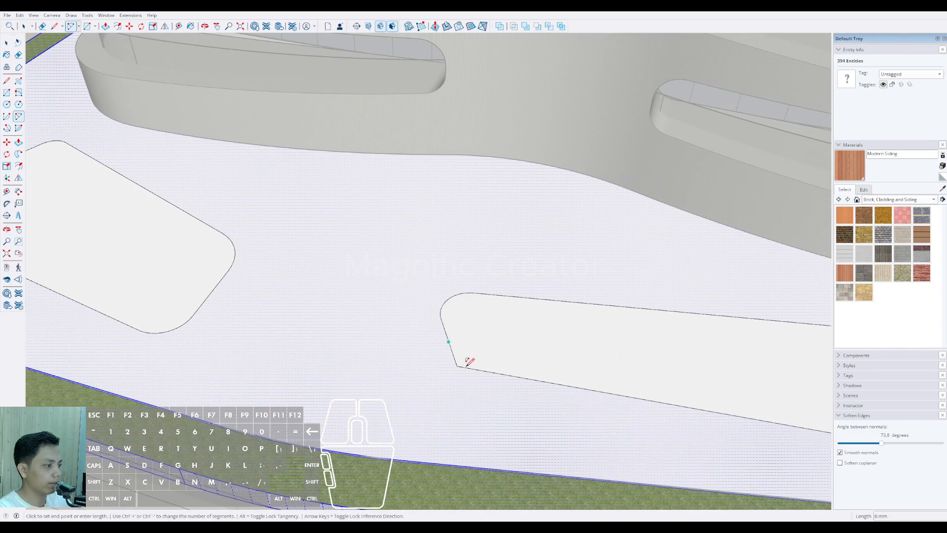
double_click(490, 371)
Step: Round both corners at the wide right end of the middle bed with larger tangent arcs
scroll(474, 359, down, 2)
middle_drag(473, 359, 539, 357)
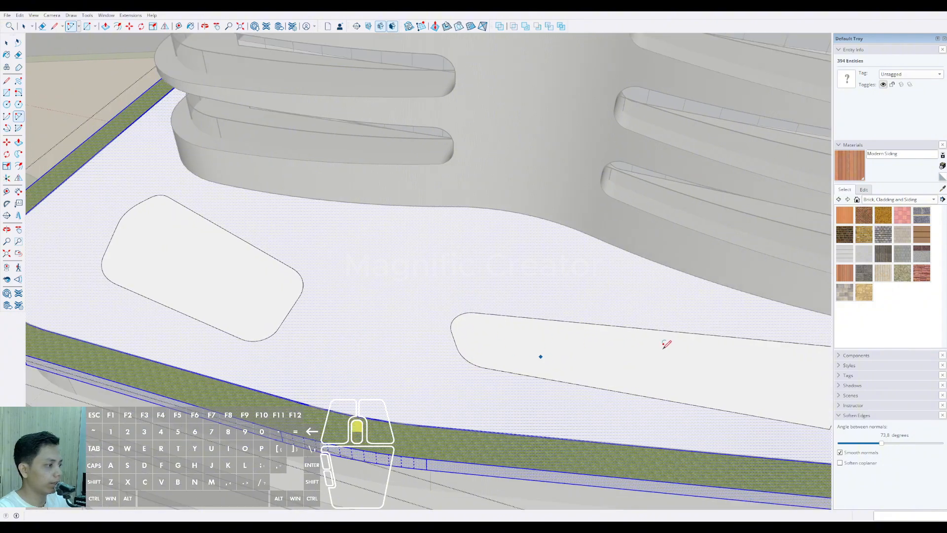
shift+middle_drag(666, 344, 425, 314)
click(590, 318)
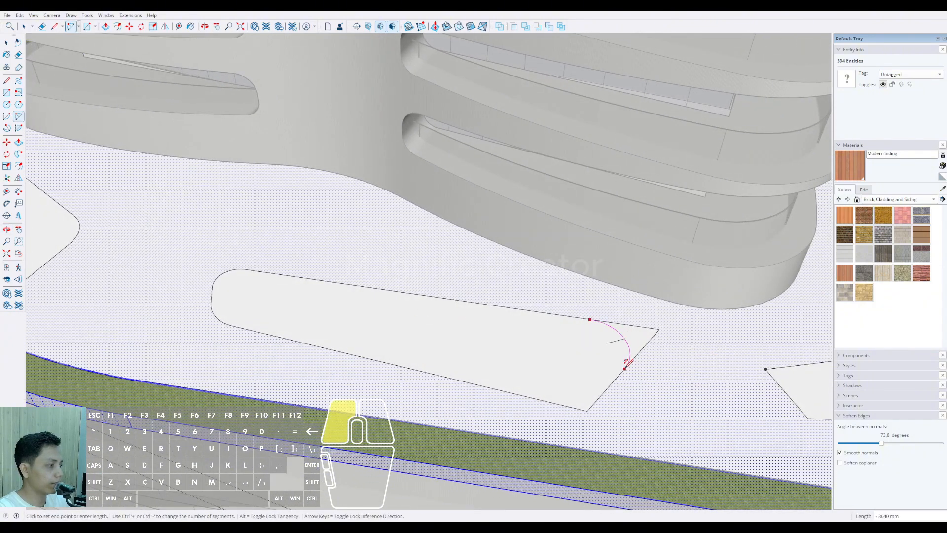
double_click(626, 364)
double_click(553, 401)
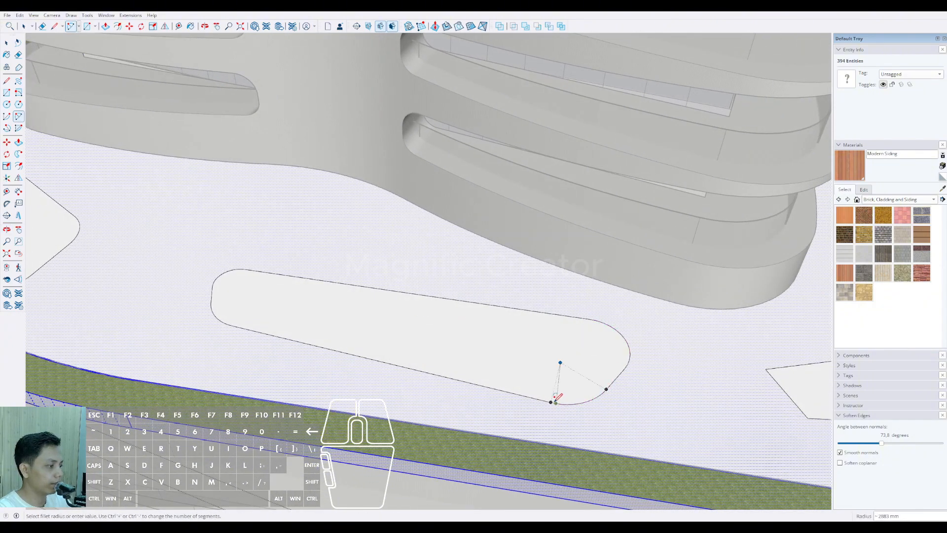
Step: Round both corners at the left end of the L-shaped bed with tangent arcs
scroll(567, 400, down, 3)
shift+middle_drag(615, 393, 399, 362)
scroll(461, 362, up, 3)
click(493, 369)
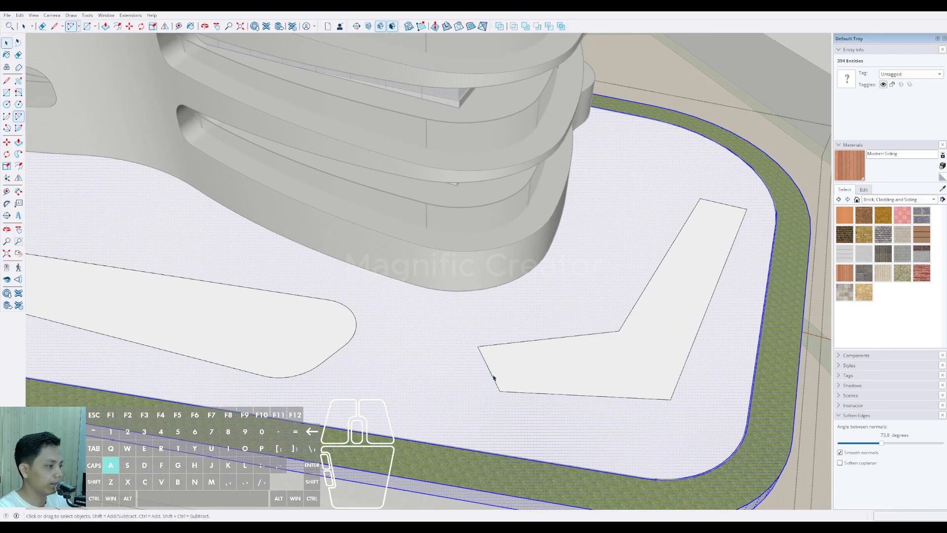
click(507, 342)
click(491, 374)
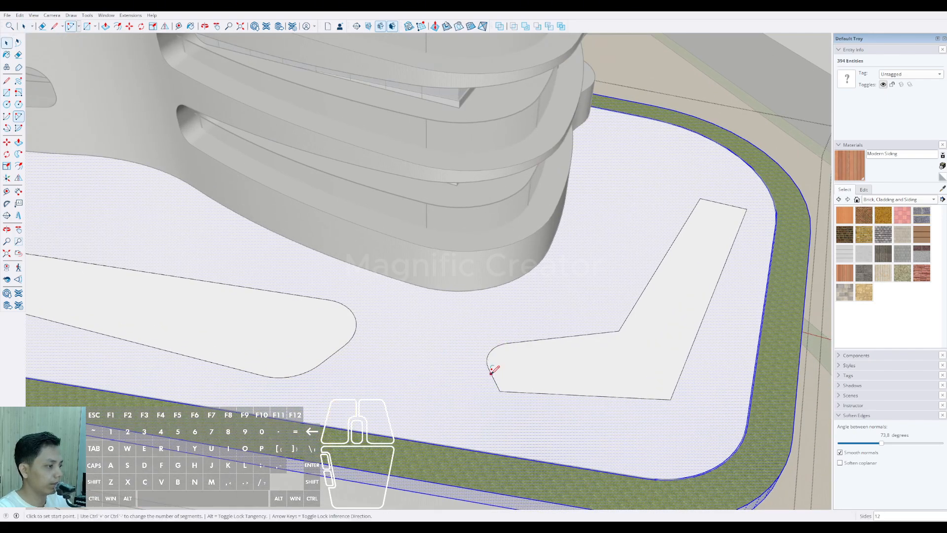
click(525, 391)
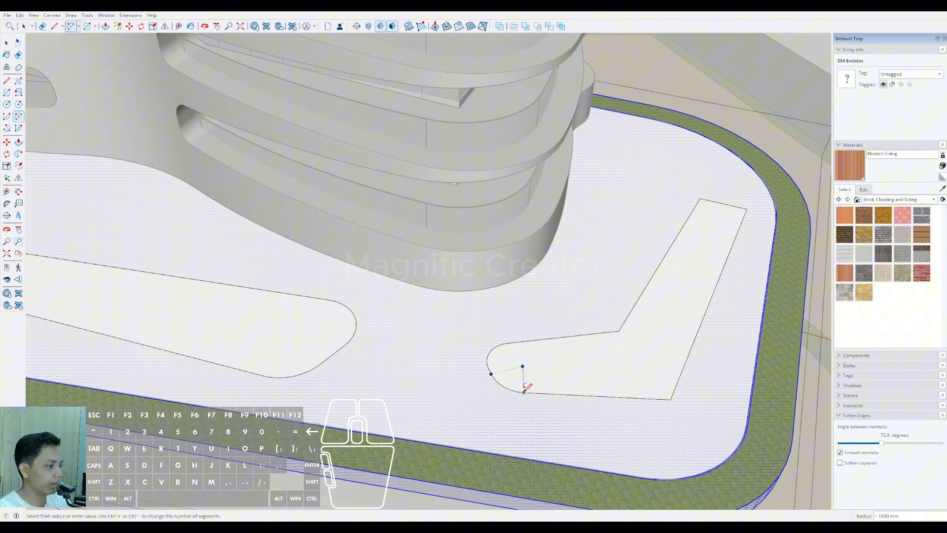
click(515, 340)
Step: Round the inner and outer corners at the bend of the L-shaped bed with tangent arcs
scroll(515, 341, up, 2)
click(618, 328)
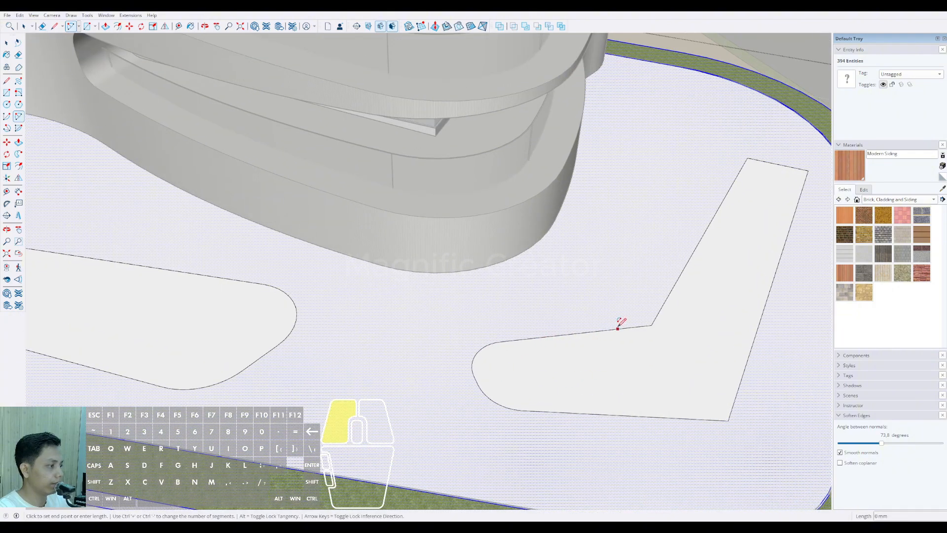
click(664, 303)
click(695, 418)
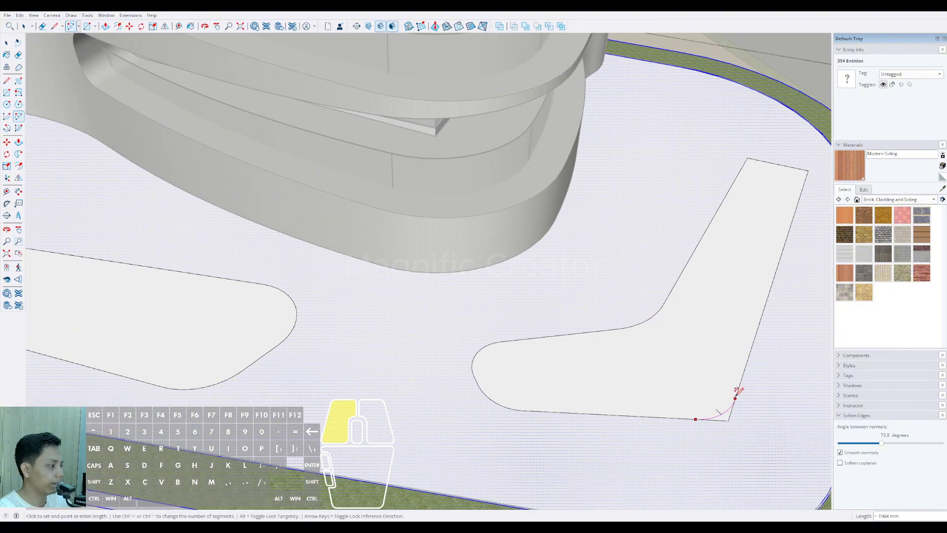
click(735, 394)
Step: Round both corners at the tip of the L-shaped bed's right arm and erase the leftover corner edges
scroll(735, 394, down, 3)
scroll(654, 241, up, 3)
click(642, 238)
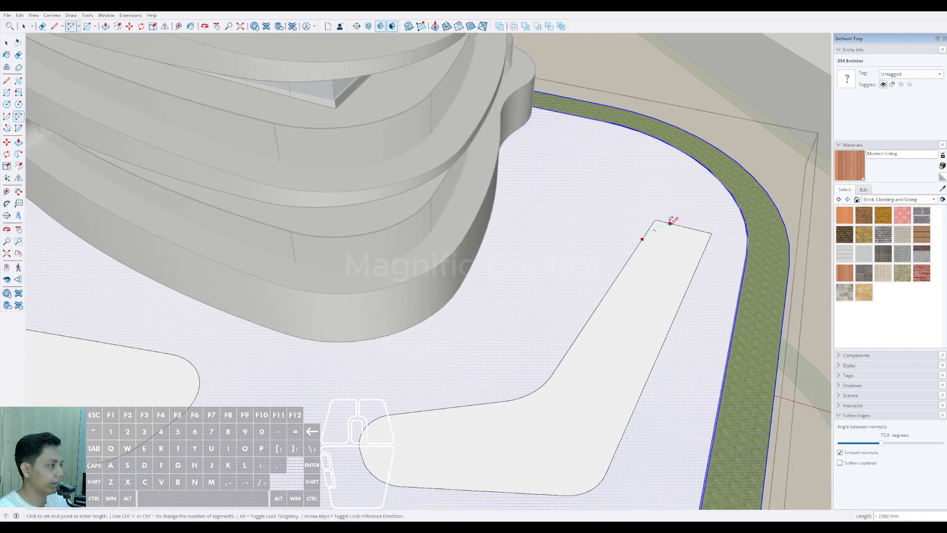
click(692, 228)
double_click(707, 244)
scroll(709, 242, up, 2)
key(e)
drag(712, 238, 709, 226)
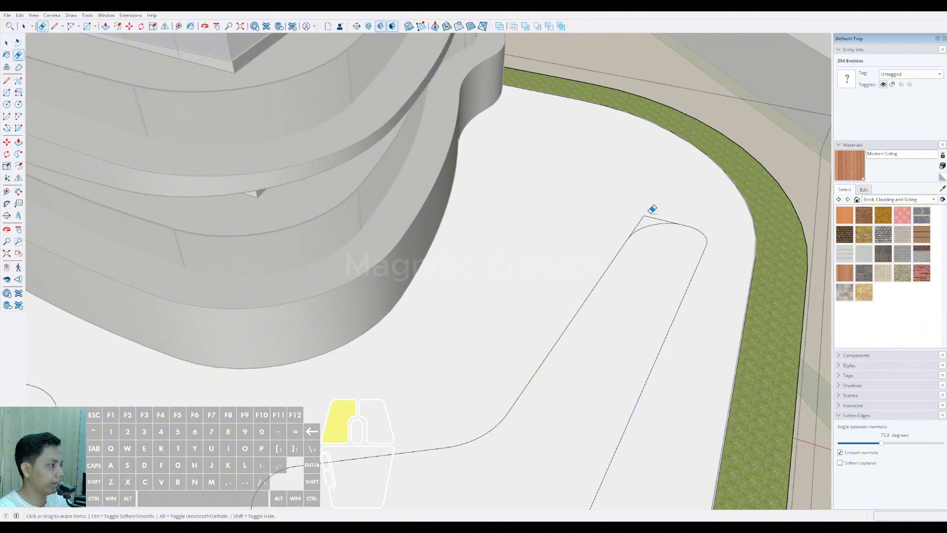
drag(649, 212, 639, 223)
Step: Sample Vegetation Grass from the roof's border strip and paint the three rounded beds with it
scroll(657, 235, down, 2)
key(space)
scroll(620, 289, down, 6)
click(622, 301)
scroll(603, 312, down, 1)
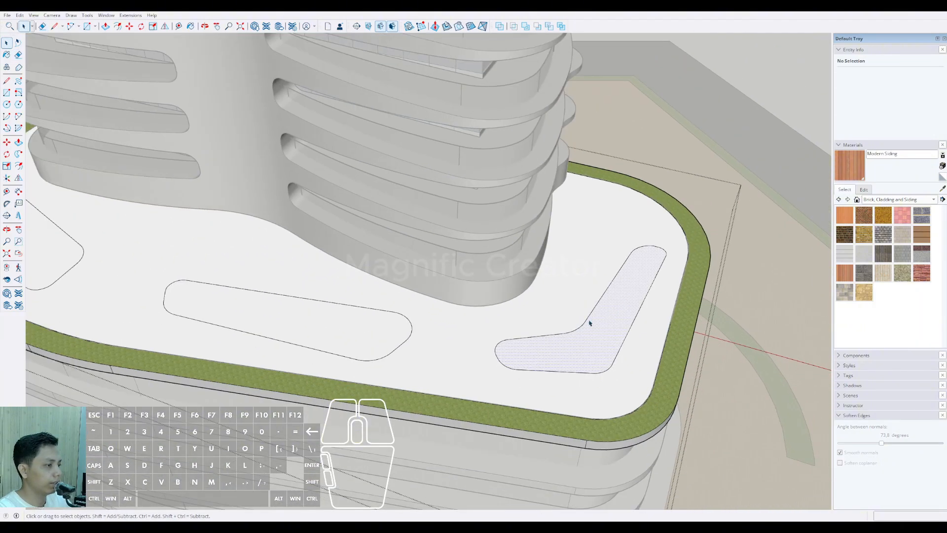
scroll(589, 323, down, 3)
key(b)
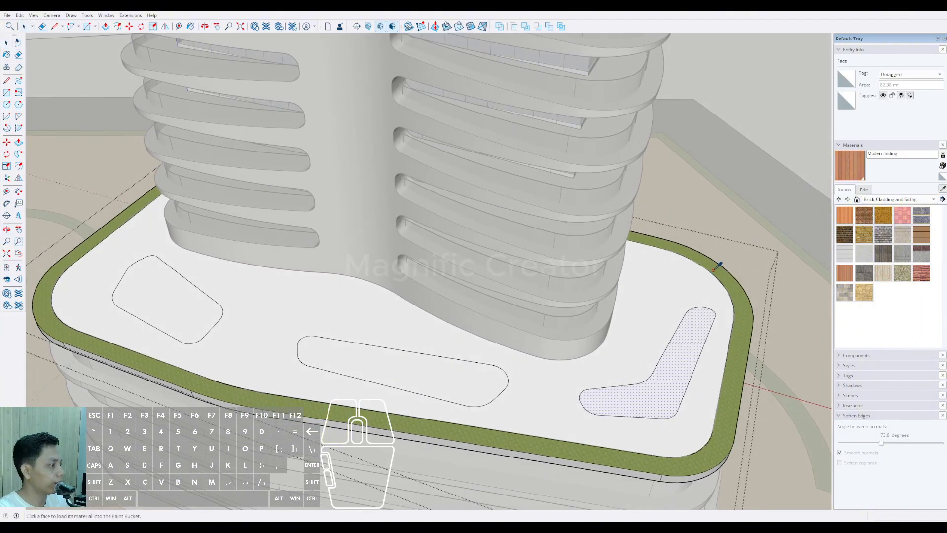
alt+click(715, 269)
click(692, 341)
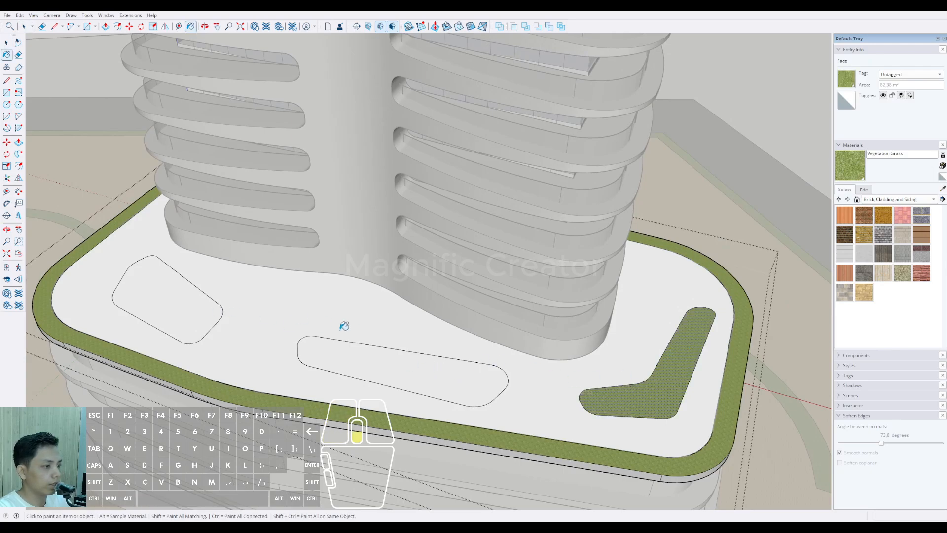
click(188, 305)
click(379, 356)
key(space)
Step: Draw two parallel diagonal path lines across the left part of the middle bed and erase their overhanging ends
scroll(337, 322, down, 2)
scroll(369, 363, up, 3)
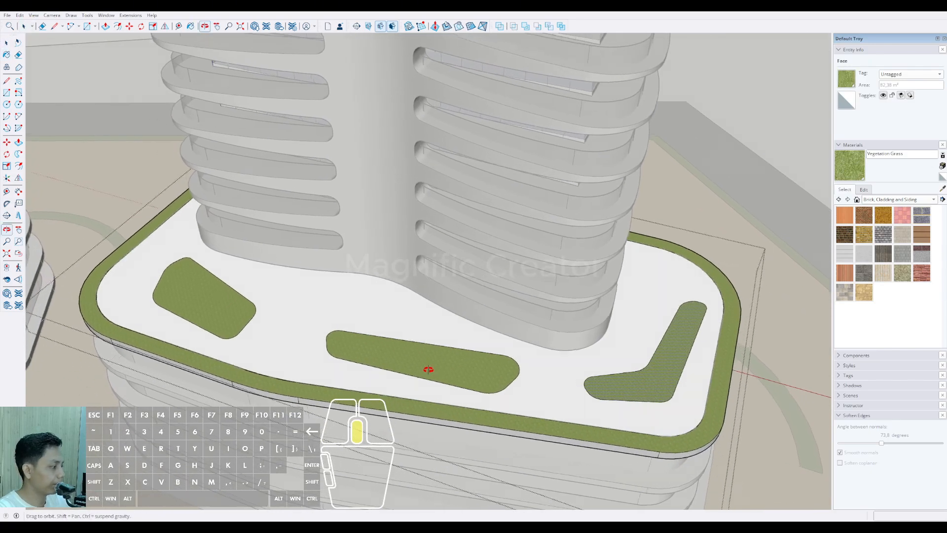
scroll(350, 386, up, 2)
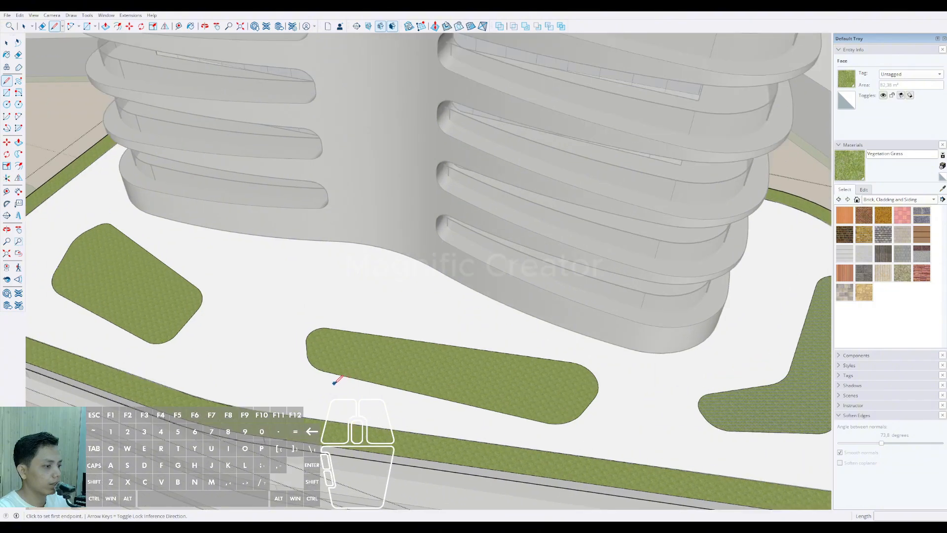
click(335, 383)
scroll(373, 319, up, 2)
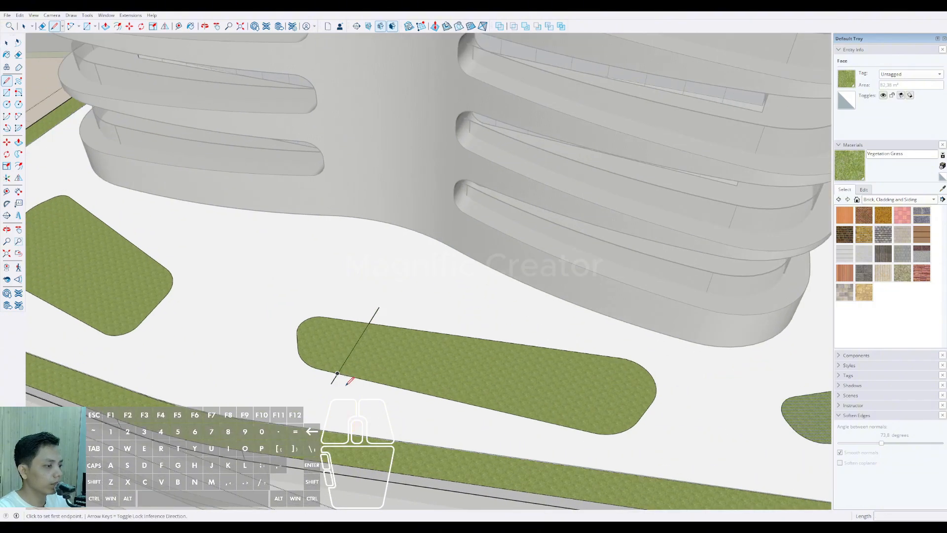
click(387, 312)
key(space)
key(e)
drag(386, 319, 371, 317)
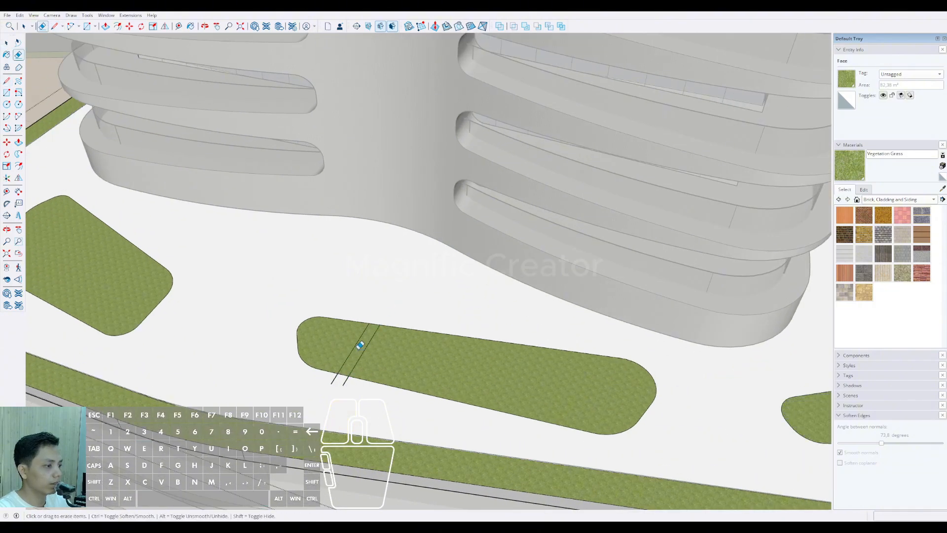
drag(346, 387, 344, 385)
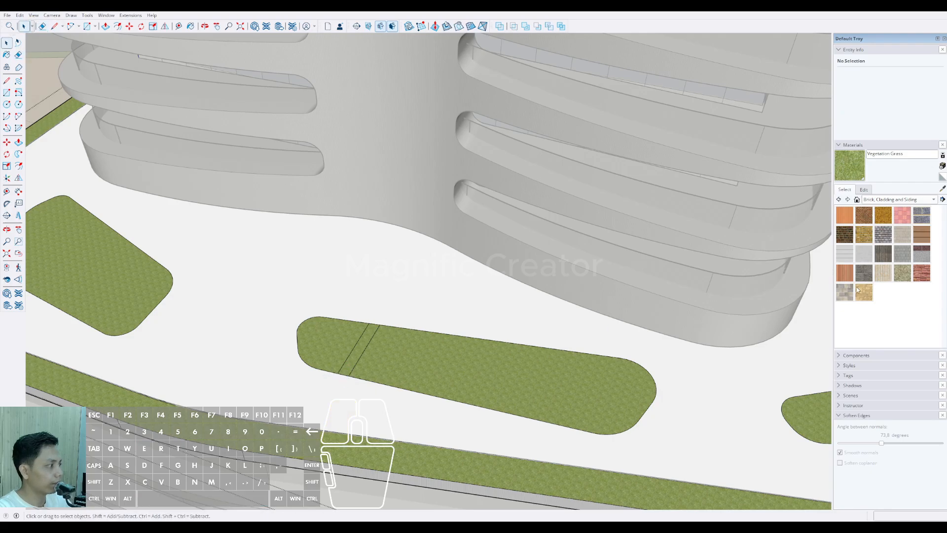
Step: Paint the narrow strip between the two path lines with Modern Siding
click(846, 272)
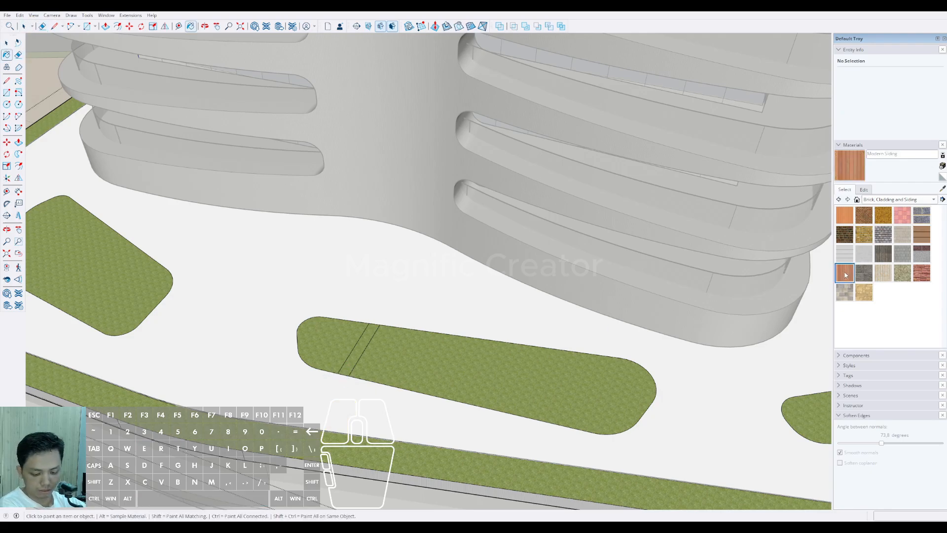
scroll(358, 360, up, 1)
click(359, 349)
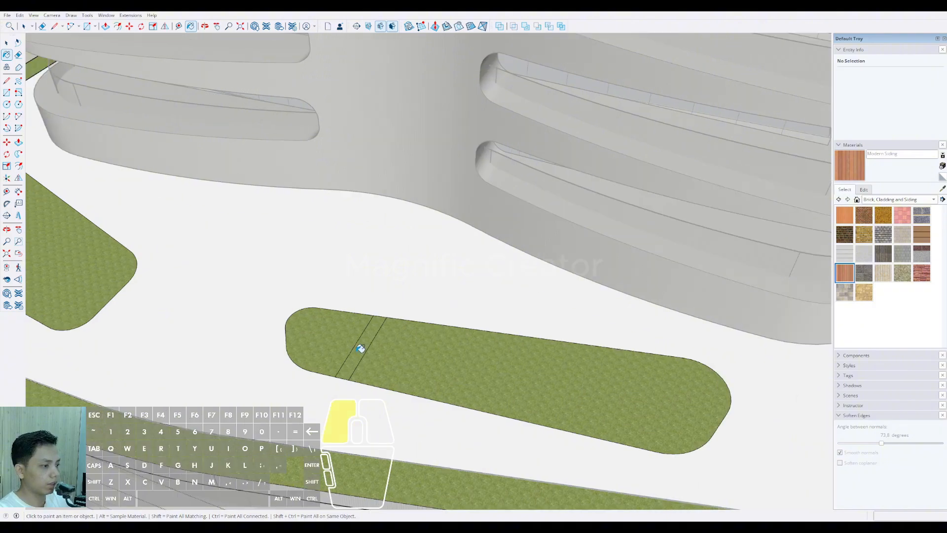
scroll(358, 349, down, 2)
key(space)
Step: Draw a second pair of path lines across the middle bed, slanting the opposite way, and erase their overhanging ends
scroll(409, 329, up, 1)
key(d)
click(411, 324)
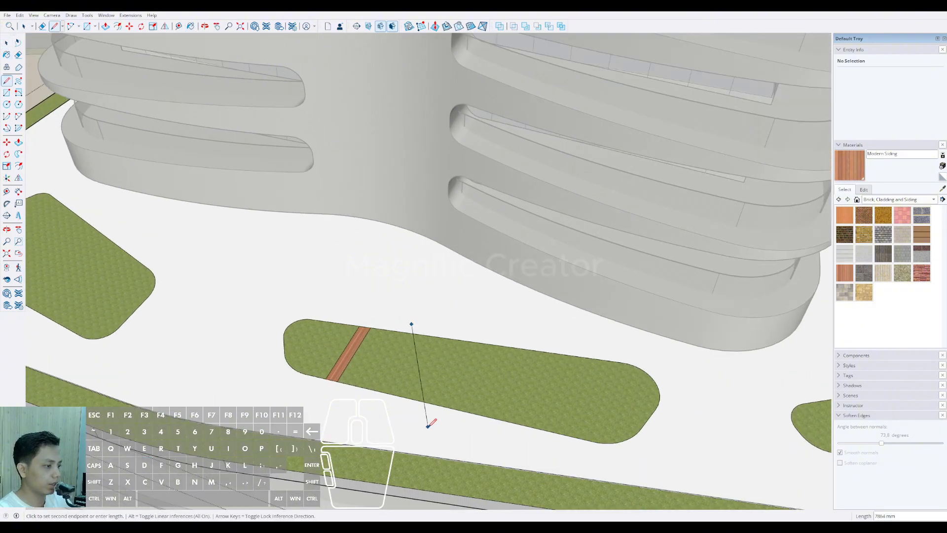
scroll(416, 331, up, 1)
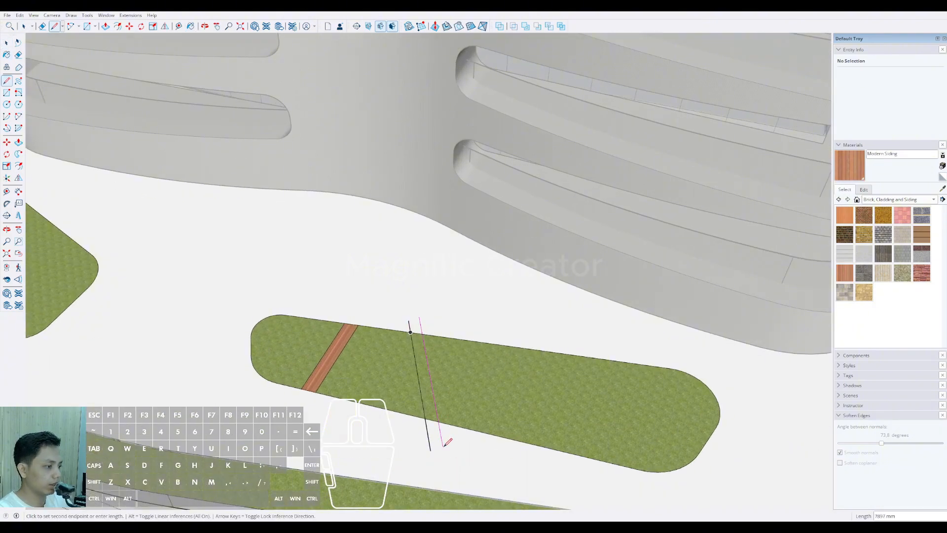
click(444, 447)
key(e)
drag(444, 439, 425, 436)
drag(407, 321, 404, 322)
Step: Paint the middle bed's second path strip with Modern Siding
scroll(414, 349, up, 3)
key(space)
click(419, 348)
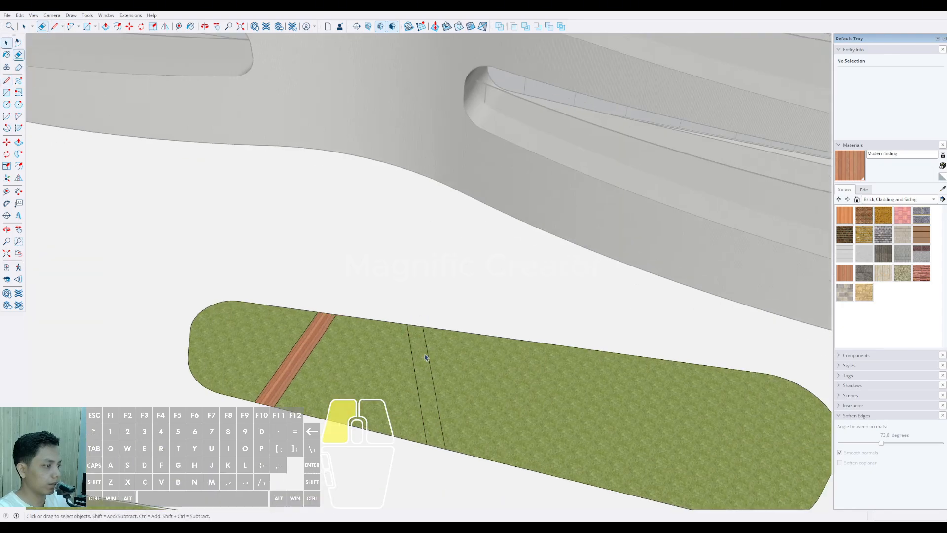
key(b)
click(419, 348)
Step: Draw a third pair of diagonal path lines across the middle bed and erase their overhanging ends
scroll(414, 349, down, 3)
key(d)
click(478, 442)
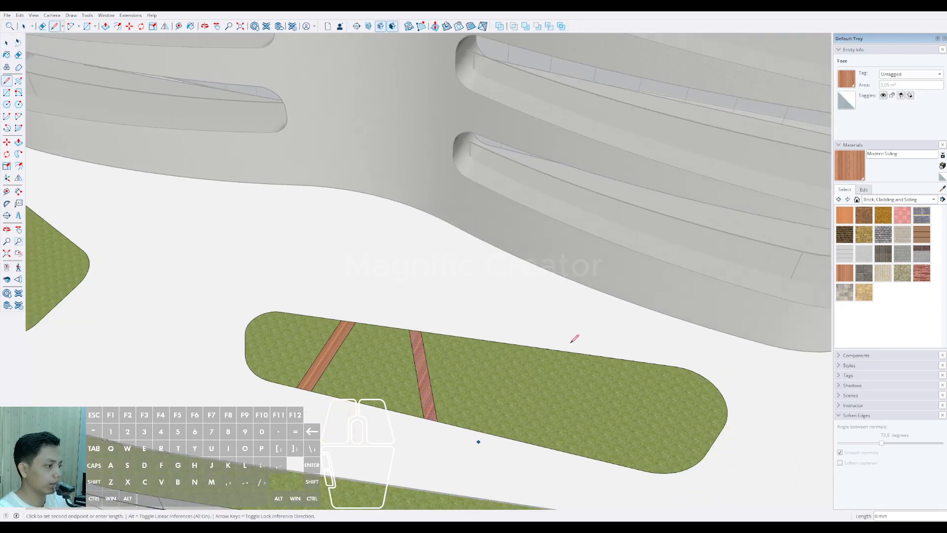
key(space)
key(d)
click(499, 441)
scroll(605, 339, up, 1)
click(594, 333)
key(space)
scroll(585, 342, up, 1)
key(e)
drag(560, 332, 591, 340)
drag(438, 471, 467, 465)
Step: Paint the middle bed's third path strip with Modern Siding
scroll(460, 474, up, 2)
key(space)
click(475, 445)
key(b)
click(477, 441)
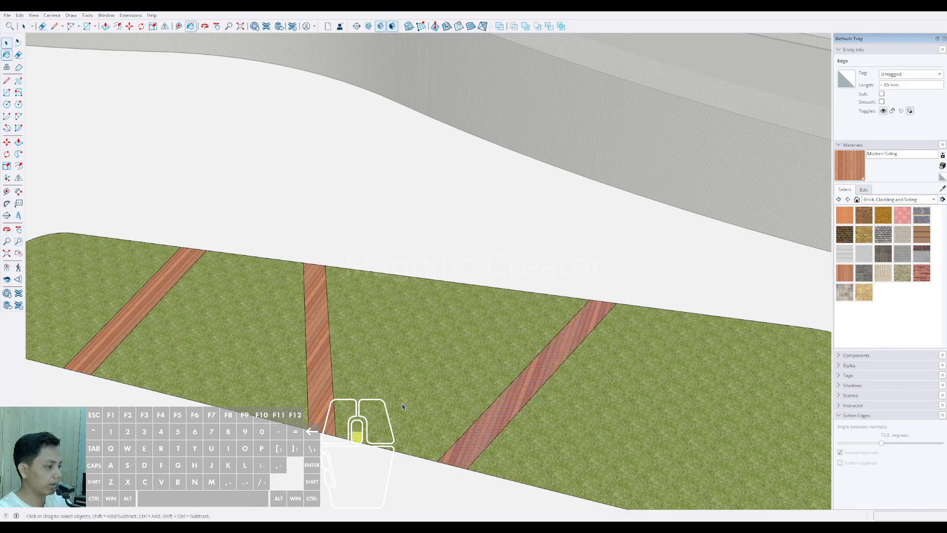
Step: Draw a fourth pair of slanted path lines near the middle bed's wide rounded end and erase their overhanging ends
scroll(419, 391, down, 3)
key(space)
shift+middle_drag(533, 407, 475, 370)
scroll(494, 319, up, 1)
key(l)
click(491, 321)
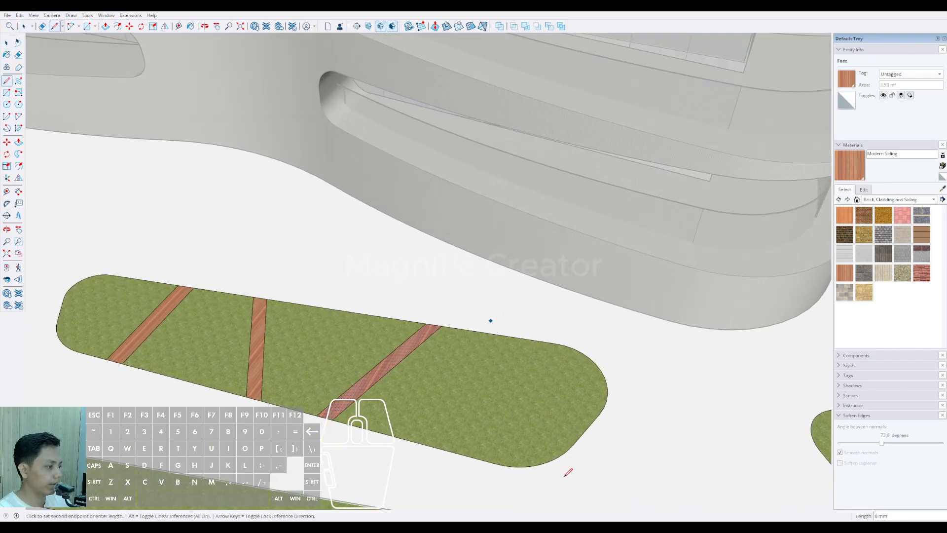
click(565, 390)
scroll(509, 319, up, 2)
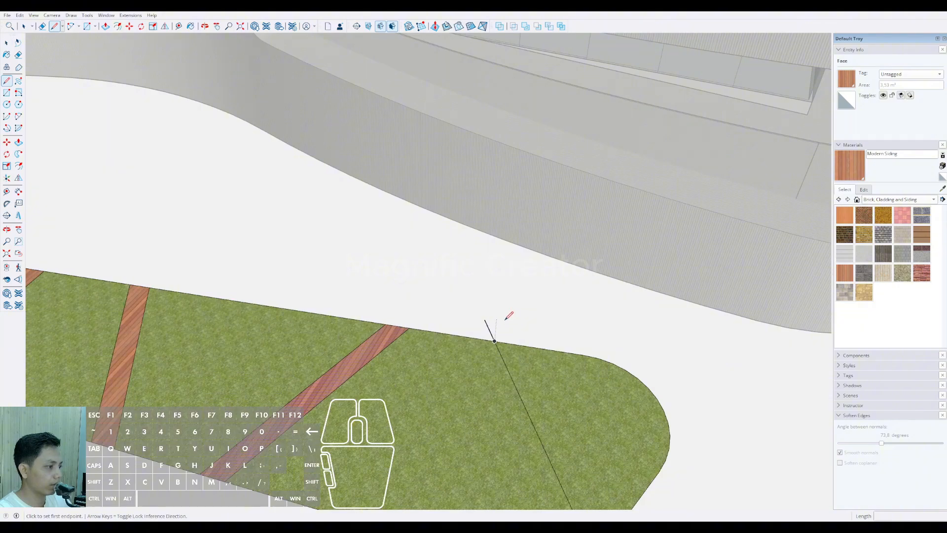
scroll(505, 320, down, 2)
shift+middle_drag(483, 359, 465, 334)
click(527, 407)
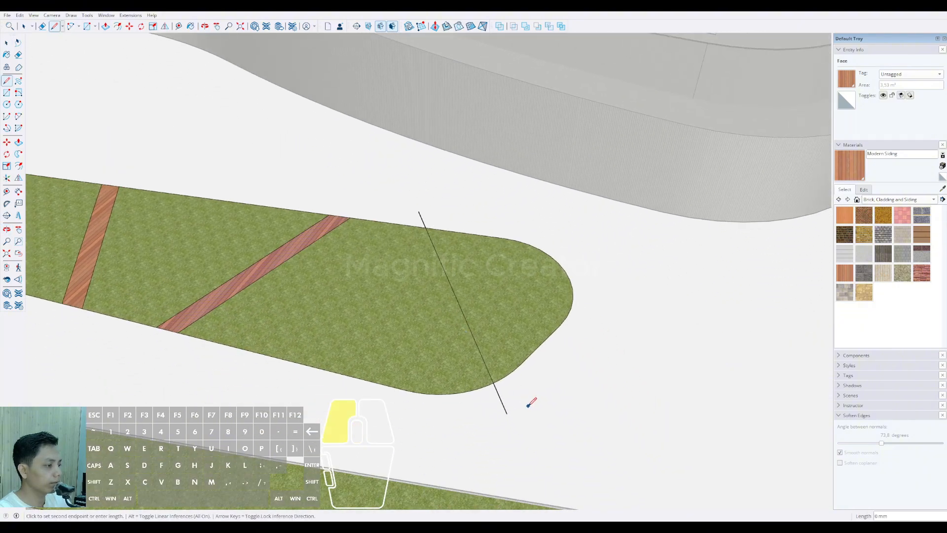
click(444, 211)
key(e)
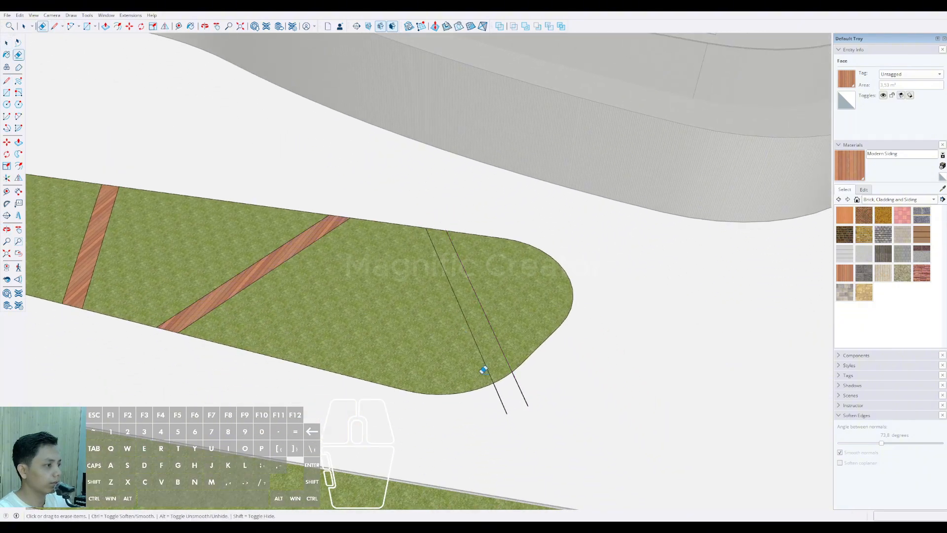
drag(497, 397, 524, 383)
Step: Paint the middle bed's fourth path strip with Modern Siding
click(499, 366)
key(b)
click(498, 365)
scroll(497, 364, down, 4)
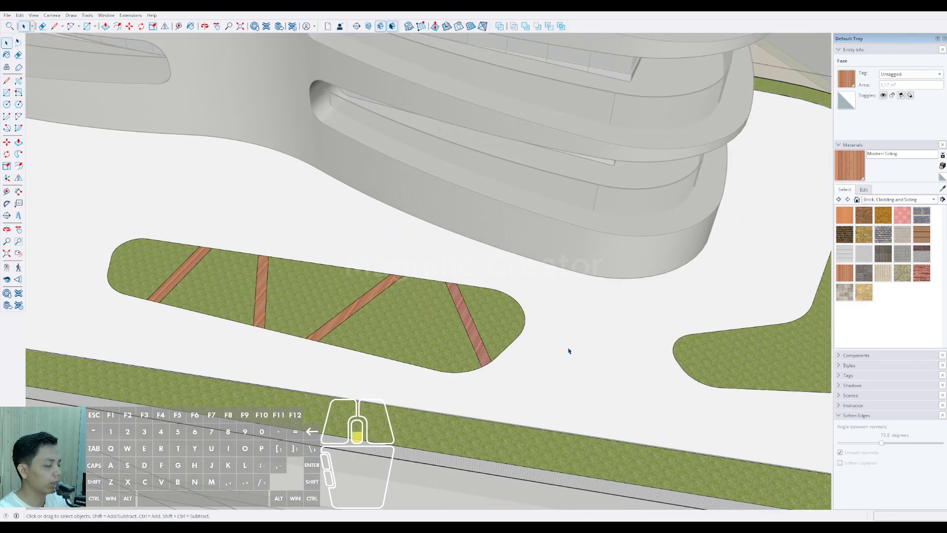
Step: Draw a slanted path line across the short arm of the boomerang-shaped bed
shift+middle_drag(569, 348, 318, 351)
key(l)
click(441, 326)
scroll(489, 394, up, 2)
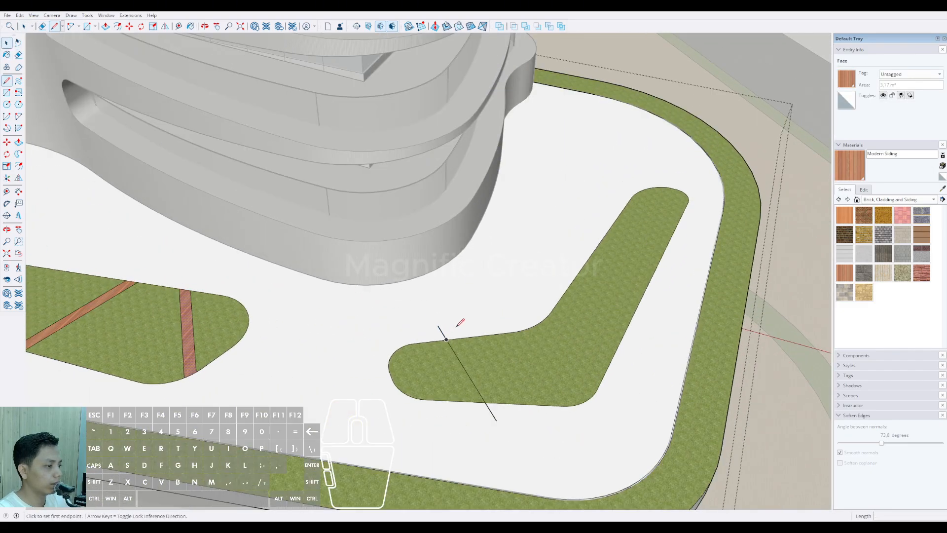
scroll(496, 397, up, 2)
key(e)
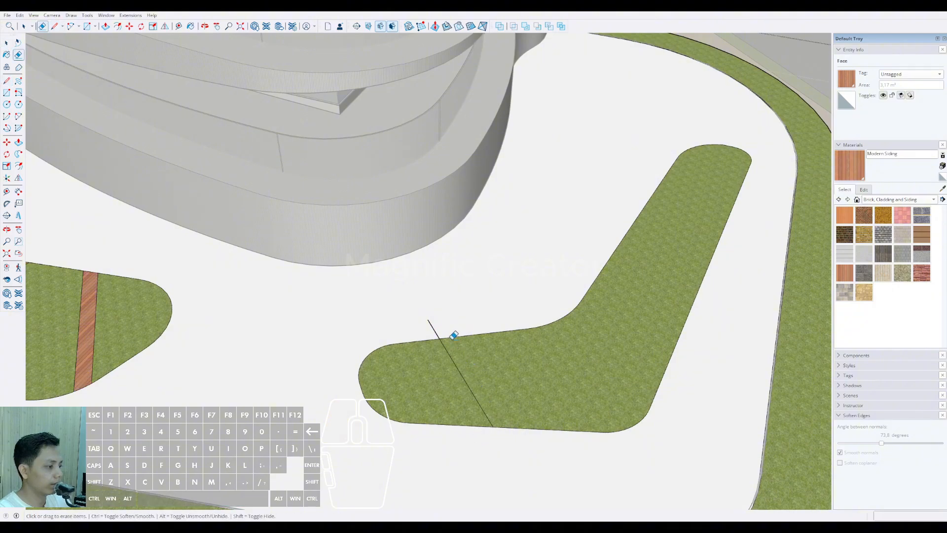
middle_drag(506, 437, 482, 442)
key(ctrl+z)
Step: Draw a second, parallel path line beside the first across the boomerang-shaped bed's short arm
key(l)
click(486, 450)
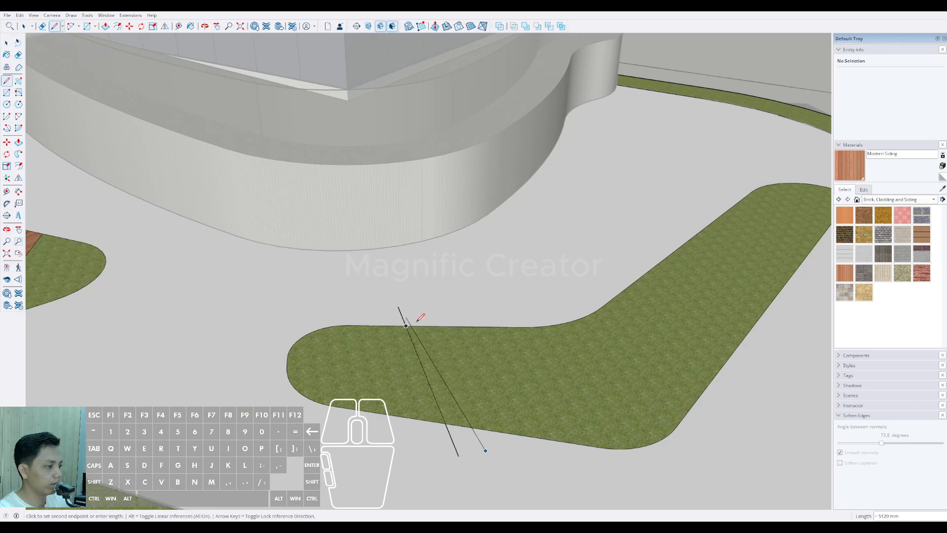
middle_drag(420, 317, 389, 249)
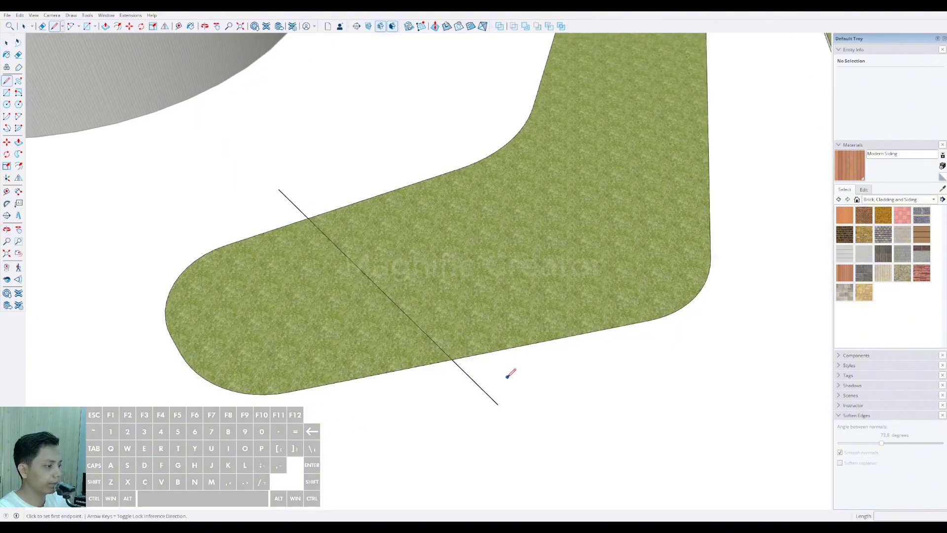
click(323, 200)
key(space)
scroll(340, 242, down, 1)
Step: Erase the overhanging line ends and paint the strip across the short arm with Modern Siding
key(e)
drag(469, 341, 433, 341)
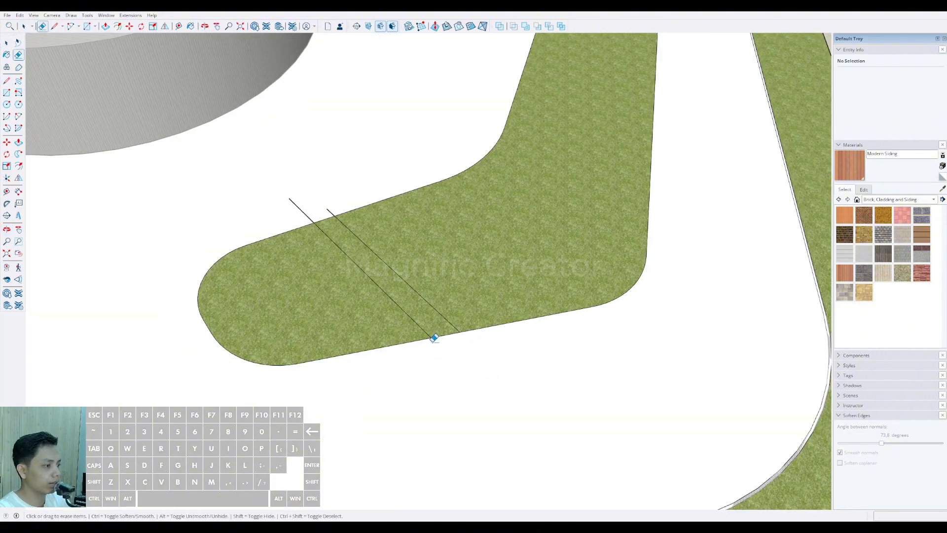
drag(336, 209, 327, 227)
click(351, 238)
scroll(351, 238, down, 2)
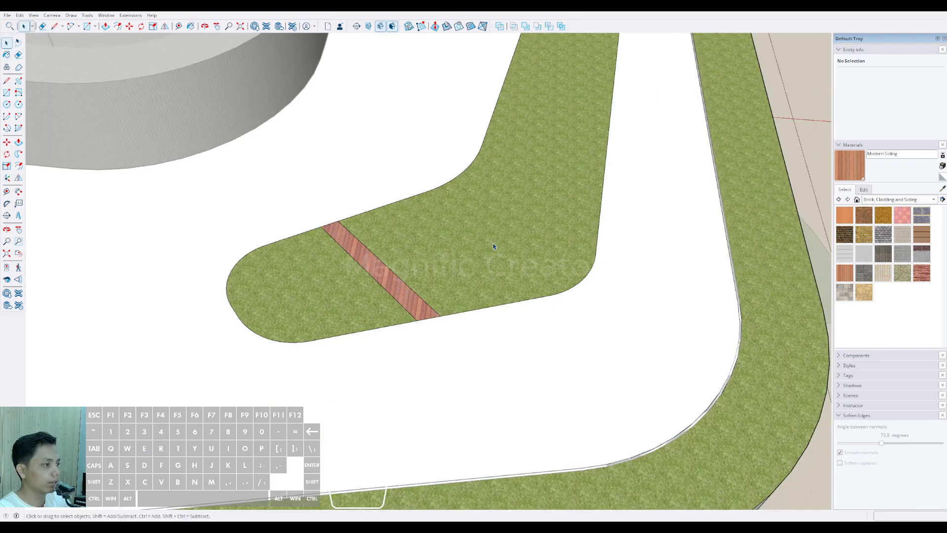
Step: Draw two parallel path lines across the bend of the boomerang-shaped bed
middle_drag(351, 238, 391, 237)
key(l)
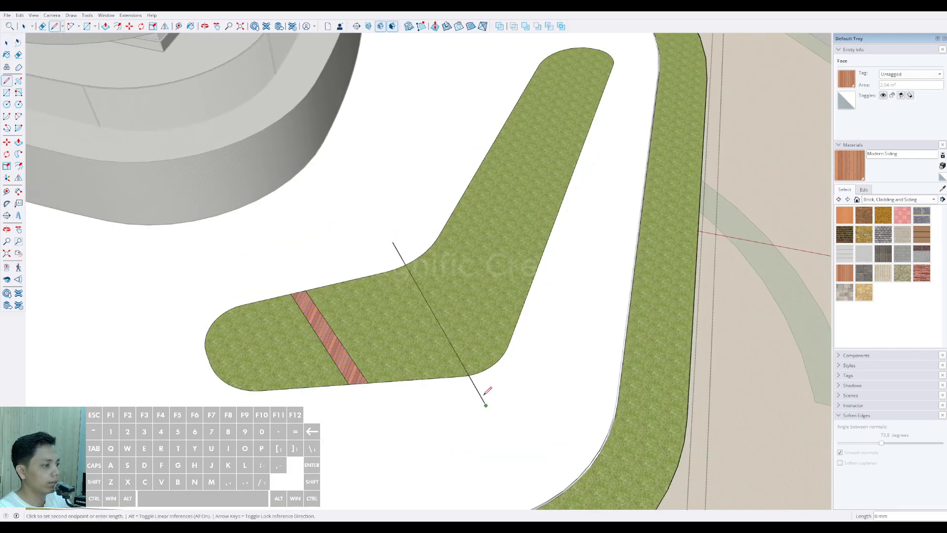
click(405, 265)
click(495, 386)
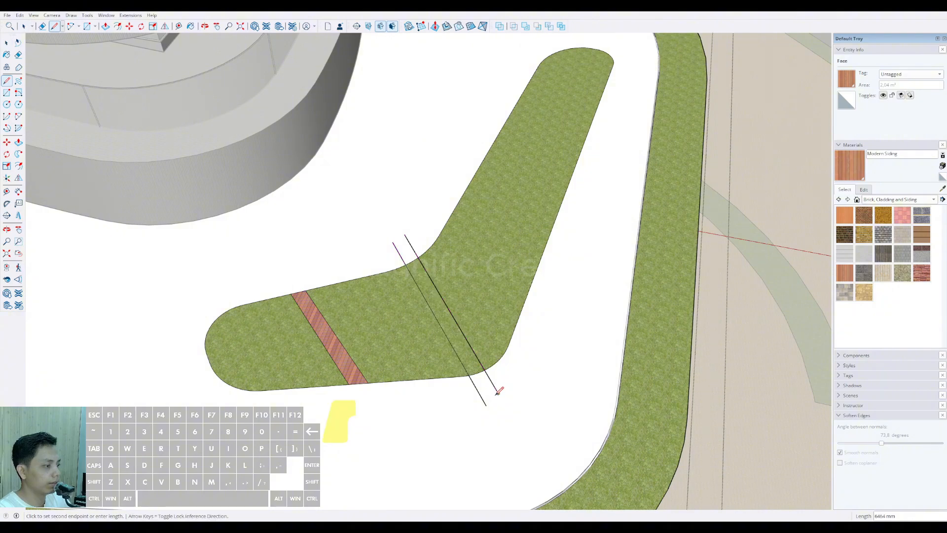
Step: Replace the second path line across the bed's bend with a newly drawn line beside the first
key(e)
mouse_move(505, 353)
middle_down()
mouse_move(323, 230)
mouse_move(350, 281)
mouse_move(348, 305)
middle_up()
click(323, 231)
scroll(340, 256, up, 1)
key(d)
click(319, 343)
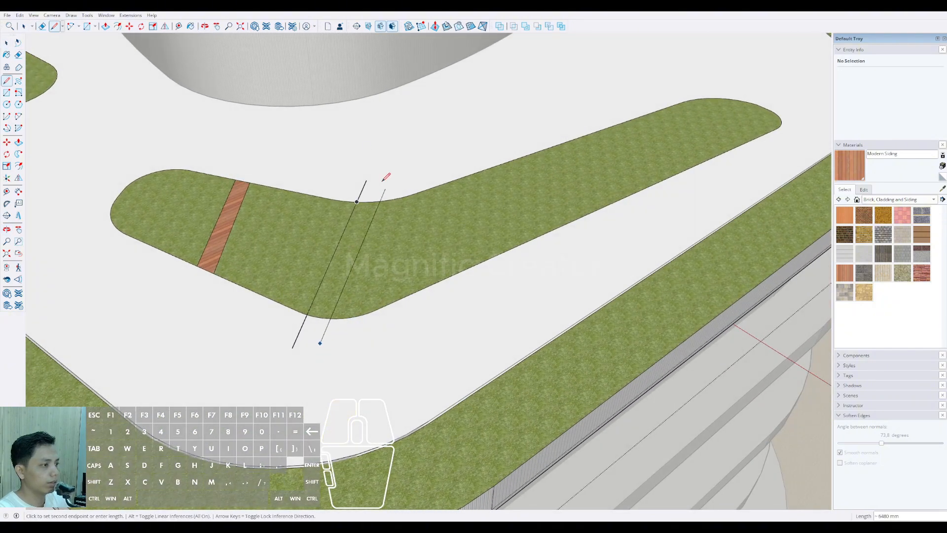
scroll(386, 170, up, 3)
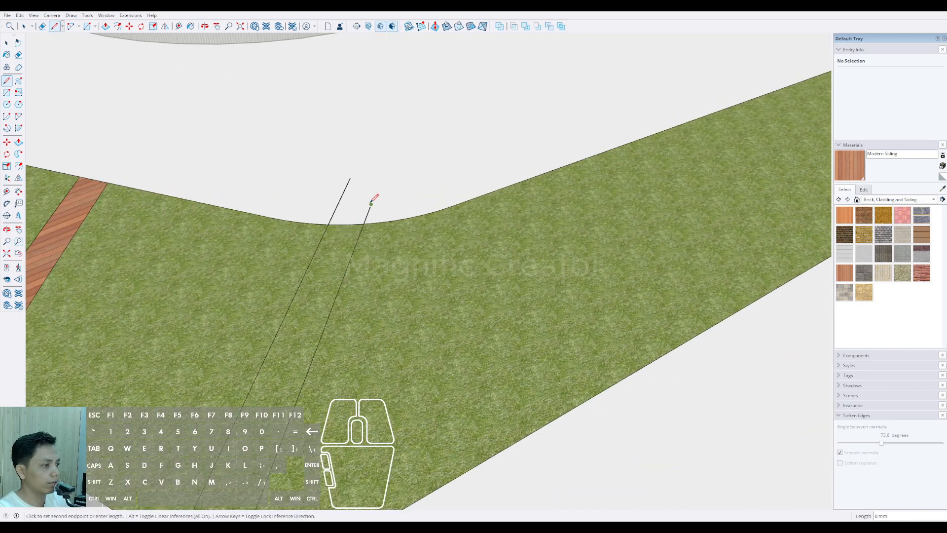
key(space)
Step: Paint the strip across the boomerang-shaped bed's bend with Modern Siding
scroll(355, 217, down, 2)
click(334, 251)
key(b)
click(344, 257)
scroll(348, 241, down, 2)
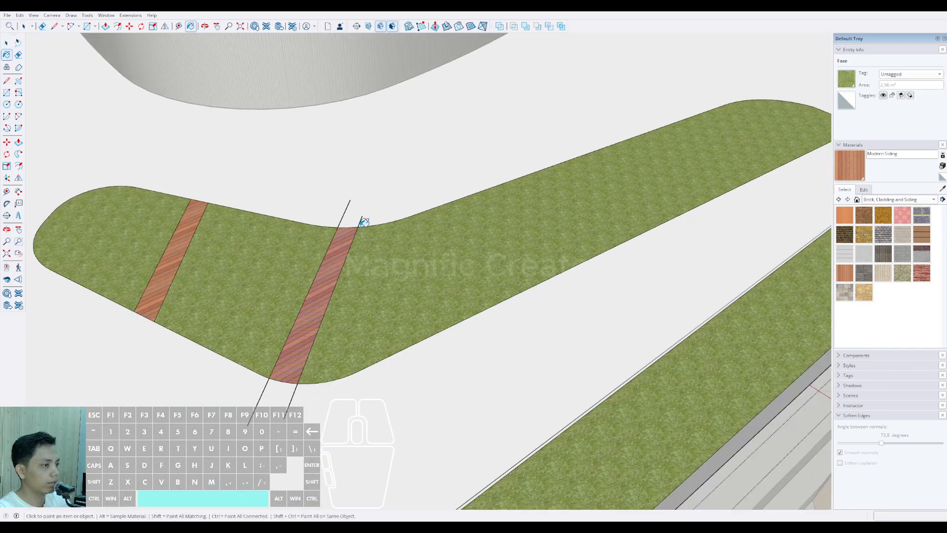
Step: Erase the line ends overhanging both sides of the path strip at the bend
key(space)
key(e)
click(357, 213)
drag(295, 391, 254, 397)
scroll(335, 355, down, 2)
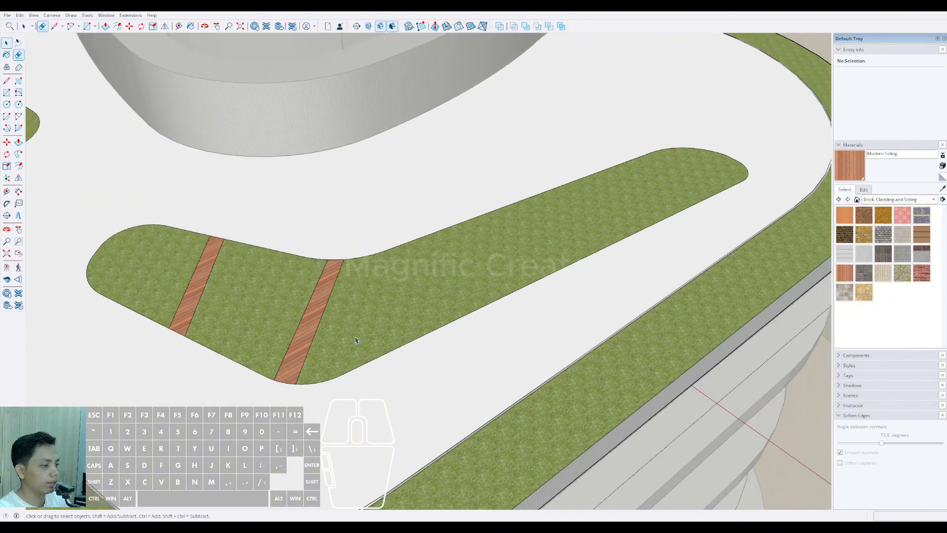
Step: Draw two parallel diagonal path lines across the start of the boomerang-shaped bed's long arm
middle_drag(356, 338, 361, 312)
key(l)
click(345, 305)
click(467, 407)
key(d)
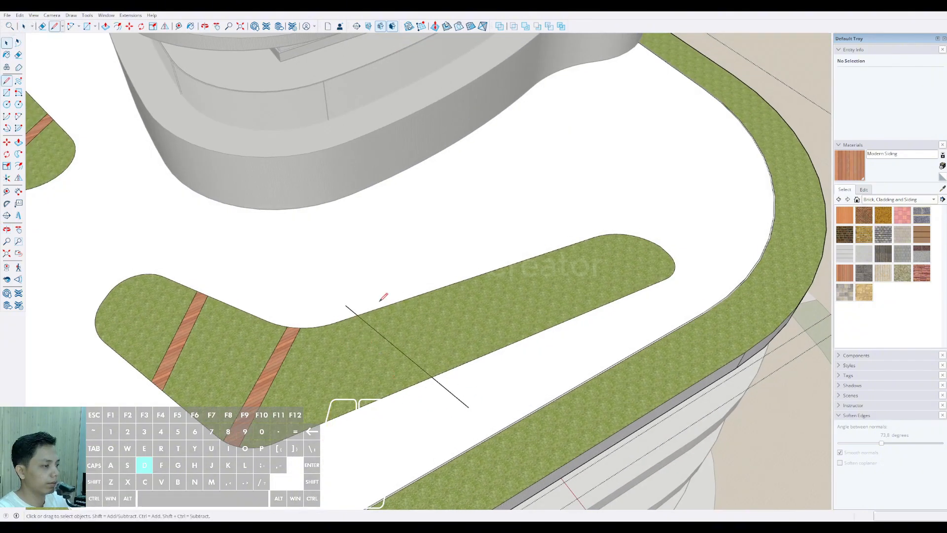
scroll(368, 298, up, 2)
click(369, 298)
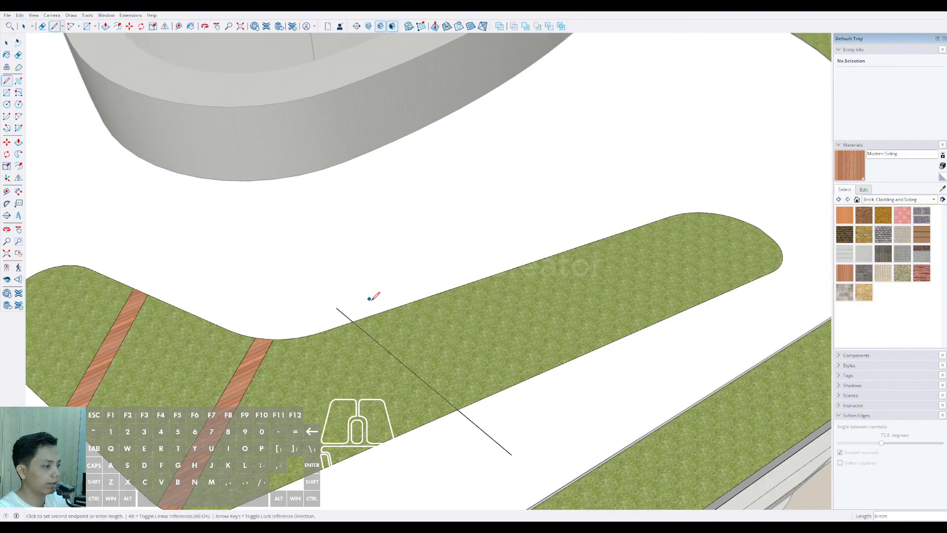
click(532, 429)
key(space)
Step: Remove the overhanging ends of the two path lines on the long arm
double_click(520, 416)
click(483, 432)
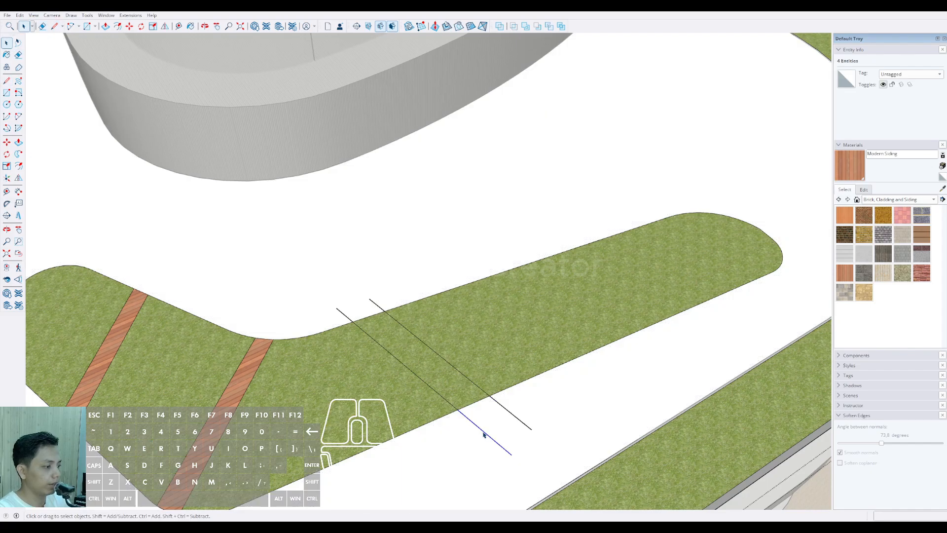
key(Delete)
key(e)
drag(377, 303, 342, 315)
Step: Paint the boomerang-shaped bed's third path strip with Modern Siding
key(space)
click(389, 329)
key(b)
click(393, 326)
Step: Draw a fourth pair of path lines farther along the long arm and erase their overhanging ends
scroll(443, 330, down, 4)
key(l)
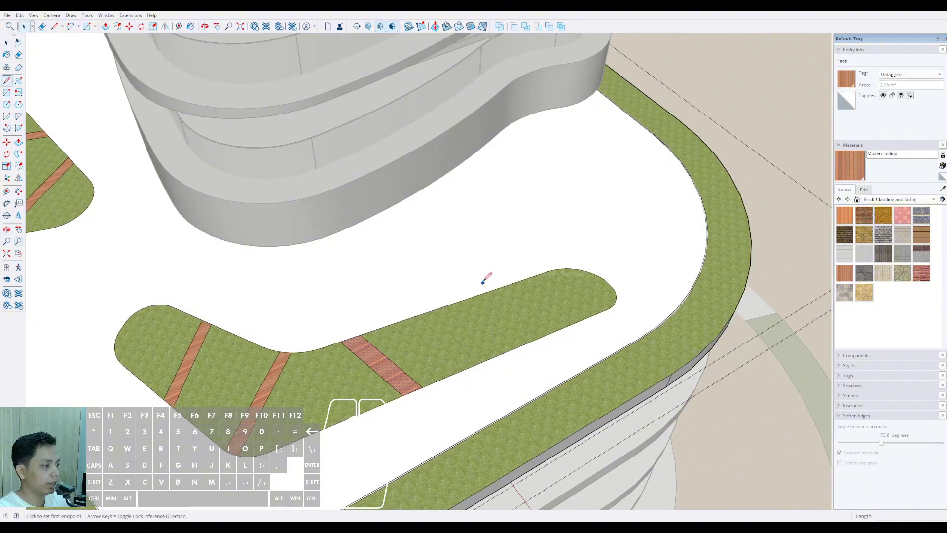
click(483, 279)
scroll(503, 272, up, 2)
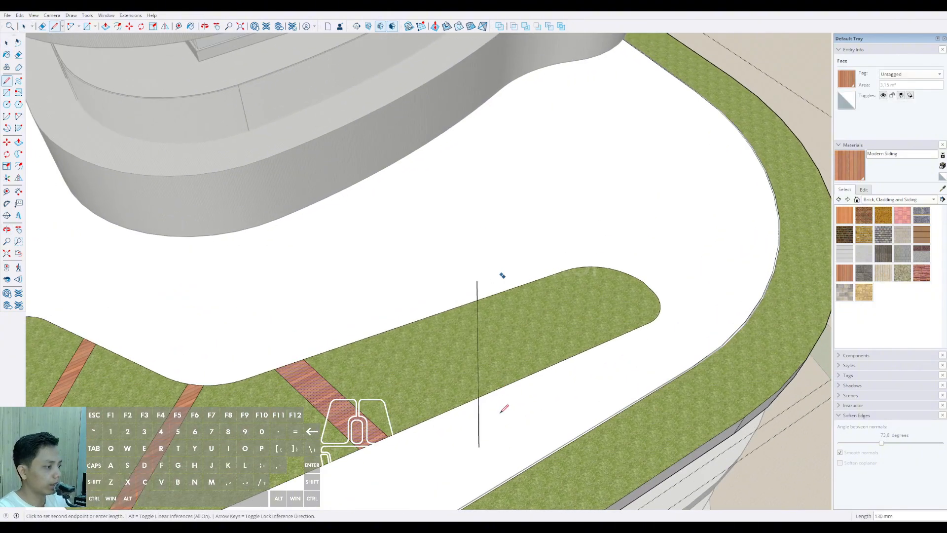
click(506, 426)
key(space)
key(e)
drag(511, 420, 471, 429)
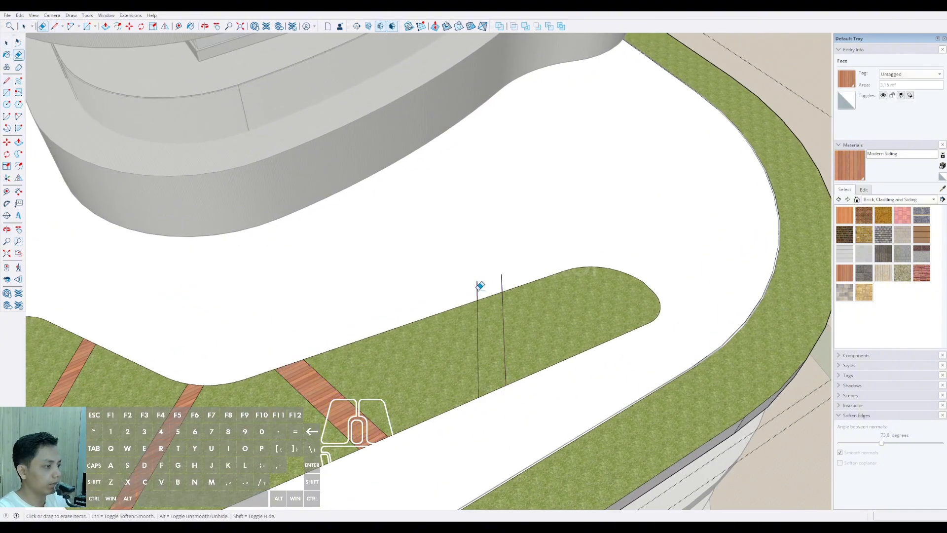
click(477, 288)
click(502, 281)
Step: Paint the boomerang-shaped bed's fourth path strip with Modern Siding
key(space)
click(490, 325)
key(b)
click(494, 321)
key(space)
scroll(497, 330, down, 3)
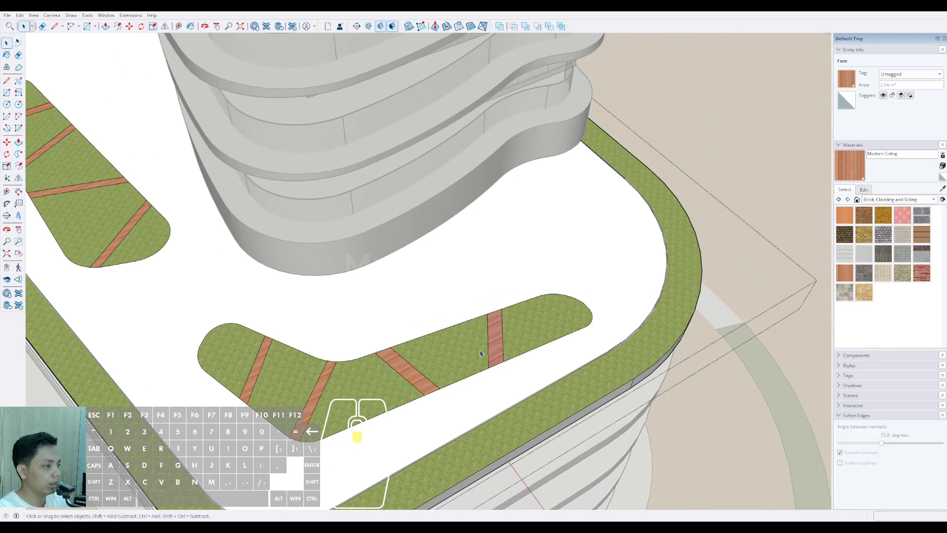
Step: Draw two parallel diagonal path lines across the middle of the remaining plain bed and erase their overhanging ends
middle_drag(602, 443, 416, 334)
key(space)
key(l)
click(420, 330)
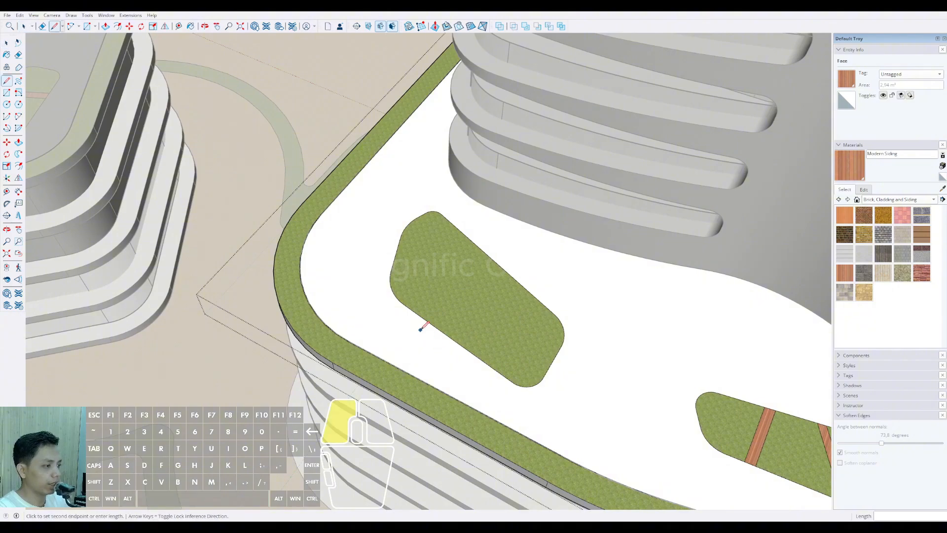
click(545, 285)
key(space)
key(d)
click(549, 294)
scroll(431, 340, up, 1)
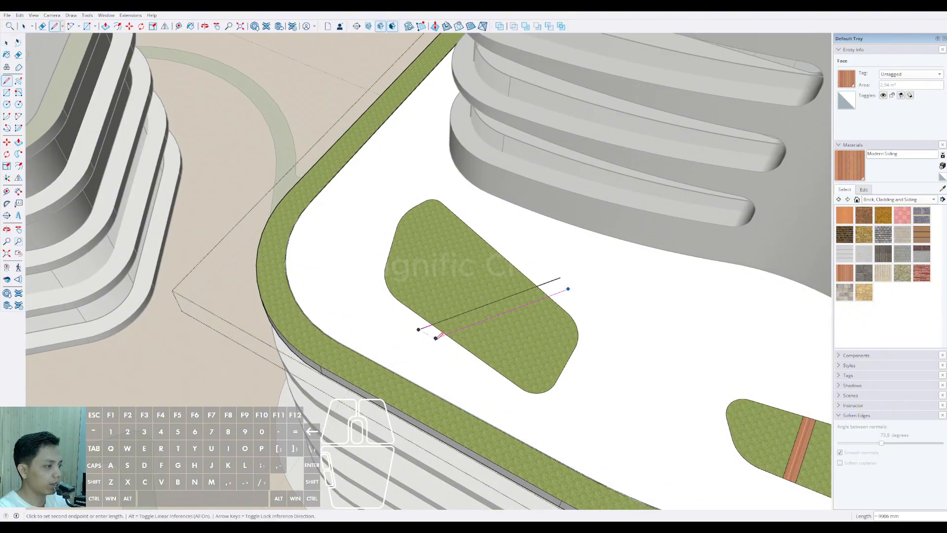
click(437, 337)
key(e)
scroll(428, 332, up, 1)
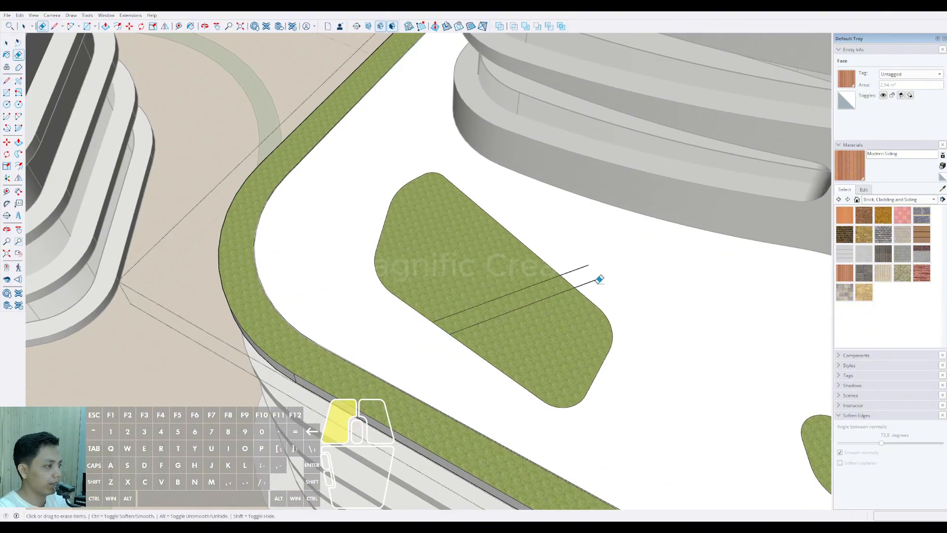
drag(599, 279, 567, 271)
Step: Paint the strip across the middle of this bed with Modern Siding
scroll(522, 292, up, 1)
key(space)
click(519, 297)
key(b)
click(516, 300)
key(space)
Step: Draw a steeper second pair of path lines near the bed's narrow end and erase their overhanging ends
middle_drag(474, 310, 380, 335)
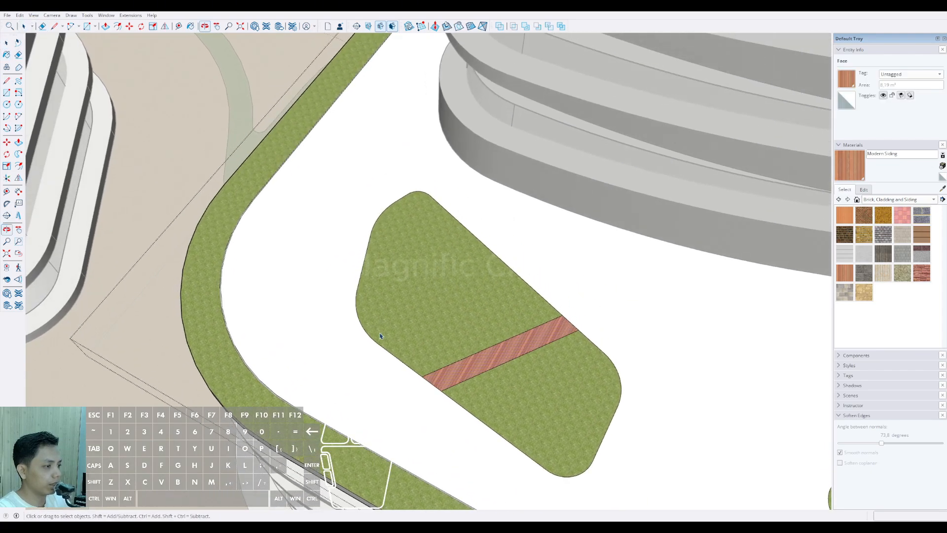
key(d)
click(380, 350)
click(453, 194)
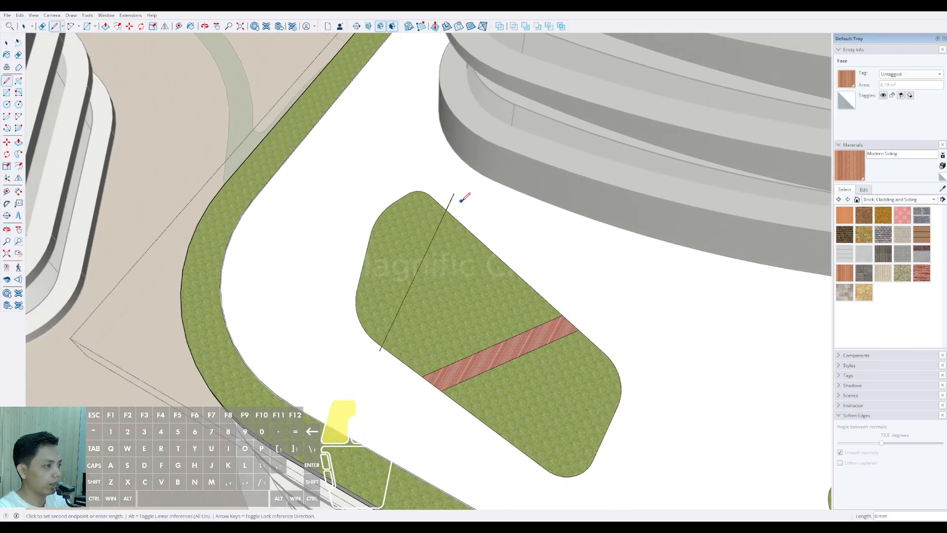
click(393, 359)
key(e)
scroll(393, 356, up, 2)
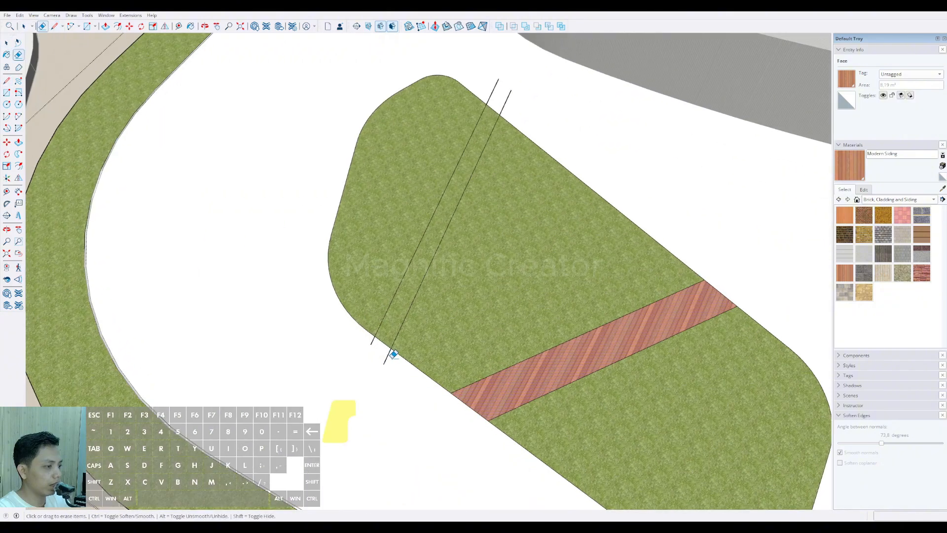
middle_drag(496, 195, 499, 200)
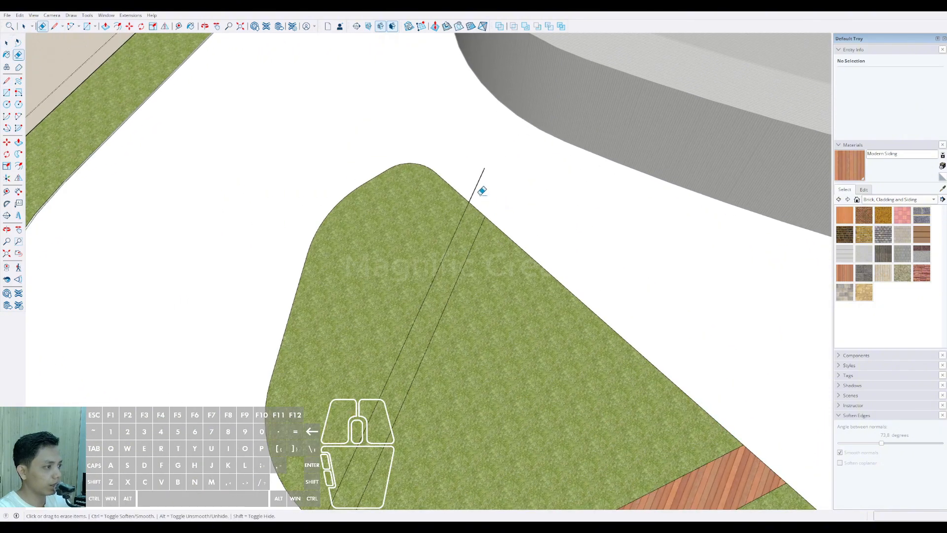
click(478, 185)
Step: Paint the second path strip near the bed's narrow end with Modern Siding
key(space)
click(476, 214)
key(b)
click(475, 214)
key(space)
scroll(419, 237, down, 5)
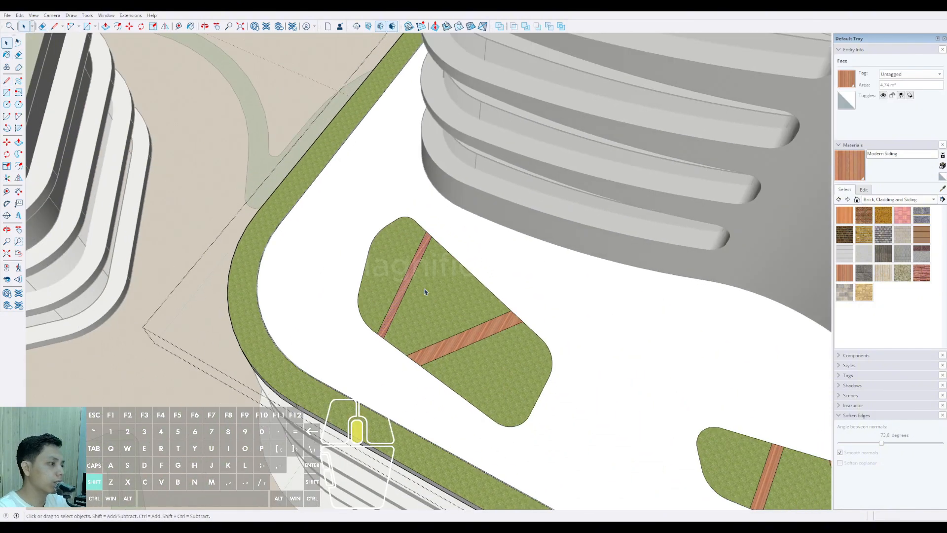
key(space)
scroll(453, 322, down, 5)
middle_drag(453, 322, 525, 258)
scroll(527, 318, down, 2)
shift+middle_drag(527, 320, 461, 321)
scroll(461, 321, down, 5)
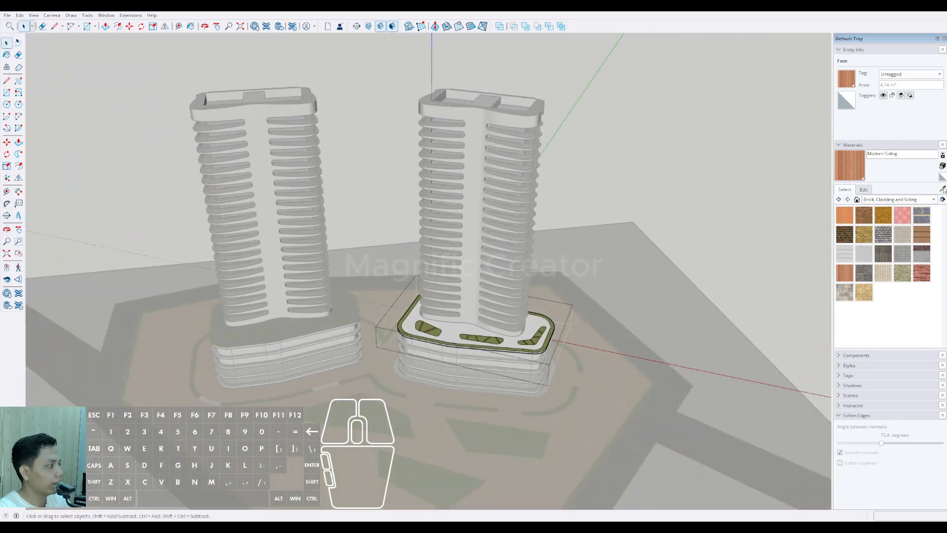
Step: Paint the paving of the right tower's podium roof with Cladding Stucco White and leave the roof group
click(864, 253)
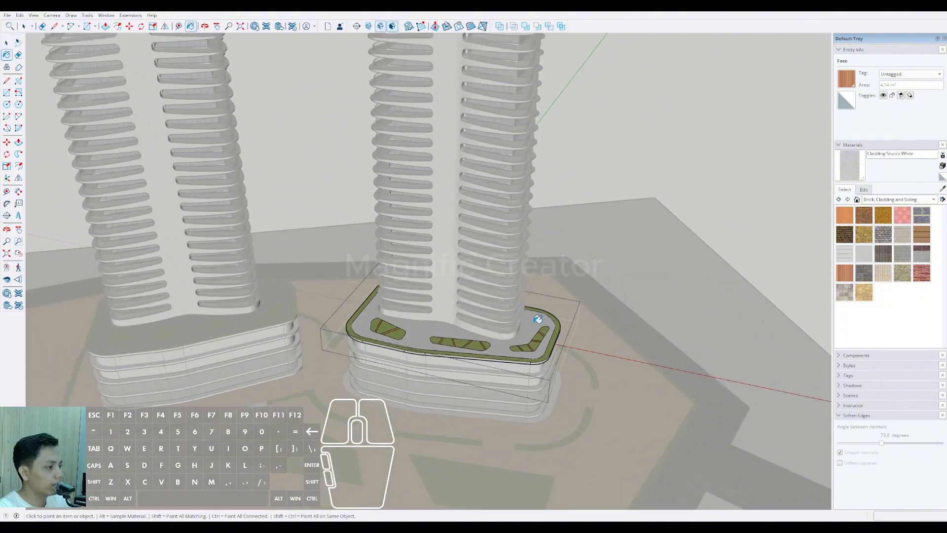
click(718, 197)
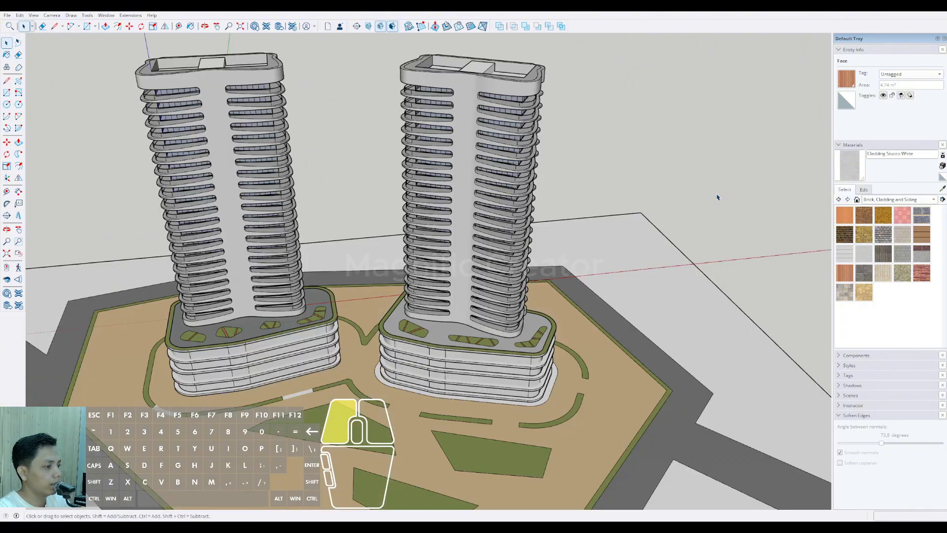
scroll(718, 197, down, 2)
middle_drag(717, 198, 694, 234)
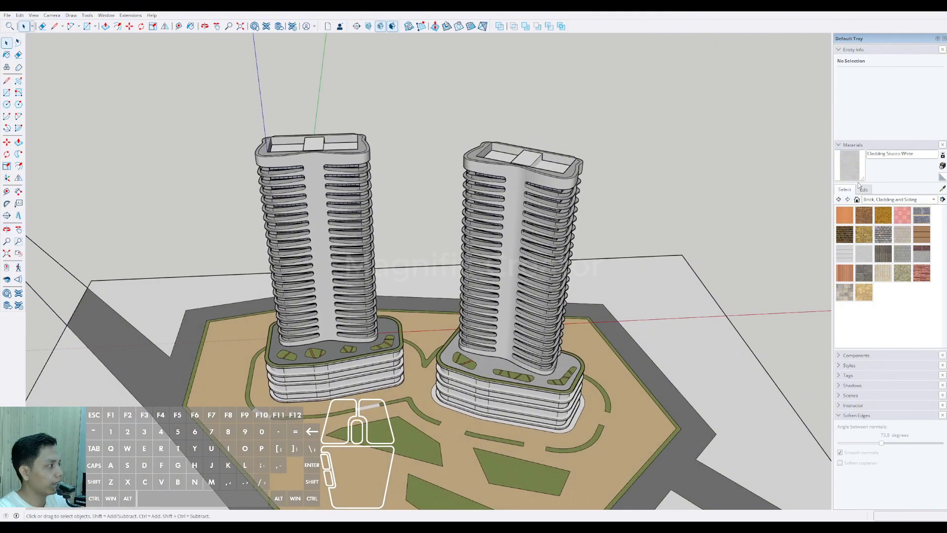
scroll(343, 348, up, 1)
key(space)
scroll(392, 330, up, 3)
triple_click(399, 321)
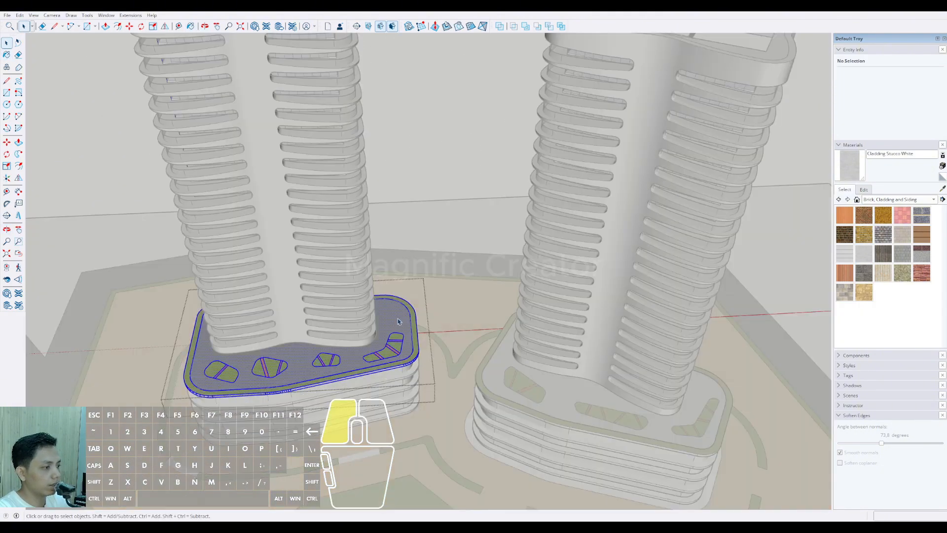
scroll(394, 313, down, 5)
middle_drag(395, 314, 540, 360)
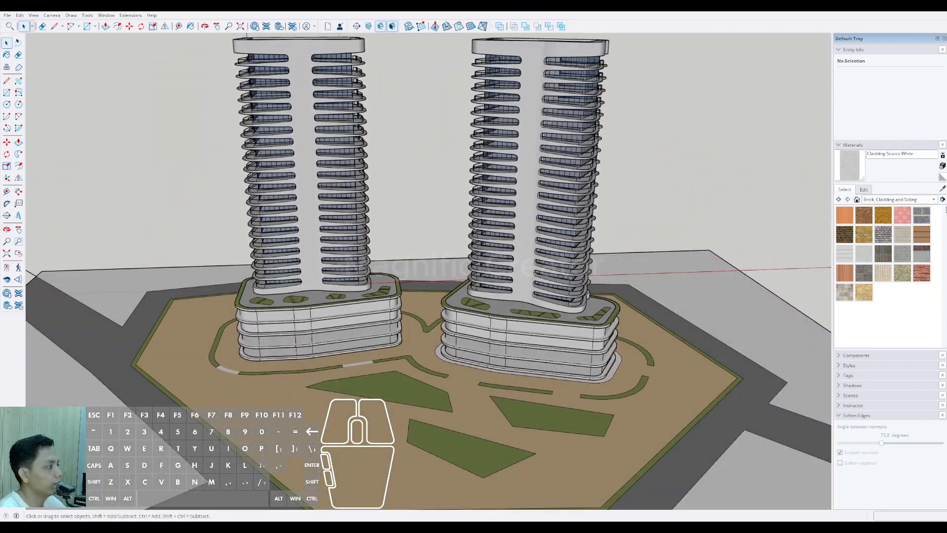
Step: Open the Components Sampler collection in the component library
click(839, 357)
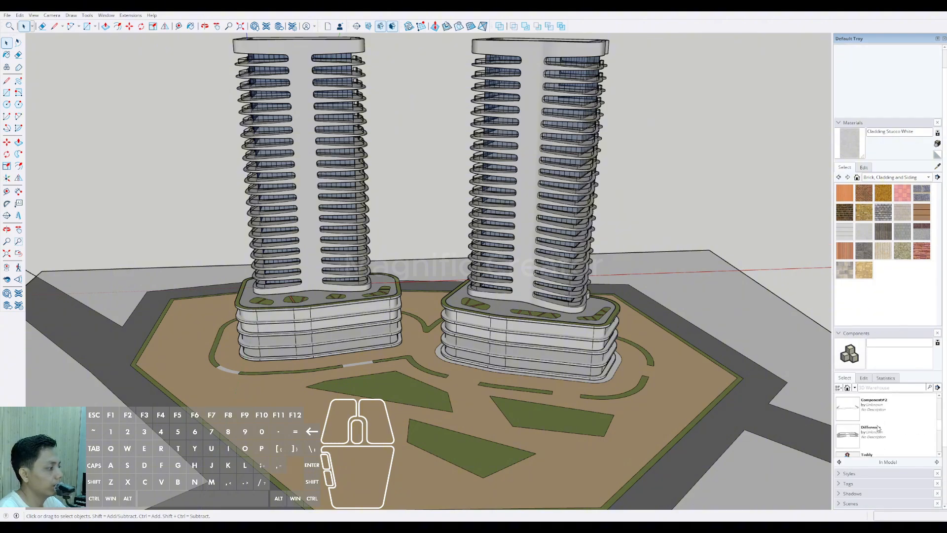
click(865, 379)
click(852, 377)
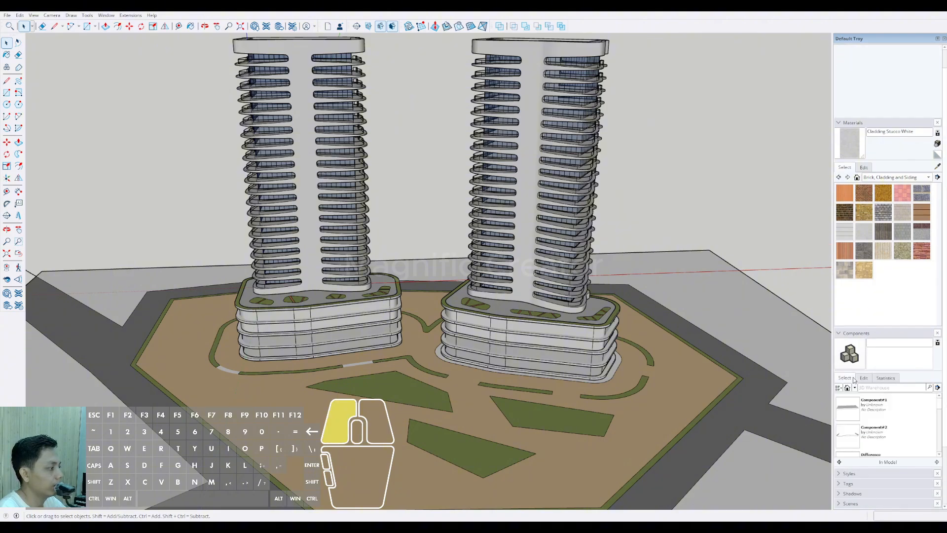
click(872, 400)
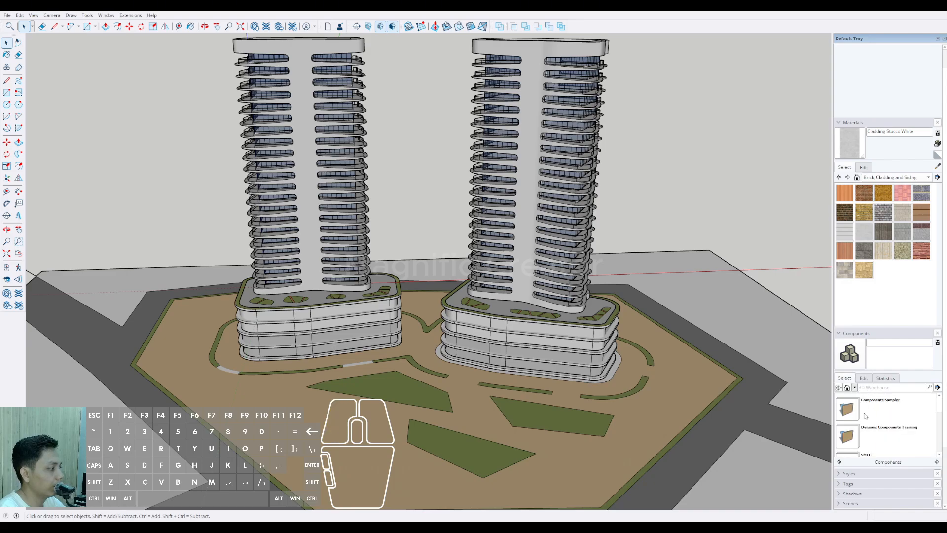
double_click(867, 411)
Step: Find the Tree 2D Deciduous component and place one near the narrow tip of the grass bed in front of the left tower
scroll(870, 422, down, 4)
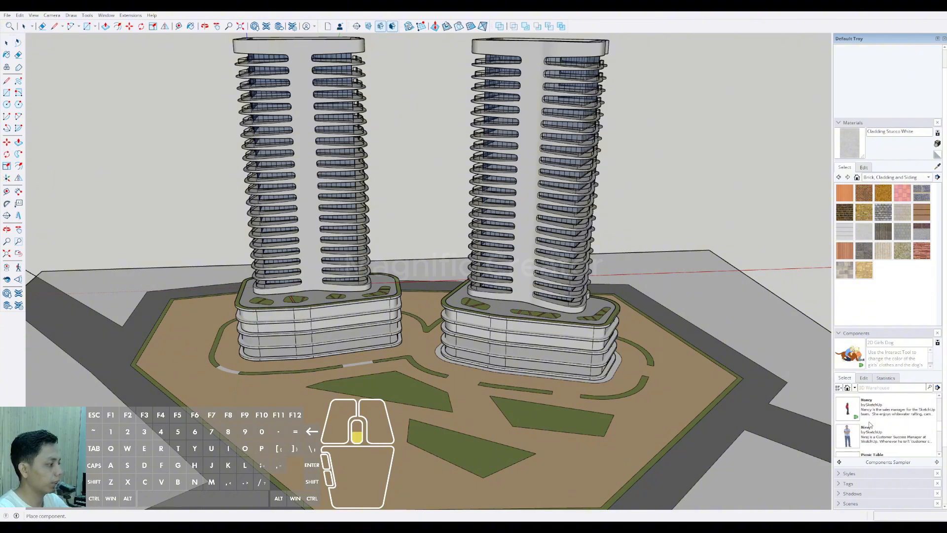
scroll(870, 425, down, 3)
scroll(870, 427, down, 3)
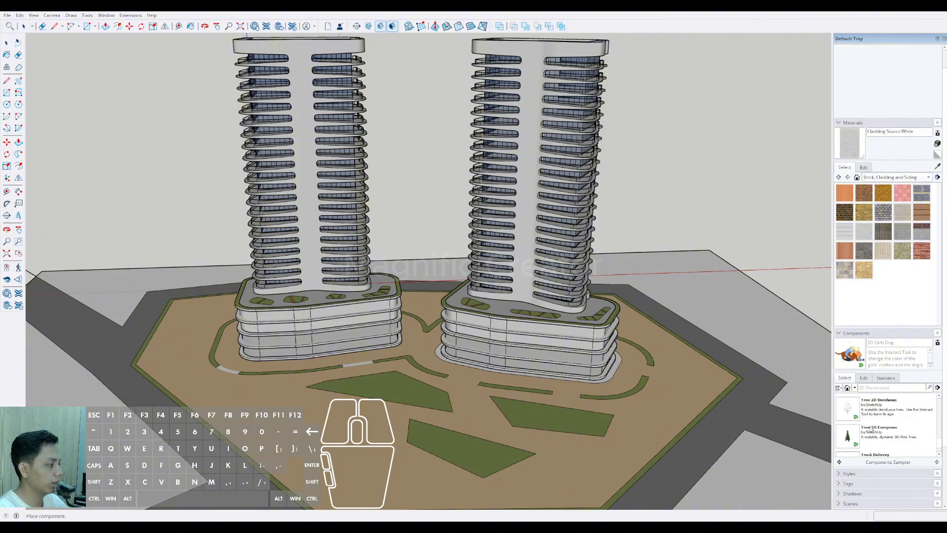
click(852, 412)
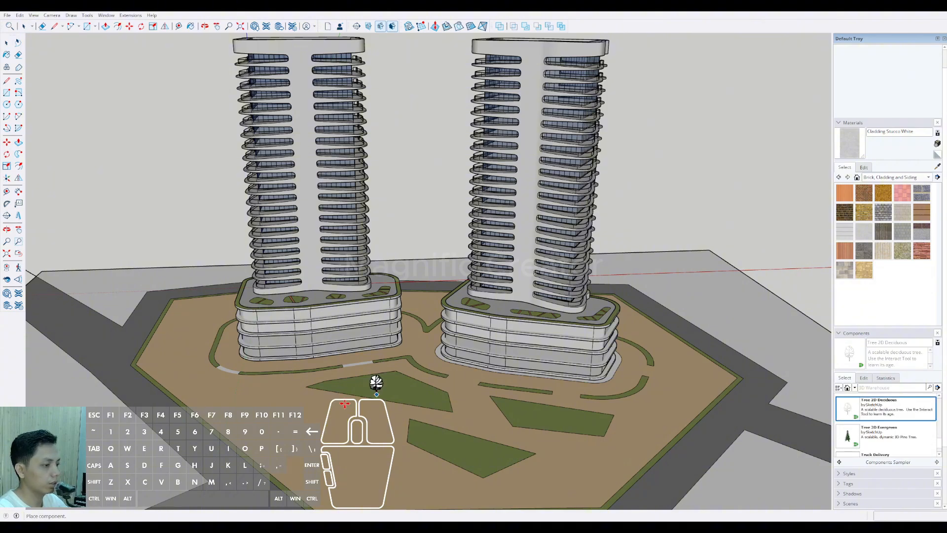
scroll(349, 395, up, 6)
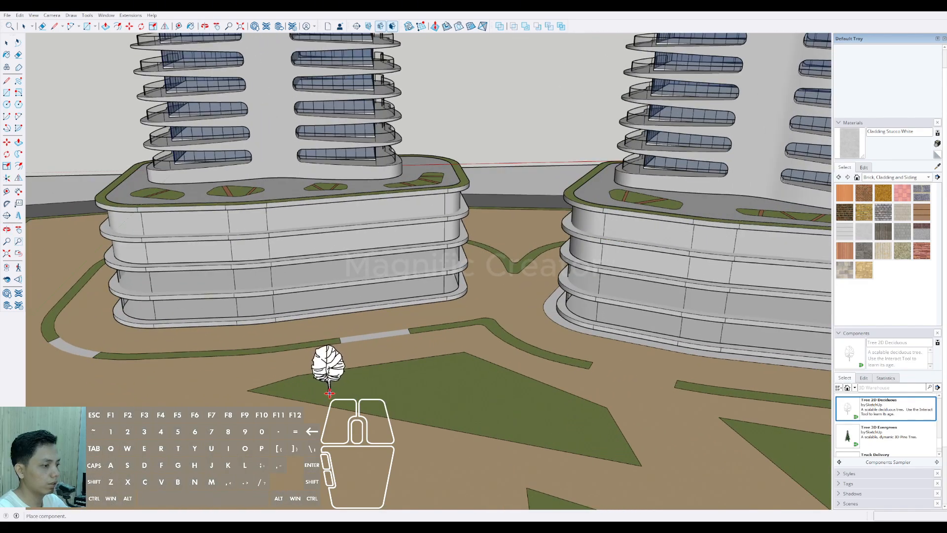
click(330, 393)
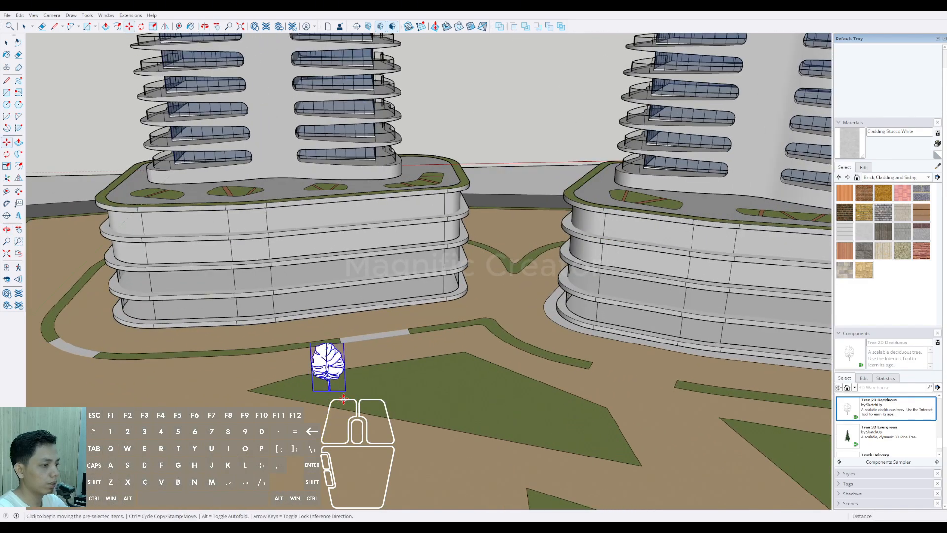
Step: Scale the placed tree down to a shorter, narrower size
scroll(344, 348, up, 2)
drag(325, 341, 327, 366)
scroll(328, 375, down, 3)
click(334, 379)
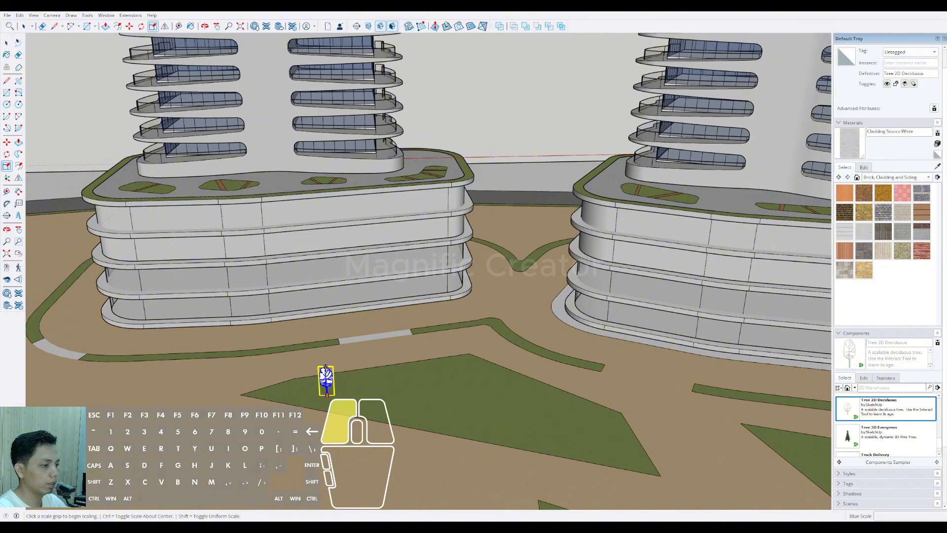
key(space)
Step: Paint the tree with Translucent Glass Dark Green from the Glass and Mirrors materials
middle_drag(330, 377, 616, 288)
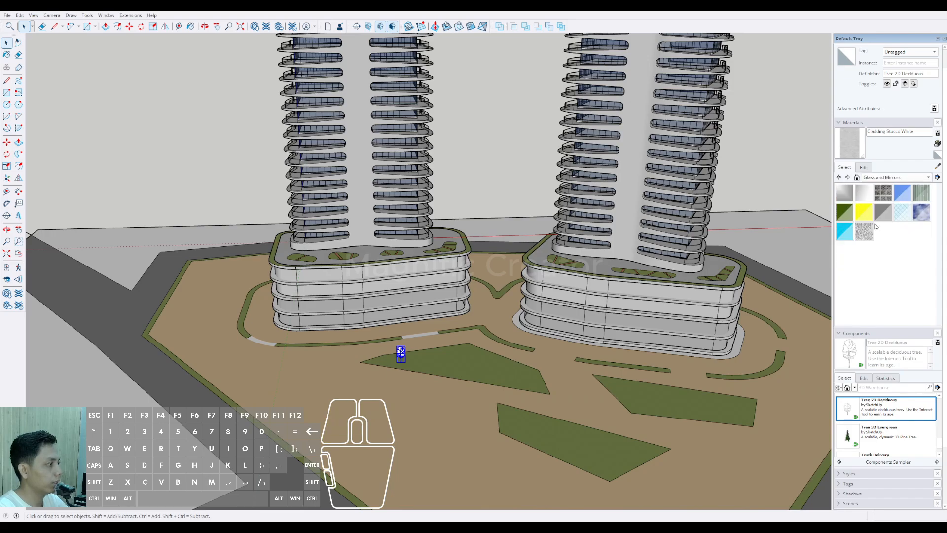
click(846, 213)
scroll(402, 350, up, 5)
key(space)
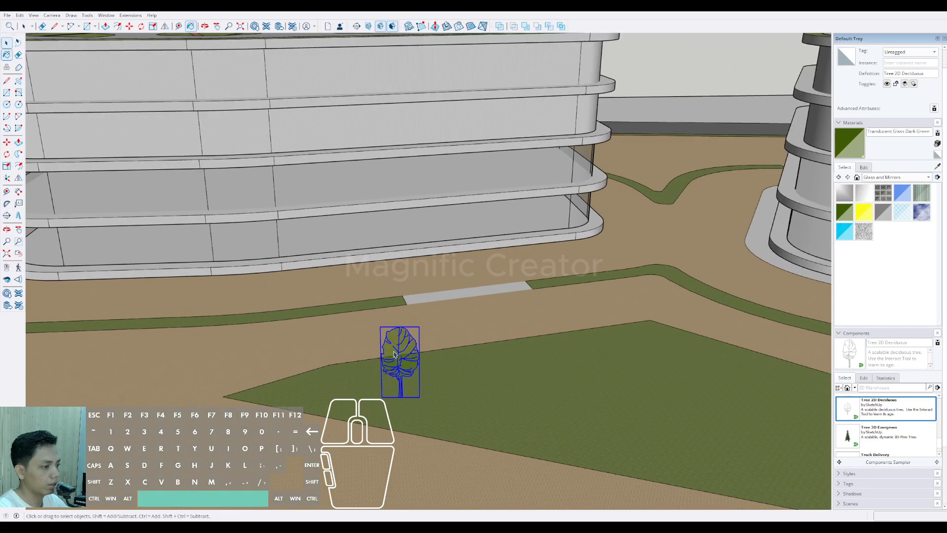
Step: Move the tree by its trunk base into the narrow tip of the grass bed
scroll(416, 349, down, 3)
scroll(416, 349, up, 6)
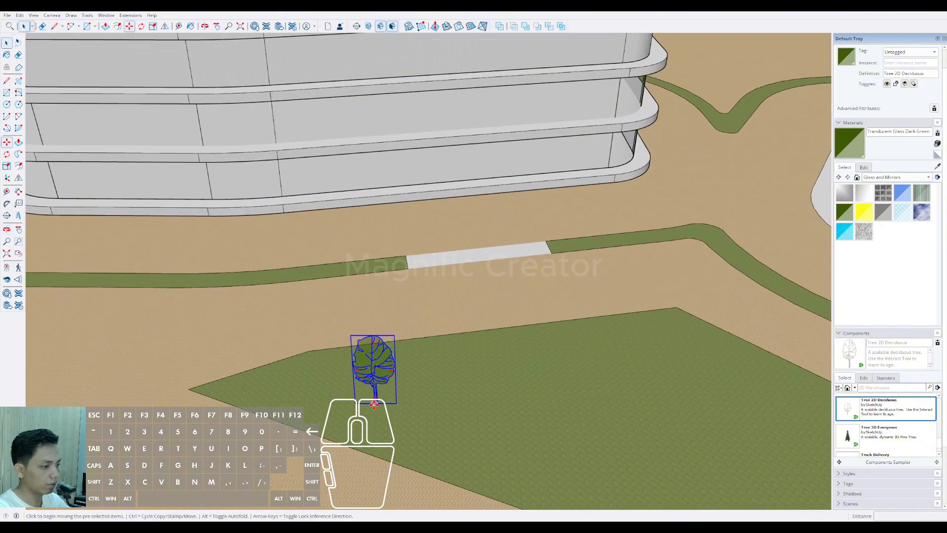
key(m)
click(376, 406)
click(286, 397)
key(space)
scroll(296, 390, down, 4)
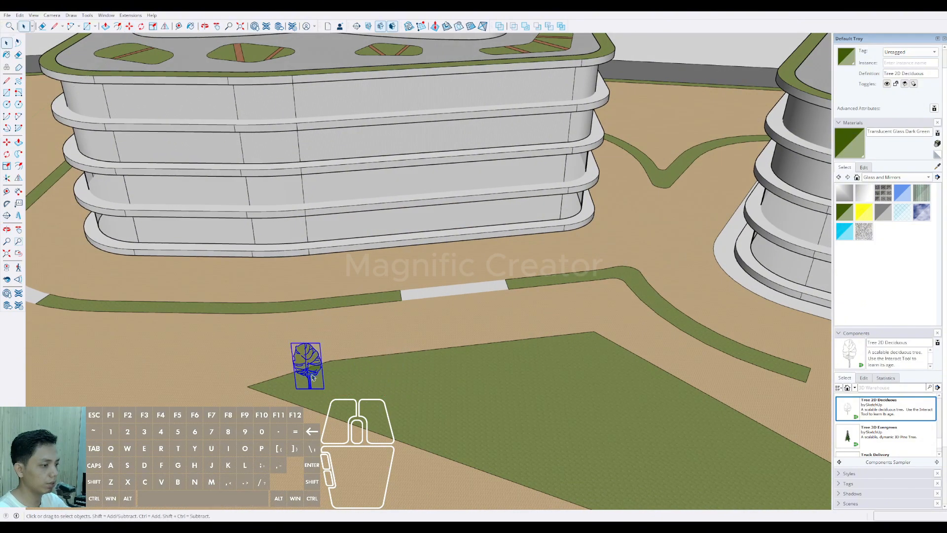
Step: Copy the tree twice along the bed's long front edge, placing the first copy about 12 m away
mouse_move(307, 374)
shift+middle_down()
mouse_move(307, 348)
mouse_move(302, 377)
shift+middle_up()
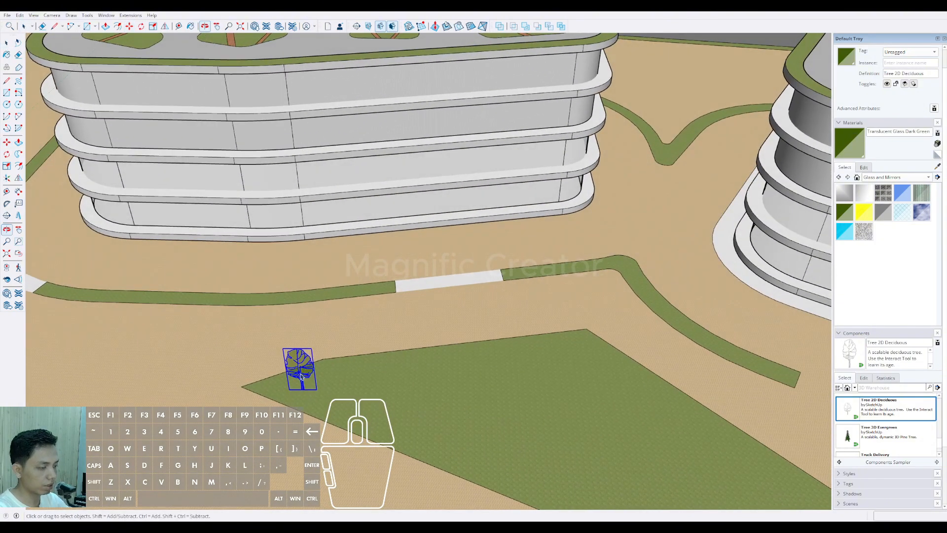
click(314, 392)
scroll(338, 381, up, 4)
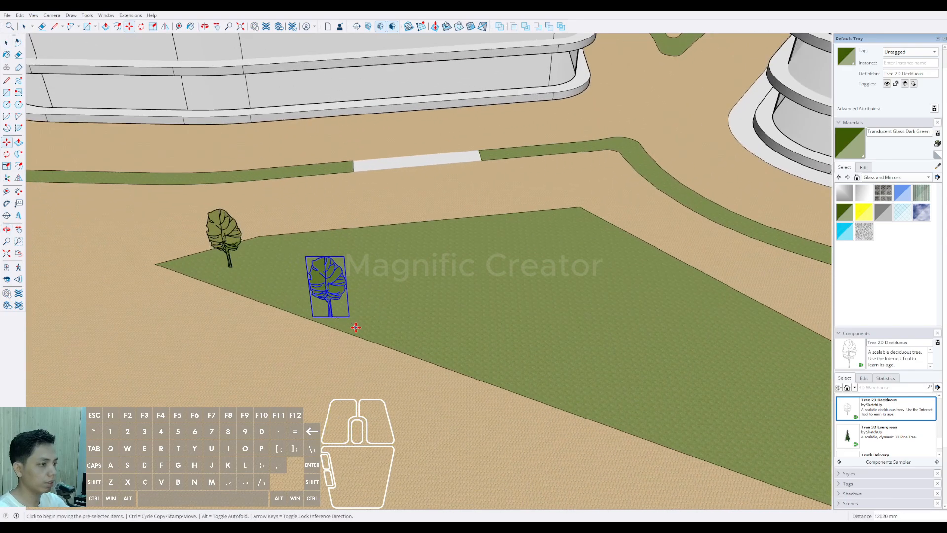
click(496, 360)
key(ctrl)
click(495, 361)
scroll(547, 362, down, 1)
shift+middle_drag(547, 362, 415, 320)
middle_drag(415, 320, 423, 340)
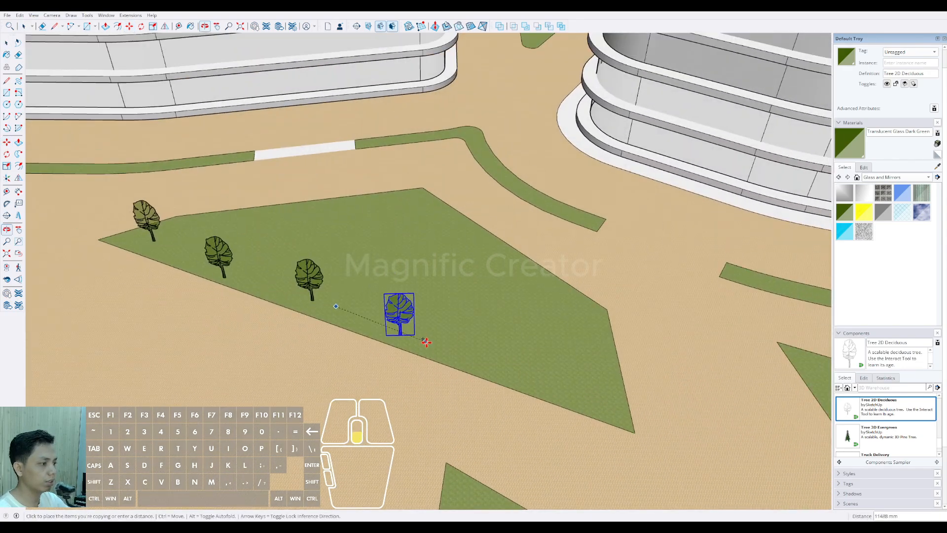
Step: Place three more tree copies along the long front edge up to the bed's far corner
click(453, 344)
key(ctrl)
click(453, 344)
click(558, 379)
key(ctrl)
click(560, 364)
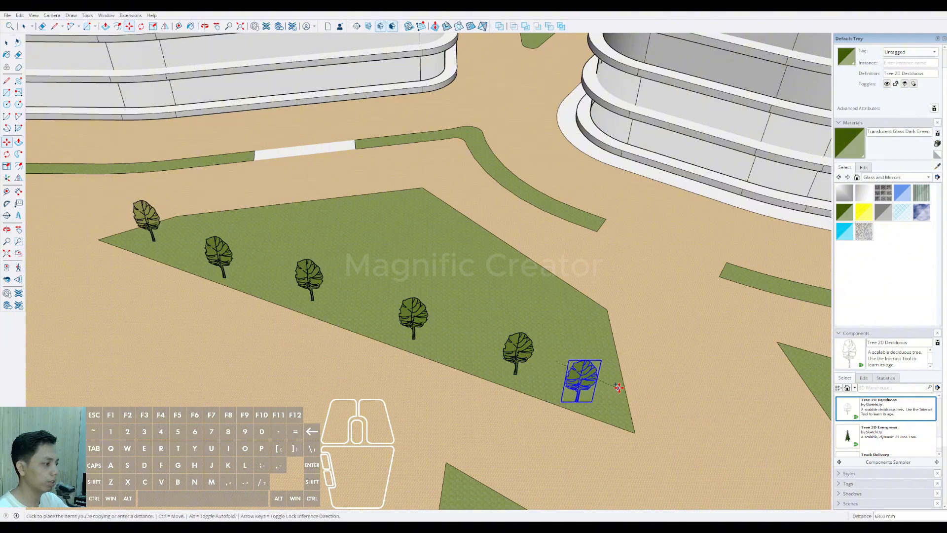
click(623, 383)
Step: Copy the tree at intervals along the bed's remaining edges, past the rear corner and back towards the narrow tip
middle_drag(555, 322, 558, 362)
click(561, 362)
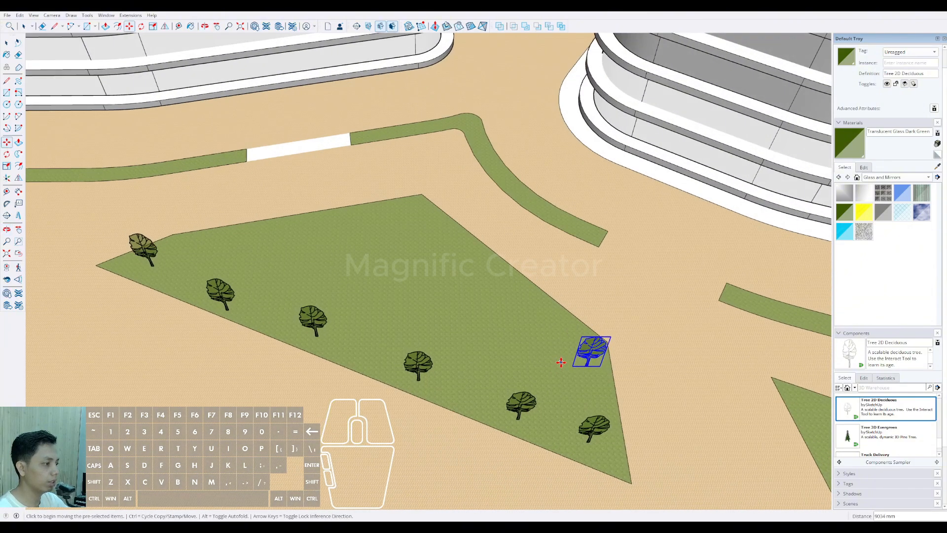
click(414, 220)
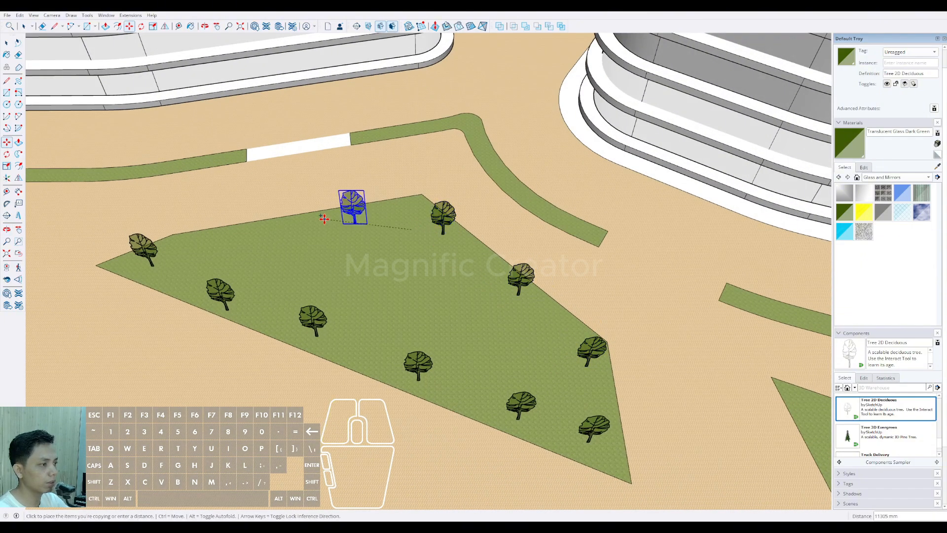
key(ctrl)
click(314, 231)
click(216, 247)
key(ctrl)
click(254, 261)
Step: Place four tree copies along the bent grass strip between the front of the two towers
shift+middle_drag(371, 246, 326, 396)
scroll(343, 315, up, 2)
click(330, 269)
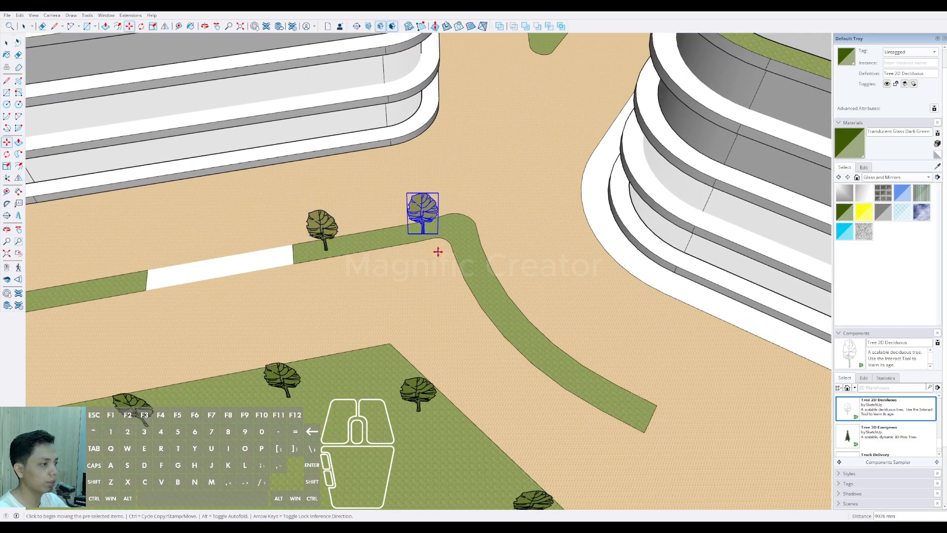
click(438, 249)
click(491, 344)
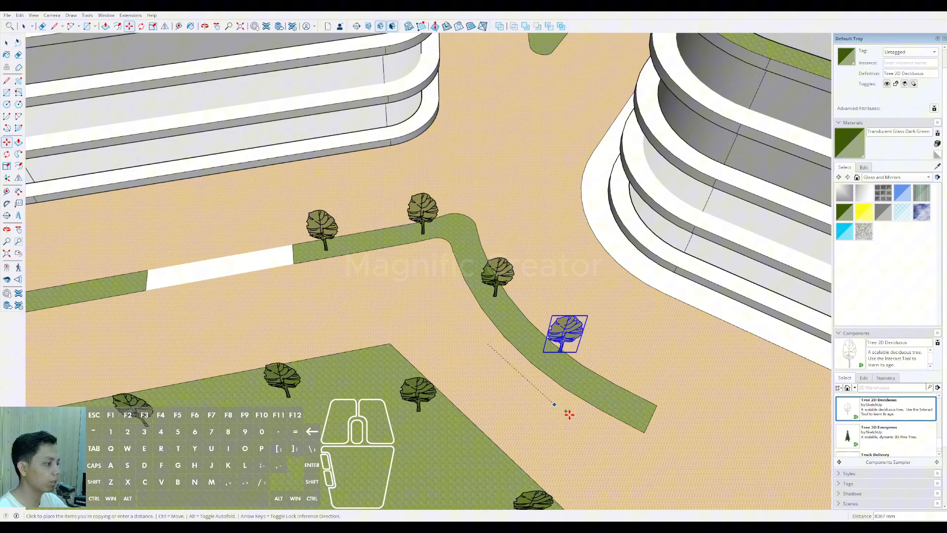
click(595, 434)
scroll(595, 434, down, 5)
Step: Place three tree copies along the straight grass strip in front of the right tower
shift+middle_drag(417, 296, 324, 205)
scroll(408, 273, up, 5)
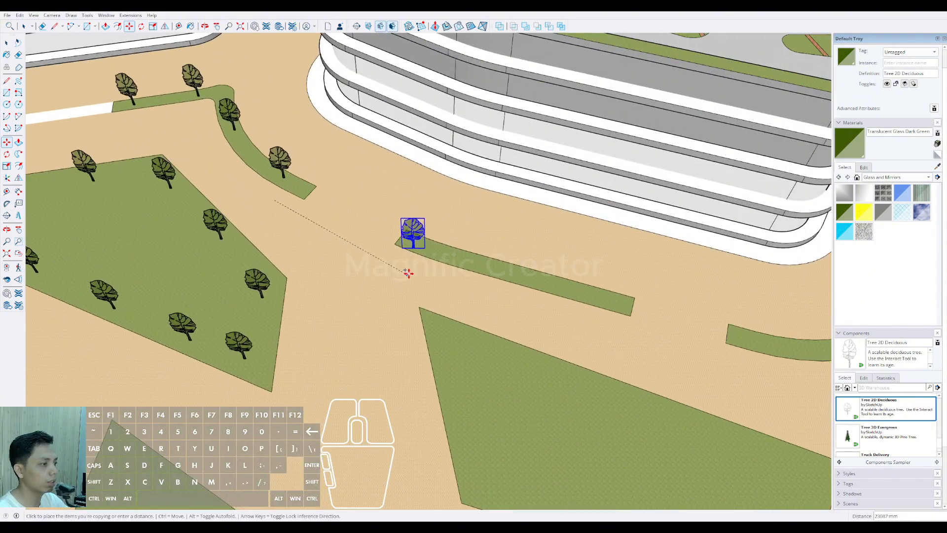
click(434, 275)
click(518, 302)
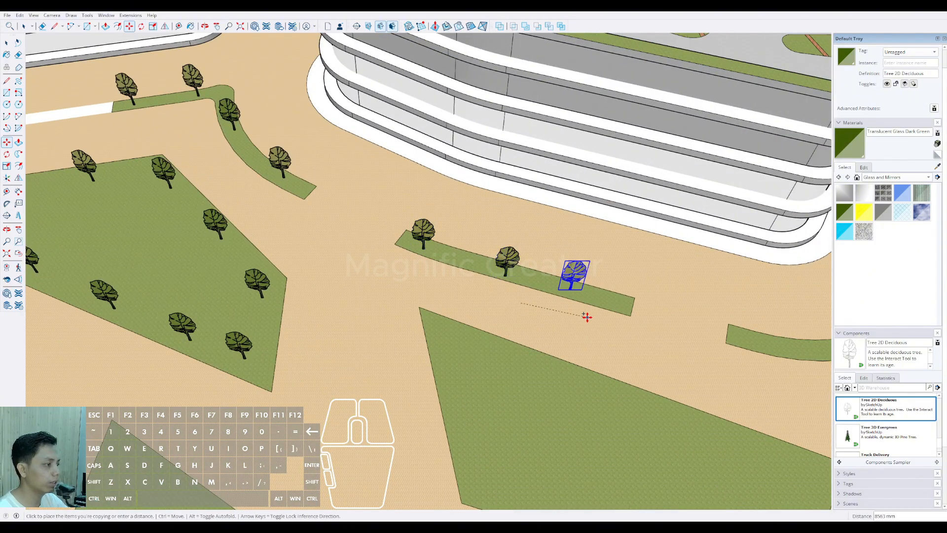
scroll(634, 342, down, 4)
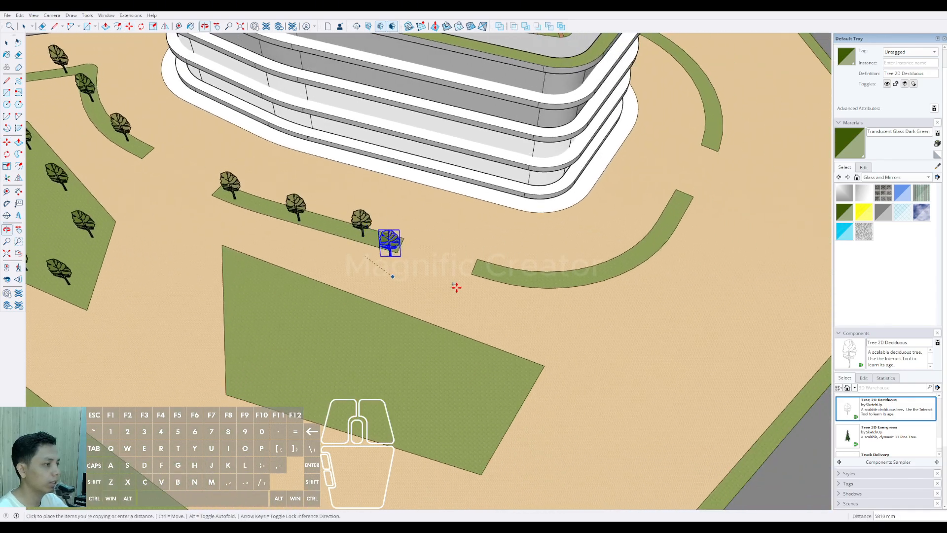
Step: Place four tree copies along the curved grass strip round the right tower's front outer corner
scroll(501, 298, up, 4)
click(609, 307)
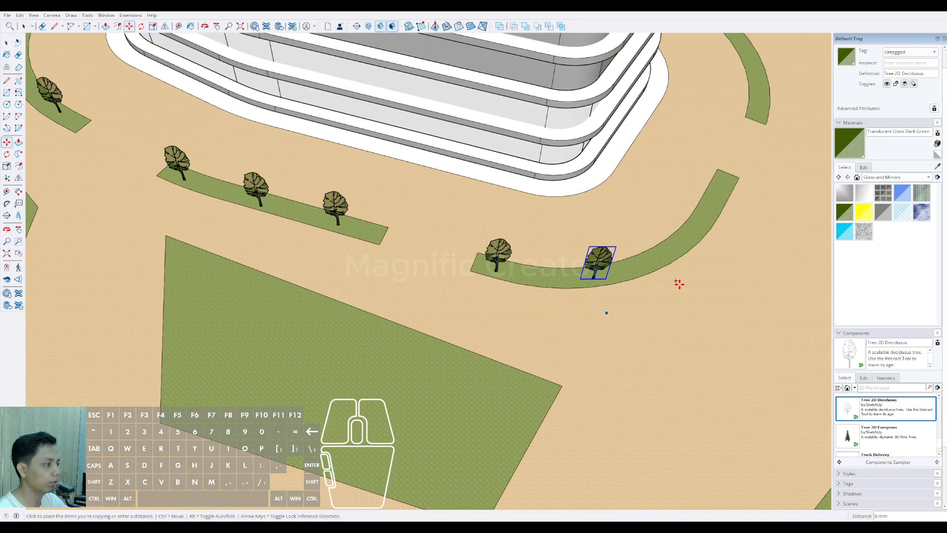
shift+middle_drag(680, 284, 581, 323)
click(592, 317)
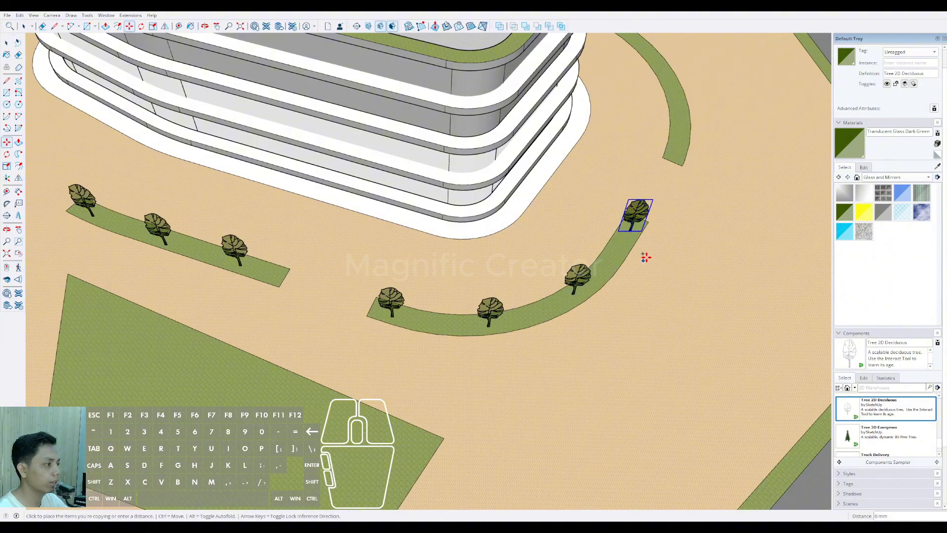
Step: Place three tree copies along the curved grass strip round the right tower's rear outer corner
shift+middle_drag(646, 257, 423, 379)
scroll(468, 340, up, 2)
click(488, 313)
middle_drag(530, 318, 410, 356)
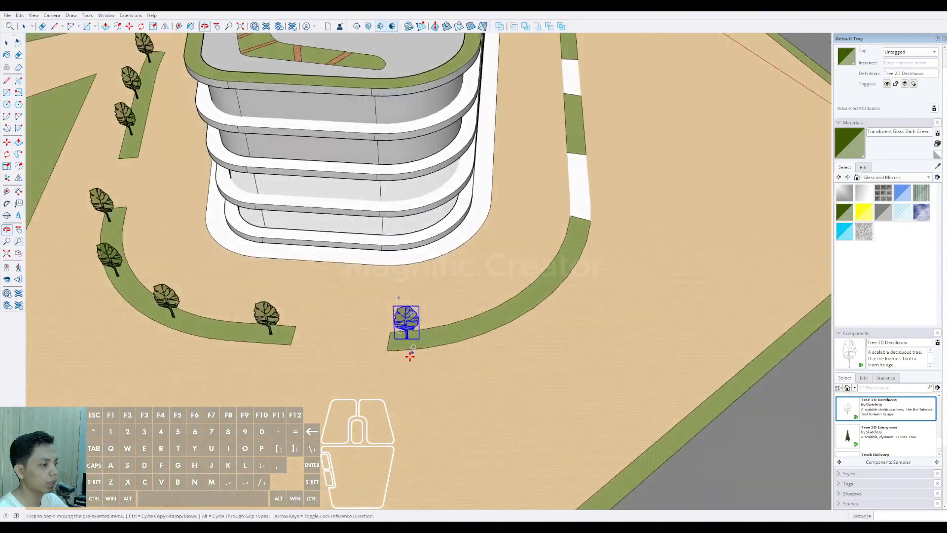
click(410, 356)
click(522, 346)
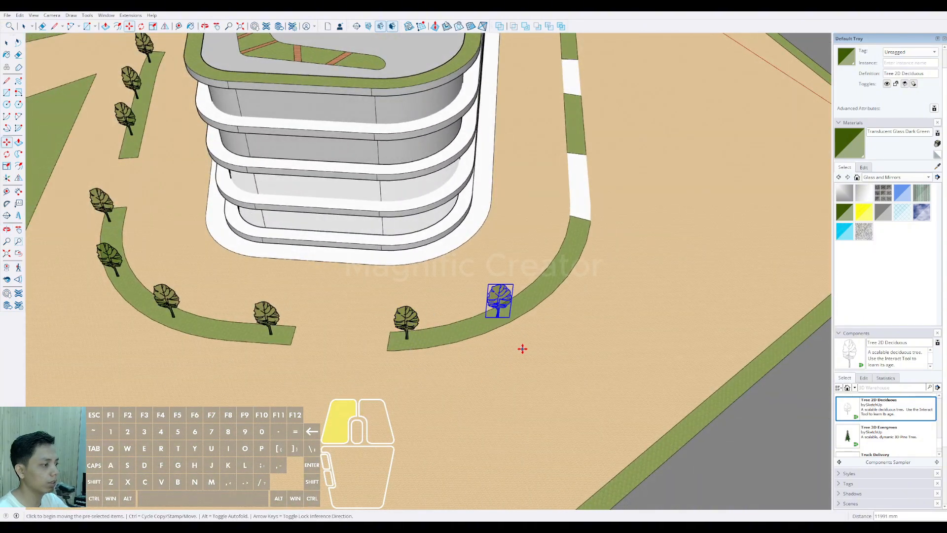
click(588, 287)
Step: Copy the tree onto the two short grass strips behind the right tower, two trees on each
shift+middle_drag(611, 266, 463, 317)
click(469, 300)
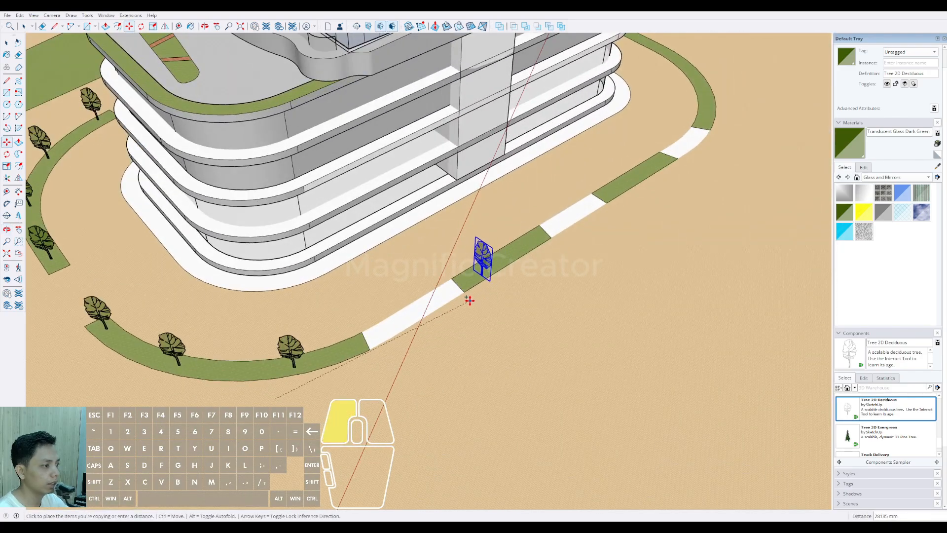
middle_drag(533, 291, 389, 360)
click(389, 360)
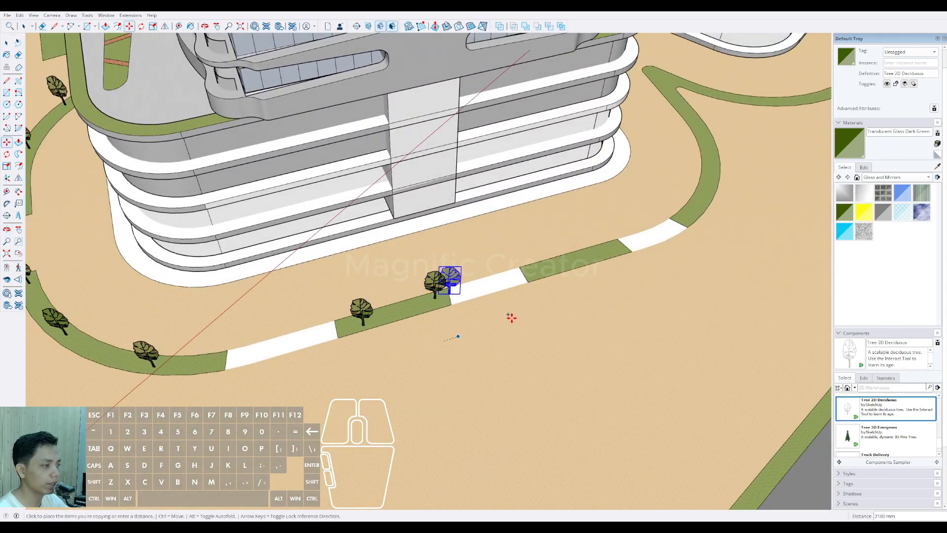
click(554, 309)
middle_drag(619, 291, 331, 391)
click(355, 371)
Step: Place tree copies along the curved, peaked grass strip running between the rear sides of the two towers
key(ctrl)
click(466, 341)
middle_drag(524, 321, 396, 363)
click(400, 368)
click(445, 272)
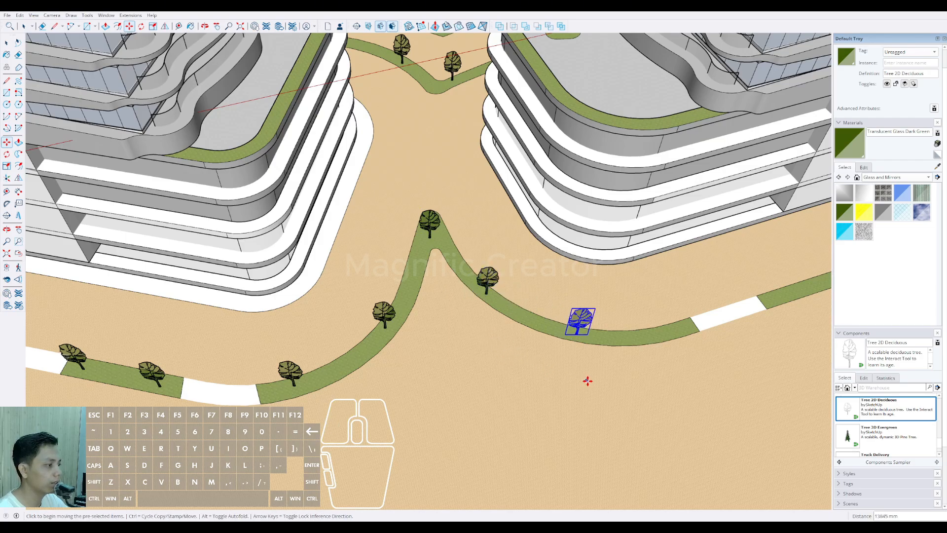
click(668, 353)
Step: Copy the tree onto the straight grass strip behind the left tower, placing three evenly spaced trees
key(ctrl)
middle_drag(668, 353, 469, 317)
click(467, 317)
click(478, 322)
key(ctrl)
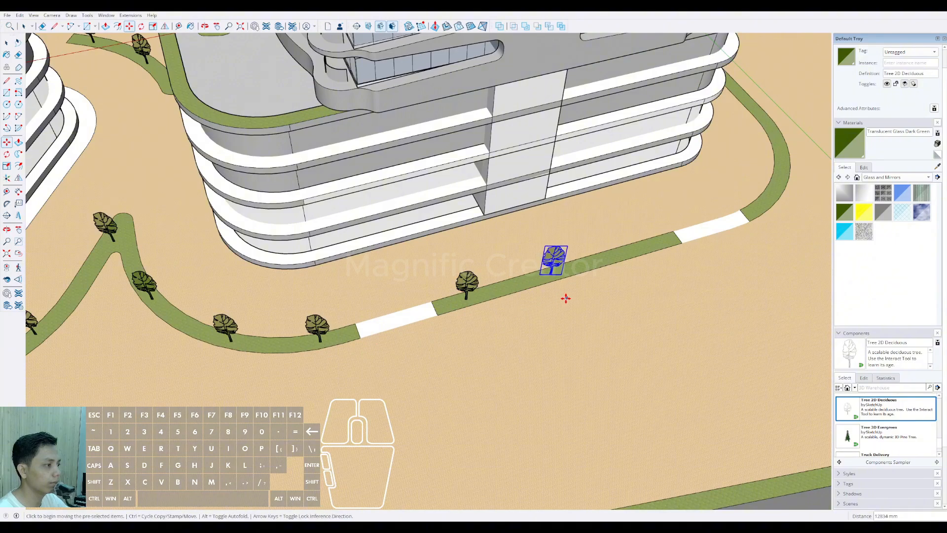
middle_drag(618, 285, 433, 368)
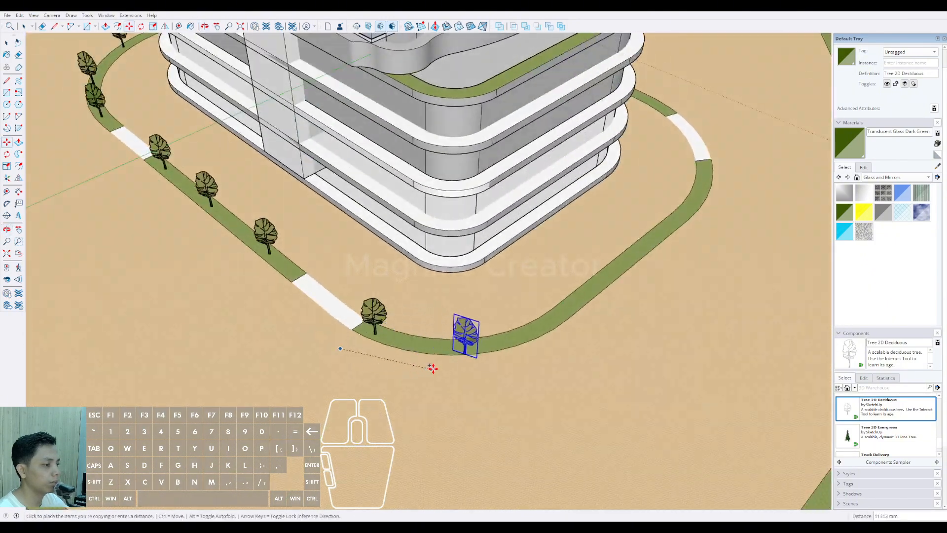
Step: Place six tree copies along the curved grass strip wrapping round the left tower's outer end, between the two white paved gaps
click(545, 349)
middle_drag(545, 349, 365, 369)
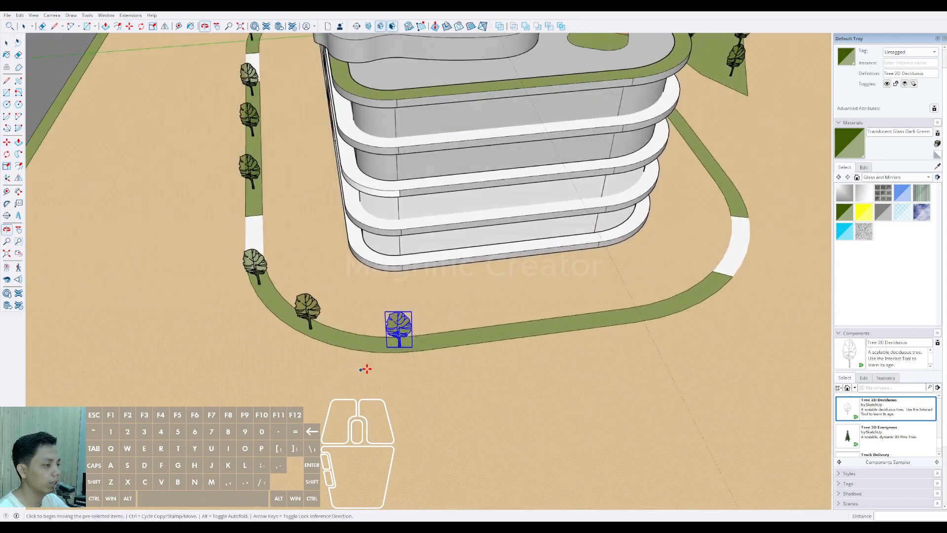
click(498, 355)
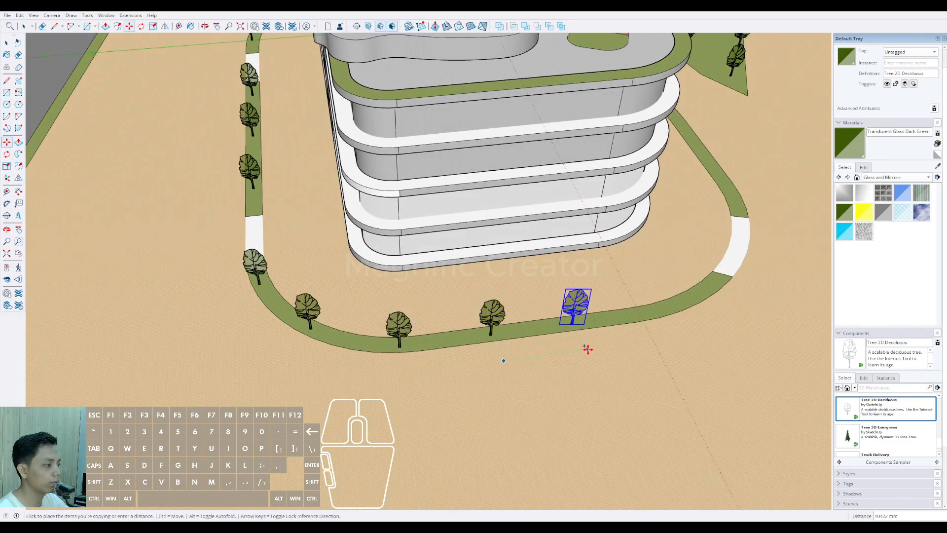
middle_drag(585, 344, 403, 364)
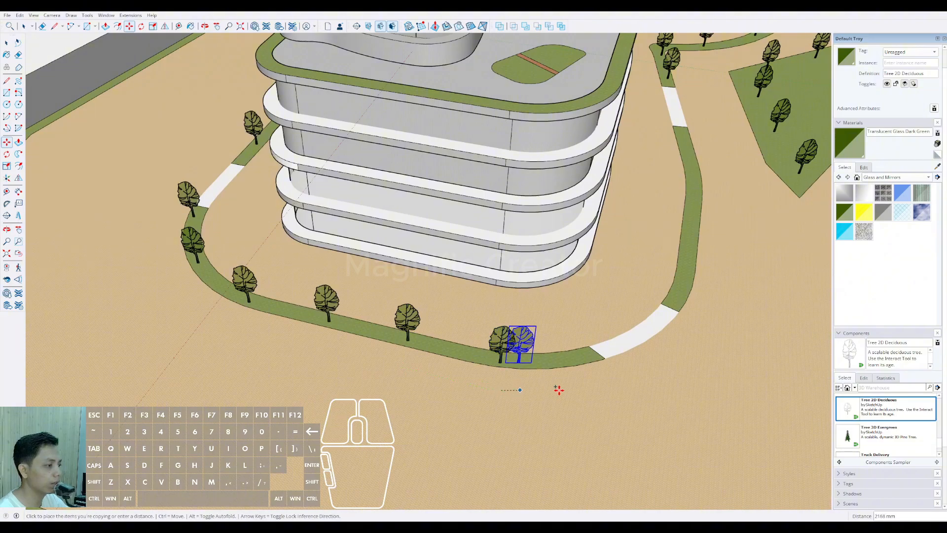
middle_drag(575, 391, 516, 379)
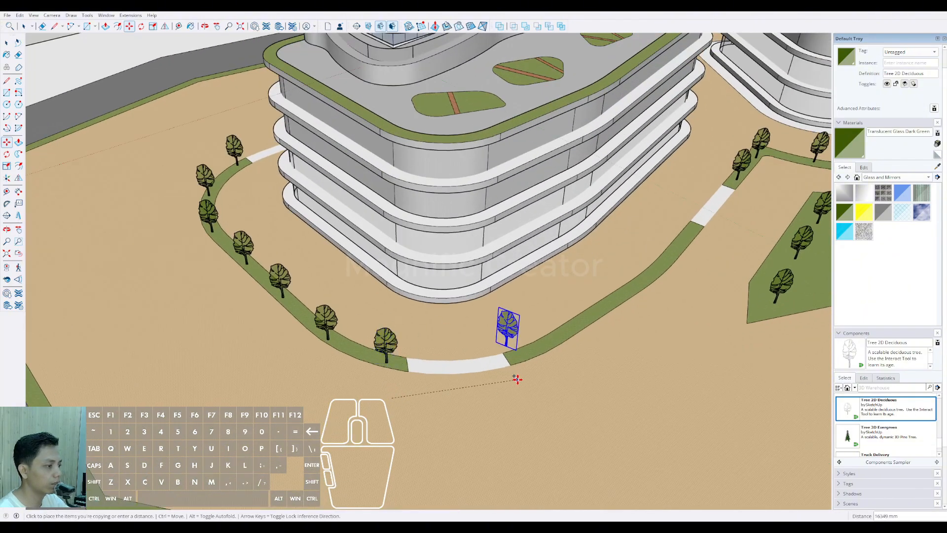
Step: Place four tree copies along the grass strip on the left tower's front side, between the white paved gaps
shift+middle_drag(569, 352, 452, 387)
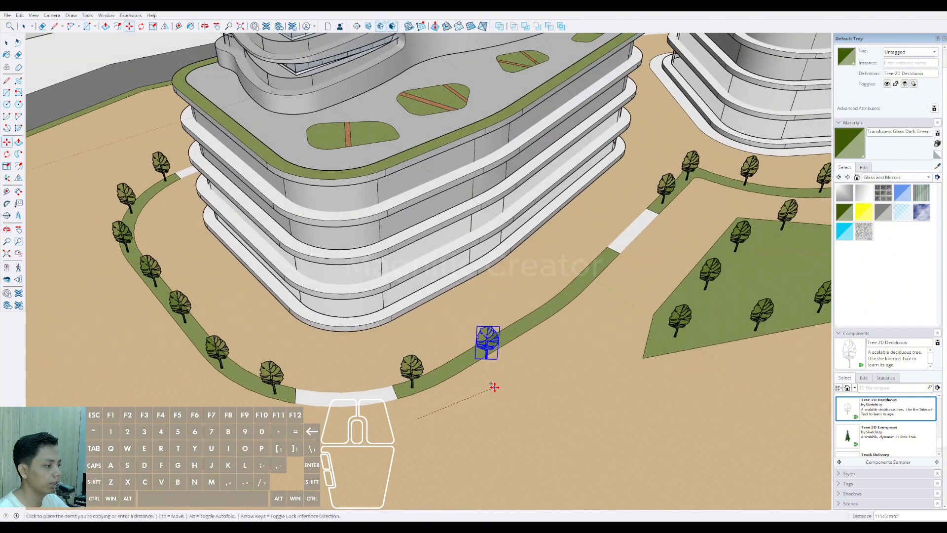
click(499, 376)
click(571, 326)
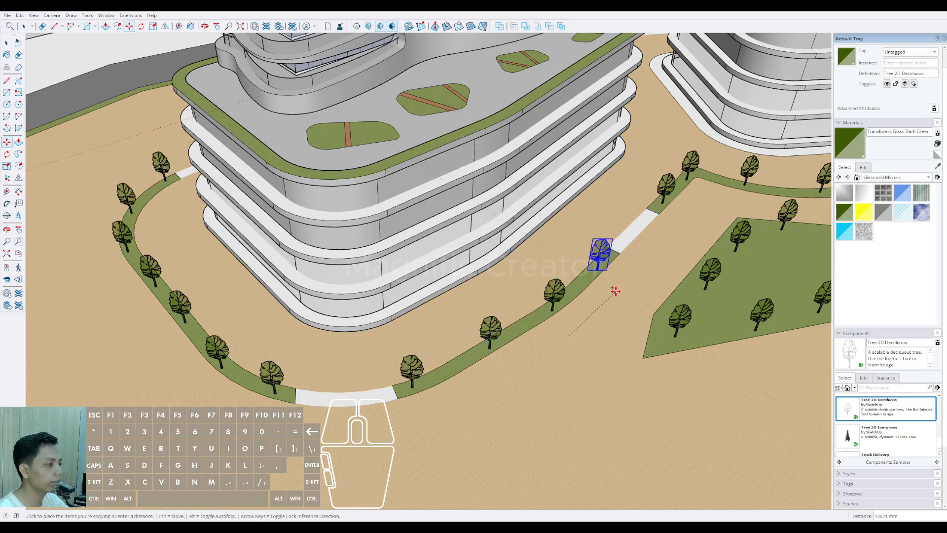
scroll(546, 355, down, 3)
scroll(552, 360, down, 5)
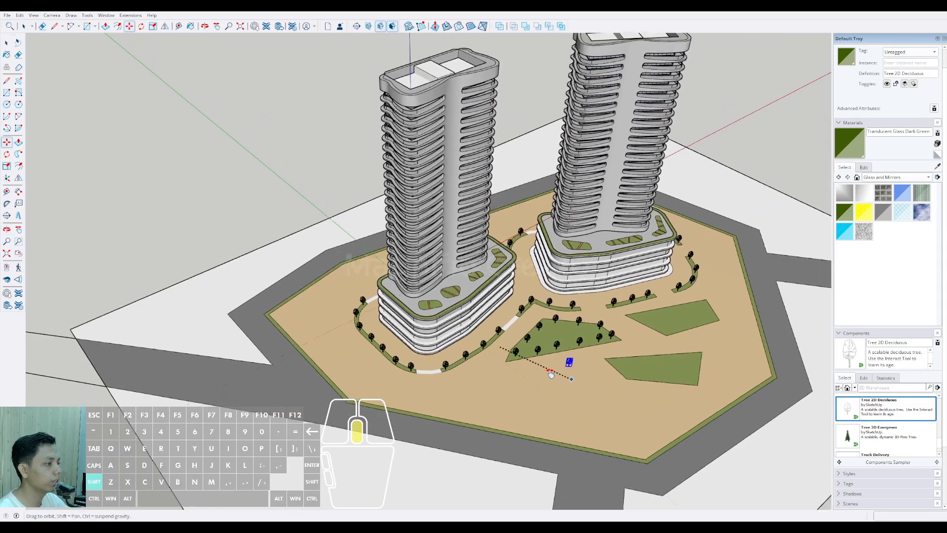
Step: Place nine tree copies around the edges of the empty grass bed nearest the front site corner
scroll(503, 374, up, 10)
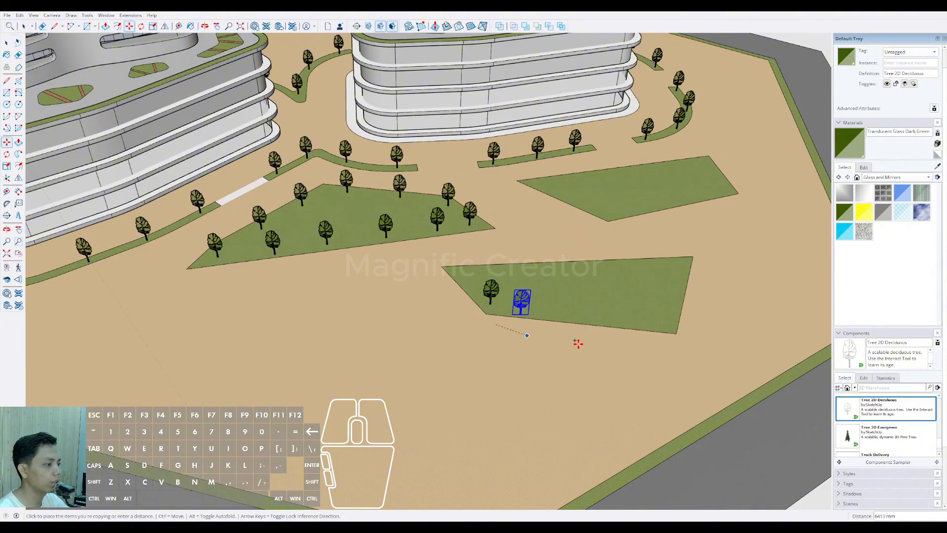
click(544, 335)
click(607, 341)
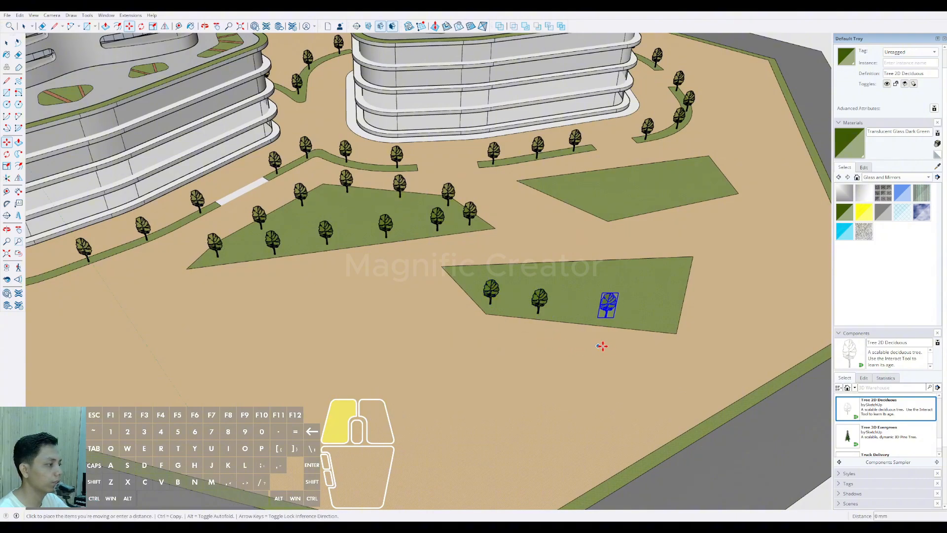
click(646, 349)
middle_drag(446, 310, 377, 294)
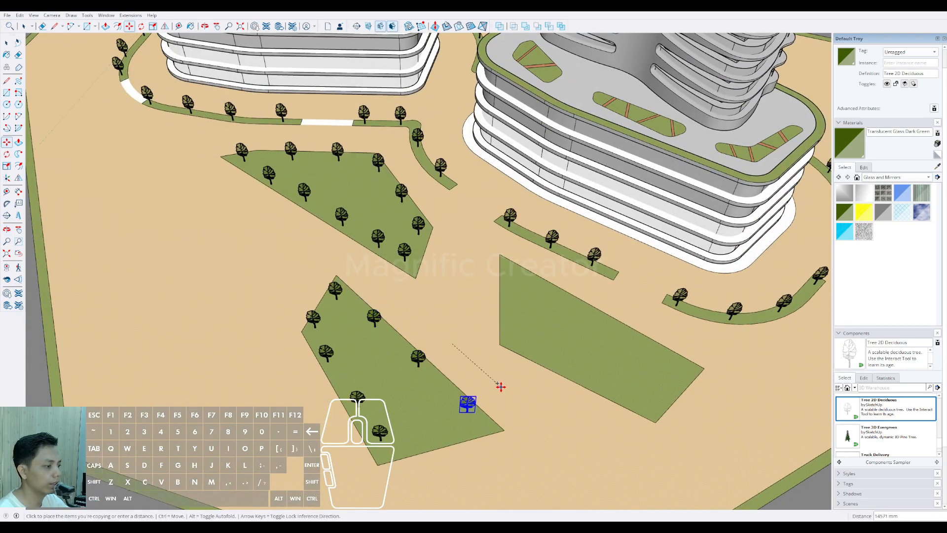
click(501, 387)
shift+middle_drag(501, 387, 520, 330)
click(500, 394)
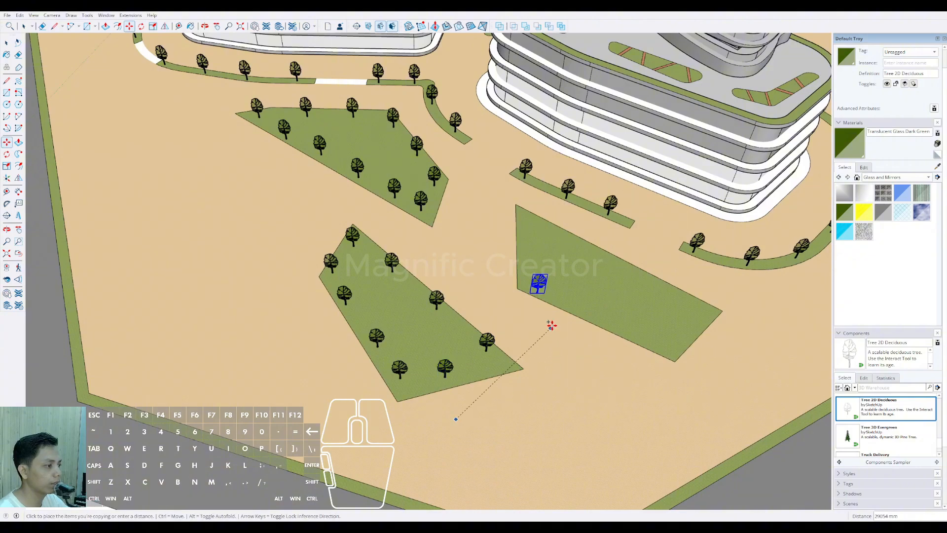
Step: Place tree copies around the edges of the four-sided grass bed in front of the right tower
click(644, 370)
middle_drag(702, 370, 523, 399)
click(561, 414)
click(537, 338)
click(523, 322)
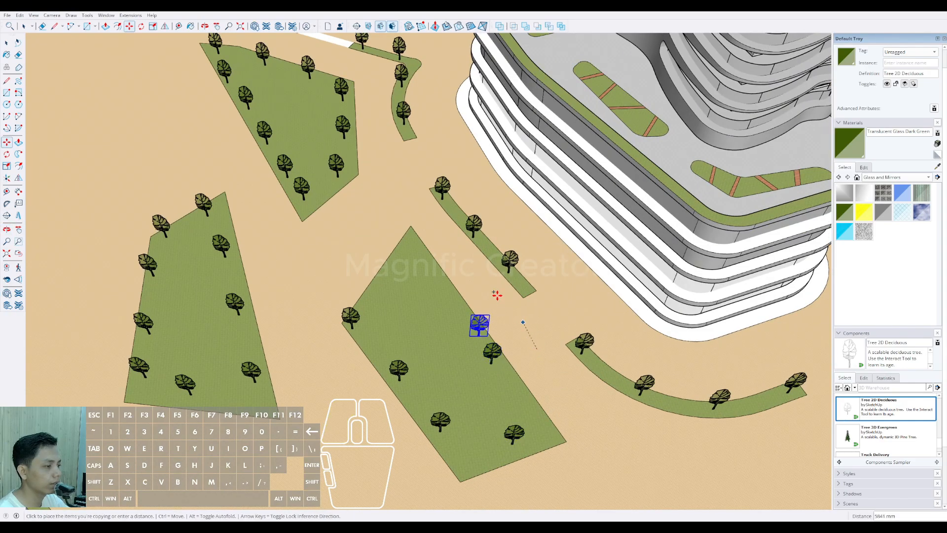
middle_drag(485, 283, 470, 282)
click(436, 308)
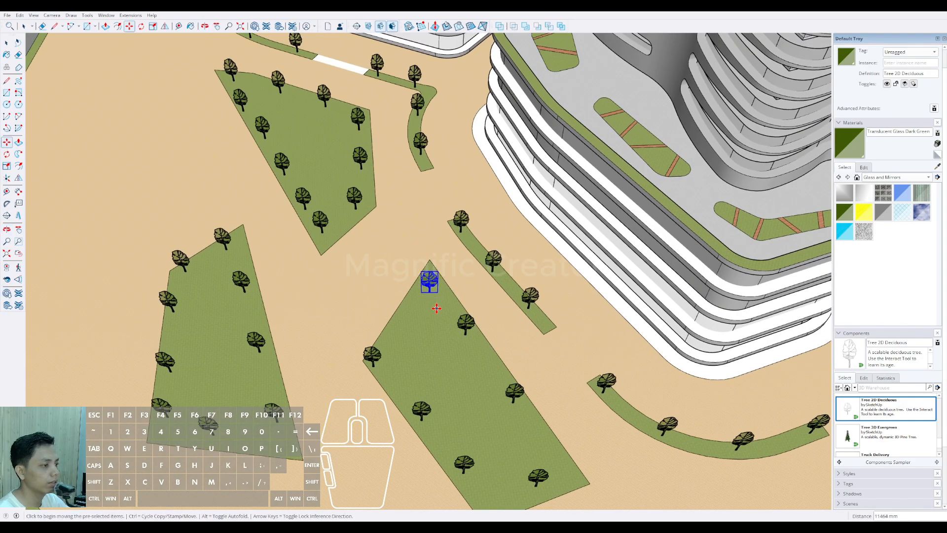
Step: Begin a tree row on the perimeter grass strip with three copies, starting at the site corner in front of the left tower
scroll(419, 350, down, 5)
middle_drag(419, 350, 513, 358)
scroll(514, 358, up, 8)
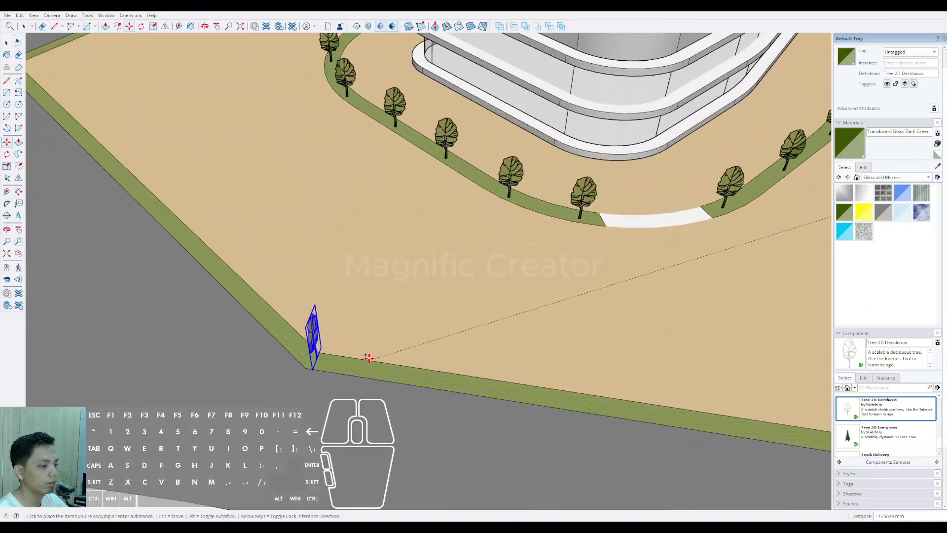
click(363, 358)
scroll(362, 359, down, 3)
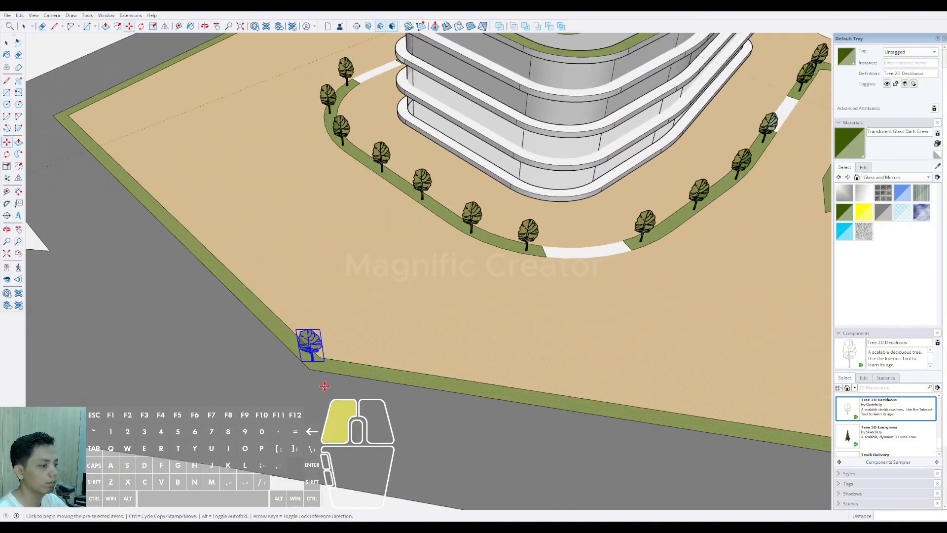
click(416, 405)
key(ctrl)
scroll(511, 418, down, 1)
shift+middle_drag(512, 419, 328, 375)
scroll(327, 374, up, 1)
click(336, 371)
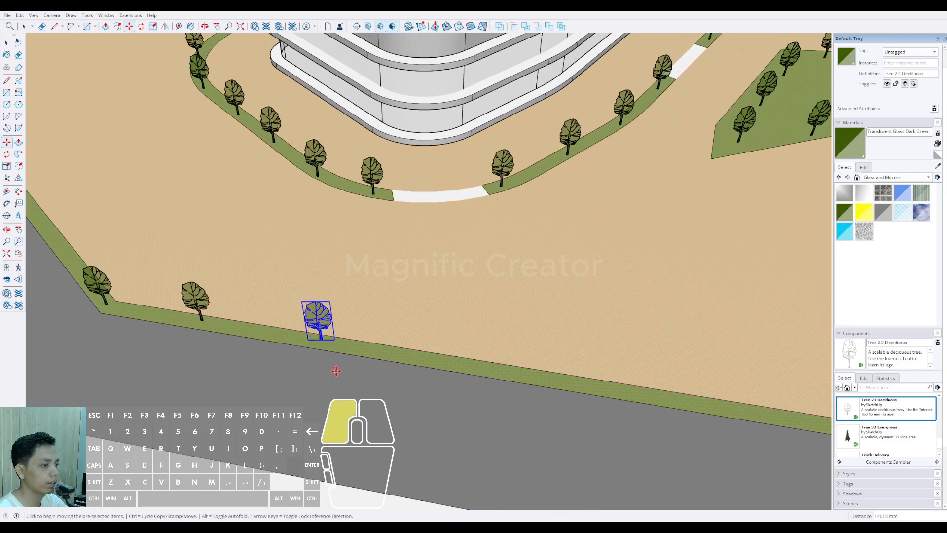
Step: Extend the perimeter tree row along the same front edge of the site up to the next corner
scroll(430, 388, down, 3)
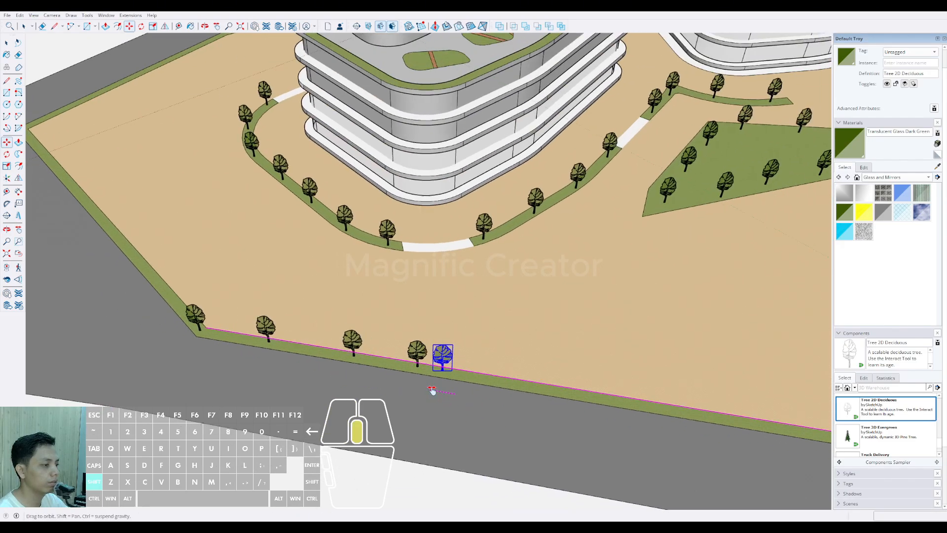
scroll(347, 349, up, 3)
scroll(362, 357, down, 3)
scroll(408, 359, up, 3)
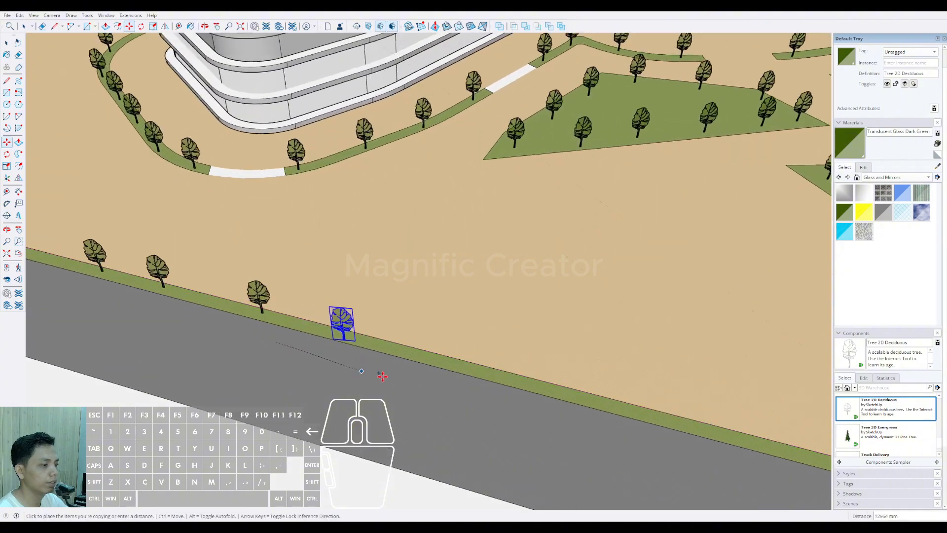
click(391, 377)
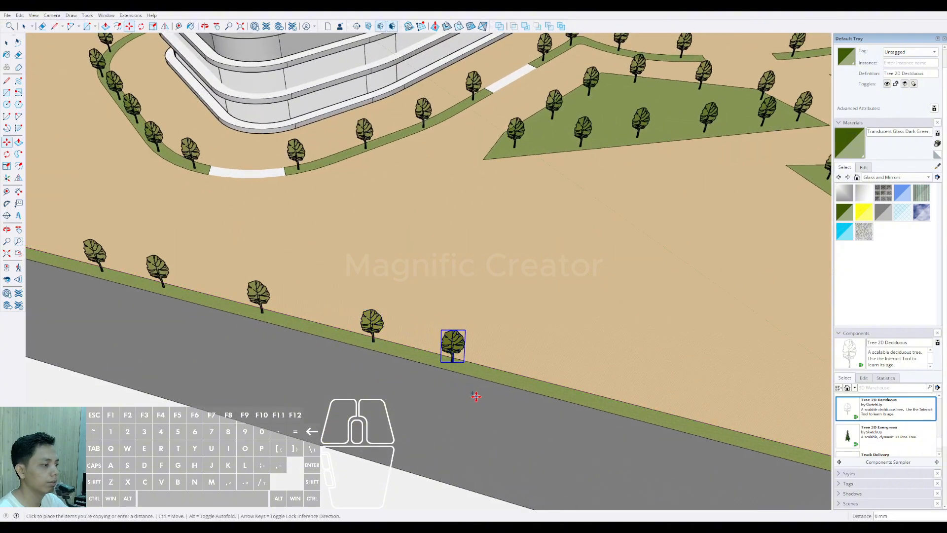
scroll(476, 396, down, 3)
scroll(342, 338, up, 3)
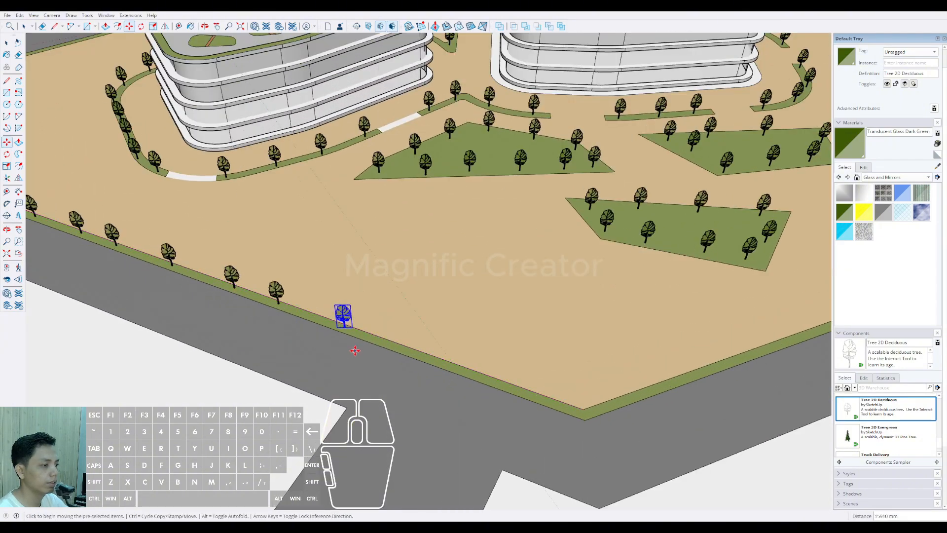
click(461, 393)
scroll(461, 393, down, 3)
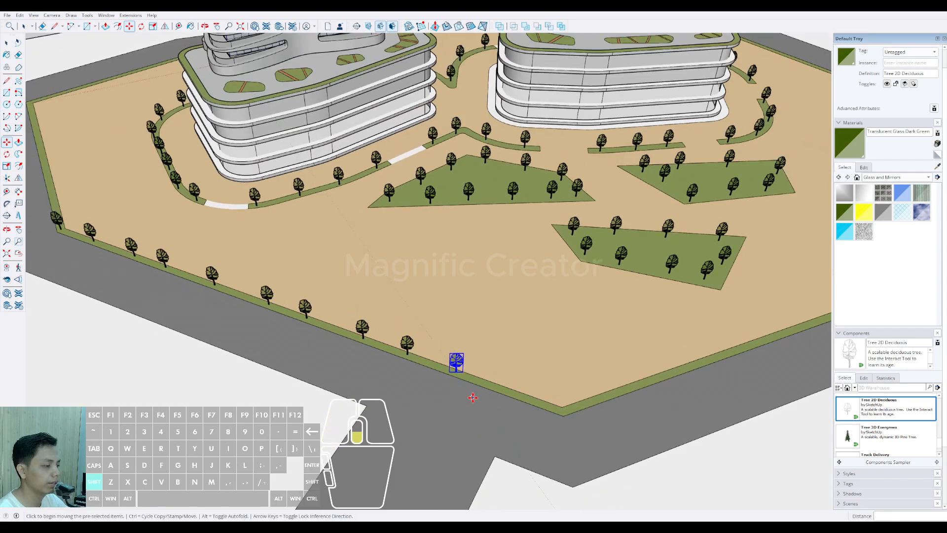
scroll(298, 328, up, 3)
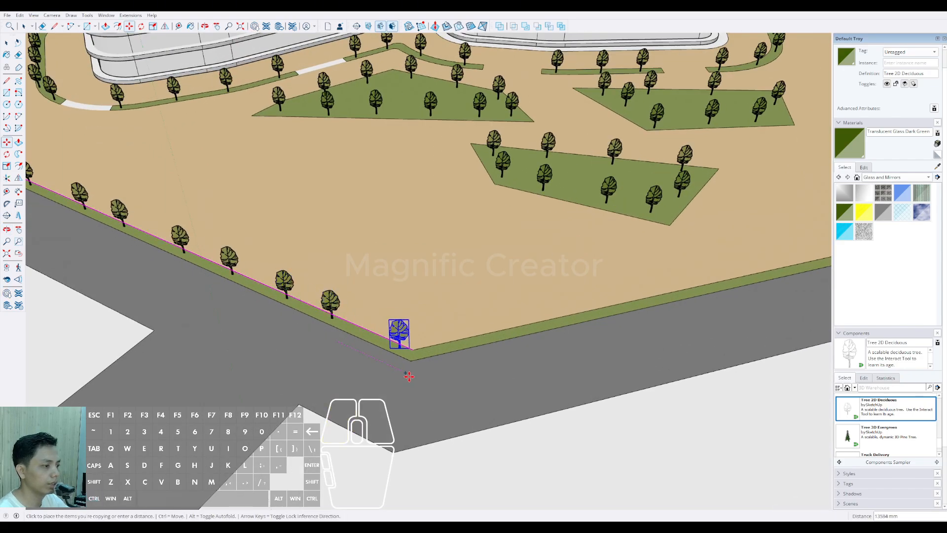
scroll(409, 377, down, 3)
Step: Turn the perimeter tree row round the corner and place four tree copies along the next edge, beside the grass beds
middle_drag(407, 354, 313, 370)
scroll(272, 338, up, 3)
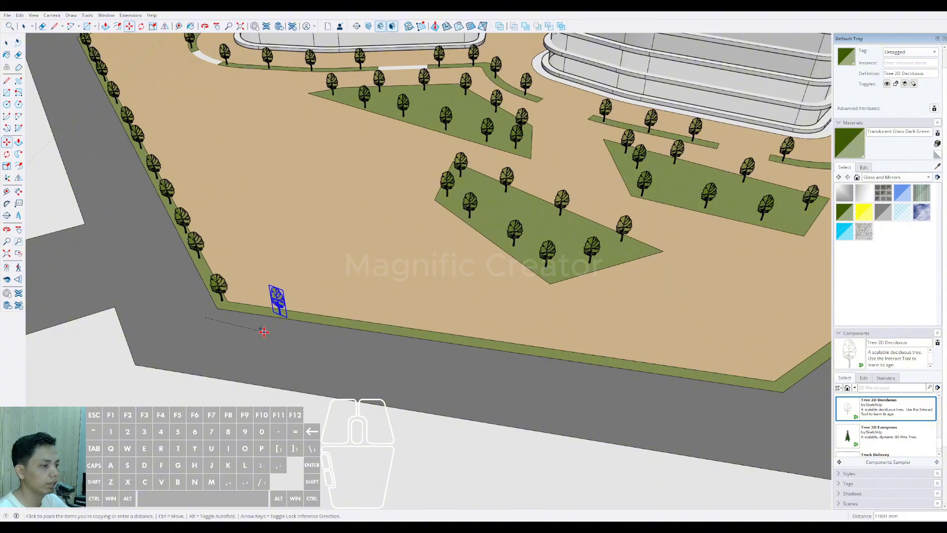
click(379, 354)
scroll(379, 353, down, 3)
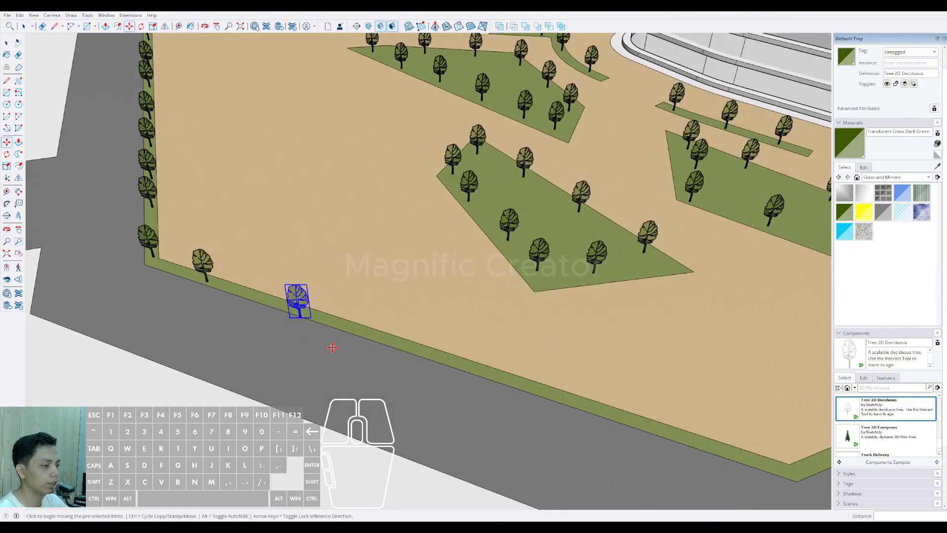
scroll(328, 321, up, 4)
click(298, 331)
click(370, 343)
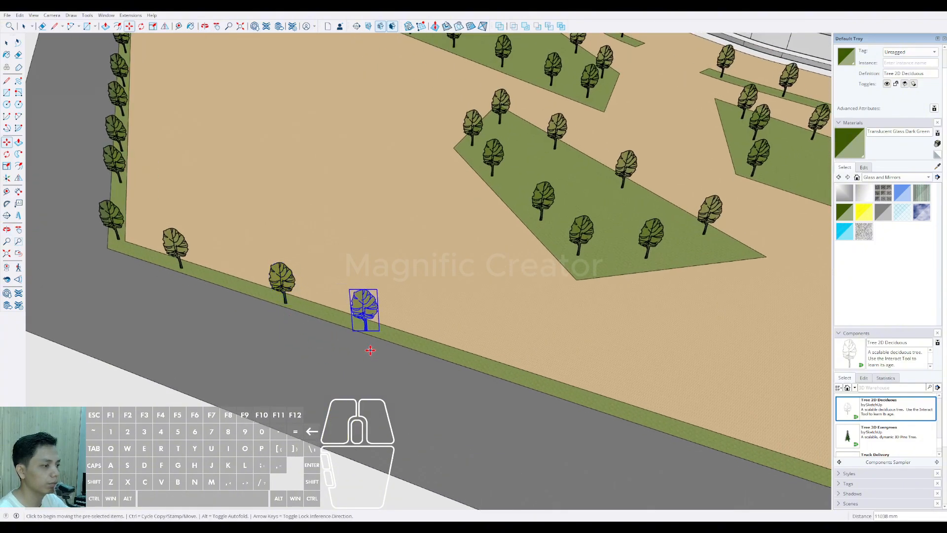
click(370, 342)
click(461, 371)
scroll(355, 354, down, 10)
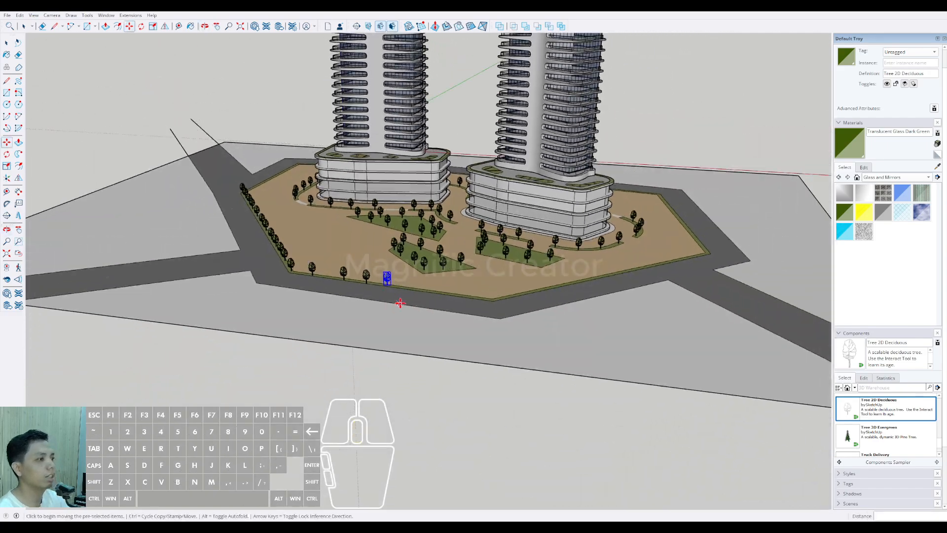
Step: Fill the rest of that perimeter edge with tree copies, ending with one at the following site corner
middle_drag(395, 302, 357, 323)
scroll(357, 323, up, 10)
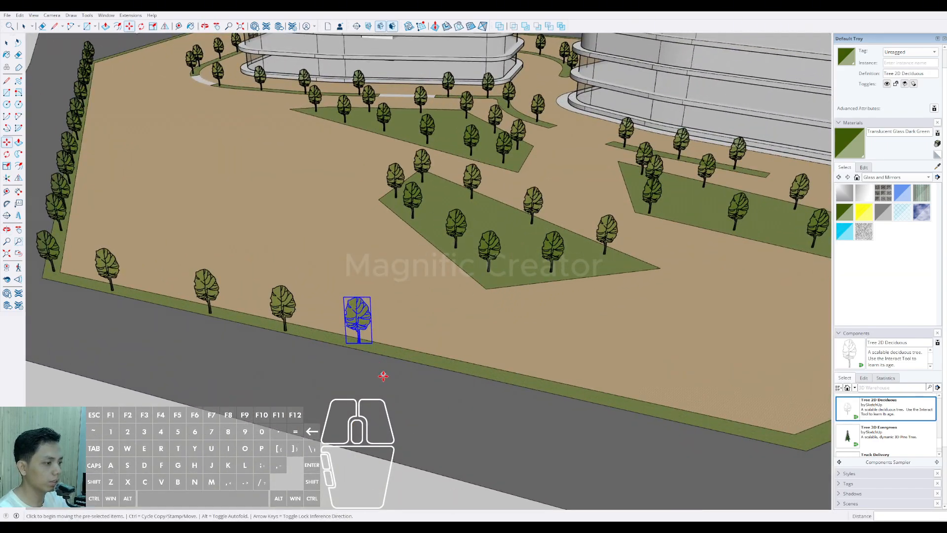
click(377, 378)
click(473, 395)
click(473, 396)
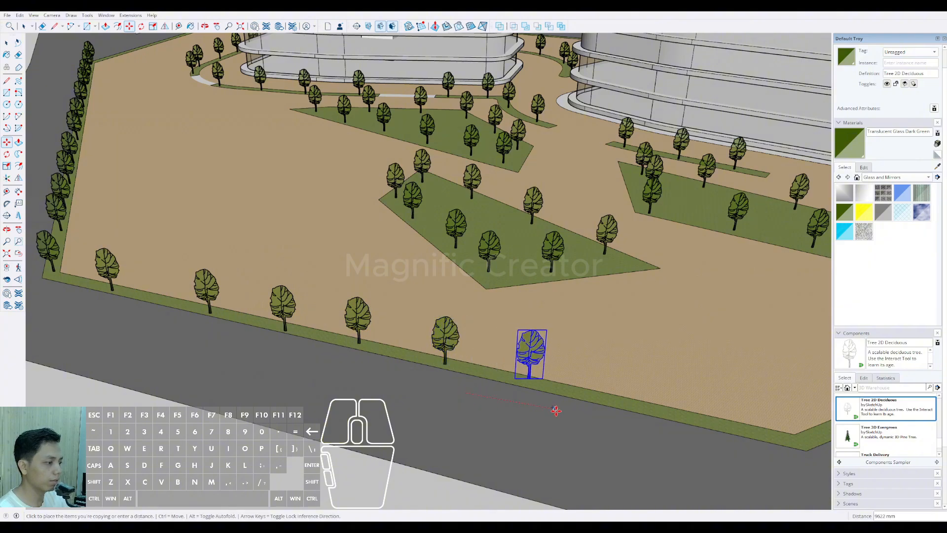
shift+middle_drag(562, 416, 345, 381)
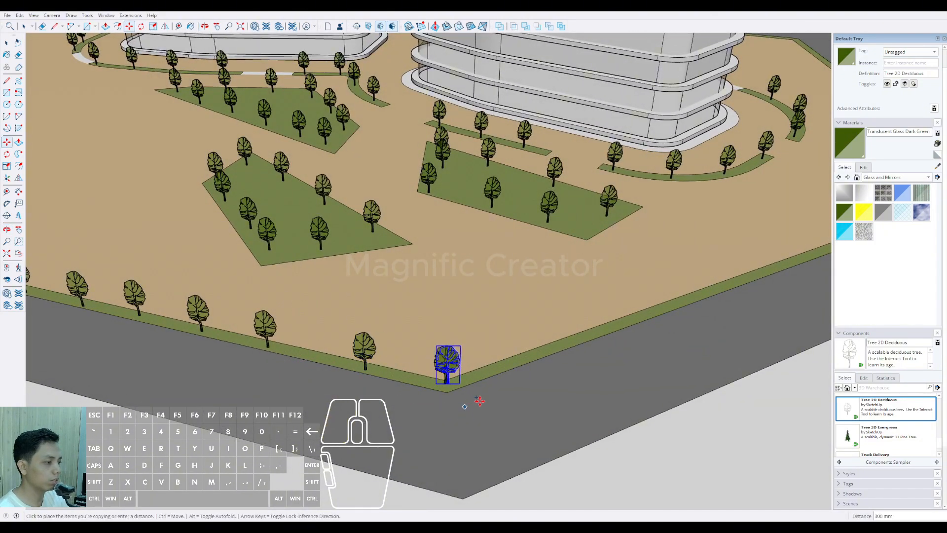
Step: Turn the perimeter tree row round the site corner and place the first four tree copies along the next edge
middle_drag(480, 401, 262, 388)
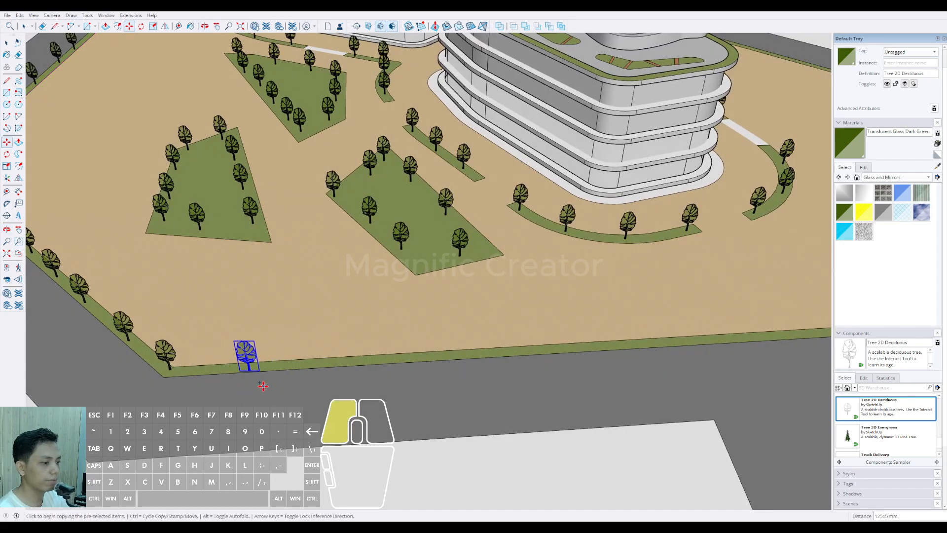
click(263, 386)
click(353, 380)
click(373, 380)
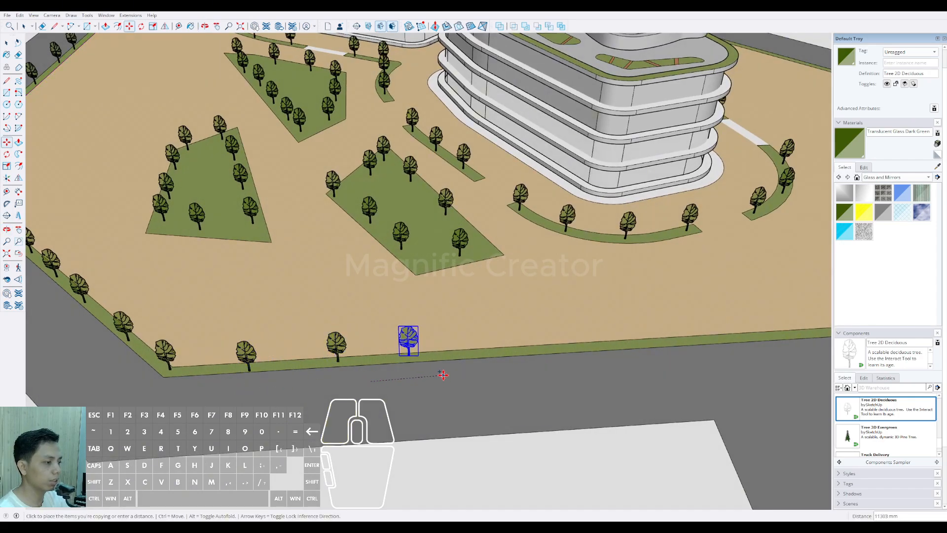
middle_drag(442, 375, 243, 344)
click(312, 356)
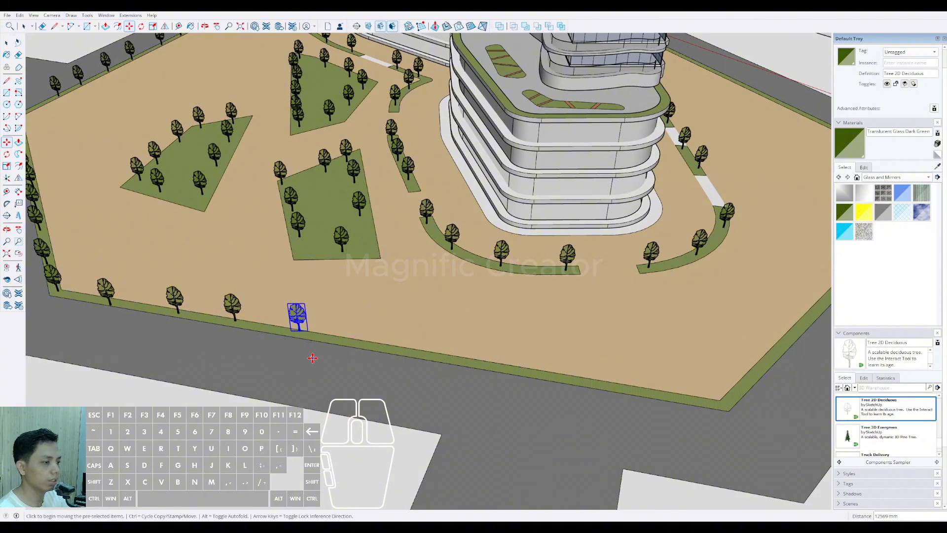
Step: Fill the rest of this perimeter edge with evenly spaced tree copies, ending with one at the next site corner
click(311, 355)
click(365, 363)
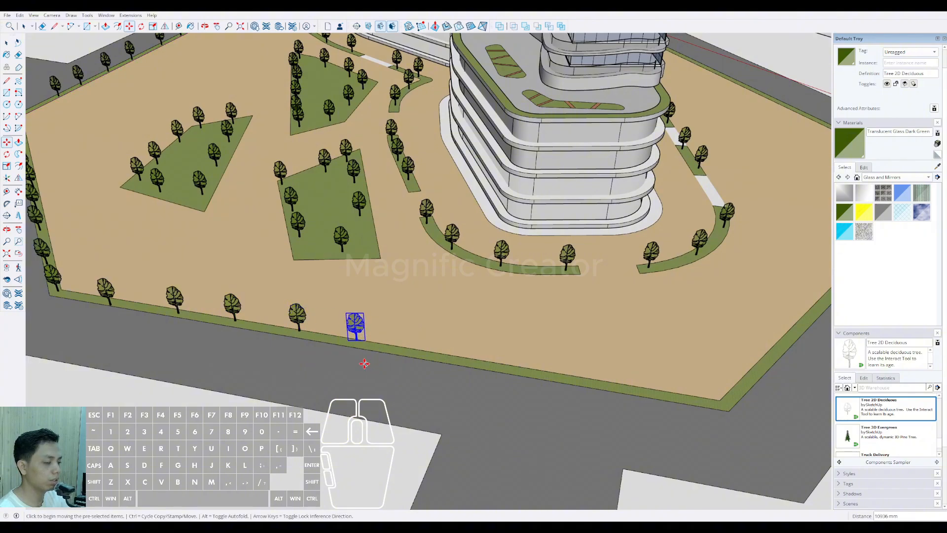
click(425, 375)
middle_drag(486, 380, 336, 378)
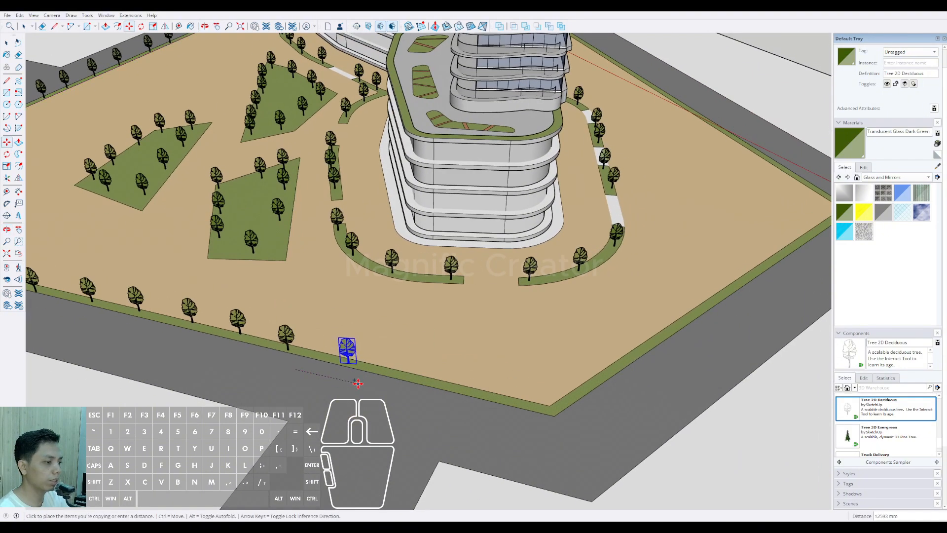
click(365, 382)
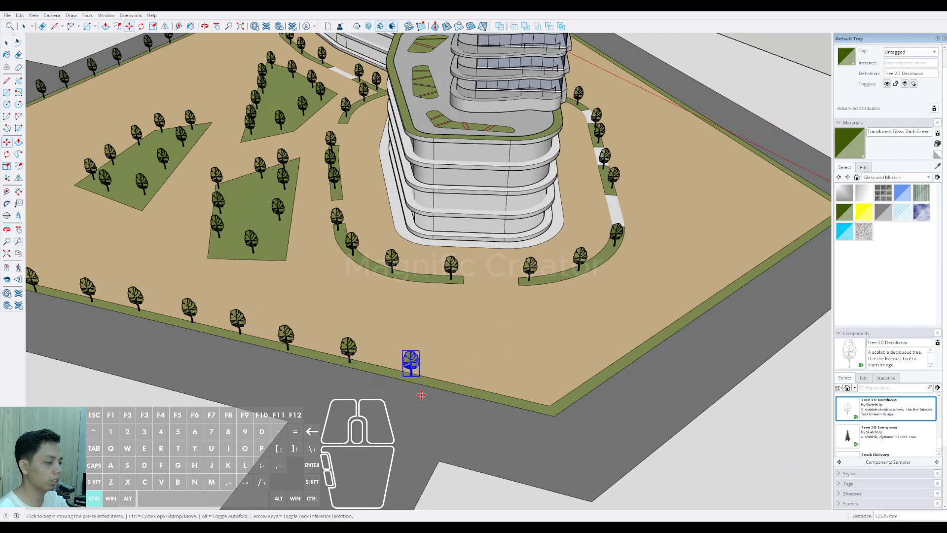
middle_drag(488, 410, 330, 386)
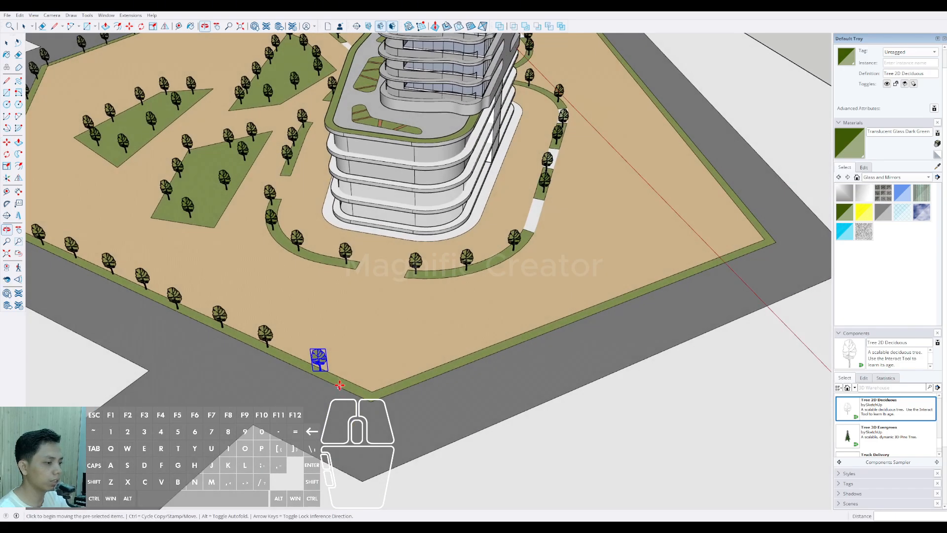
click(325, 388)
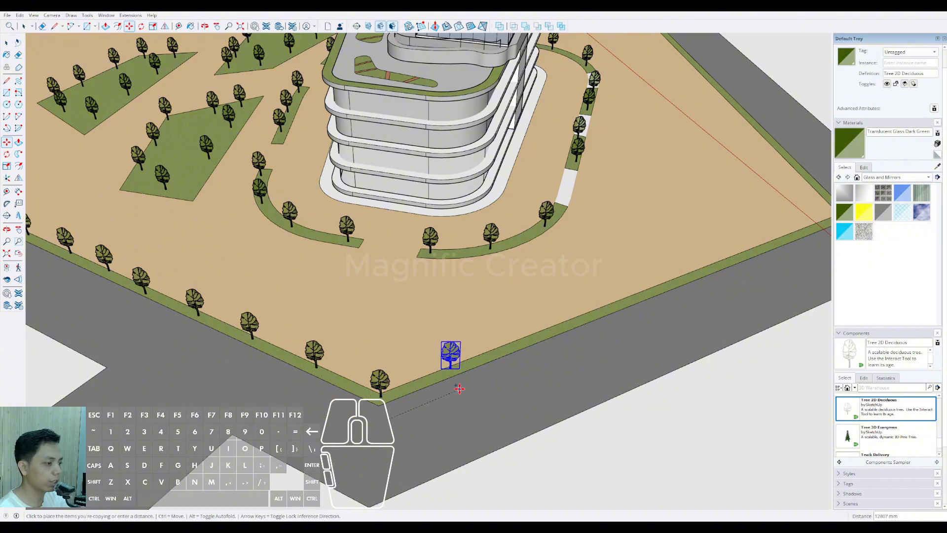
Step: Continue the tree row past the corner, copying trees along the perimeter edge at the end of the right tower
click(463, 387)
middle_drag(463, 387, 326, 384)
click(326, 385)
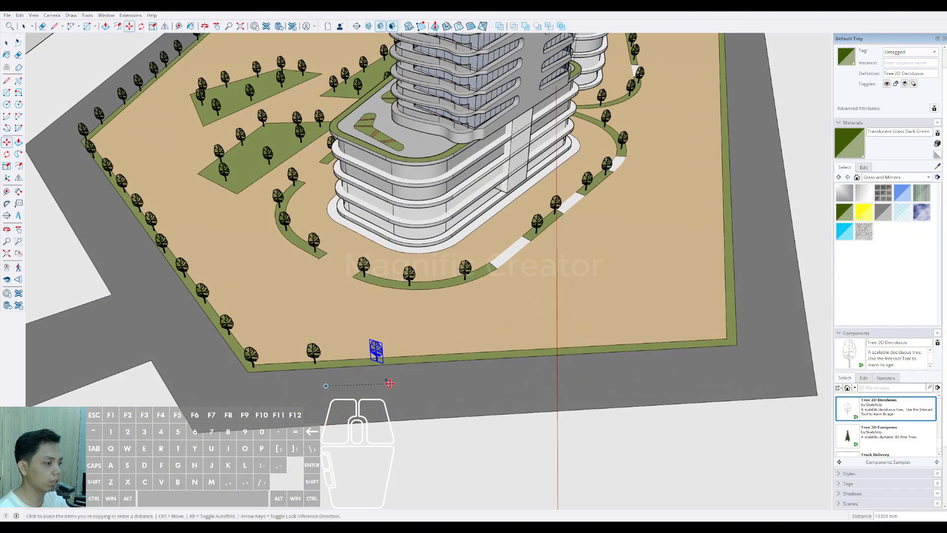
scroll(390, 383, up, 2)
click(374, 374)
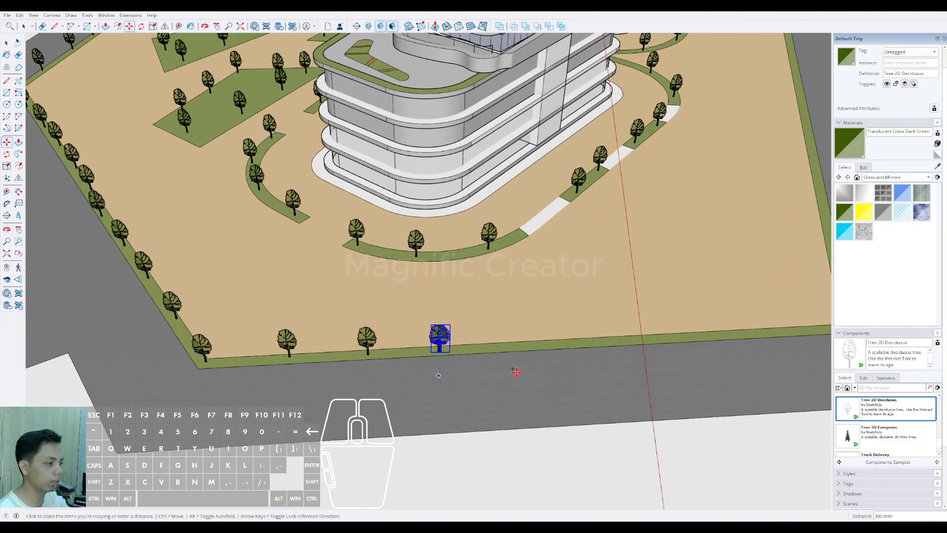
click(524, 369)
middle_drag(512, 363, 292, 371)
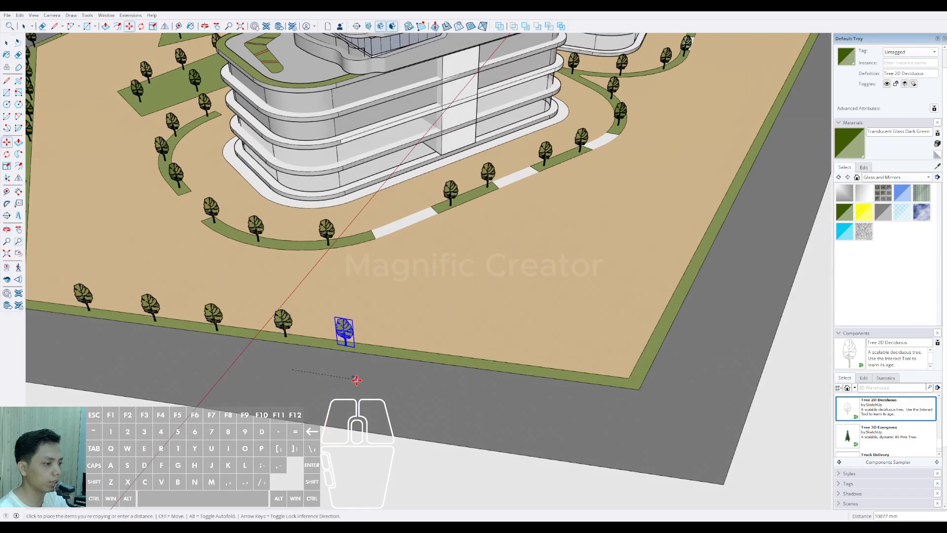
Step: Complete the tree row along the right tower's end edge, with the last copy at the following site corner
click(360, 368)
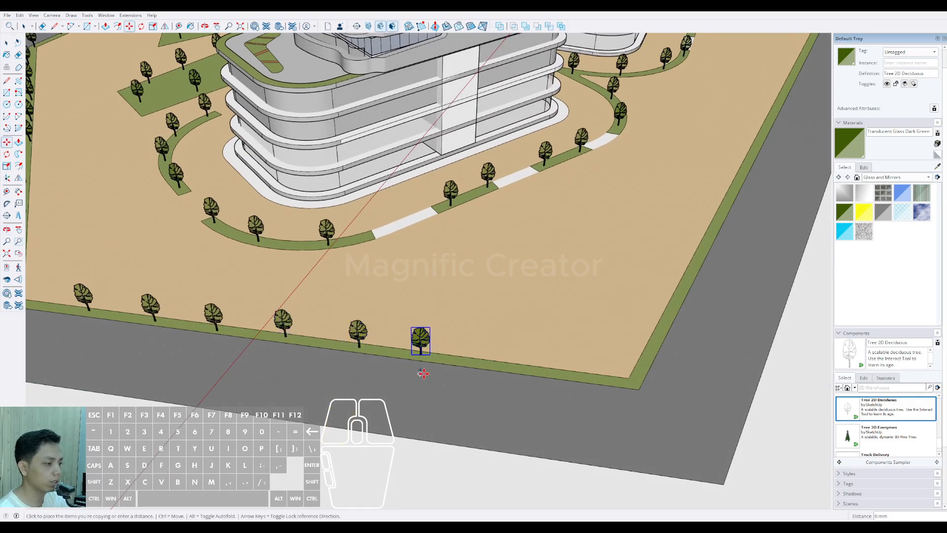
shift+middle_drag(488, 384, 340, 370)
scroll(340, 369, up, 2)
key(ctrl)
click(342, 364)
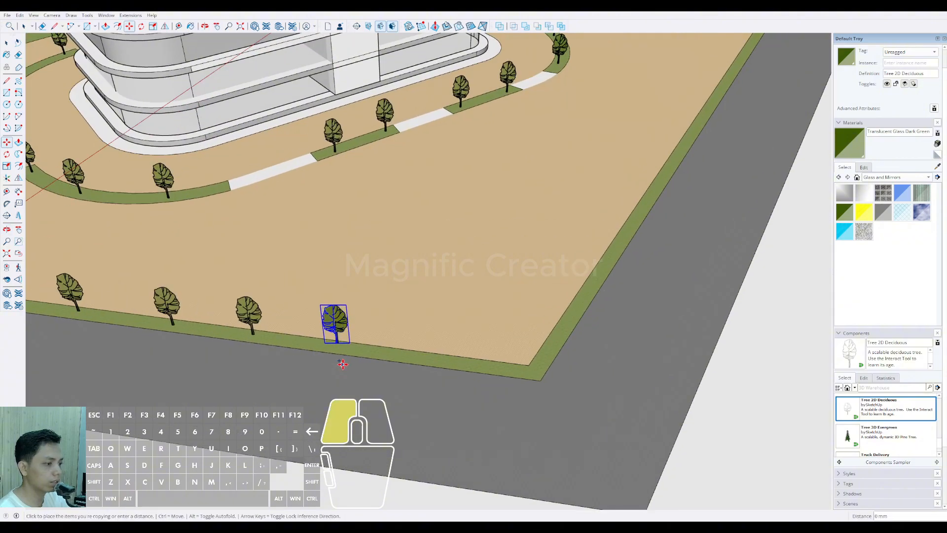
click(428, 379)
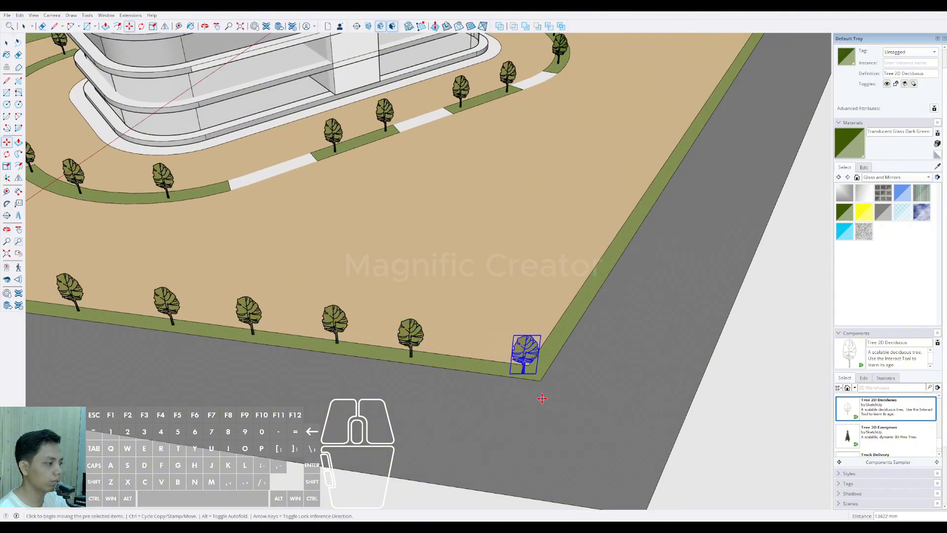
Step: Start the tree row on the rear perimeter edge, placing copies from the corner behind the right tower
middle_drag(542, 398, 353, 400)
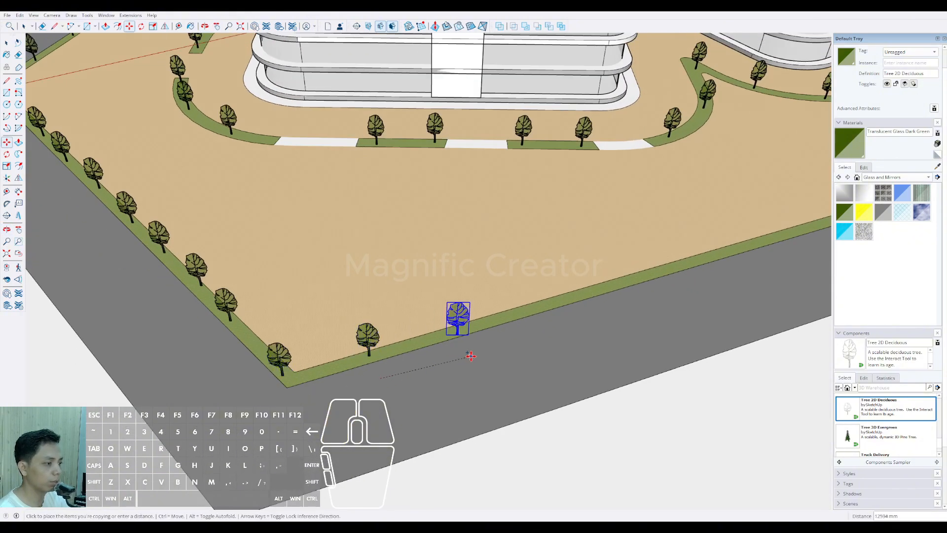
middle_drag(478, 349, 303, 389)
click(388, 377)
middle_drag(375, 385, 430, 379)
scroll(349, 382, down, 8)
key(space)
Step: Select the outer boundary lines of the perimeter grass strip along the three front sides of the site
scroll(399, 350, up, 4)
scroll(340, 344, up, 6)
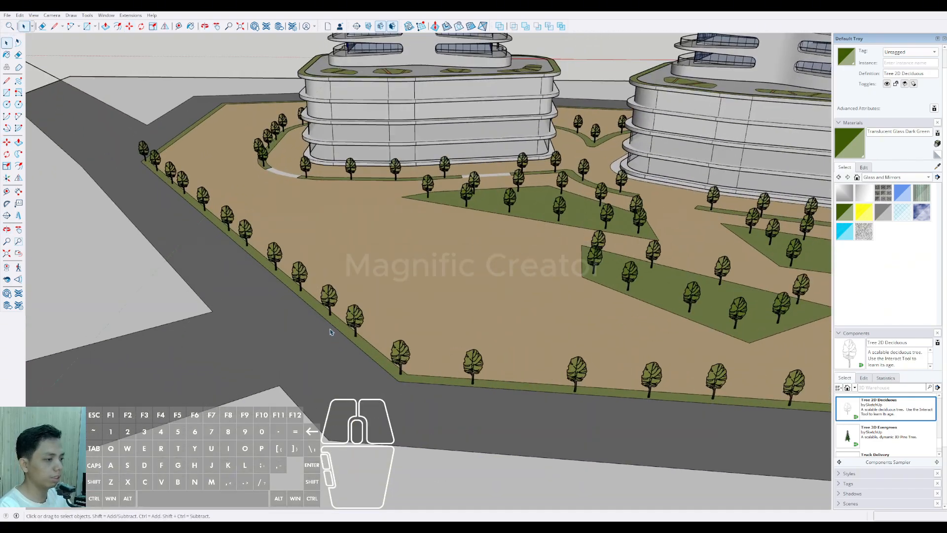
triple_click(326, 323)
click(321, 315)
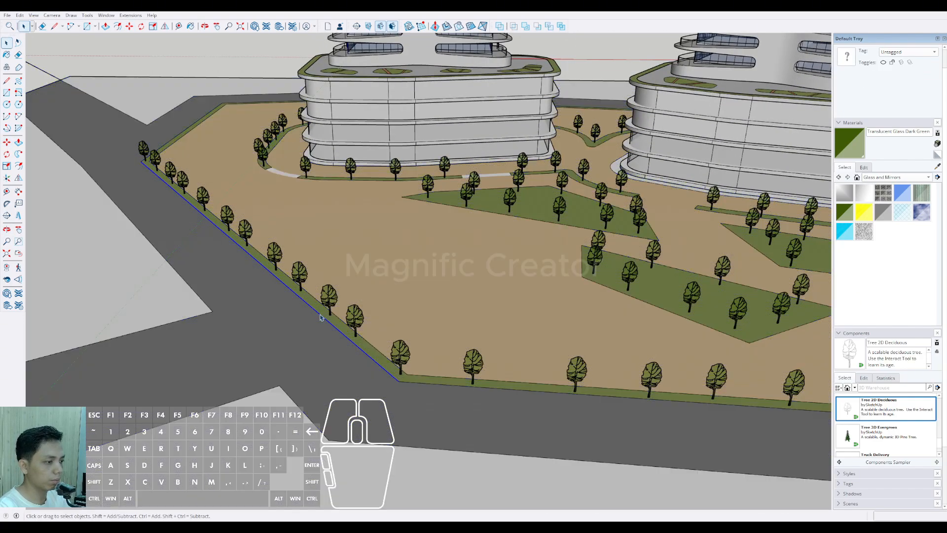
scroll(320, 314, down, 2)
shift+click(390, 371)
shift+scroll(391, 372, down, 4)
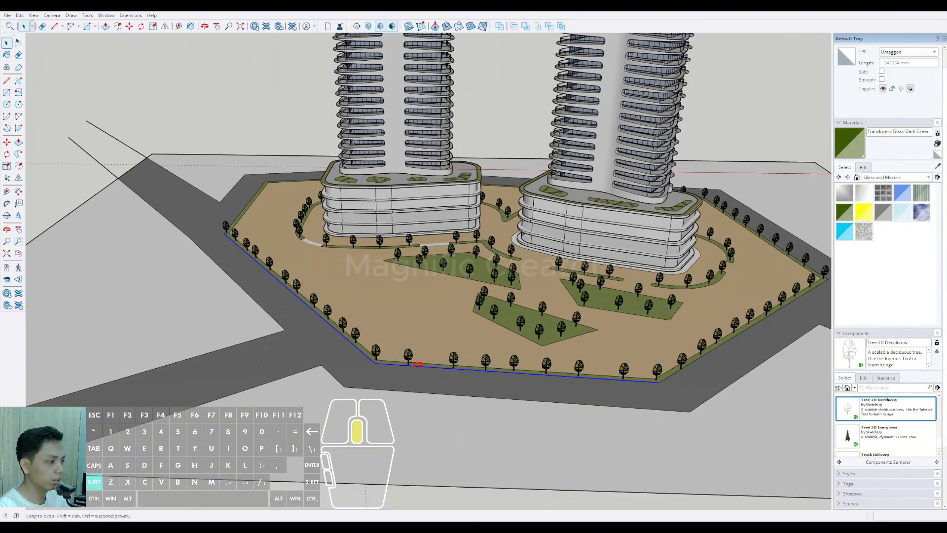
scroll(636, 383, up, 2)
middle_drag(651, 375, 605, 402)
scroll(603, 414, up, 2)
scroll(587, 428, down, 4)
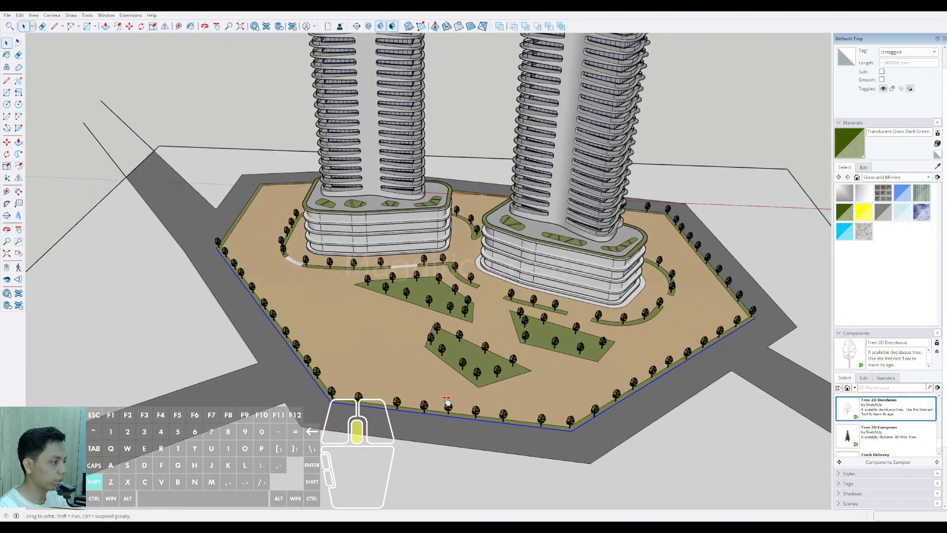
Step: Add the remaining outer boundary lines at the side and rear of the site to the selection
middle_drag(448, 402, 360, 405)
scroll(719, 361, up, 2)
middle_drag(715, 364, 539, 406)
scroll(539, 406, up, 1)
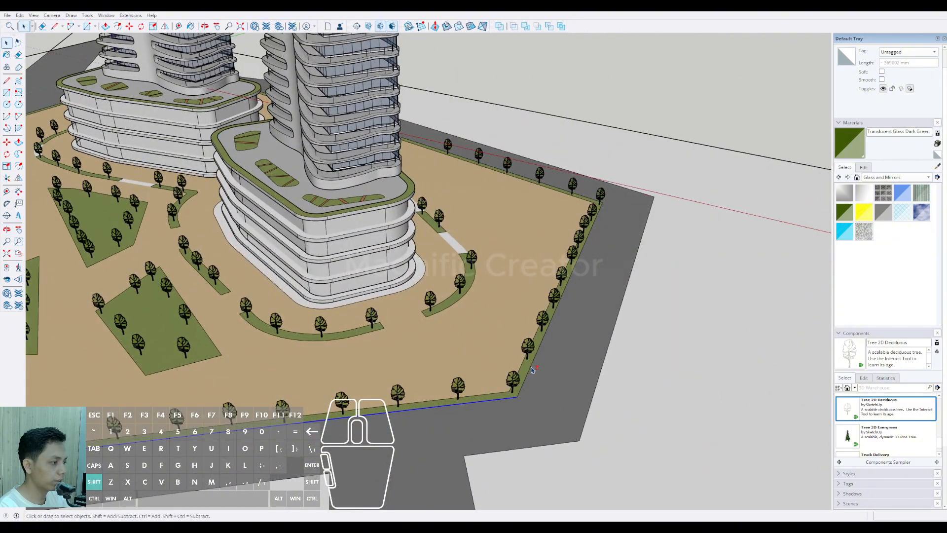
shift+click(532, 369)
scroll(549, 374, down, 3)
middle_drag(489, 345, 602, 390)
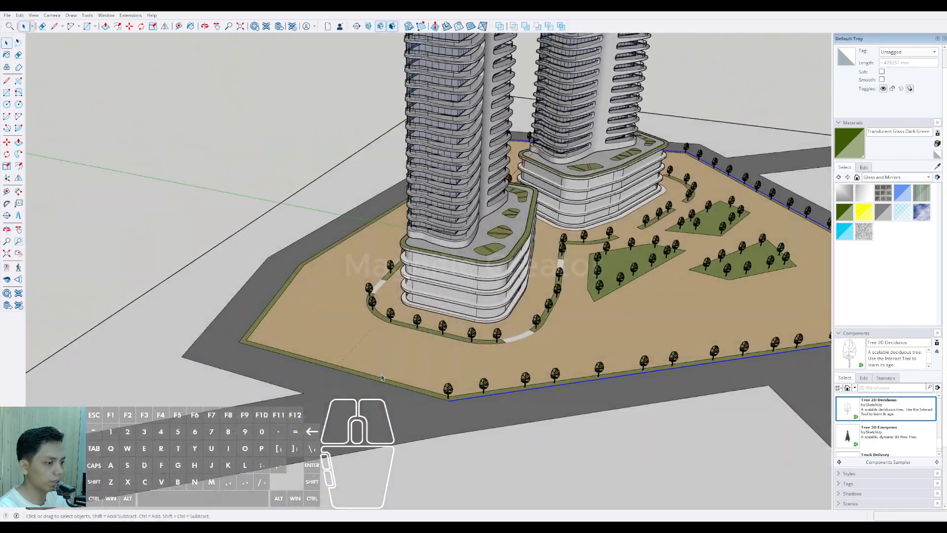
scroll(273, 351, up, 2)
scroll(276, 353, down, 4)
middle_drag(340, 360, 541, 374)
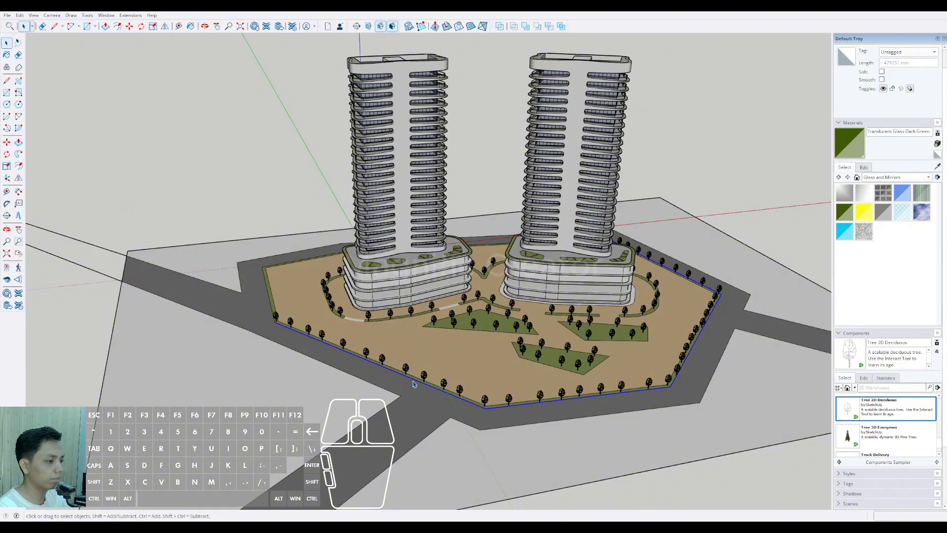
scroll(413, 384, up, 6)
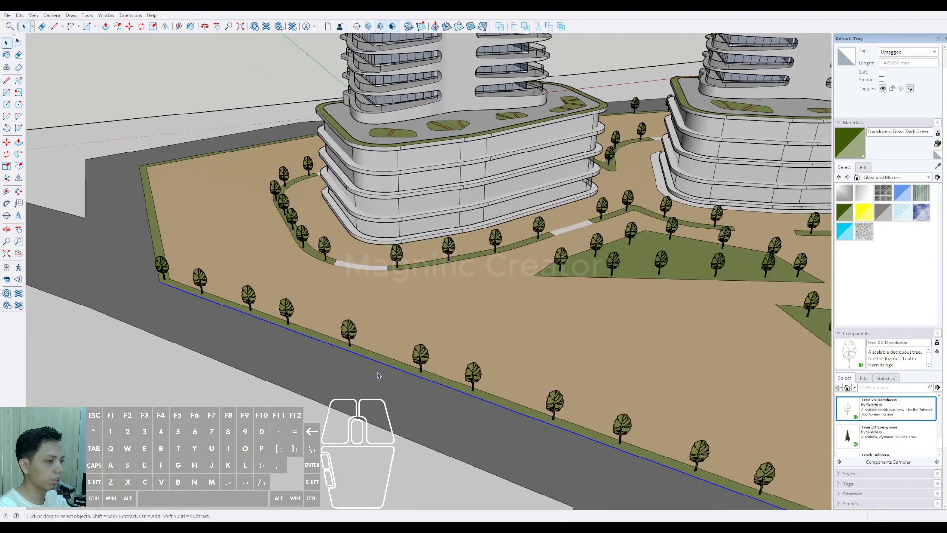
scroll(378, 375, down, 3)
mouse_move(153, 331)
middle_down()
mouse_move(239, 365)
mouse_move(366, 374)
middle_up()
scroll(223, 383, up, 2)
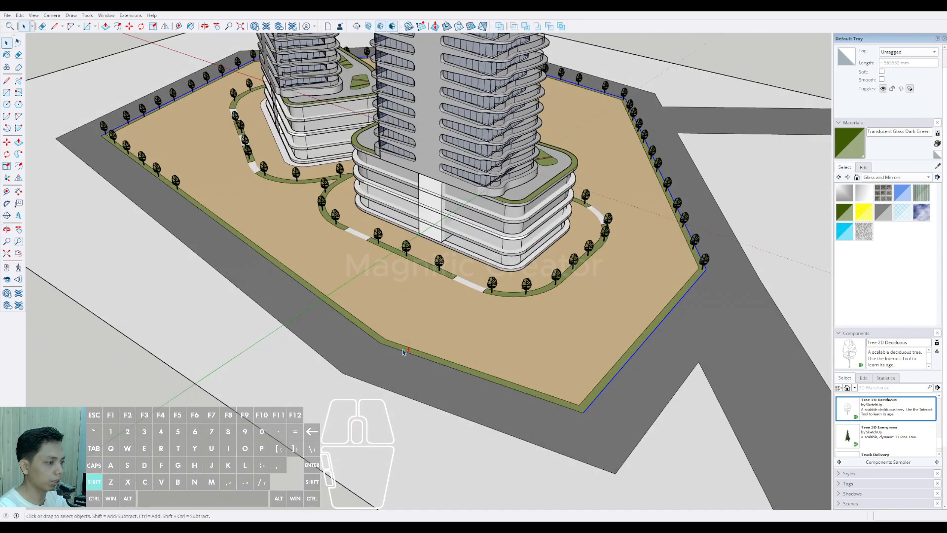
shift+click(380, 342)
scroll(385, 345, up, 2)
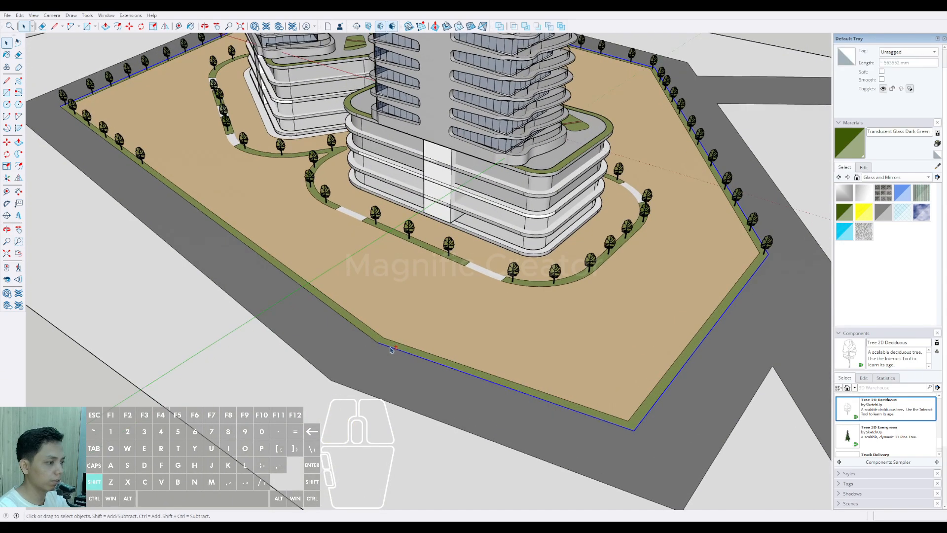
Step: Offset the selected perimeter boundary 2000 mm outward into the road and select the resulting strip
scroll(362, 332, down, 3)
mouse_move(362, 332)
middle_down()
mouse_move(514, 393)
mouse_move(587, 362)
mouse_move(478, 345)
mouse_move(291, 359)
middle_up()
scroll(376, 344, up, 5)
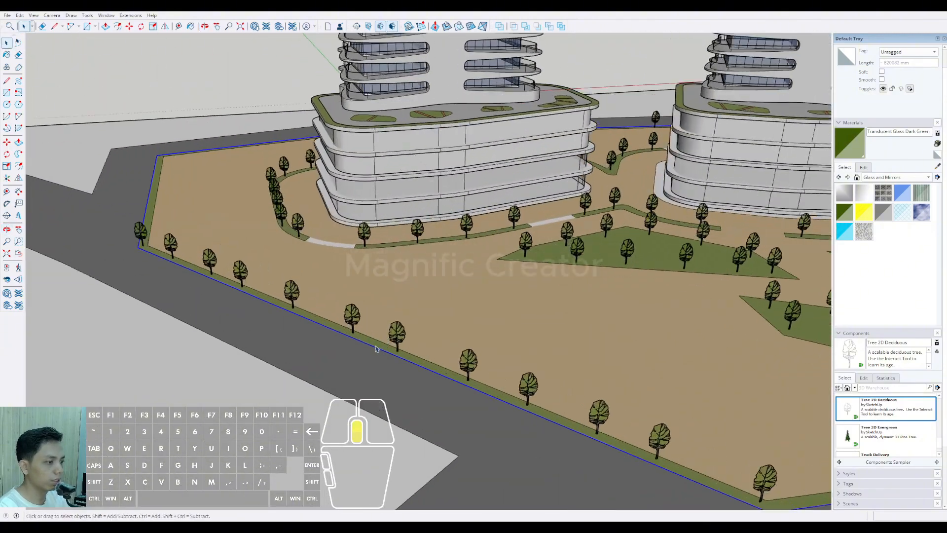
click(312, 387)
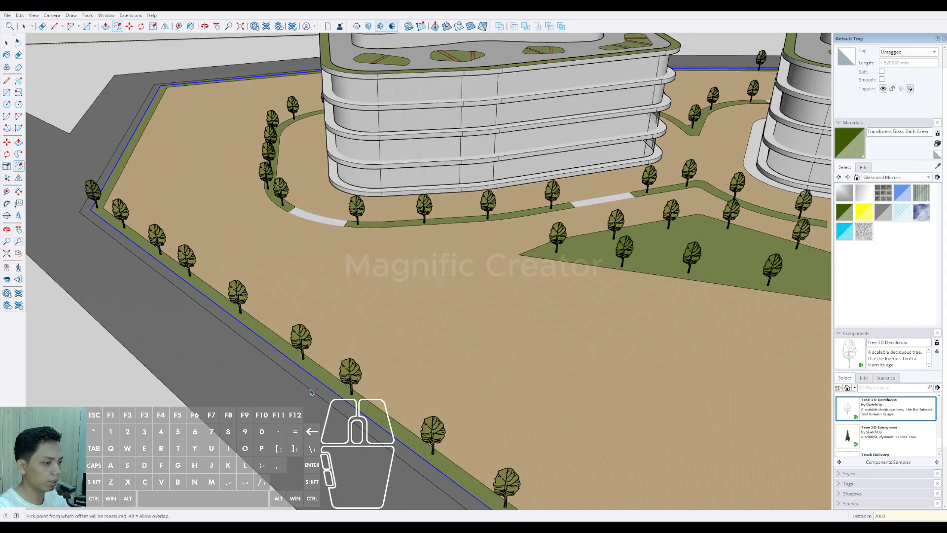
key(space)
scroll(310, 384, down, 3)
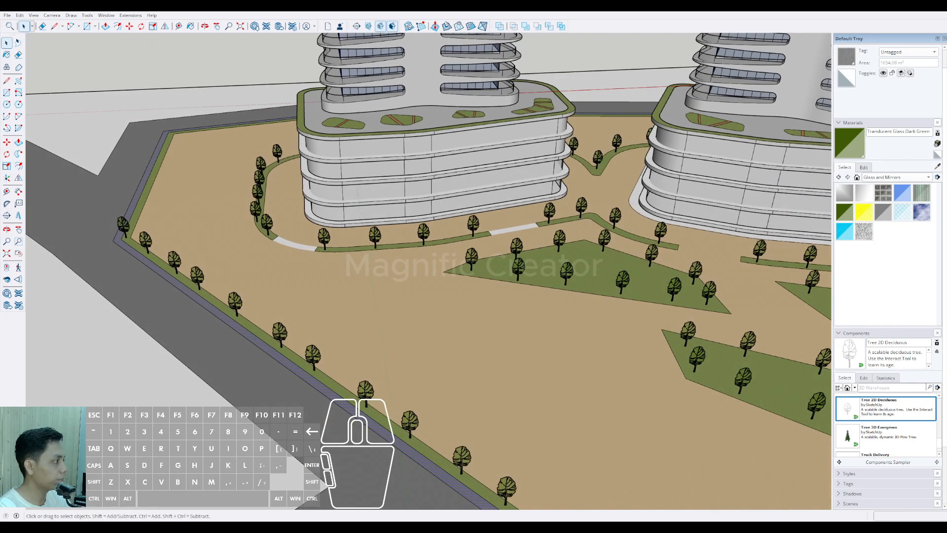
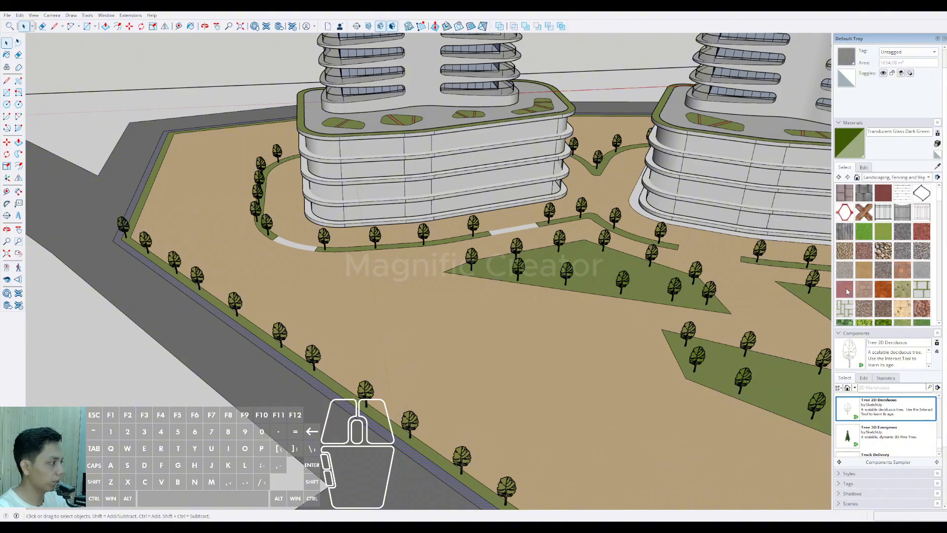
Step: Paint the strip between the perimeter grass and the road with Pavers Herringbone Brick
click(846, 290)
scroll(379, 427, up, 6)
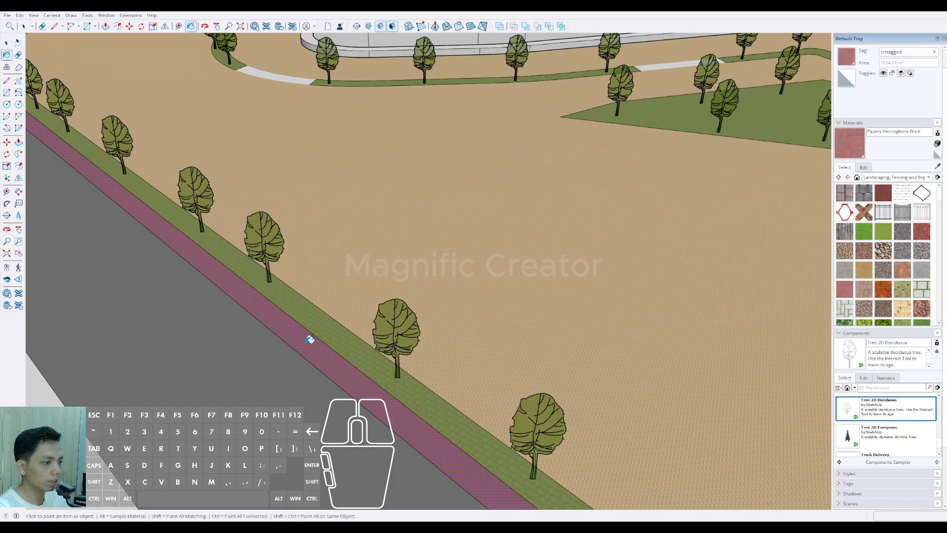
scroll(310, 339, down, 10)
key(space)
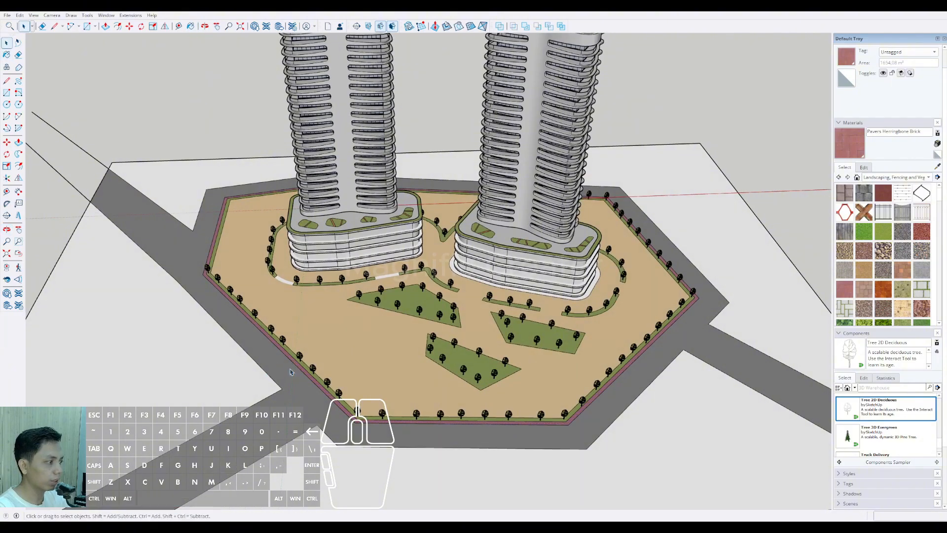
Step: Select every edge of the line separating the grass strip from the brick path around the whole site perimeter
scroll(291, 372, up, 5)
click(290, 342)
middle_drag(289, 343, 390, 372)
scroll(225, 275, up, 4)
shift+click(232, 251)
scroll(225, 261, down, 1)
middle_drag(224, 262, 419, 296)
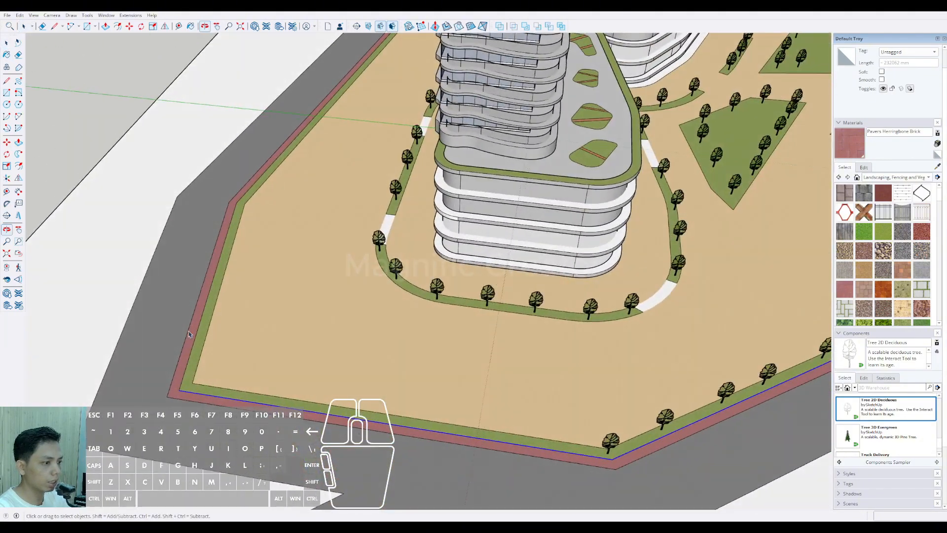
scroll(189, 334, up, 3)
shift+click(194, 355)
middle_drag(194, 356, 419, 384)
scroll(305, 258, up, 3)
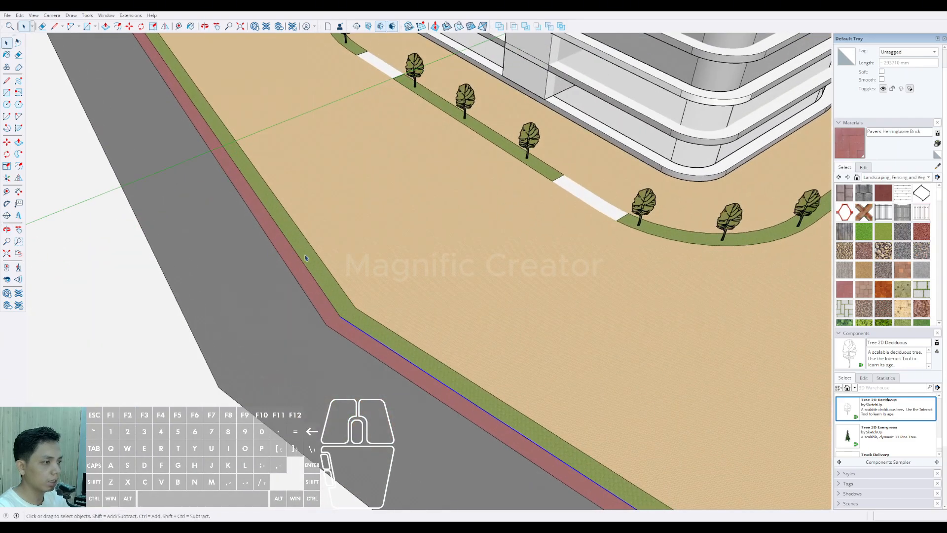
shift+click(291, 247)
scroll(291, 248, down, 3)
middle_drag(292, 250, 602, 315)
scroll(311, 436, up, 3)
scroll(314, 423, up, 2)
shift+click(313, 403)
scroll(314, 404, down, 3)
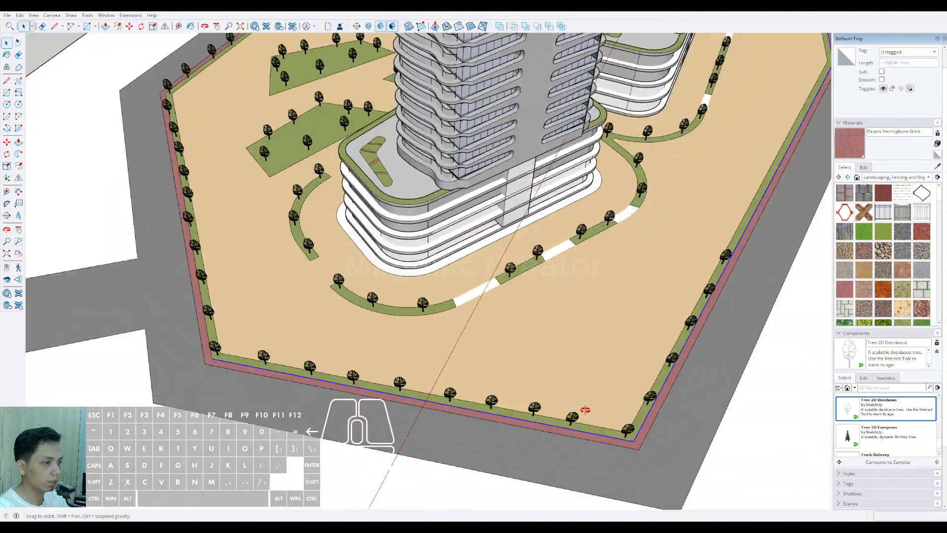
middle_drag(583, 408, 631, 360)
scroll(338, 342, up, 3)
shift+click(335, 339)
scroll(335, 340, down, 3)
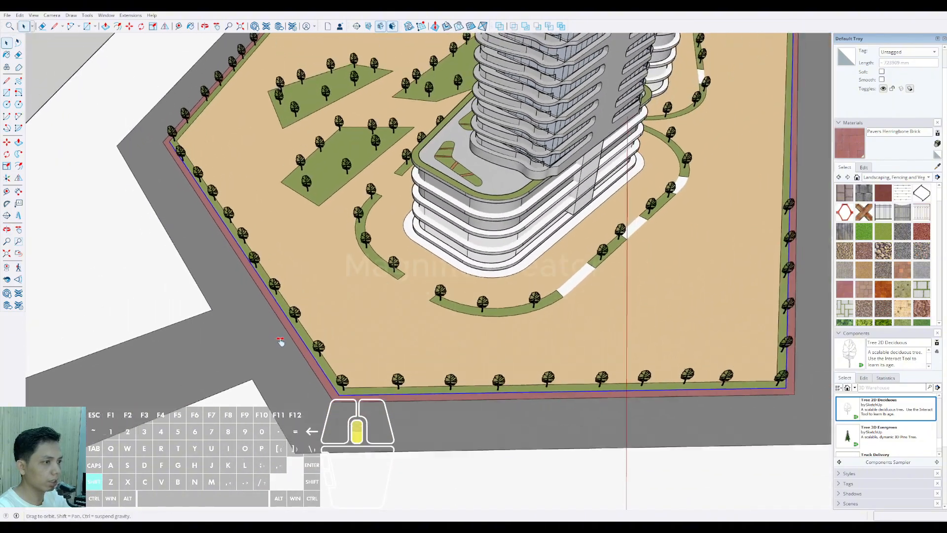
middle_drag(292, 352, 318, 313)
scroll(252, 334, up, 3)
shift+click(252, 334)
scroll(252, 334, down, 3)
scroll(224, 324, down, 3)
scroll(318, 313, up, 3)
scroll(318, 312, up, 5)
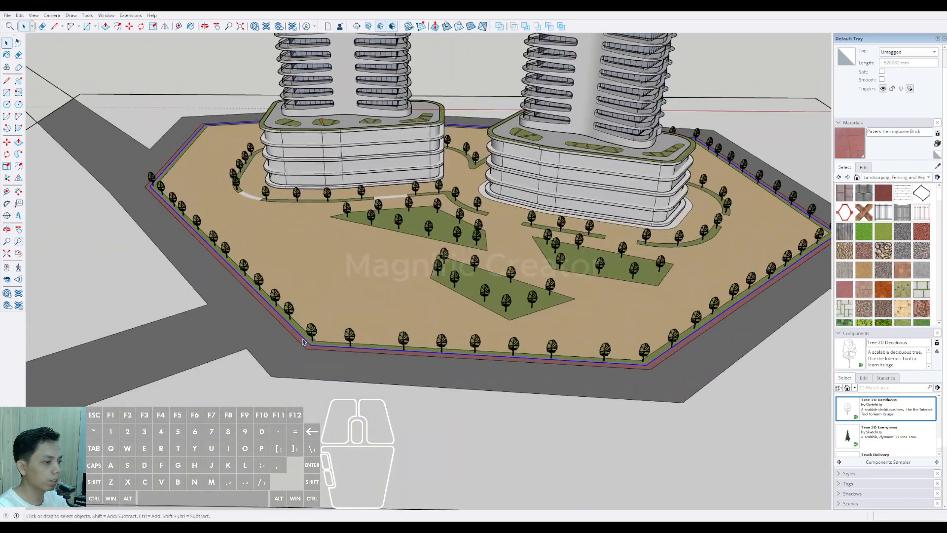
Step: Offset the selected perimeter edges 1000 mm outward into the brick path
key(f)
click(289, 314)
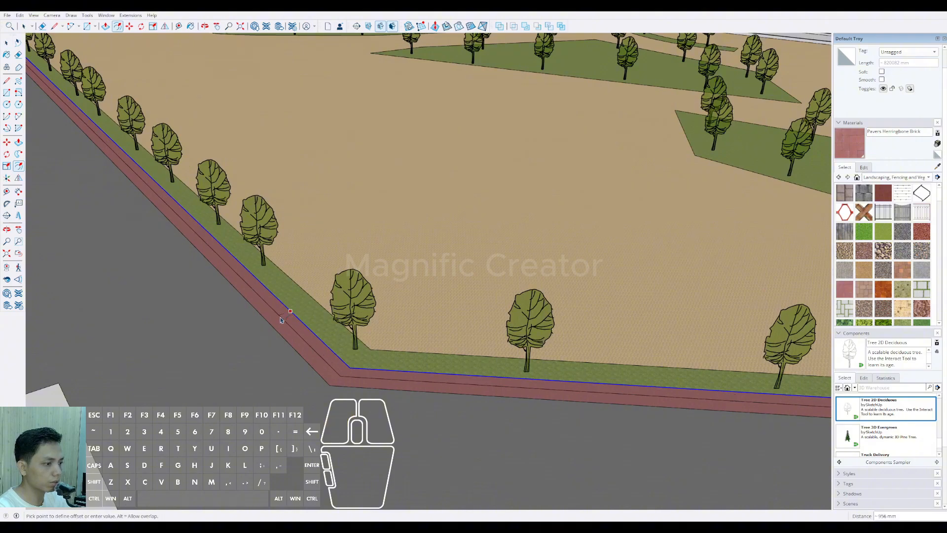
scroll(284, 319, up, 2)
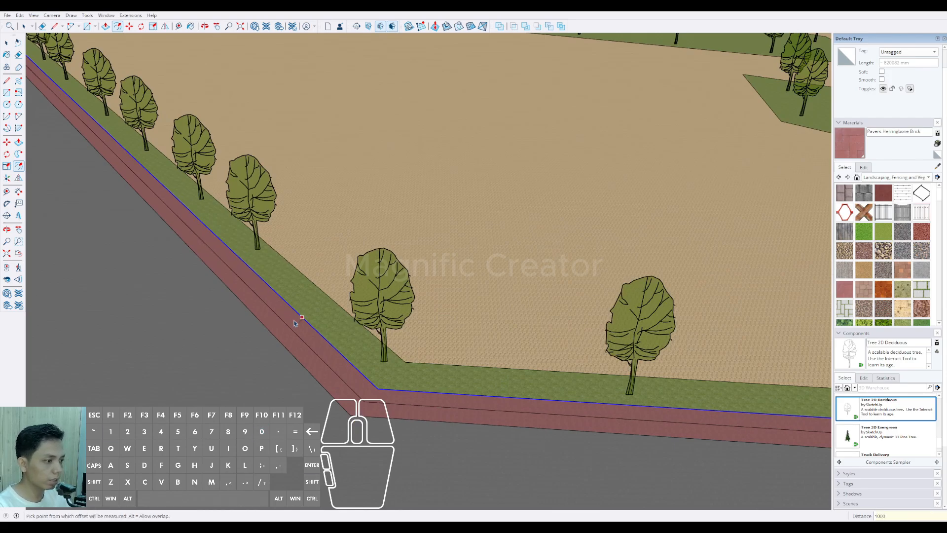
Step: Offset the same selected perimeter edges 800 mm outward as a second line in the brick path
click(294, 323)
scroll(295, 325, up, 3)
scroll(298, 332, up, 1)
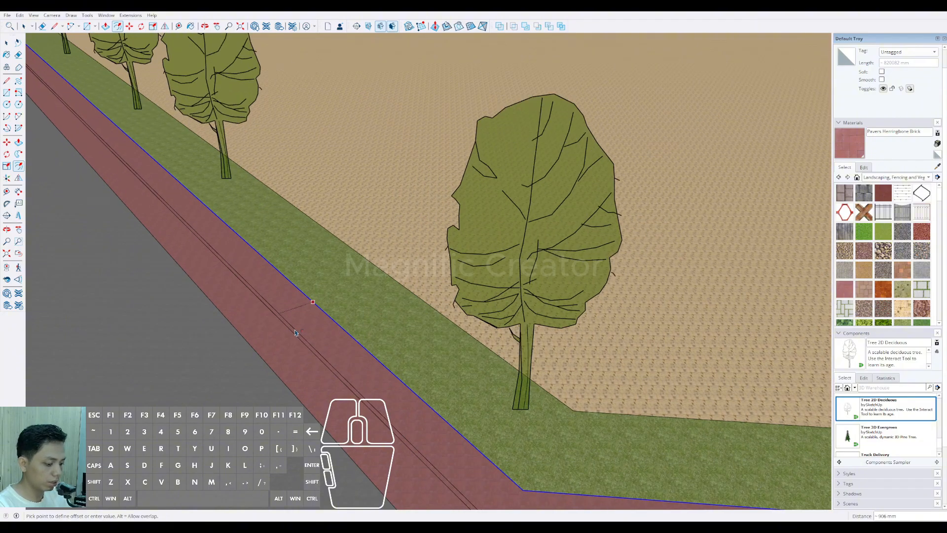
text(800)
key(Return)
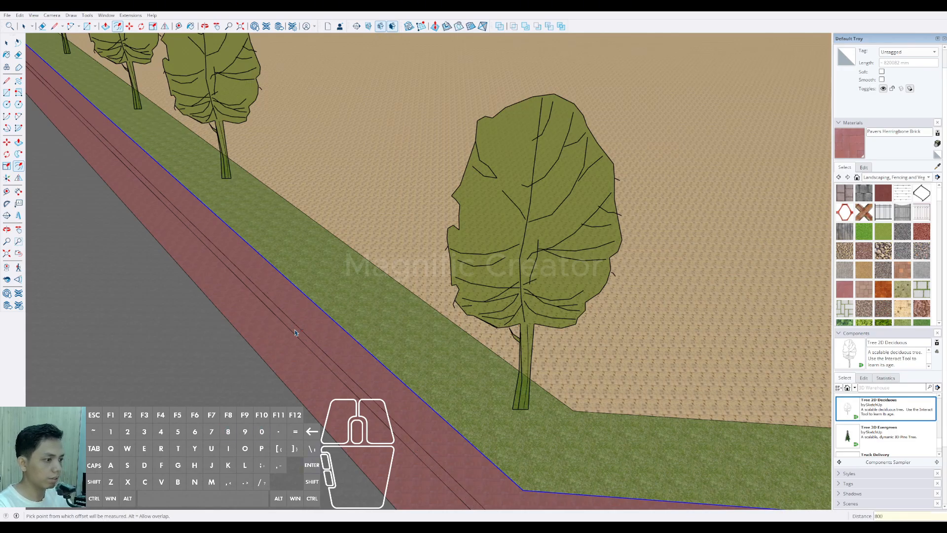
Step: Offset the perimeter edges outward once more, just beyond the 1000 mm line, and erase the 800 mm line nearest the grass
scroll(295, 332, up, 3)
click(347, 303)
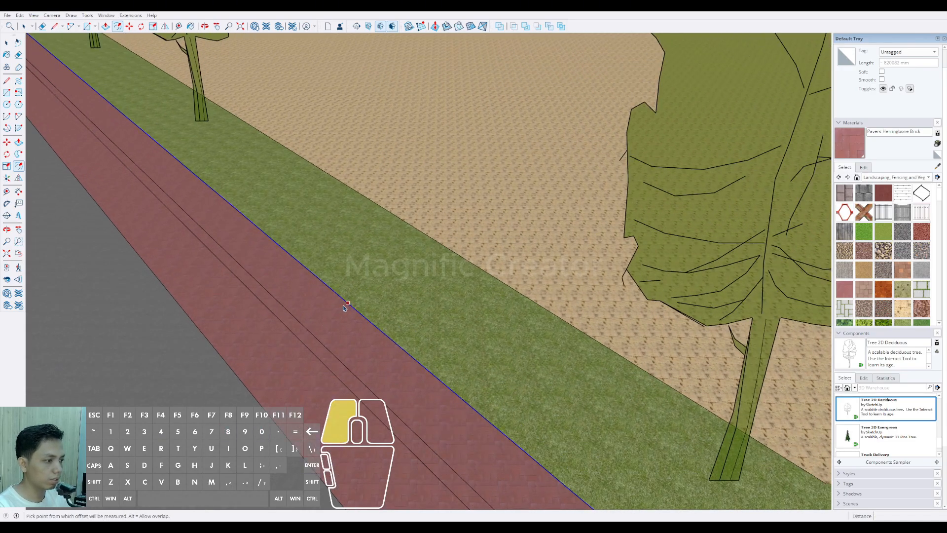
click(303, 350)
key(e)
drag(313, 326, 297, 325)
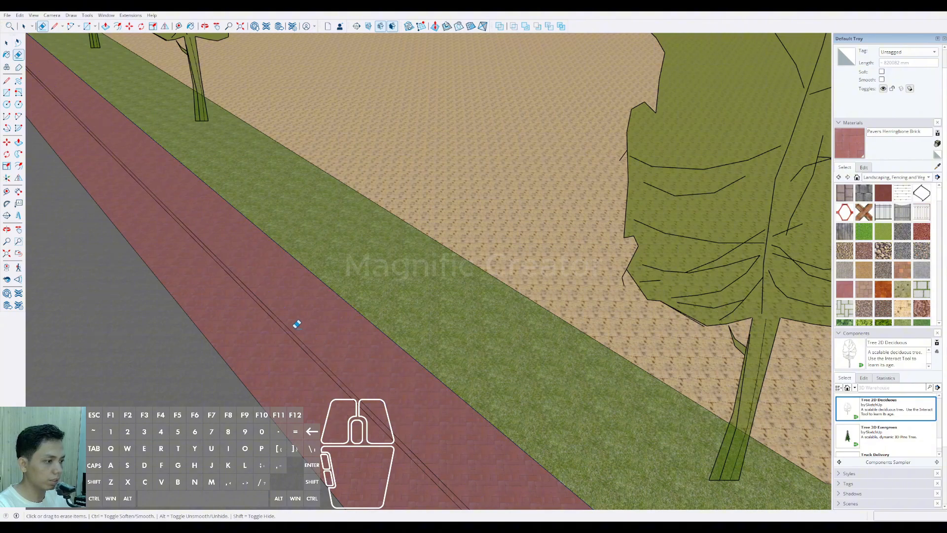
scroll(297, 324, down, 6)
key(space)
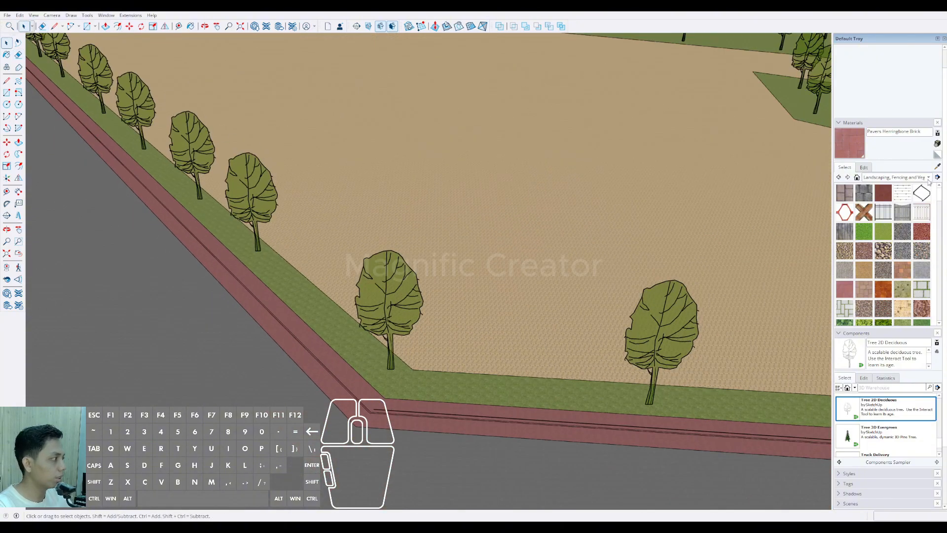
Step: Paint the thin strip between the two offset lines in the brick path with Groundcover Sand Smooth
scroll(887, 256, down, 2)
click(900, 270)
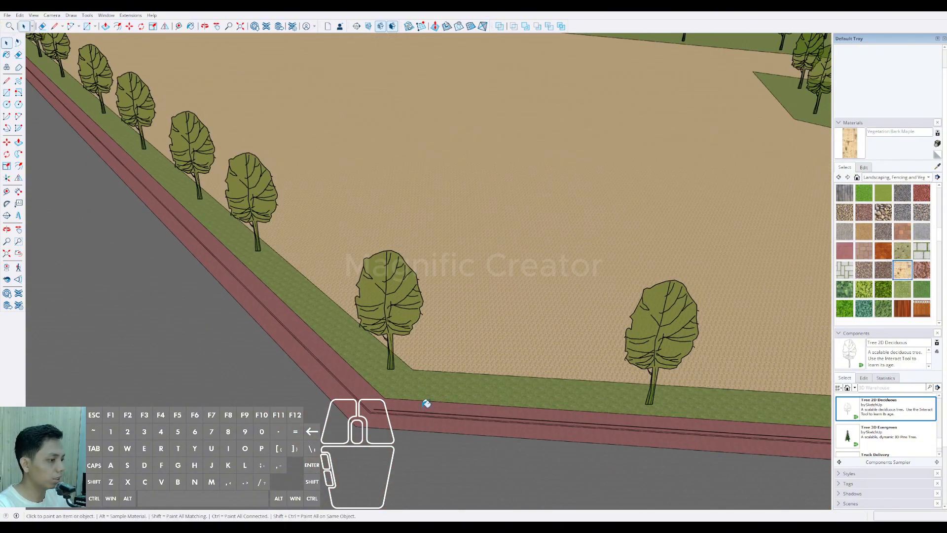
scroll(362, 417, up, 5)
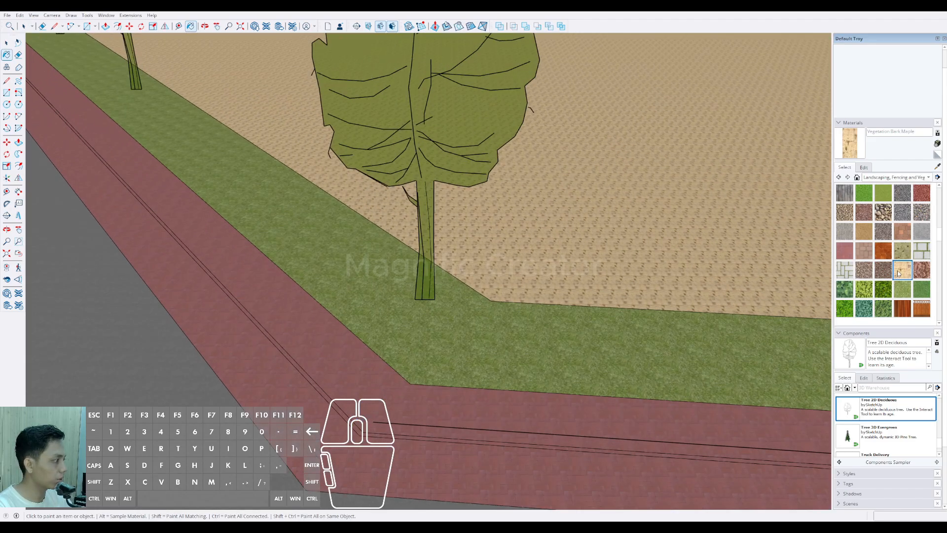
scroll(898, 272, up, 2)
click(864, 269)
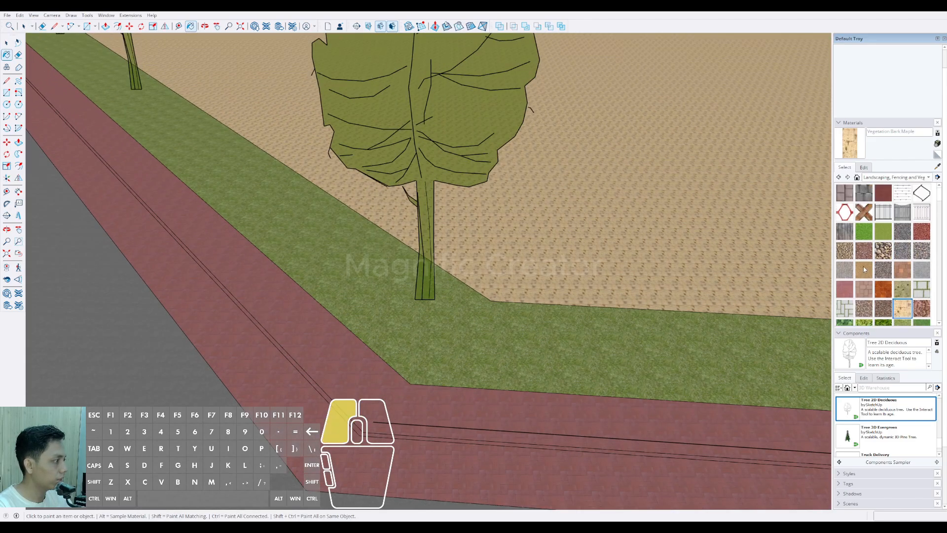
scroll(338, 404, up, 3)
click(324, 405)
key(space)
scroll(314, 377, down, 10)
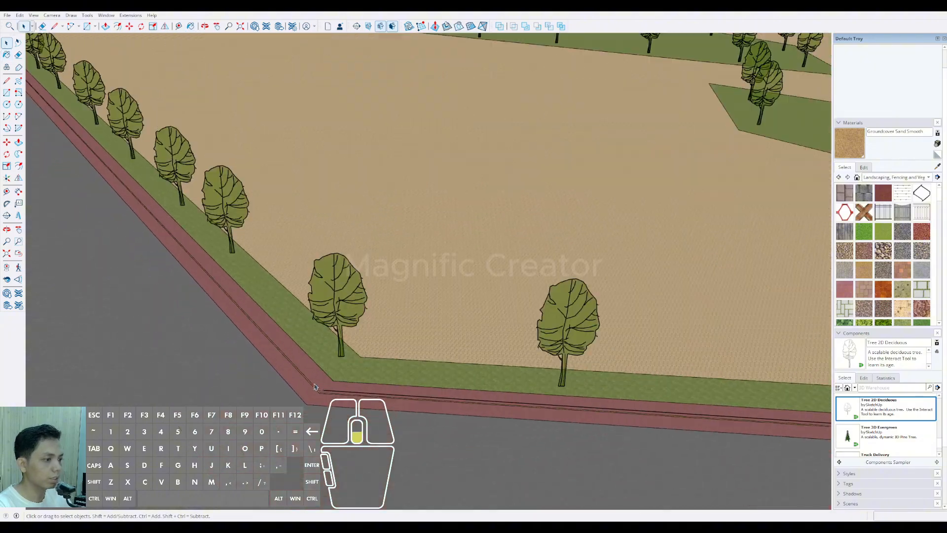
scroll(467, 364, up, 2)
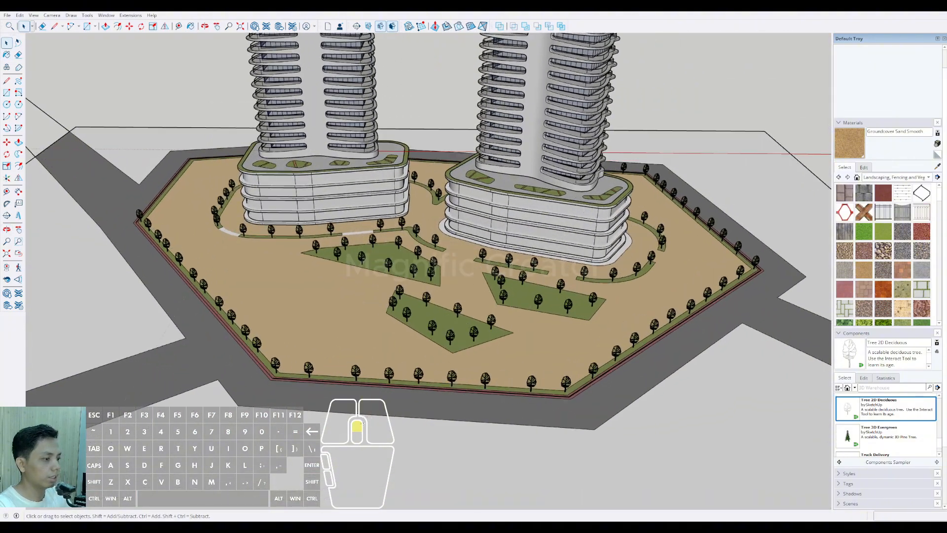
Step: Remove two neighbouring trees near the corner of the front grass strip to clear space for an entrance
shift+middle_drag(427, 369, 540, 394)
scroll(400, 410, up, 2)
scroll(399, 410, up, 3)
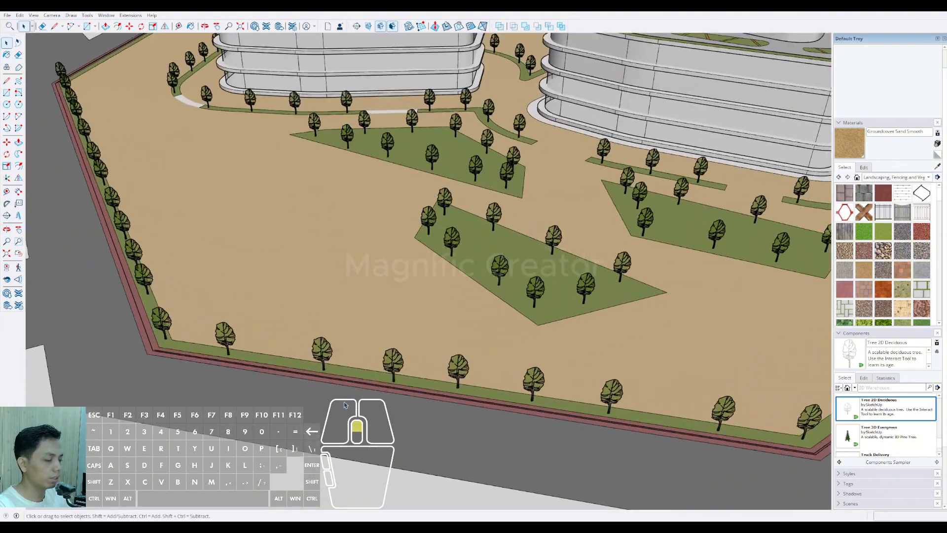
shift+middle_drag(399, 410, 333, 360)
scroll(458, 394, down, 3)
scroll(333, 359, up, 6)
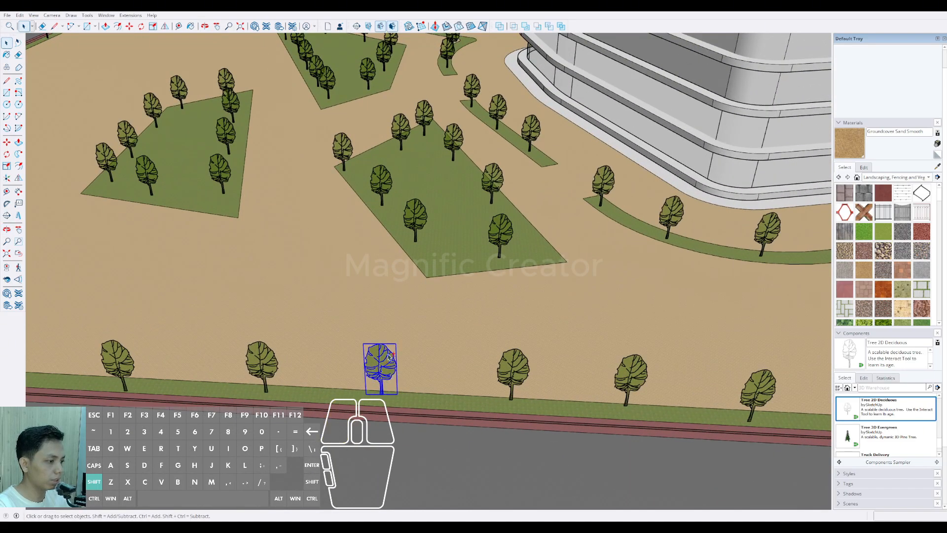
scroll(390, 356, down, 3)
scroll(306, 363, up, 2)
click(298, 360)
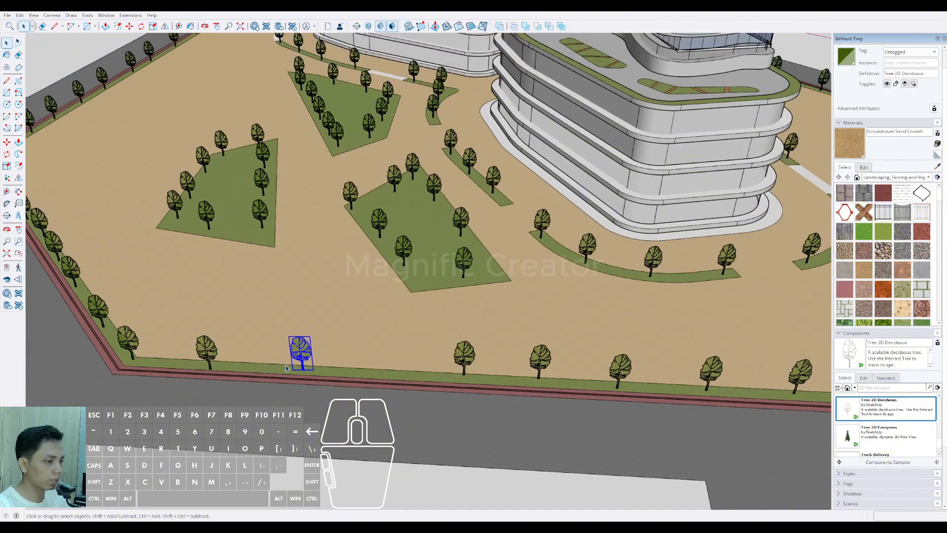
key(e)
mouse_move(286, 367)
middle_down()
mouse_move(354, 385)
mouse_move(324, 360)
middle_up()
Step: Draw two lines about 10 m long across the front border strips, one on each side of the cleared tree gap
key(l)
click(318, 361)
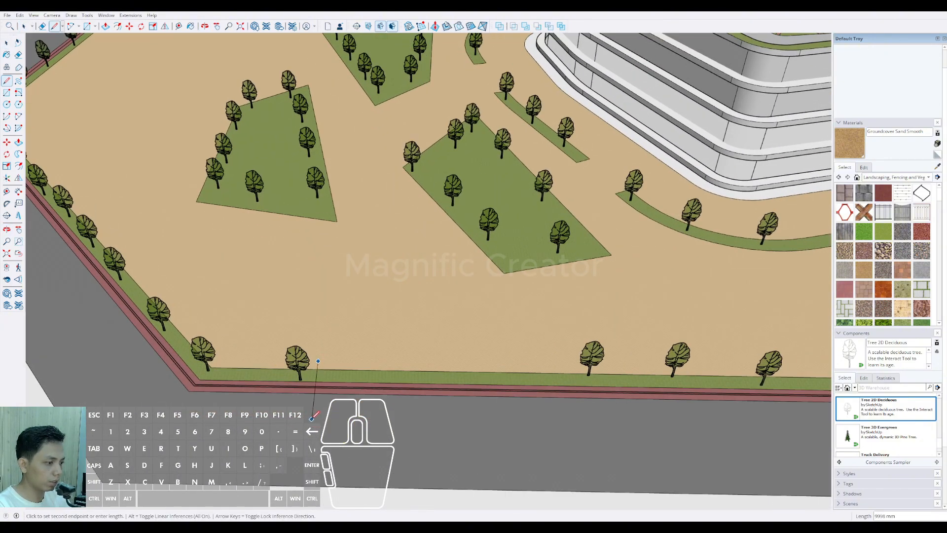
click(312, 418)
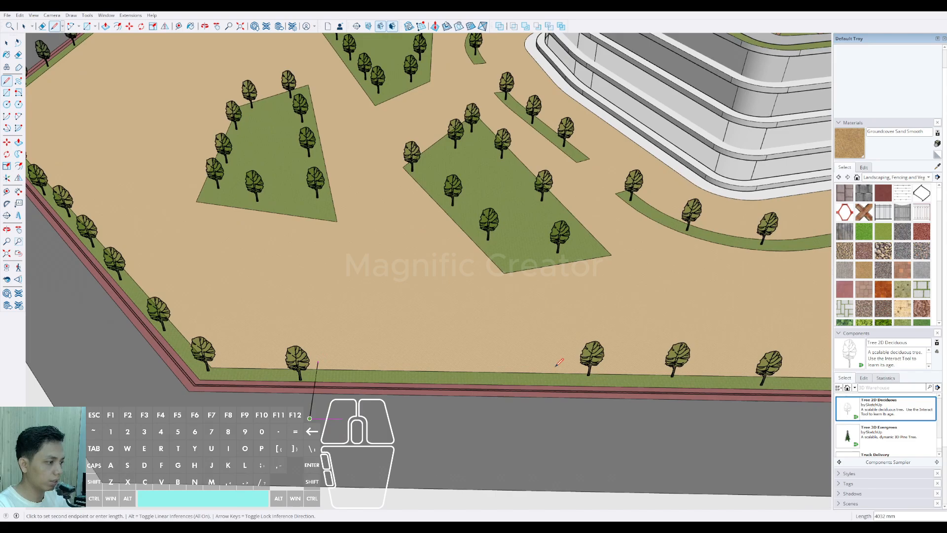
click(570, 418)
Step: Trim the overhanging ends of both lines and erase the border strips between them to open the front entrance
key(e)
scroll(335, 364, up, 2)
click(316, 363)
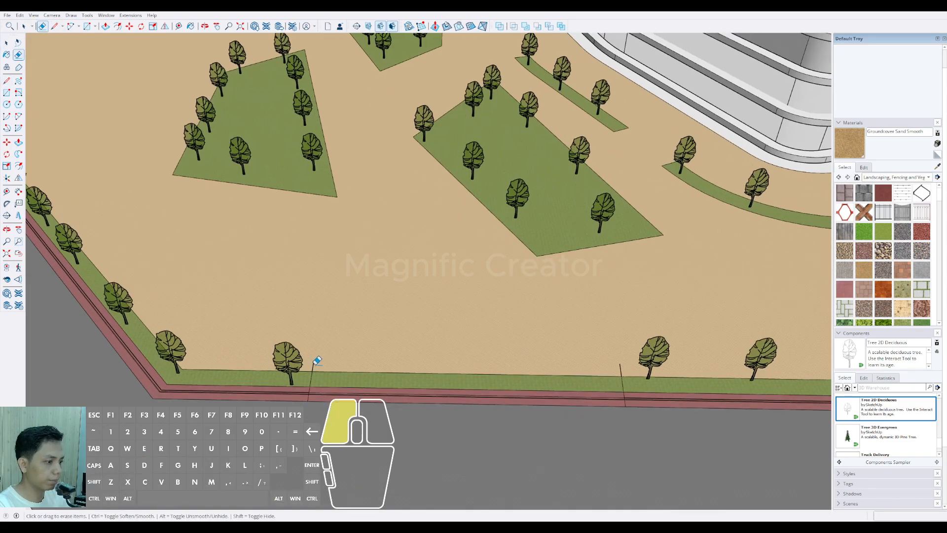
scroll(476, 366, down, 2)
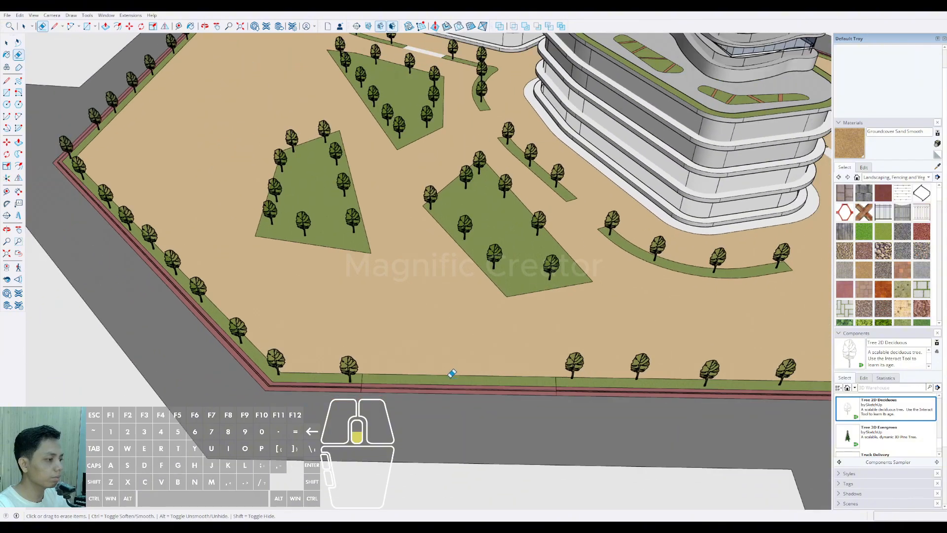
scroll(459, 383, down, 3)
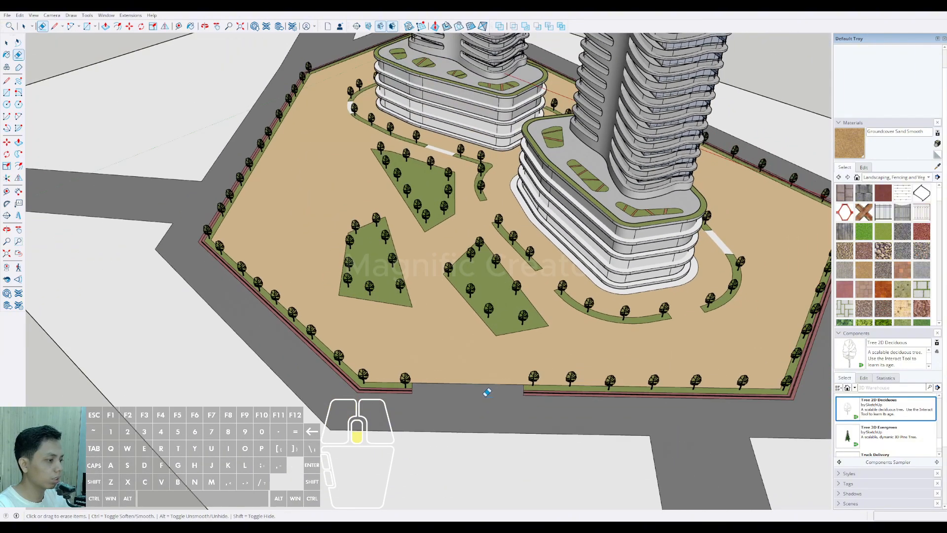
middle_drag(486, 393, 387, 370)
key(space)
Step: Draw two lines across the treeless rear border strips behind the towers to mark a second opening
scroll(387, 370, down, 4)
mouse_move(481, 385)
middle_down()
mouse_move(329, 349)
mouse_move(360, 364)
mouse_move(338, 398)
mouse_move(566, 389)
mouse_move(448, 426)
mouse_move(459, 421)
mouse_move(188, 380)
middle_up()
scroll(505, 322, up, 3)
middle_drag(505, 322, 308, 367)
scroll(471, 297, up, 4)
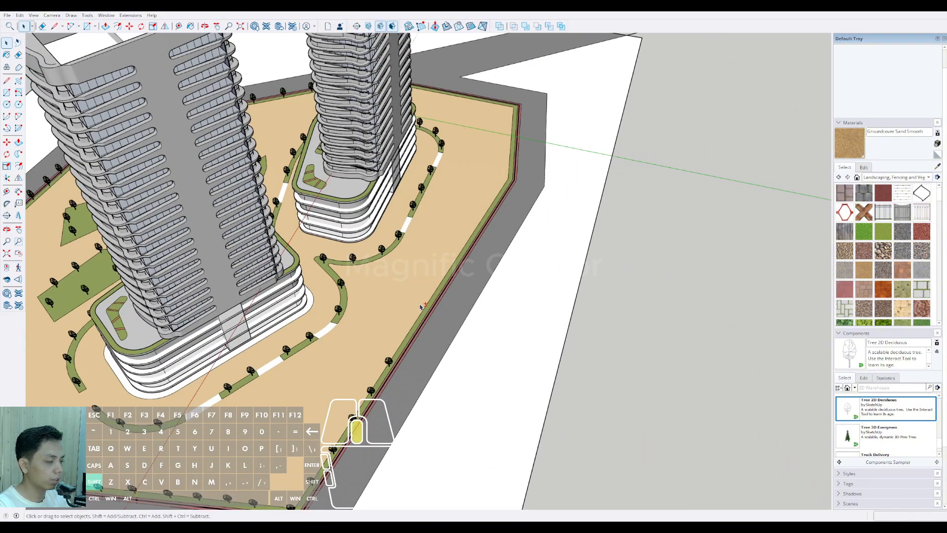
shift+middle_drag(421, 307, 435, 337)
scroll(434, 339, up, 2)
key(l)
click(439, 344)
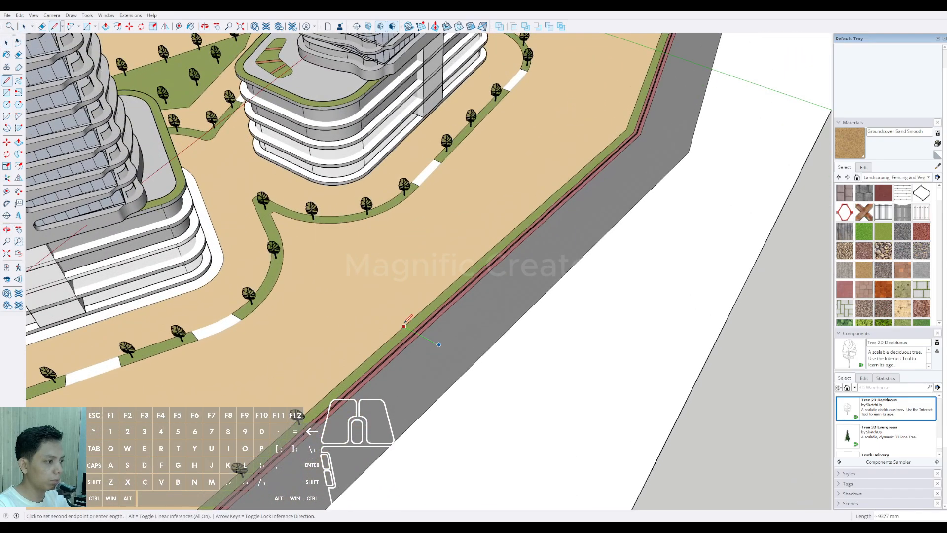
click(391, 312)
click(529, 255)
Step: Trim the overhanging line ends and erase the rear border strips between them to open the second entrance
key(e)
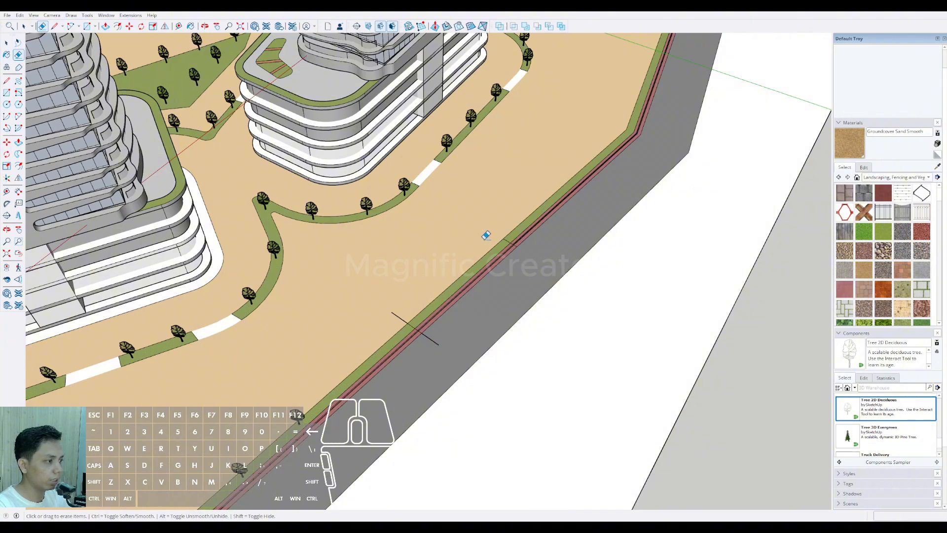
click(456, 318)
key(e)
drag(446, 300, 443, 297)
scroll(478, 308, down, 6)
key(space)
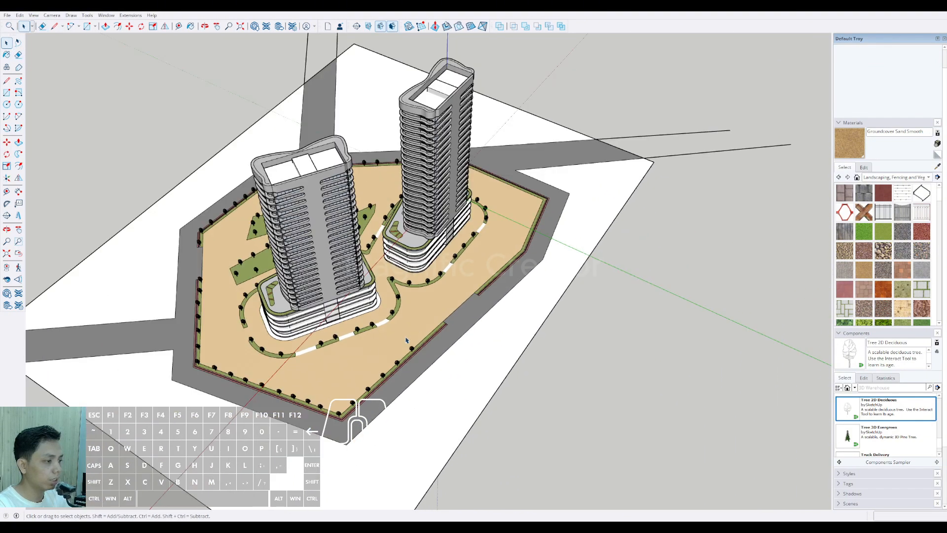
Step: Offset the connected inner edges of the green perimeter strip, running from the rear opening around to the front entrance, inward by 8000 mm
mouse_move(408, 342)
middle_down()
mouse_move(498, 345)
mouse_move(470, 344)
mouse_move(451, 358)
middle_up()
scroll(424, 340, up, 4)
scroll(419, 380, down, 2)
mouse_move(362, 368)
middle_down()
mouse_move(342, 402)
mouse_move(365, 427)
mouse_move(324, 442)
middle_up()
scroll(367, 432, up, 5)
scroll(324, 442, up, 3)
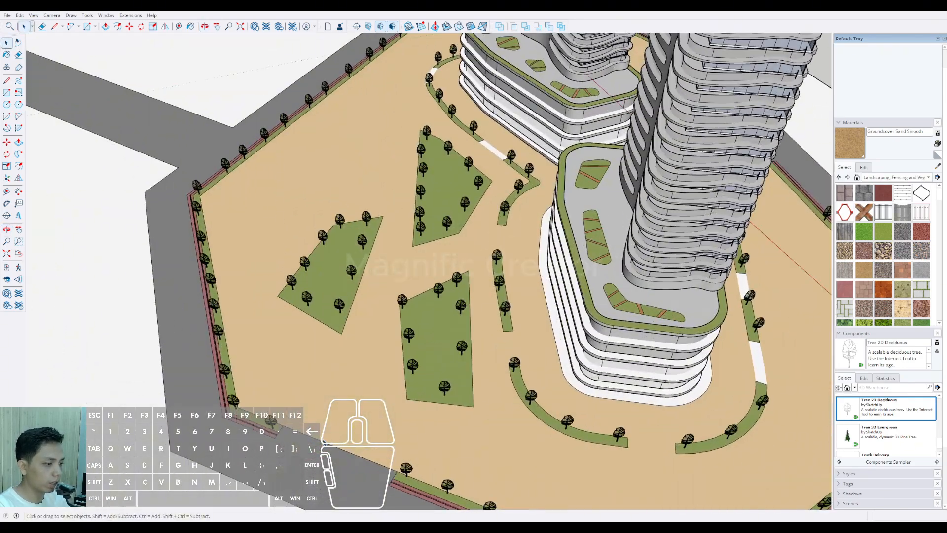
scroll(285, 422, up, 3)
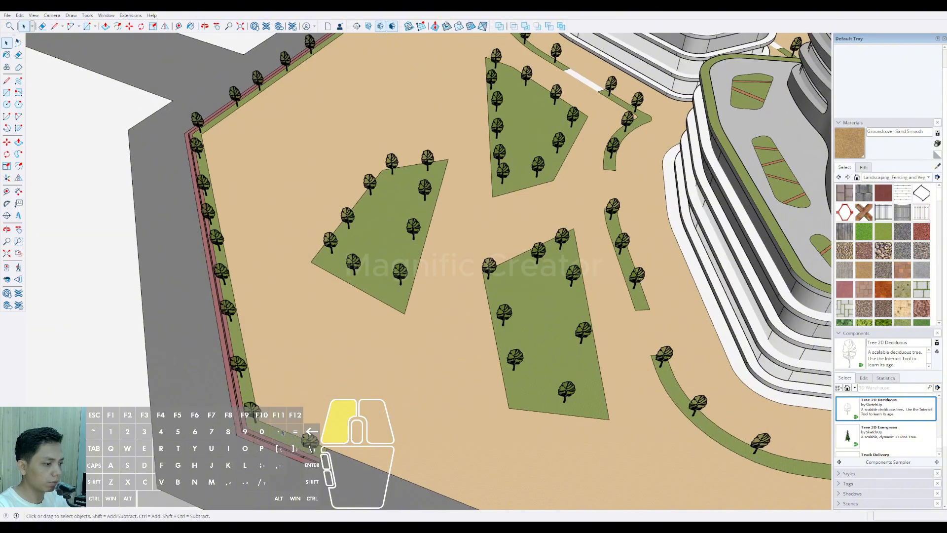
click(251, 380)
middle_drag(251, 381, 317, 327)
scroll(232, 255, up, 3)
shift+click(231, 254)
scroll(232, 255, down, 3)
scroll(263, 267, up, 3)
shift+click(266, 270)
shift+click(267, 269)
shift+click(272, 260)
scroll(266, 271, down, 3)
scroll(206, 320, down, 3)
scroll(320, 328, down, 2)
middle_drag(376, 328, 234, 376)
scroll(276, 345, down, 5)
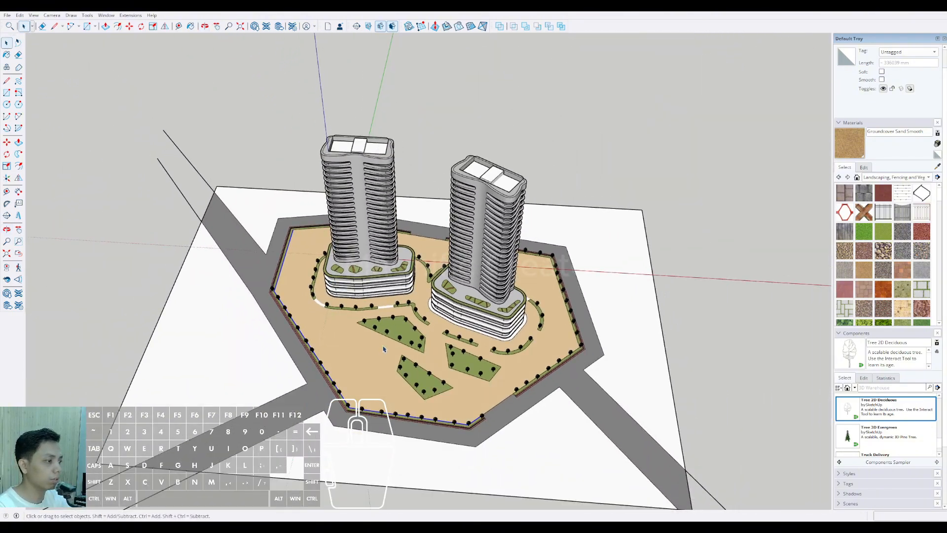
scroll(386, 349, up, 2)
mouse_move(387, 350)
middle_down()
mouse_move(409, 362)
mouse_move(387, 368)
middle_up()
scroll(306, 288, up, 2)
shift+middle_drag(271, 288, 291, 286)
scroll(247, 291, up, 3)
scroll(247, 291, down, 5)
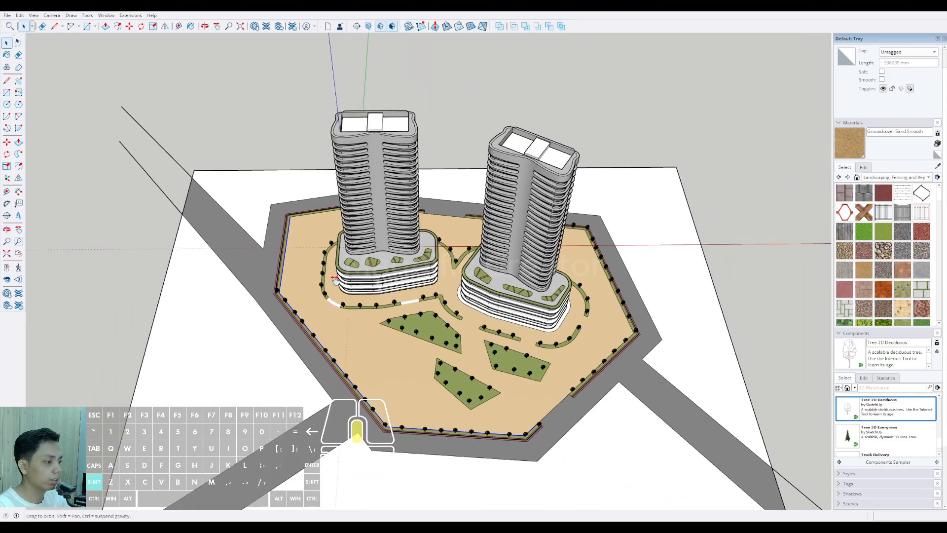
scroll(348, 294, up, 2)
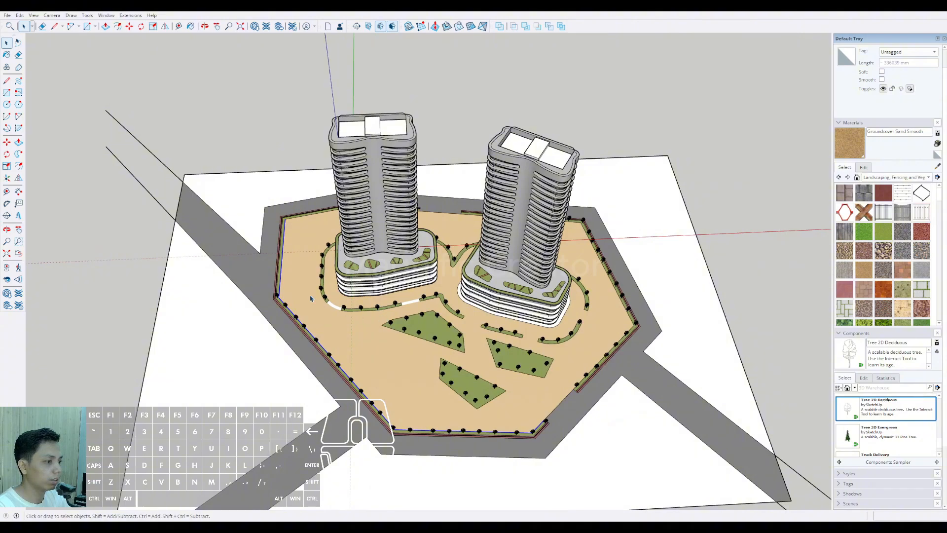
scroll(311, 298, up, 3)
scroll(282, 276, down, 5)
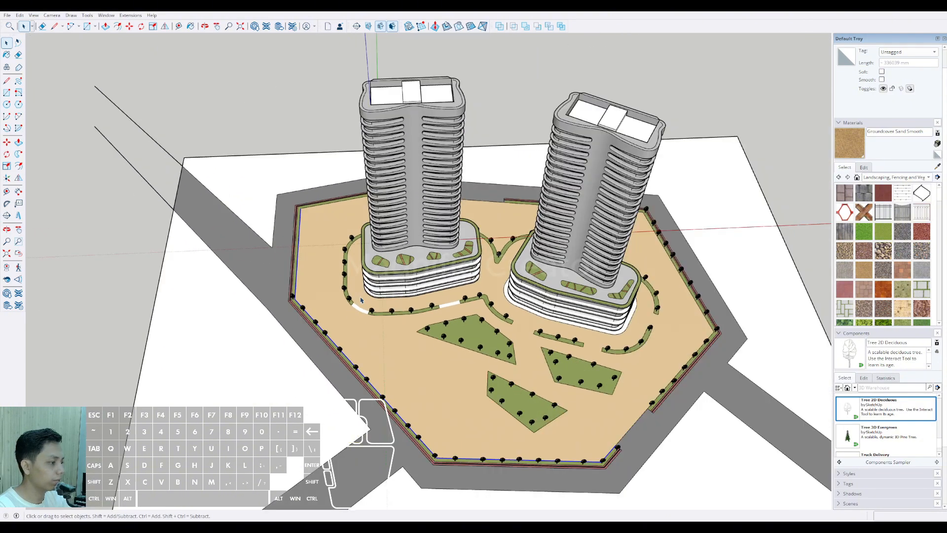
scroll(280, 275, up, 6)
key(f)
click(277, 269)
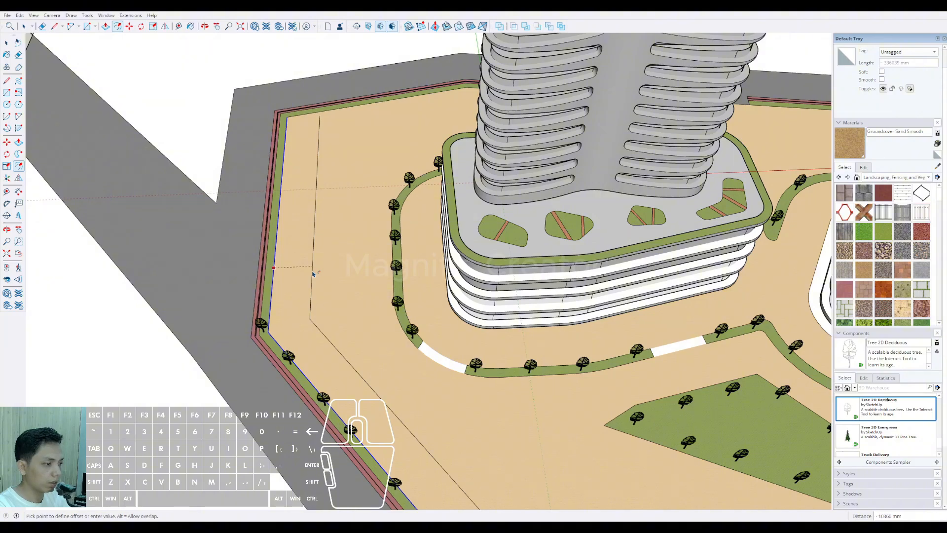
text(8000)
key(Return)
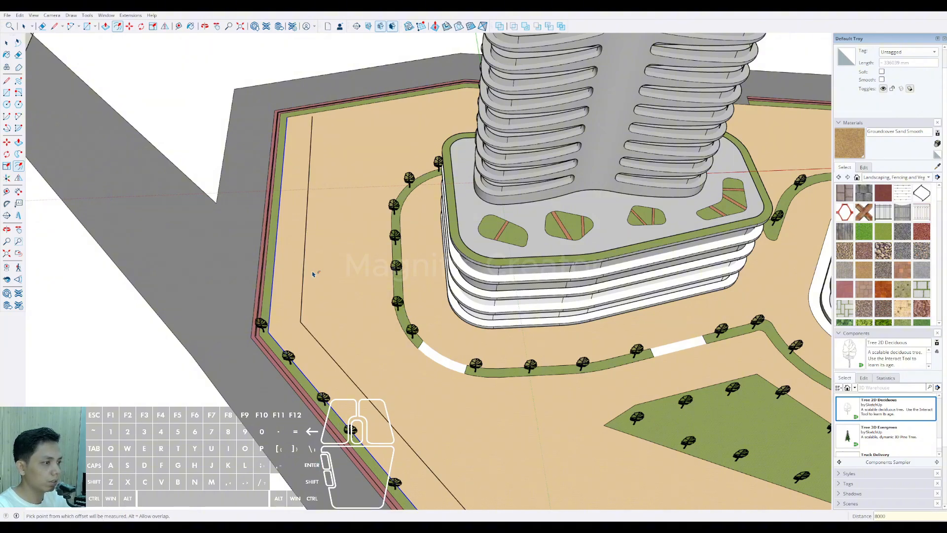
Step: Delete the two middle trees on the curved planting strip at the outer end of the first tower
scroll(317, 273, down, 3)
middle_drag(317, 273, 486, 276)
mouse_move(345, 284)
middle_down()
mouse_move(511, 272)
mouse_move(486, 328)
mouse_move(507, 339)
middle_up()
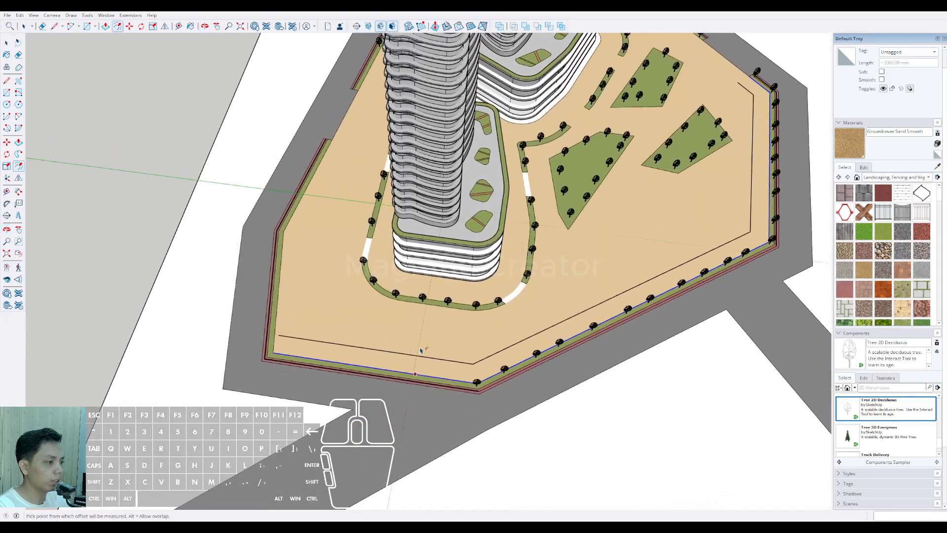
scroll(426, 347, up, 2)
middle_drag(426, 346, 446, 323)
key(l)
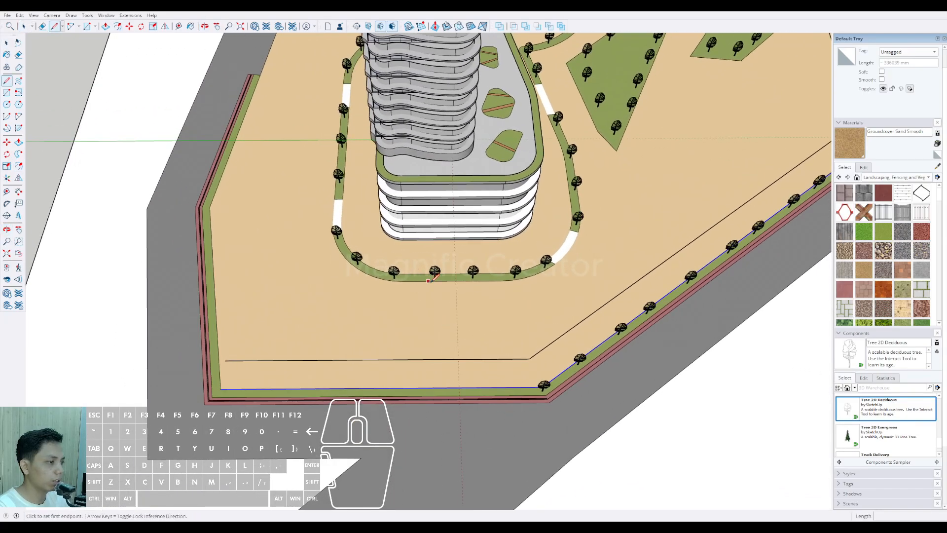
key(space)
click(435, 273)
middle_drag(472, 275, 467, 274)
key(d)
scroll(425, 255, up, 6)
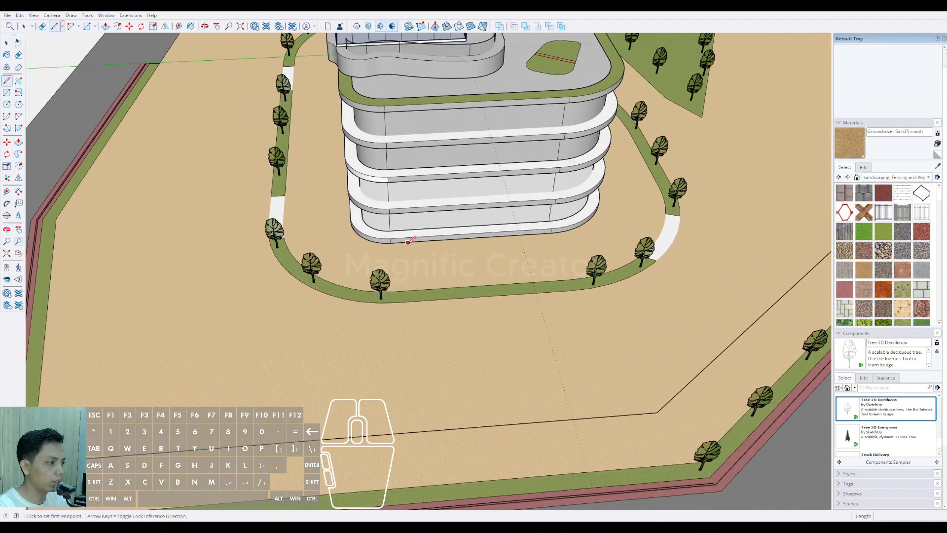
Step: Draw a straight line from the first tower's podium edge across the curved planting strip to the offset line
click(407, 242)
key(shift)
scroll(413, 279, down, 3)
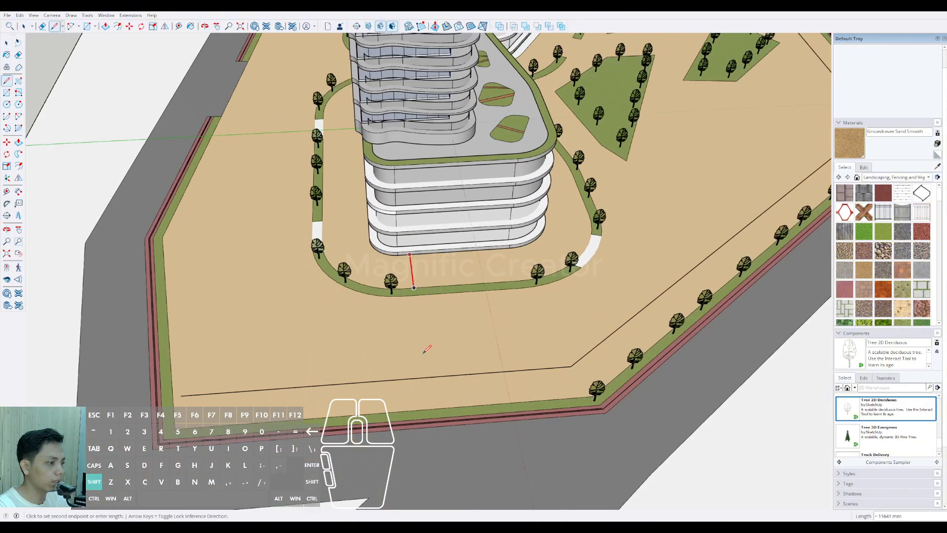
click(424, 377)
key(space)
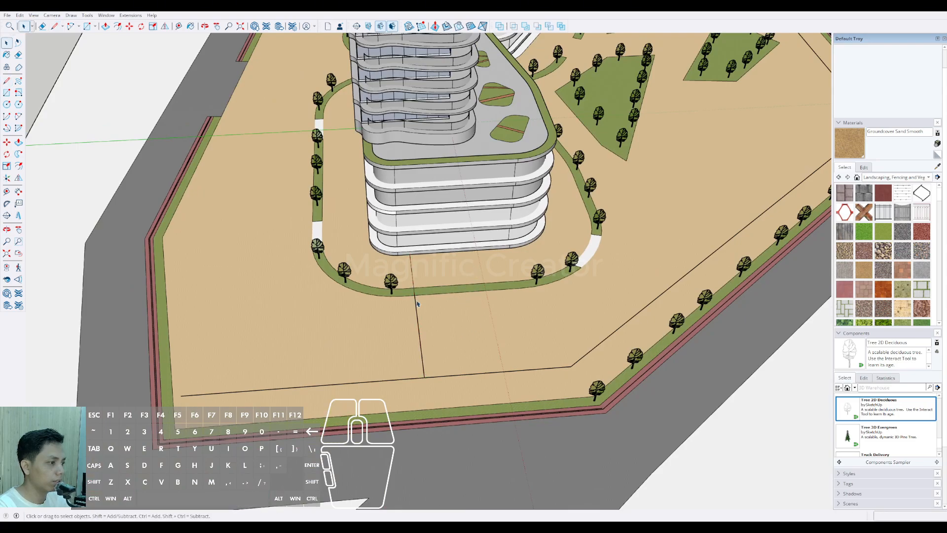
Step: Copy the podium line sideways toward the middle of the podium end to form a parallel pair of lane edges
click(415, 290)
scroll(414, 292, up, 3)
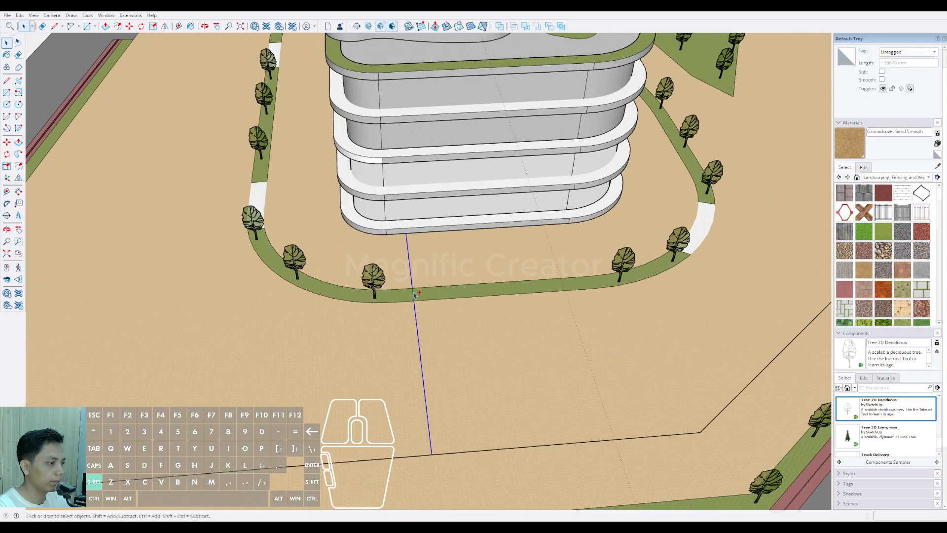
scroll(414, 294, down, 3)
key(m)
key(ctrl)
click(415, 315)
scroll(415, 316, up, 3)
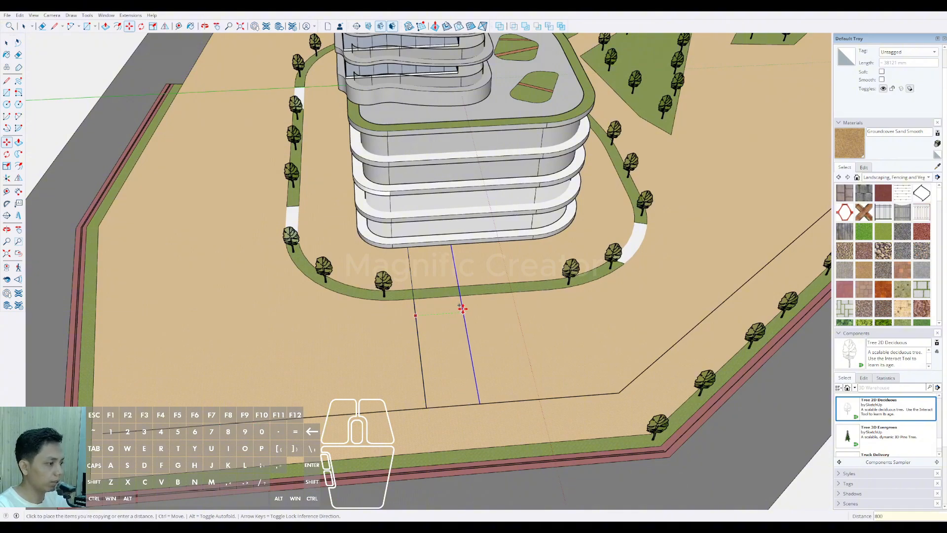
key(Return)
Step: Extend the outer lane line to the perimeter strip and erase the offset line between and beyond the two lane lines
key(l)
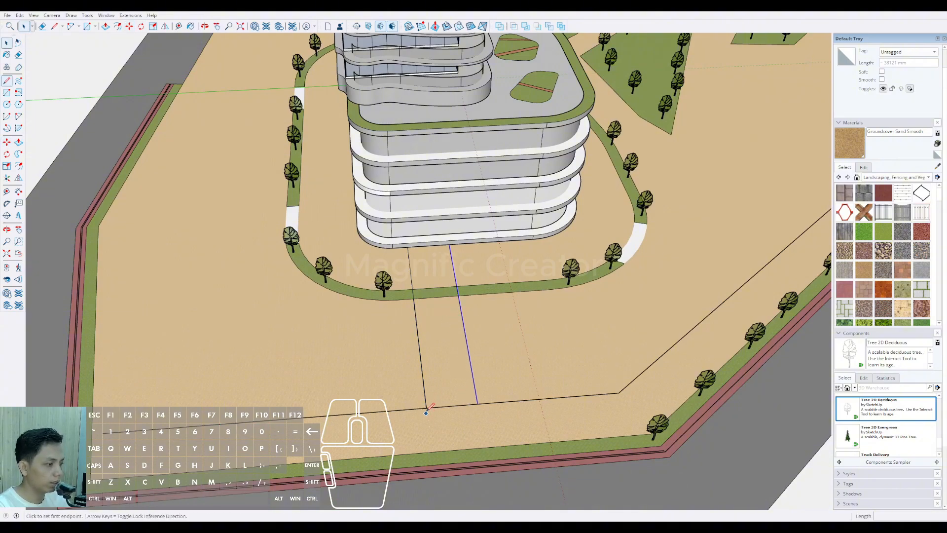
click(426, 407)
click(430, 452)
key(space)
key(e)
click(404, 410)
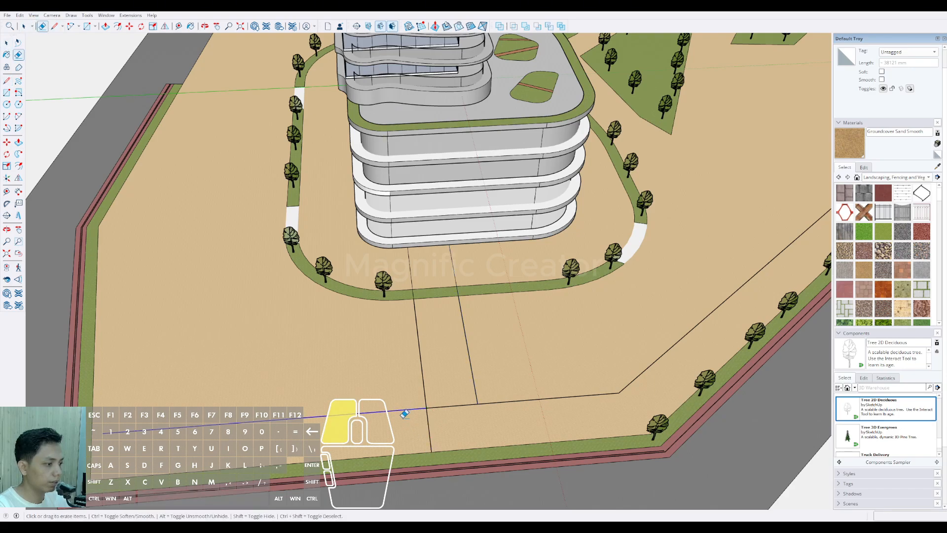
scroll(364, 410, down, 2)
click(438, 402)
Step: Round the lane's inner corner and the neighbouring offset-line corner with tangent arcs, the latter with a radius of about 12.8 m
key(a)
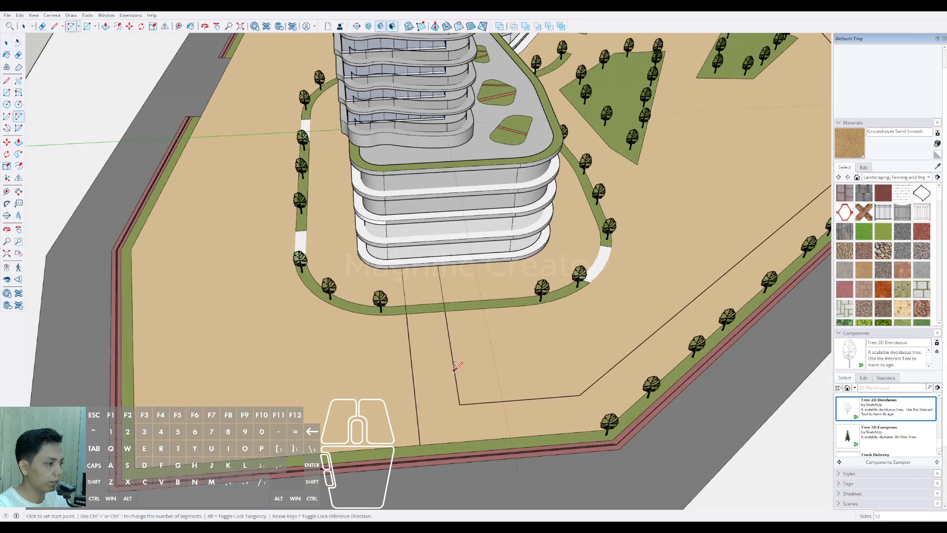
click(453, 368)
click(508, 399)
scroll(508, 397, down, 3)
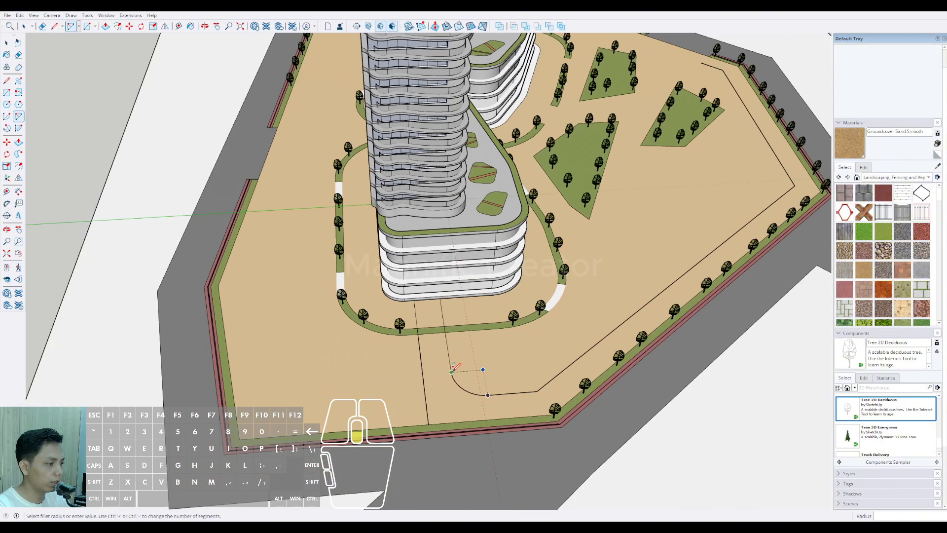
middle_drag(493, 374, 302, 379)
scroll(254, 340, up, 3)
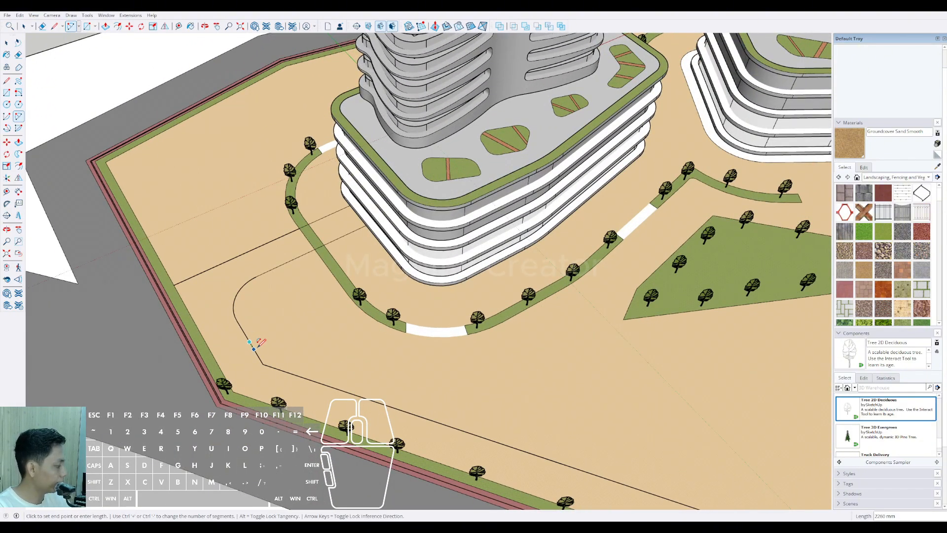
scroll(257, 345, up, 2)
double_click(307, 383)
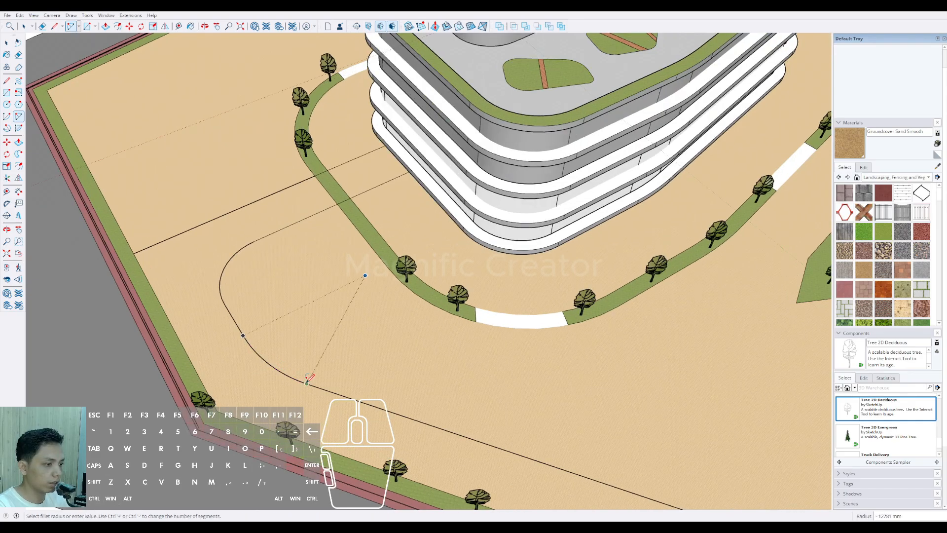
scroll(238, 335, down, 4)
Step: Erase the edges of the curved planting strip between the two lane lines
middle_drag(239, 333, 311, 365)
key(space)
scroll(281, 272, up, 3)
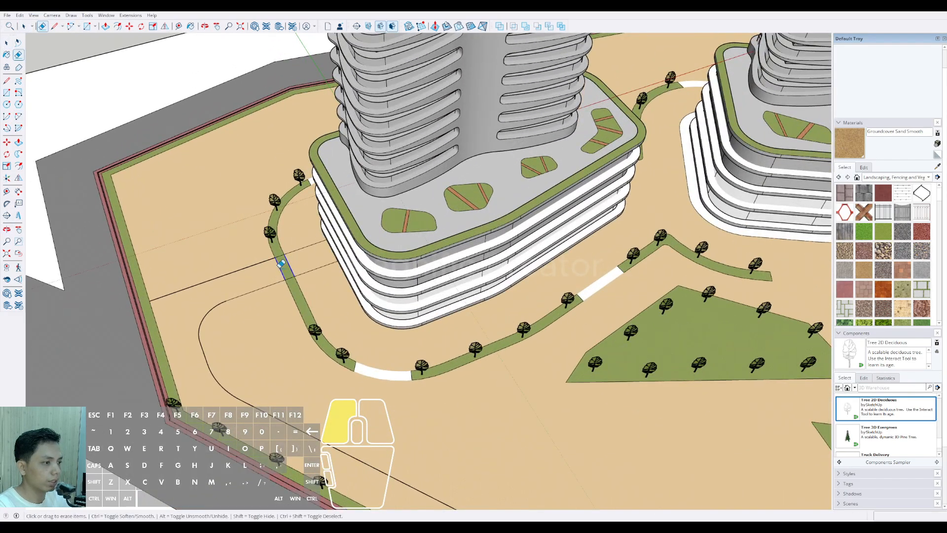
scroll(282, 272, down, 4)
middle_drag(281, 272, 227, 323)
Step: Extend the inner offset line by about 30 m past the front entrance, parallel to the site boundary
scroll(287, 311, up, 5)
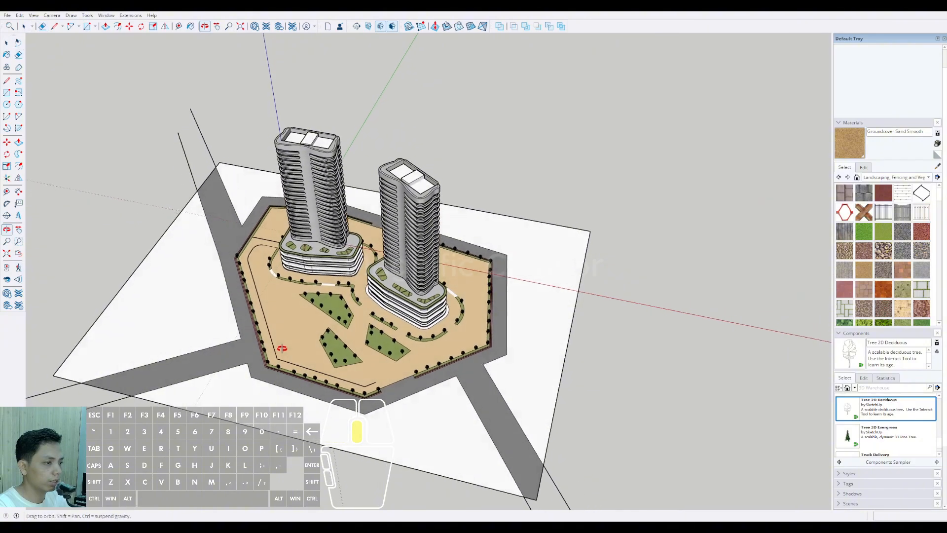
scroll(294, 336, up, 4)
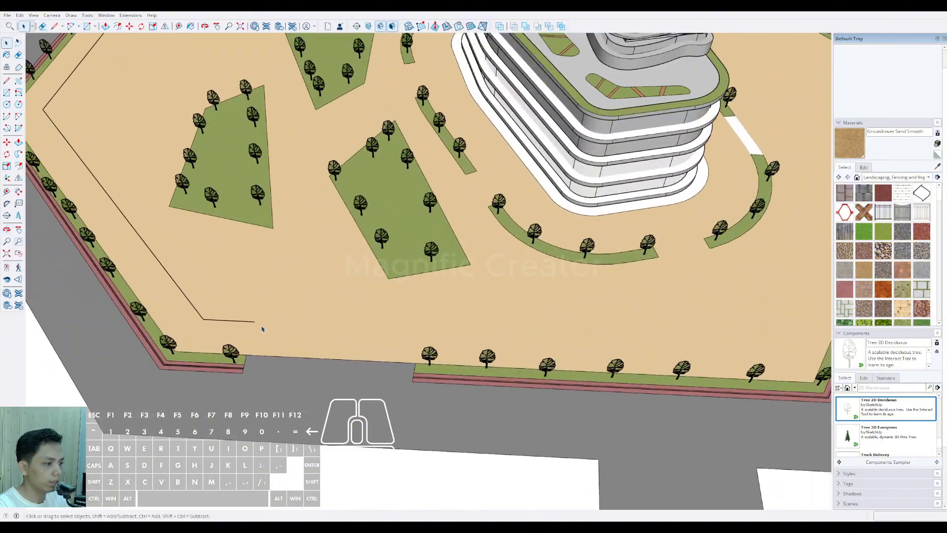
scroll(423, 340, down, 2)
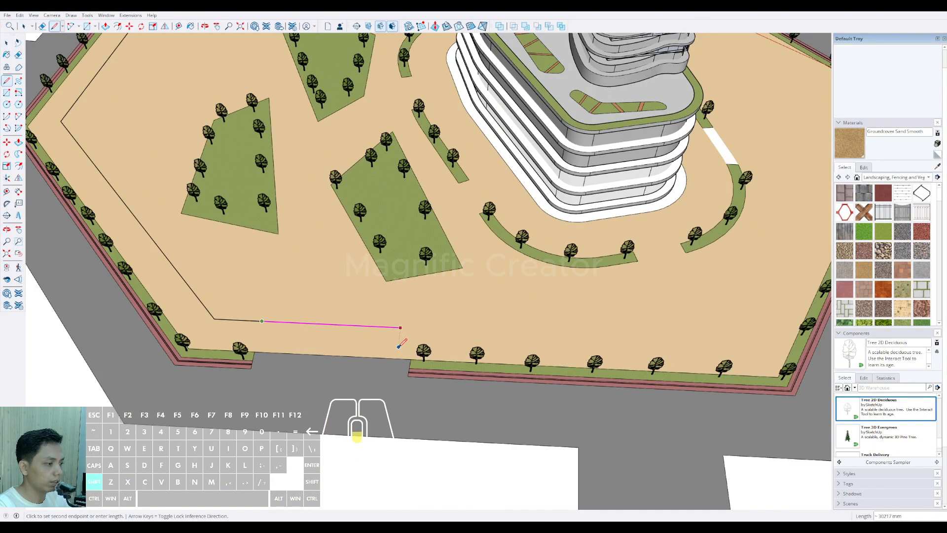
scroll(396, 355, down, 5)
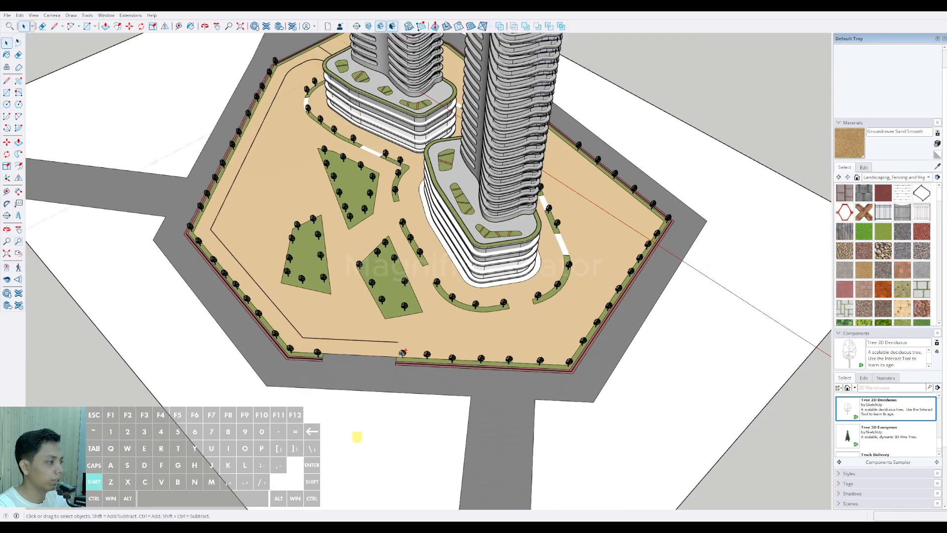
middle_drag(396, 356, 494, 347)
key(space)
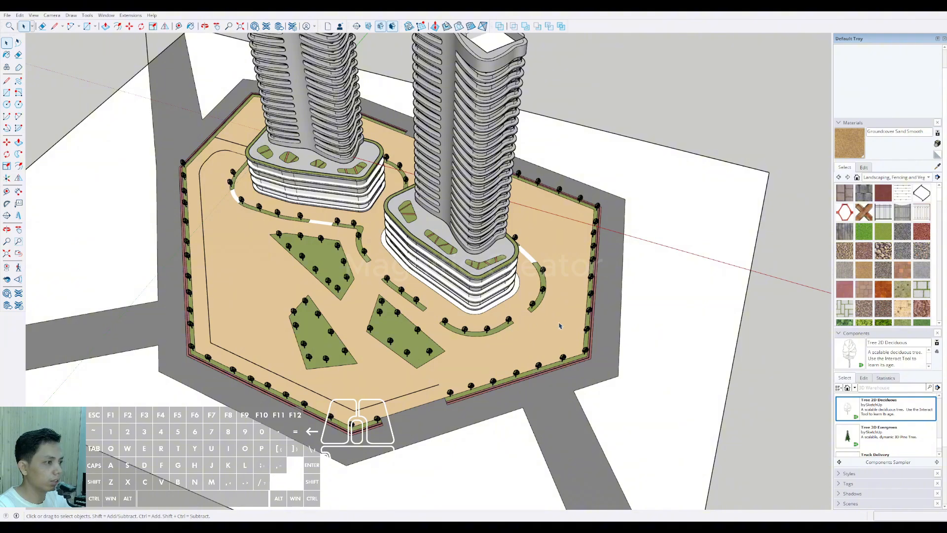
Step: Offset the inner edges of the perimeter strip around the second tower inward by 8000 mm
scroll(559, 325, up, 10)
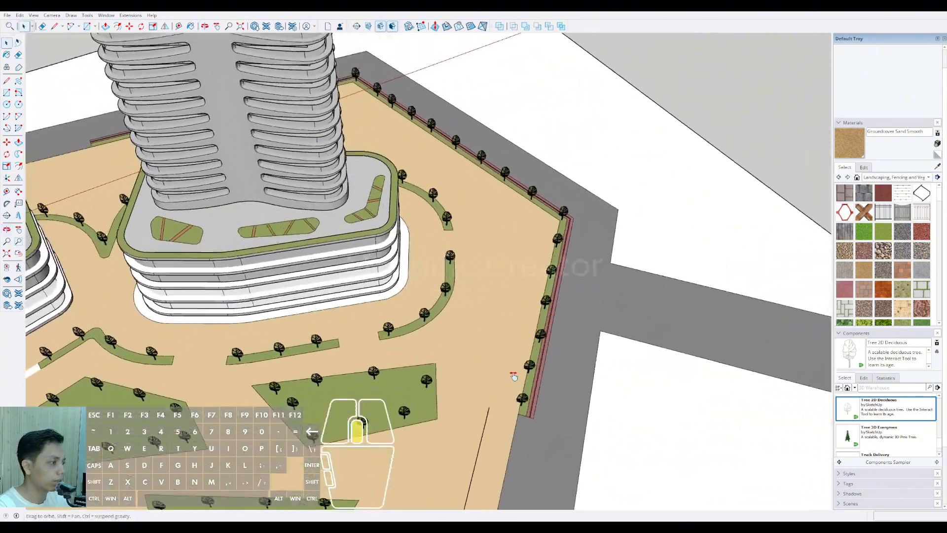
mouse_move(513, 377)
middle_down()
mouse_move(556, 333)
mouse_move(528, 342)
mouse_move(517, 372)
middle_up()
click(548, 321)
scroll(498, 208, up, 2)
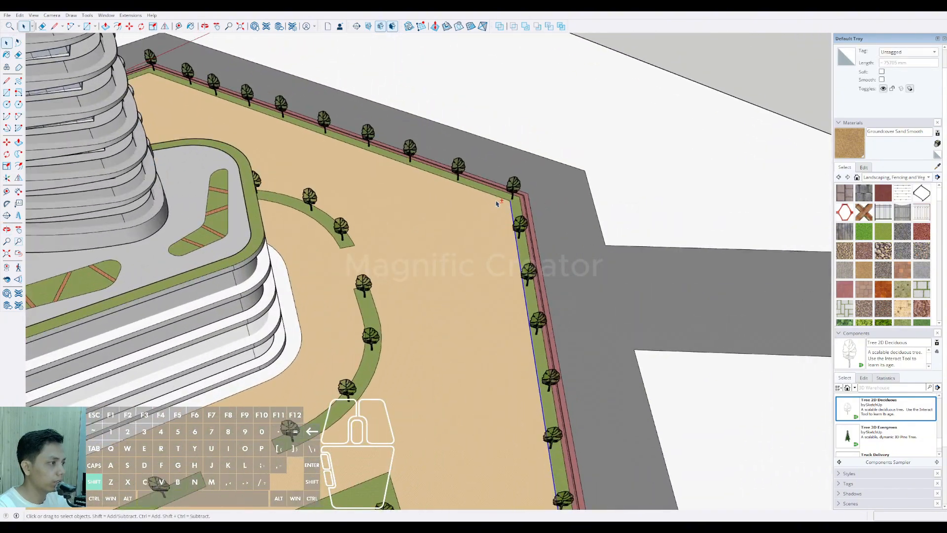
key(f)
click(471, 186)
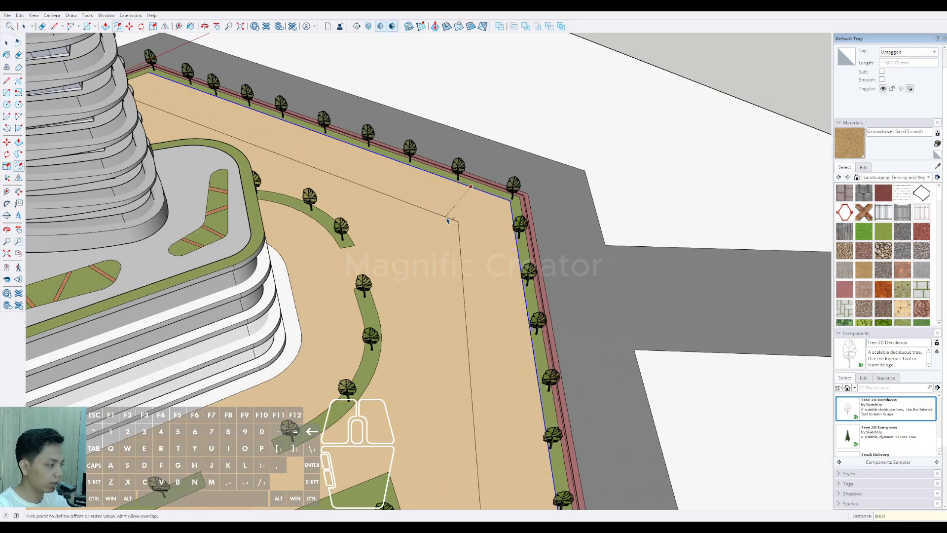
key(Return)
Step: Draw two parallel lines from the facing ends of the second tower's curved planting strips out to the new offset line
key(space)
middle_drag(445, 217, 364, 215)
key(l)
scroll(364, 217, up, 2)
click(363, 232)
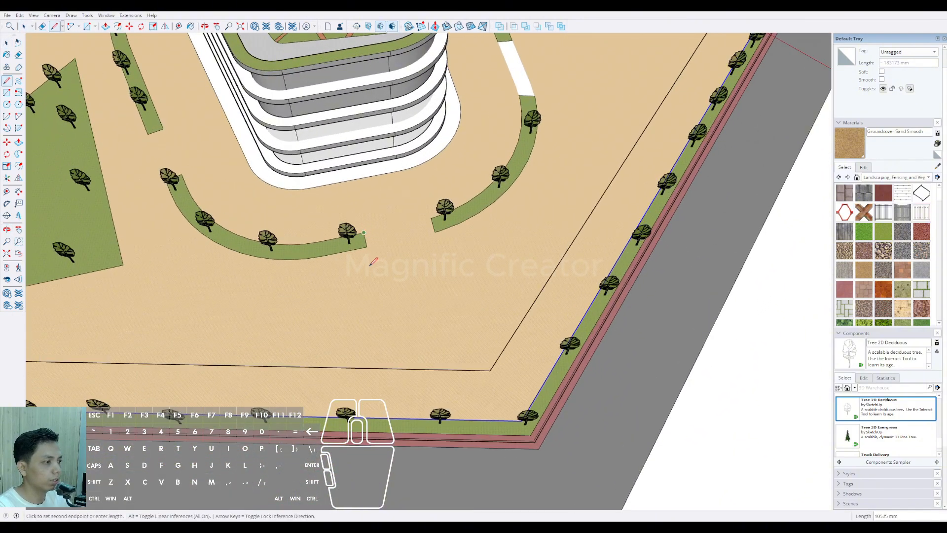
click(401, 391)
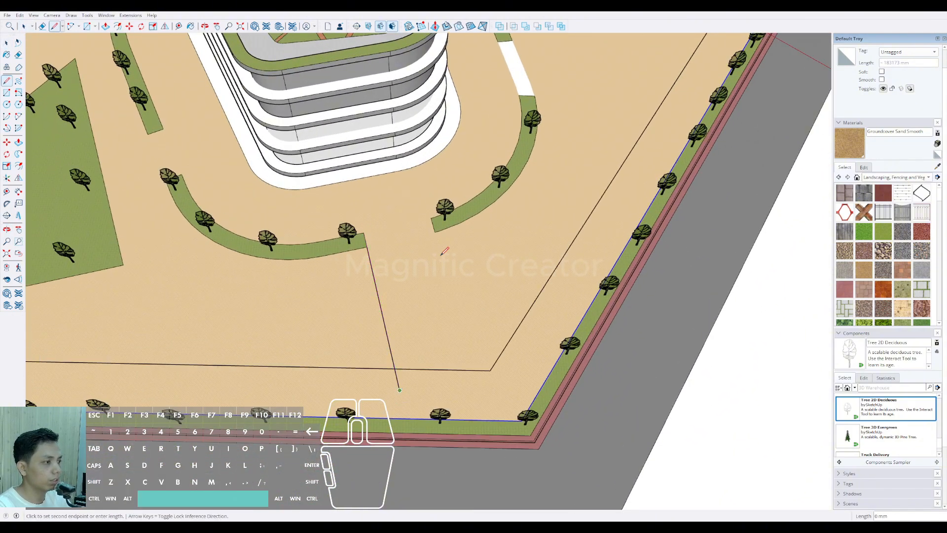
scroll(434, 229, up, 1)
scroll(447, 247, down, 1)
key(shift)
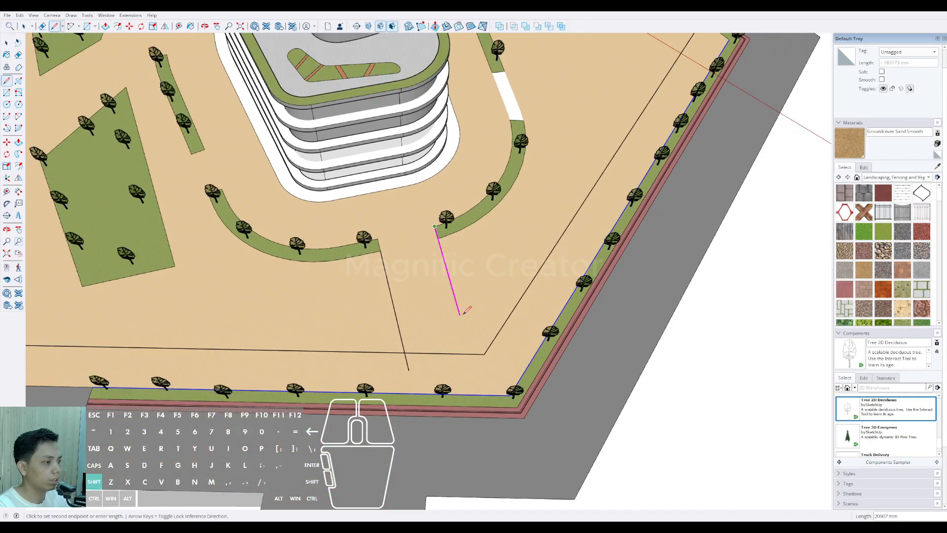
click(472, 354)
Step: Trim the first line's overhang and erase the offset line beyond the second lane line
key(e)
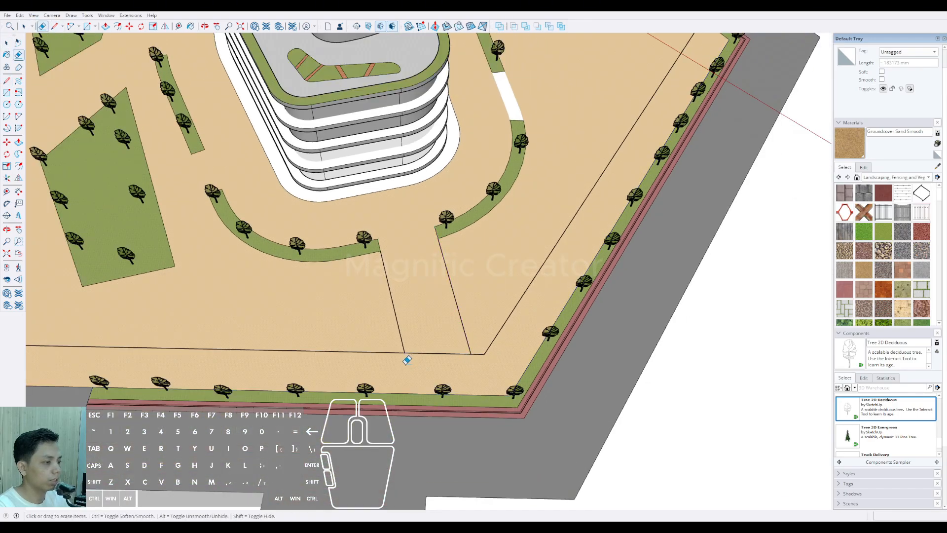
scroll(407, 360, down, 1)
click(484, 345)
Step: Extend the outer lane line at the second tower from the offset line to the perimeter planting strip
key(d)
click(466, 355)
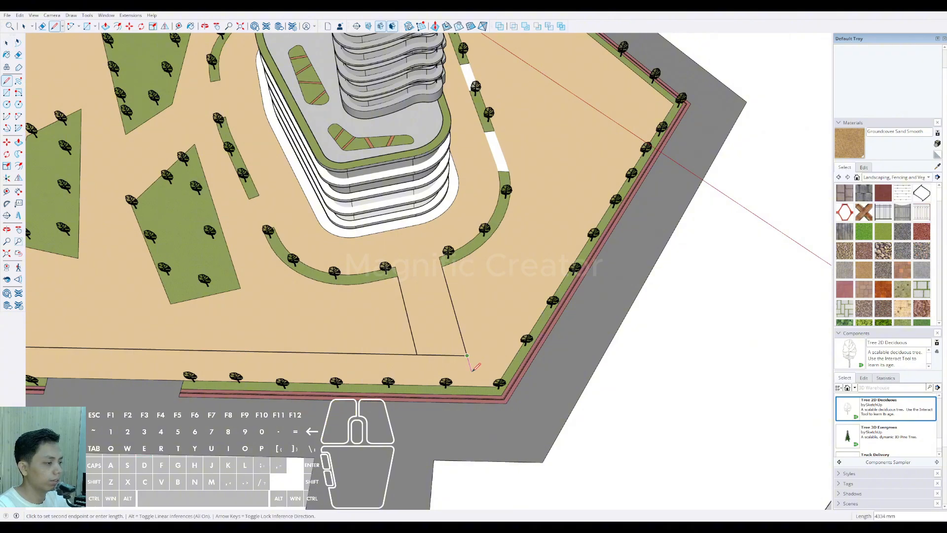
click(475, 385)
Step: Round the inner lane corner with a tangent arc, and erase the leftover corner lines and the offset segment crossing the lane
scroll(419, 358, up, 1)
key(a)
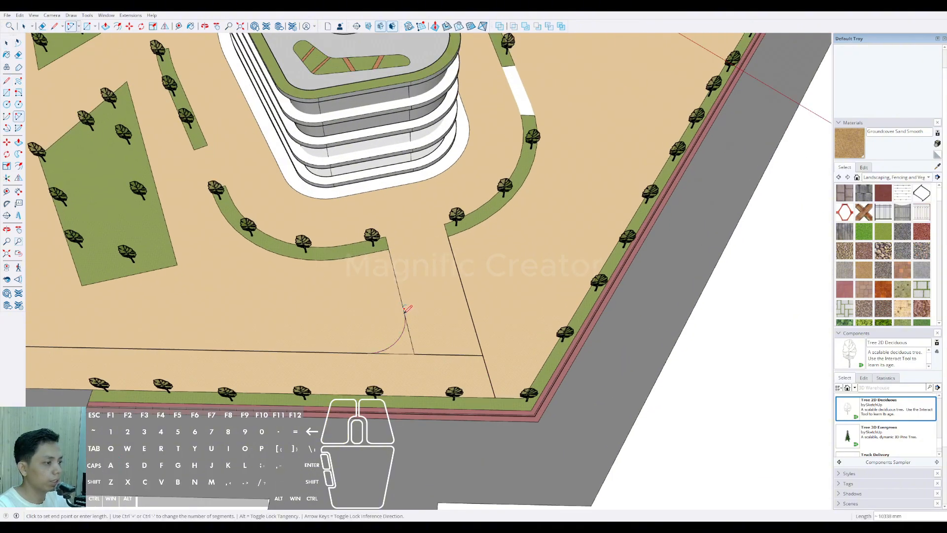
key(space)
key(e)
drag(416, 334, 401, 356)
click(438, 353)
scroll(439, 325, down, 2)
scroll(421, 269, up, 3)
key(space)
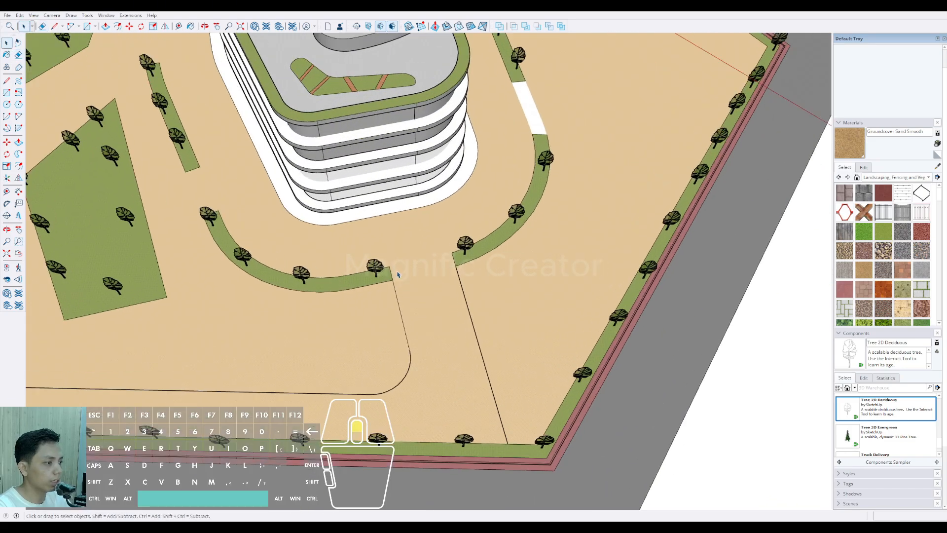
Step: Extend both lane lines from the ends of the curved planting strips to the second tower's podium edge
scroll(397, 274, up, 1)
key(l)
click(387, 265)
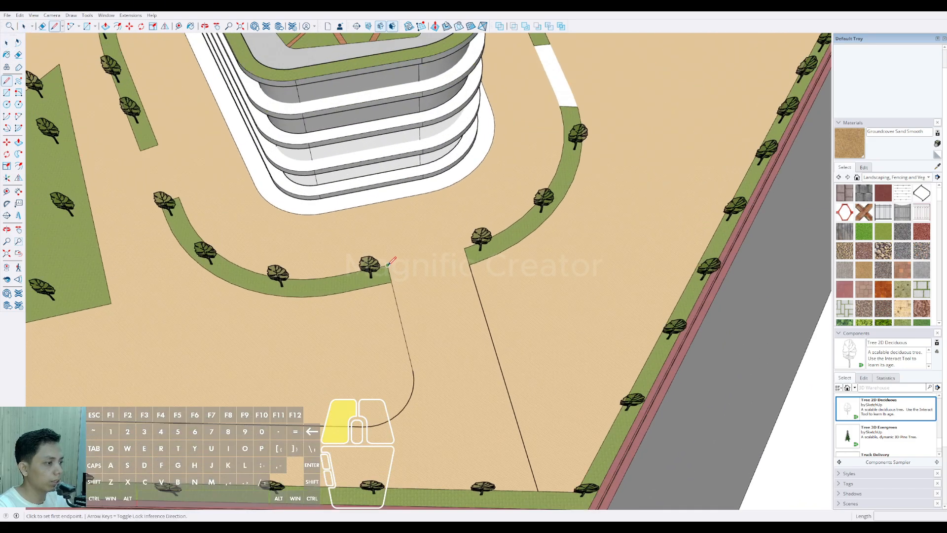
click(376, 201)
click(464, 248)
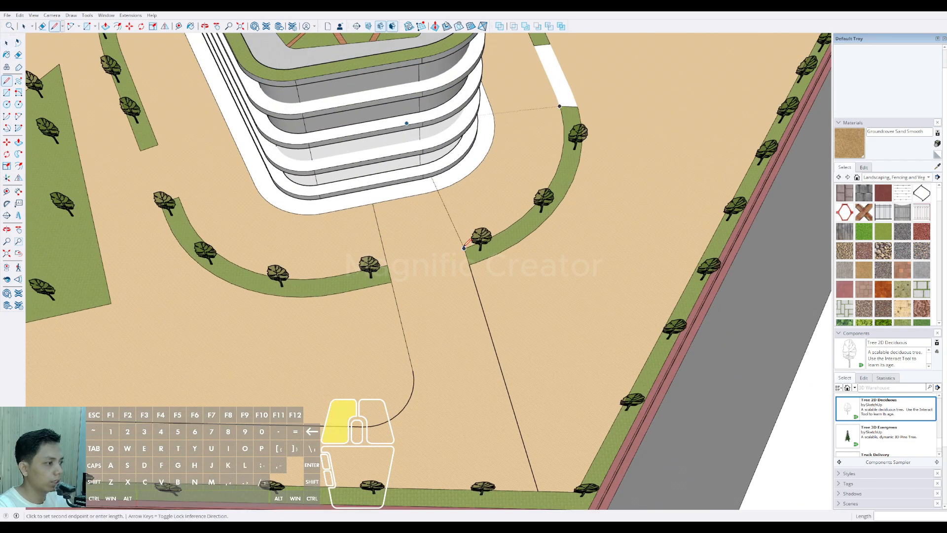
click(450, 192)
scroll(443, 226, down, 3)
key(space)
scroll(457, 272, down, 5)
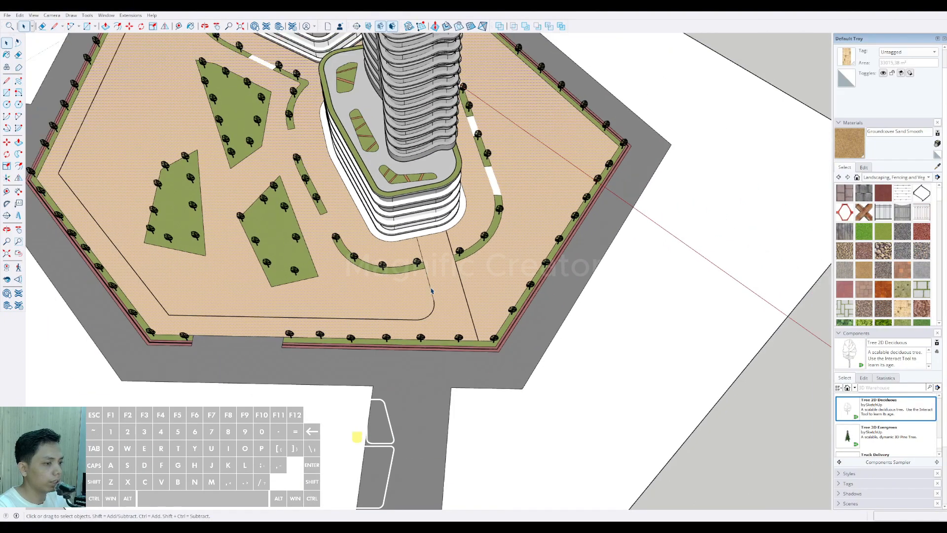
Step: Check whether the driveway lane at the first tower forms its own face, separate from the sand ground
middle_drag(456, 272, 234, 265)
scroll(235, 264, up, 10)
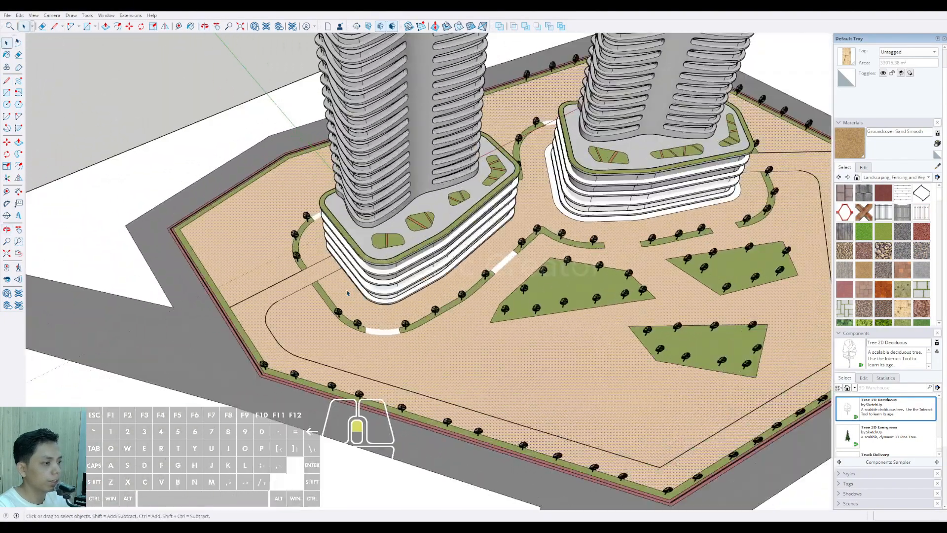
scroll(402, 230, up, 3)
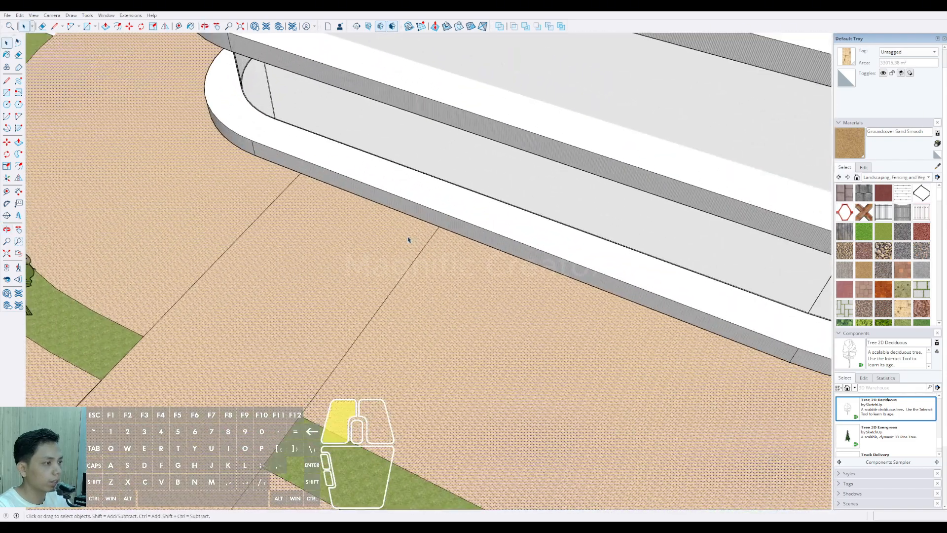
double_click(408, 238)
scroll(330, 216, down, 2)
scroll(331, 216, down, 6)
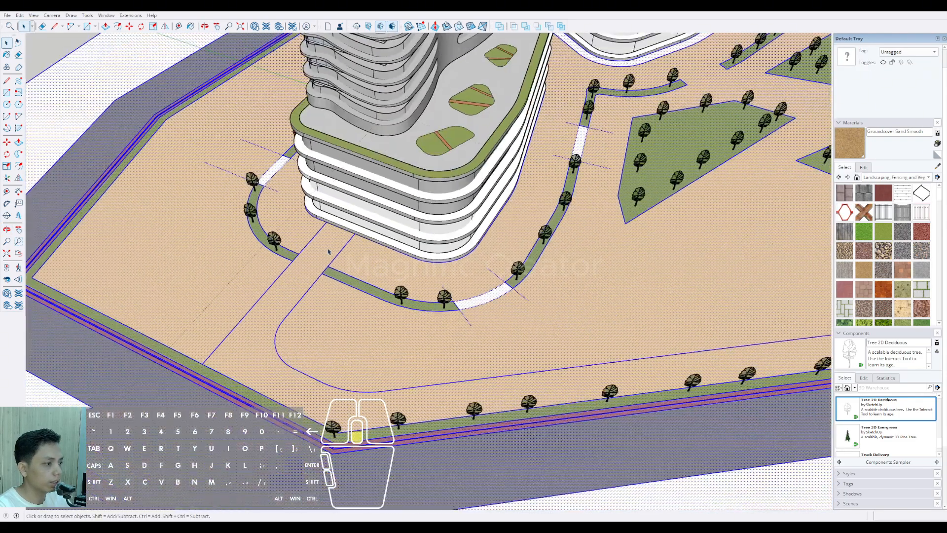
scroll(387, 306, down, 5)
middle_drag(386, 306, 490, 305)
scroll(480, 311, down, 1)
click(617, 168)
scroll(441, 326, down, 2)
middle_drag(442, 326, 485, 267)
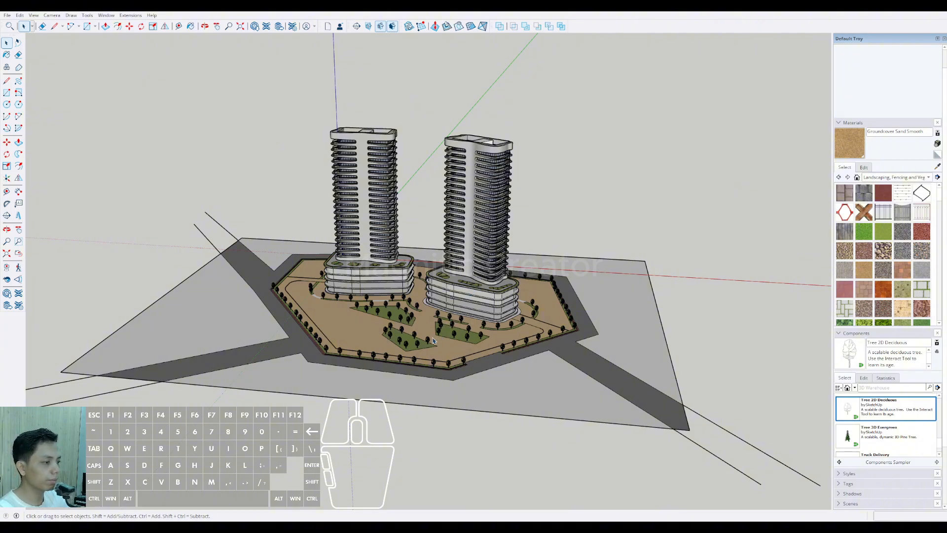
scroll(433, 341, up, 3)
middle_drag(433, 340, 405, 355)
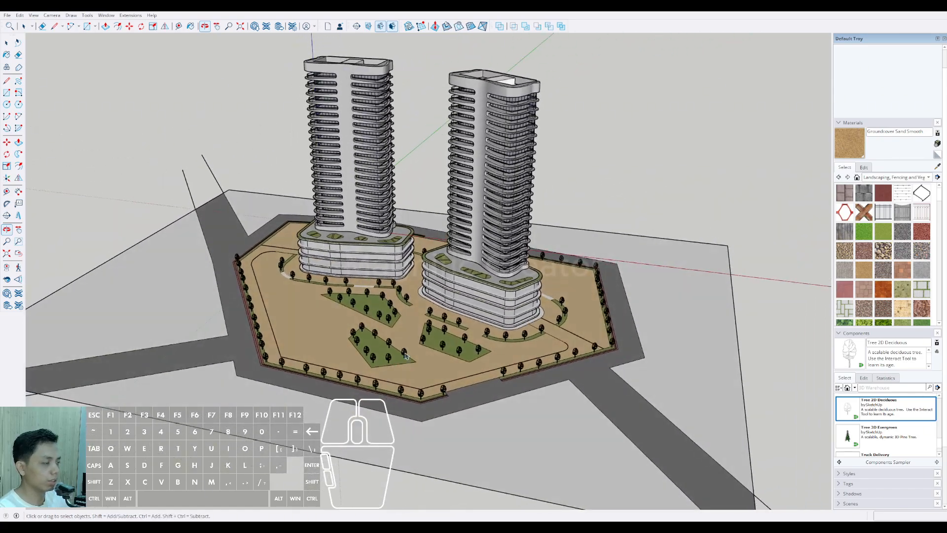
scroll(479, 326, up, 5)
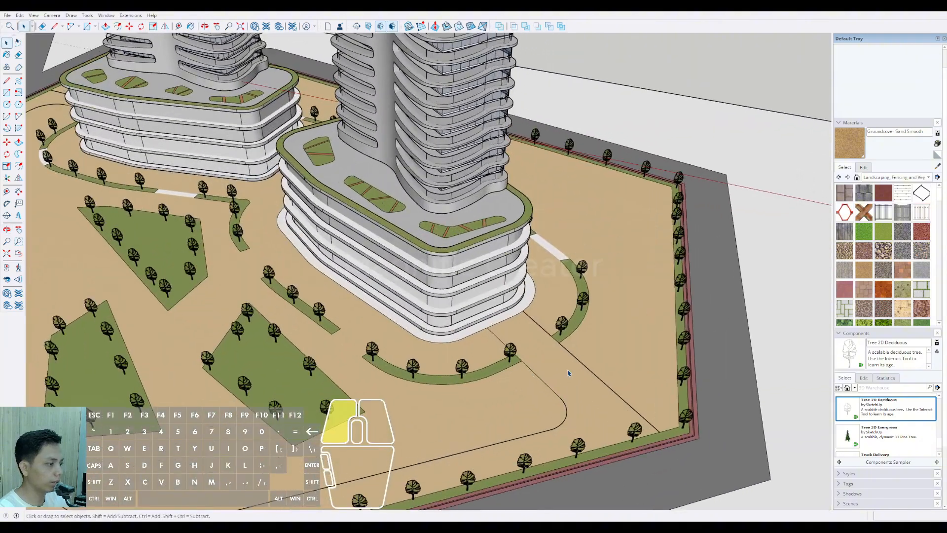
Step: Inspect the second tower's lane lines for gaps from the podium edge to the perimeter planting strip
click(569, 373)
scroll(568, 373, up, 2)
middle_drag(534, 360, 501, 319)
click(501, 320)
scroll(526, 349, up, 5)
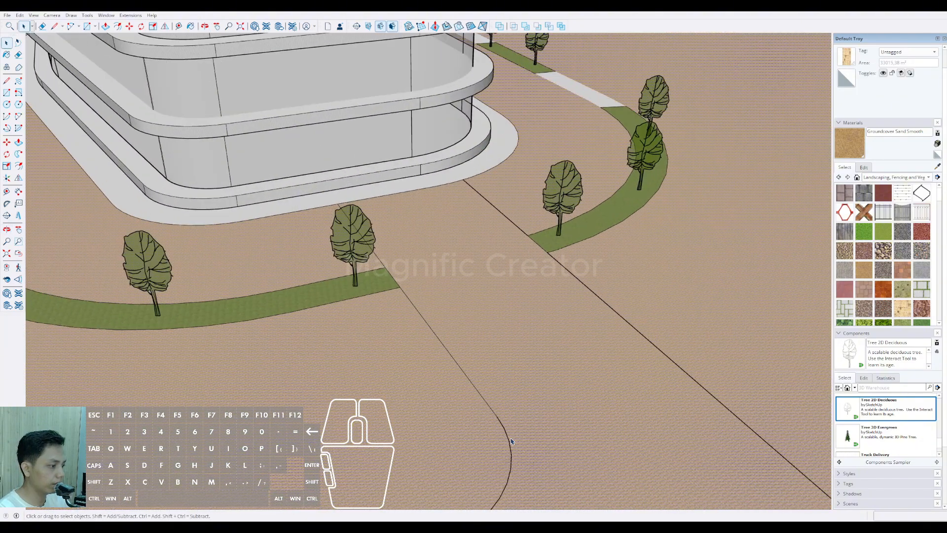
scroll(526, 349, down, 3)
shift+middle_drag(526, 349, 466, 261)
scroll(580, 457, up, 1)
middle_drag(466, 261, 452, 316)
scroll(462, 335, up, 8)
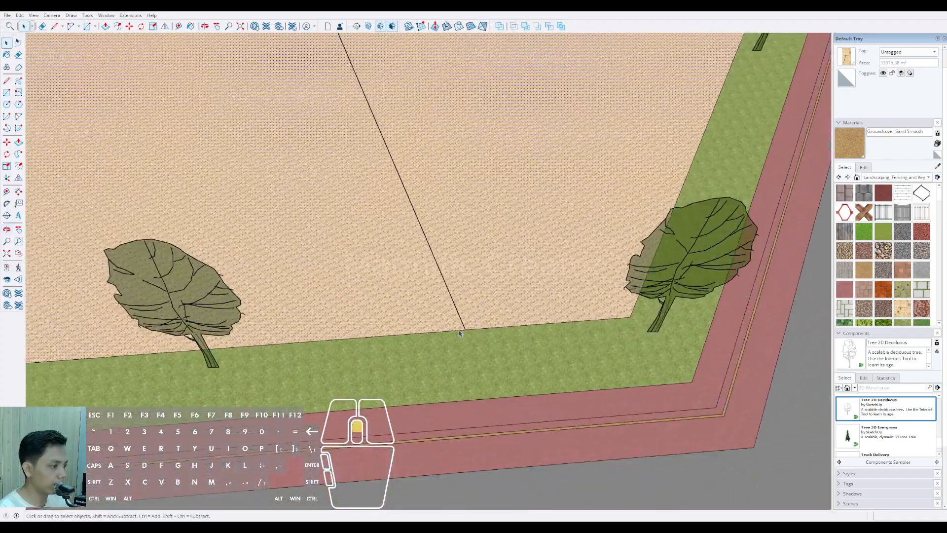
scroll(464, 325, down, 6)
scroll(459, 317, down, 5)
scroll(452, 186, up, 4)
Step: Recheck the driveway outline at the first tower and along the front perimeter by selecting the connected ground geometry
key(d)
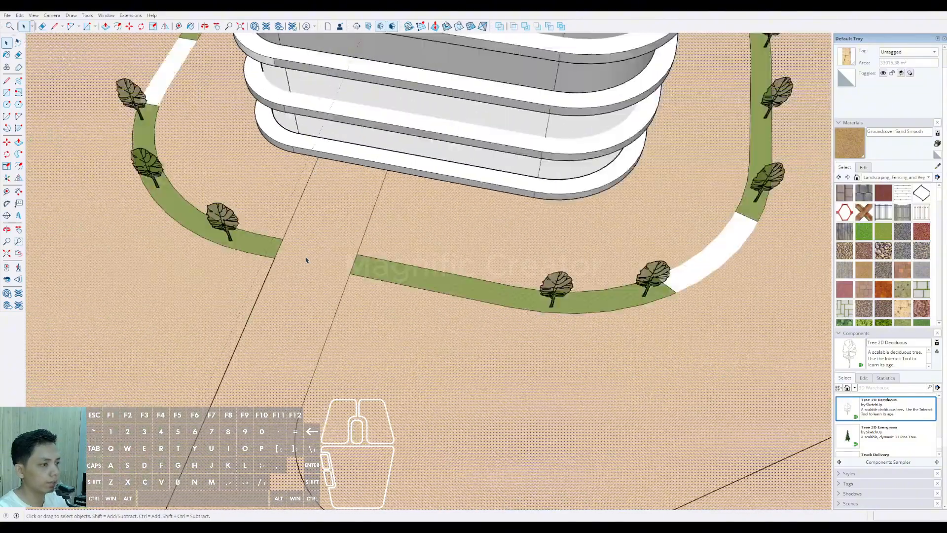
scroll(293, 332, down, 3)
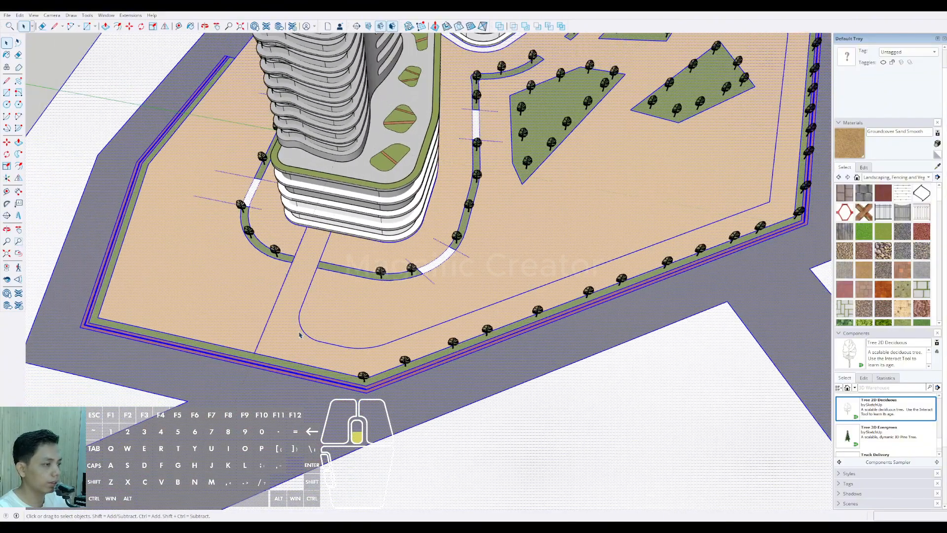
middle_drag(302, 332, 37, 316)
scroll(408, 327, up, 3)
middle_drag(408, 329, 239, 292)
scroll(285, 319, up, 3)
click(286, 319)
triple_click(236, 287)
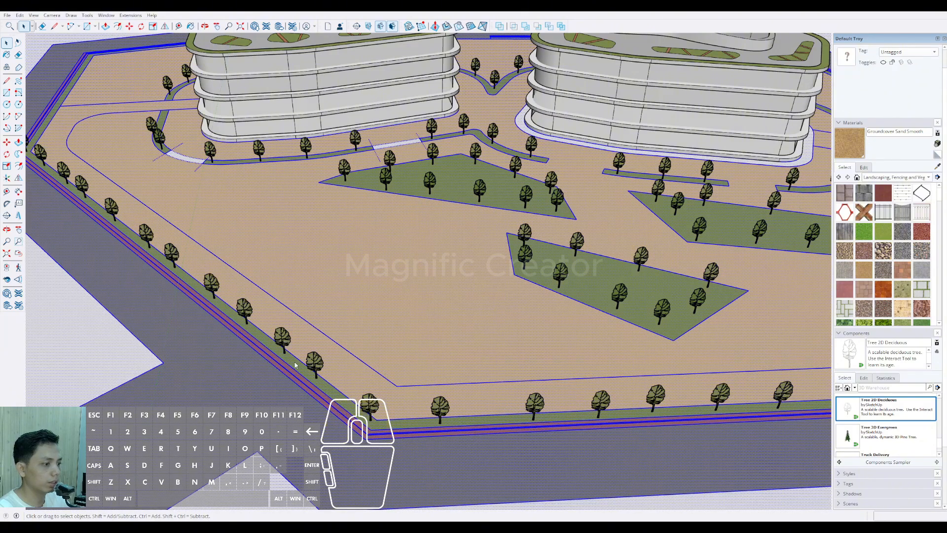
Step: Select the driveway face and paint it with Blacktop New from the Asphalt and Concrete materials
click(330, 375)
scroll(293, 324, down, 2)
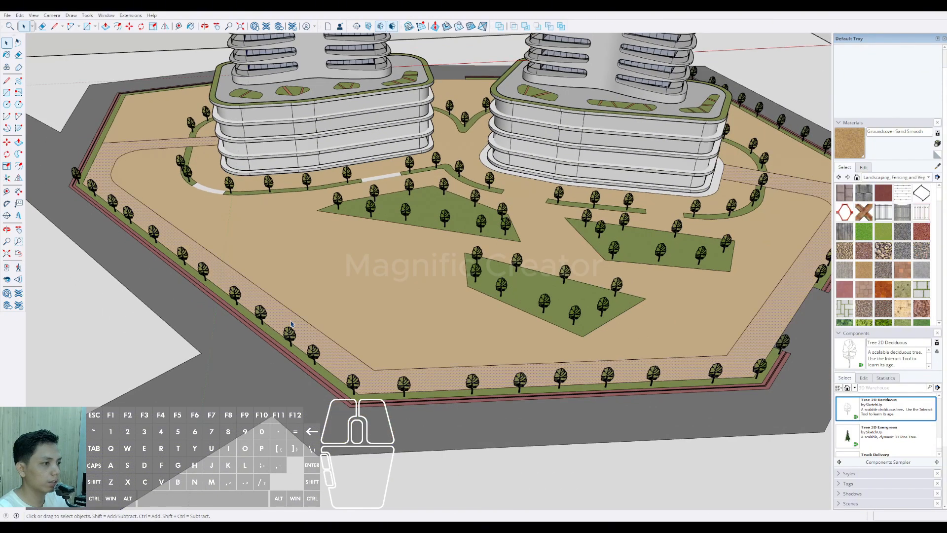
scroll(291, 324, down, 2)
middle_drag(293, 325, 489, 371)
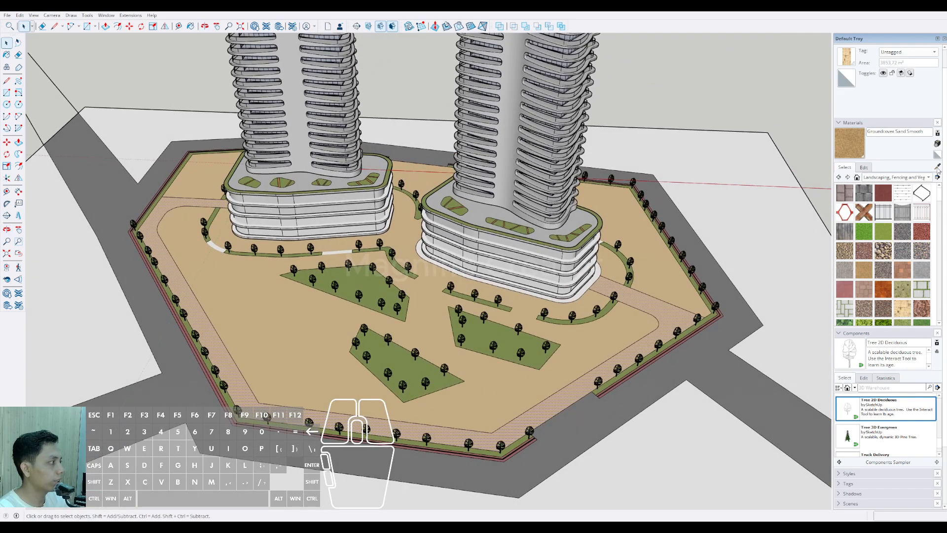
alt+click(710, 251)
scroll(653, 303, up, 2)
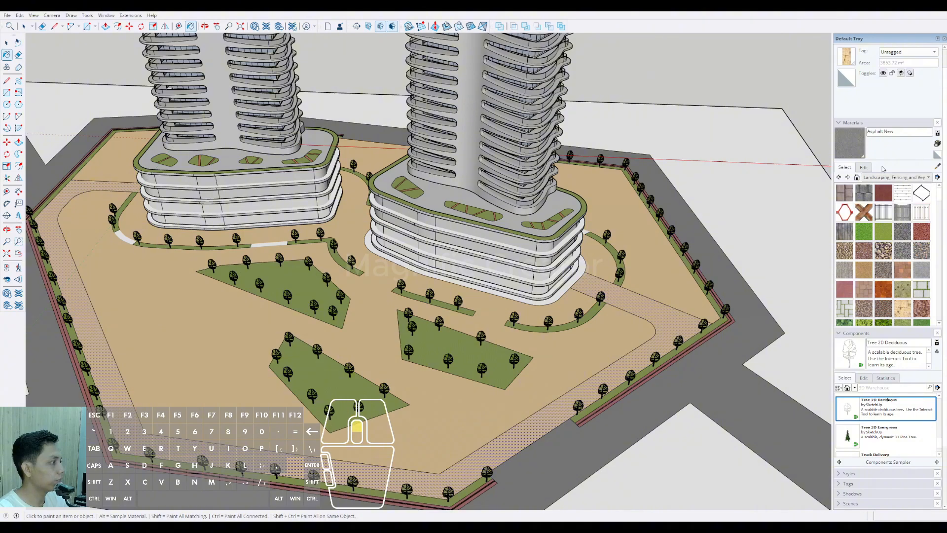
click(855, 143)
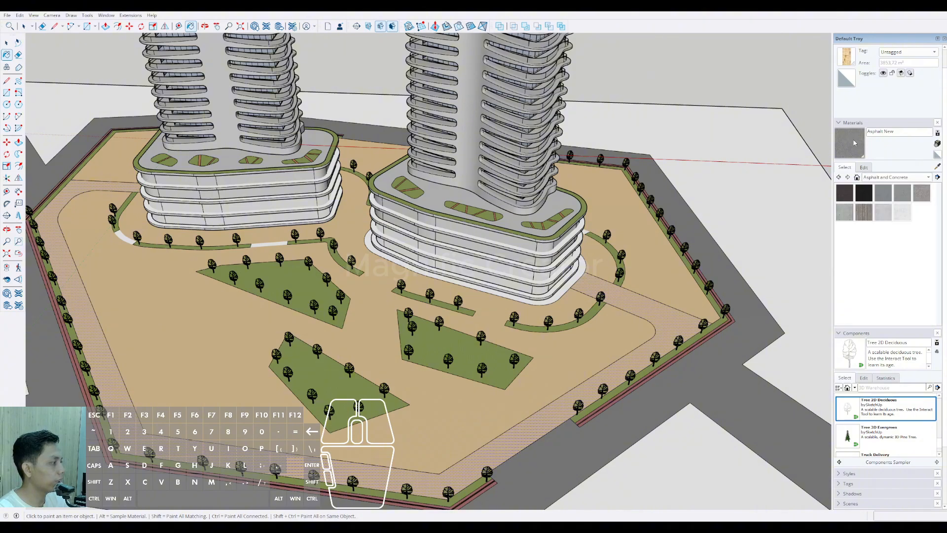
click(847, 194)
scroll(669, 313, up, 2)
click(668, 313)
scroll(661, 310, down, 4)
key(space)
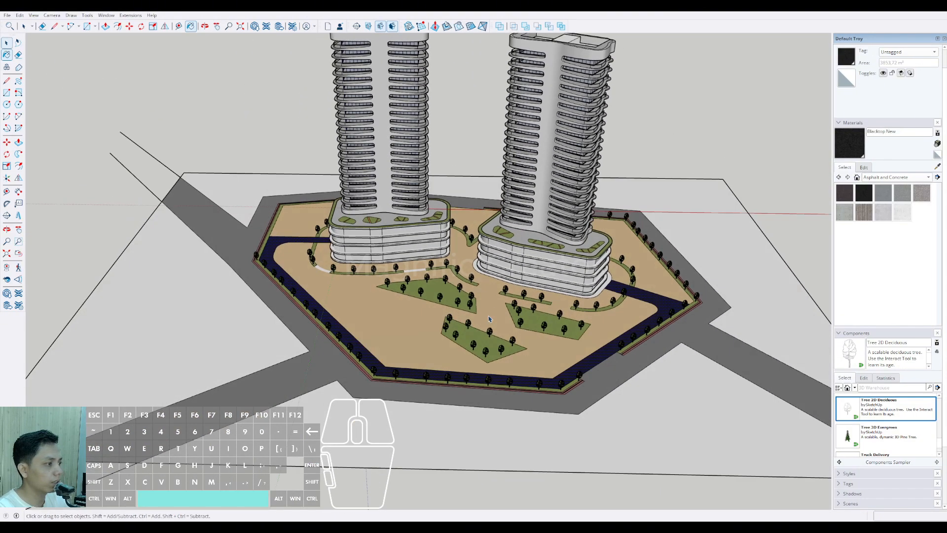
Step: Lighten the Blacktop New material's color to a dark grey close to the surrounding road
click(863, 170)
drag(876, 224, 877, 222)
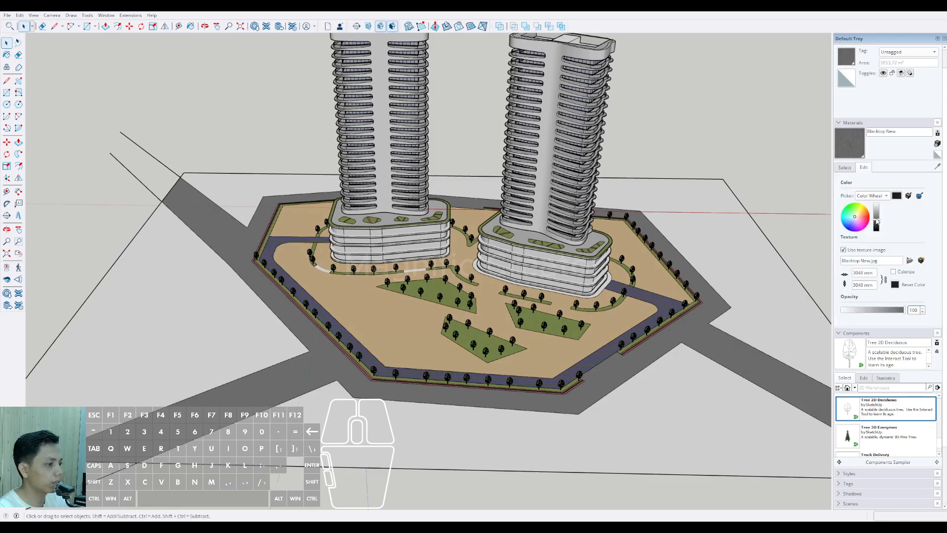
middle_drag(729, 229, 723, 168)
scroll(435, 338, up, 2)
mouse_move(384, 343)
middle_down()
mouse_move(436, 339)
mouse_move(400, 349)
mouse_move(419, 345)
middle_up()
drag(876, 224, 878, 224)
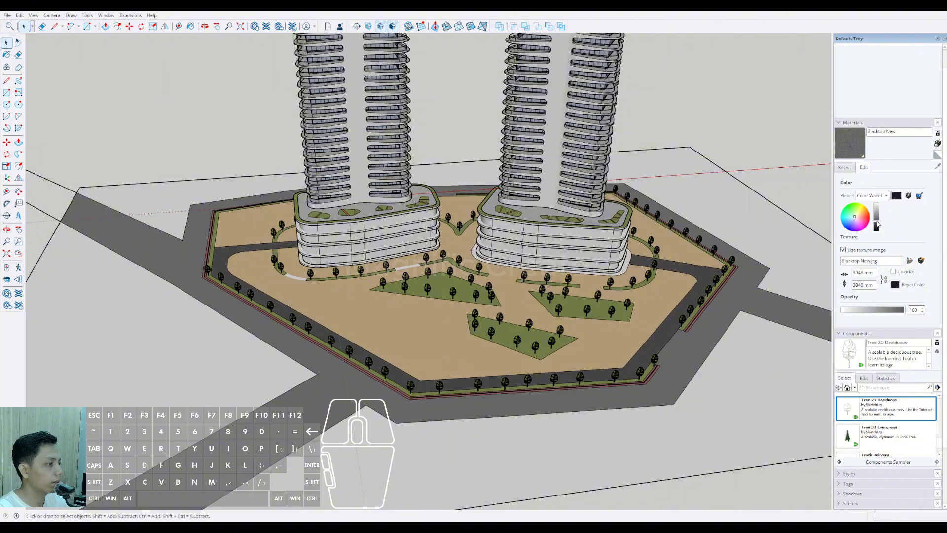
Step: Draw a line from the first tower's rear podium edge along one side of the planting strip's opening, past the rear boundary
scroll(448, 372, down, 3)
mouse_move(415, 338)
middle_down()
mouse_move(494, 295)
mouse_move(520, 363)
mouse_move(480, 338)
mouse_move(334, 303)
mouse_move(306, 316)
mouse_move(338, 327)
mouse_move(433, 321)
mouse_move(518, 365)
mouse_move(389, 328)
mouse_move(483, 339)
mouse_move(413, 339)
mouse_move(447, 363)
mouse_move(446, 389)
mouse_move(457, 334)
mouse_move(461, 354)
mouse_move(545, 339)
middle_up()
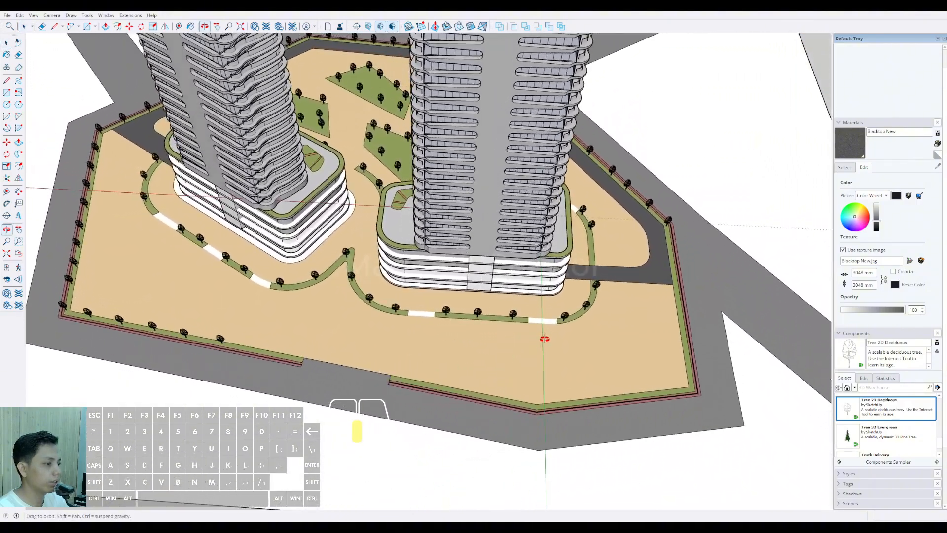
scroll(431, 337, up, 2)
mouse_move(431, 336)
middle_down()
mouse_move(454, 330)
mouse_move(439, 334)
middle_up()
triple_click(437, 335)
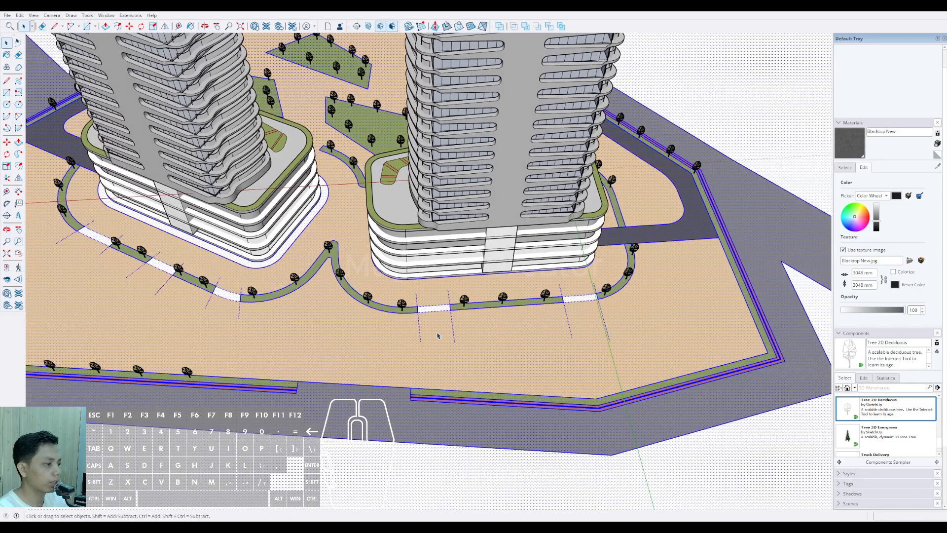
scroll(422, 309, up, 4)
key(l)
click(414, 268)
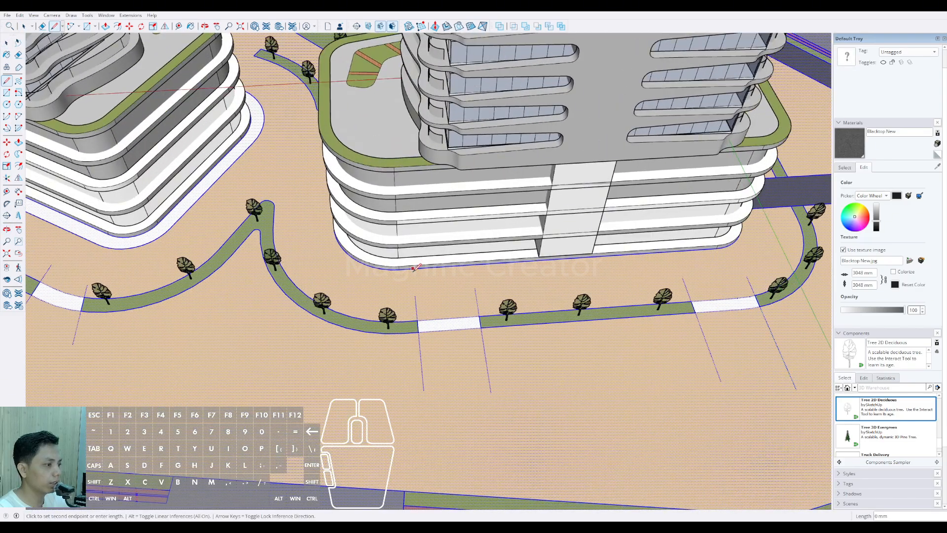
scroll(424, 379, down, 5)
scroll(424, 380, up, 4)
key(shift)
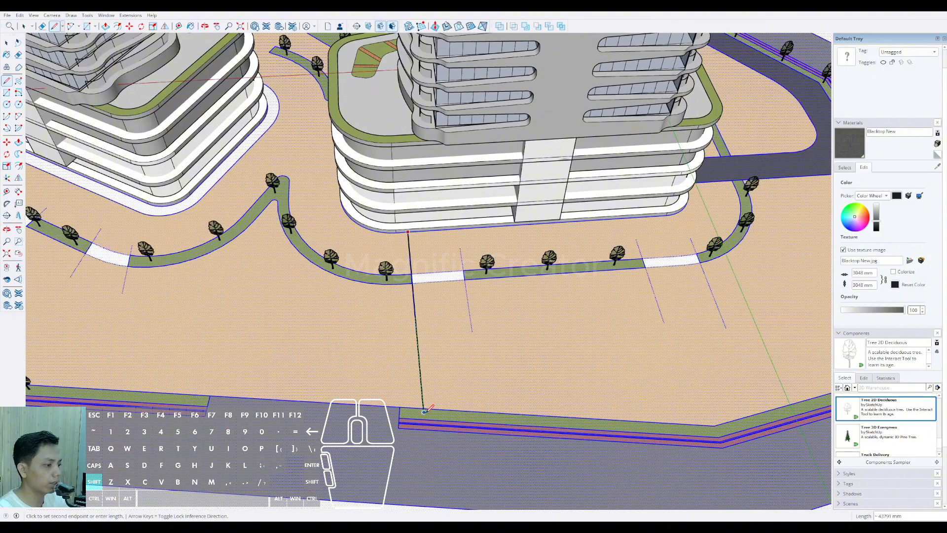
click(424, 410)
Step: Draw a second line along the other side of the same opening, from the podium edge past the rear boundary
scroll(458, 229, up, 2)
click(456, 225)
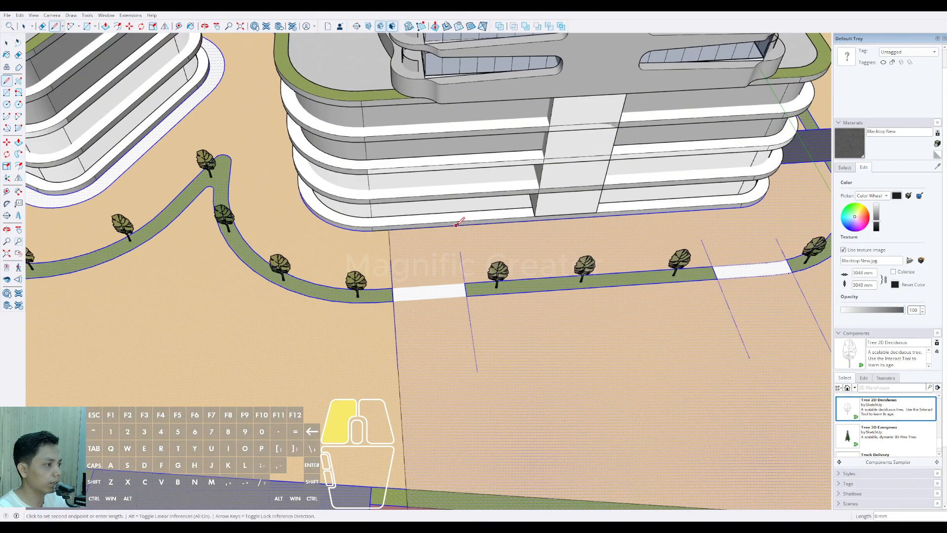
scroll(464, 273, down, 3)
click(480, 409)
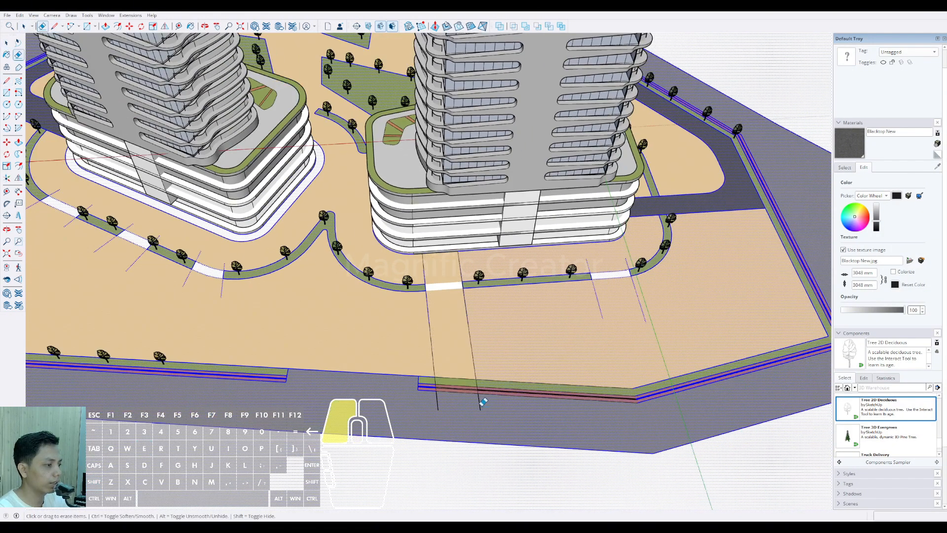
Step: Erase the lines' overhangs on the road and the perimeter border and boundary edge between them to open the rear lane
key(e)
scroll(436, 390, down, 3)
scroll(444, 380, up, 5)
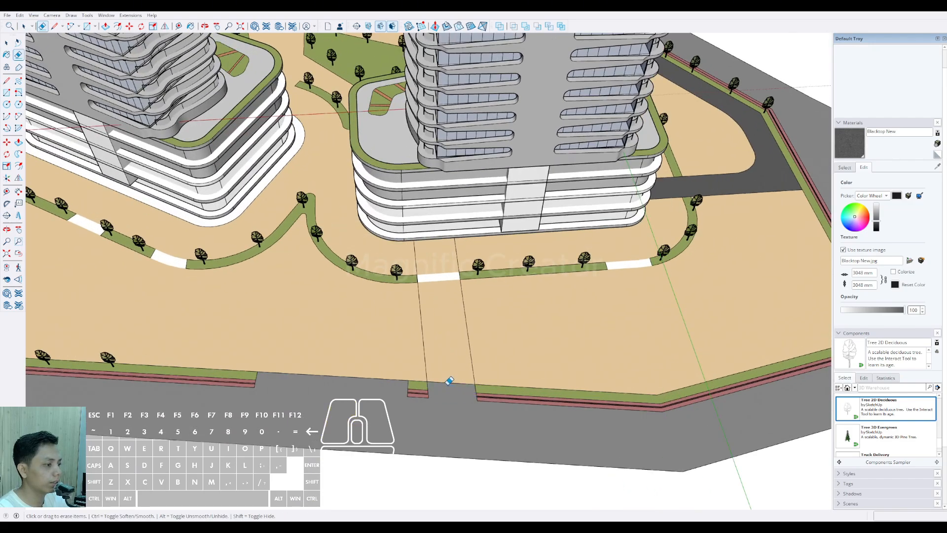
click(450, 381)
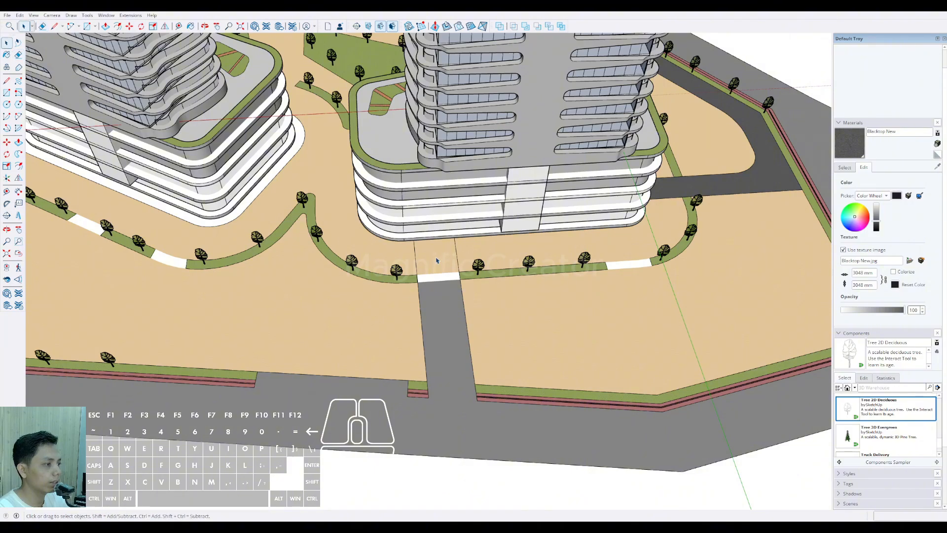
Step: Paint the lane section between the white crossing and the first tower's podium with Blacktop New
click(437, 260)
key(b)
click(436, 260)
key(space)
Step: Examine the rear lane, the planting strip openings and the perimeter trees behind both towers
scroll(436, 260, down, 4)
mouse_move(438, 261)
shift+middle_down()
mouse_move(424, 323)
mouse_move(503, 358)
shift+middle_up()
click(771, 130)
scroll(608, 272, down, 4)
scroll(362, 335, up, 3)
middle_drag(365, 340, 398, 387)
scroll(398, 387, up, 5)
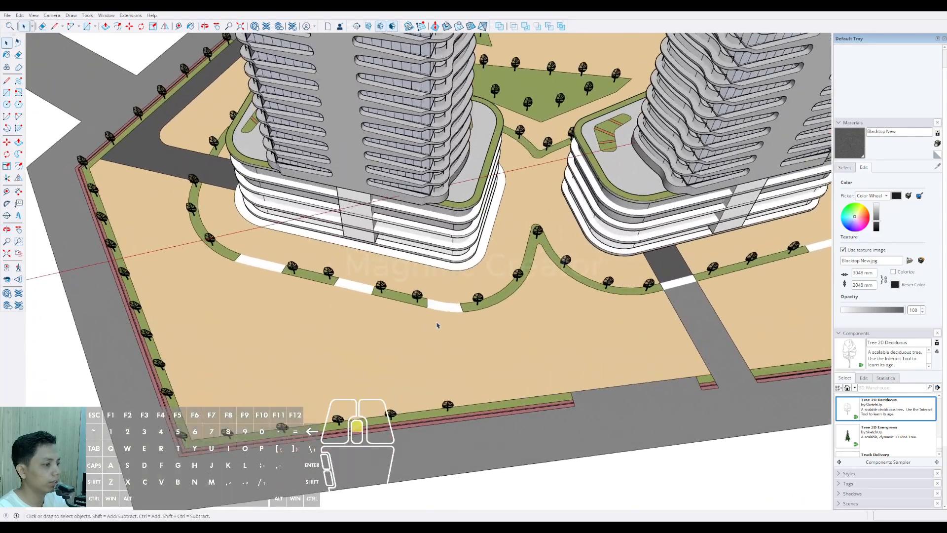
scroll(437, 325, down, 4)
middle_drag(388, 347, 448, 321)
scroll(424, 313, up, 5)
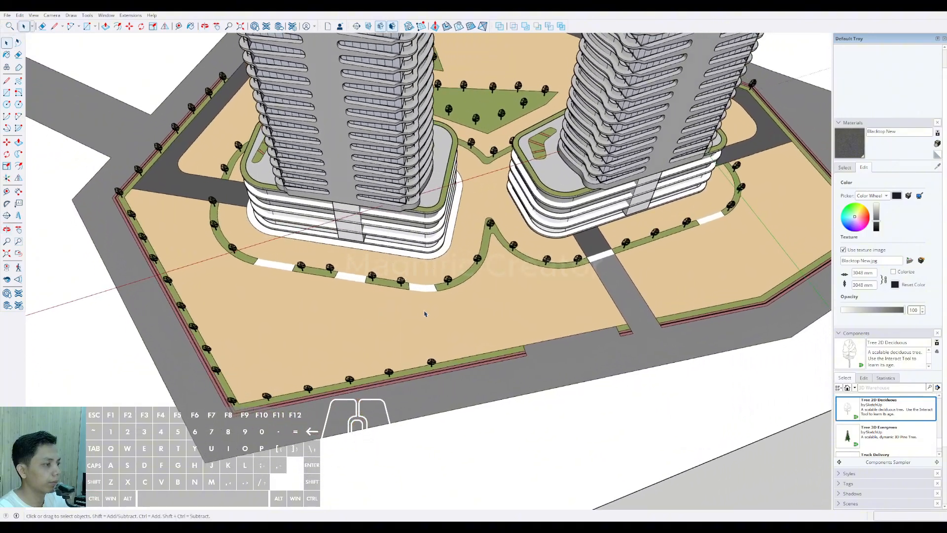
scroll(407, 282, up, 2)
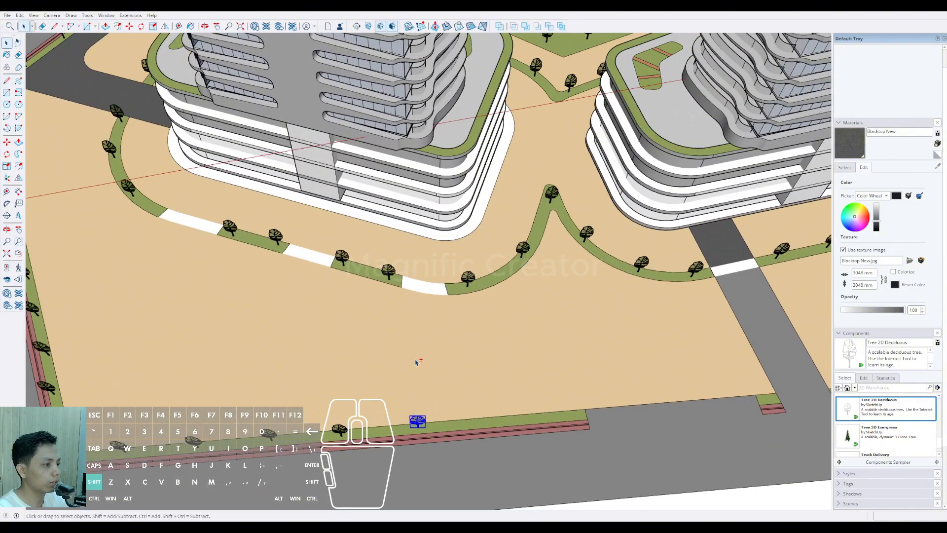
Step: Delete the boundary tree in the way and draw a line from the near corner of the second tower's white crossing past the rear boundary
key(Delete)
scroll(403, 286, up, 1)
key(l)
scroll(401, 285, up, 2)
click(400, 293)
scroll(400, 296, down, 1)
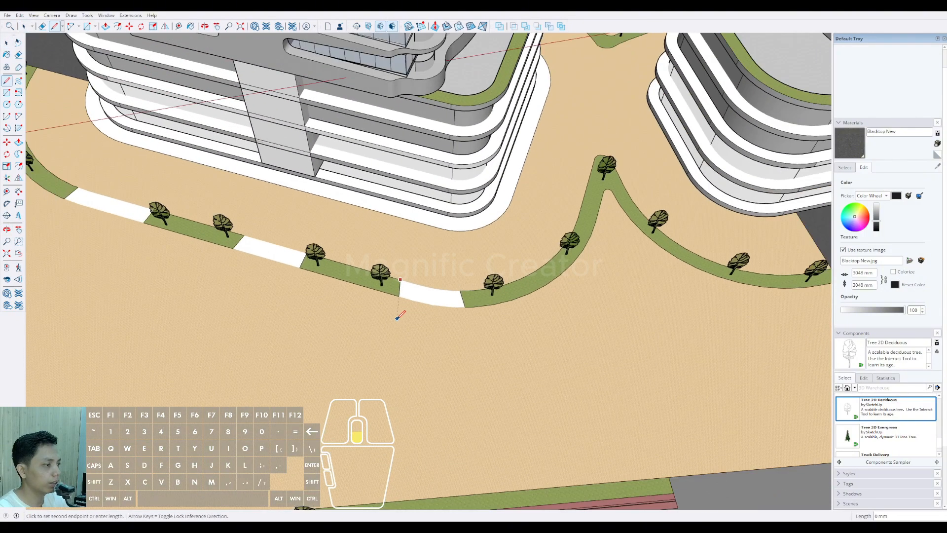
scroll(397, 317, down, 3)
key(shift)
scroll(399, 315, up, 2)
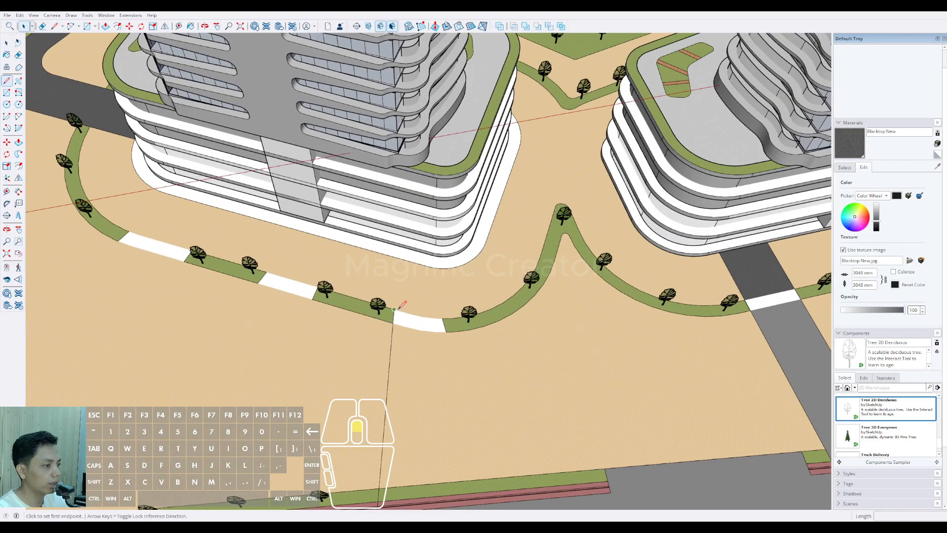
Step: Continue that line from the crossing's corner up to the second tower's podium edge
click(395, 314)
scroll(397, 270, up, 1)
shift+click(400, 255)
key(space)
scroll(401, 296, down, 3)
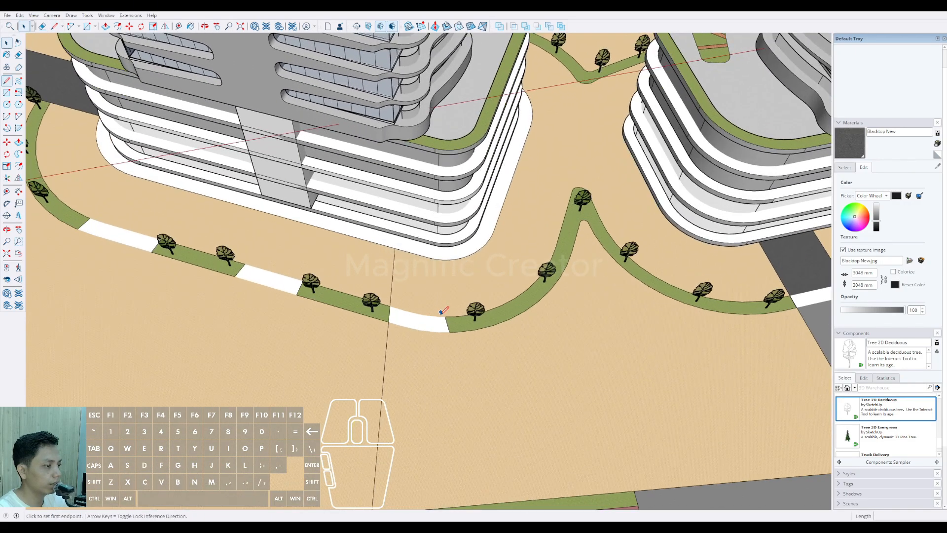
Step: Draw a line along the other side of the crossing, from the second tower's podium edge past the rear boundary
scroll(400, 319, up, 1)
click(444, 267)
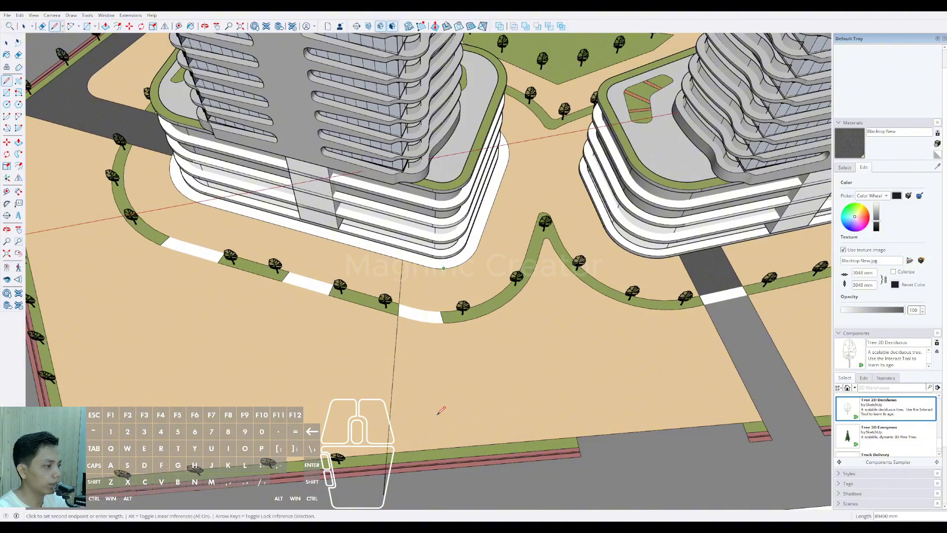
scroll(439, 396, down, 2)
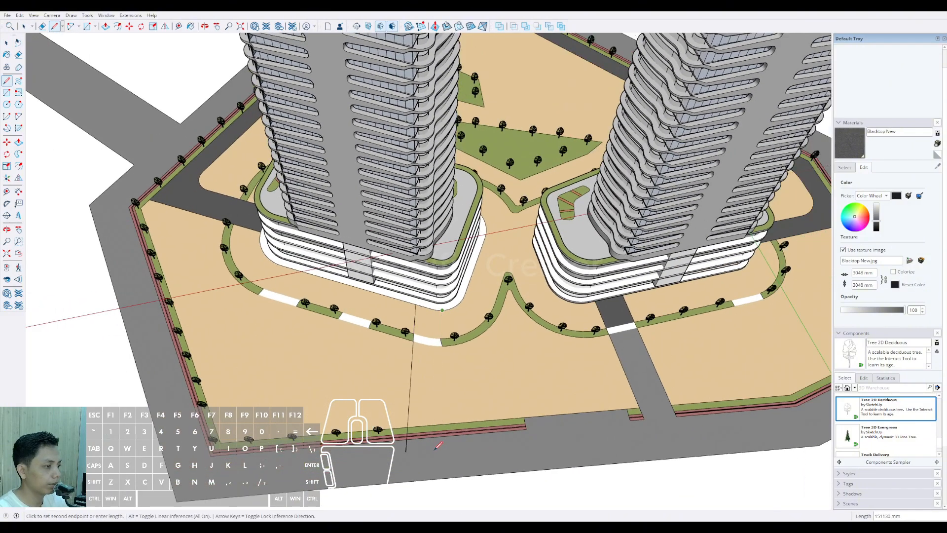
scroll(438, 446, up, 1)
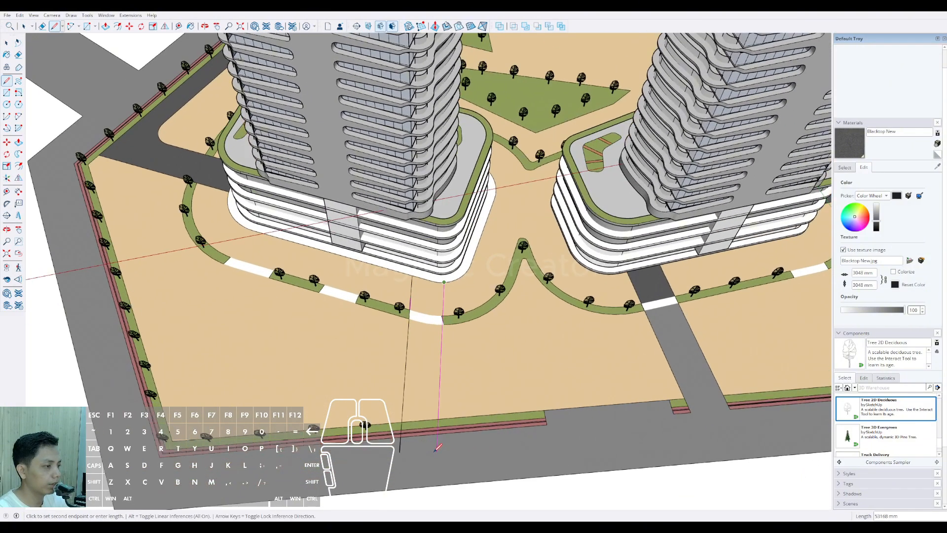
click(435, 450)
Step: Erase the two lines' overhangs on the road and the perimeter border between them to open the second rear lane
key(e)
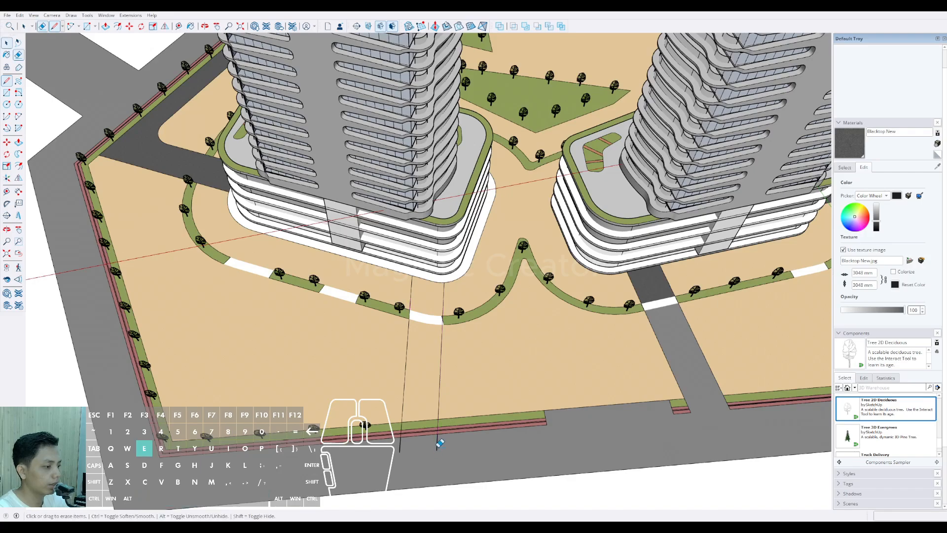
drag(438, 445, 395, 446)
scroll(421, 437, up, 3)
mouse_move(420, 416)
mouse_down()
mouse_move(418, 435)
mouse_move(420, 402)
mouse_up()
Step: Paint both sections of the second rear lane, before and behind the white crossing, with Blacktop New
key(b)
scroll(428, 355, down, 3)
click(429, 315)
click(430, 229)
key(space)
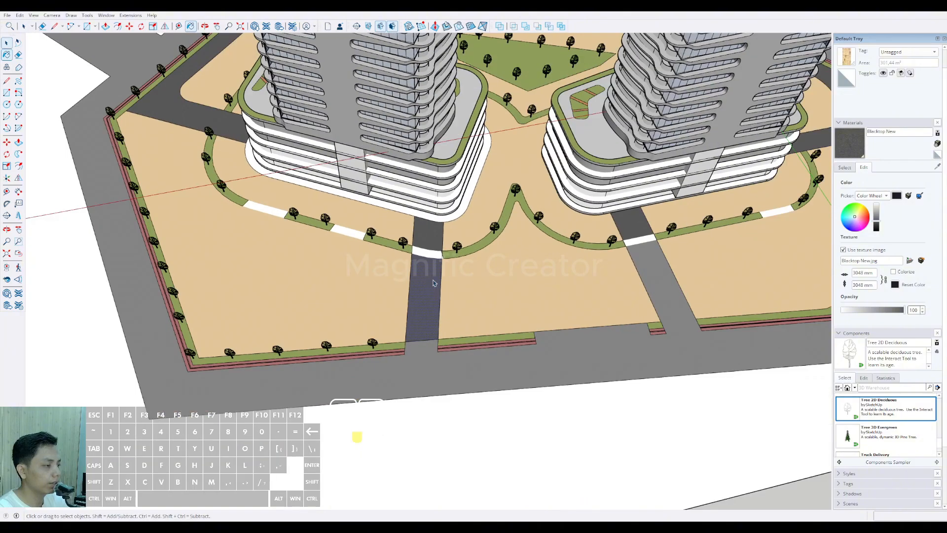
Step: Round the second rear lane's corner at the site boundary with an arc and remove the old corner edge
scroll(433, 283, down, 5)
mouse_move(433, 283)
middle_down()
mouse_move(451, 320)
mouse_move(365, 317)
mouse_move(439, 281)
middle_up()
scroll(446, 277, up, 8)
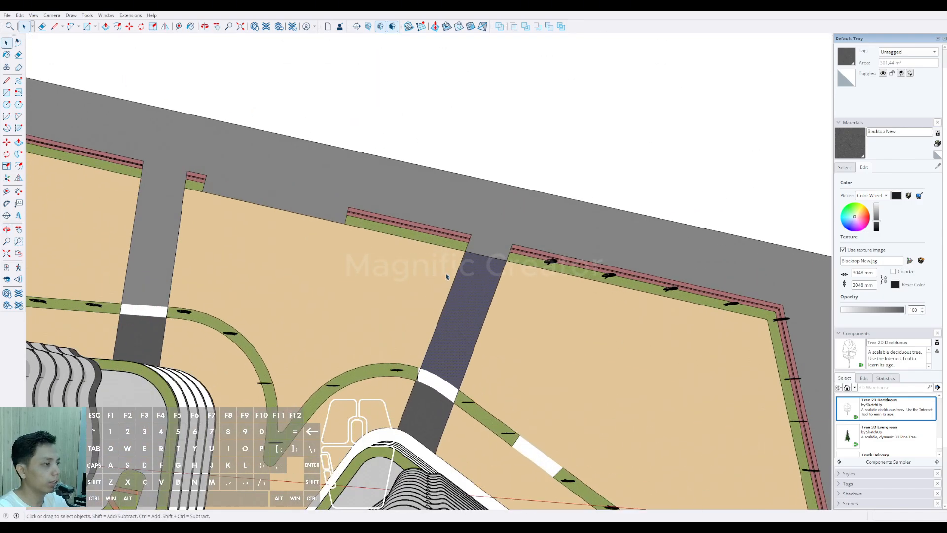
click(446, 277)
scroll(447, 277, up, 2)
key(a)
click(451, 297)
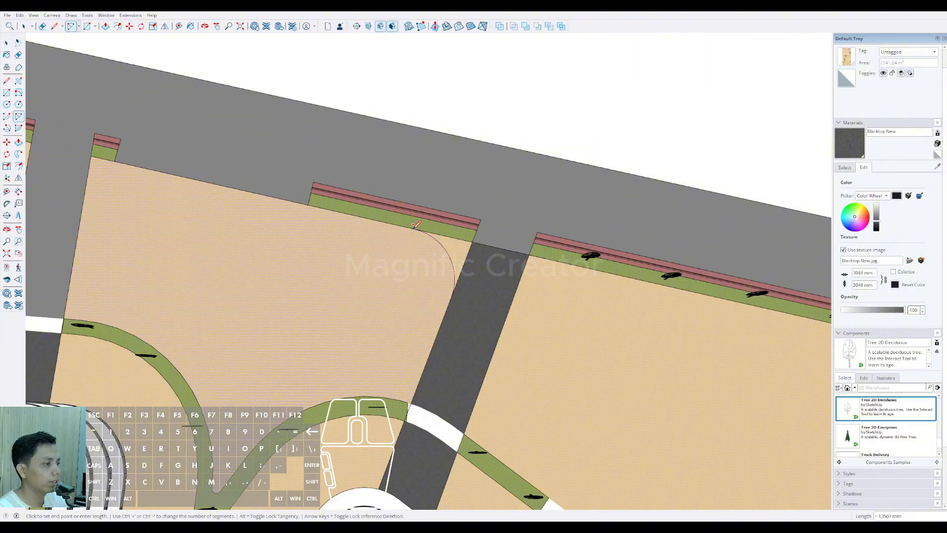
click(416, 224)
key(e)
scroll(470, 255, up, 2)
scroll(439, 217, down, 2)
Step: Cut the perimeter border diagonally from the arc's end to the road and erase the border piece beside the lane
key(l)
scroll(394, 226, up, 2)
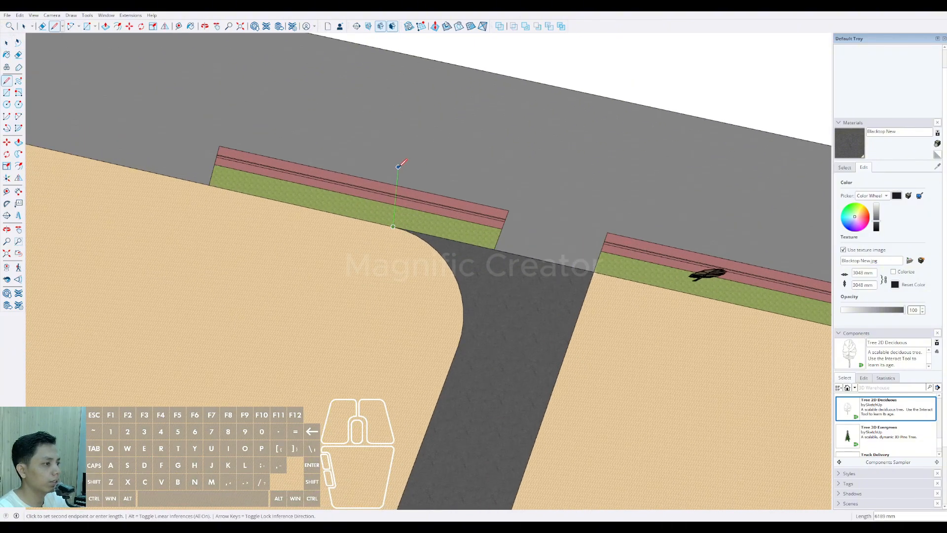
click(319, 157)
key(space)
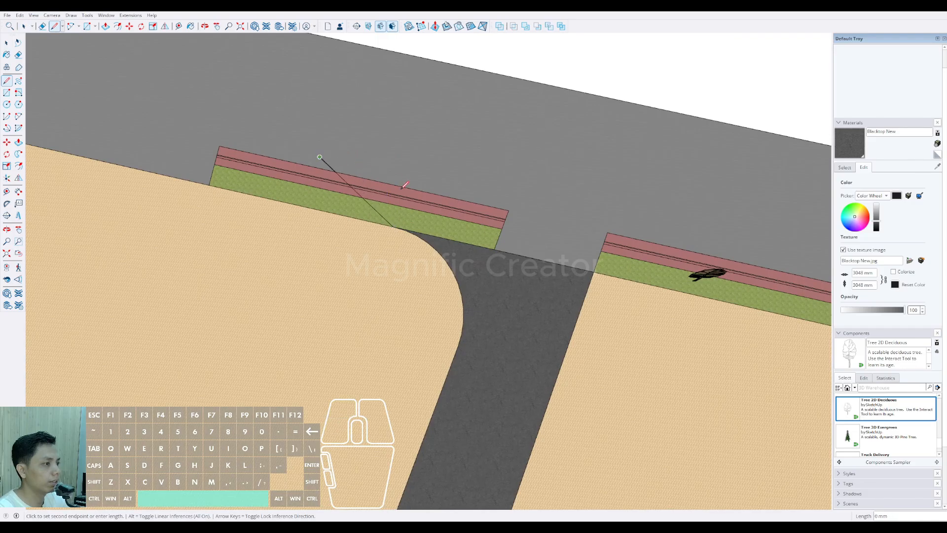
key(e)
drag(406, 184, 406, 216)
scroll(437, 232, down, 3)
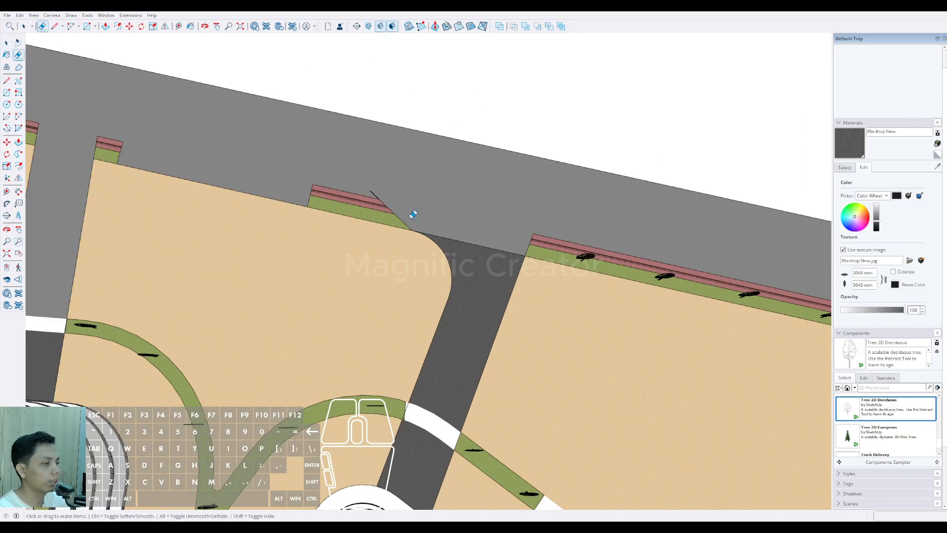
key(space)
Step: Select the front driveway's two inner edges along the long side and the front side of the site
scroll(401, 209, down, 10)
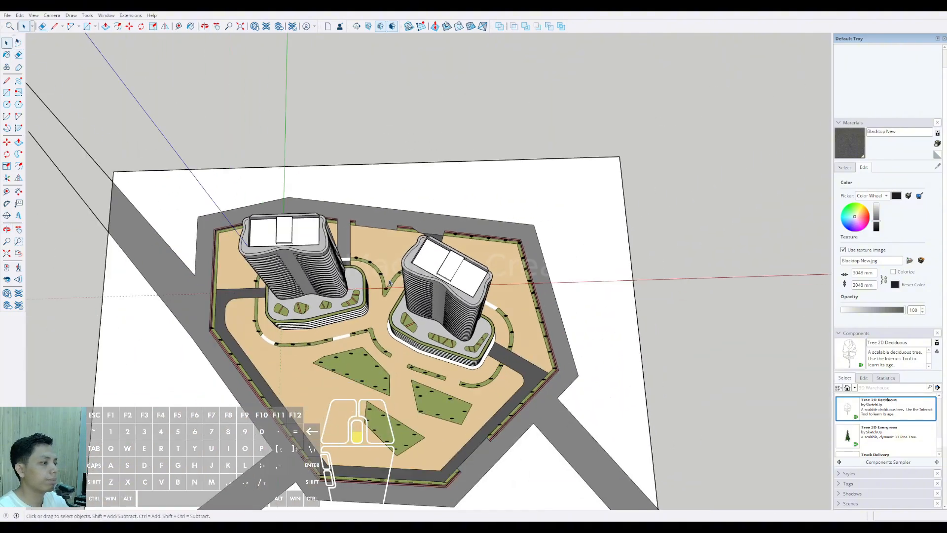
scroll(389, 283, down, 3)
middle_drag(389, 283, 371, 252)
scroll(346, 372, up, 5)
middle_drag(345, 372, 328, 311)
scroll(321, 283, down, 3)
middle_drag(328, 310, 363, 237)
scroll(335, 349, up, 4)
click(328, 357)
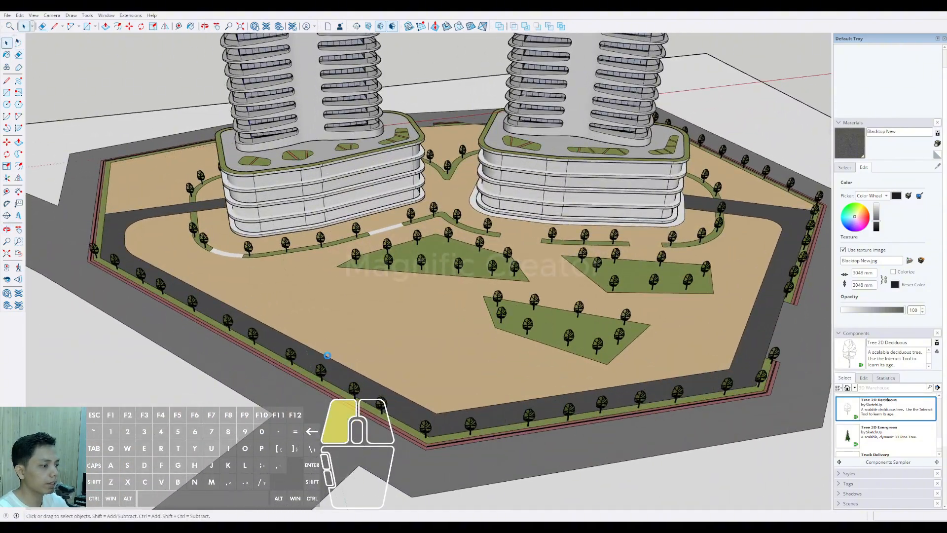
scroll(365, 357, down, 5)
scroll(408, 392, up, 3)
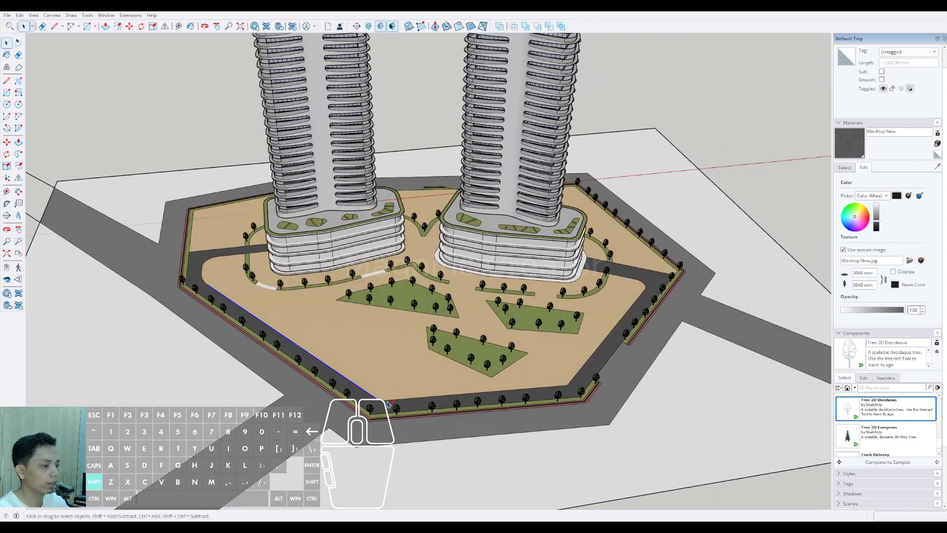
shift+middle_drag(387, 402, 426, 399)
Step: Add the rounded corners and the remaining inner driveway edges up to both towers to the selection
scroll(205, 281, up, 5)
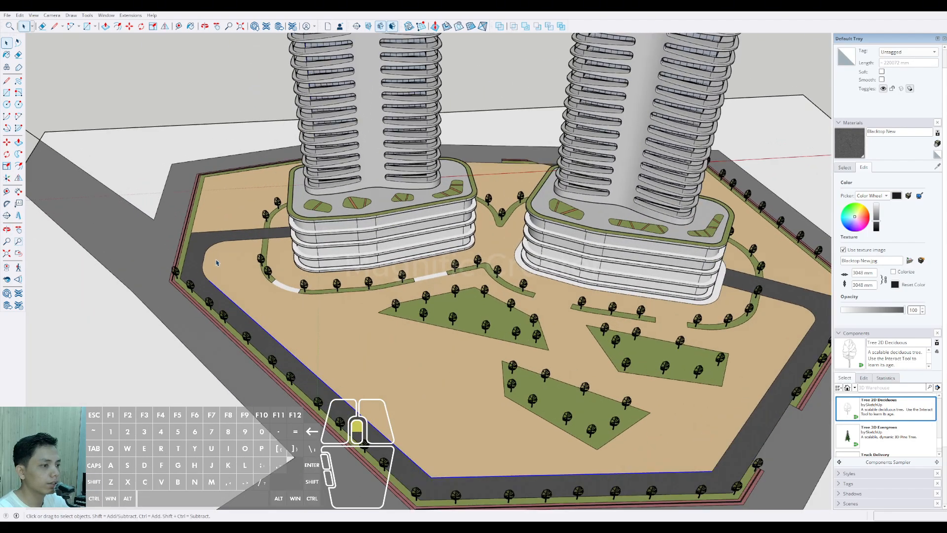
scroll(206, 258, up, 2)
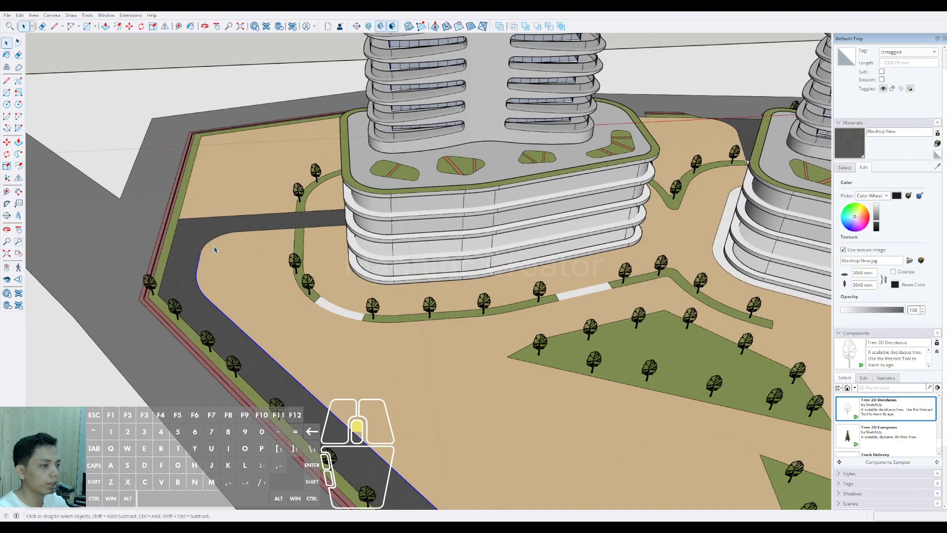
scroll(253, 234, down, 6)
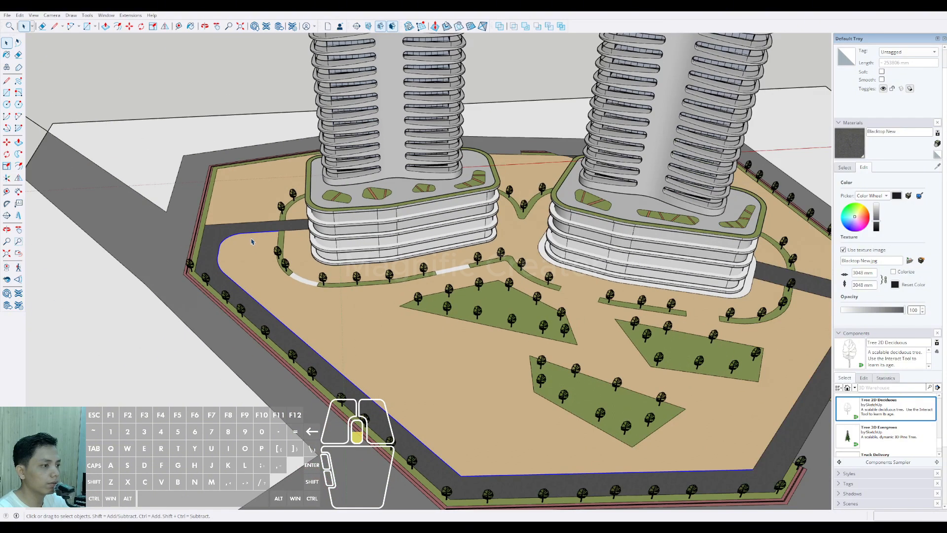
scroll(504, 344, up, 4)
shift+middle_drag(507, 350, 390, 418)
scroll(378, 427, down, 3)
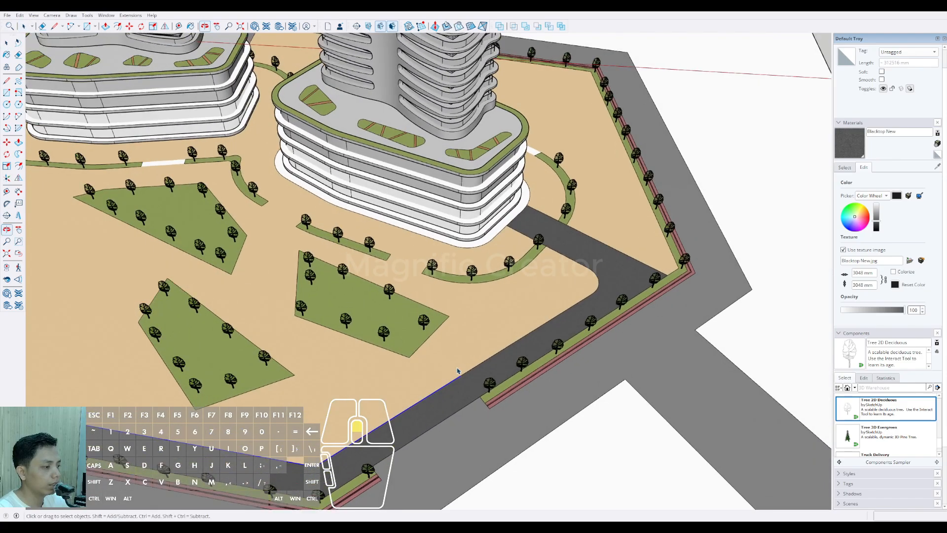
scroll(501, 368, up, 5)
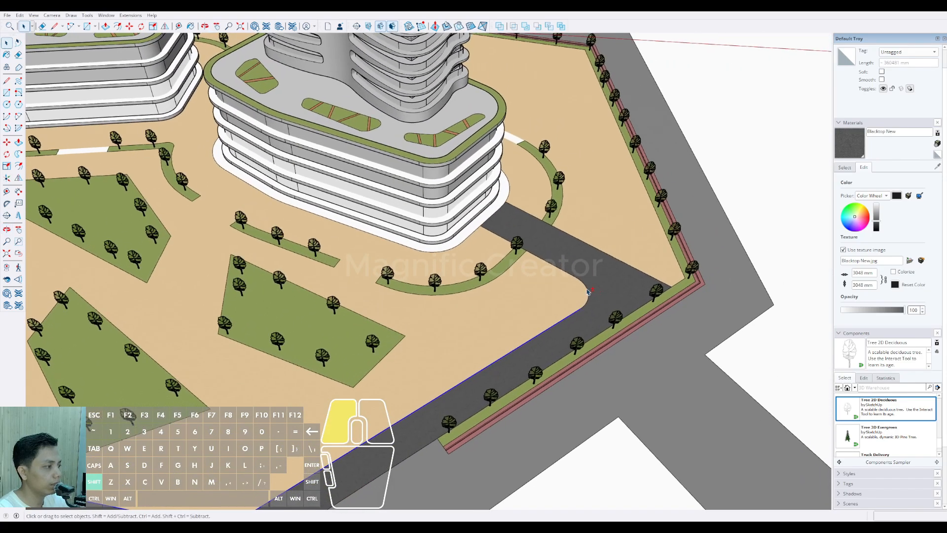
scroll(532, 273, down, 4)
shift+middle_drag(415, 326, 452, 341)
scroll(107, 177, up, 2)
shift+middle_drag(107, 178, 217, 215)
Step: Offset the selected driveway edges inward by about 1.7 m to form a narrow strip
scroll(218, 215, up, 2)
key(f)
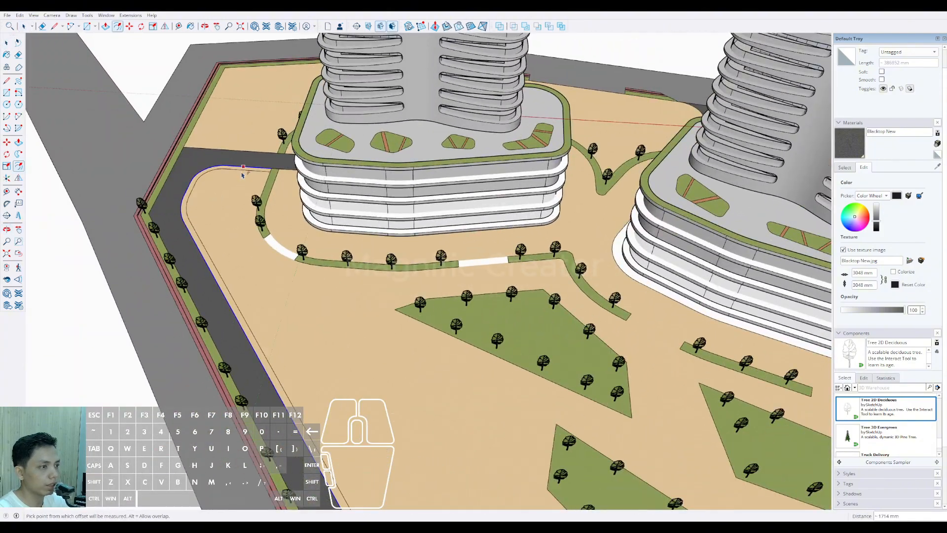
key(space)
scroll(200, 248, up, 3)
Step: Sample Vegetation Grass from the tower's planting strip and paint the new strip along the driveway with it
click(201, 250)
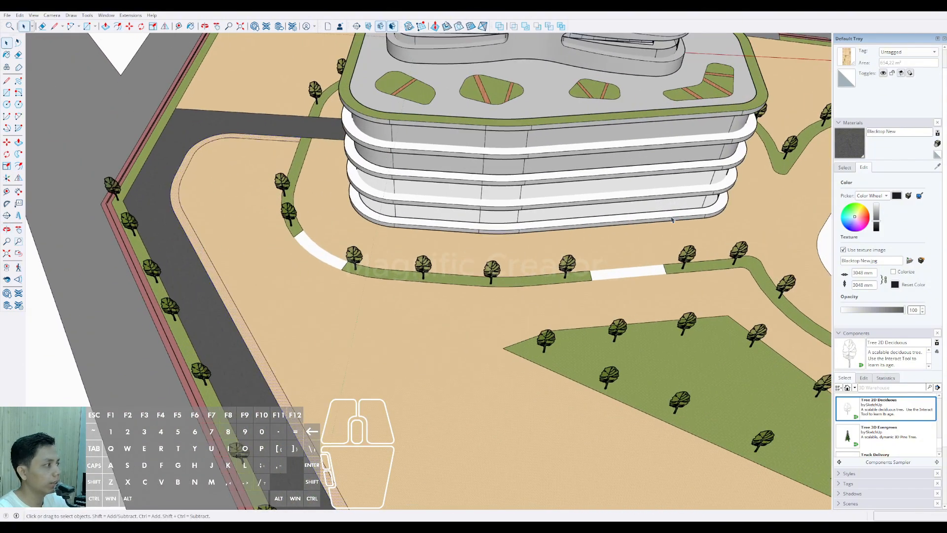
click(852, 171)
click(937, 167)
scroll(314, 175, up, 3)
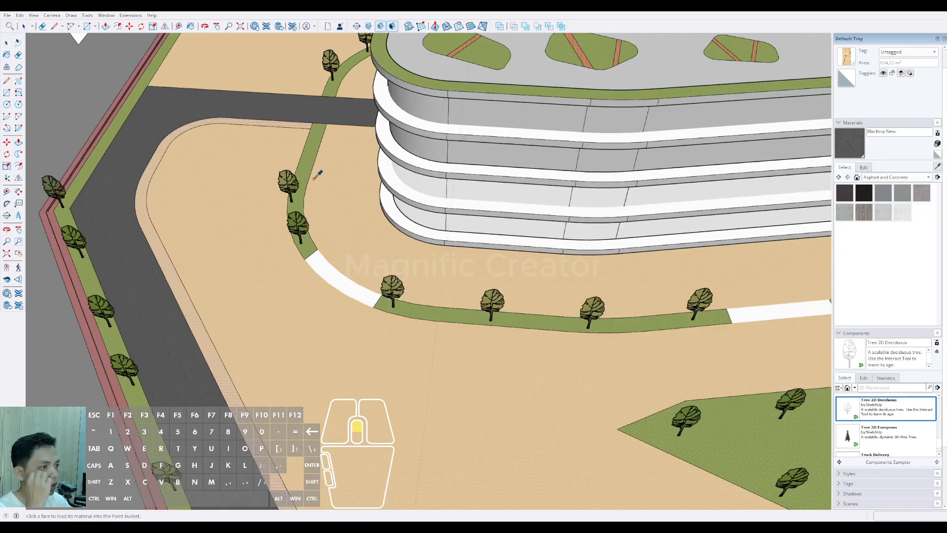
click(309, 157)
click(106, 186)
scroll(163, 206, down, 10)
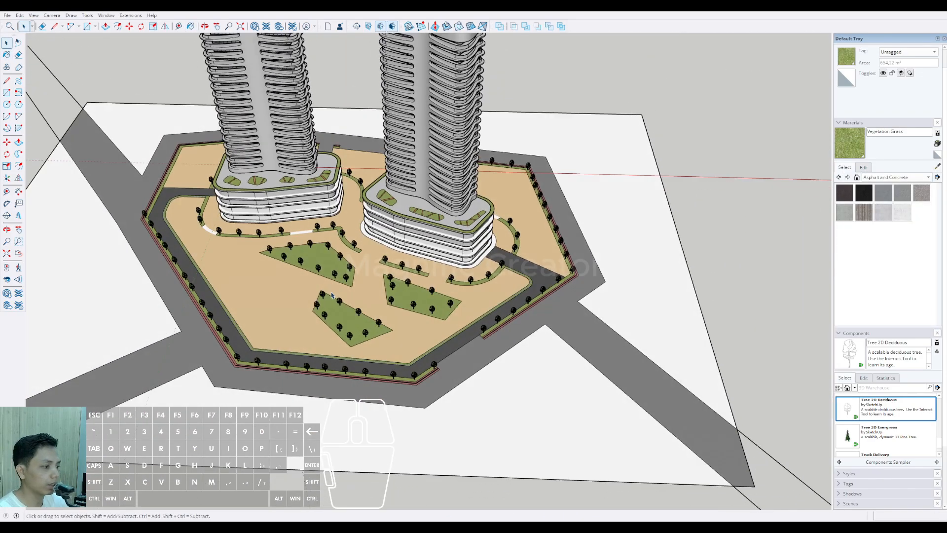
key(space)
Step: Draw a trapezoidal bay opposite the front entrance opening and erase the strip edges inside it to merge it with the driveway
scroll(488, 354, down, 3)
shift+middle_drag(481, 351, 387, 342)
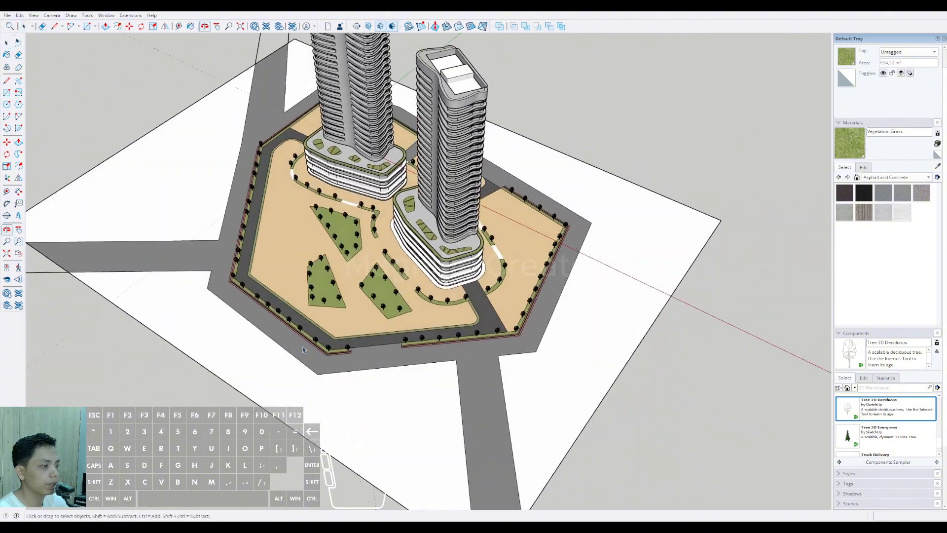
scroll(393, 334, up, 7)
scroll(343, 338, up, 2)
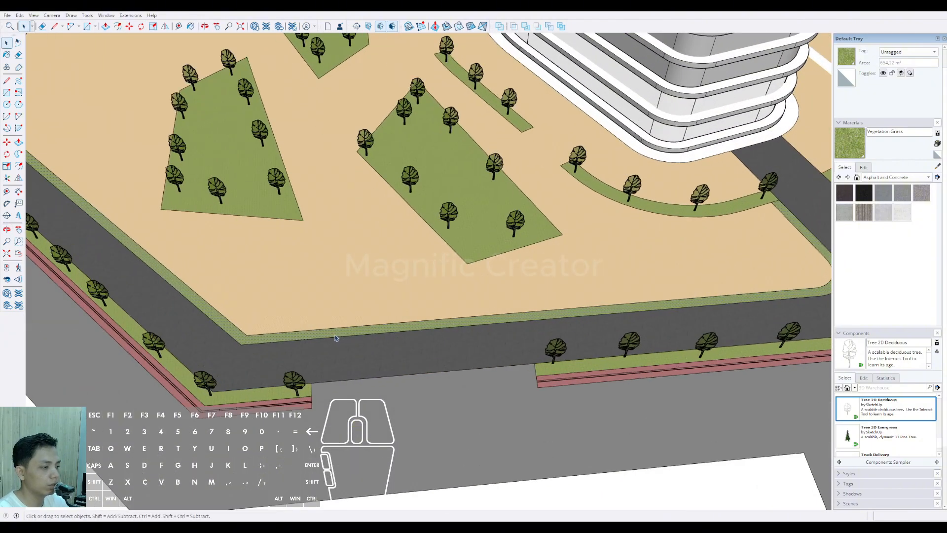
click(326, 337)
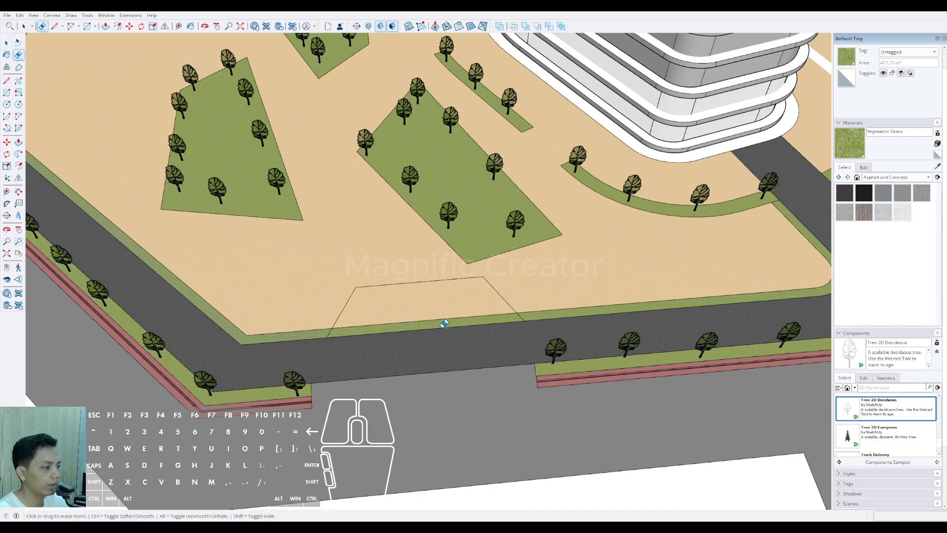
click(440, 313)
key(space)
scroll(438, 310, down, 8)
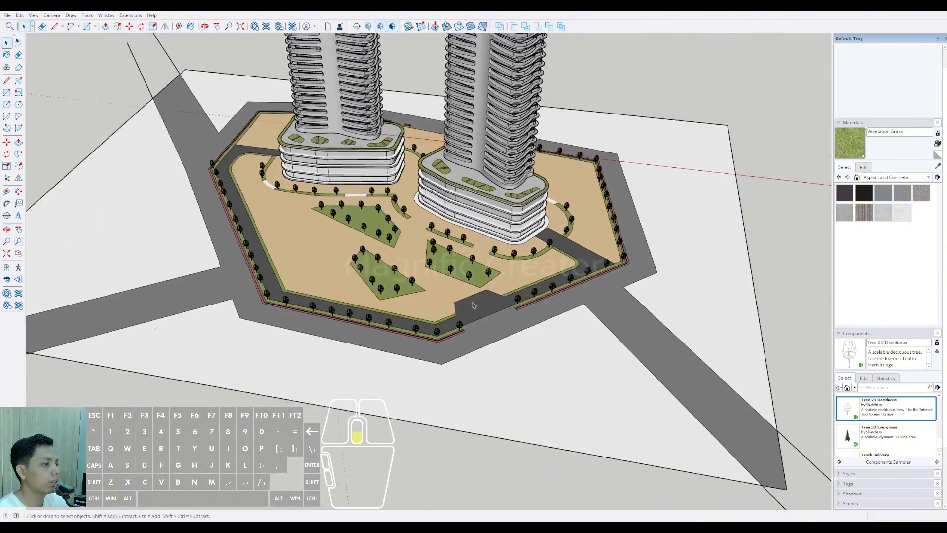
Step: Draw a five-sided planting bed outline on the empty ground between the existing beds and the driveway's long side
scroll(459, 335, up, 5)
mouse_move(472, 305)
shift+middle_down()
mouse_move(459, 334)
mouse_move(429, 338)
mouse_move(302, 308)
shift+middle_up()
scroll(454, 339, down, 3)
scroll(302, 309, up, 5)
key(l)
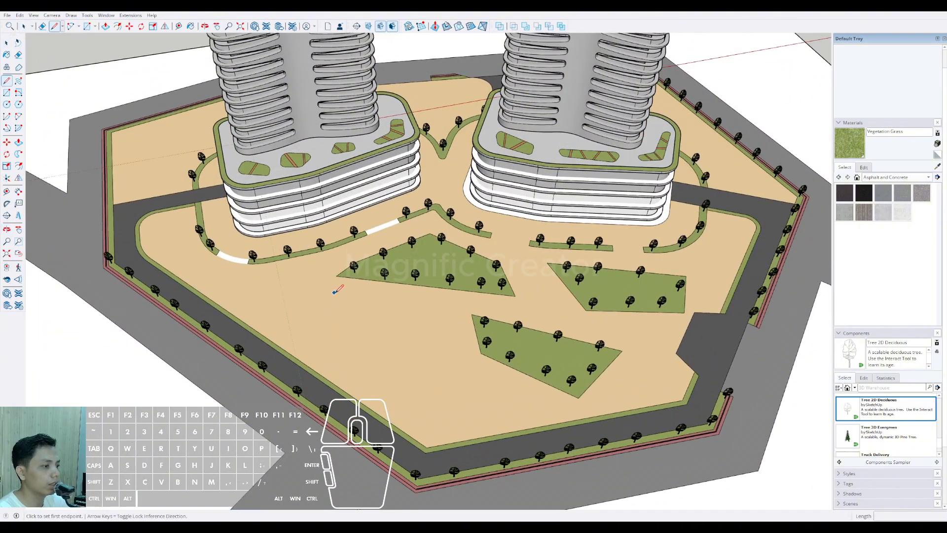
click(240, 293)
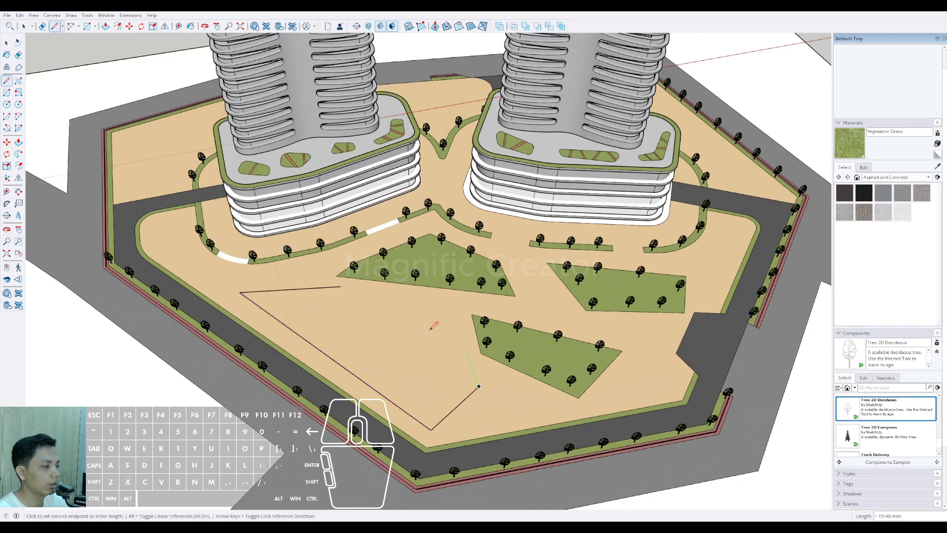
click(340, 287)
key(space)
click(353, 326)
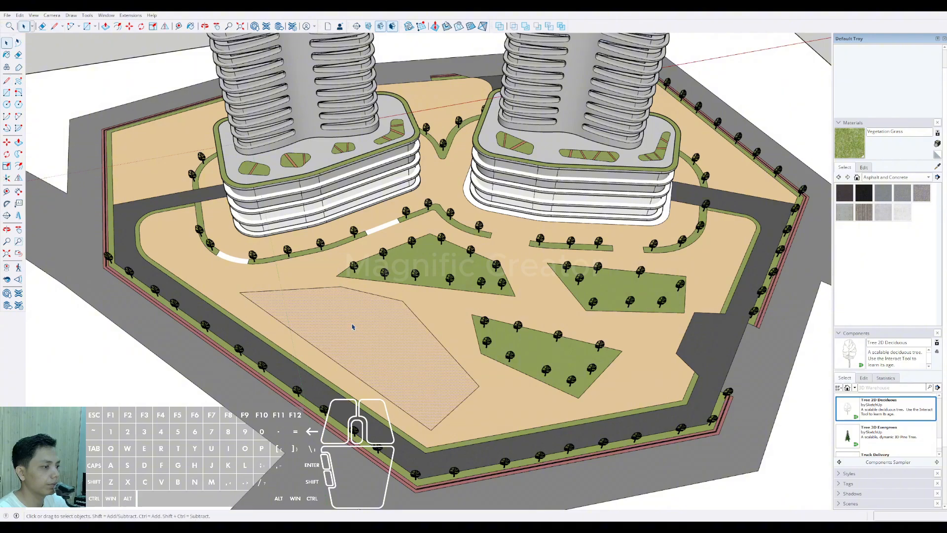
Step: Paint the new five-sided bed with Vegetation Grass
key(b)
click(359, 310)
key(space)
scroll(350, 338, down, 3)
middle_drag(350, 337, 421, 348)
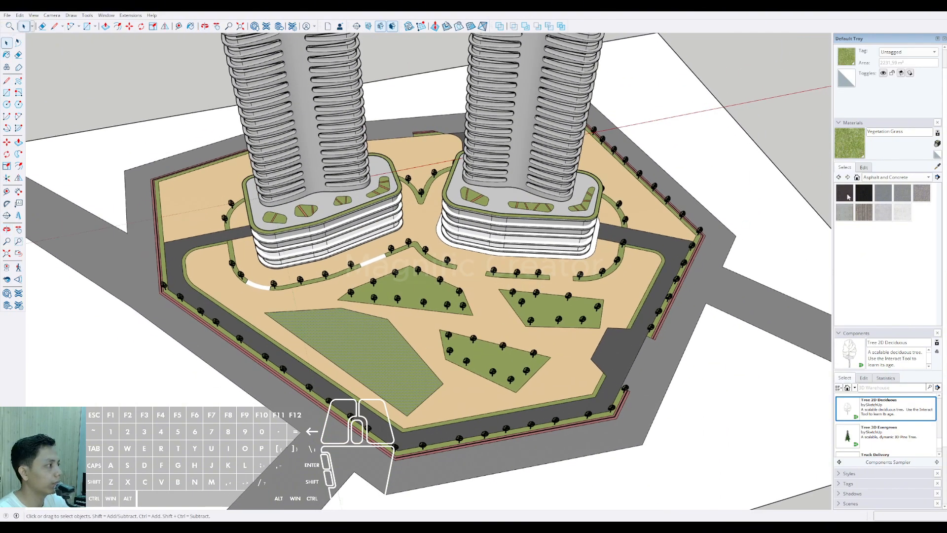
Step: Copy a tree from the neighbouring bed repeatedly around the perimeter of the new five-sided planting bed
scroll(454, 266, up, 5)
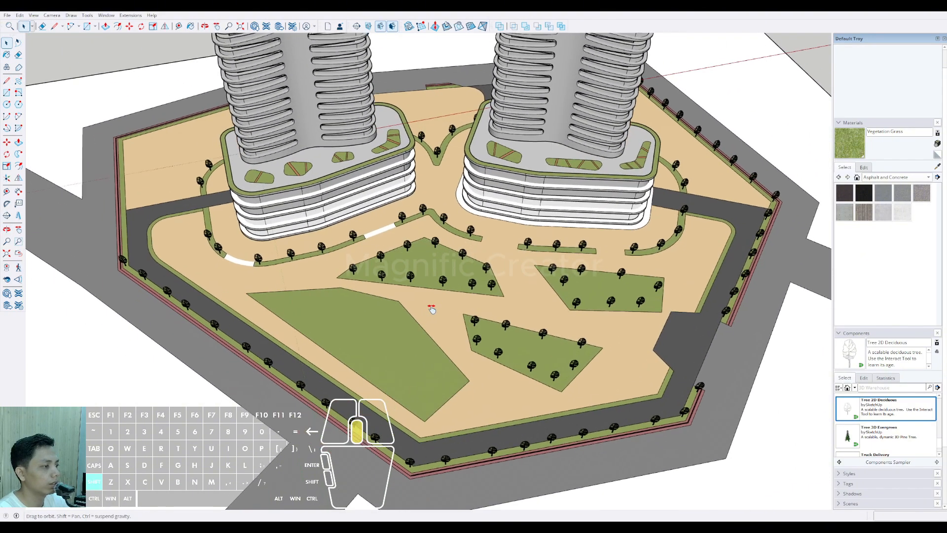
click(452, 256)
scroll(456, 267, up, 3)
scroll(456, 267, up, 2)
key(m)
key(ctrl)
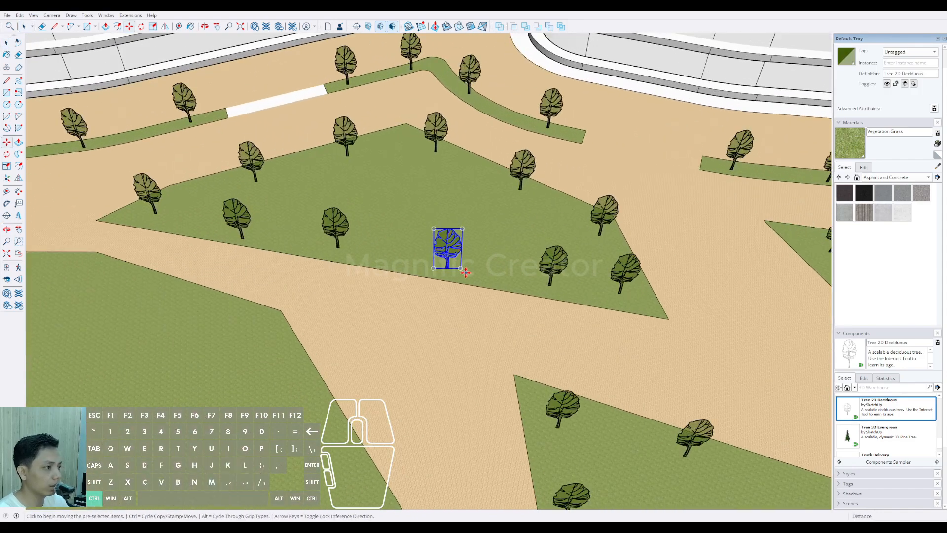
click(463, 270)
scroll(441, 285, down, 4)
shift+middle_drag(344, 319, 458, 282)
scroll(230, 248, up, 3)
click(204, 249)
scroll(237, 271, down, 3)
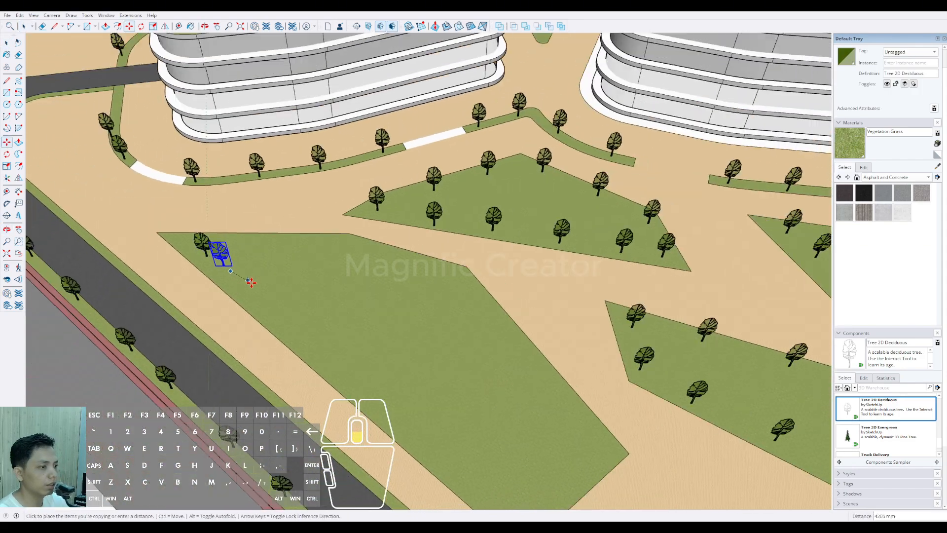
scroll(254, 281, up, 1)
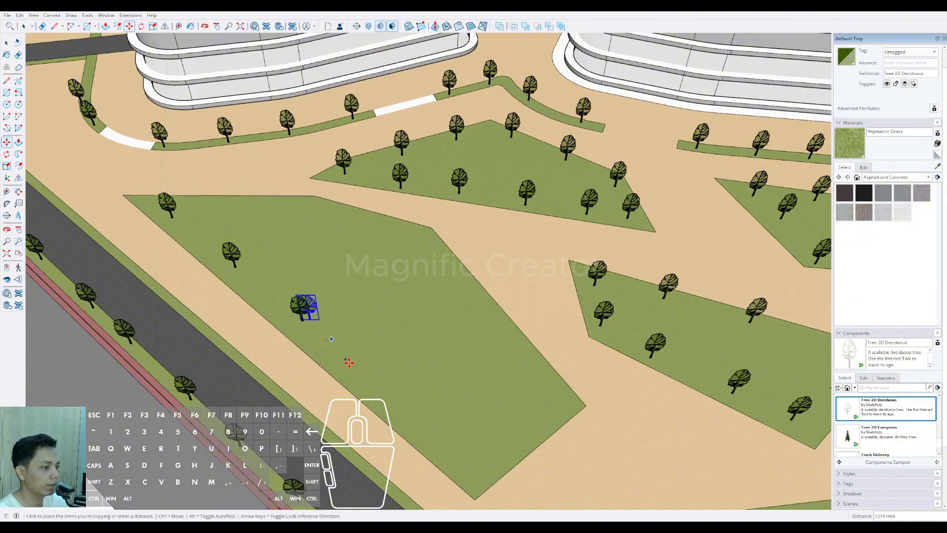
click(396, 402)
click(471, 465)
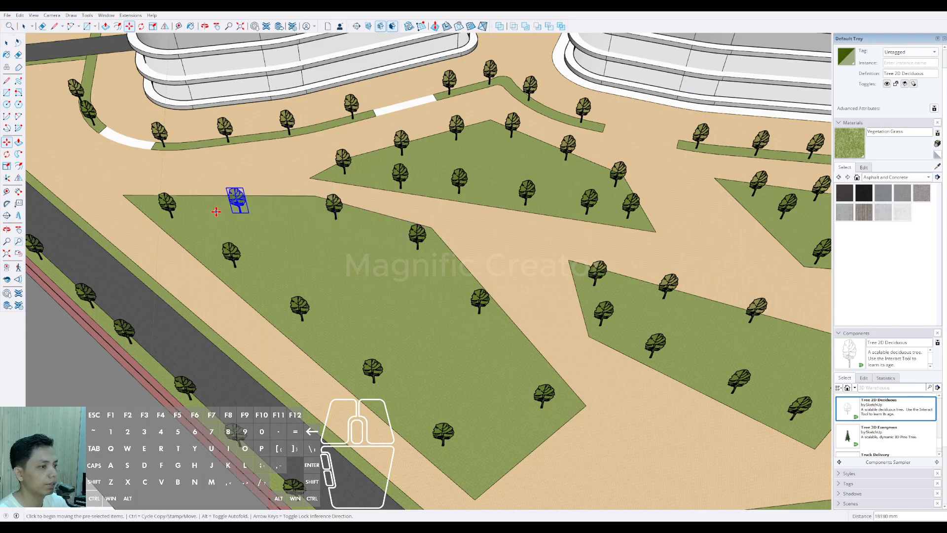
Step: Select all connected site geometry, including ground, roads and planting beds, and make it a group
scroll(216, 211, down, 10)
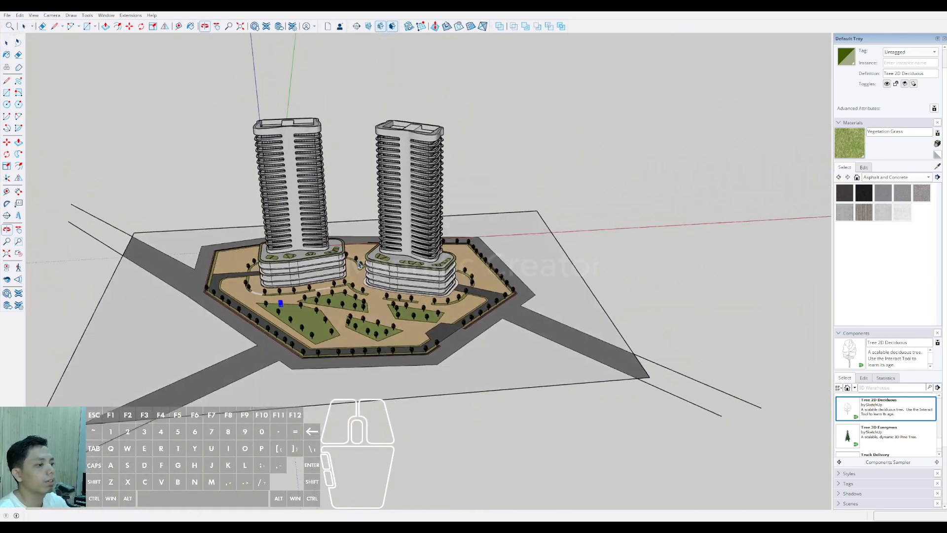
scroll(316, 352, up, 6)
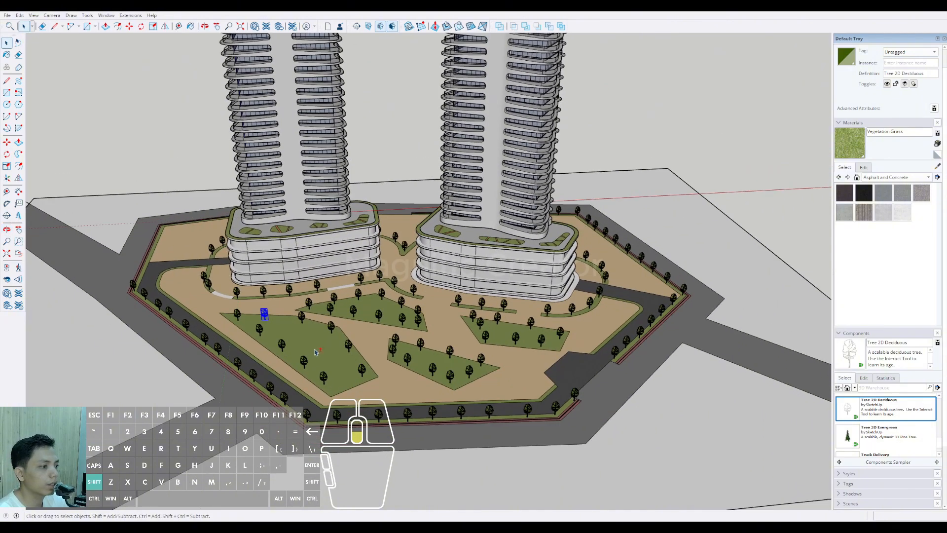
scroll(316, 351, down, 1)
triple_click(316, 351)
scroll(323, 359, up, 2)
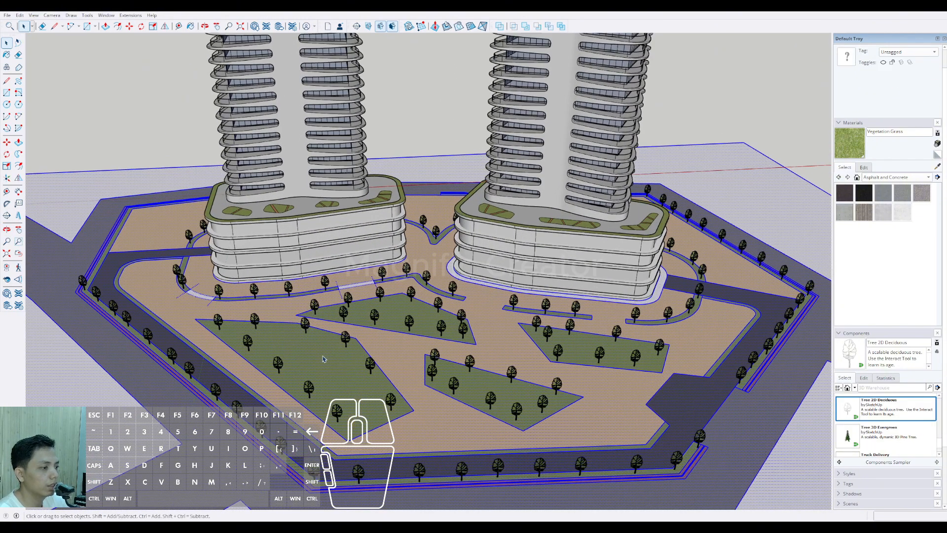
key(ctrl+g)
scroll(333, 378, down, 5)
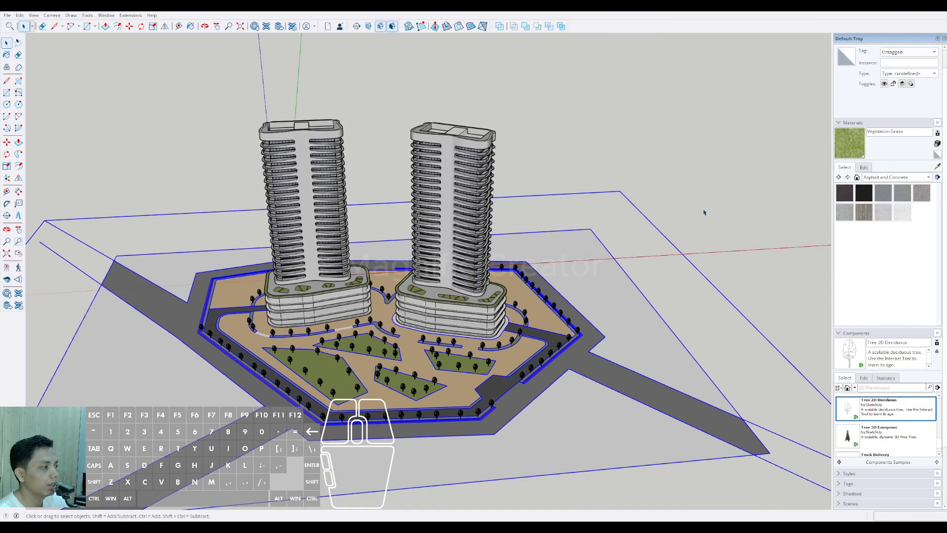
click(704, 211)
Step: Draw a four-sided building outline with lines inside the five-sided bed, between its rows of trees
scroll(318, 389, up, 3)
middle_drag(318, 390, 329, 439)
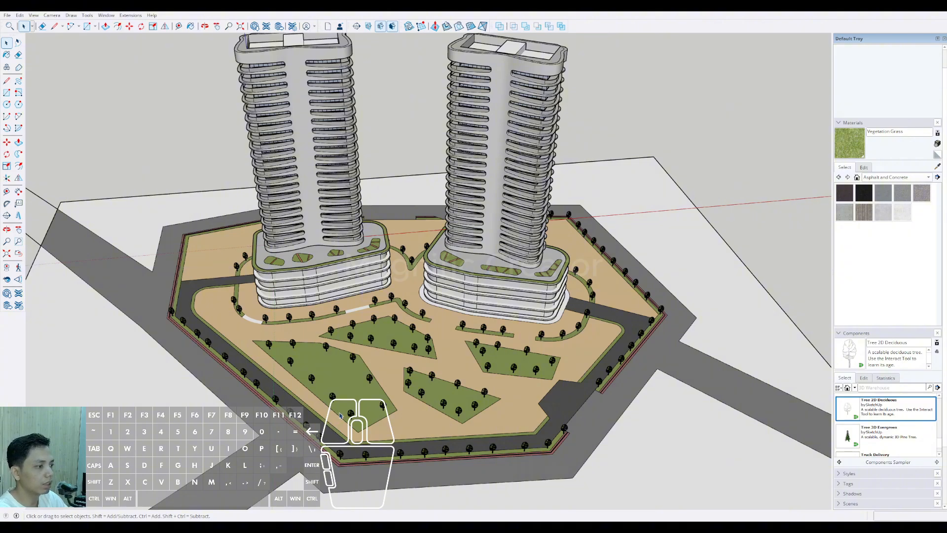
scroll(340, 416, up, 8)
key(r)
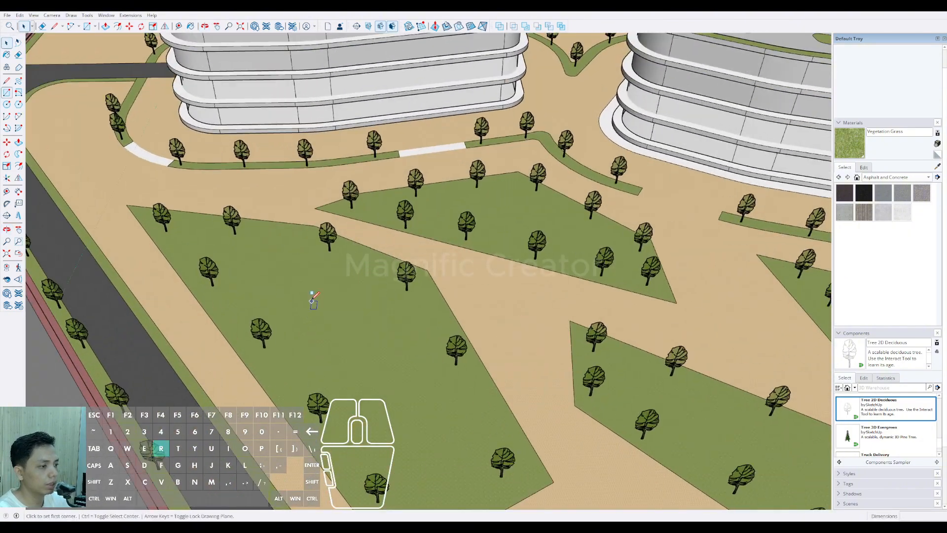
key(l)
click(293, 266)
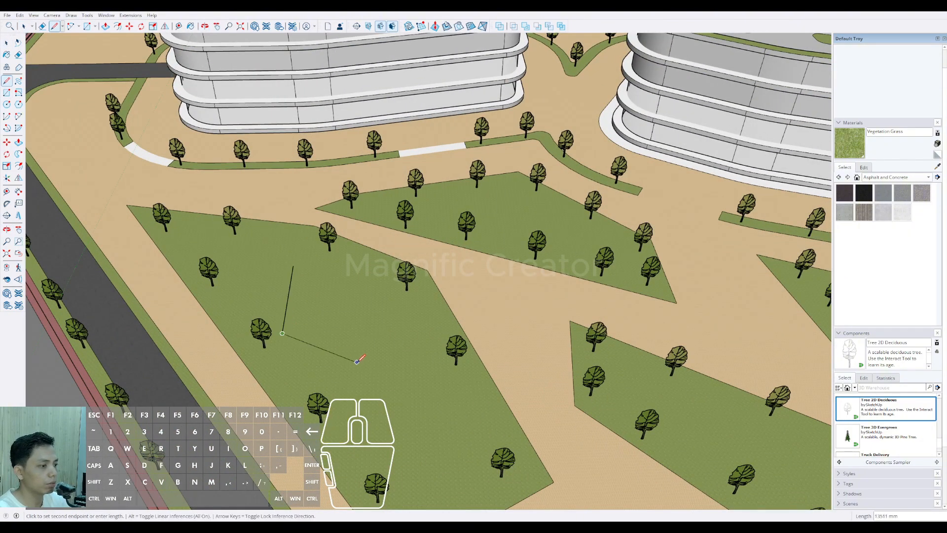
click(402, 330)
scroll(363, 261, up, 2)
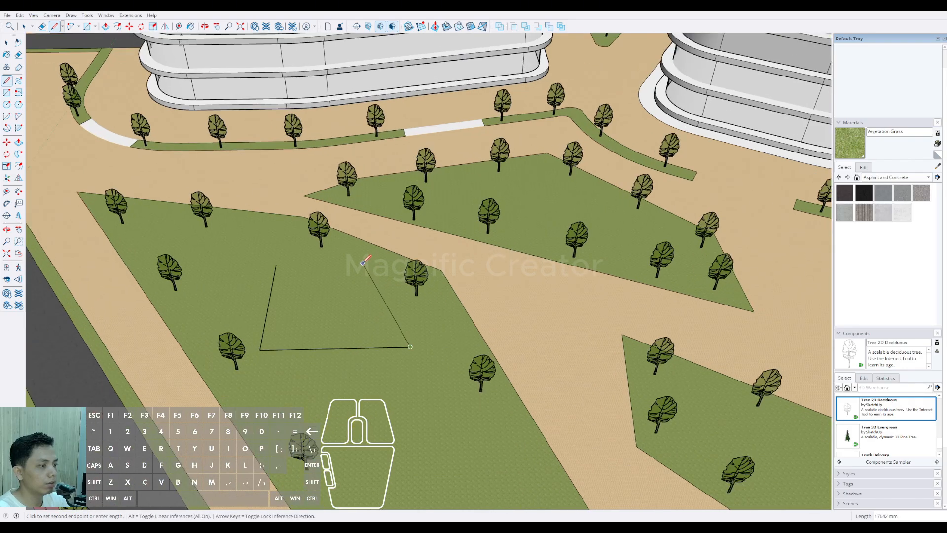
click(276, 266)
Step: Push/Pull the four-sided outline in the bed upward into a low block
scroll(306, 291, down, 3)
key(p)
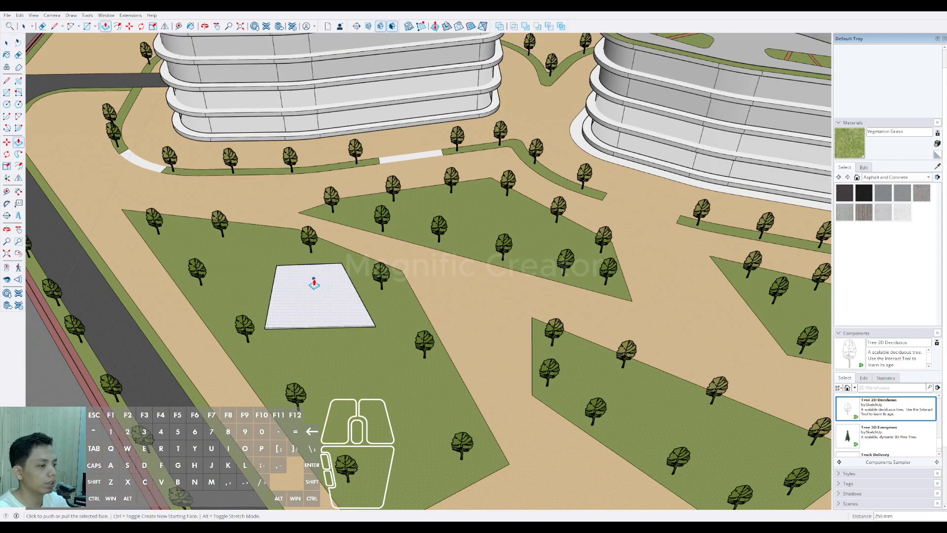
middle_drag(309, 281, 321, 303)
middle_drag(323, 268, 333, 212)
drag(332, 212, 335, 203)
middle_drag(336, 203, 280, 313)
Step: Move one top edge of the low block downward to give it a folded, sloping roof
key(space)
click(397, 239)
click(383, 232)
click(382, 251)
key(space)
scroll(280, 314, down, 4)
Step: Select the whole sloped-roof block and make it a group
scroll(280, 313, up, 3)
triple_click(274, 302)
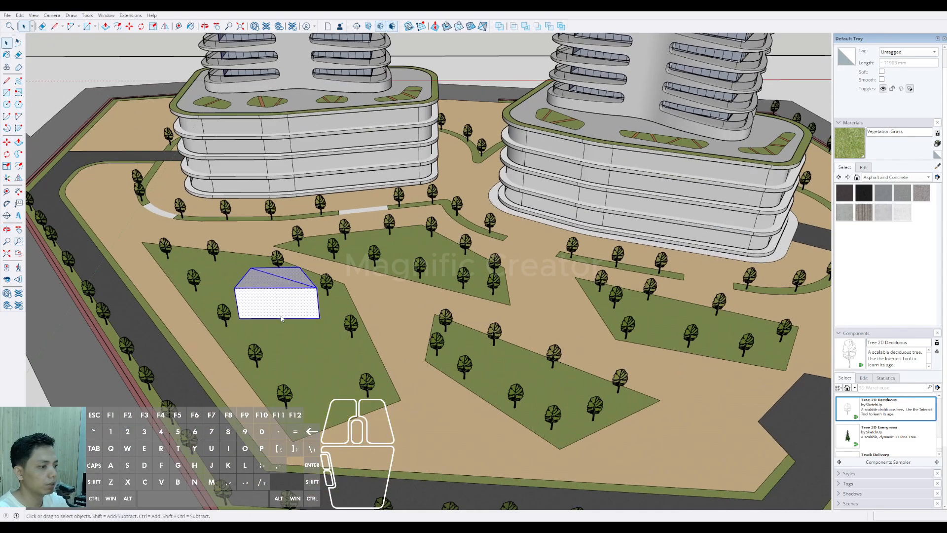
key(ctrl+g)
scroll(293, 370, down, 1)
middle_drag(293, 370, 297, 353)
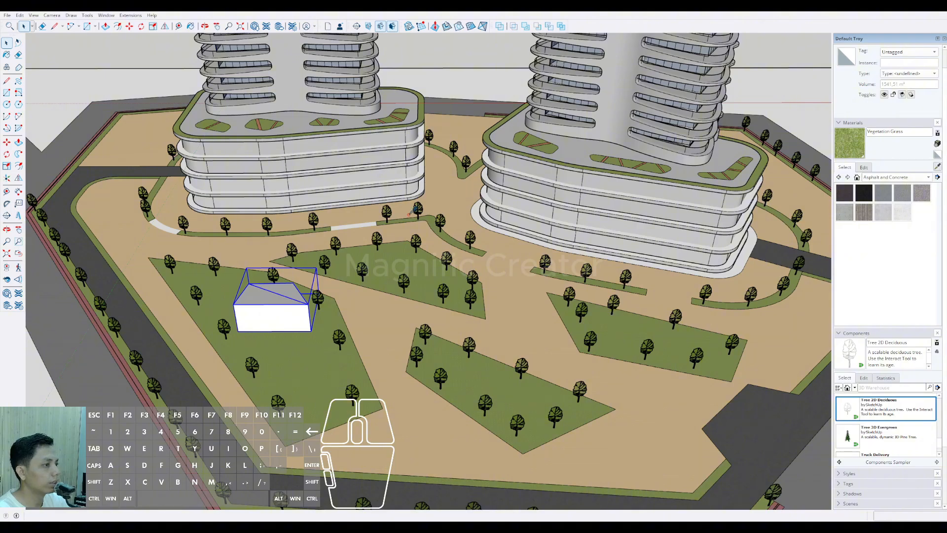
Step: Try painting the grouped block's faces with Translucent Glass Gray sampled from the tower
middle_drag(409, 214, 360, 192)
scroll(360, 193, up, 4)
click(357, 194)
key(space)
mouse_move(277, 340)
middle_down()
mouse_move(403, 344)
mouse_move(392, 358)
middle_up()
double_click(391, 359)
click(391, 360)
key(b)
click(402, 363)
click(476, 344)
mouse_move(477, 345)
middle_down()
mouse_move(204, 338)
mouse_move(286, 391)
mouse_move(391, 338)
mouse_move(368, 382)
middle_up()
key(space)
key(ctrl+z)
scroll(393, 376, down, 3)
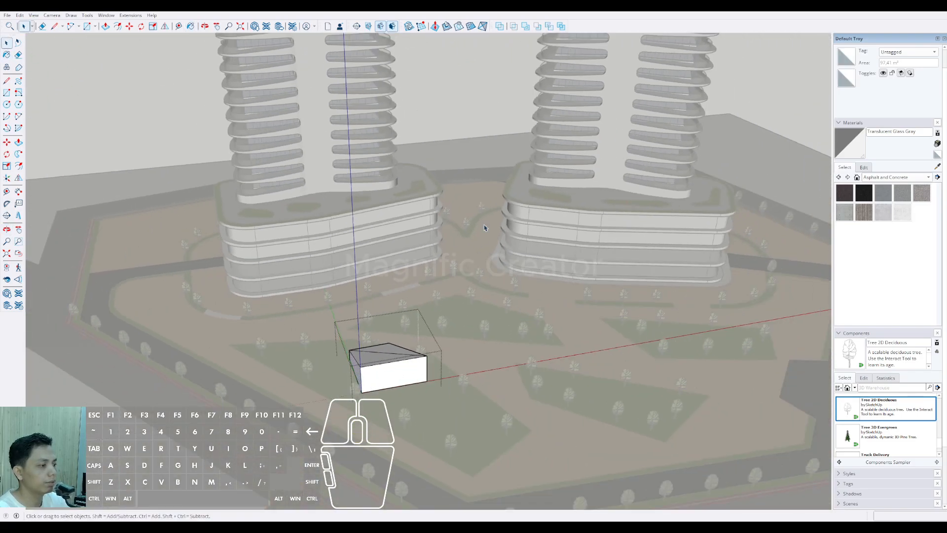
click(472, 127)
scroll(458, 316, down, 2)
middle_drag(439, 321, 374, 397)
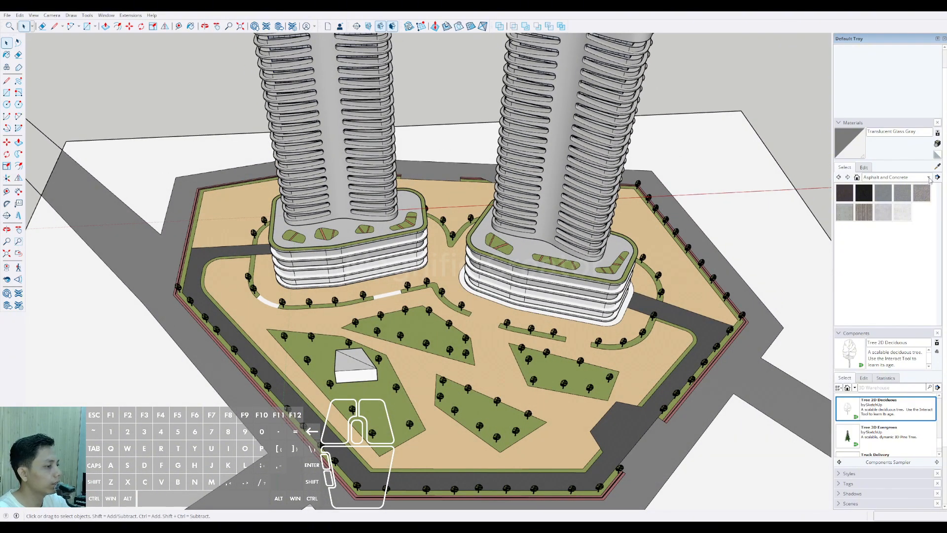
Step: Sample Vegetation Grass from the site and paint both roof faces inside the block's group with it
scroll(394, 382, up, 5)
click(363, 386)
key(space)
scroll(317, 345, up, 2)
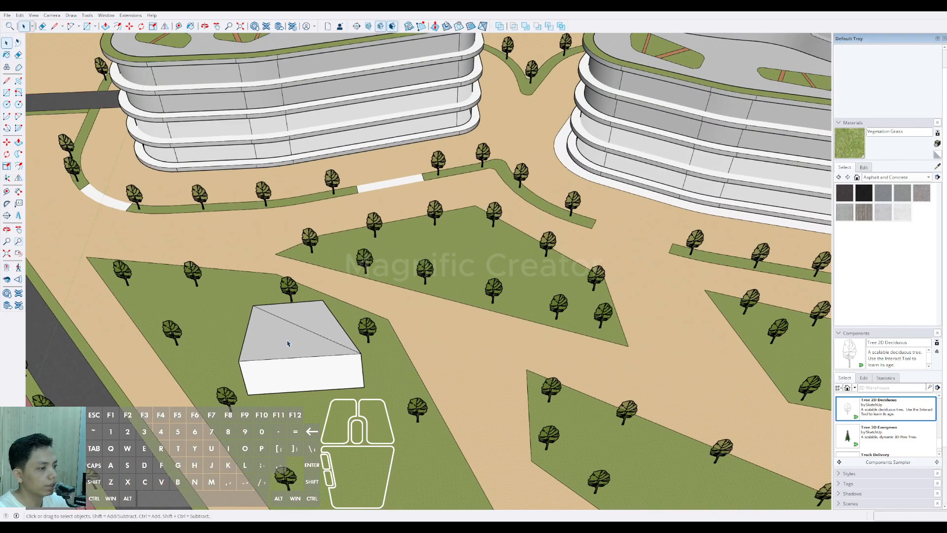
triple_click(290, 342)
click(295, 343)
key(b)
click(297, 330)
click(309, 320)
key(space)
scroll(303, 321, down, 4)
click(439, 389)
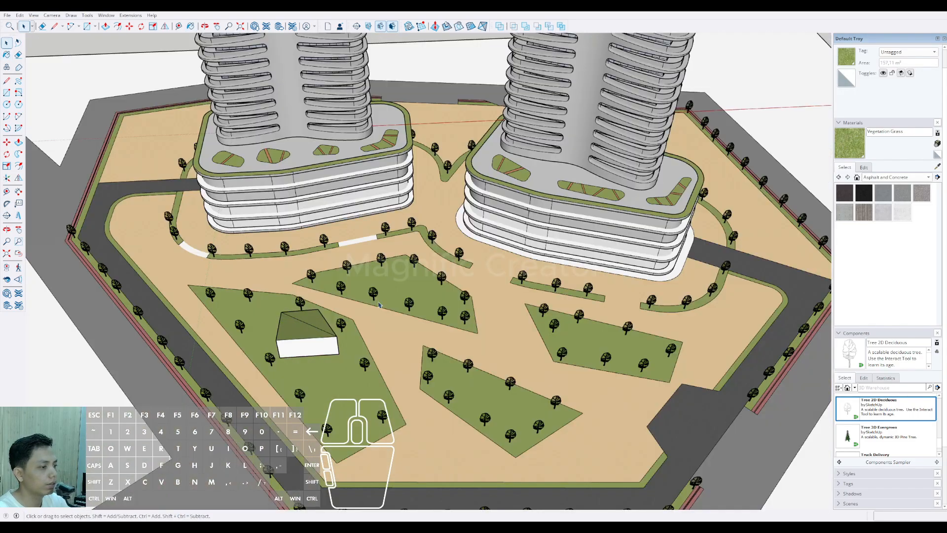
Step: Draw a second four-sided building outline in the bed, between the grass-roofed block and the driveway
scroll(443, 387, down, 2)
mouse_move(446, 387)
middle_down()
mouse_move(463, 351)
mouse_move(450, 367)
middle_up()
scroll(464, 352, down, 1)
scroll(363, 368, up, 6)
key(l)
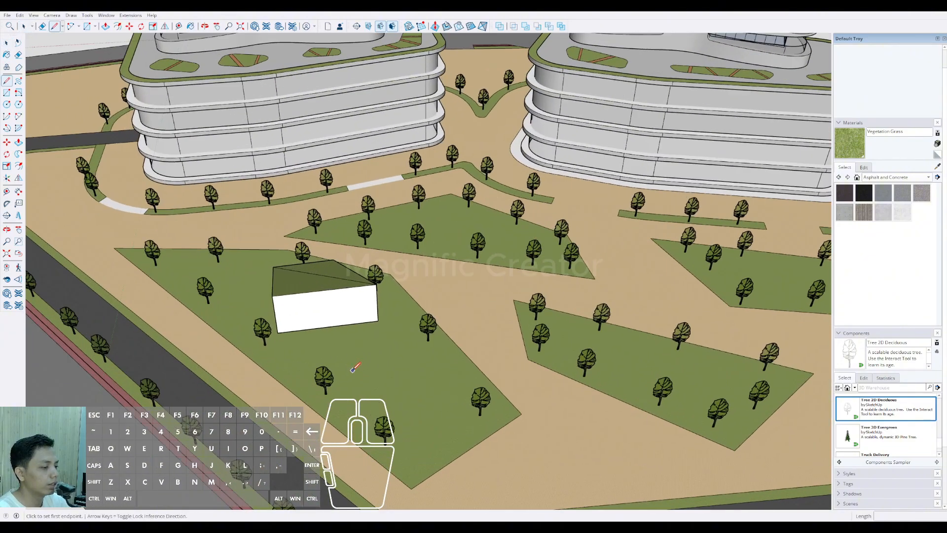
scroll(362, 364, up, 1)
click(363, 364)
click(474, 426)
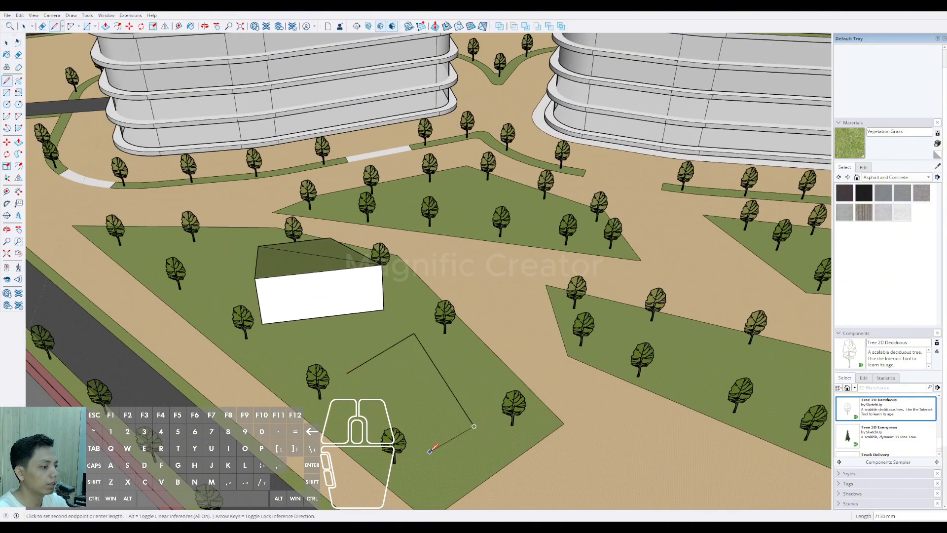
click(428, 459)
click(346, 373)
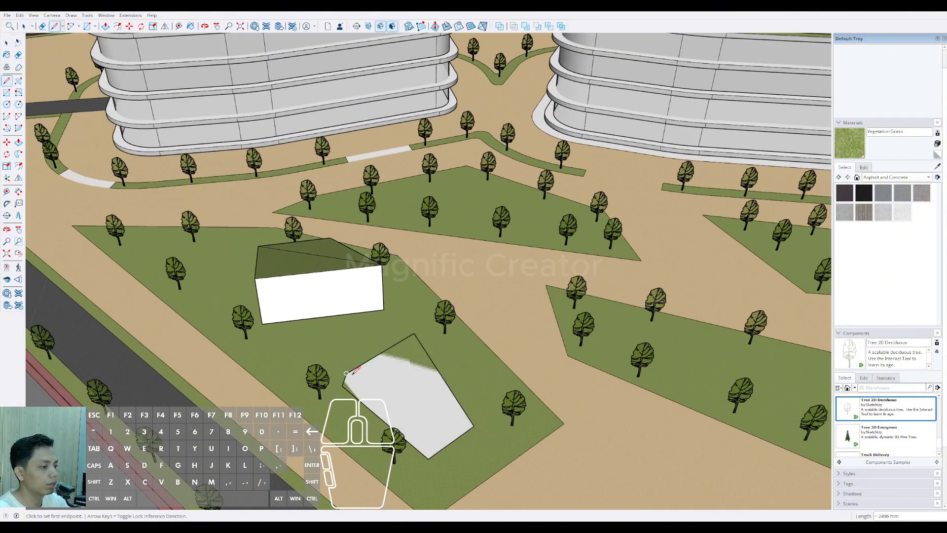
Step: Erase the second outline's edge nearest the first block, redraw it between the adjoining sides, and trim the leftover stub
key(space)
scroll(351, 373, up, 2)
key(e)
click(432, 327)
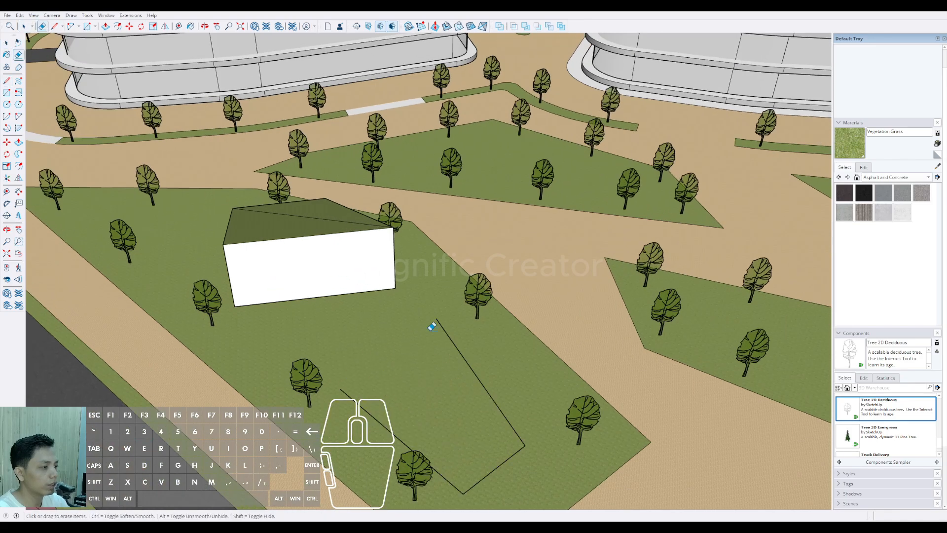
click(341, 388)
click(436, 318)
key(e)
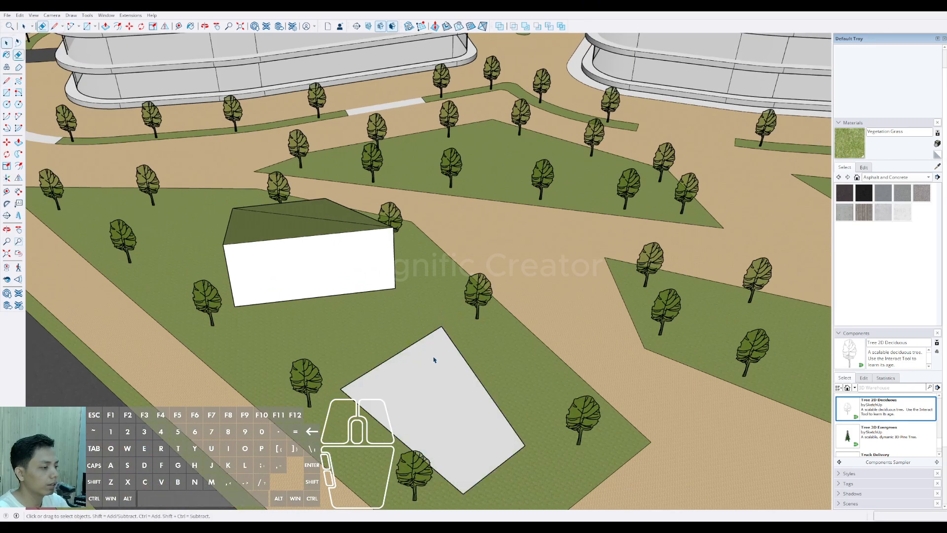
Step: Push/Pull the second outline upward into a block beside the first one
key(p)
click(435, 360)
middle_drag(433, 341, 540, 298)
click(336, 280)
key(space)
Step: Move the second block's short top edge at its driveway end straight down to slope the roof
middle_drag(336, 280, 364, 271)
click(379, 269)
key(m)
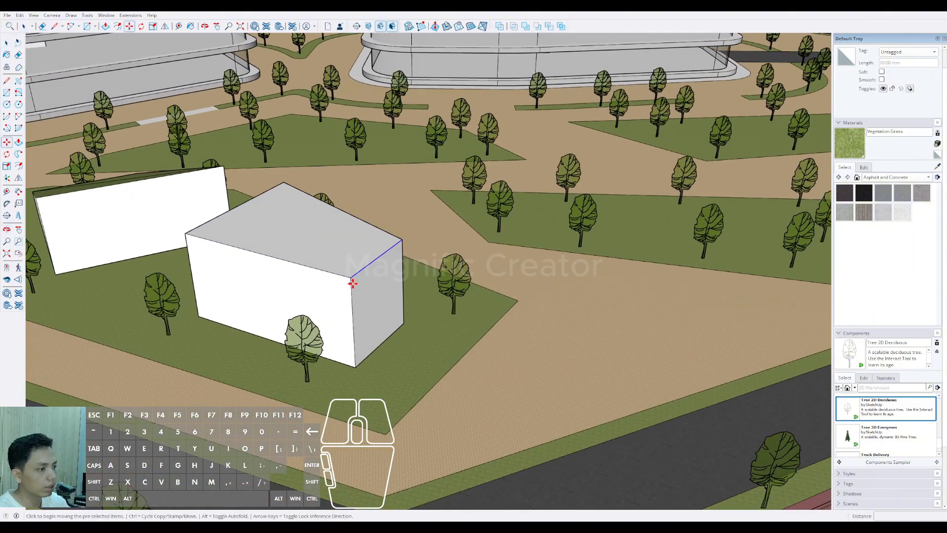
click(353, 277)
click(354, 329)
key(space)
scroll(336, 311, down, 4)
Step: Paint both roof faces of the second block with Vegetation Grass
click(319, 310)
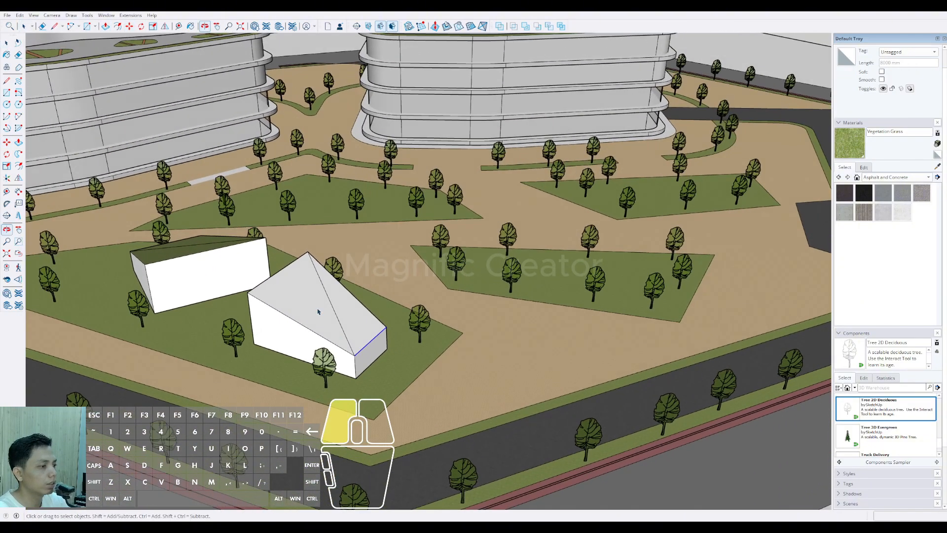
key(b)
click(321, 311)
click(352, 300)
key(space)
scroll(341, 329, down, 2)
Step: Select the whole second block and make it a group
click(324, 315)
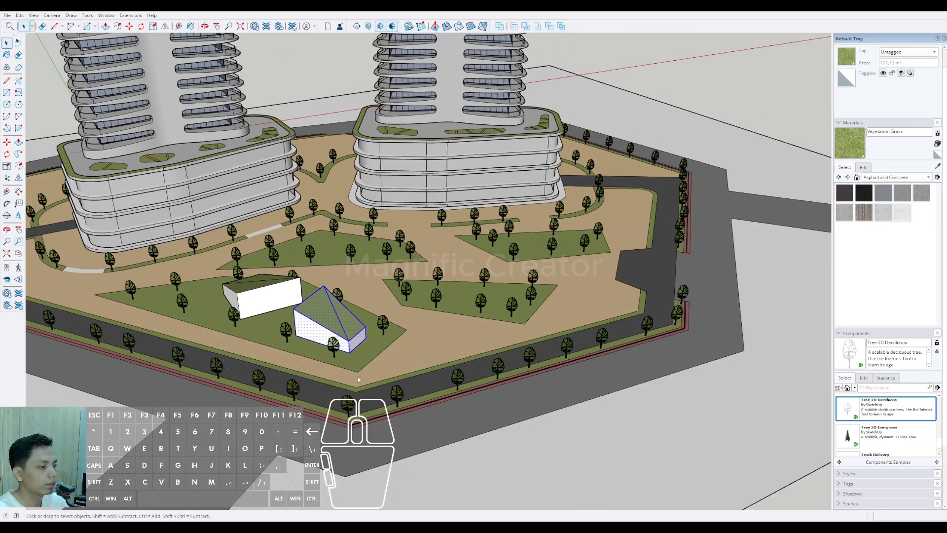
middle_drag(358, 345, 368, 385)
scroll(368, 385, down, 2)
key(ctrl+g)
key(space)
click(752, 152)
scroll(401, 332, down, 2)
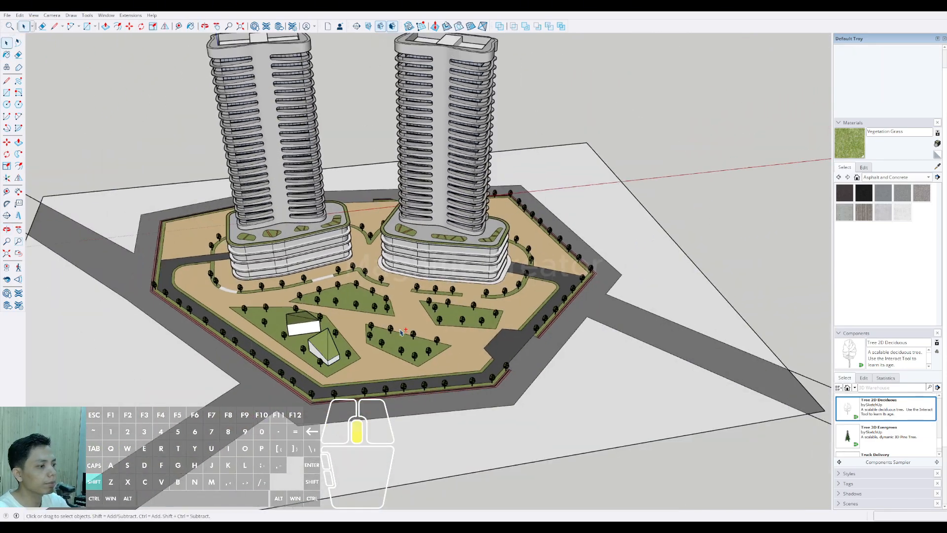
Step: Draw a third four-sided building outline in the pointed end of the bed, beside the first block
middle_drag(400, 332, 365, 361)
scroll(277, 355, up, 10)
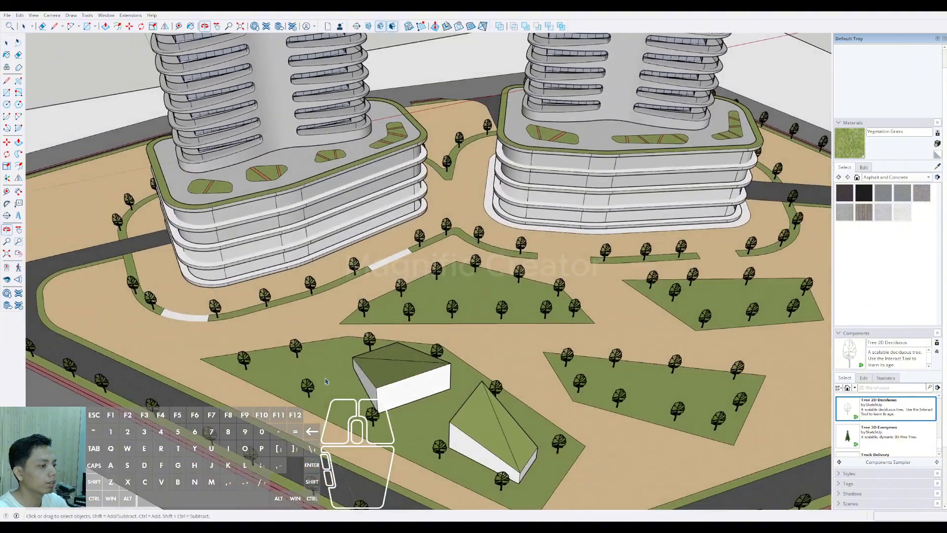
key(l)
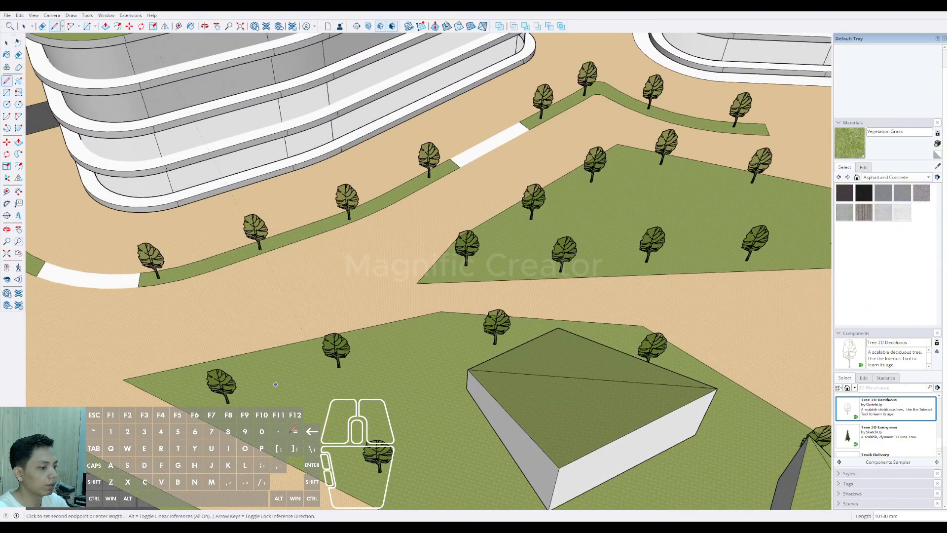
click(286, 387)
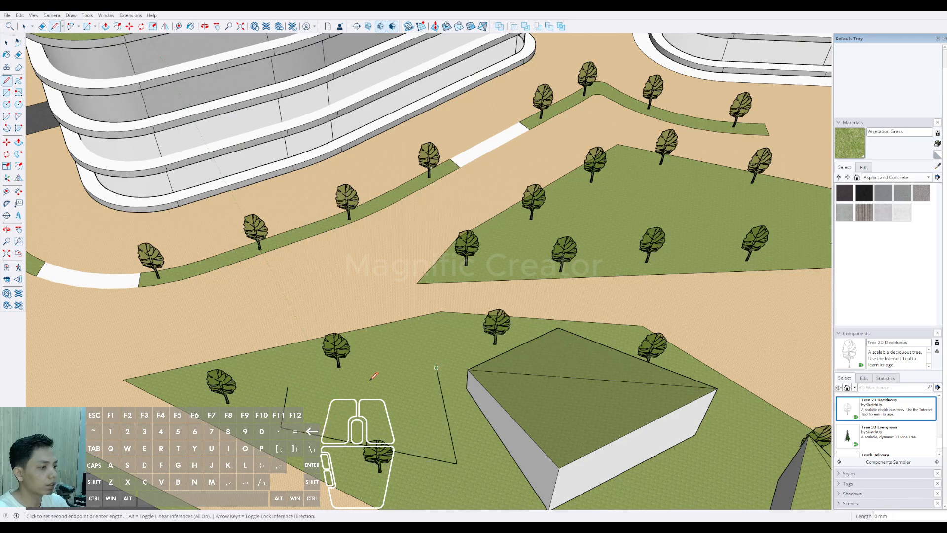
click(288, 386)
scroll(288, 386, down, 4)
Step: Push/Pull the third outline upward into a block next to the first one
key(p)
click(387, 355)
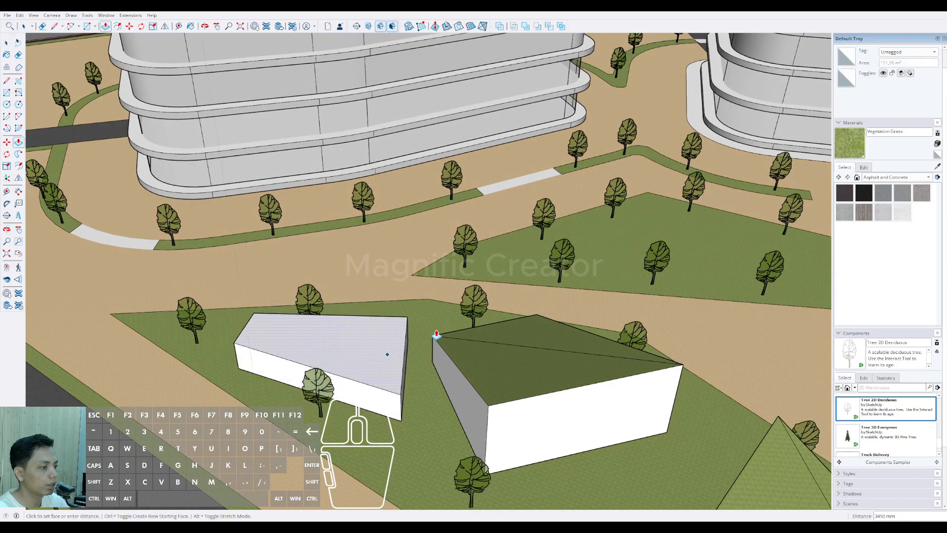
click(435, 320)
scroll(237, 323, up, 2)
scroll(233, 323, up, 1)
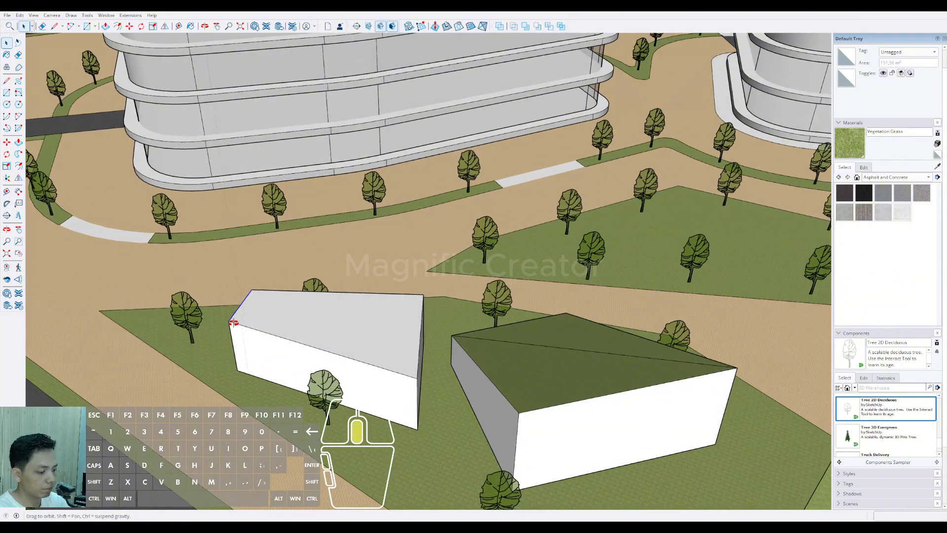
Step: Slope the third block's roof by moving the top edge at its narrow end downward
key(space)
click(232, 322)
scroll(223, 317, up, 4)
key(m)
click(222, 316)
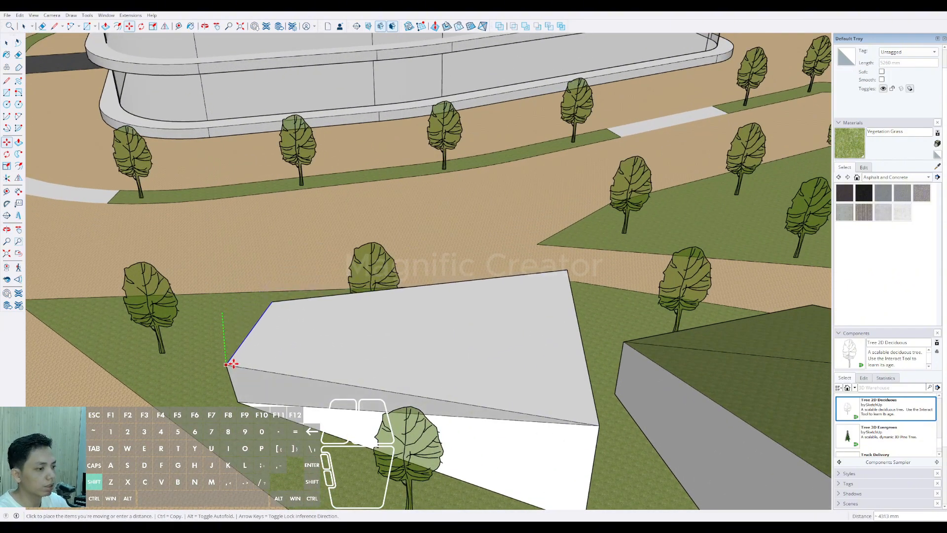
click(232, 367)
scroll(236, 368, down, 3)
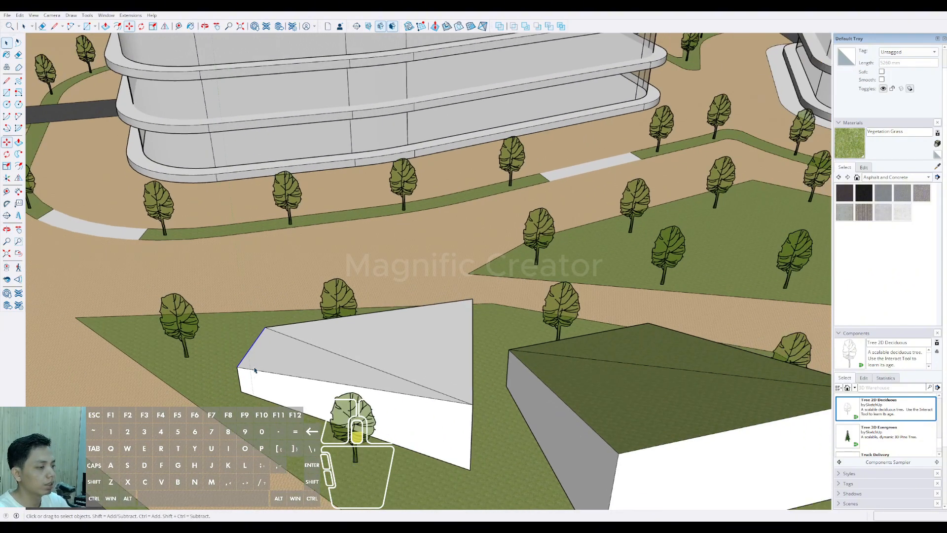
Step: Paint both roof faces of the third block with Vegetation Grass and select the whole block
key(b)
click(304, 366)
scroll(355, 342, down, 3)
scroll(413, 399, up, 2)
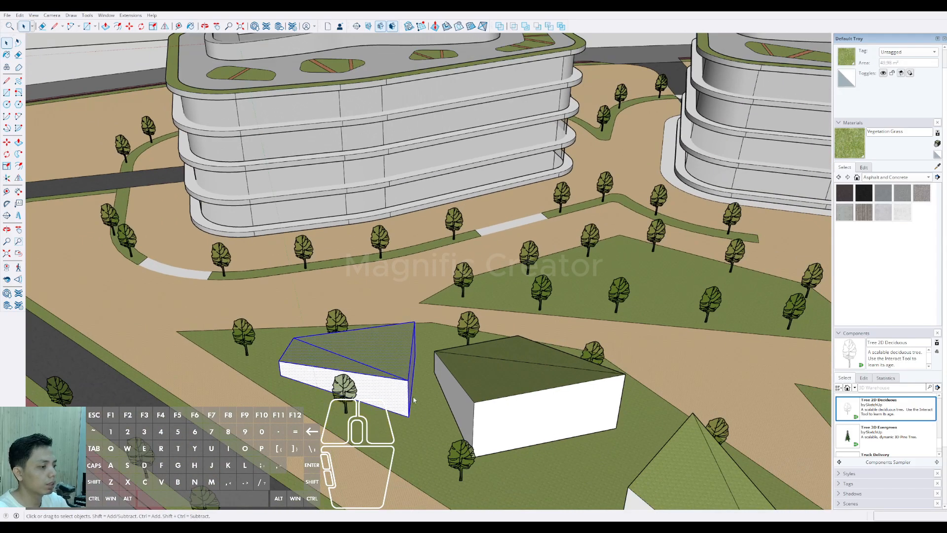
scroll(338, 389, down, 5)
shift+middle_drag(338, 389, 469, 414)
click(296, 392)
Step: Open the ground group for editing and draw two lines across the largest bed, forming a path strip between the first two blocks
scroll(296, 392, down, 2)
scroll(303, 420, down, 3)
scroll(390, 400, up, 3)
scroll(410, 431, up, 3)
scroll(468, 414, up, 2)
double_click(454, 394)
key(l)
click(418, 417)
scroll(476, 342, up, 2)
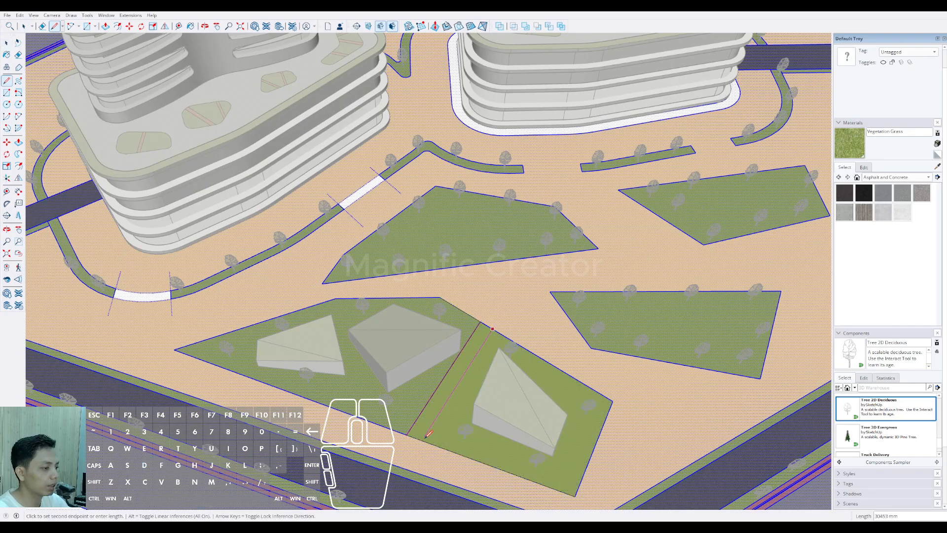
Step: Sample the Modern Siding material from the podium roof garden strips and paint the new path strip with it
middle_drag(670, 133, 503, 218)
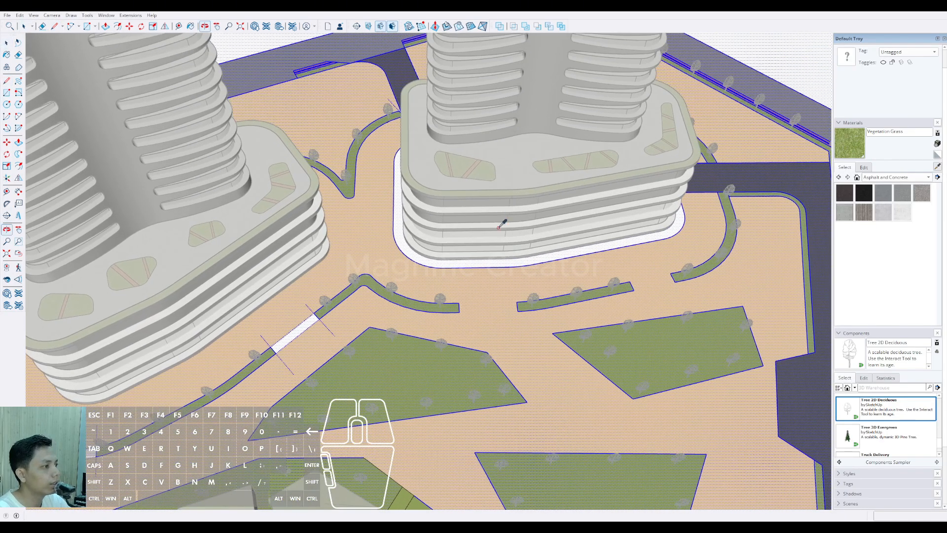
scroll(560, 150, up, 6)
scroll(524, 157, down, 5)
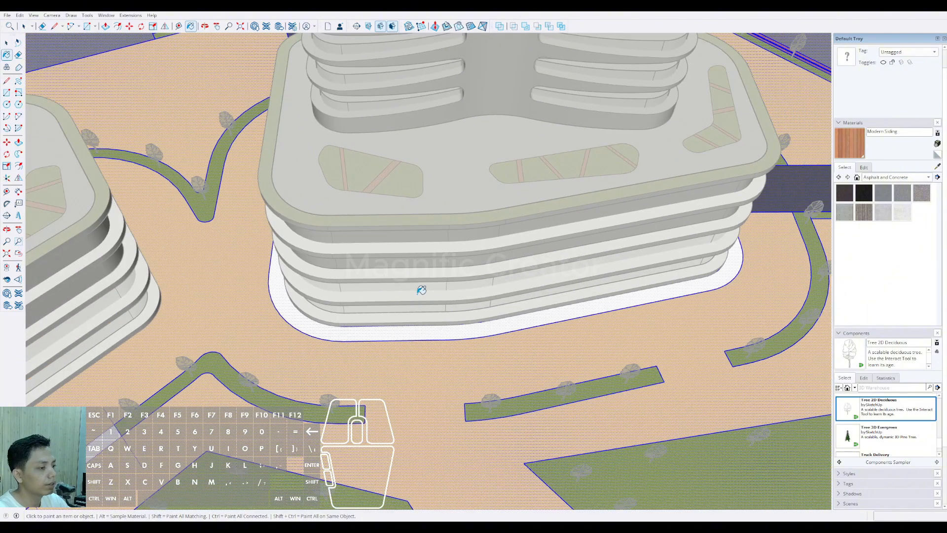
shift+middle_drag(388, 368, 445, 214)
scroll(412, 316, down, 4)
shift+middle_drag(400, 385, 429, 323)
scroll(419, 362, up, 2)
click(416, 364)
scroll(414, 362, down, 3)
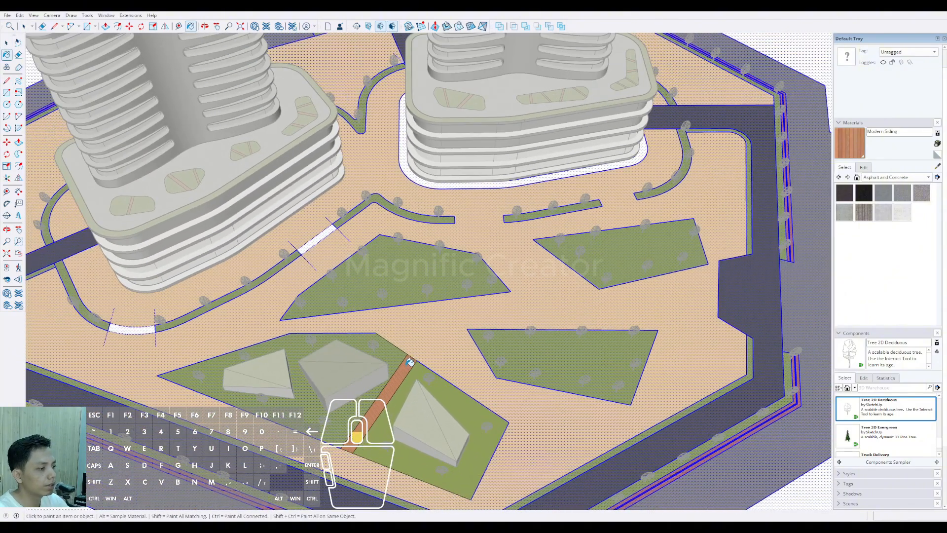
Step: Draw two more lines across the largest bed, forming a narrow path strip between the third block and its neighbour
shift+middle_drag(408, 362, 472, 313)
key(space)
scroll(352, 332, up, 3)
triple_click(374, 370)
middle_drag(373, 370, 359, 373)
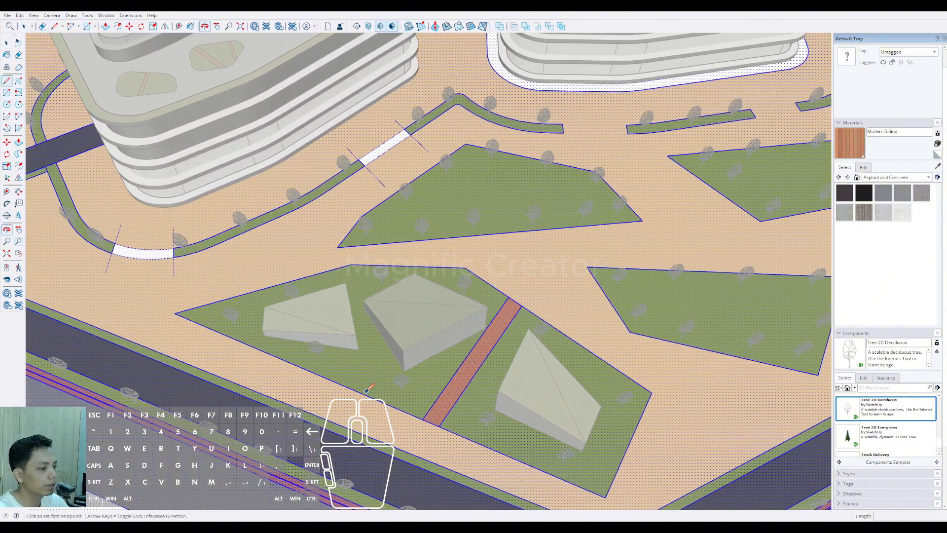
scroll(373, 379, up, 1)
key(l)
click(373, 400)
scroll(346, 256, up, 2)
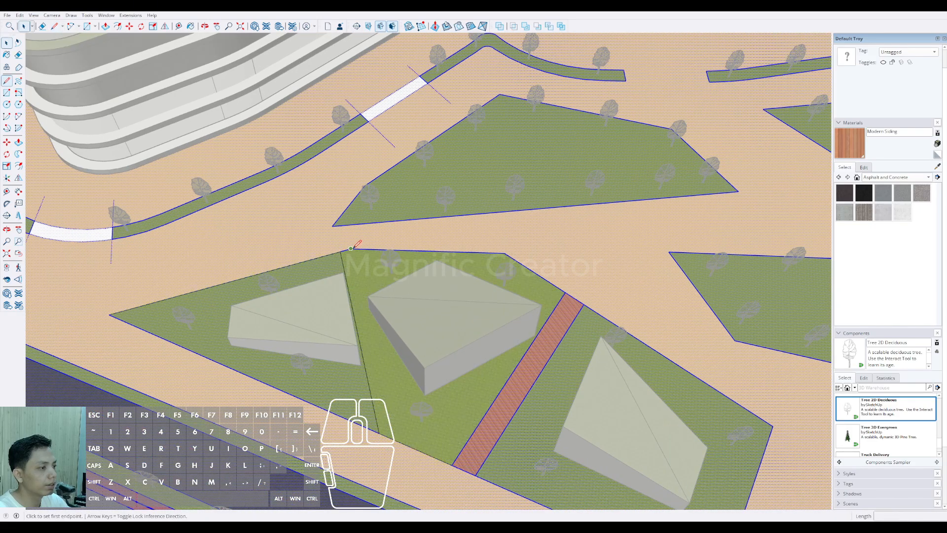
click(394, 440)
key(space)
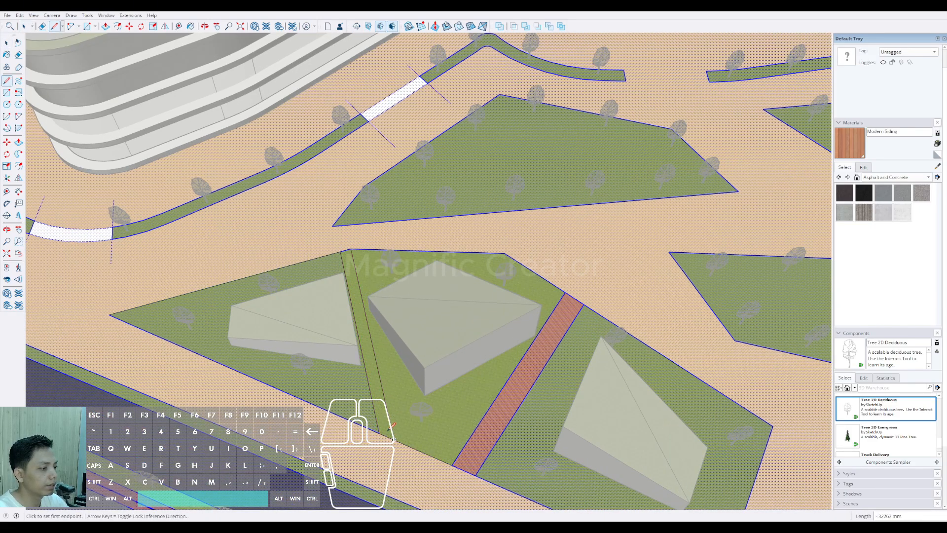
Step: Paint the strip beside the third block with Modern Siding
scroll(384, 425, up, 2)
click(382, 425)
key(b)
click(381, 426)
scroll(375, 430, down, 4)
key(space)
scroll(285, 342, down, 4)
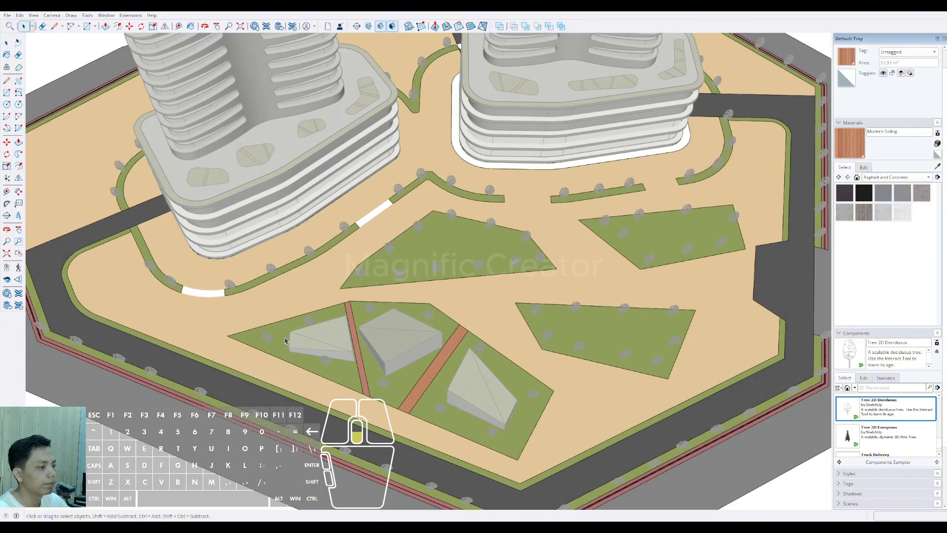
Step: Examine the whole twin-tower site and the pavilion bed's new paths from several angles
click(554, 271)
scroll(553, 272, down, 3)
middle_drag(710, 198, 659, 194)
click(687, 148)
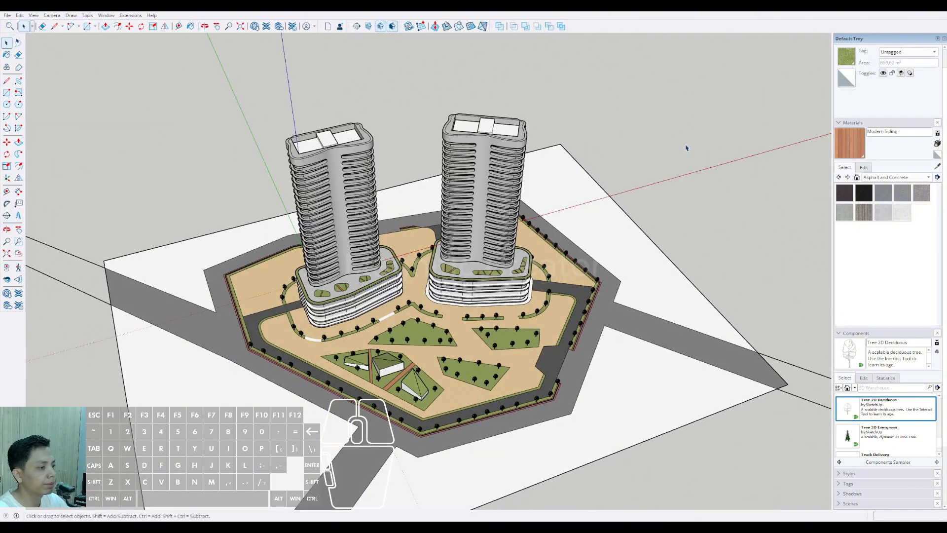
middle_drag(493, 291, 391, 311)
scroll(390, 377, up, 3)
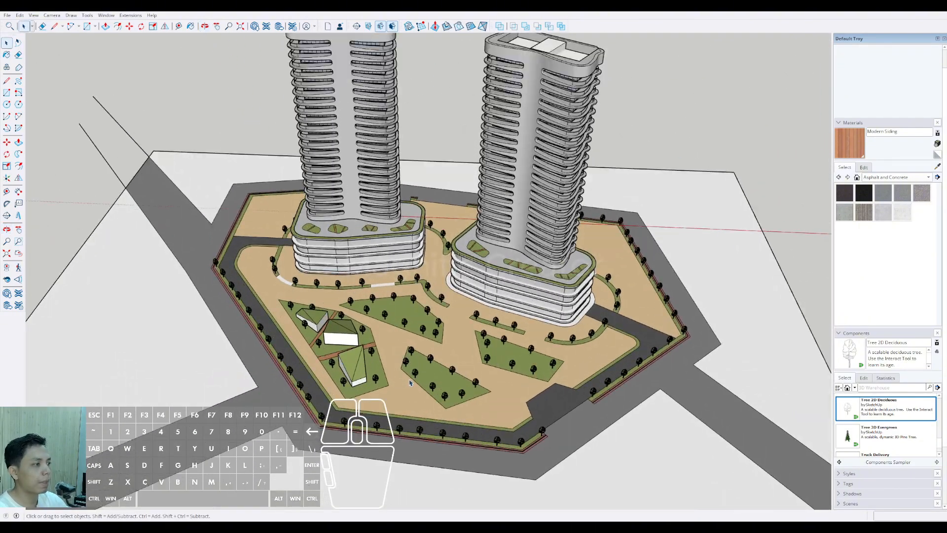
middle_drag(411, 383, 427, 409)
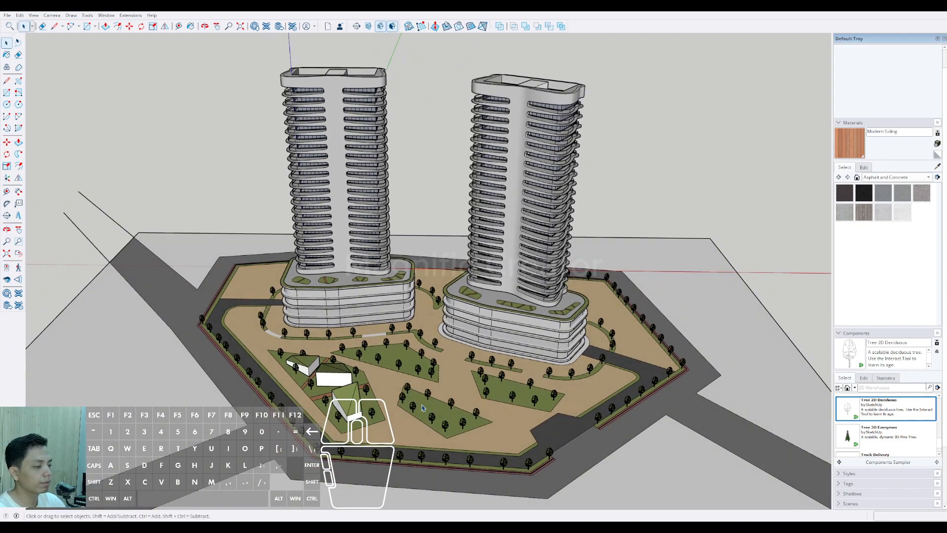
scroll(423, 407, up, 5)
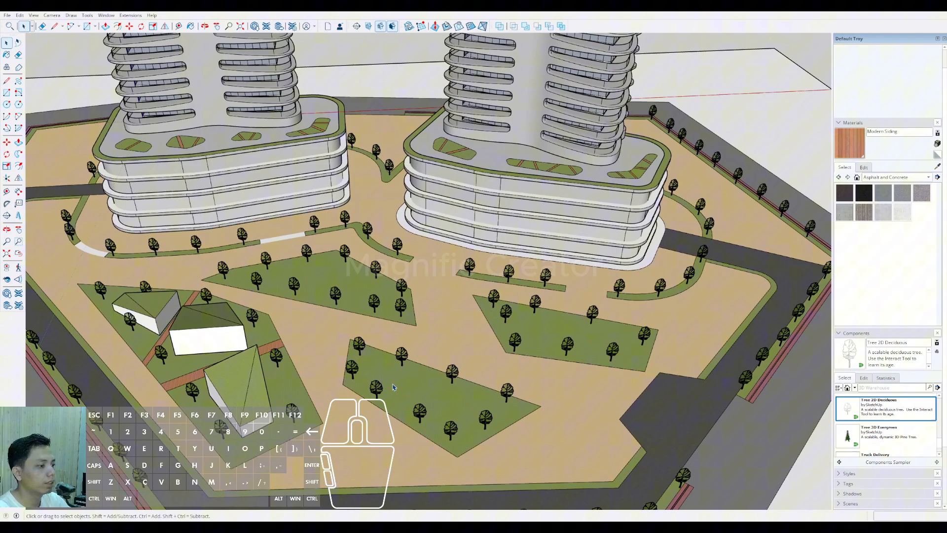
Step: Open the ground group and draw two lines across the neighbouring front bed, forming a path strip near its end facing the pavilions
double_click(406, 390)
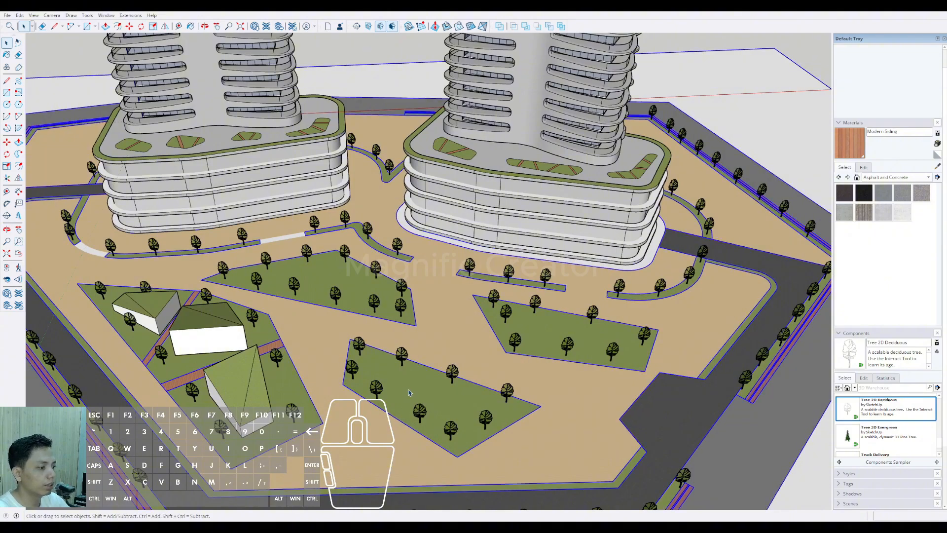
middle_drag(401, 394, 390, 429)
scroll(384, 432, up, 2)
double_click(379, 435)
key(d)
click(378, 436)
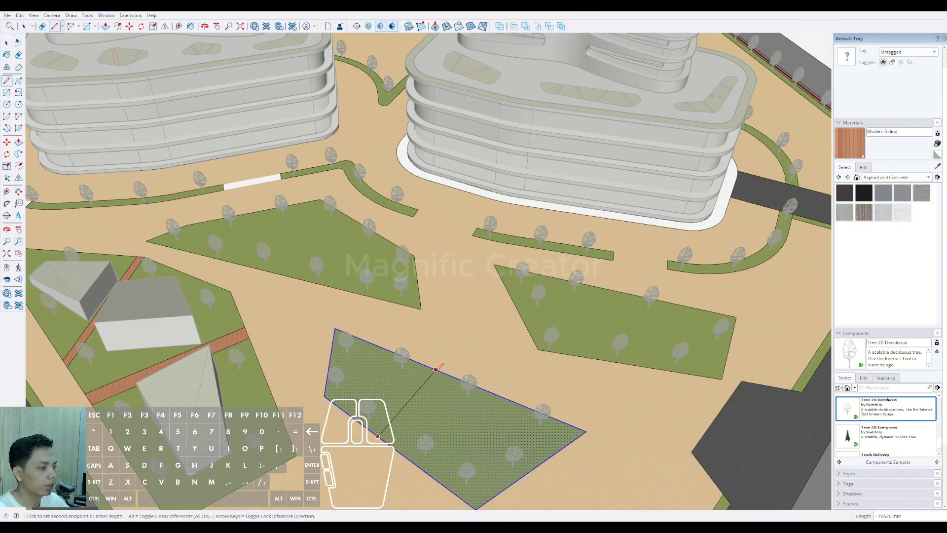
scroll(390, 349, up, 1)
click(373, 342)
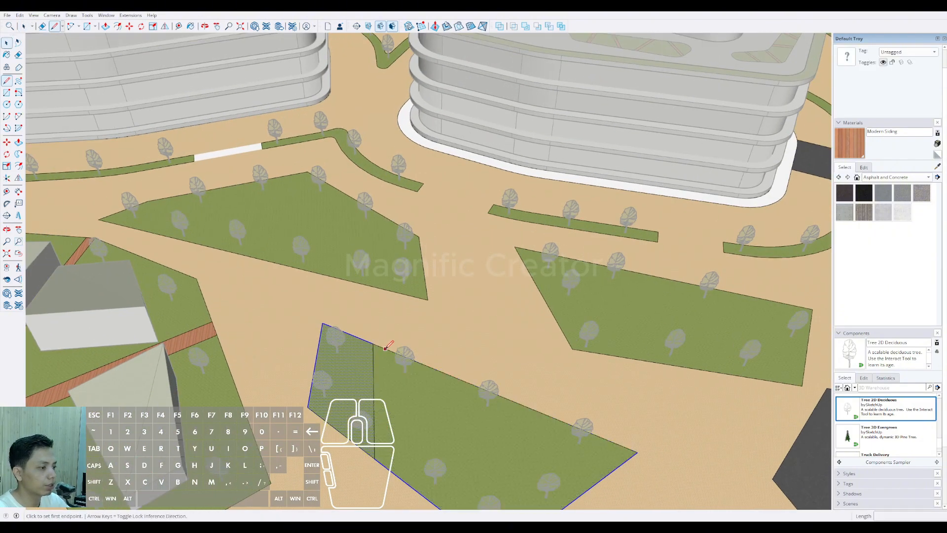
click(388, 467)
Step: Draw two slanted lines across the wider part of the same bed, forming a second path strip
shift+middle_drag(388, 467, 387, 386)
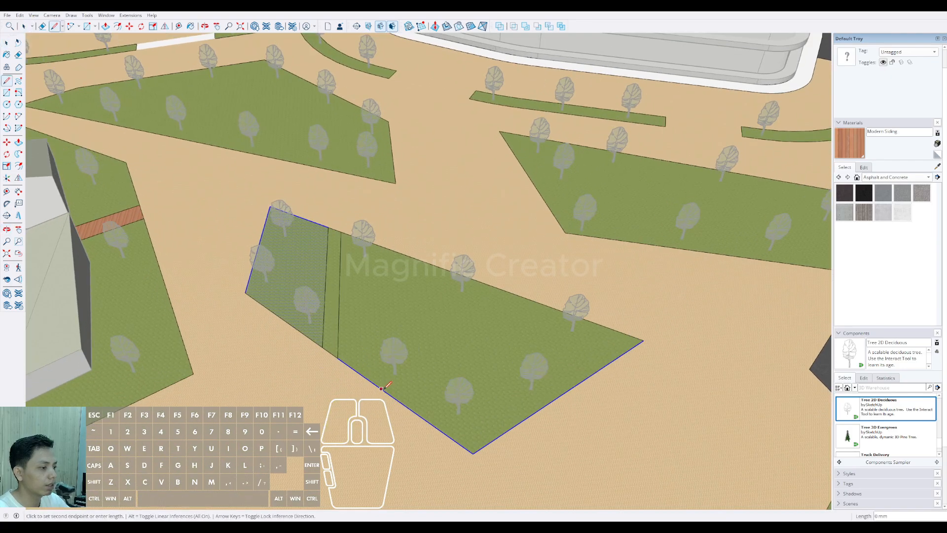
click(520, 295)
key(space)
key(l)
click(538, 302)
click(394, 398)
Step: Paint both path strips in the front bed with Modern Siding and clear the selection
key(space)
click(395, 387)
key(b)
click(395, 386)
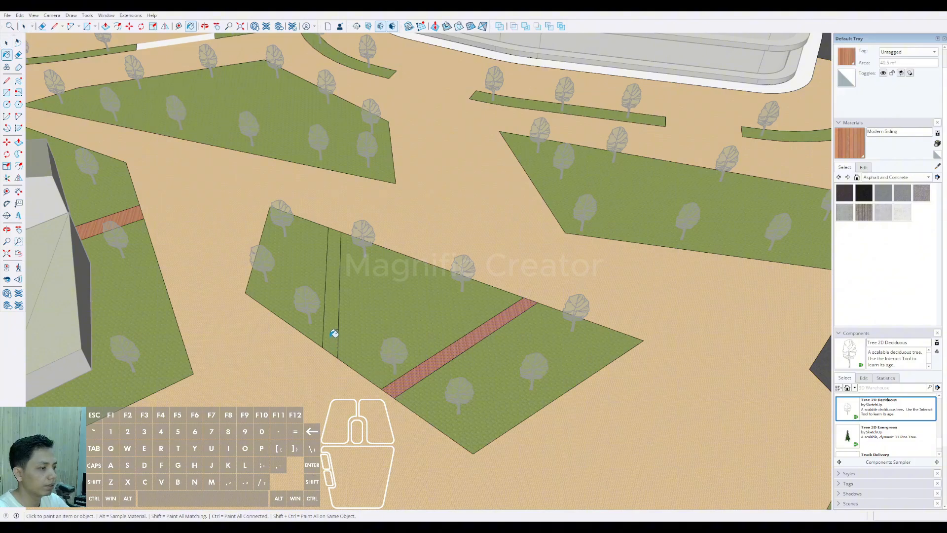
click(330, 335)
scroll(330, 334, down, 3)
key(space)
ctrl+middle_drag(373, 335, 374, 367)
scroll(772, 144, down, 2)
click(804, 76)
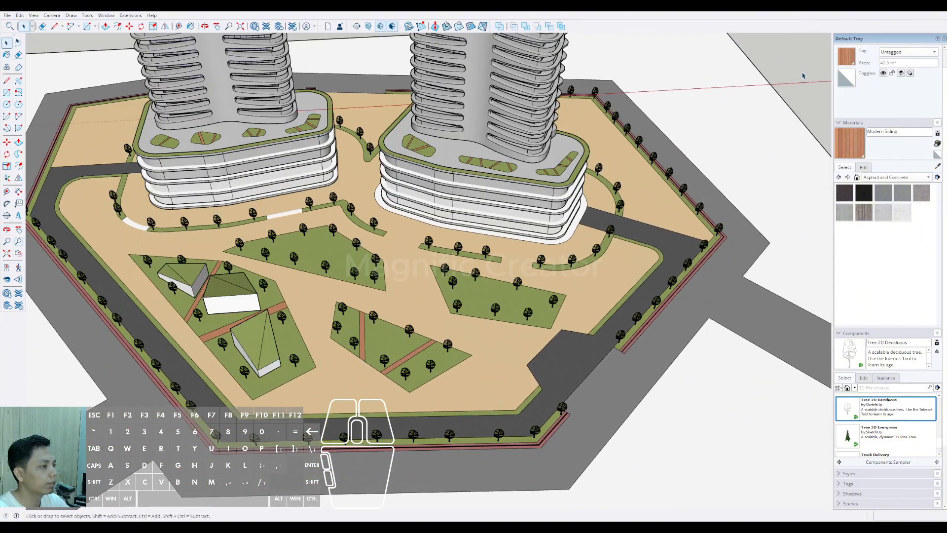
Step: Open the ground group and add a slanted Modern Siding path across the bed in front of the second tower
shift+middle_drag(497, 279, 459, 359)
scroll(428, 364, up, 5)
triple_click(425, 365)
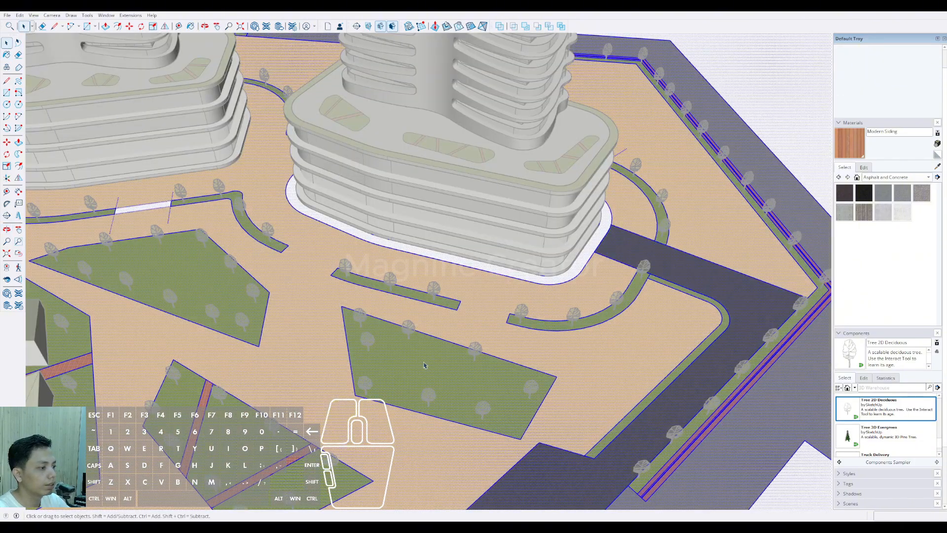
click(381, 401)
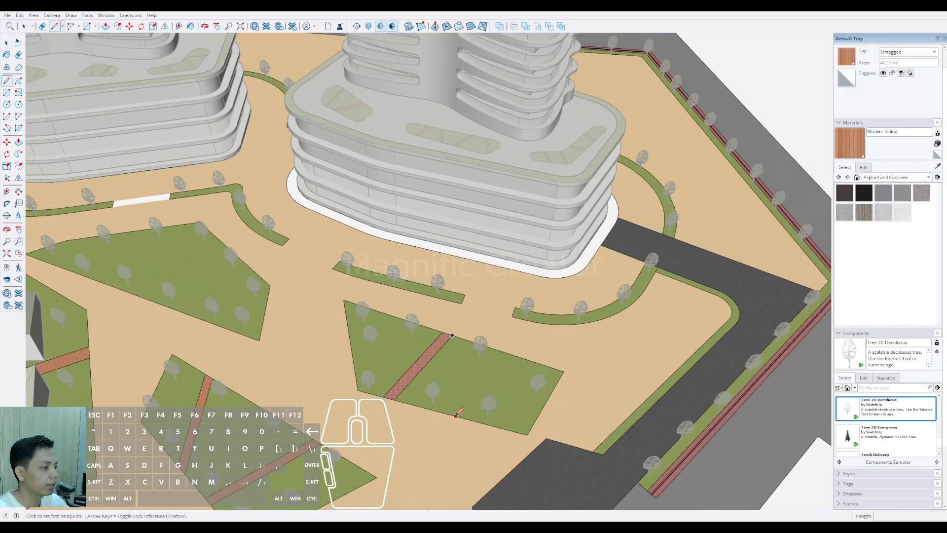
Step: Draw two lines across the same bed near its far end, forming a second path strip slanting the other way
click(444, 412)
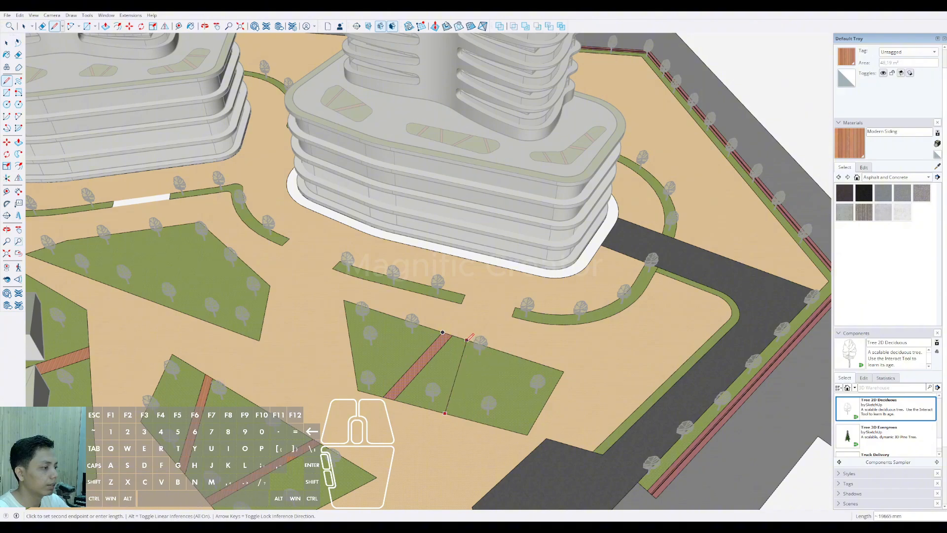
key(e)
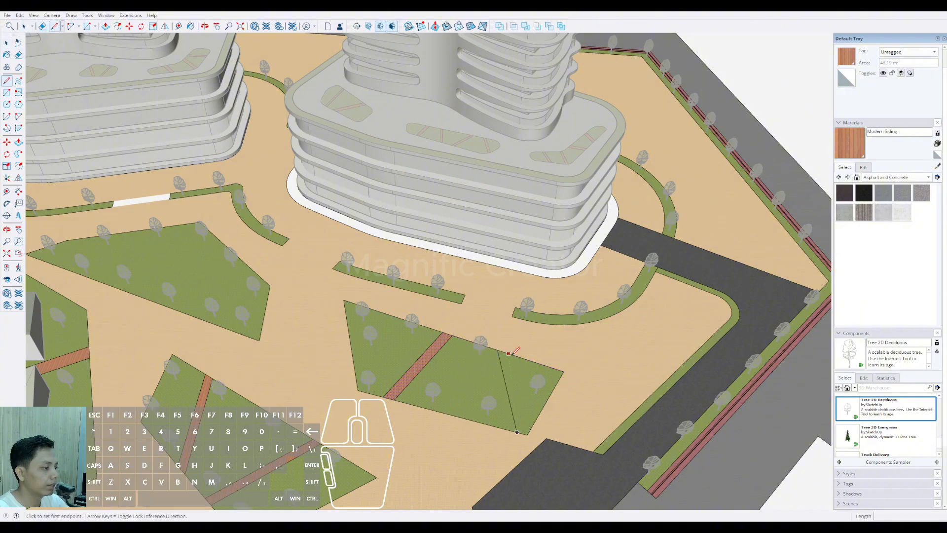
click(509, 353)
click(530, 430)
Step: Paint the second strip of the bed in front of the second tower with Modern Siding
scroll(521, 420, up, 2)
key(space)
click(521, 408)
key(b)
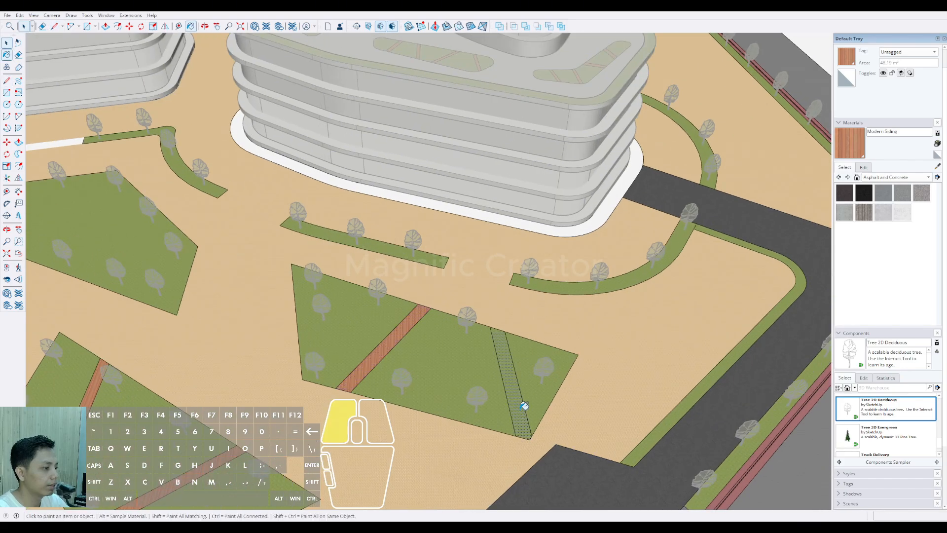
click(520, 408)
key(space)
Step: Draw two lines across the remaining unpaved bed near its narrow end, forming a path strip
scroll(298, 318, up, 4)
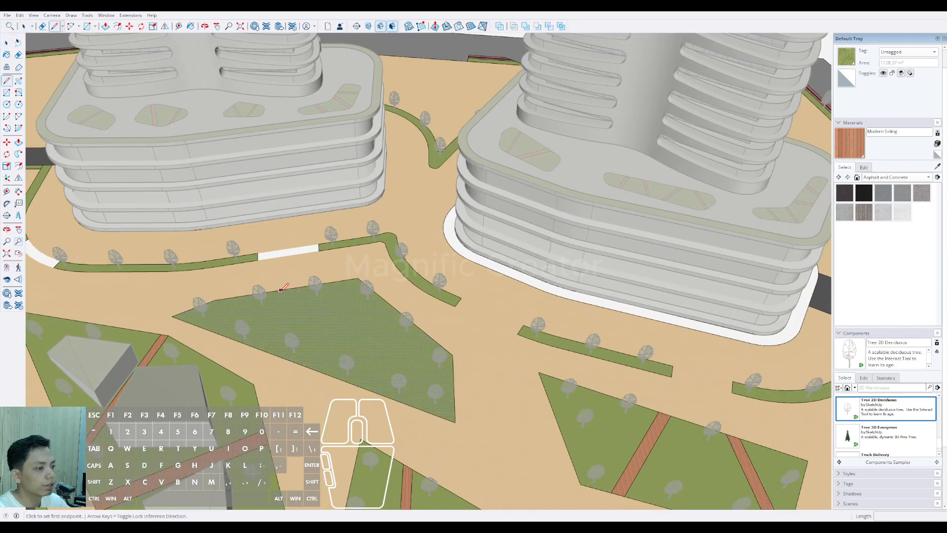
click(267, 352)
scroll(283, 295, up, 2)
key(d)
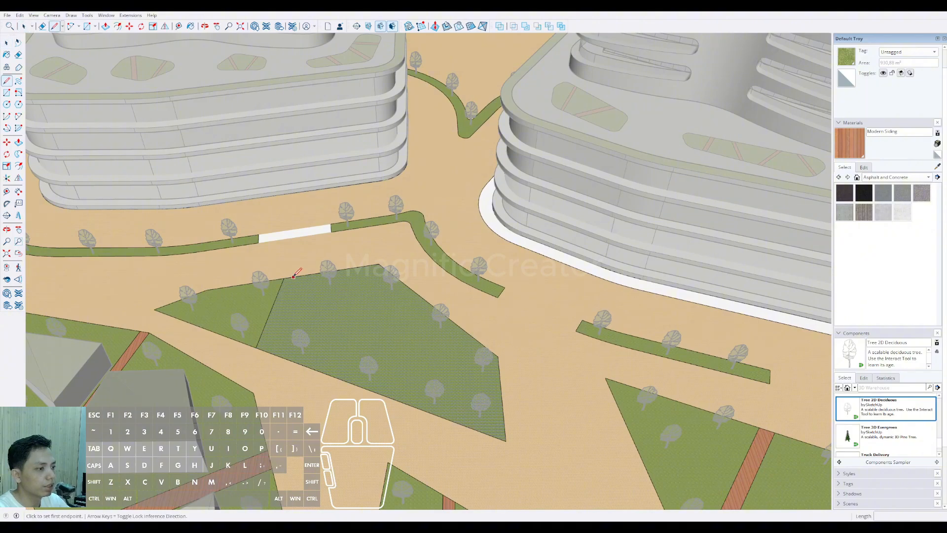
click(272, 353)
Step: Paint the strip at the narrow end of that bed with Modern Siding
key(space)
key(b)
click(271, 341)
key(space)
scroll(317, 347, down, 2)
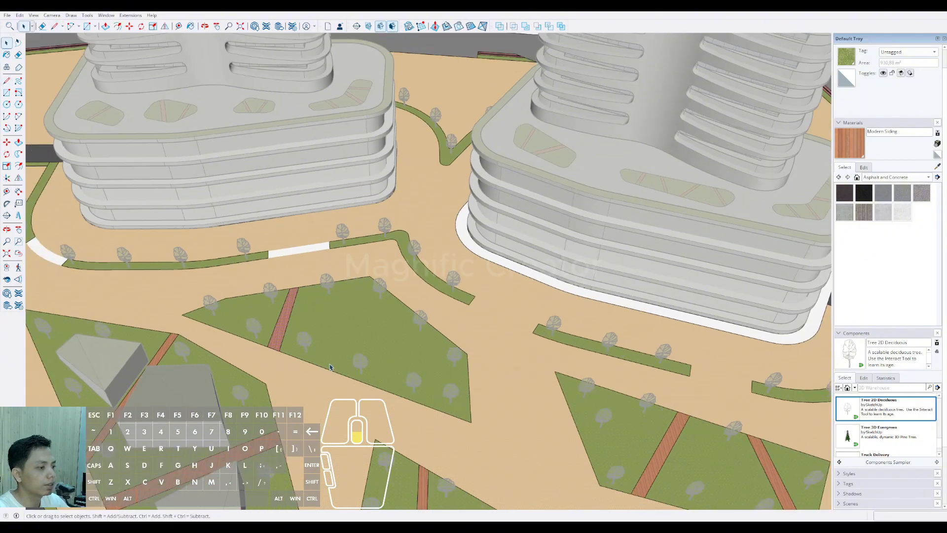
Step: Draw two diagonal lines across the middle of the same bed, forming its second path strip
key(l)
click(315, 364)
click(394, 311)
scroll(355, 434, up, 5)
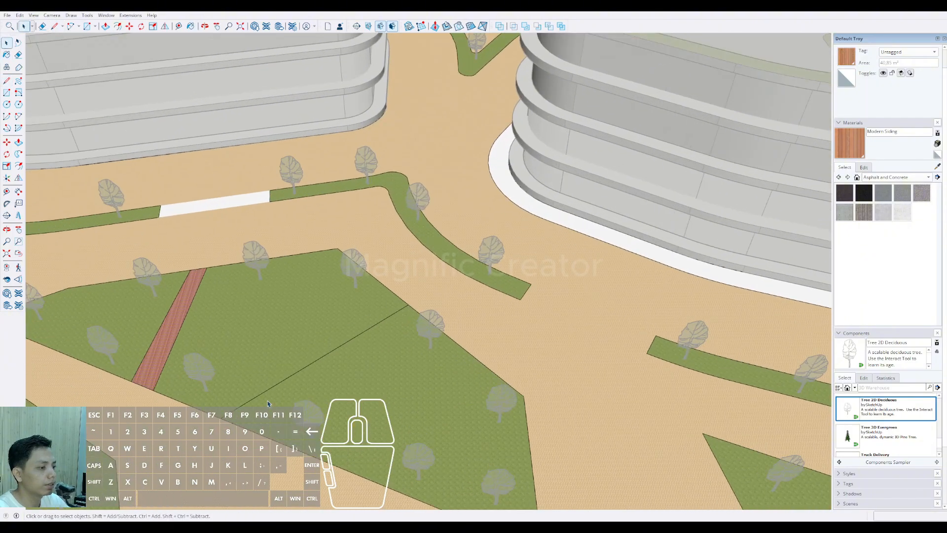
key(d)
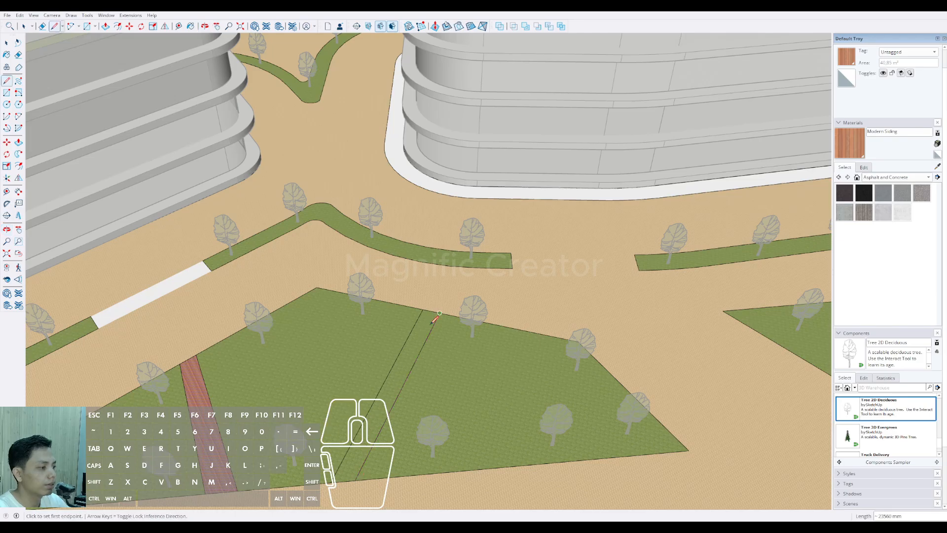
Step: Paint the diagonal strip in the middle of the bed with Modern Siding
key(space)
click(427, 322)
key(b)
click(428, 321)
key(space)
Step: Add a third path strip across the wide end of the bed and give it the Modern Siding material
scroll(429, 322, down, 5)
scroll(469, 366, up, 4)
middle_drag(468, 366, 427, 339)
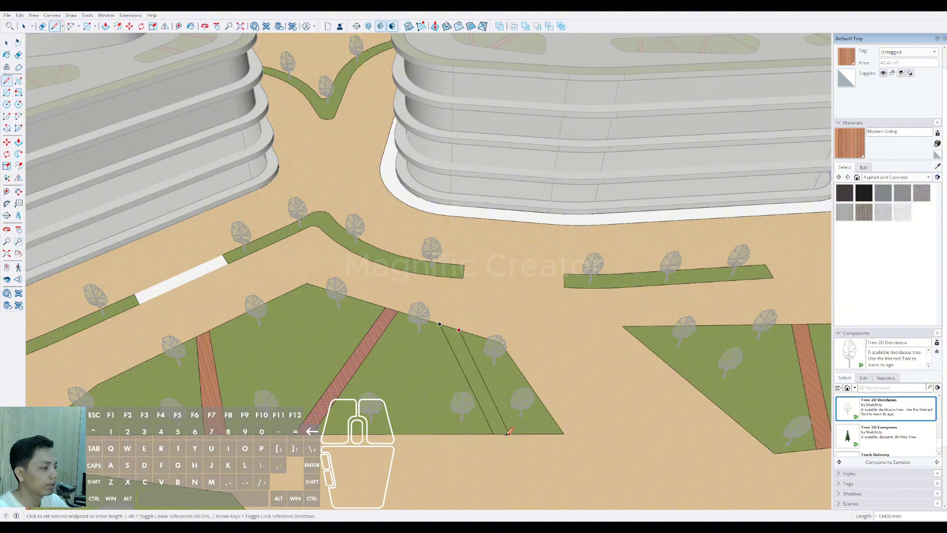
key(space)
click(491, 403)
scroll(491, 404, down, 10)
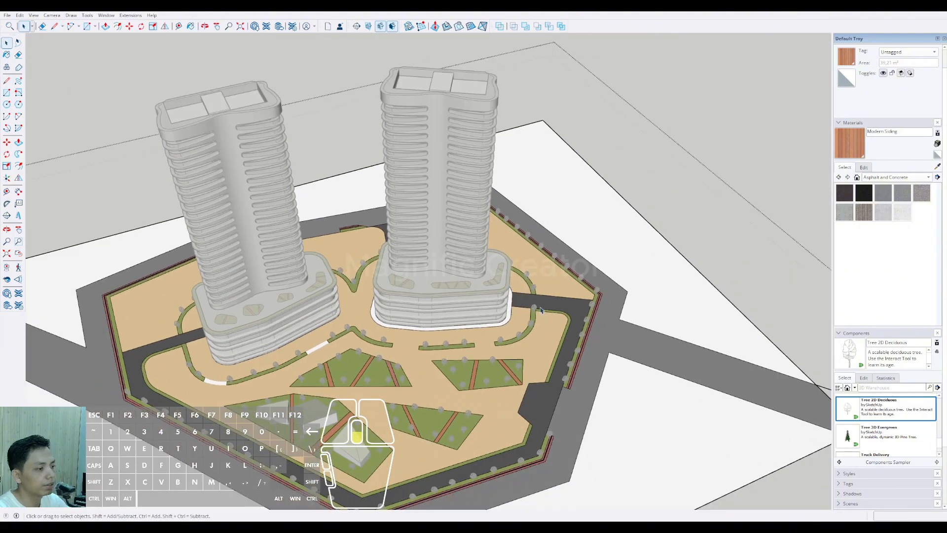
Step: Examine the whole site and both towers from above and from near ground level
click(711, 143)
scroll(553, 291, down, 4)
scroll(518, 356, up, 4)
middle_drag(523, 374, 466, 364)
scroll(508, 321, down, 2)
mouse_move(503, 335)
middle_down()
mouse_move(513, 289)
mouse_move(508, 332)
mouse_move(628, 315)
mouse_move(612, 322)
middle_up()
scroll(514, 289, up, 3)
scroll(611, 322, down, 1)
alt+click(604, 89)
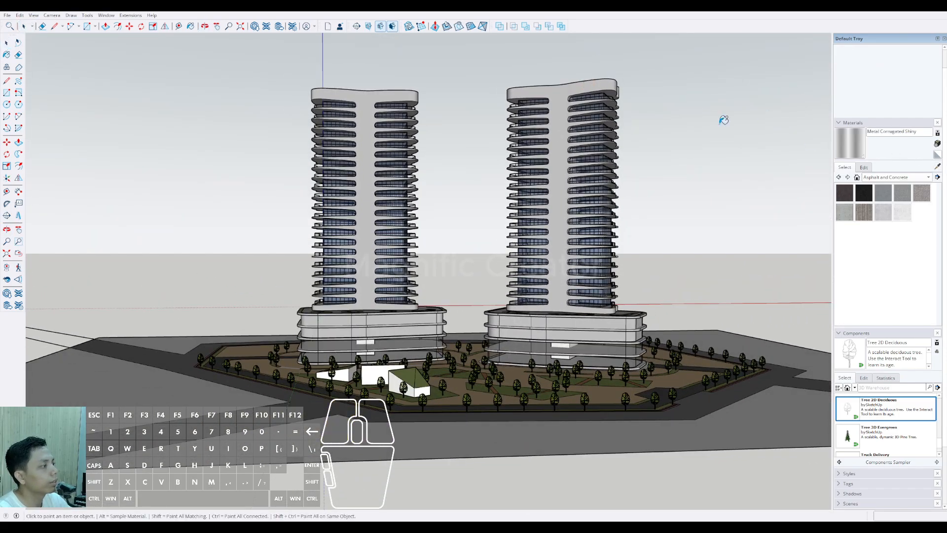
Step: Edit the Metal Corrugated Shiny material of the towers, lowering its color brightness to a darker grey
click(863, 167)
click(877, 219)
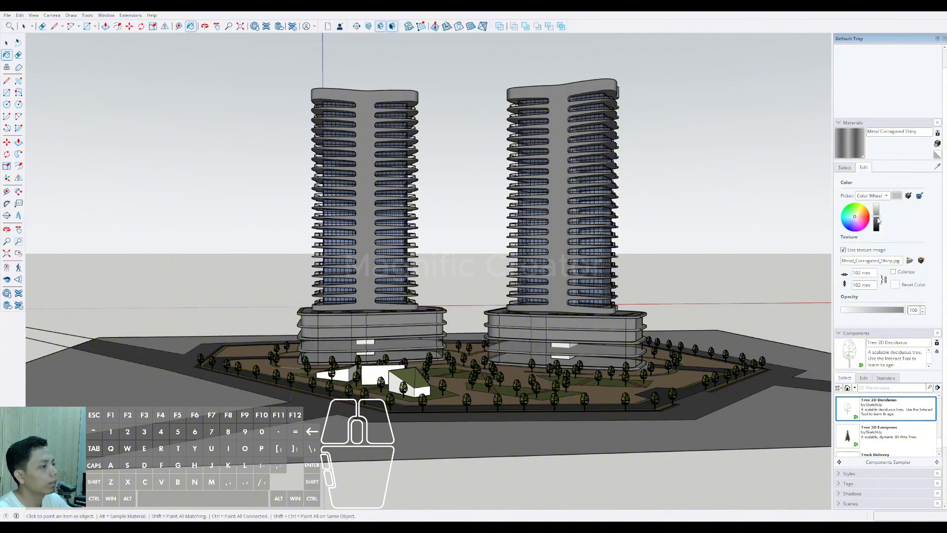
Step: Raise the color brightness of the towers' Metal Corrugated Shiny material from dark grey to a bright white finish
middle_drag(471, 370, 450, 359)
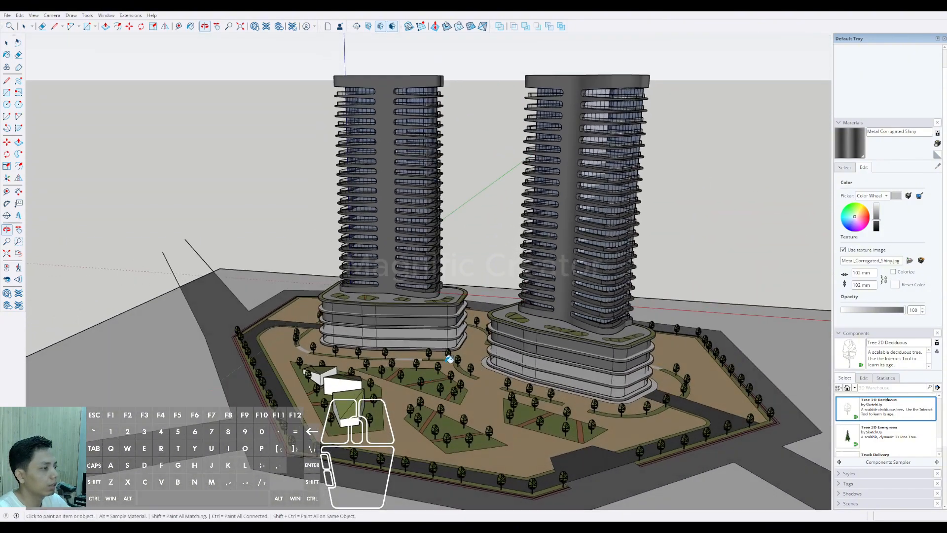
mouse_move(553, 348)
middle_down()
mouse_move(556, 381)
mouse_move(558, 364)
middle_up()
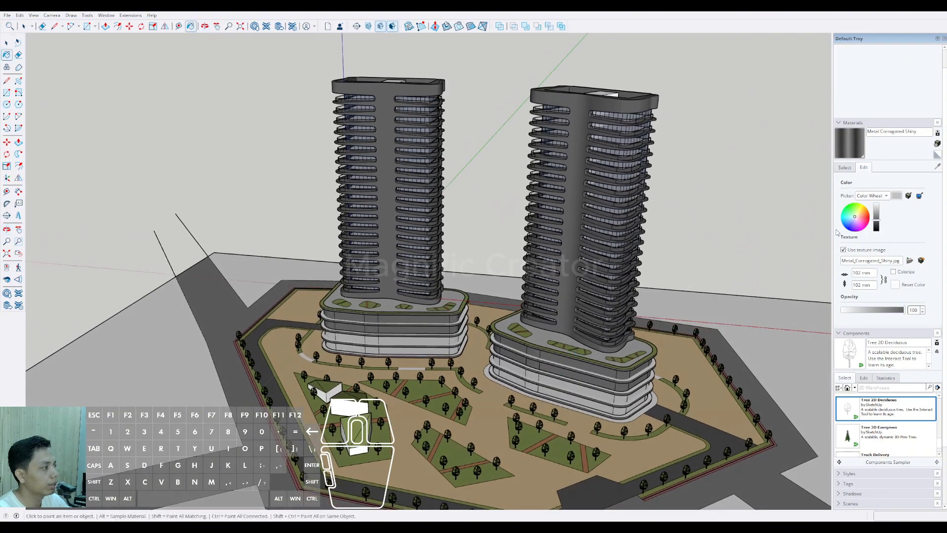
drag(876, 211, 878, 208)
middle_drag(419, 375, 558, 349)
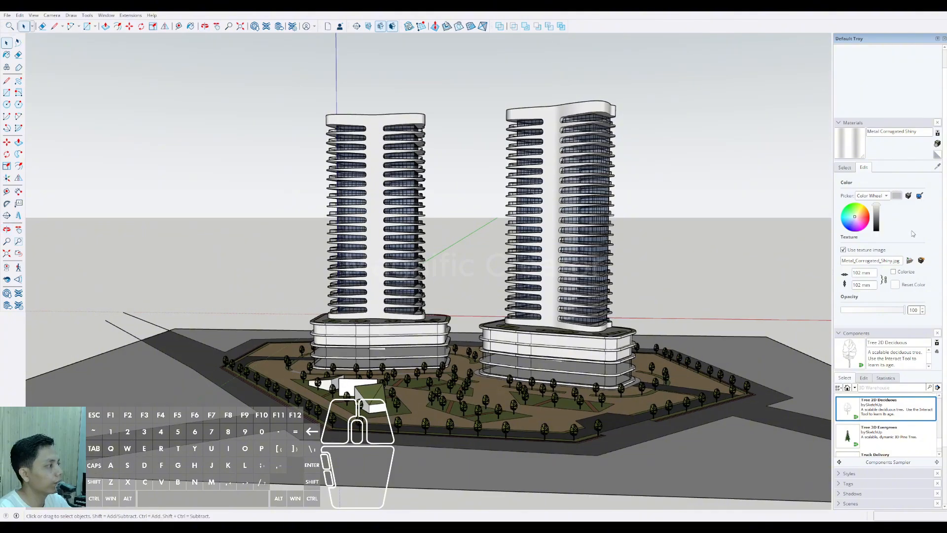
Step: Apply the Interior style from the Ambient Occlusion collection to the model
scroll(917, 251, down, 2)
click(845, 98)
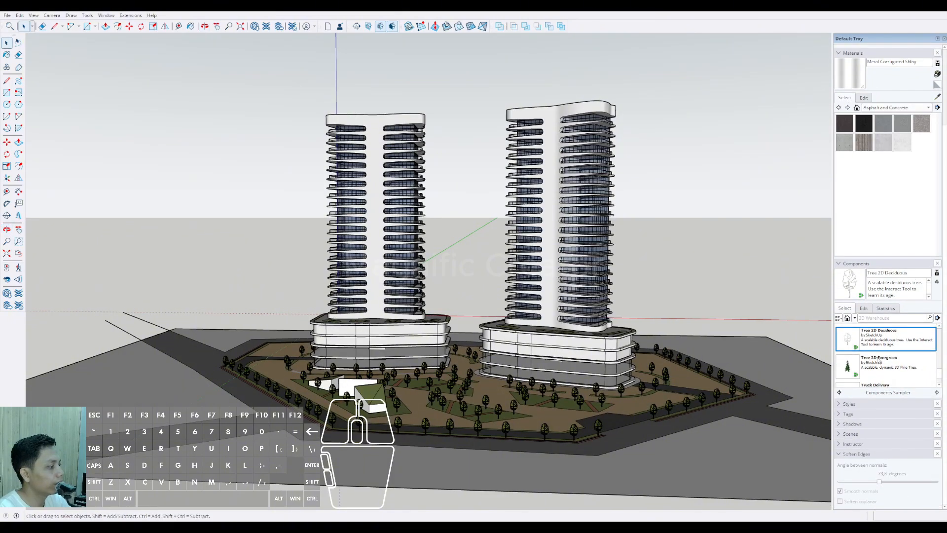
click(842, 405)
scroll(917, 291, down, 2)
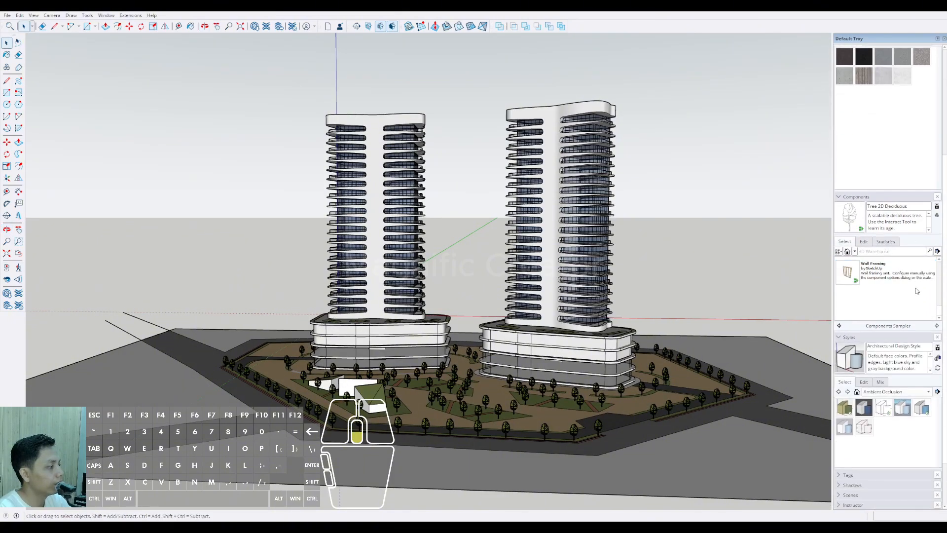
click(922, 408)
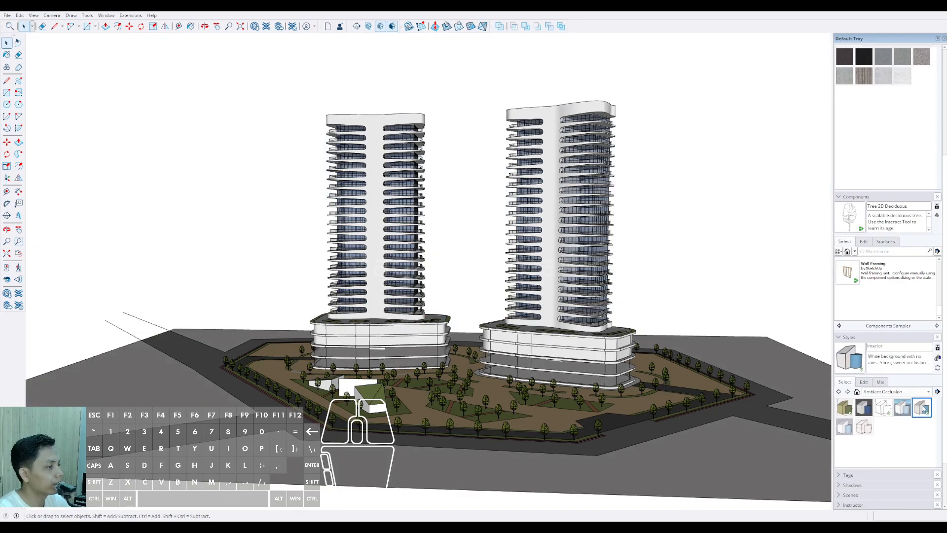
Step: Examine the podium edges, roof gardens and both towers up close and from around the site in the new style
mouse_move(588, 365)
middle_down()
mouse_move(535, 382)
mouse_move(482, 370)
mouse_move(585, 359)
middle_up()
scroll(535, 382, up, 2)
scroll(540, 383, down, 1)
scroll(586, 358, up, 2)
scroll(585, 358, up, 4)
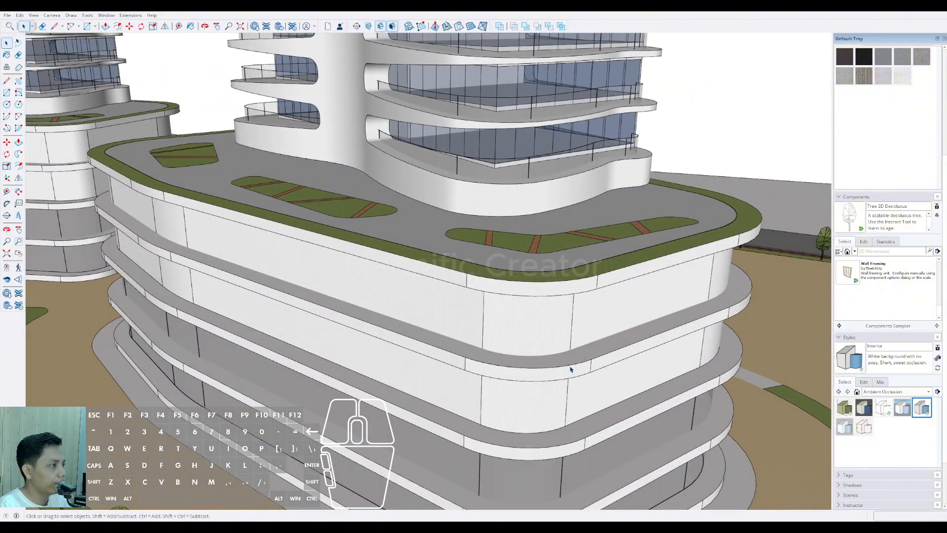
scroll(592, 350, down, 8)
shift+middle_drag(534, 277, 517, 342)
scroll(559, 344, down, 2)
middle_drag(518, 341, 658, 345)
scroll(541, 357, up, 2)
middle_drag(541, 356, 597, 353)
scroll(552, 355, down, 1)
middle_drag(597, 353, 679, 322)
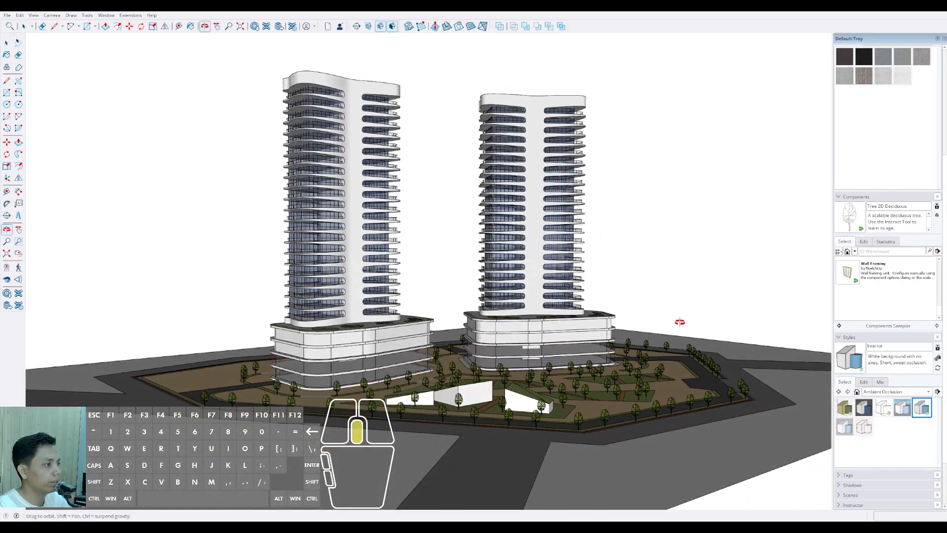
Step: Sample the facade material from the tower and raise its color brightness to near white
scroll(893, 186, up, 1)
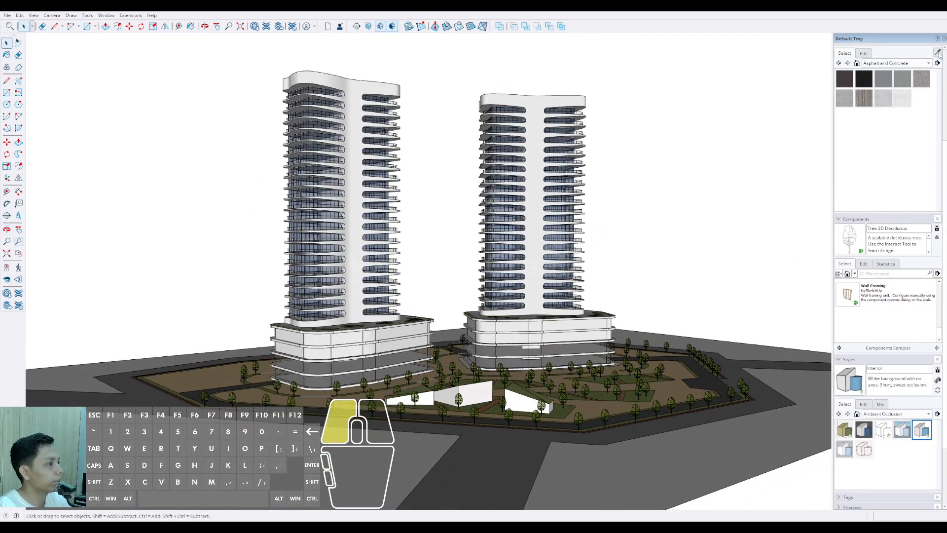
click(536, 154)
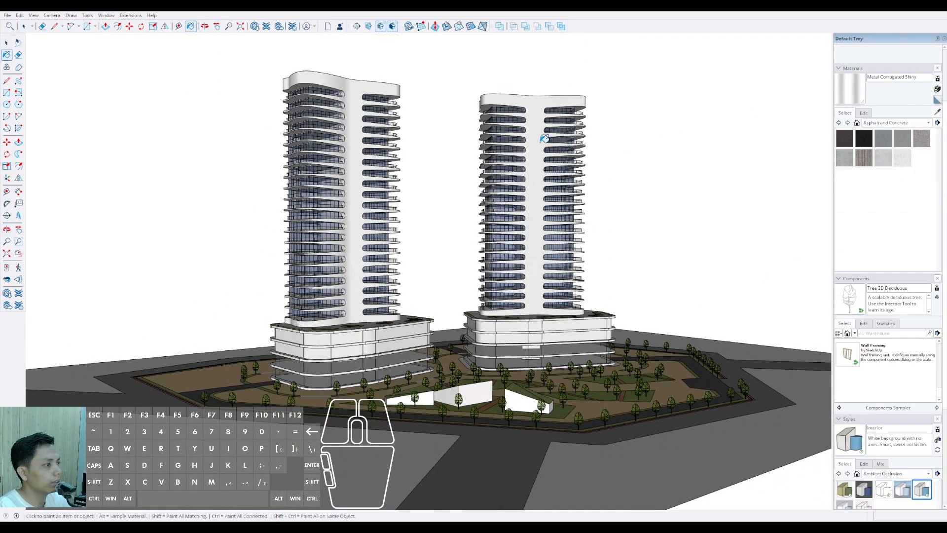
click(863, 114)
mouse_move(876, 160)
mouse_down()
mouse_move(878, 169)
mouse_move(881, 156)
mouse_up()
key(space)
Step: Turn on shadows and check how they fall across the towers and the whole site from above
mouse_move(531, 346)
middle_down()
mouse_move(485, 424)
mouse_move(514, 390)
mouse_move(513, 377)
mouse_move(488, 375)
mouse_move(464, 392)
mouse_move(395, 355)
middle_up()
scroll(485, 424, down, 2)
scroll(513, 380, up, 2)
scroll(486, 376, up, 1)
scroll(474, 379, down, 3)
click(659, 190)
scroll(475, 398, up, 2)
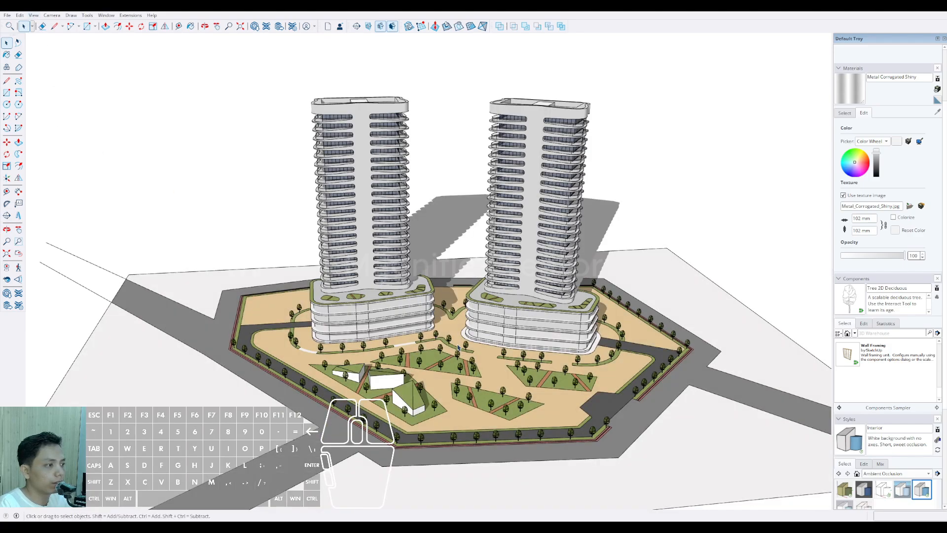
Step: Select the entire site model with both towers and move it straight up
scroll(522, 353, down, 5)
middle_drag(359, 438, 502, 338)
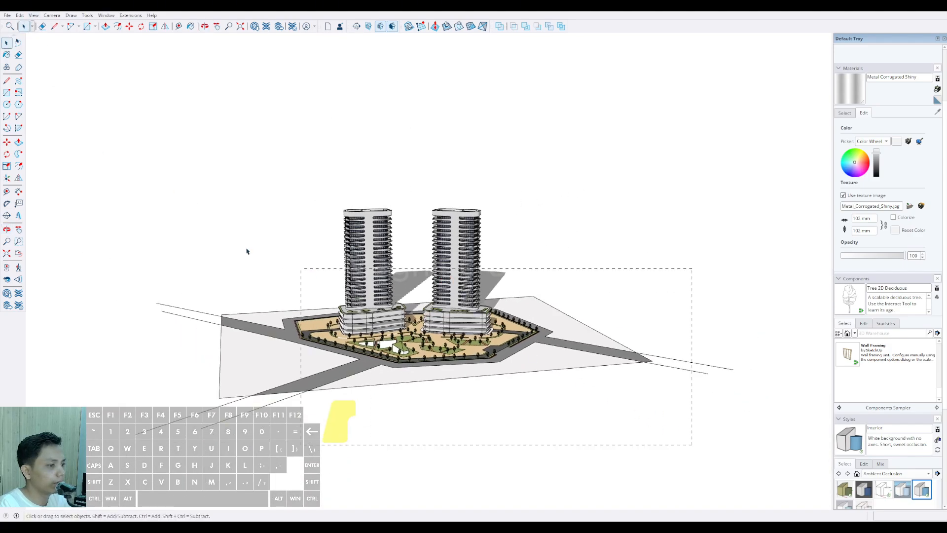
drag(247, 251, 217, 240)
scroll(405, 337, up, 4)
key(m)
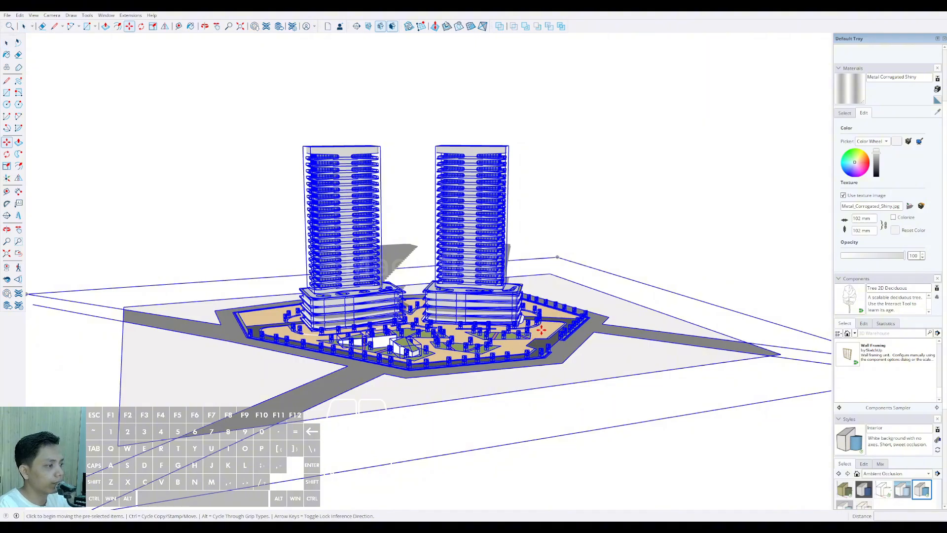
click(542, 330)
click(538, 266)
key(space)
scroll(498, 239, up, 2)
shift+middle_drag(498, 239, 483, 333)
click(672, 127)
scroll(476, 308, down, 2)
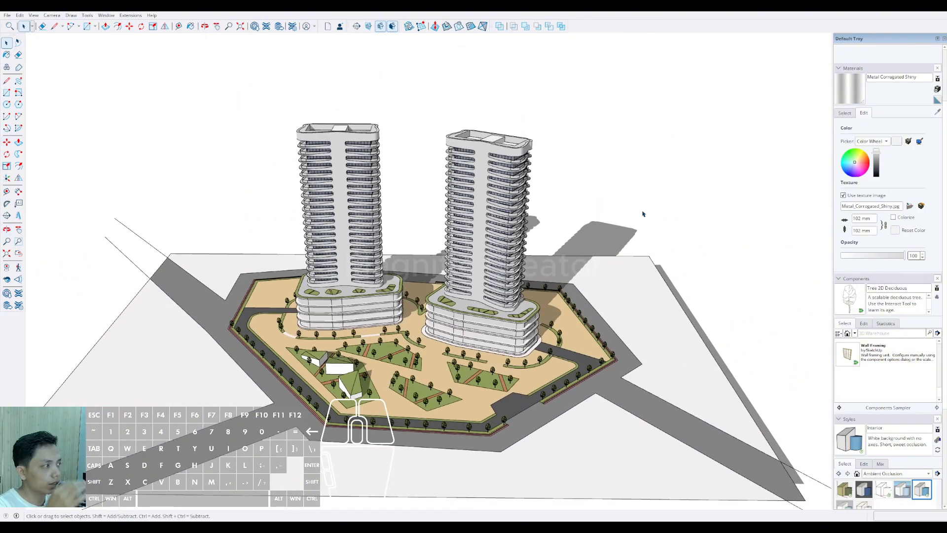
Step: Collapse the materials and styles settings, open the shadow settings and set the shadow time to 14:32
scroll(911, 315, down, 1)
scroll(925, 425, down, 2)
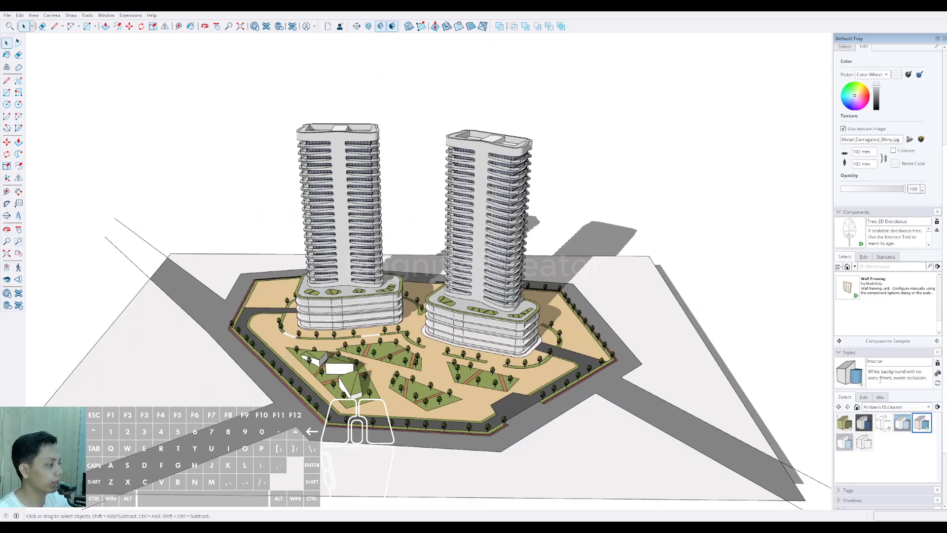
click(840, 354)
click(841, 53)
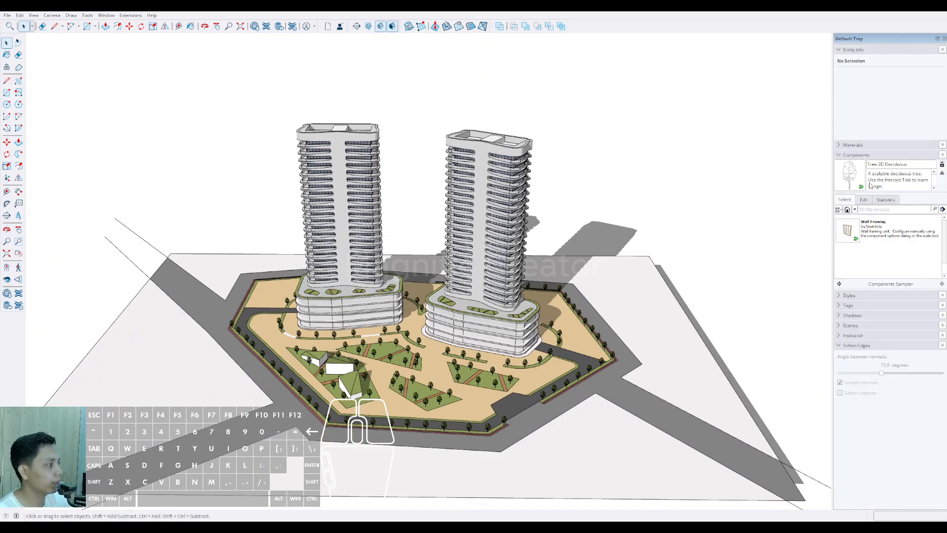
click(840, 316)
mouse_move(878, 343)
mouse_down()
mouse_move(857, 346)
mouse_move(887, 341)
mouse_move(888, 354)
mouse_move(902, 355)
mouse_move(871, 341)
mouse_move(895, 342)
mouse_up()
Step: Select the entire site model and rotate it 180 degrees around a point between the two towers
scroll(422, 307, down, 6)
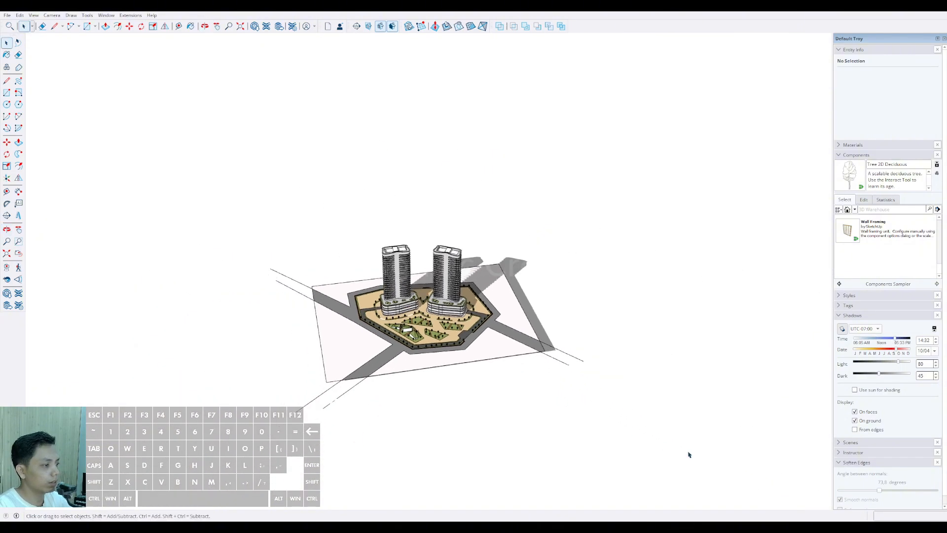
drag(229, 198, 229, 199)
scroll(488, 338, up, 6)
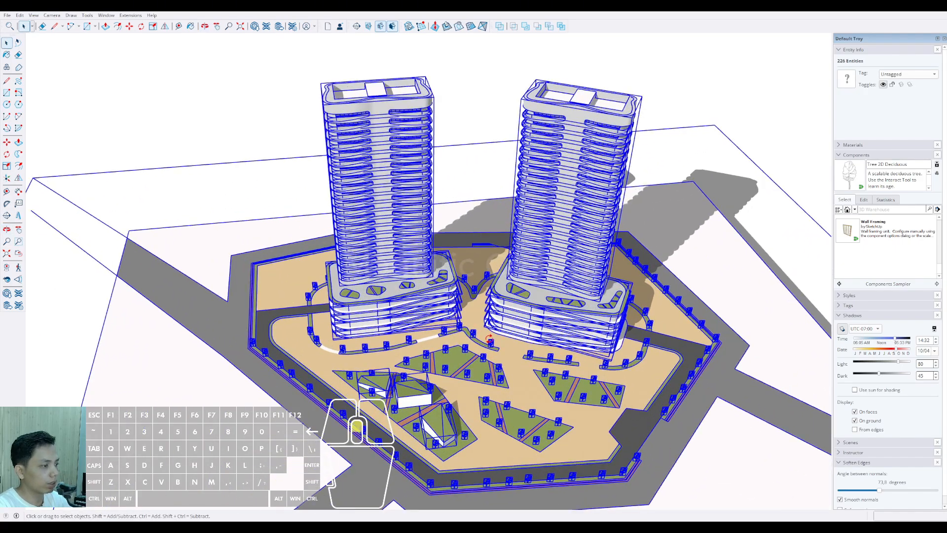
key(q)
click(505, 333)
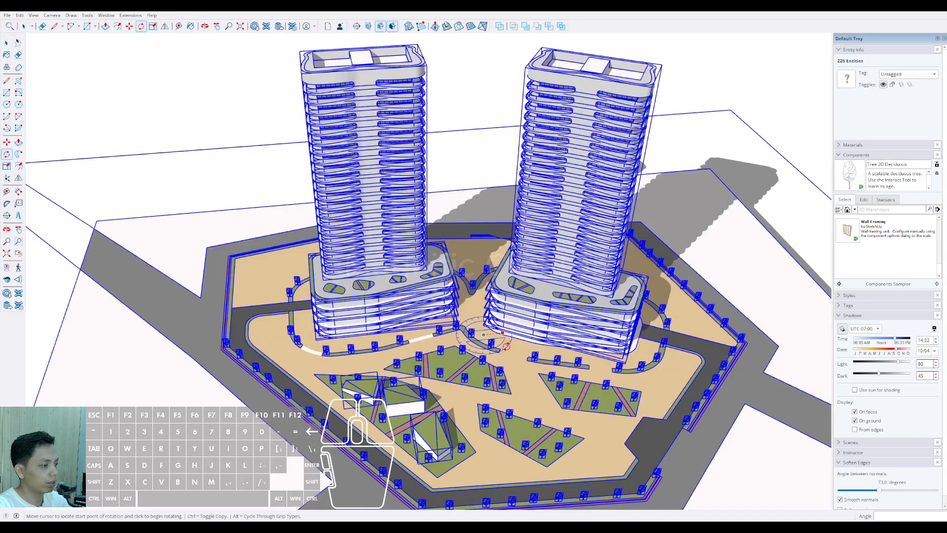
text(180)
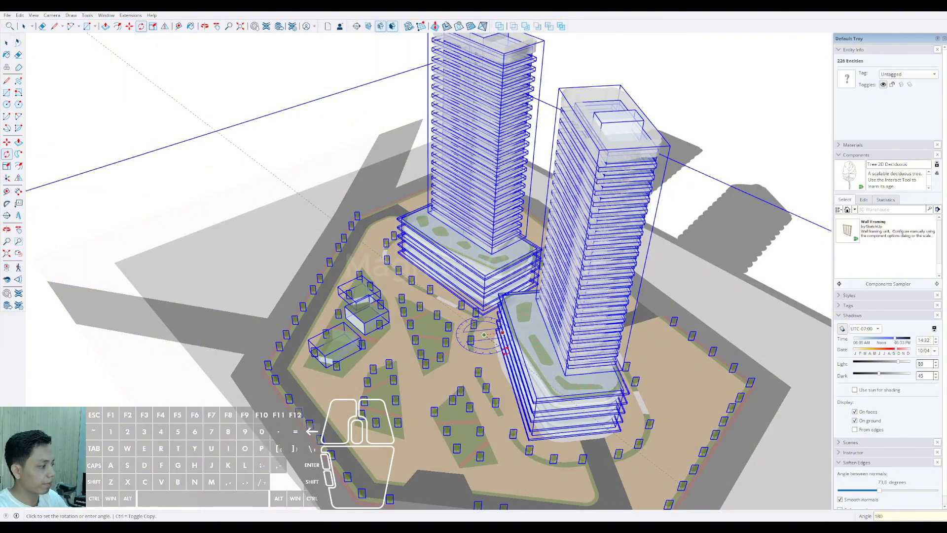
key(Return)
key(space)
scroll(495, 362, down, 3)
middle_drag(496, 363, 553, 342)
click(326, 187)
scroll(444, 301, up, 4)
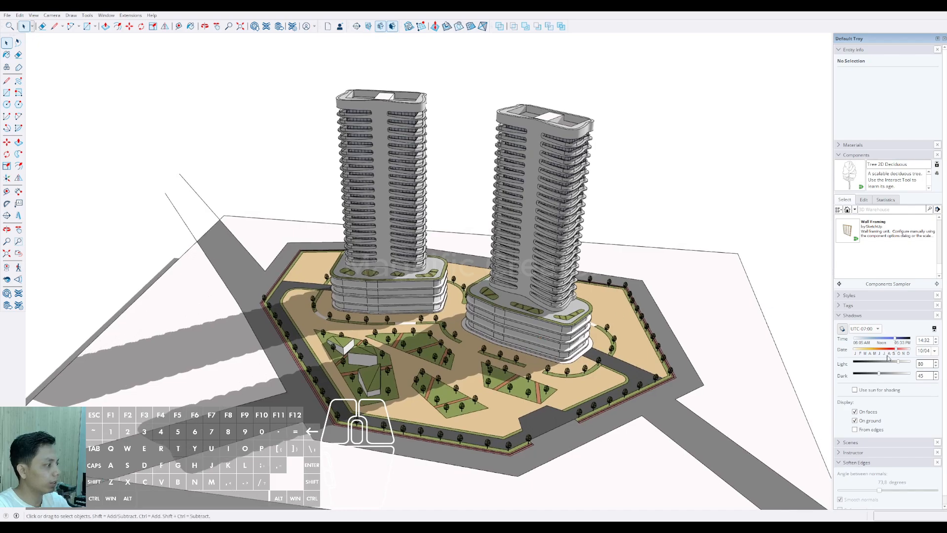